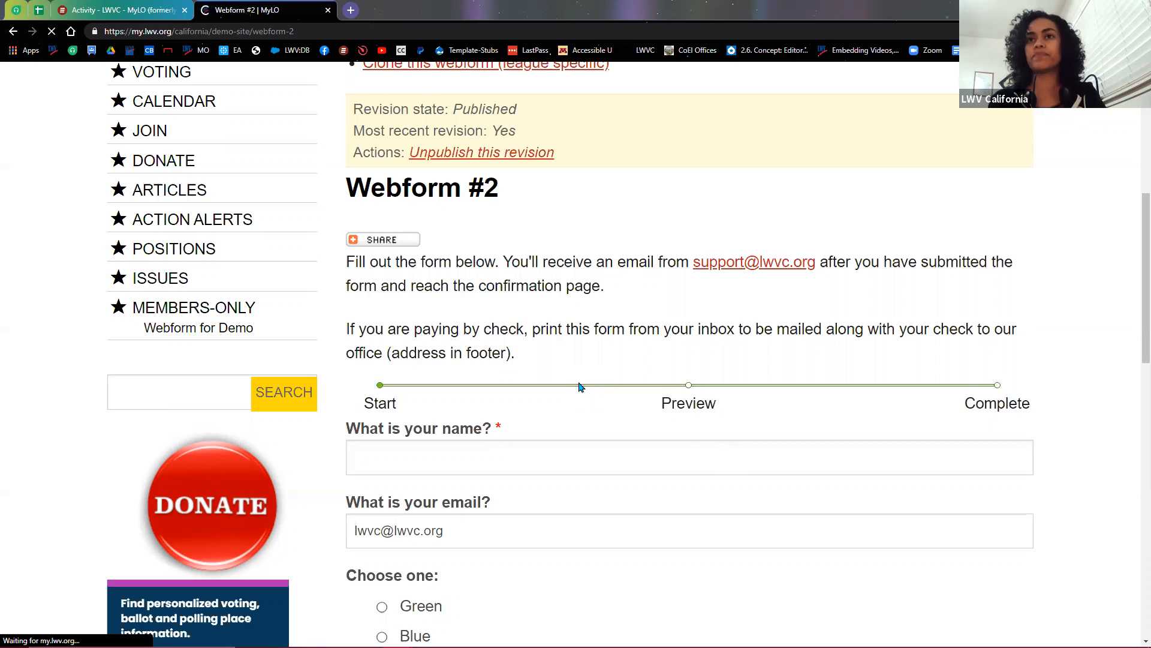
# Step: Scroll up the published Webform #2 page to show its name, email and colour-choice fields
pyautogui.scroll(2, 439, 337)
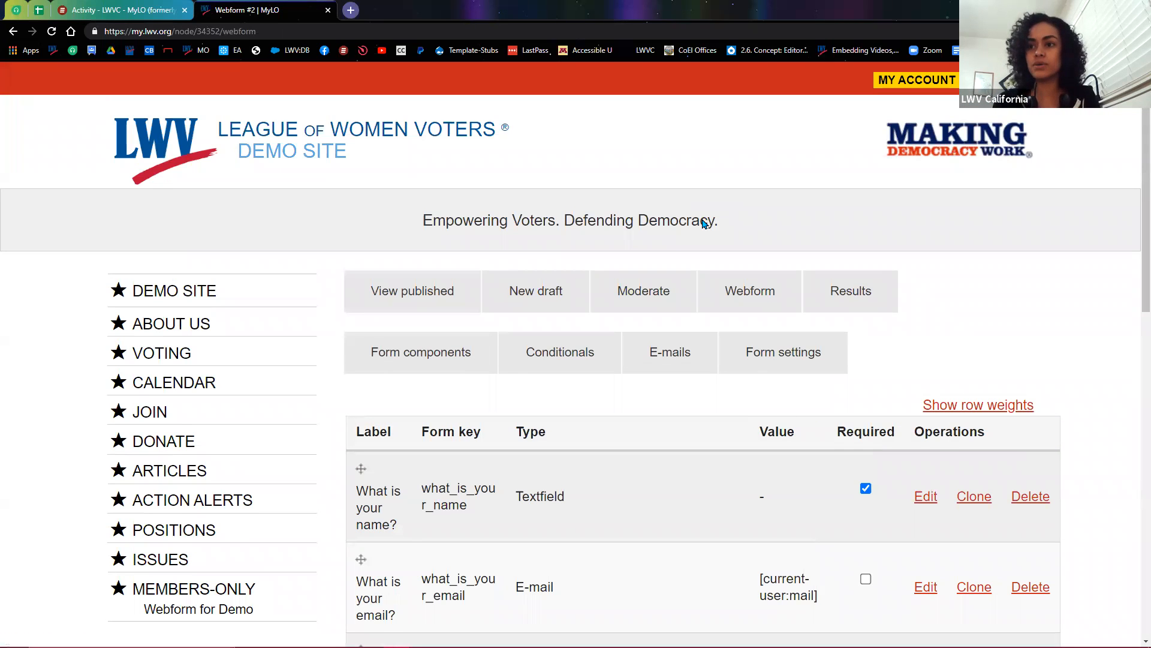
# Step: Highlight the email row's [current-user:mail] default value and open that component for editing
pyautogui.scroll(-3, 700, 229)
pyautogui.moveTo(498, 422); pyautogui.dragTo(569, 431)
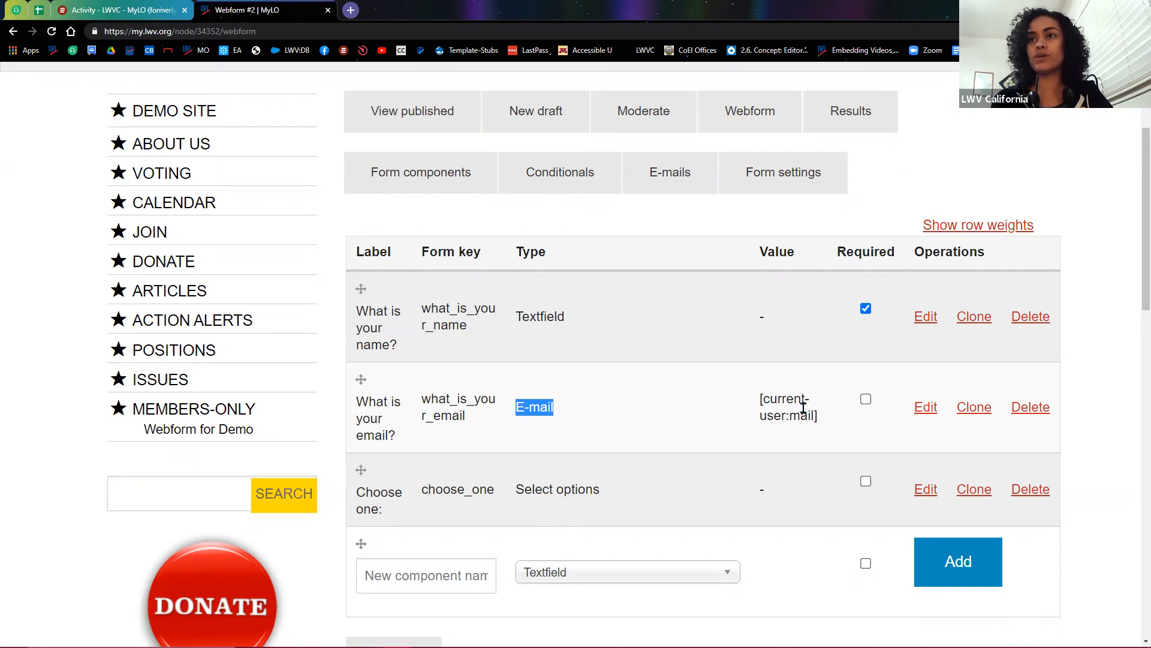
pyautogui.moveTo(760, 397); pyautogui.dragTo(819, 419)
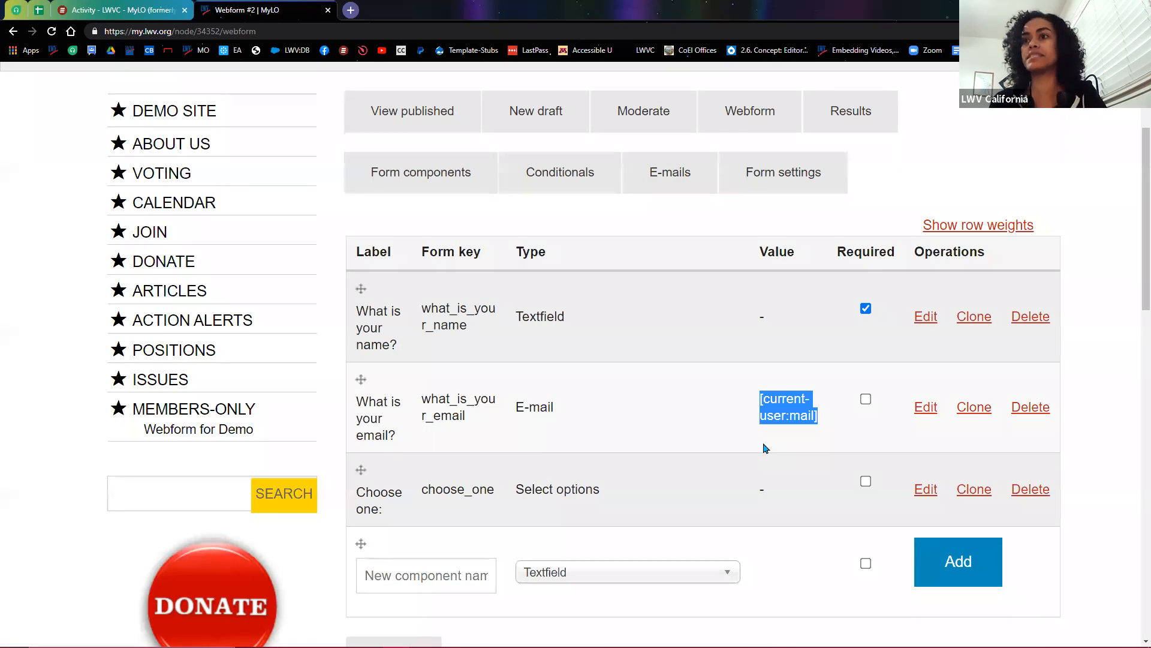
pyautogui.click(926, 413)
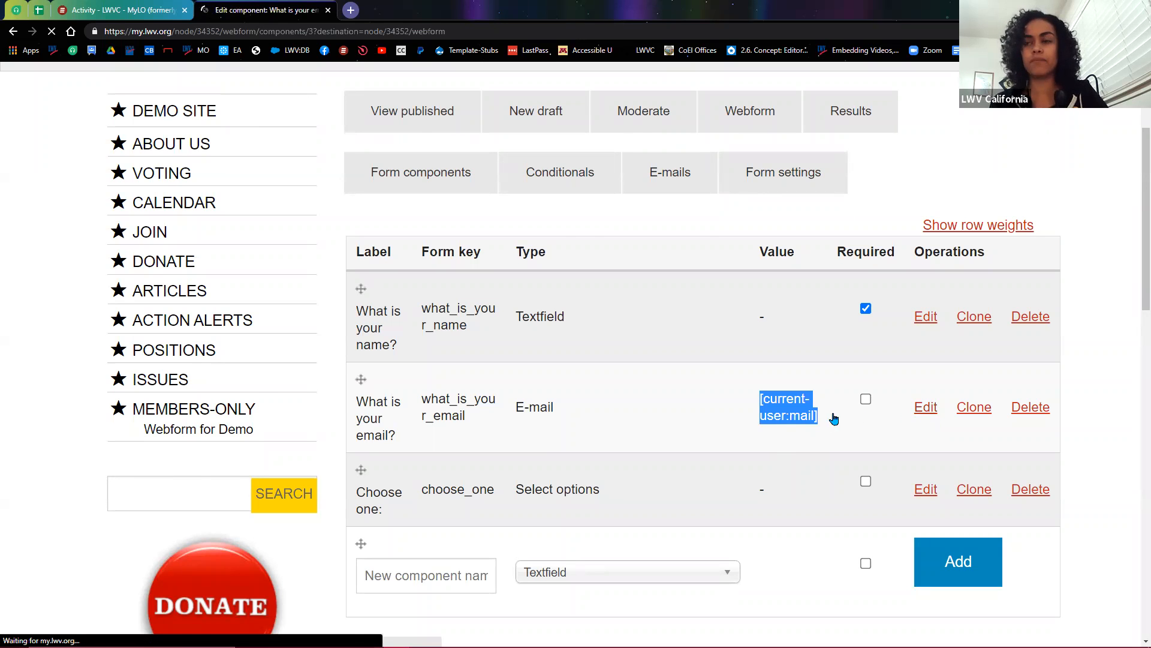
# Step: Review the email component's enabled User email as default option and its [current-user:mail] default value
pyautogui.scroll(-1, 591, 469)
pyautogui.scroll(-4, 596, 469)
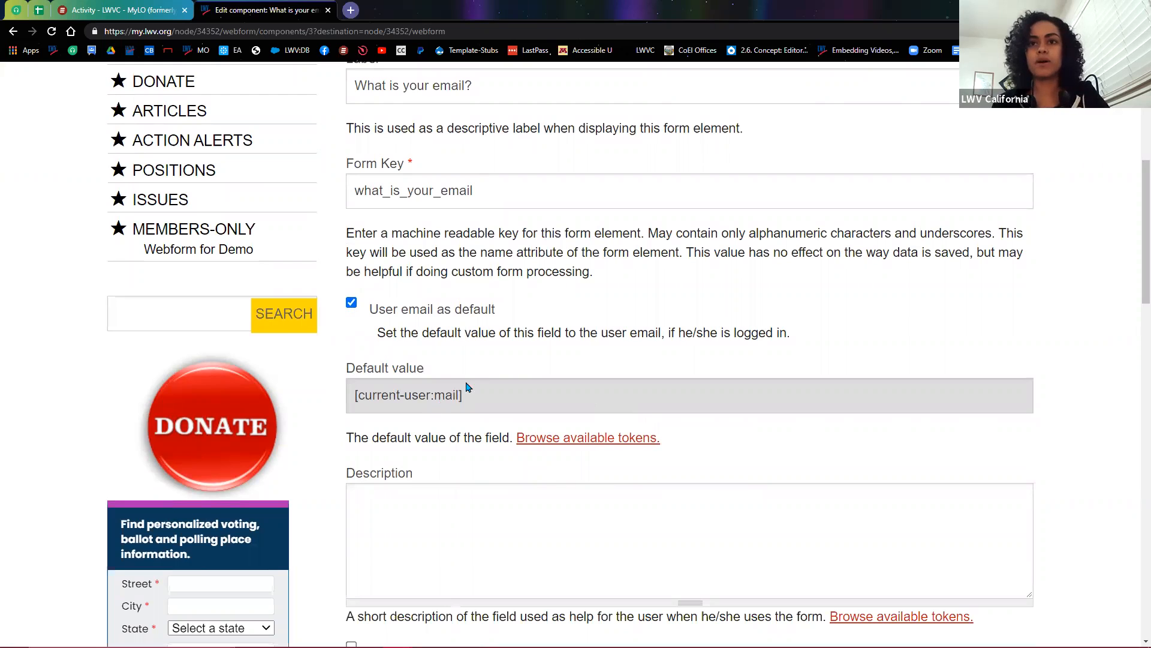
pyautogui.moveTo(465, 401); pyautogui.dragTo(360, 440)
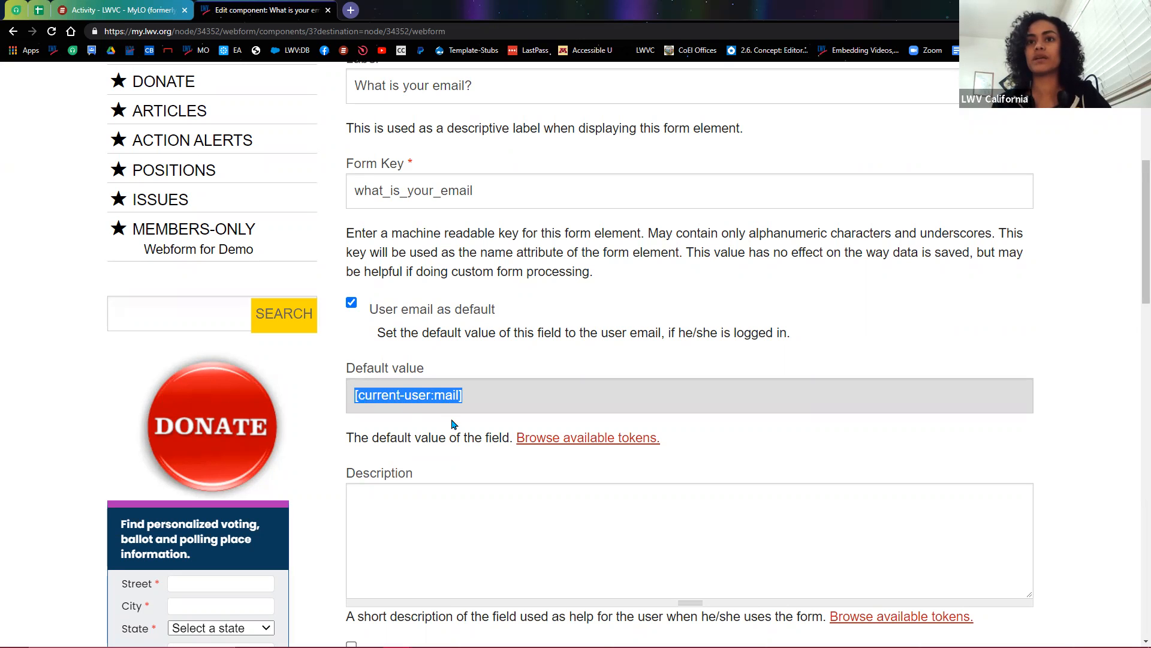
pyautogui.scroll(4, 465, 444)
pyautogui.scroll(1, 462, 461)
# Step: Return to the published Webform #2 form and select the prefilled email address
pyautogui.click(413, 244)
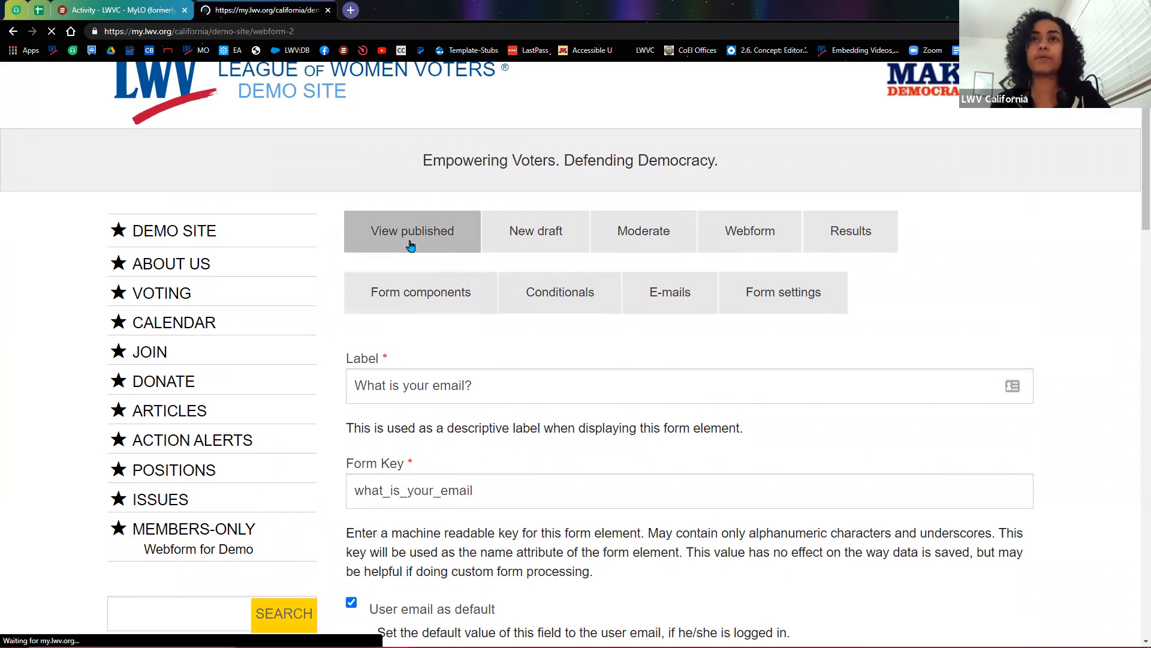
pyautogui.scroll(-5, 432, 261)
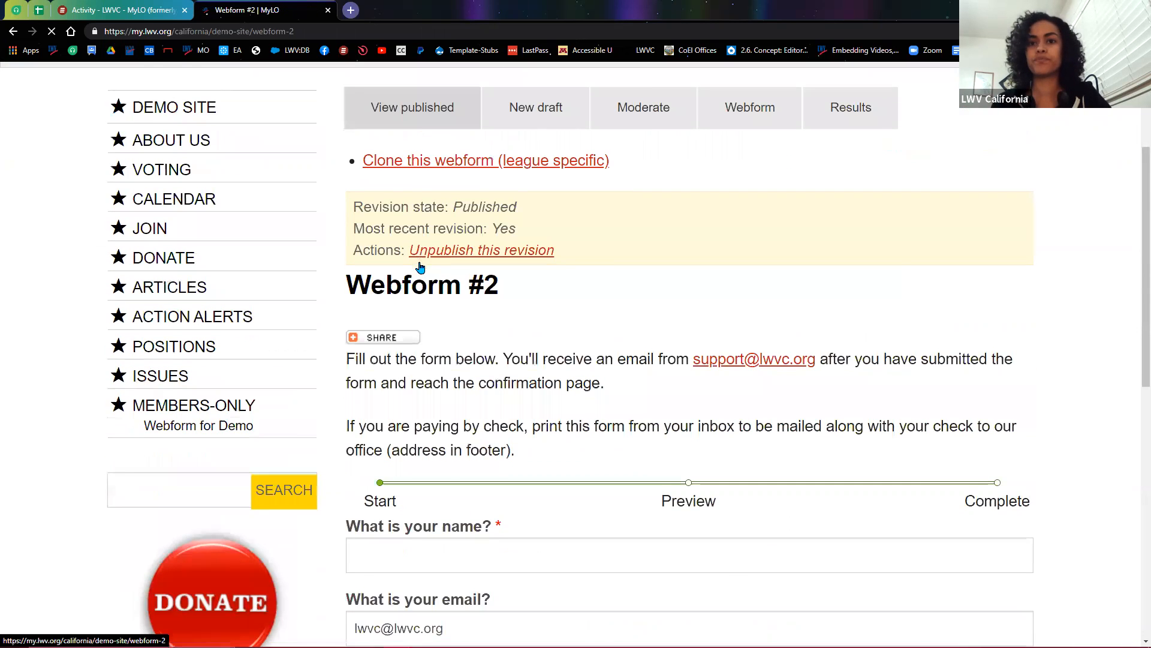
pyautogui.doubleClick(435, 512)
pyautogui.hotkey('ctrl', 'a')
pyautogui.scroll(-3, 330, 516)
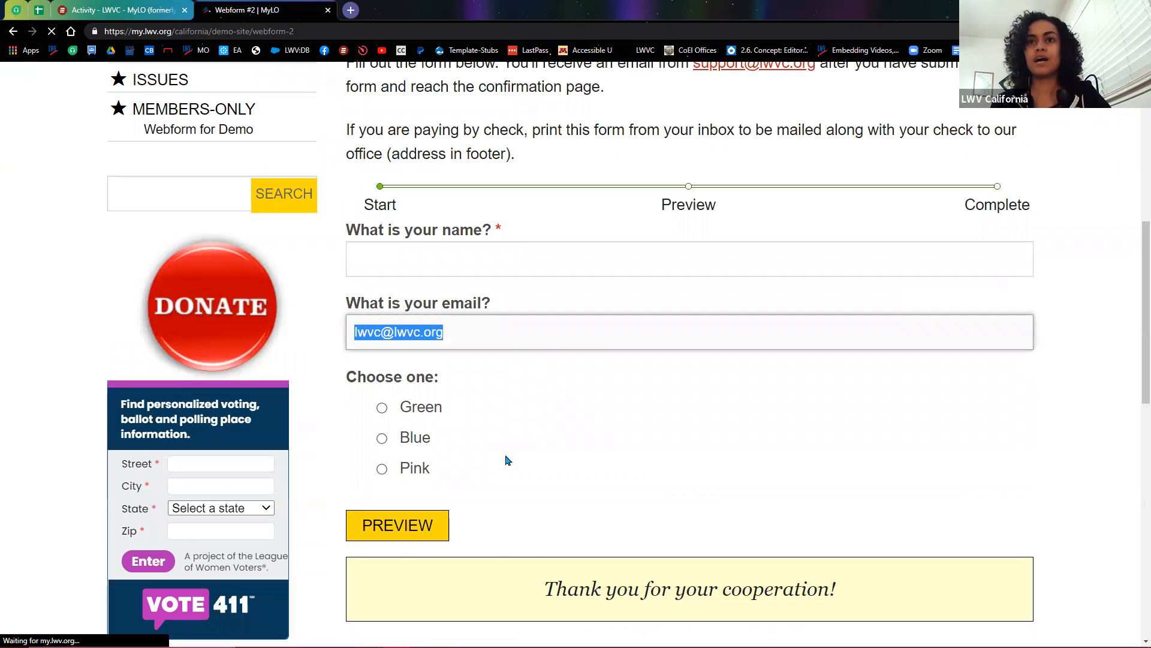
pyautogui.click(519, 450)
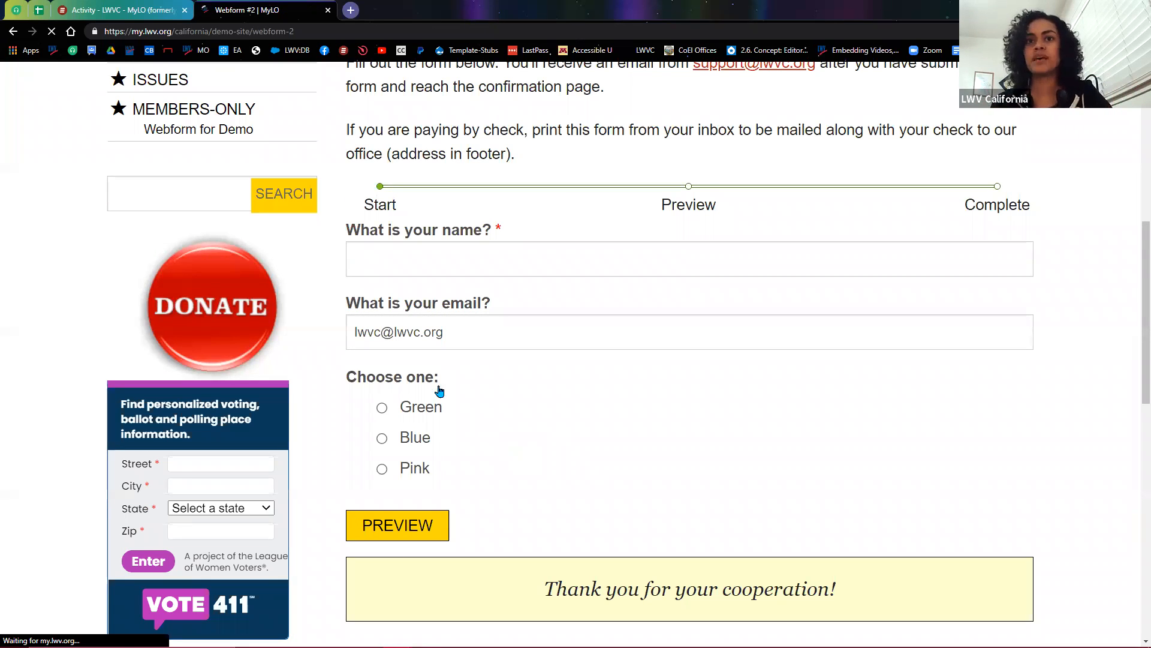
# Step: Highlight the entire prefilled email address again to show the default, then clear the highlight
pyautogui.click(352, 332)
pyautogui.hotkey('ctrl', 'a')
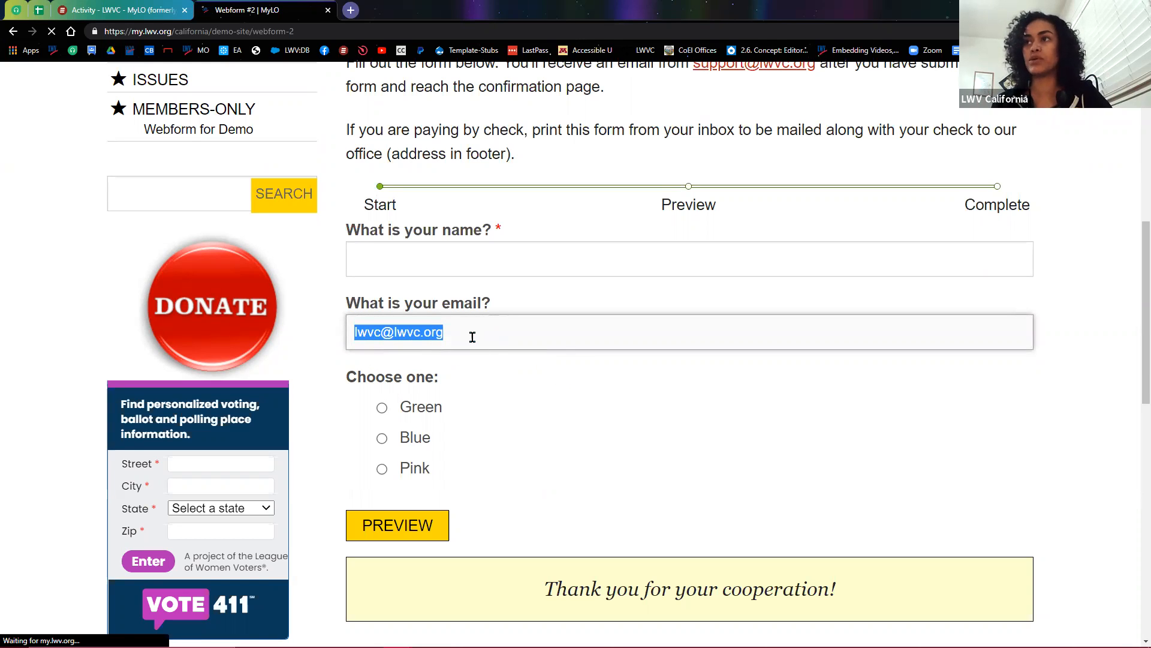
pyautogui.click(478, 333)
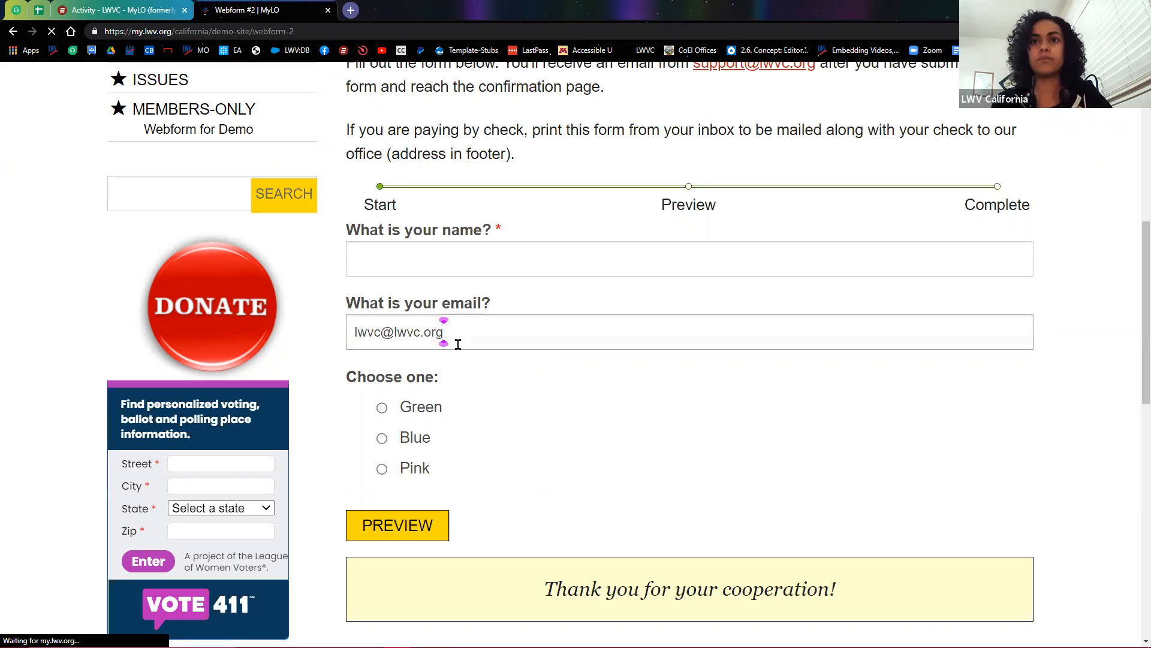
pyautogui.moveTo(445, 333); pyautogui.dragTo(326, 340)
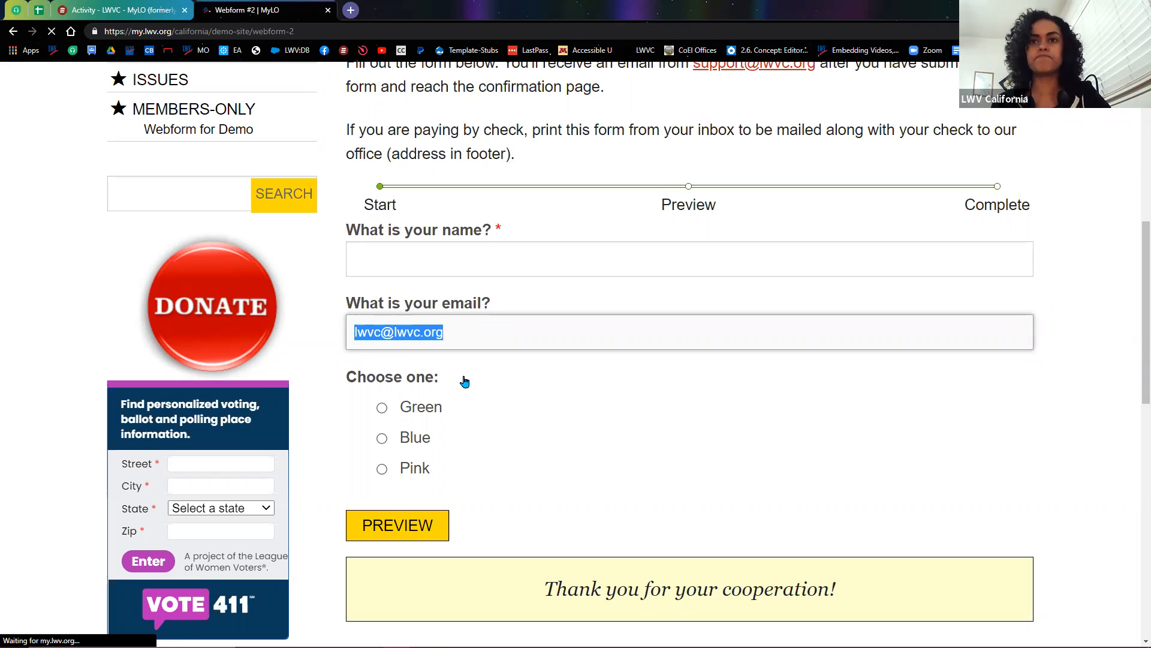
pyautogui.scroll(2, 512, 460)
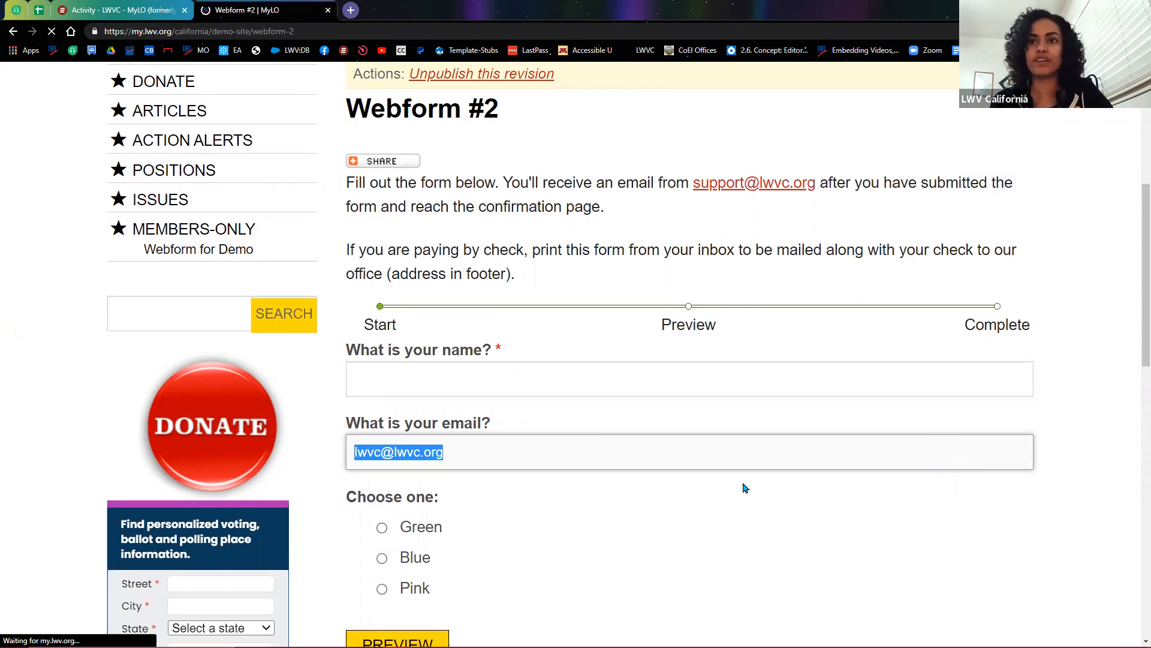
pyautogui.click(1070, 466)
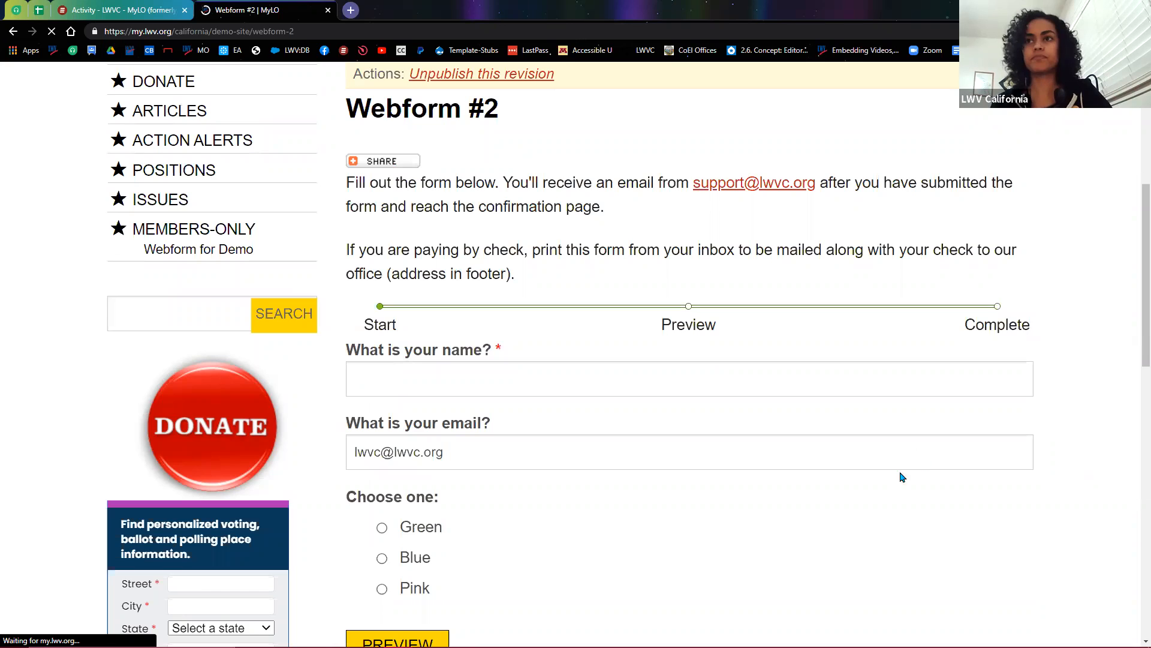
pyautogui.scroll(5, 839, 495)
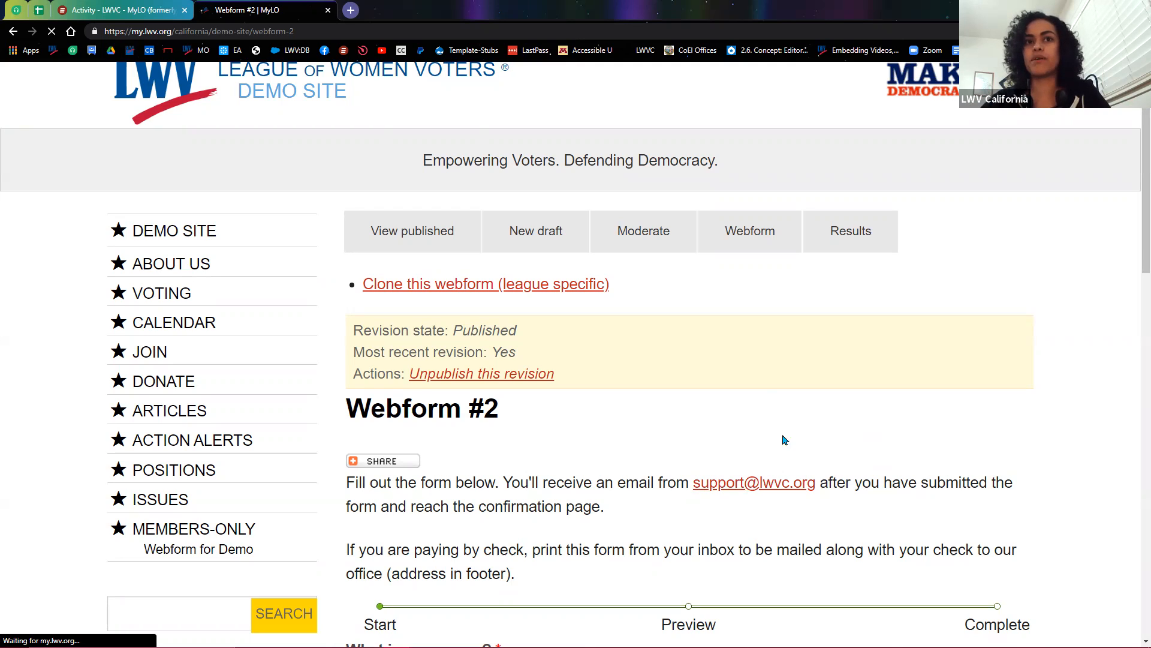
# Step: Show the form components and highlight the email field's E-mail type
pyautogui.click(747, 248)
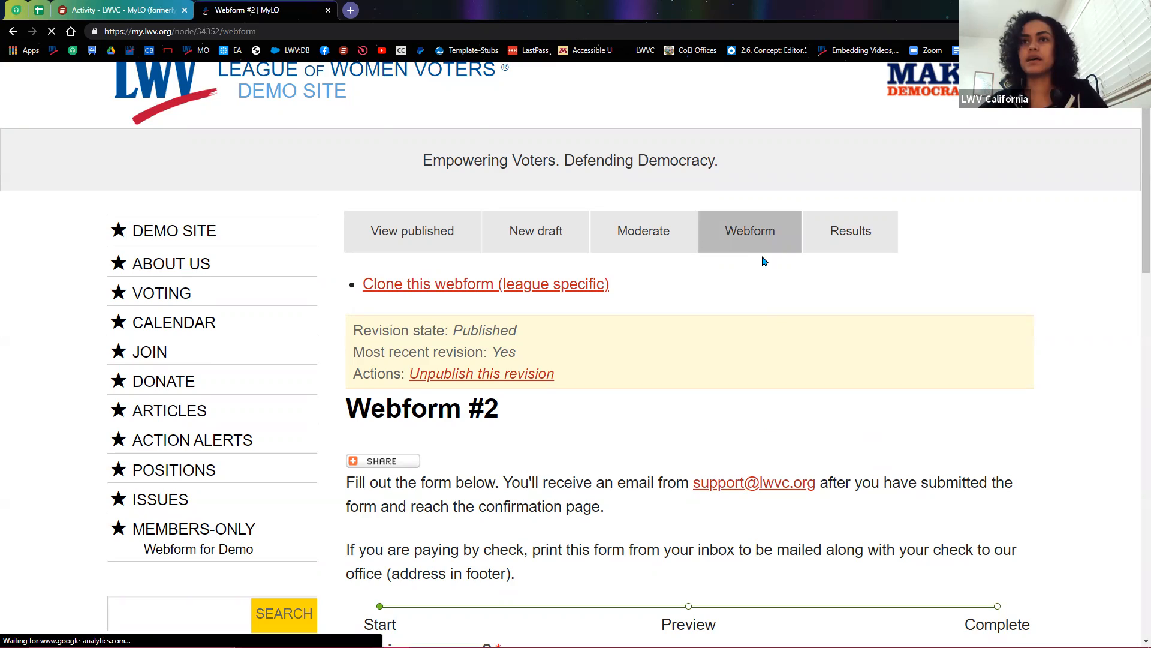
pyautogui.scroll(-2, 786, 543)
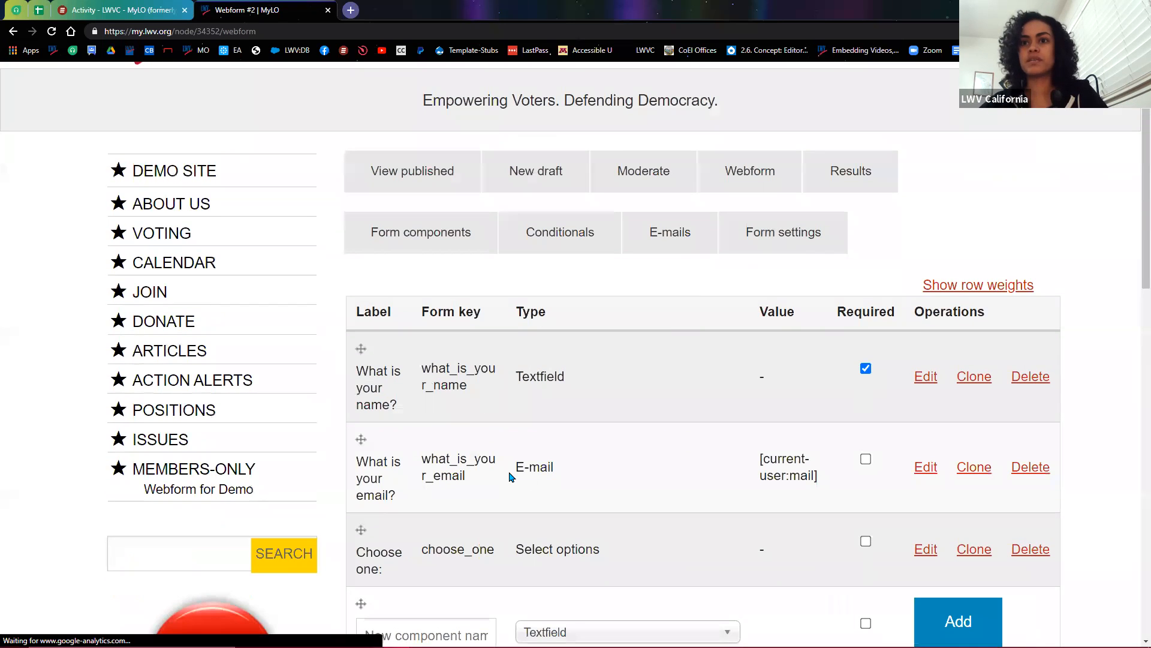
pyautogui.moveTo(510, 476); pyautogui.dragTo(574, 488)
pyautogui.click(586, 478)
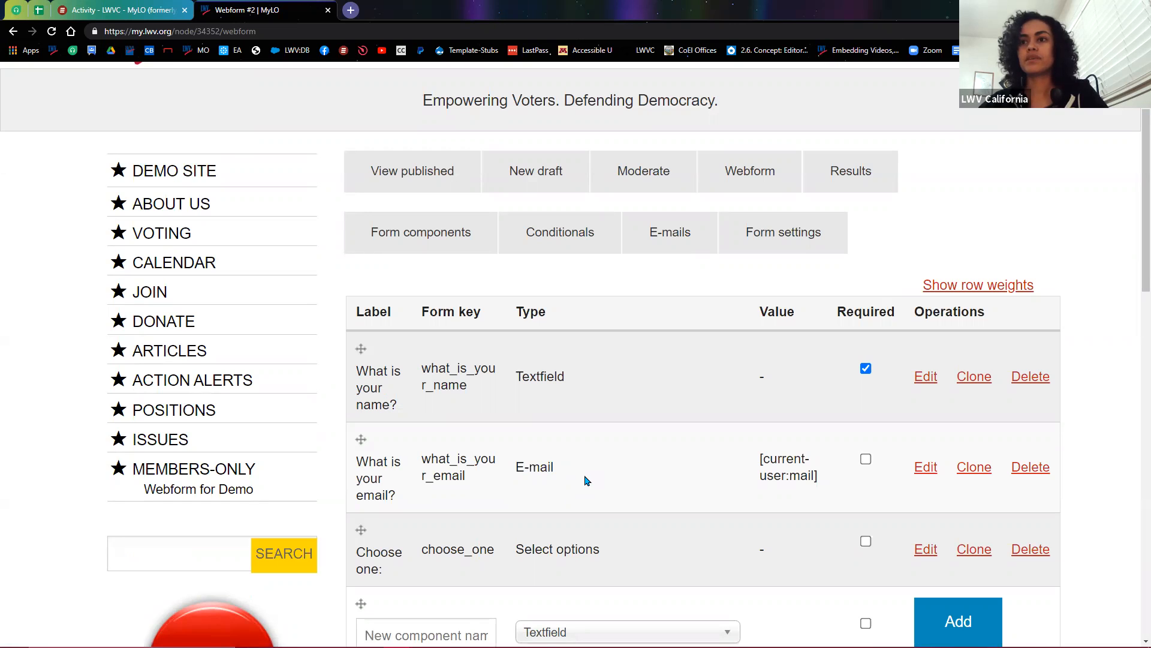
# Step: Add a custom recipient e-mail address in the form's e-mail settings
pyautogui.click(675, 253)
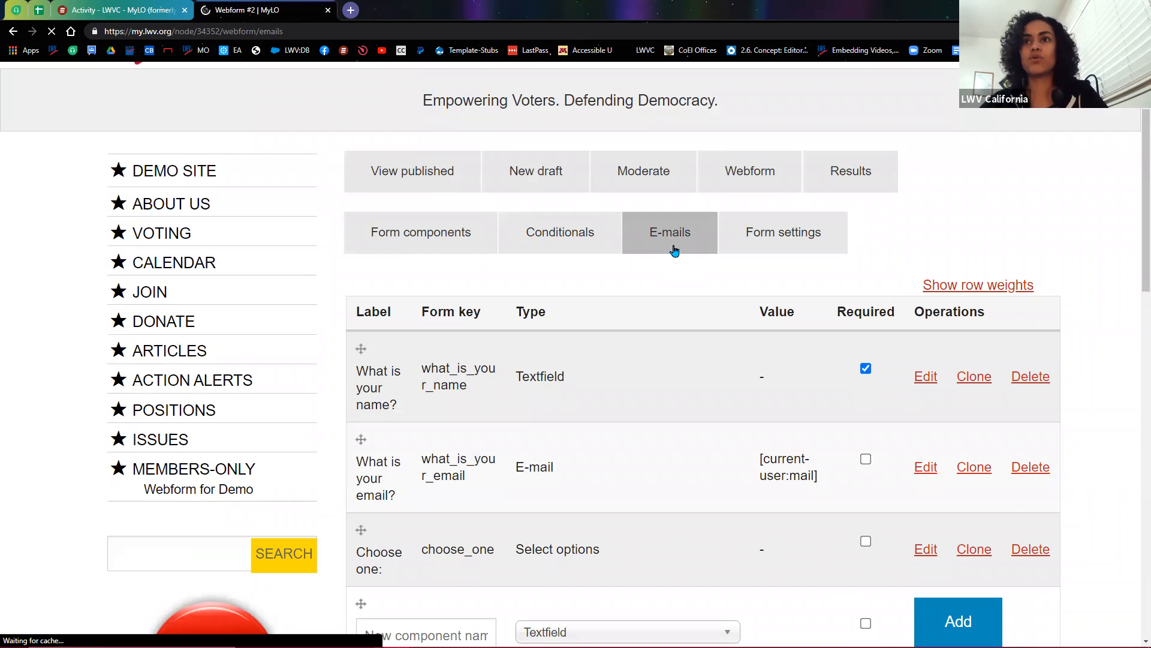
pyautogui.scroll(-2, 600, 440)
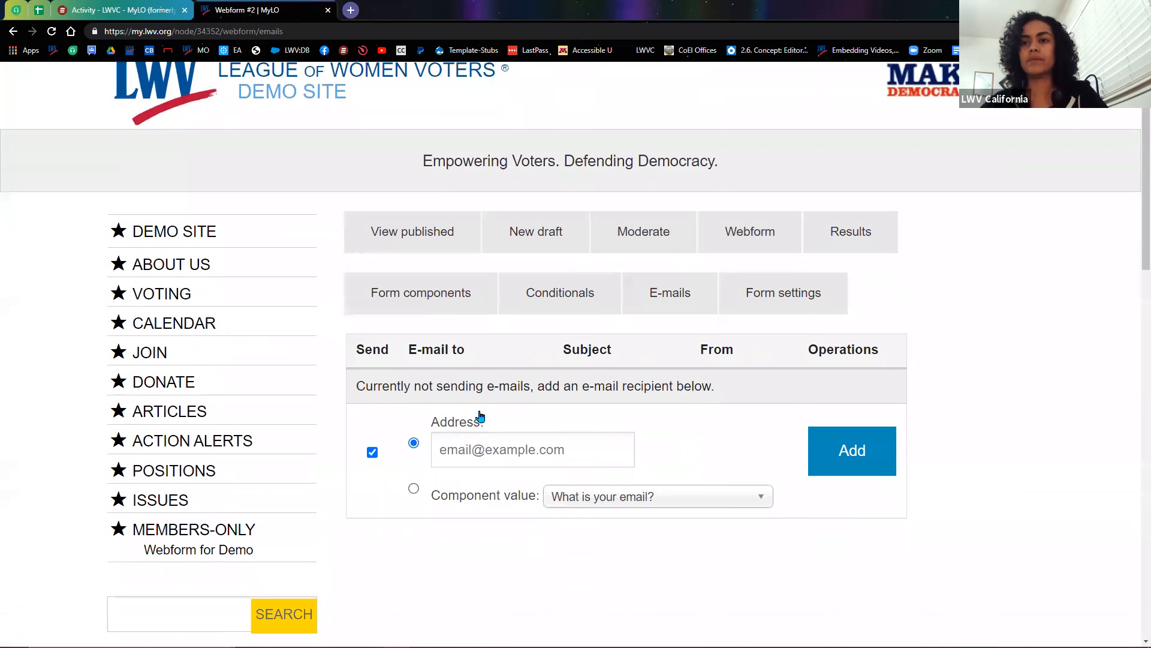
pyautogui.click(487, 391)
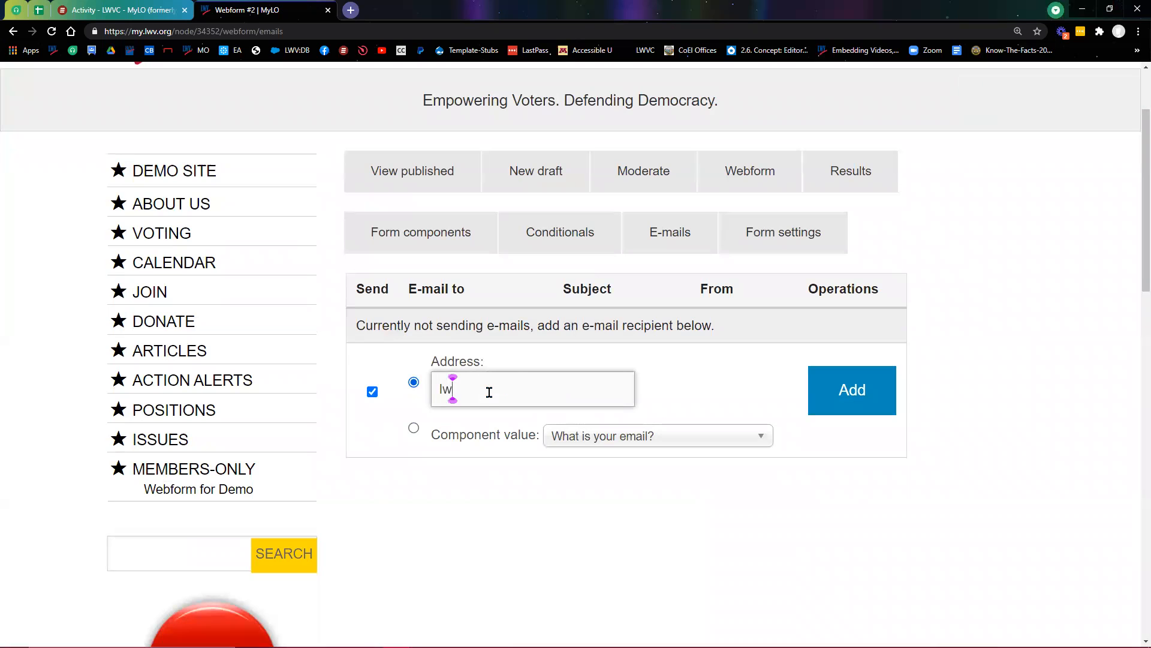
pyautogui.click(847, 396)
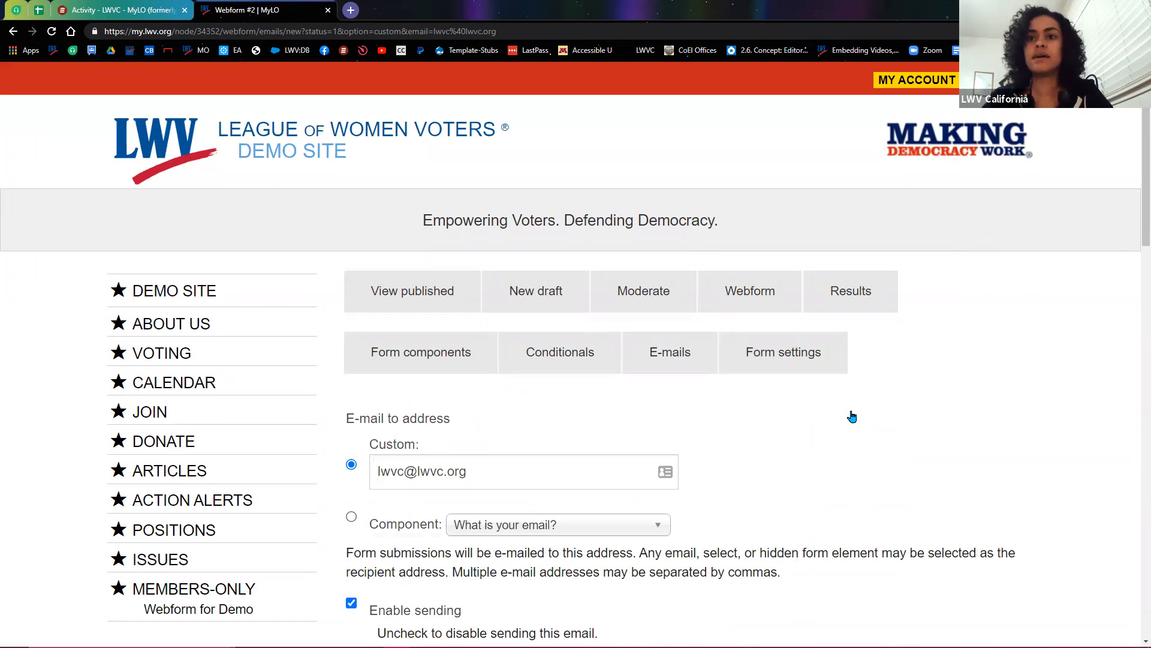
pyautogui.scroll(-4, 850, 412)
pyautogui.scroll(-9, 836, 420)
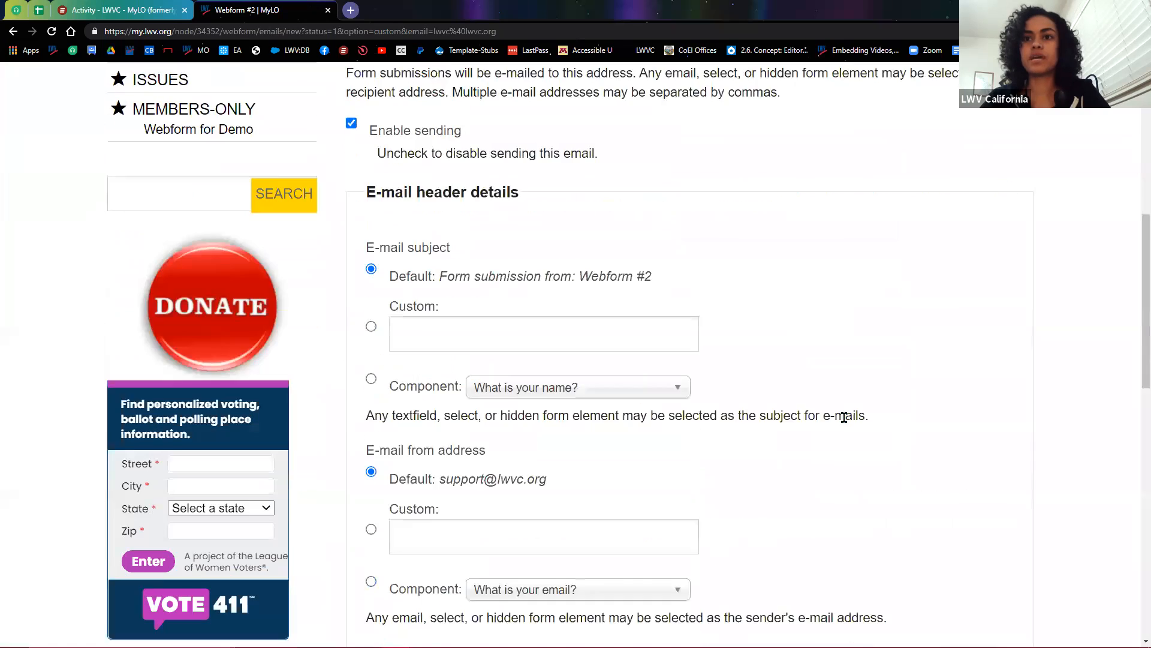
pyautogui.scroll(-3, 851, 426)
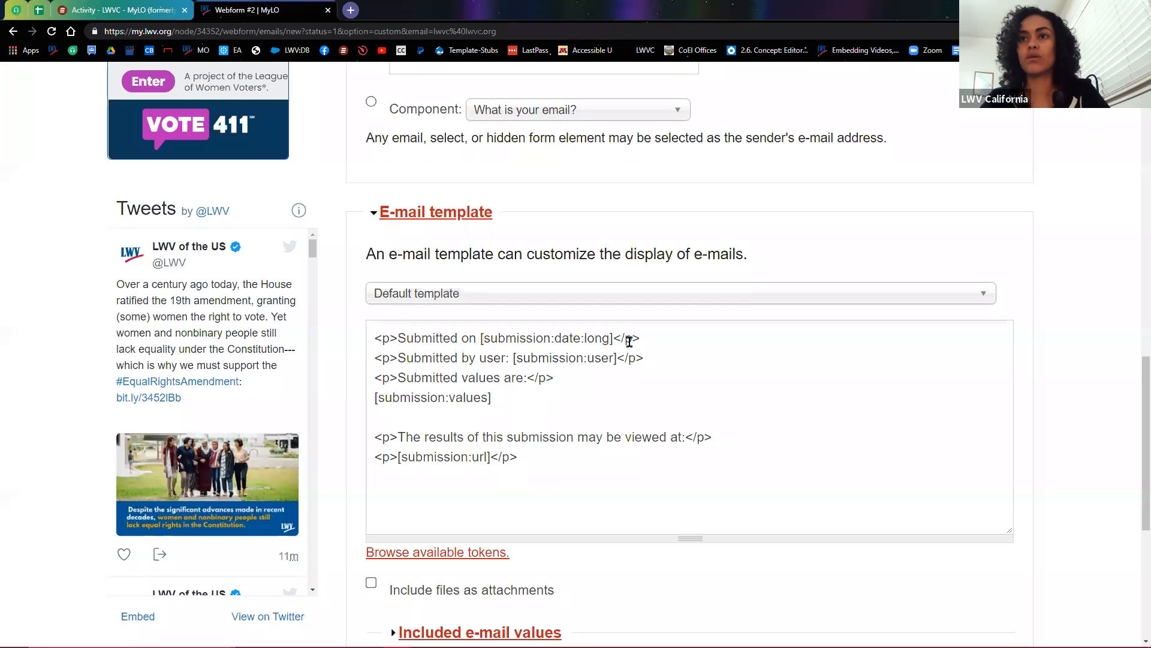
pyautogui.moveTo(481, 337); pyautogui.dragTo(614, 339)
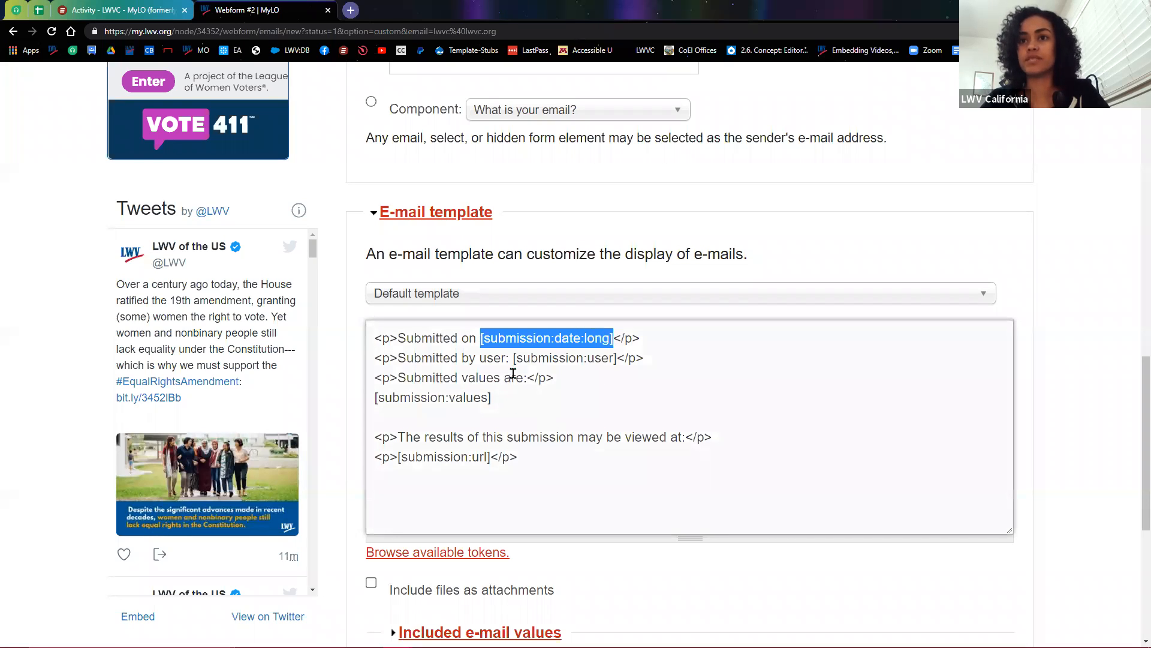
pyautogui.moveTo(514, 358); pyautogui.dragTo(617, 358)
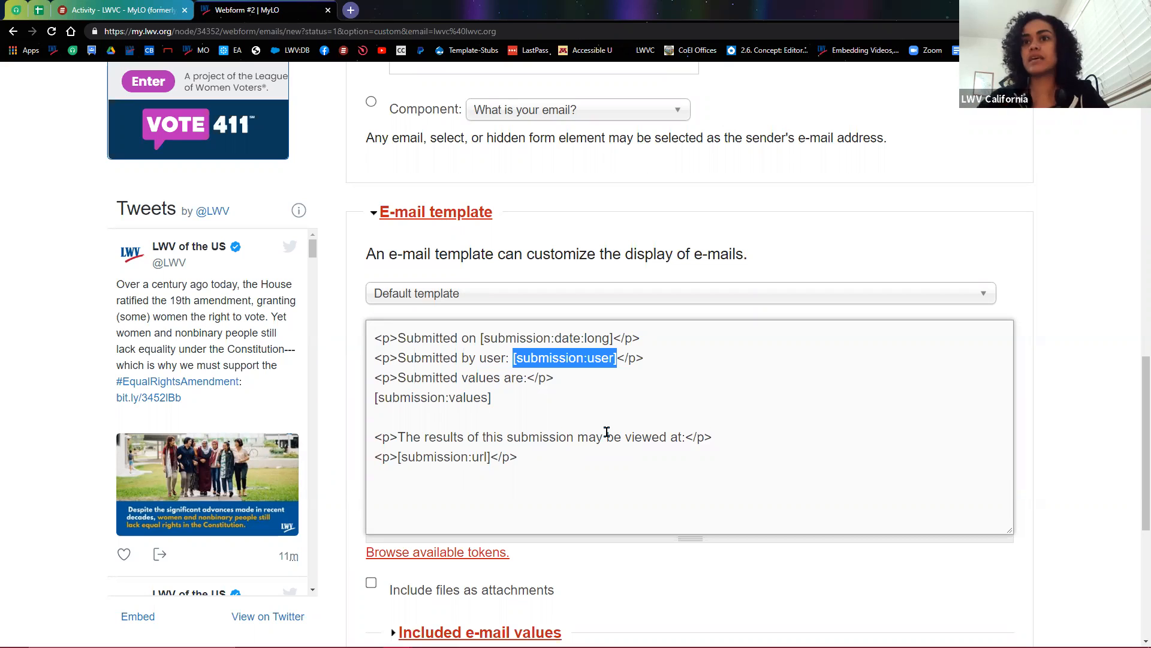
pyautogui.moveTo(479, 339); pyautogui.dragTo(613, 339)
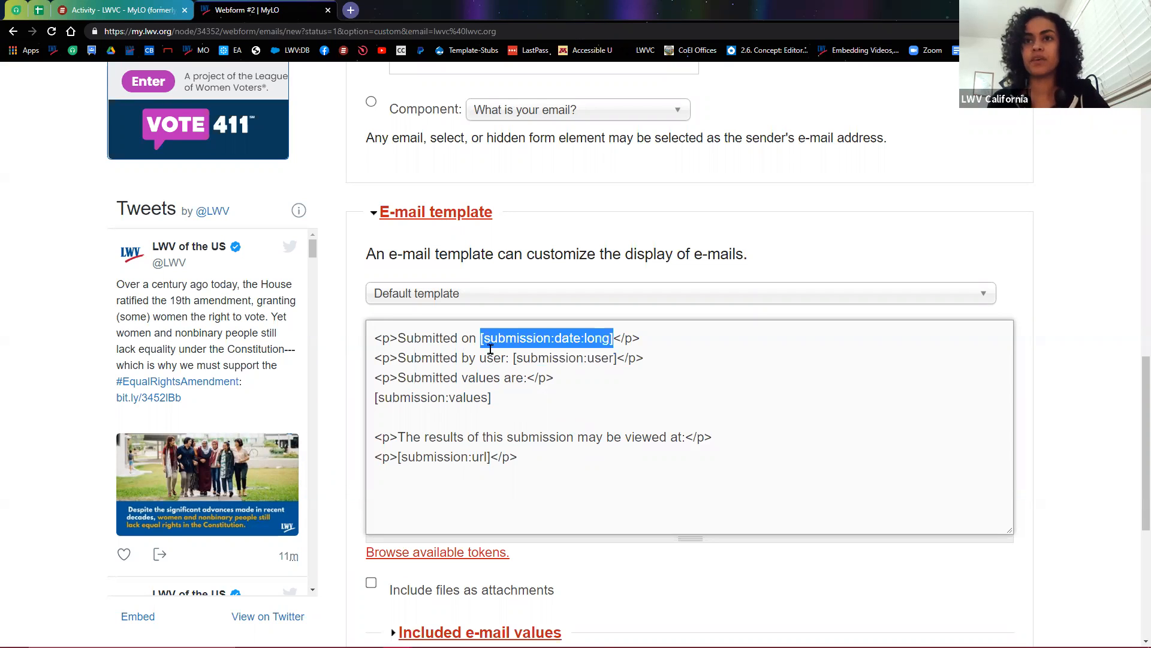
pyautogui.moveTo(514, 359); pyautogui.dragTo(617, 358)
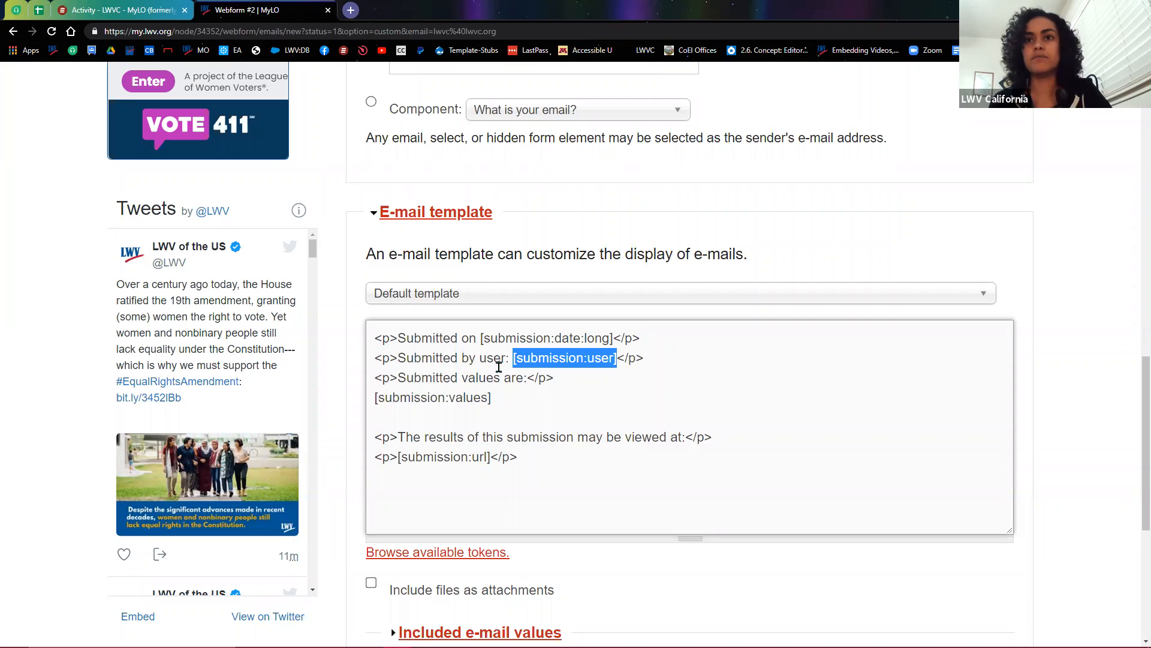
pyautogui.moveTo(480, 338); pyautogui.dragTo(614, 340)
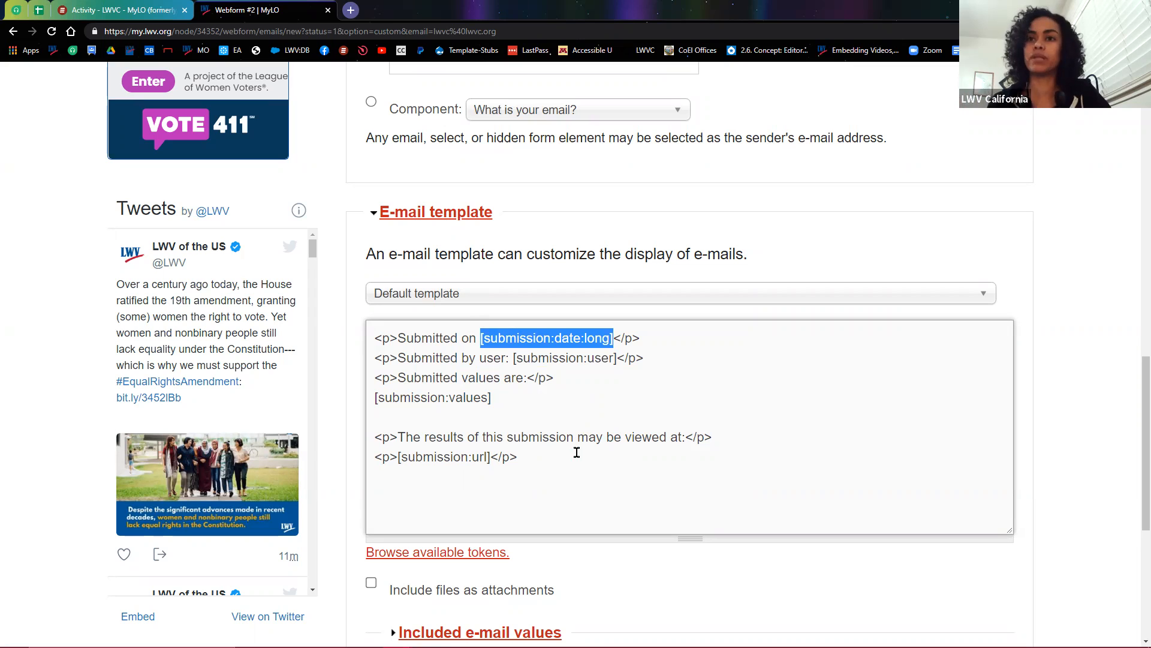
pyautogui.click(501, 397)
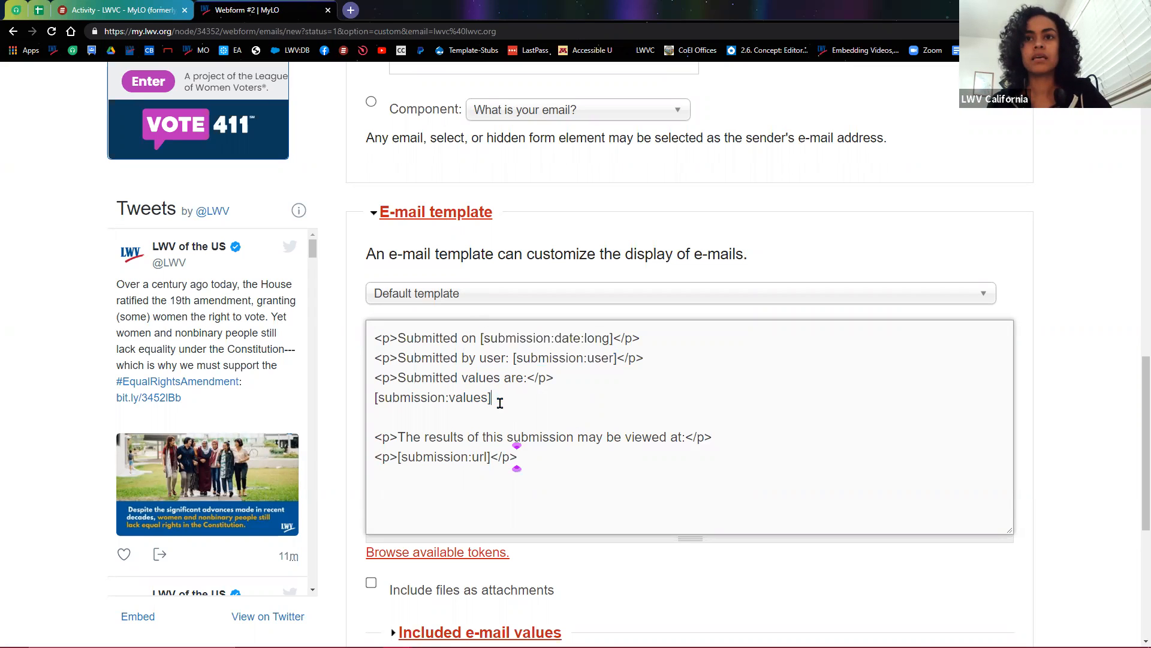
pyautogui.moveTo(365, 398); pyautogui.dragTo(521, 405)
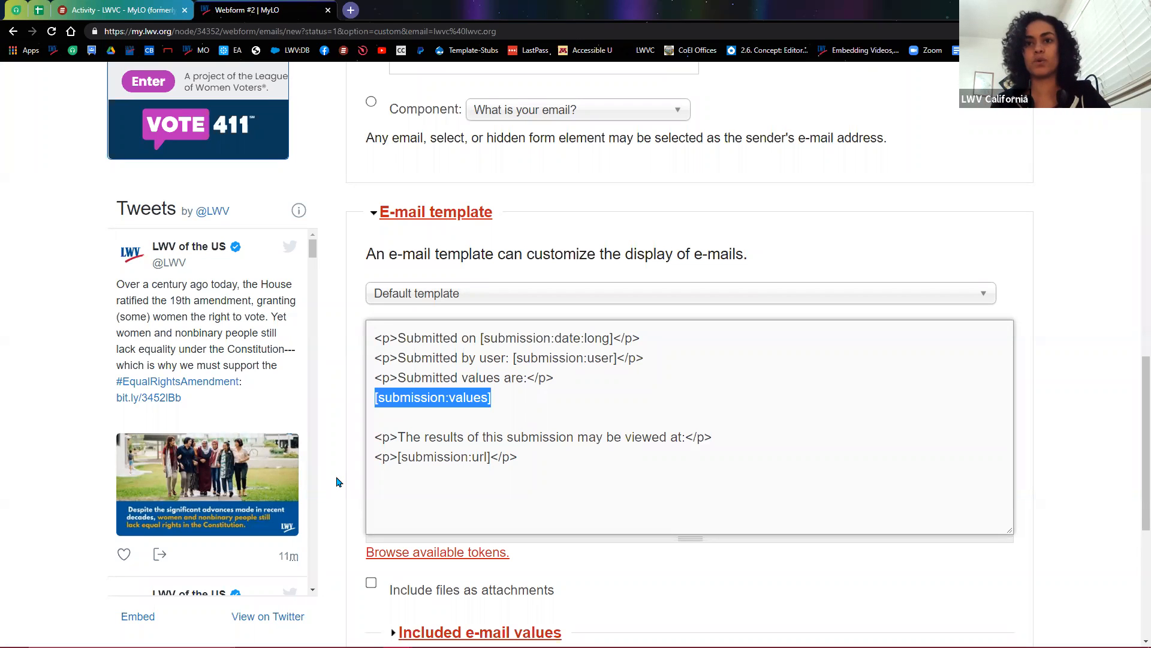
pyautogui.scroll(10, 344, 485)
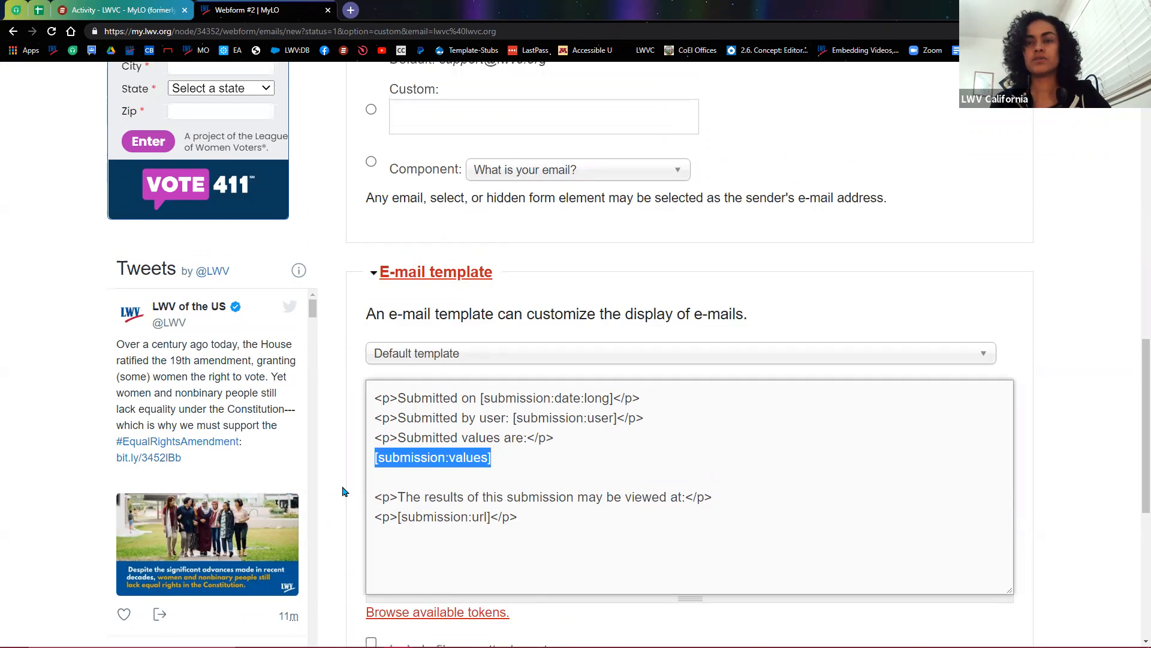
pyautogui.scroll(3, 345, 491)
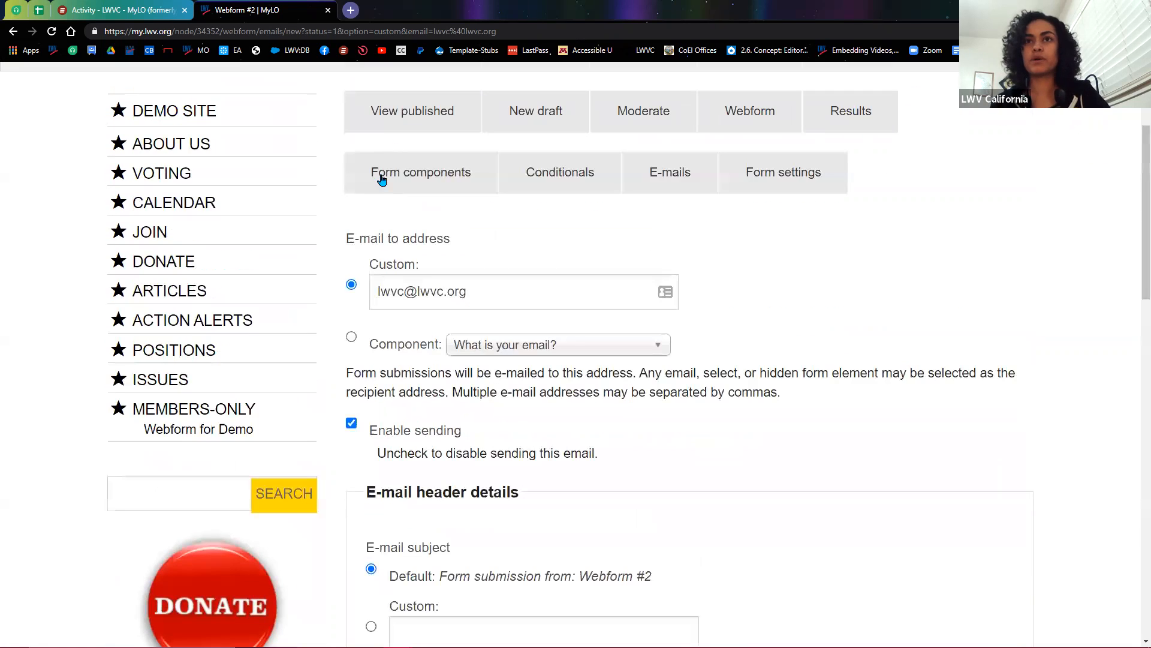
# Step: Open Form components in a new tab, view it, then return to the e-mail template
pyautogui.rightClick(427, 174)
pyautogui.click(476, 183)
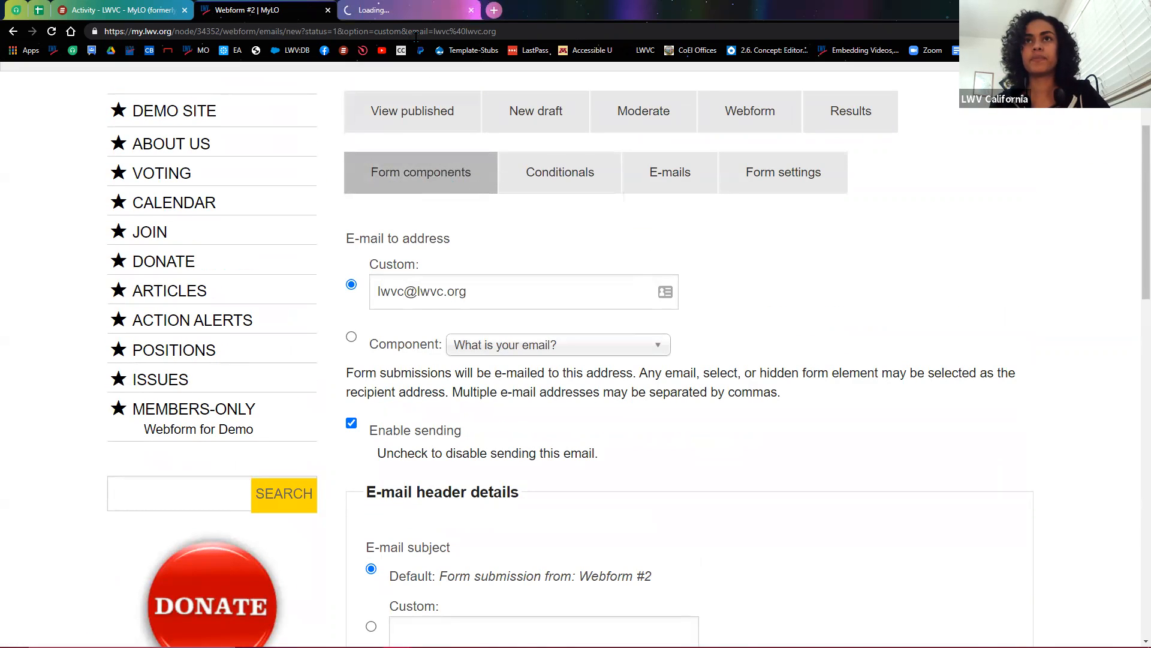
pyautogui.click(423, 12)
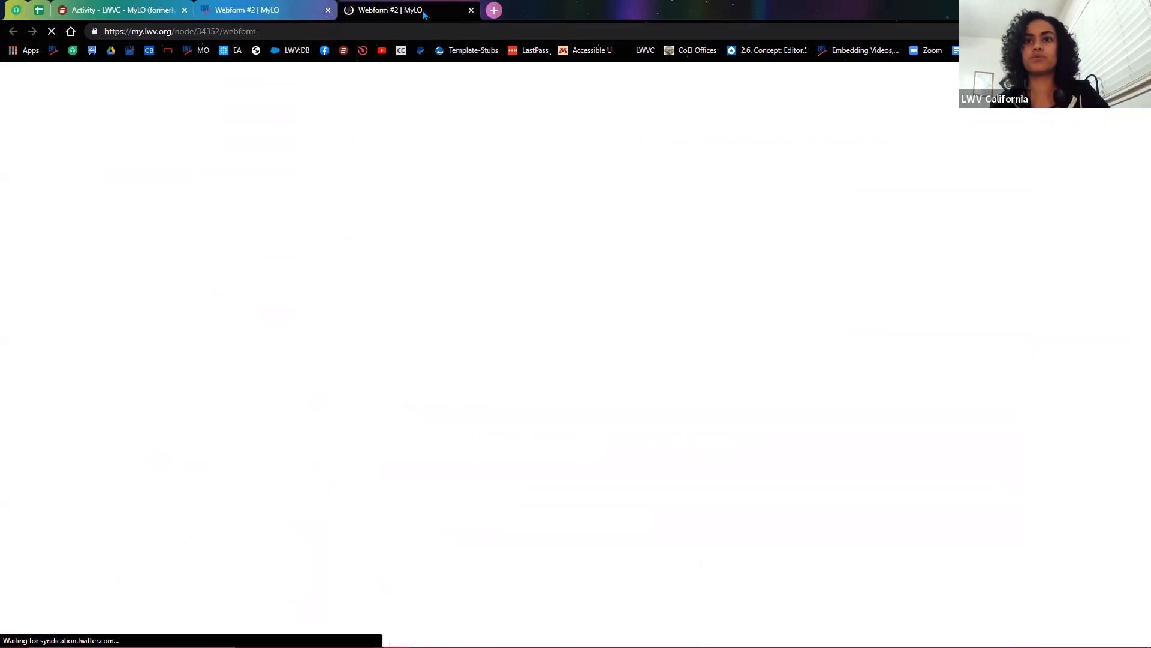
pyautogui.scroll(-4, 434, 471)
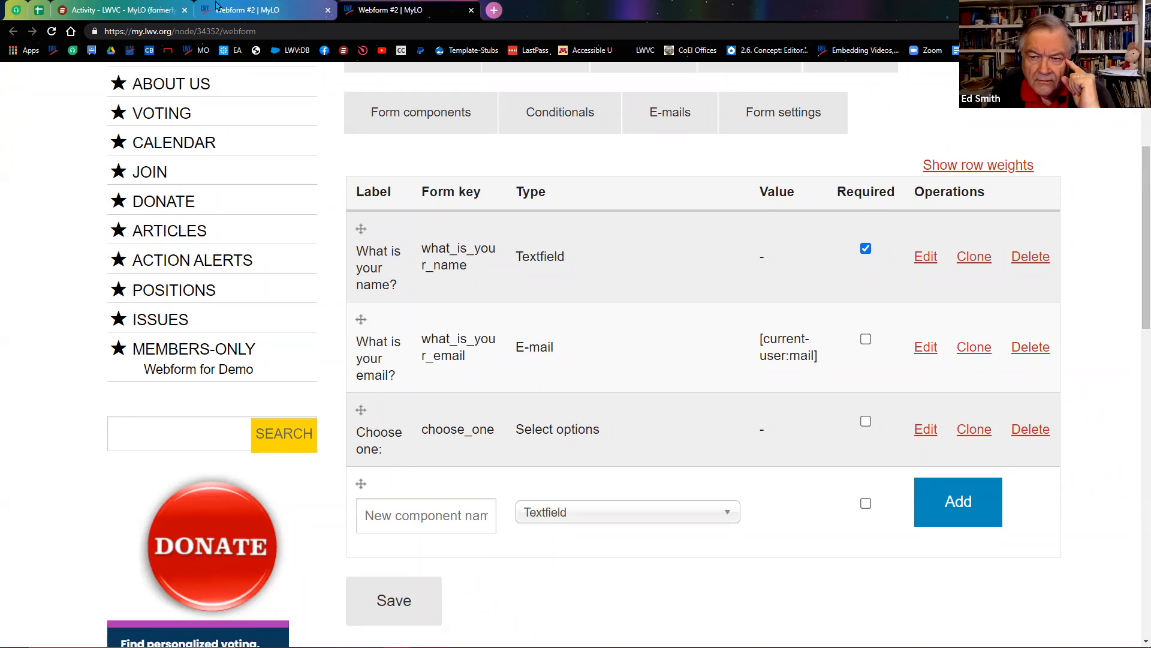
pyautogui.click(246, 11)
pyautogui.scroll(-12, 477, 523)
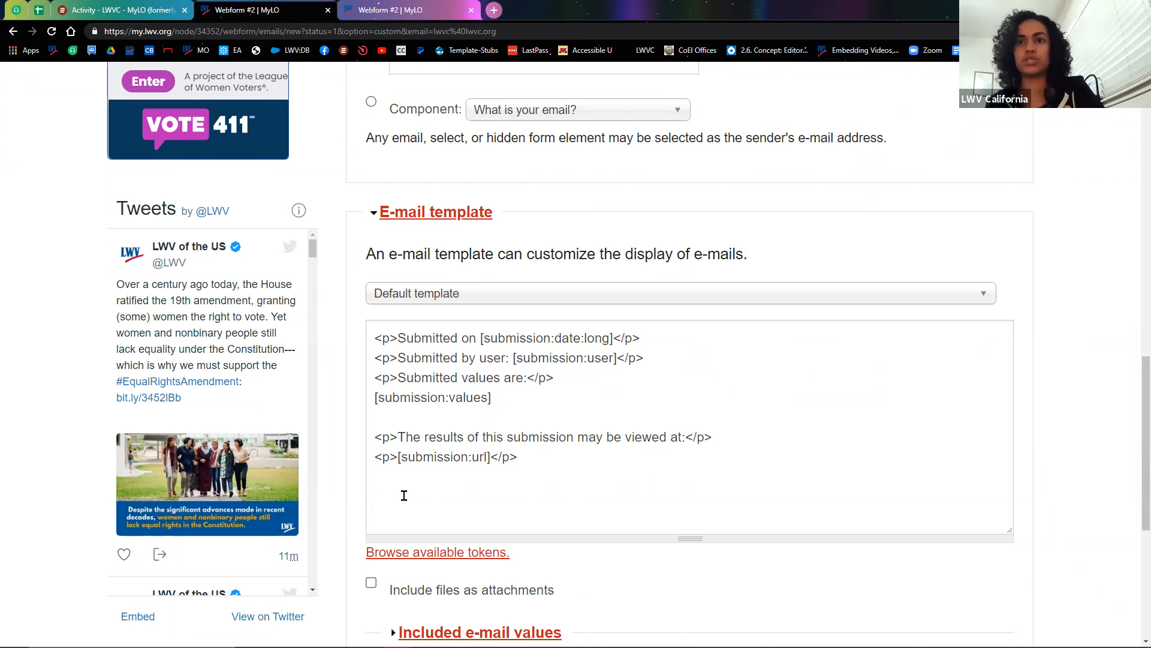
# Step: Duplicate the [submission:values] token onto the next line as [submission:values:?] and select the '?'
pyautogui.click(489, 397)
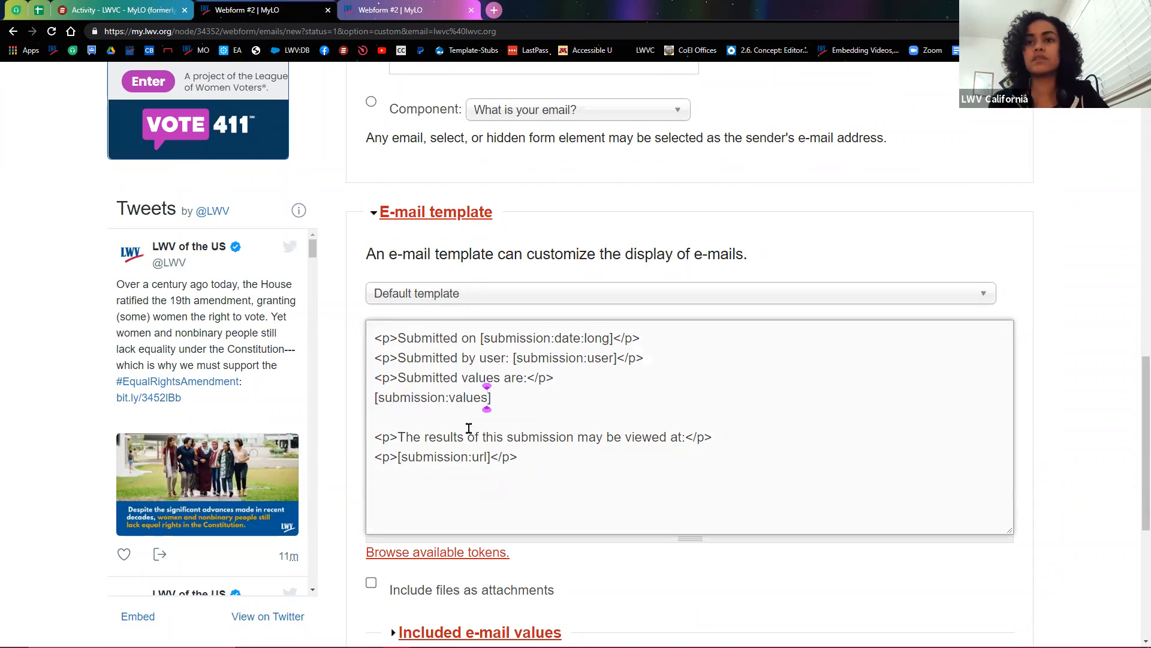
pyautogui.moveTo(369, 400); pyautogui.dragTo(527, 401)
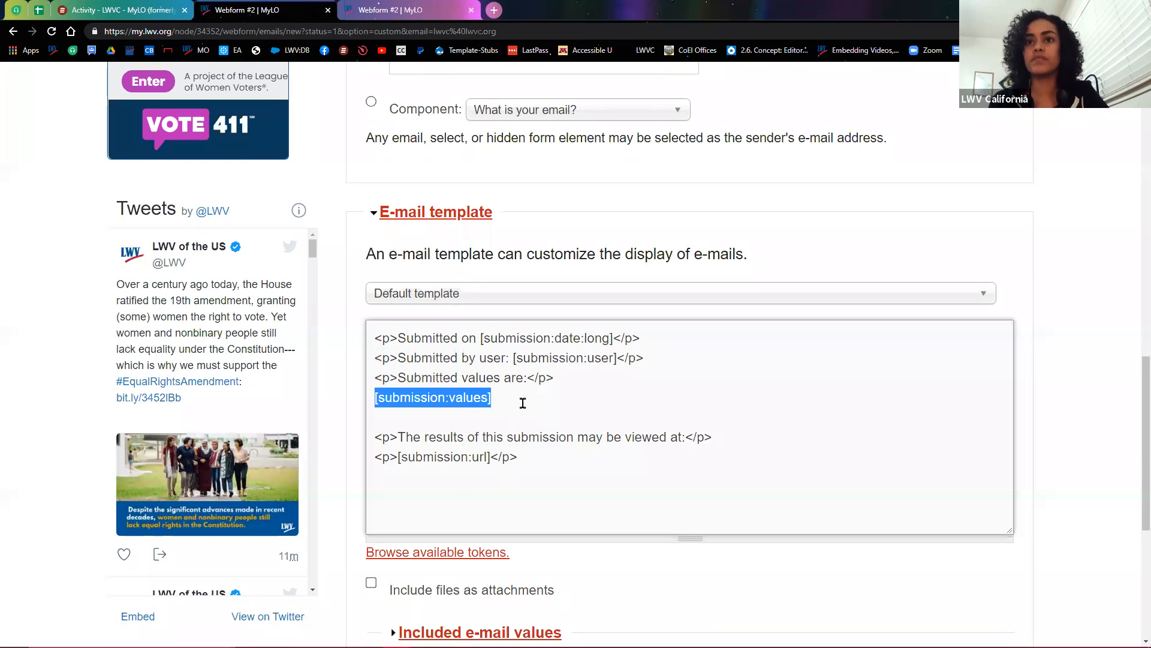
pyautogui.click(520, 400)
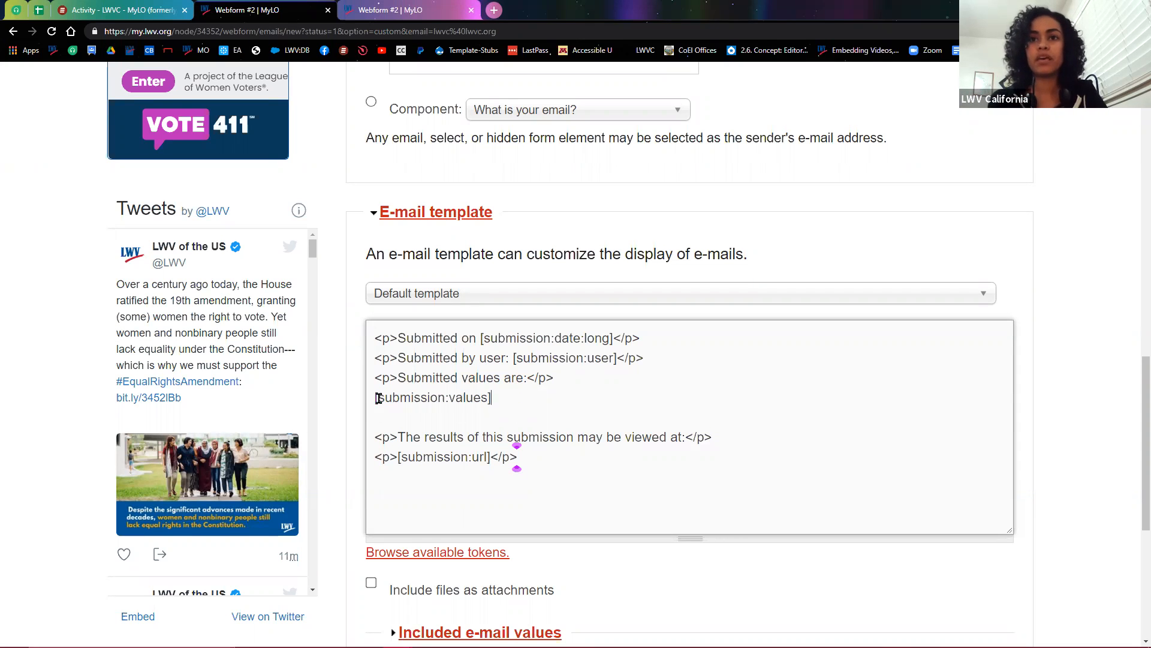
pyautogui.moveTo(373, 398); pyautogui.dragTo(516, 403)
pyautogui.hotkey('ctrl', 'c')
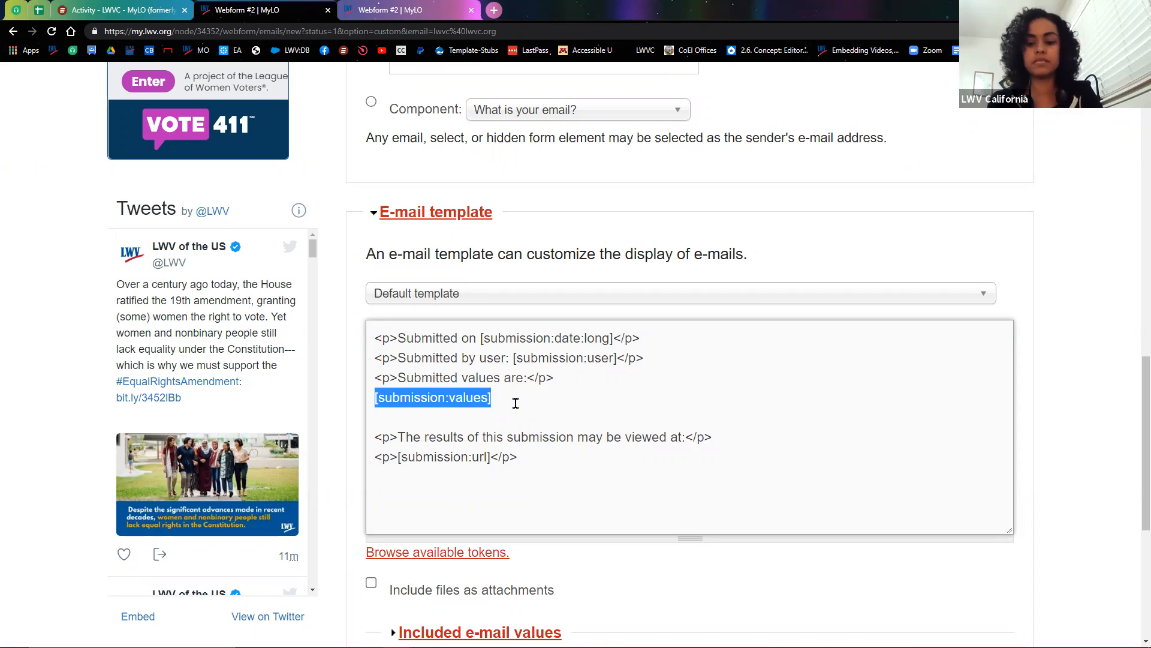
pyautogui.press('Down')
pyautogui.hotkey('ctrl', 'v')
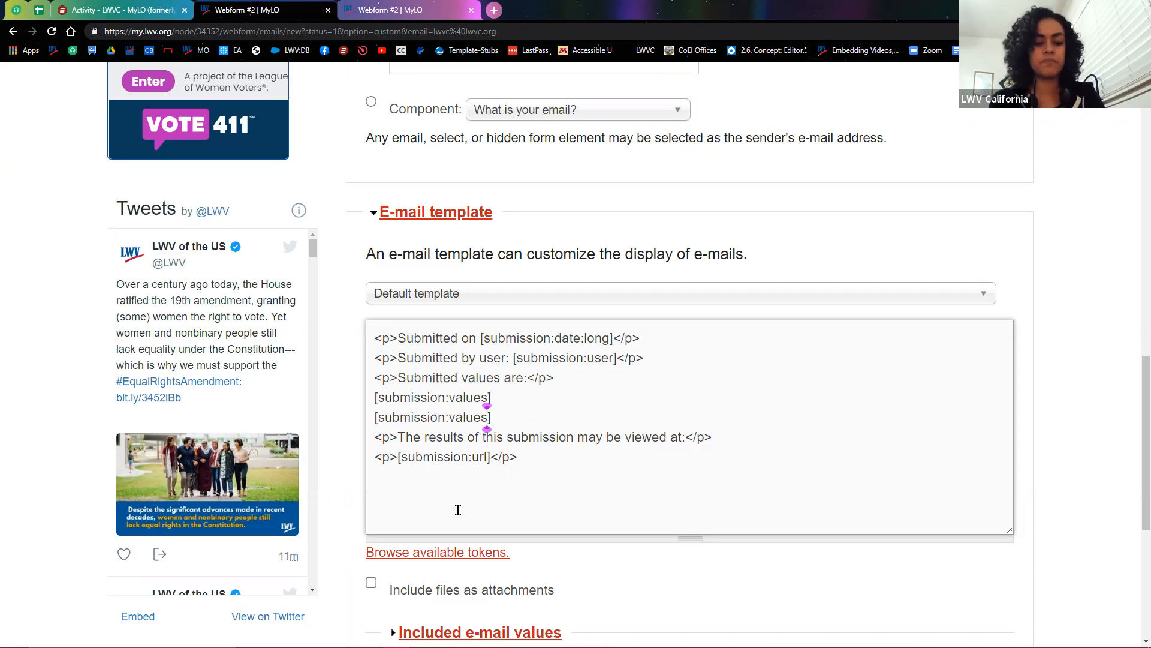
pyautogui.write(':')
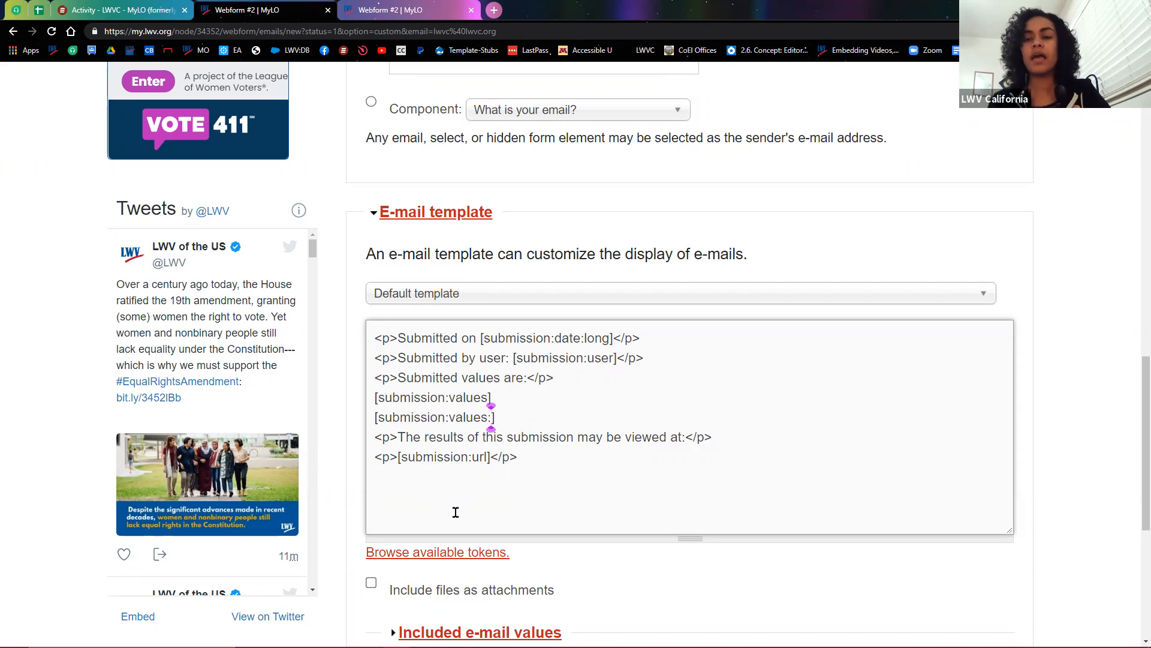
pyautogui.write('?')
pyautogui.doubleClick(495, 418)
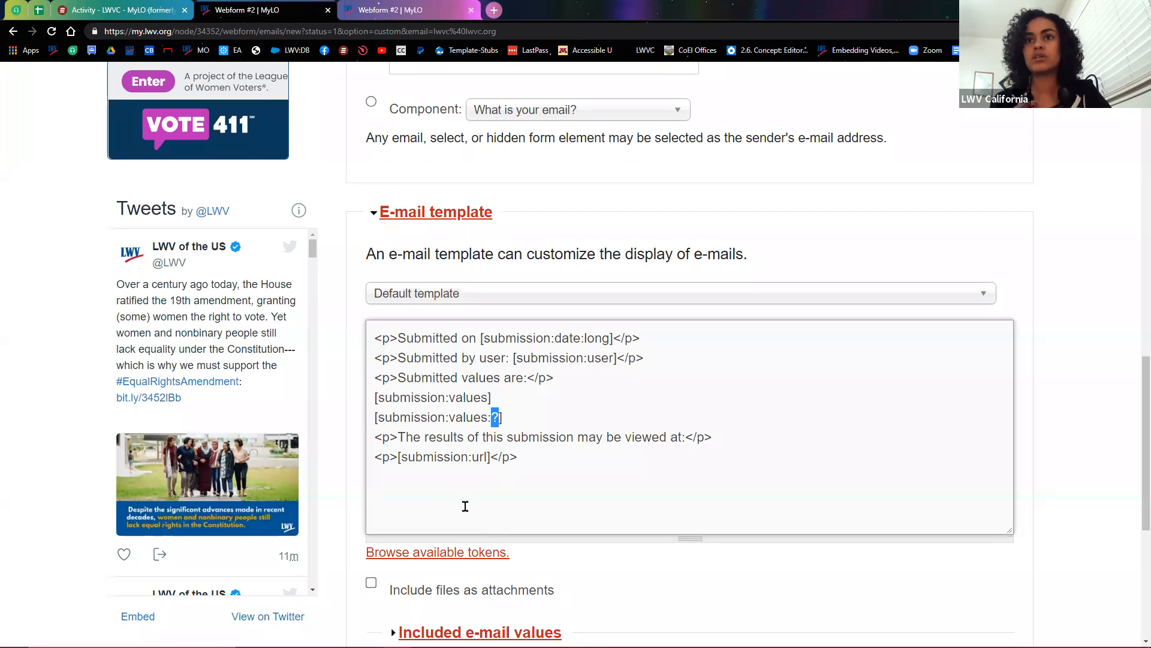
# Step: Copy the name field's form key what_is_your_name from the components list
pyautogui.click(409, 11)
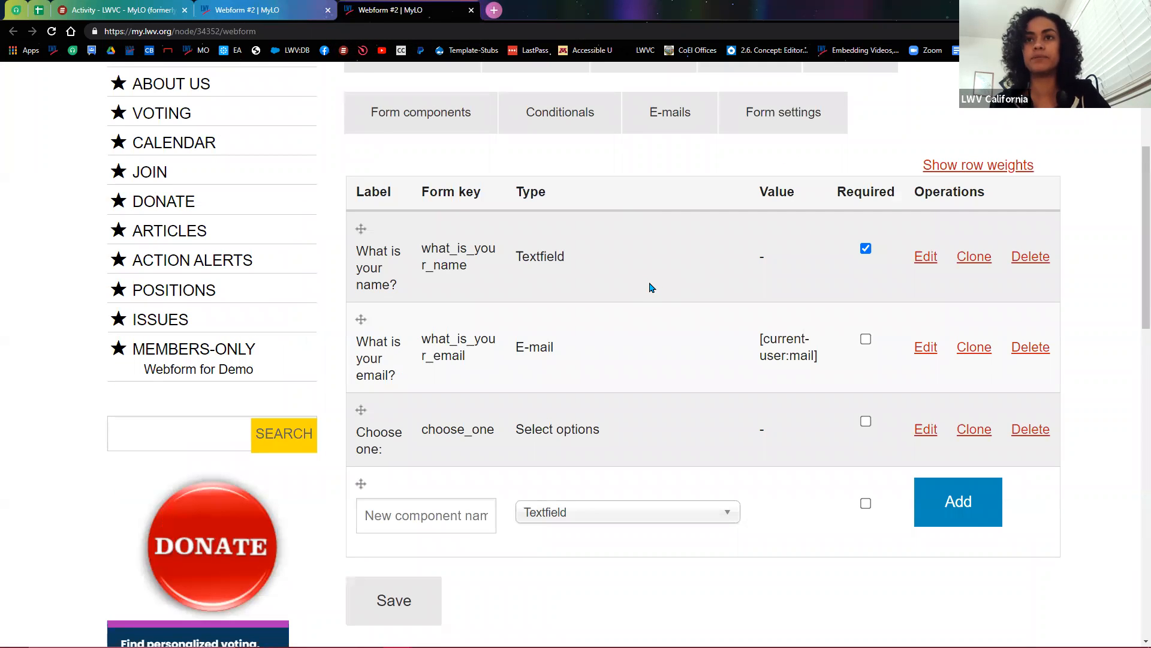
pyautogui.moveTo(358, 254); pyautogui.dragTo(393, 292)
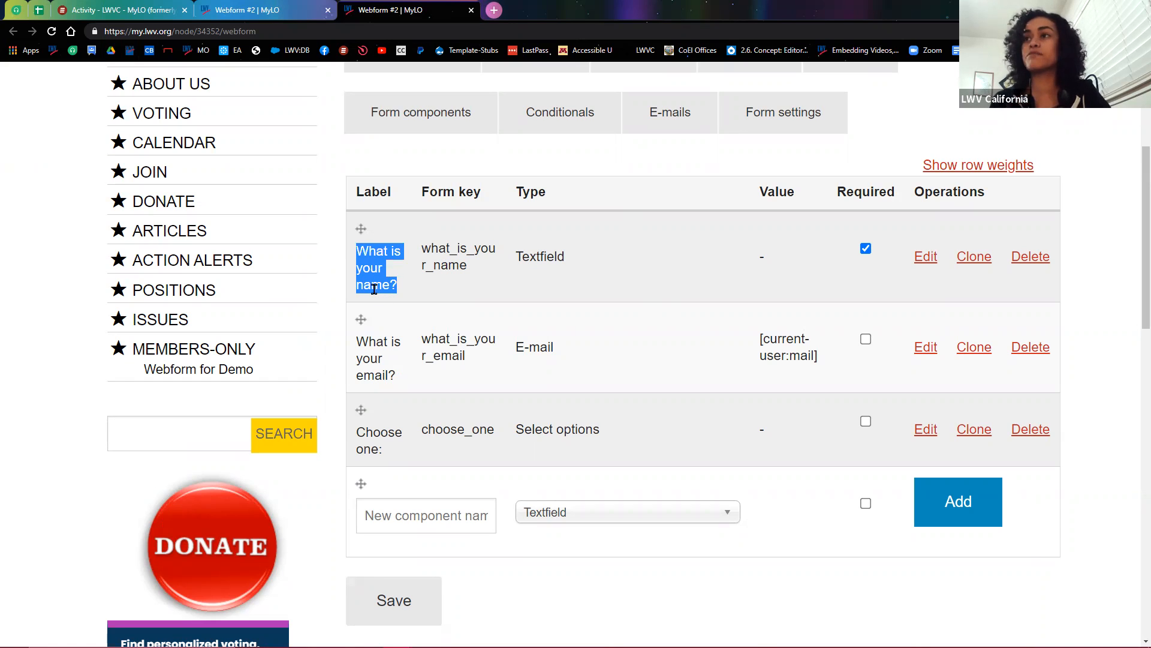
pyautogui.moveTo(423, 248); pyautogui.dragTo(471, 268)
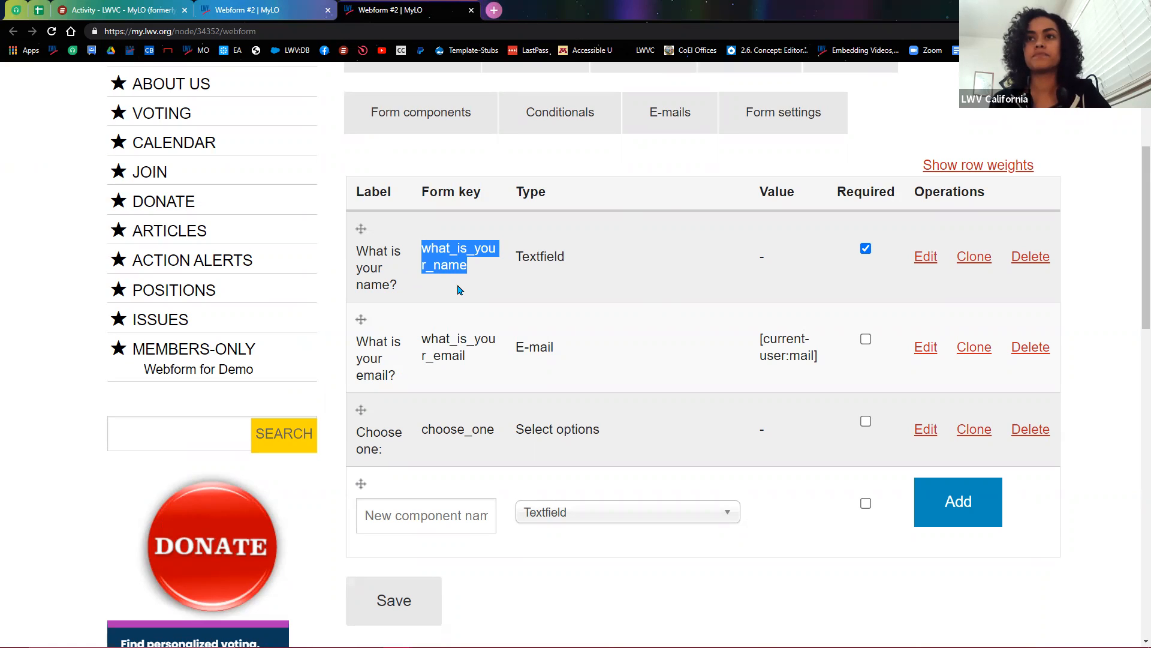
pyautogui.rightClick(451, 265)
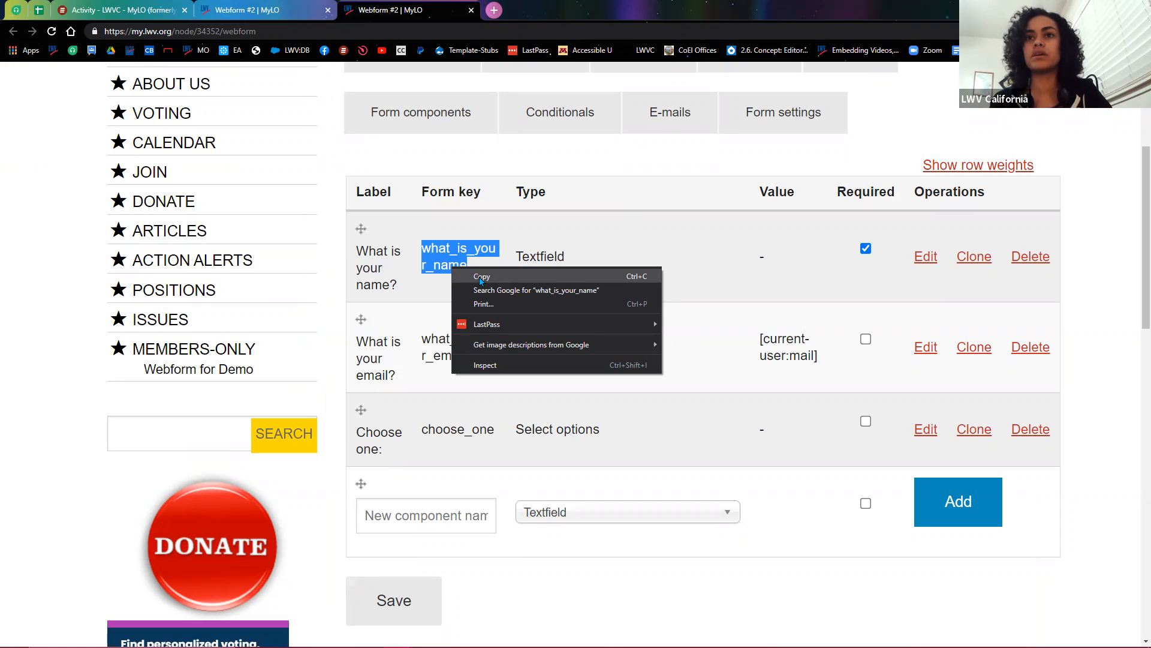
pyautogui.click(481, 280)
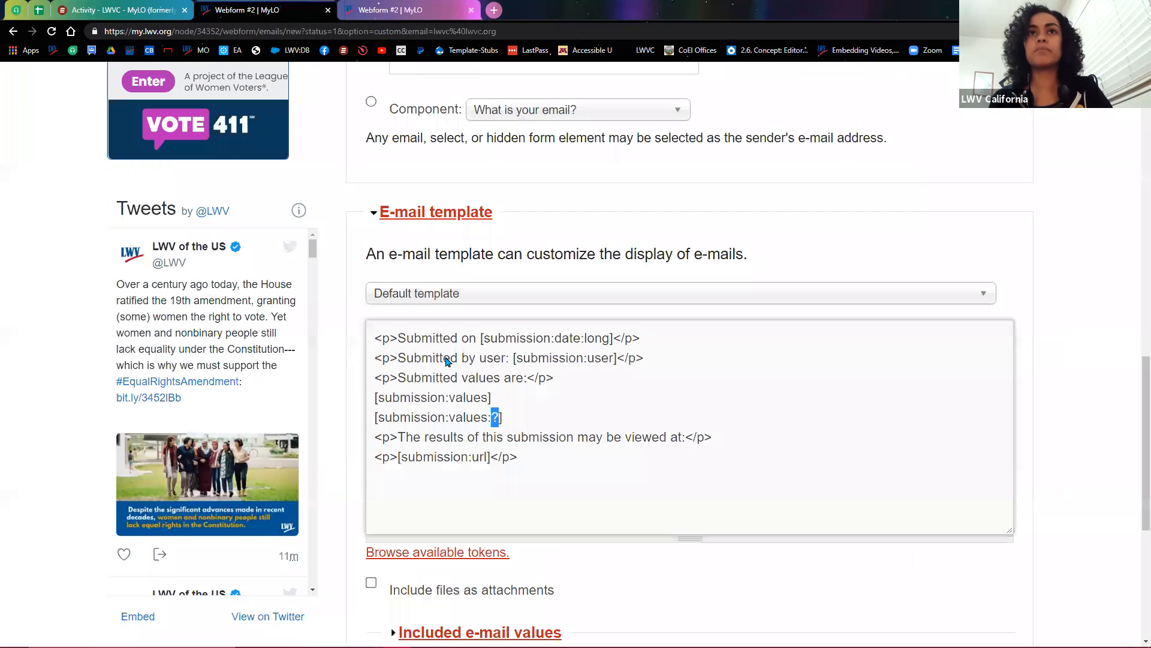
# Step: Paste the key over '?' to form [submission:values:what_is_your_name], then copy that token
pyautogui.click(282, 14)
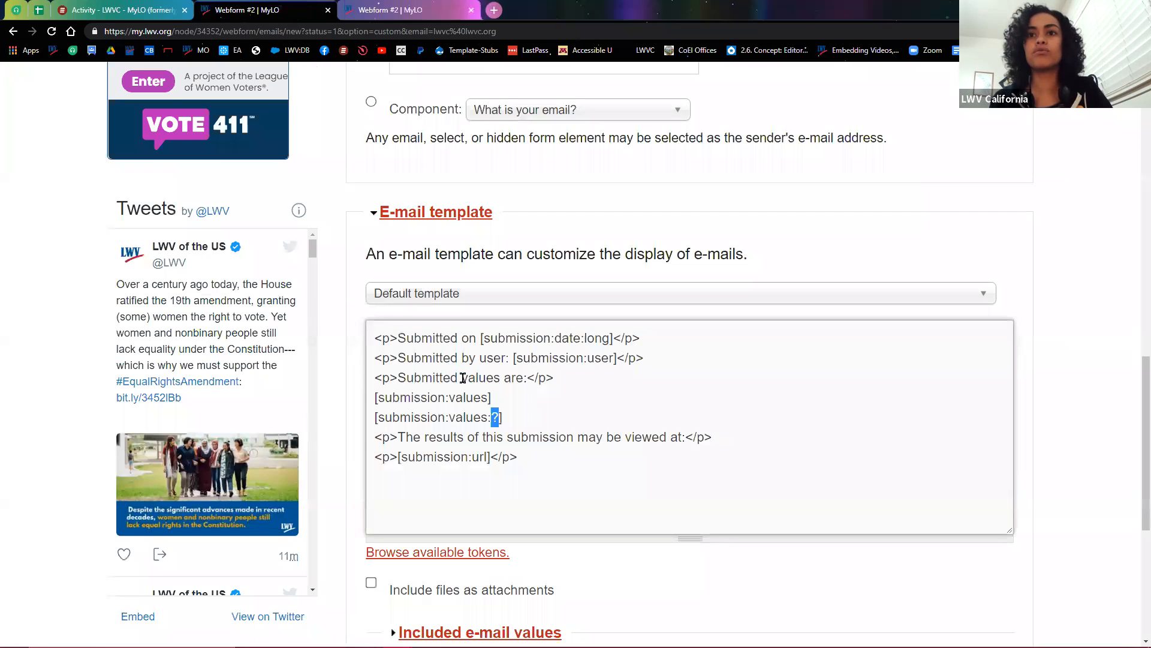
pyautogui.rightClick(496, 423)
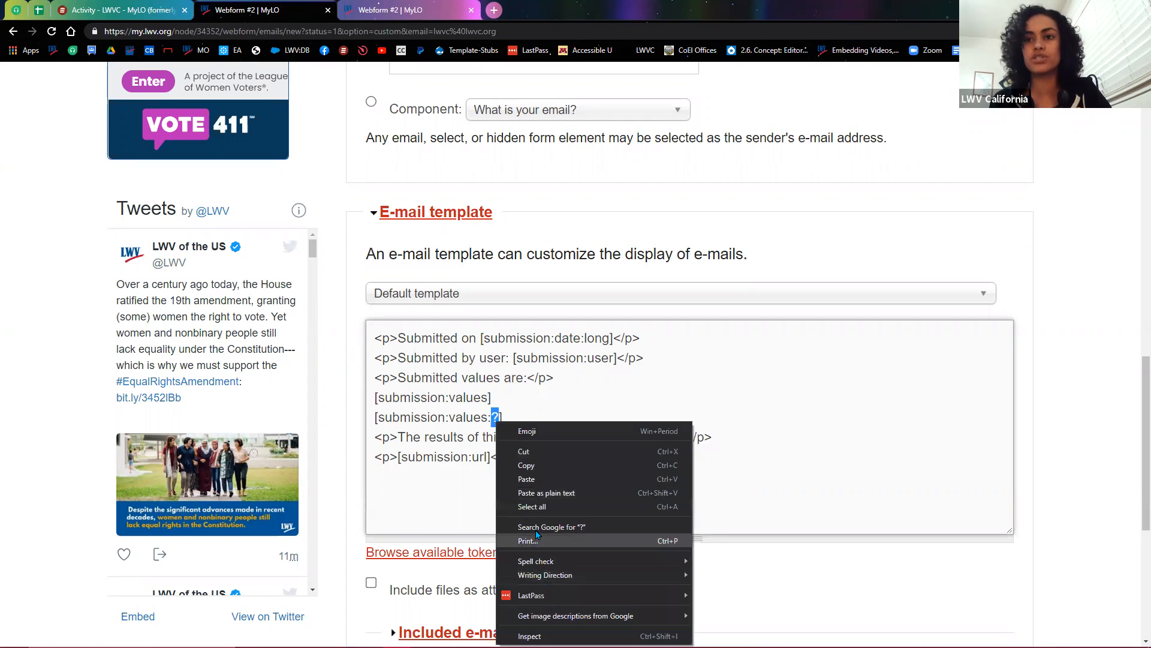
pyautogui.click(526, 479)
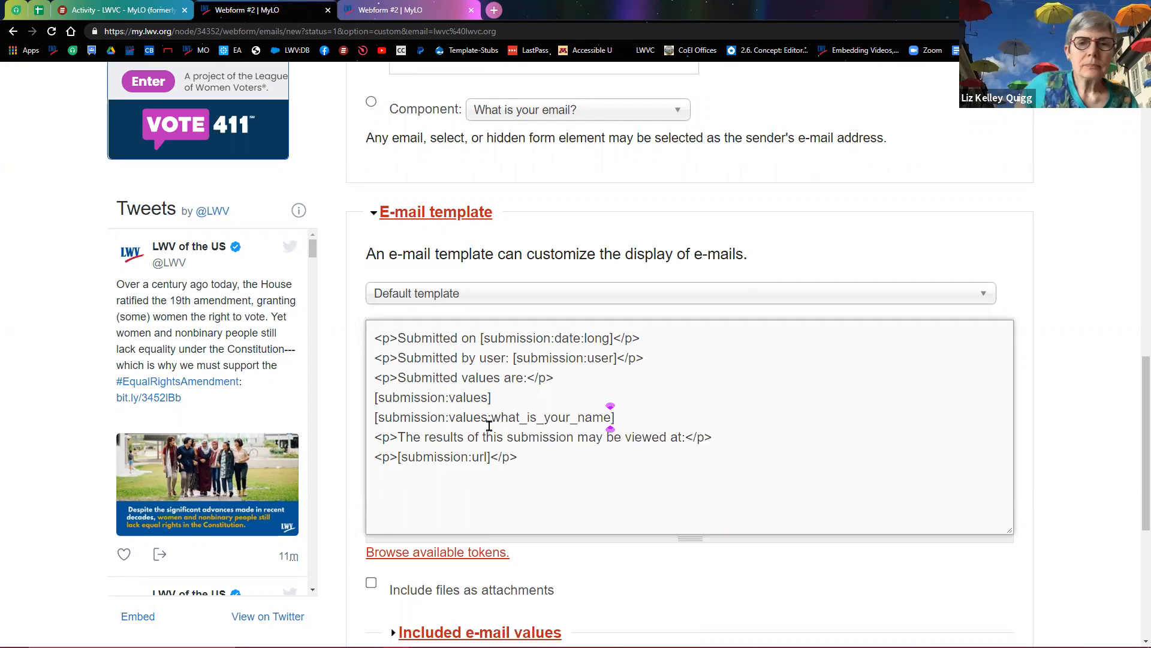
pyautogui.moveTo(375, 418); pyautogui.dragTo(649, 414)
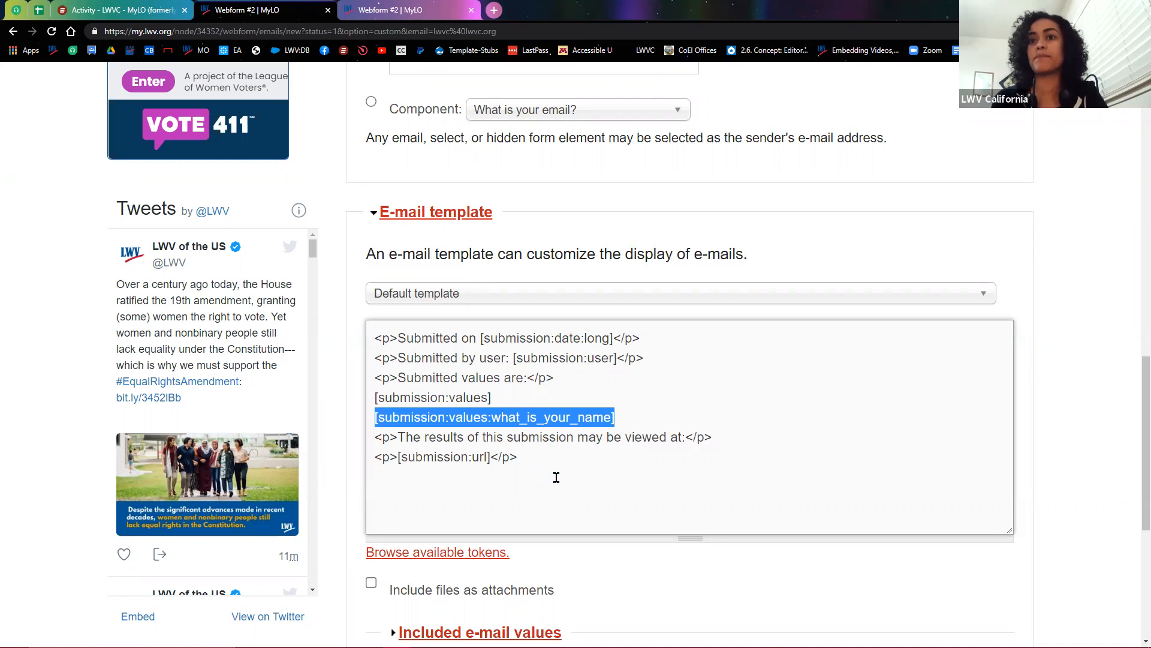
pyautogui.rightClick(480, 419)
pyautogui.click(510, 465)
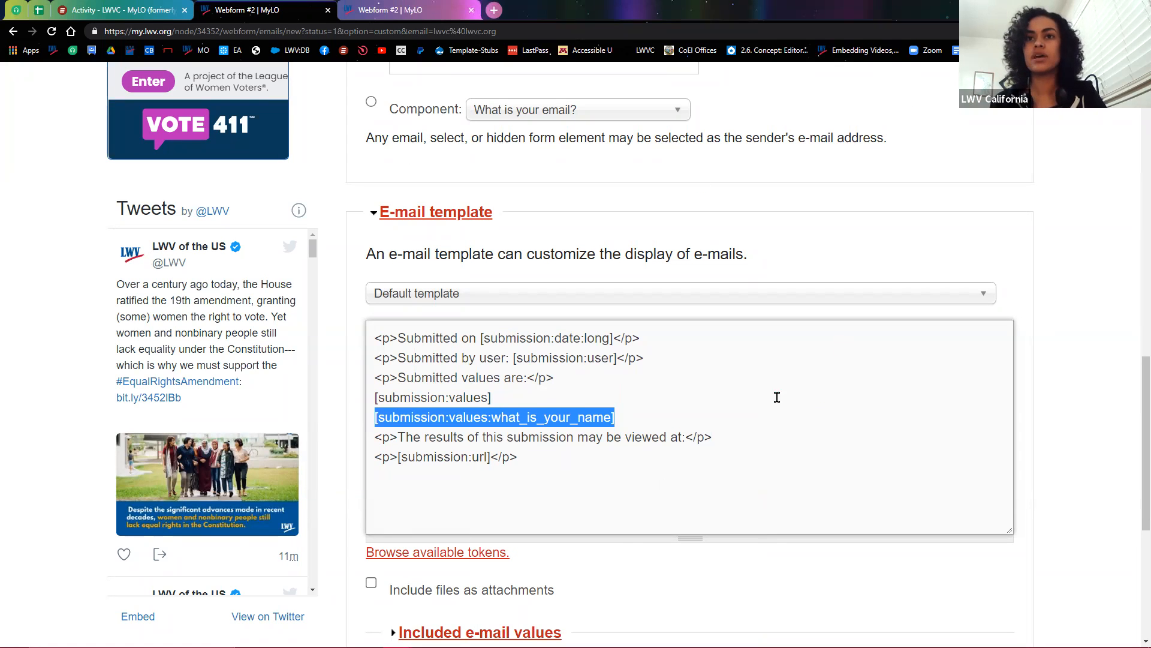
pyautogui.scroll(1, 768, 452)
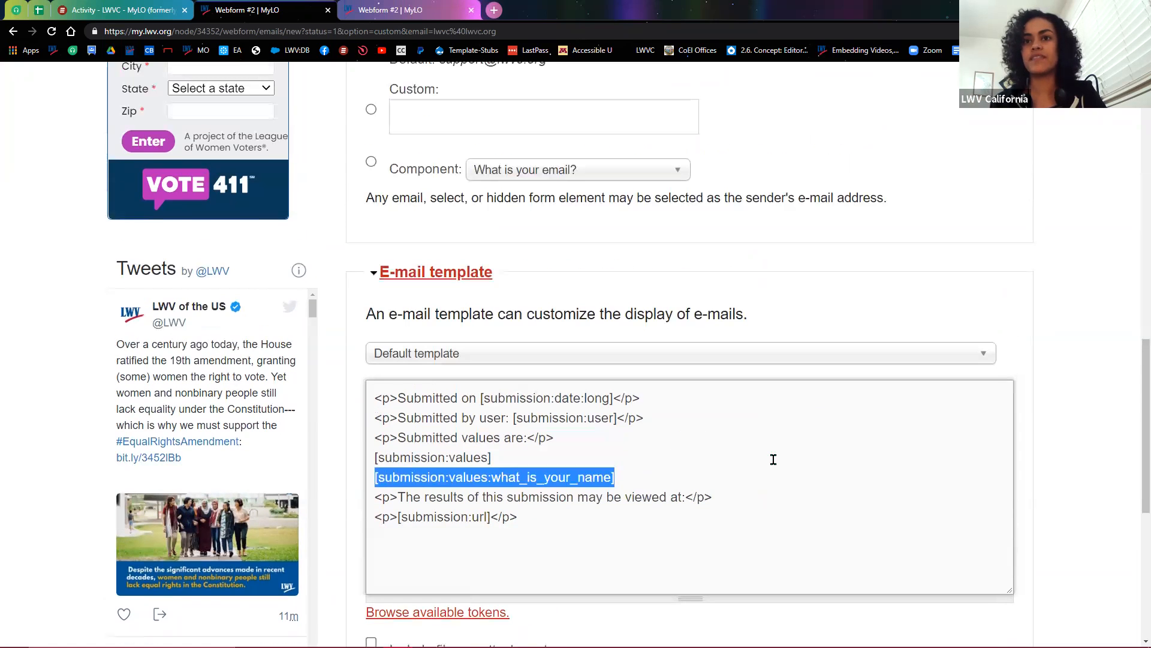
pyautogui.scroll(15, 778, 454)
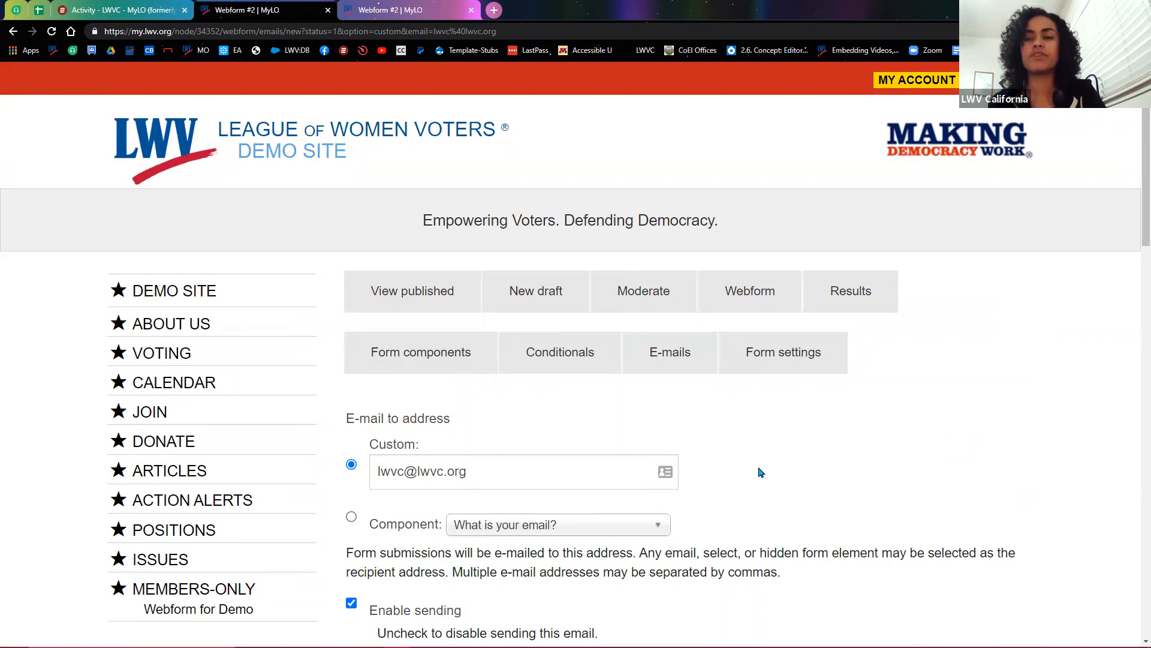
# Step: Add 'You're appreciated, [submission:values:what_is_your_name].' as a second confirmation message line
pyautogui.click(787, 365)
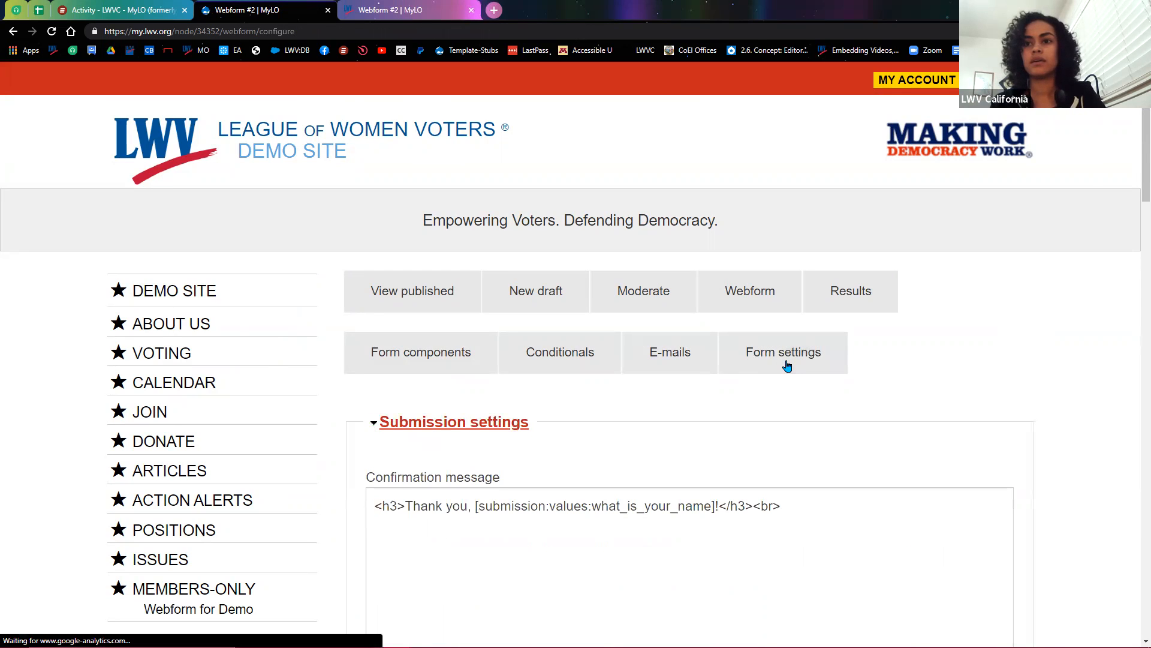
pyautogui.scroll(-3, 787, 365)
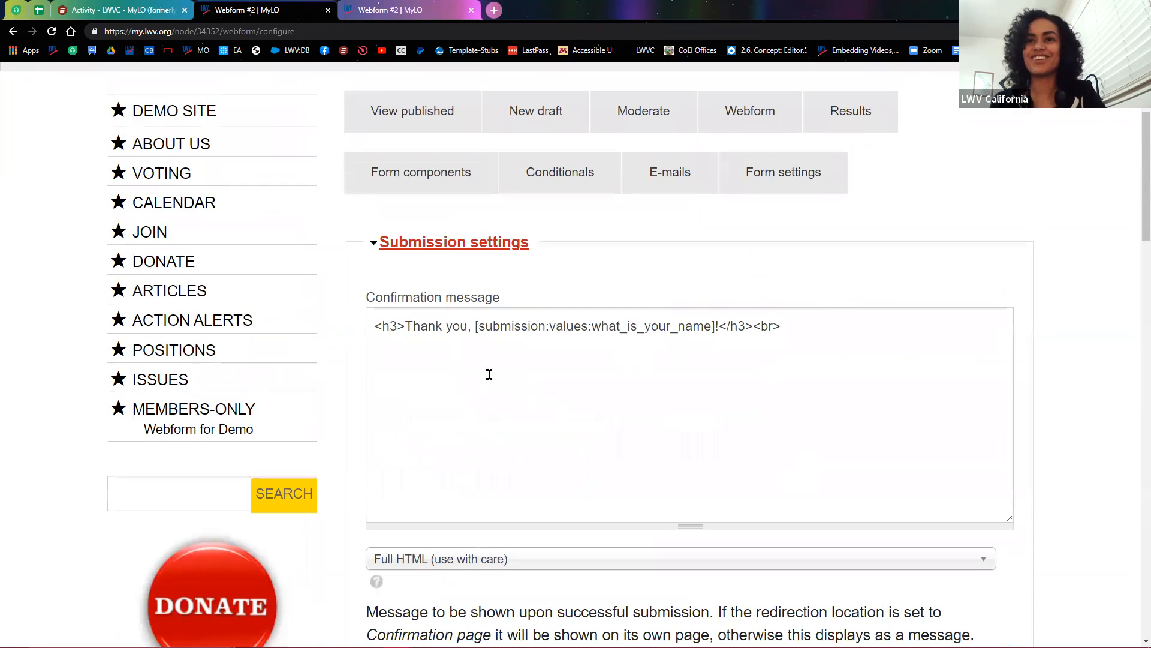
pyautogui.scroll(-1, 488, 376)
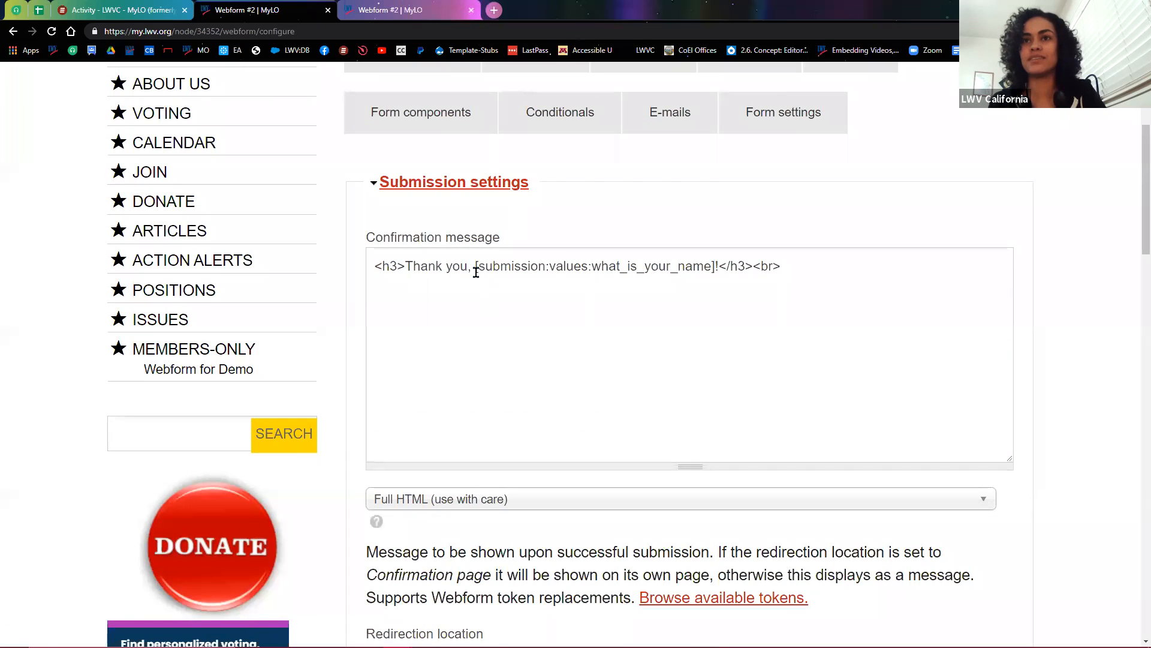
pyautogui.click(848, 291)
pyautogui.press('Return')
pyautogui.press('Return')
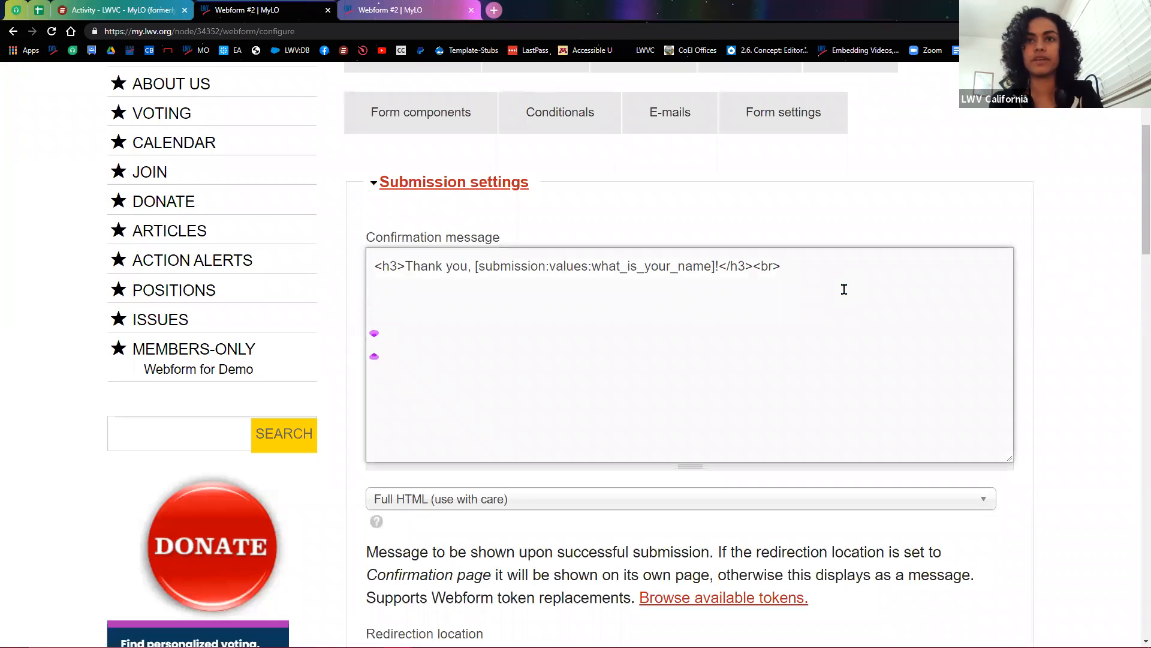
pyautogui.hotkey('ctrl', 'v')
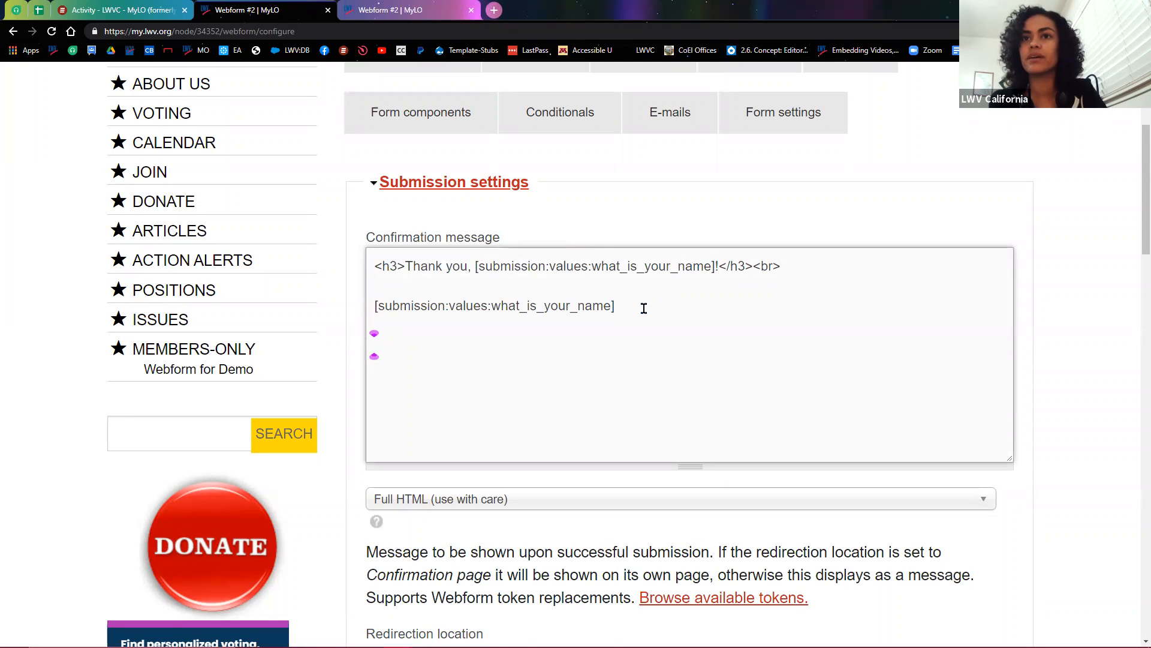
pyautogui.click(373, 306)
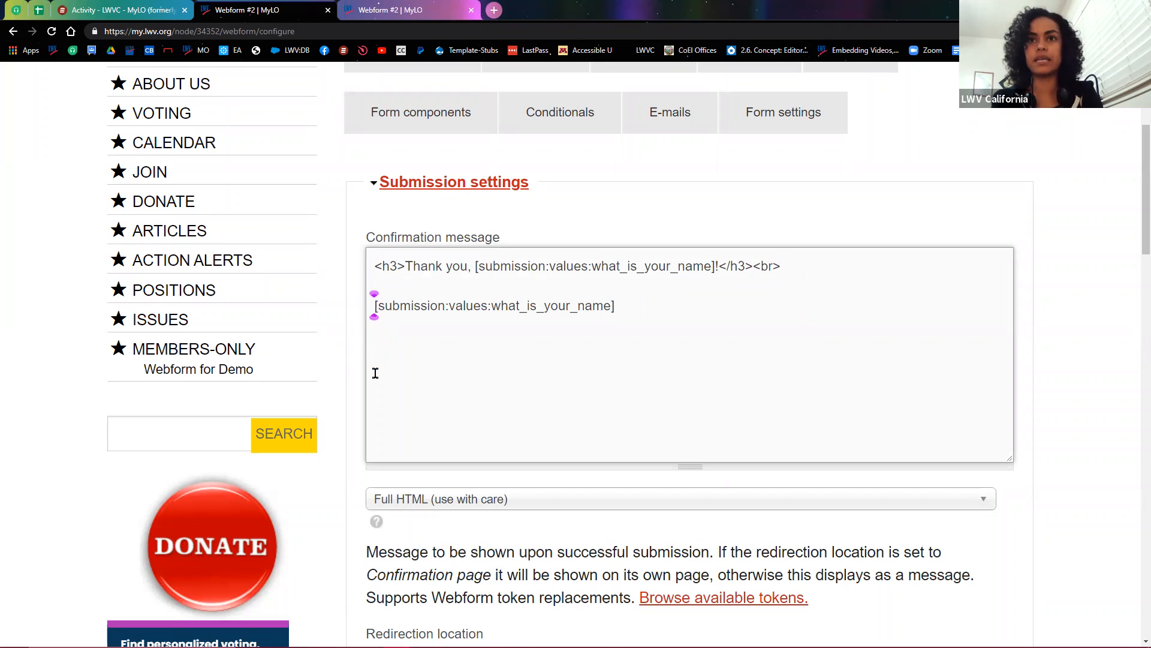
pyautogui.write("You're app")
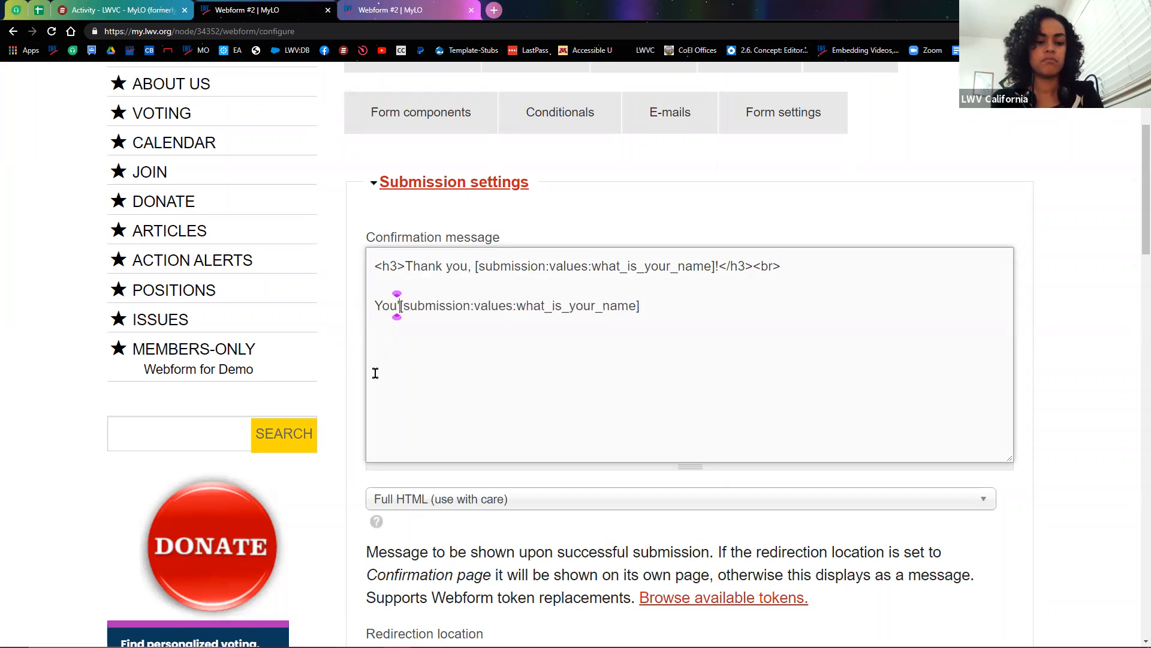
pyautogui.write('reciated,')
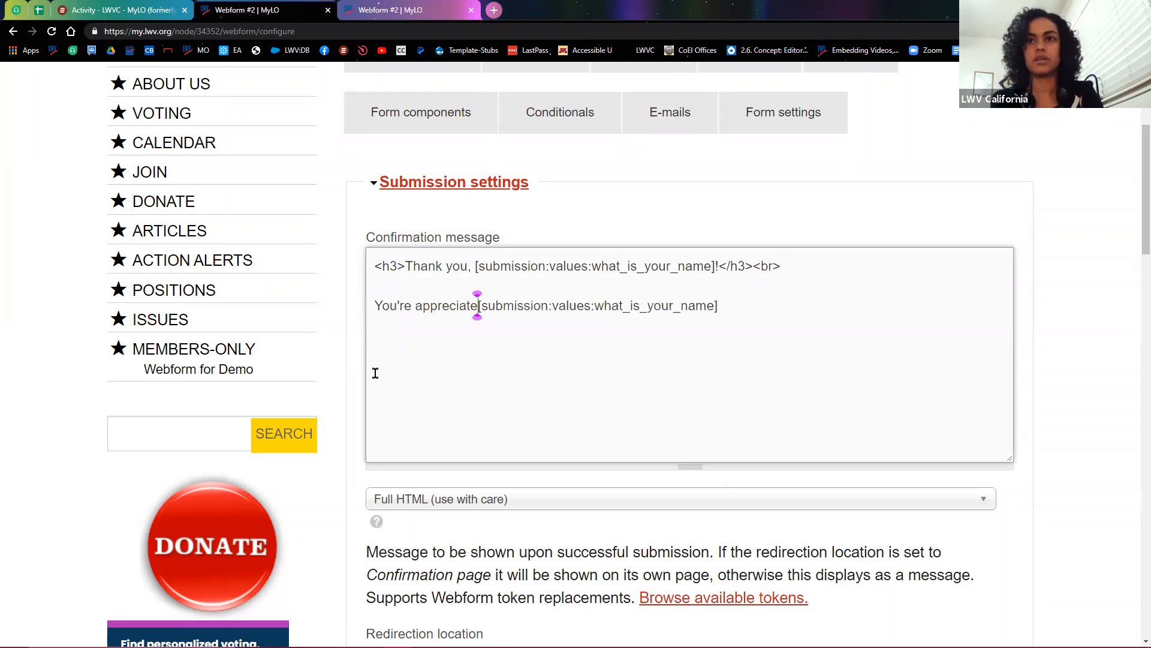
pyautogui.click(776, 306)
pyautogui.press('Return')
pyautogui.press('Return')
pyautogui.write('.')
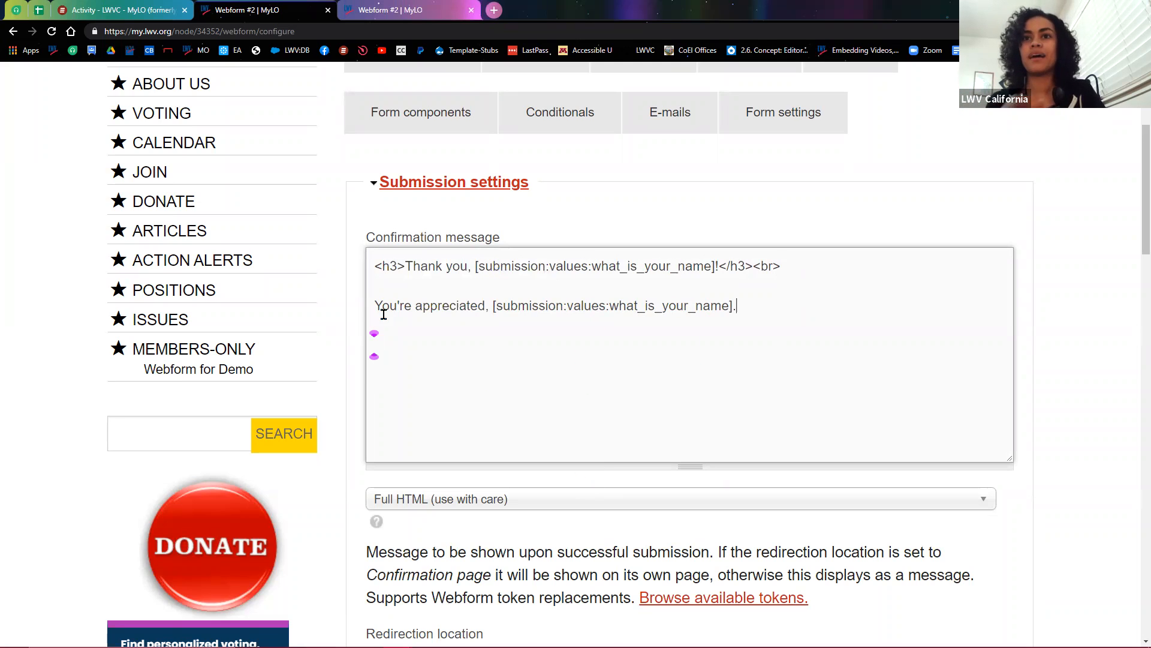
# Step: Save the form configuration and highlight the token's submission:values part
pyautogui.scroll(-8, 528, 496)
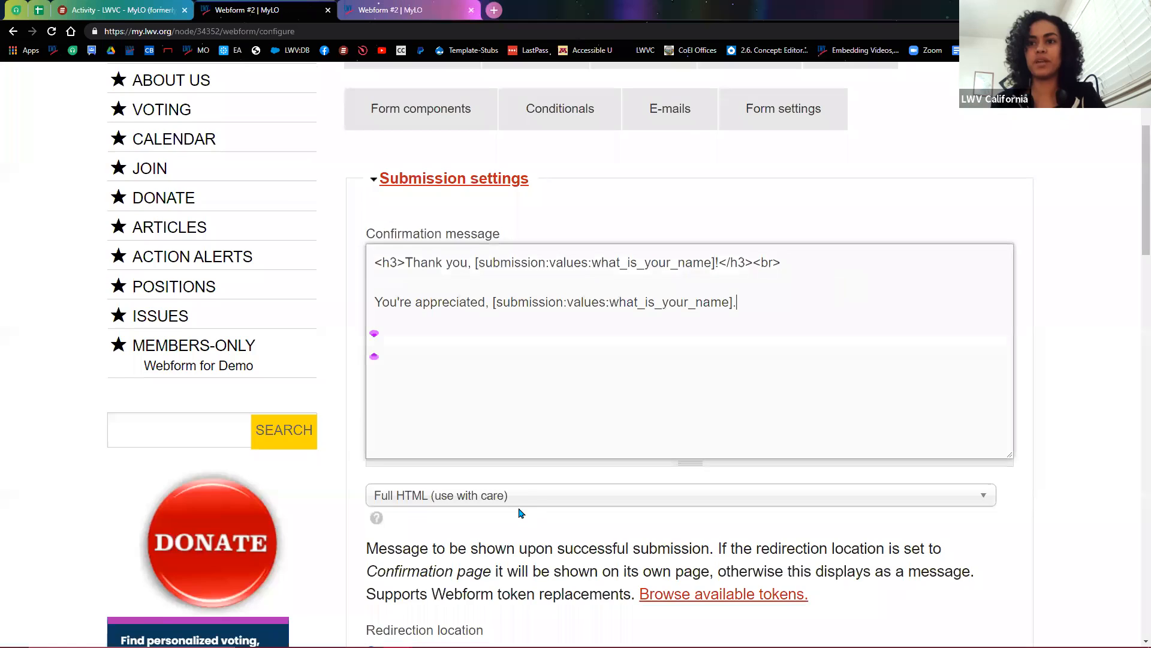
pyautogui.scroll(-18, 449, 494)
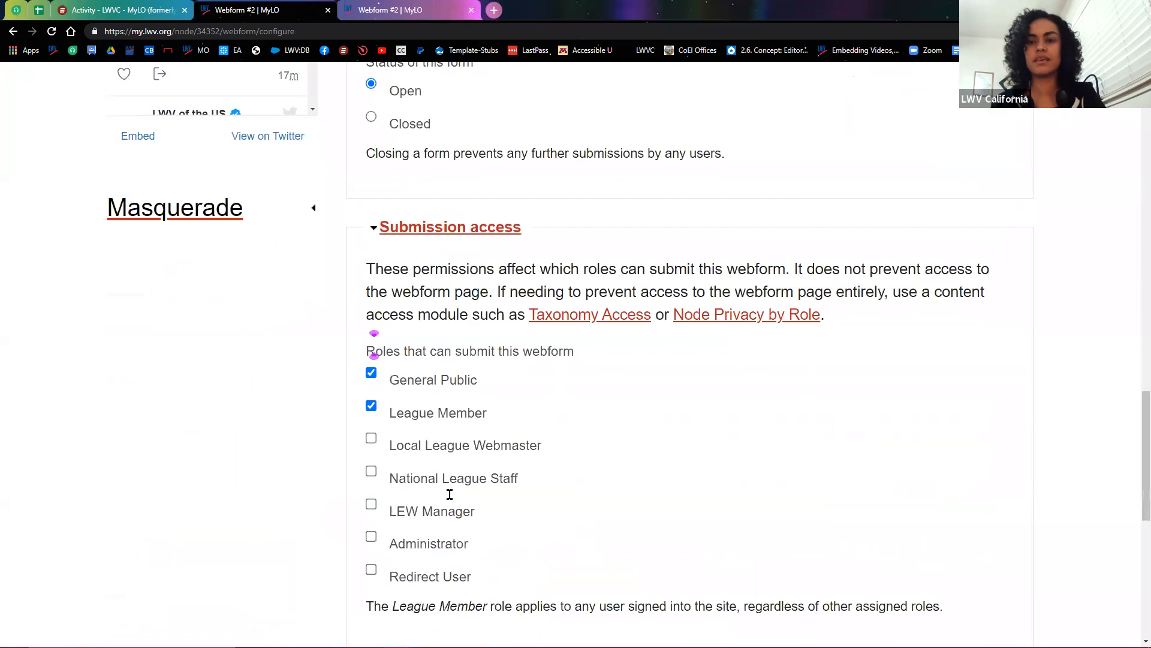
pyautogui.click(400, 521)
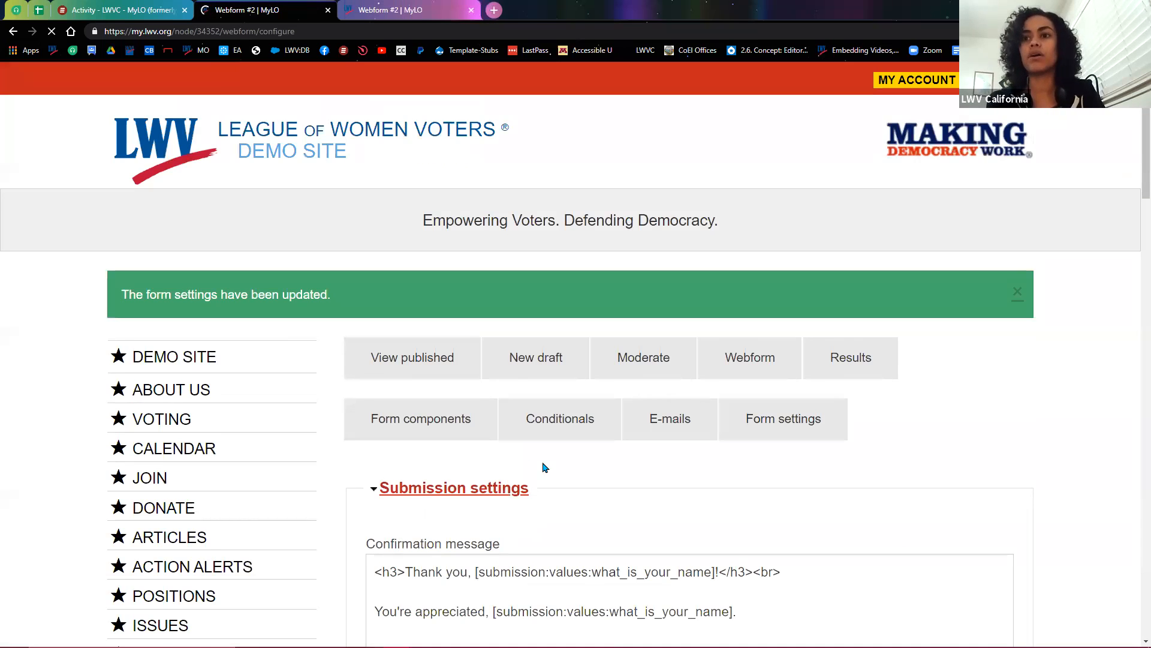
pyautogui.scroll(-2, 545, 468)
pyautogui.moveTo(478, 452); pyautogui.dragTo(592, 453)
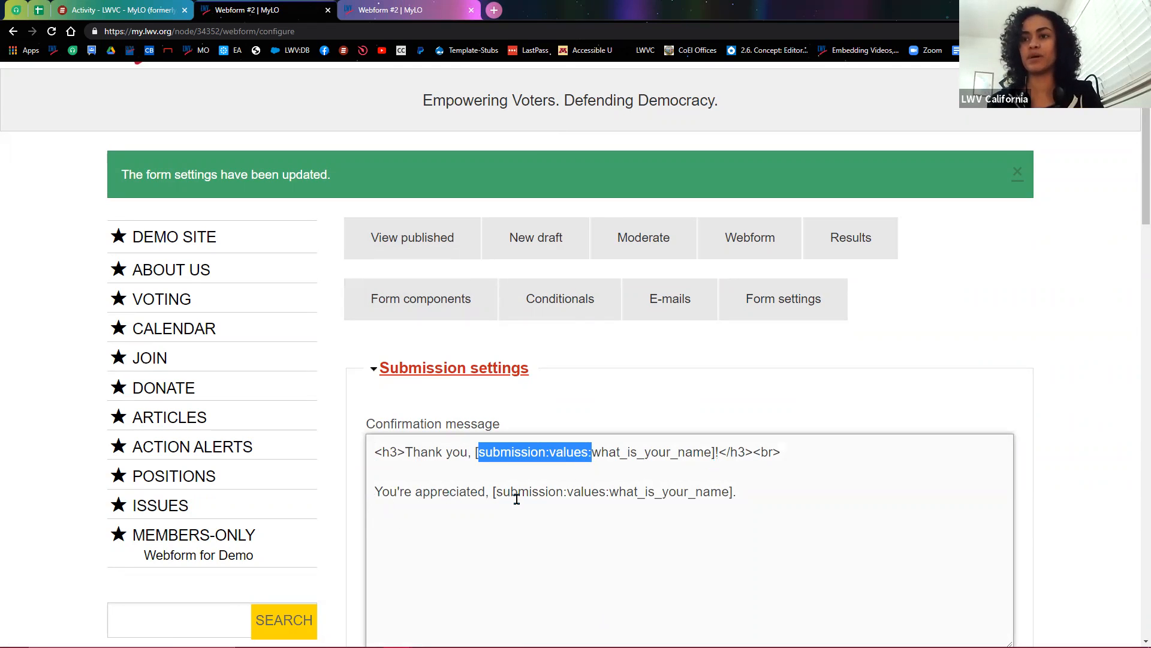
# Step: View the published Webform #2 and load its /done confirmation page, noting the blank name
pyautogui.click(407, 240)
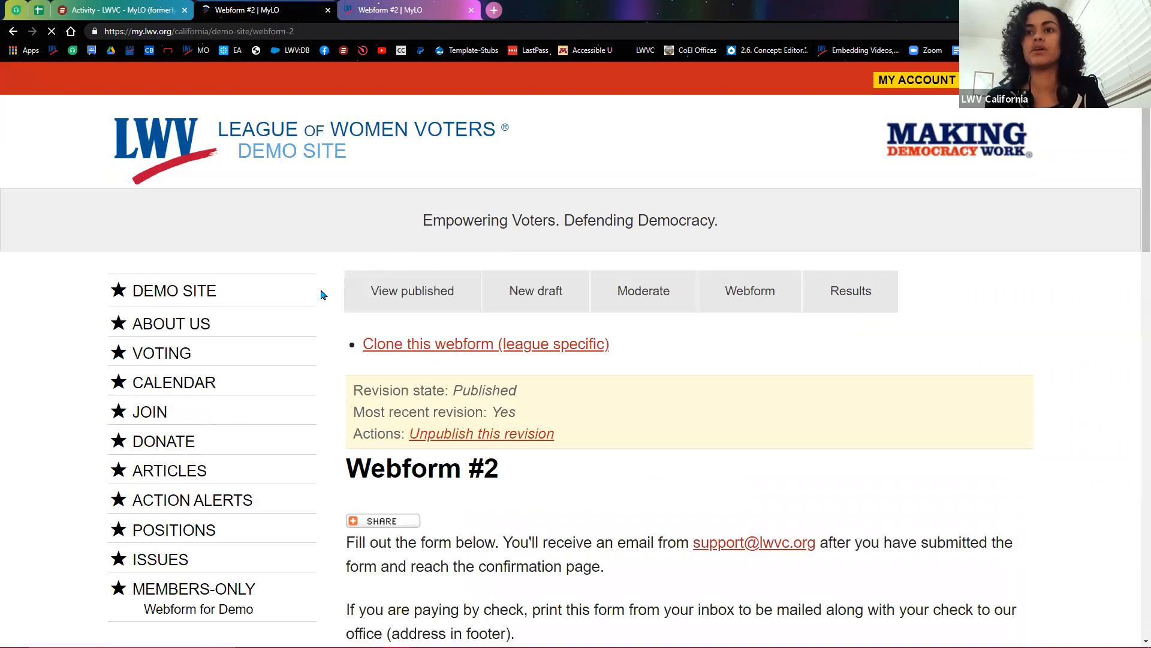
pyautogui.scroll(-6, 324, 298)
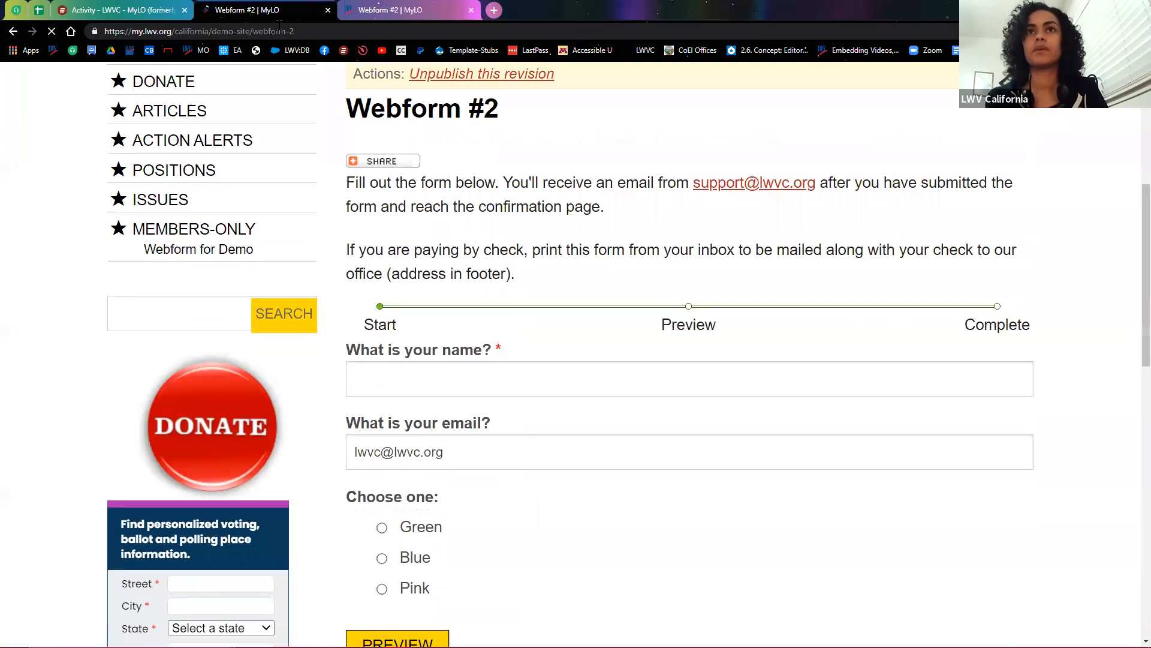
pyautogui.click(358, 36)
pyautogui.write('/d')
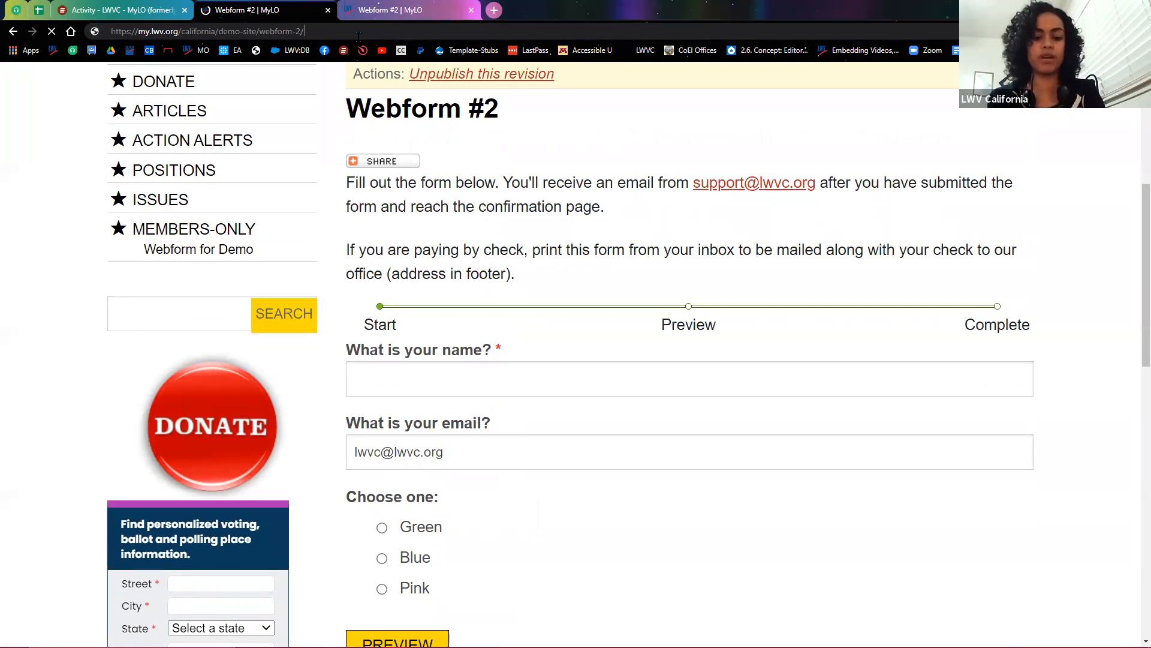
pyautogui.write('one')
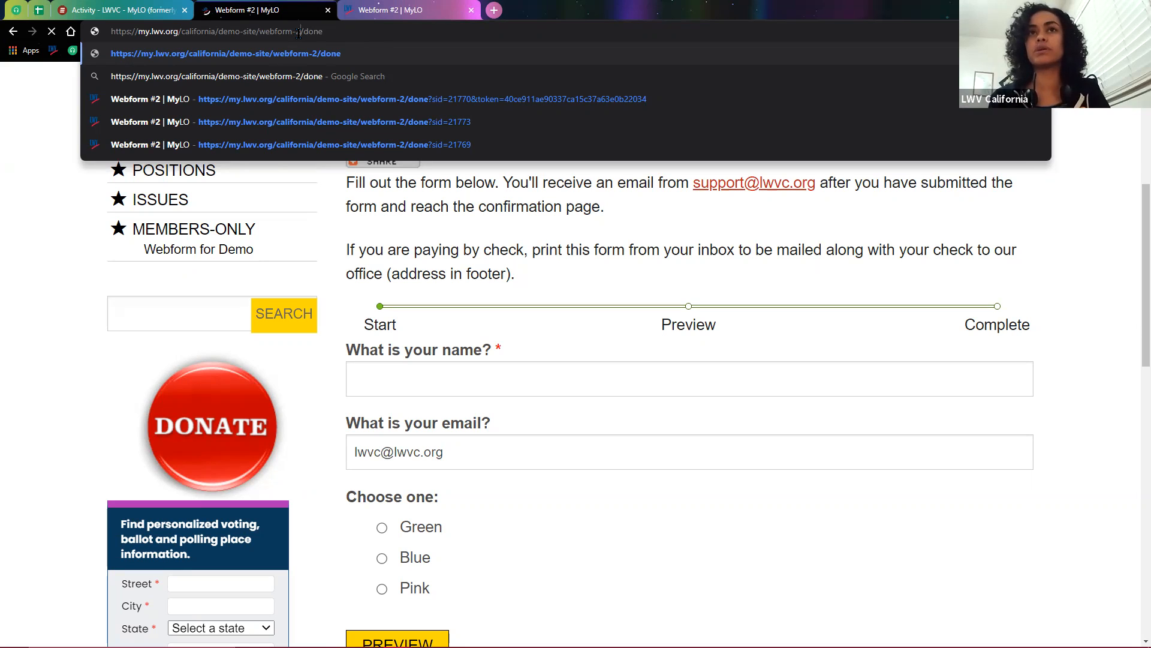
pyautogui.moveTo(304, 33); pyautogui.dragTo(339, 35)
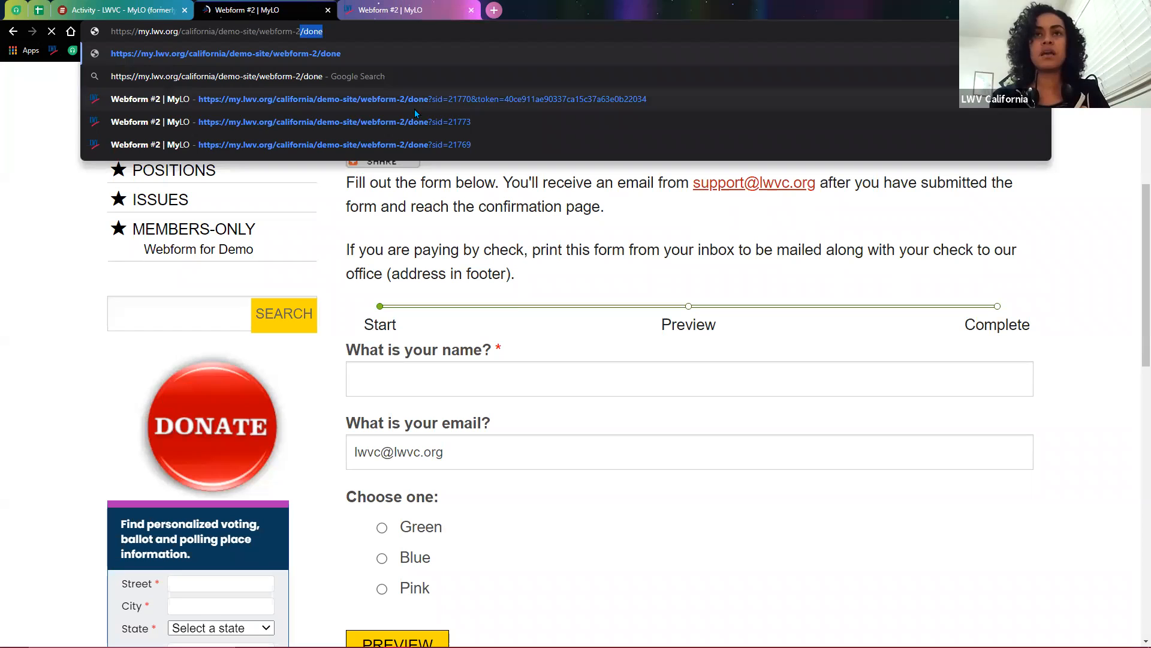
pyautogui.click(343, 243)
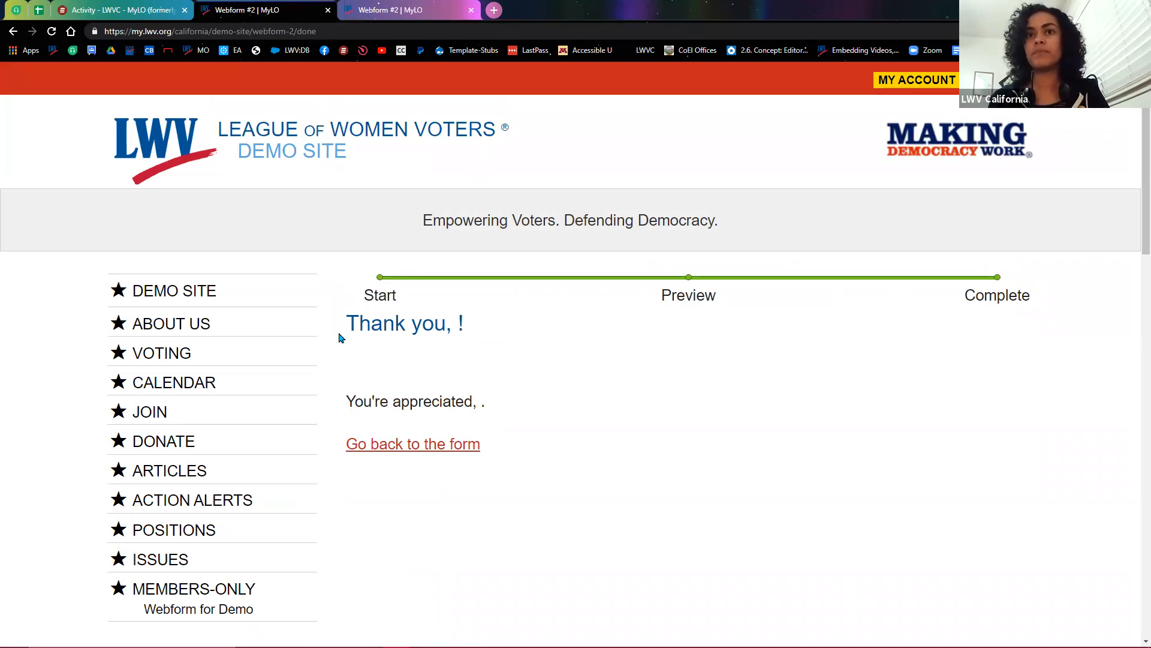
pyautogui.moveTo(453, 330); pyautogui.dragTo(459, 330)
pyautogui.moveTo(476, 400); pyautogui.dragTo(482, 402)
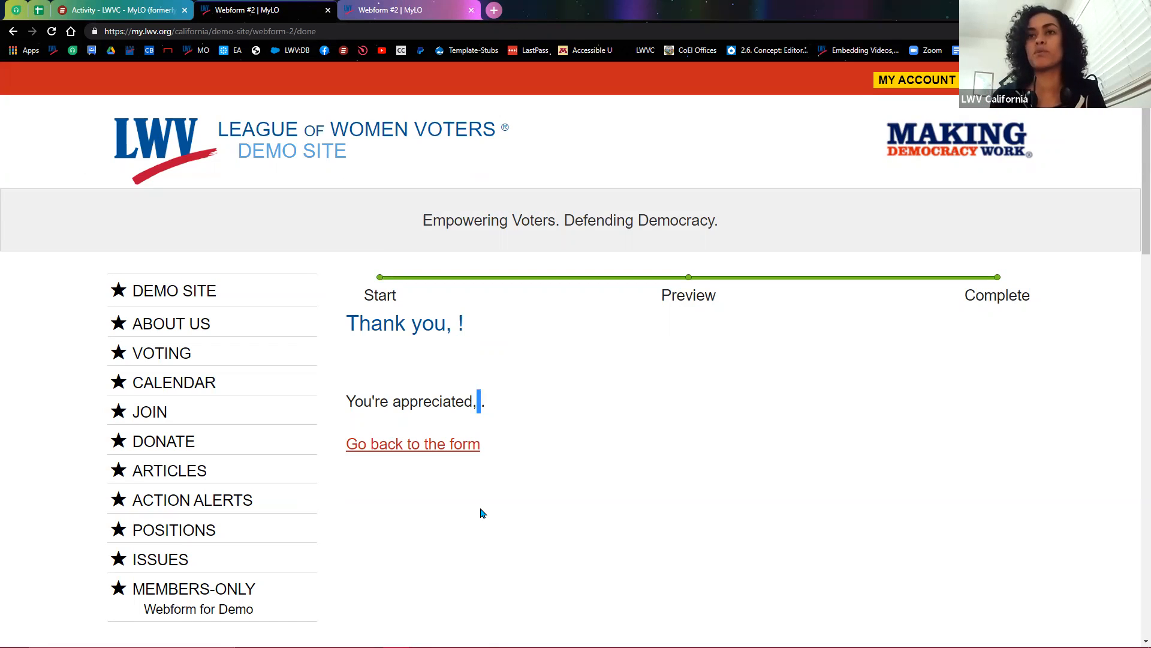
# Step: Back on the blank form, enter a test name and check the prefilled email field
pyautogui.click(417, 451)
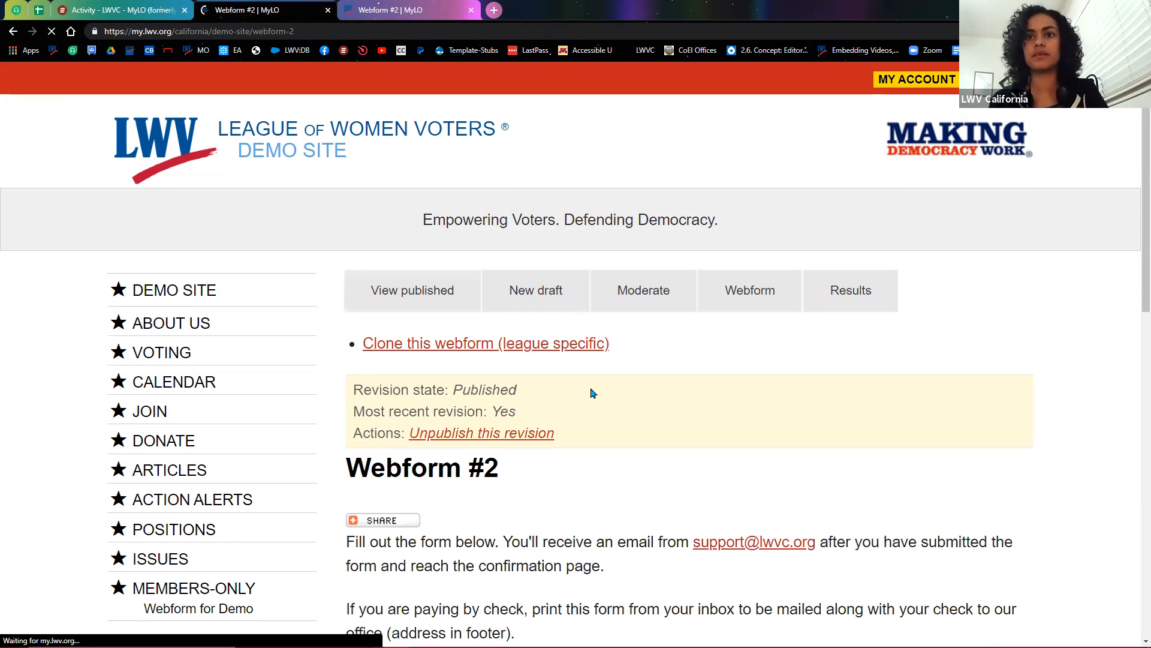
pyautogui.scroll(-4, 588, 391)
pyautogui.click(435, 390)
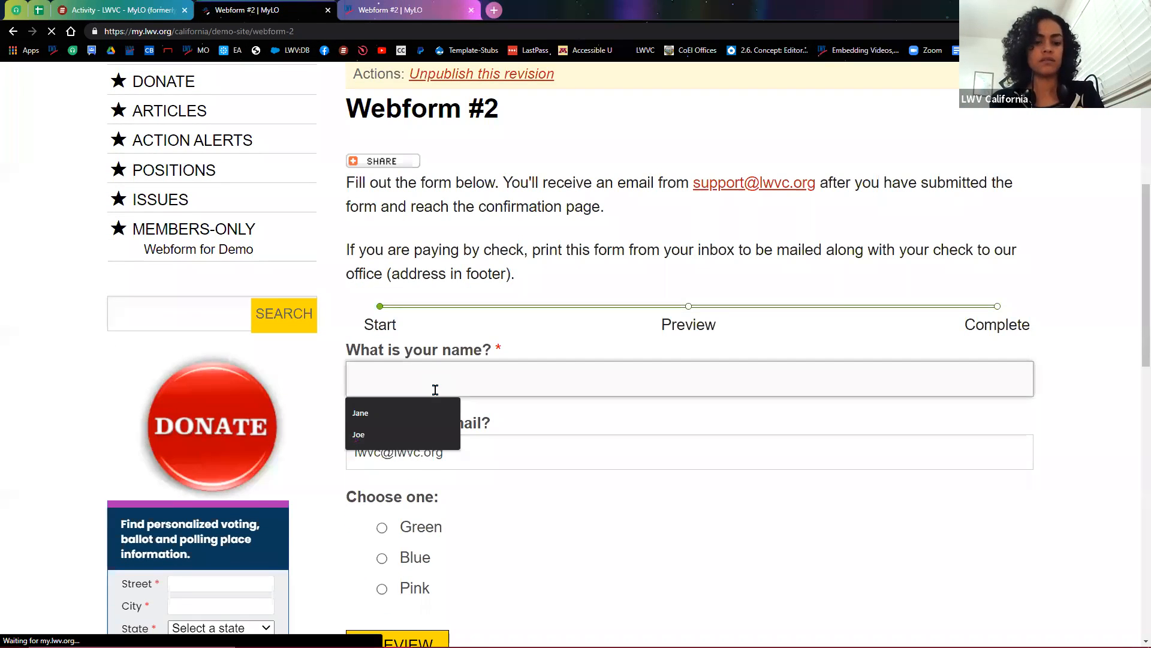
pyautogui.write('Amaris')
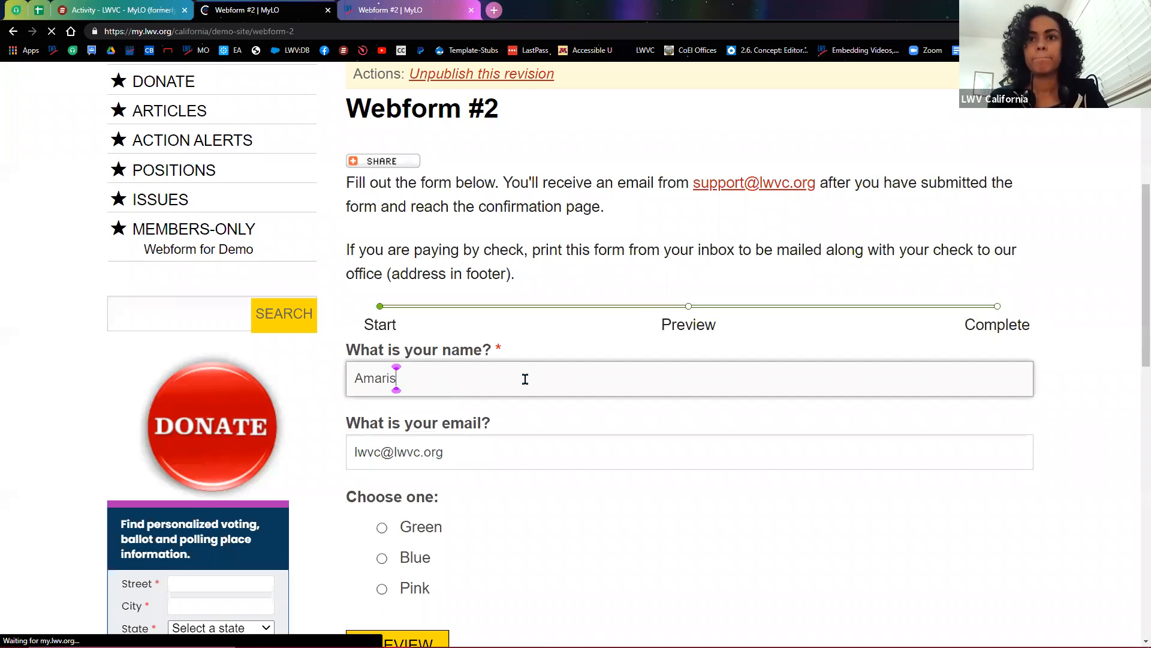
pyautogui.scroll(-1, 543, 395)
pyautogui.scroll(-2, 547, 399)
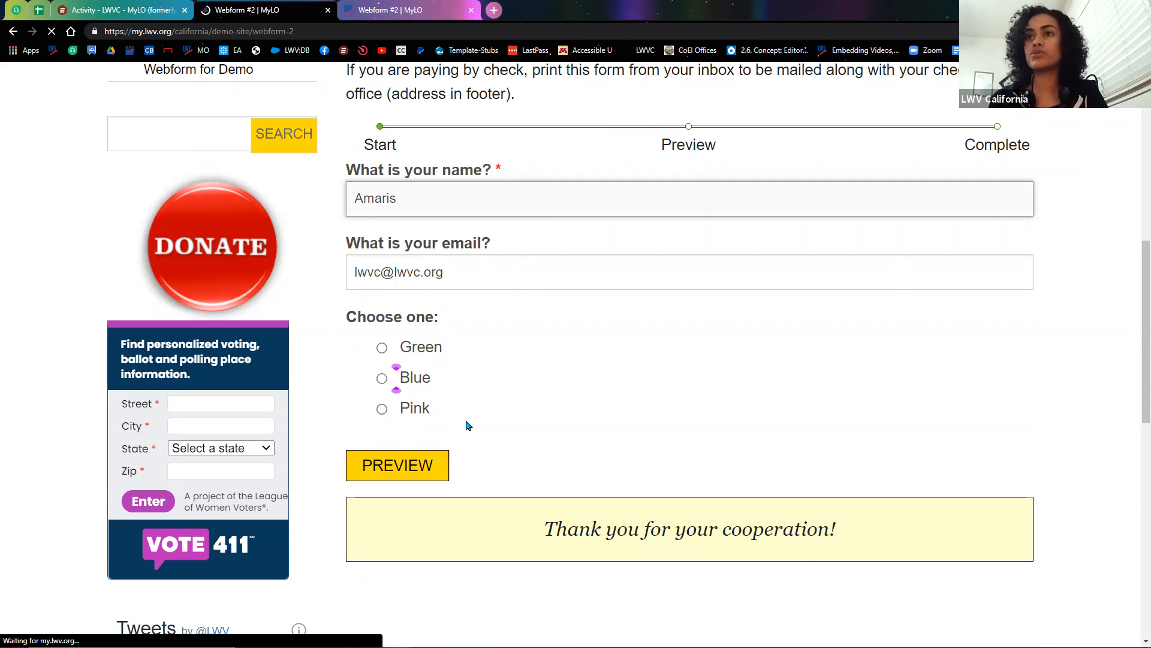
pyautogui.click(496, 273)
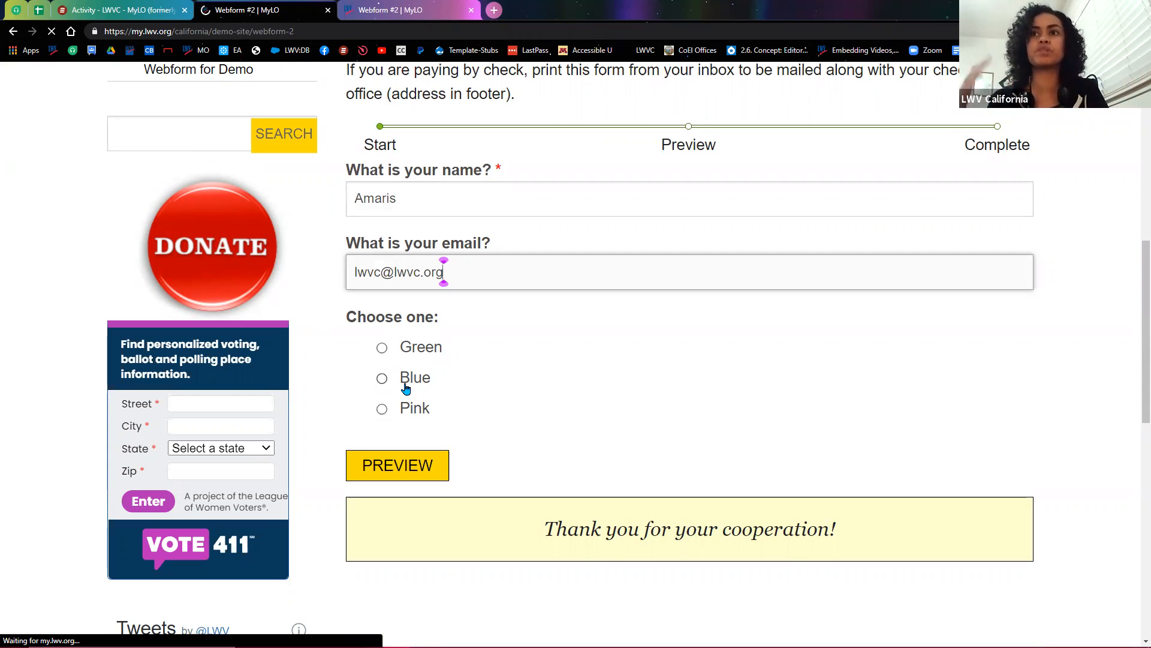
# Step: Choose Pink, preview the answers, and submit the test entry
pyautogui.click(382, 410)
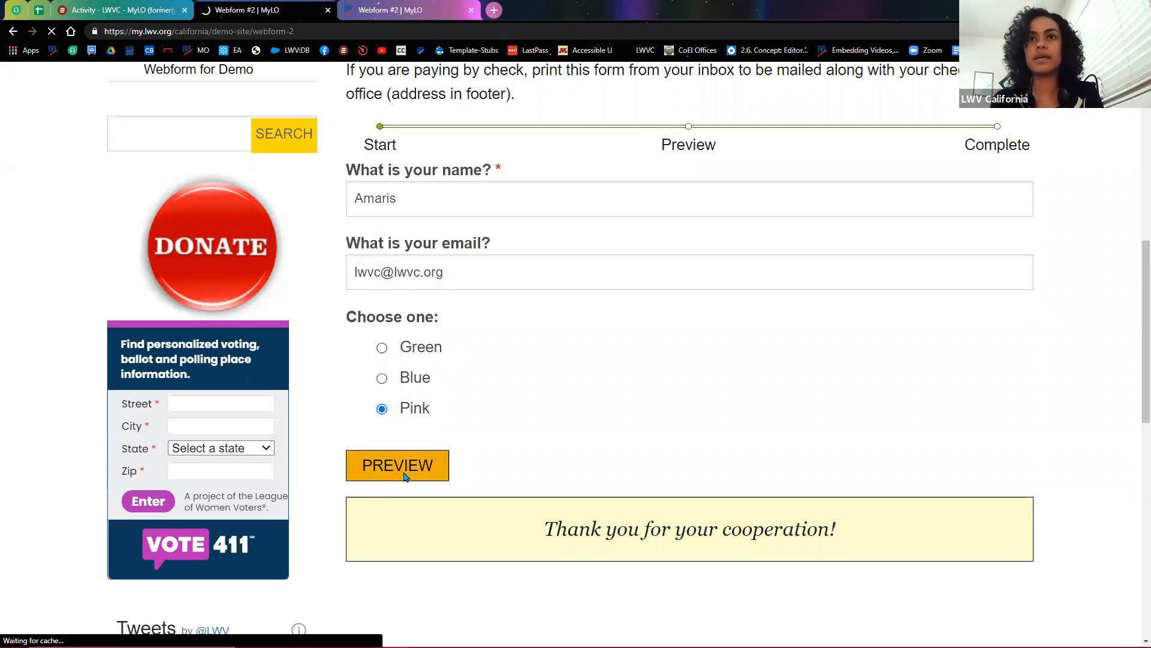
pyautogui.click(398, 466)
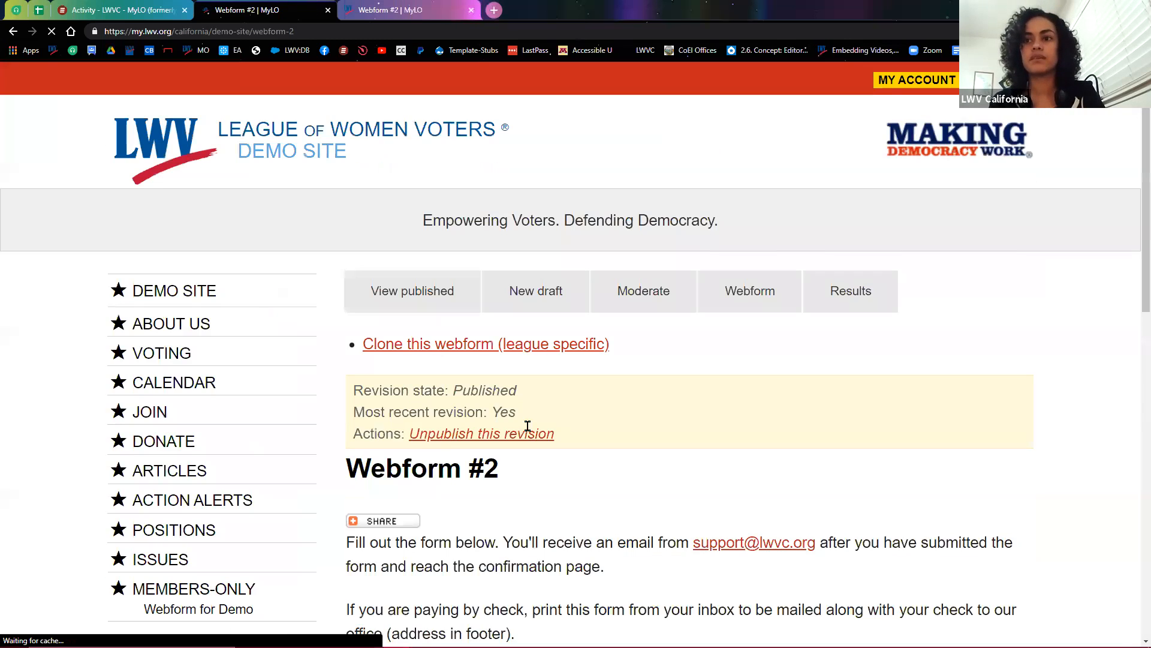
pyautogui.scroll(-7, 522, 429)
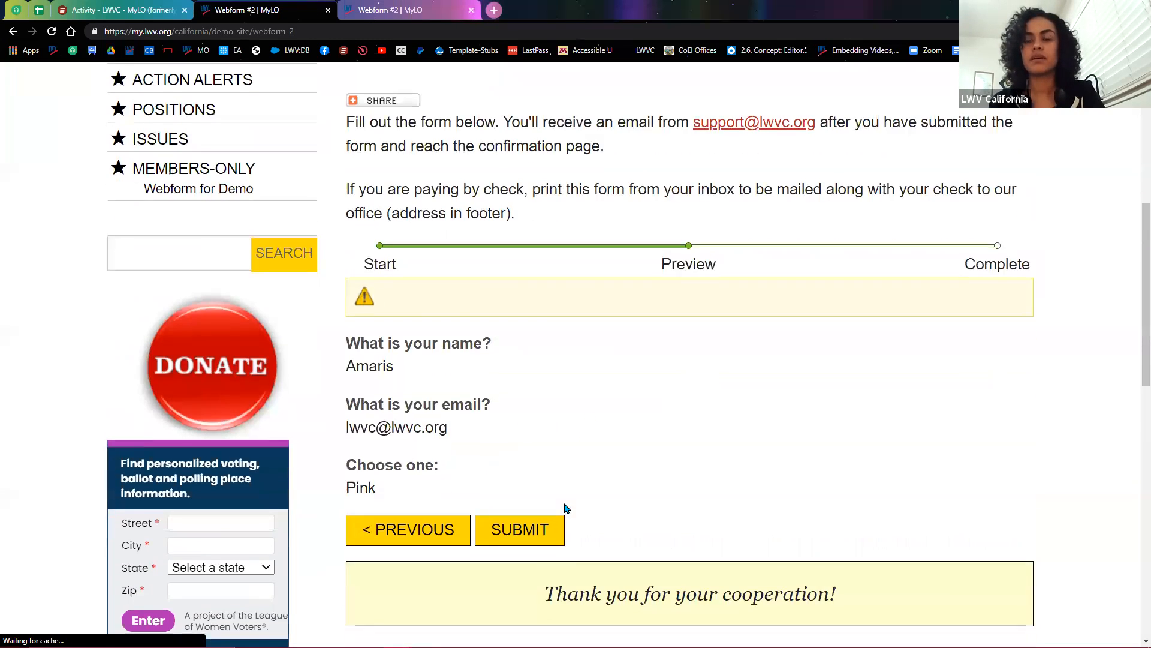
pyautogui.scroll(-1, 540, 492)
pyautogui.click(527, 477)
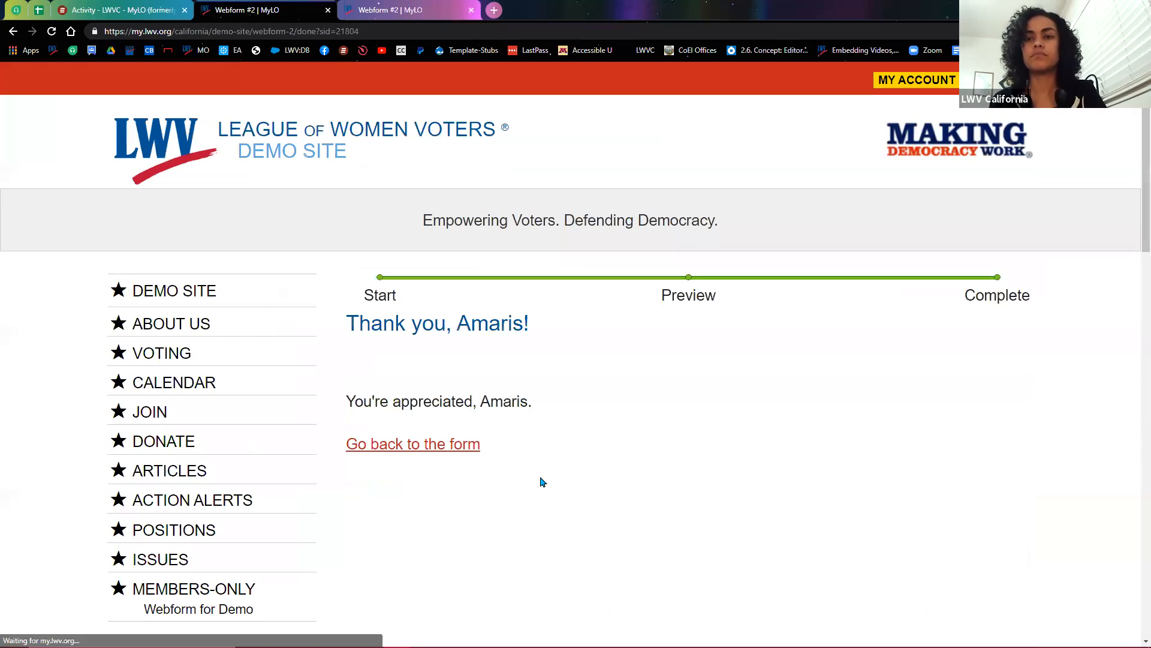
# Step: Return to the form and review its 'You have already submitted this form' notice
pyautogui.scroll(-1, 561, 474)
pyautogui.scroll(-1, 578, 468)
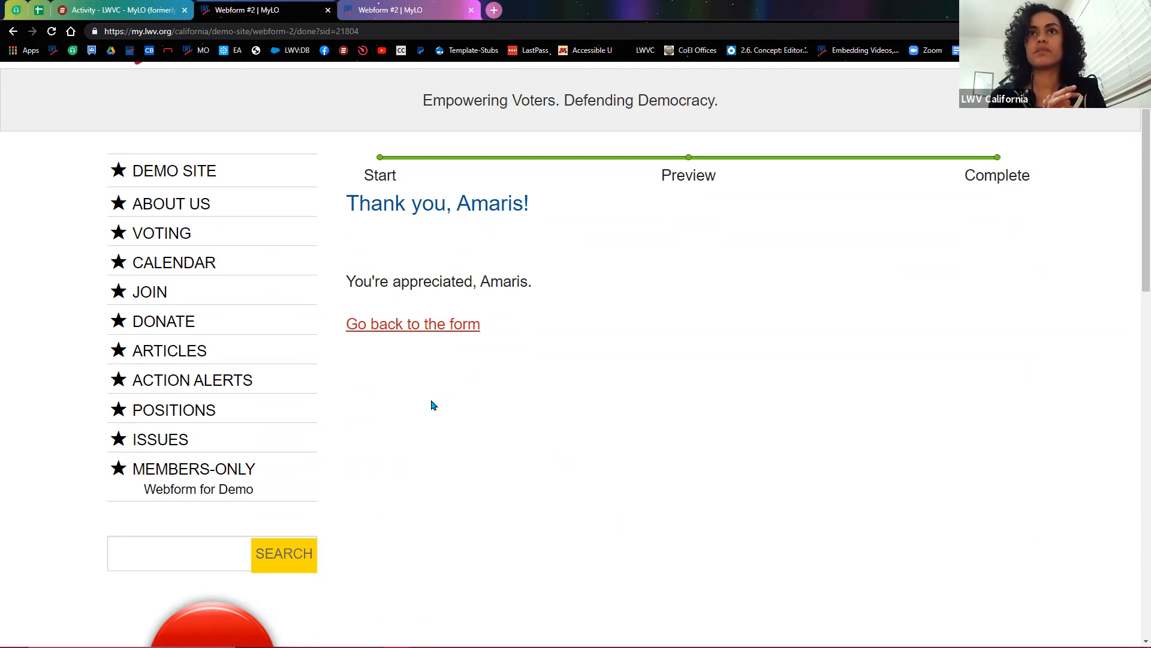
pyautogui.click(427, 333)
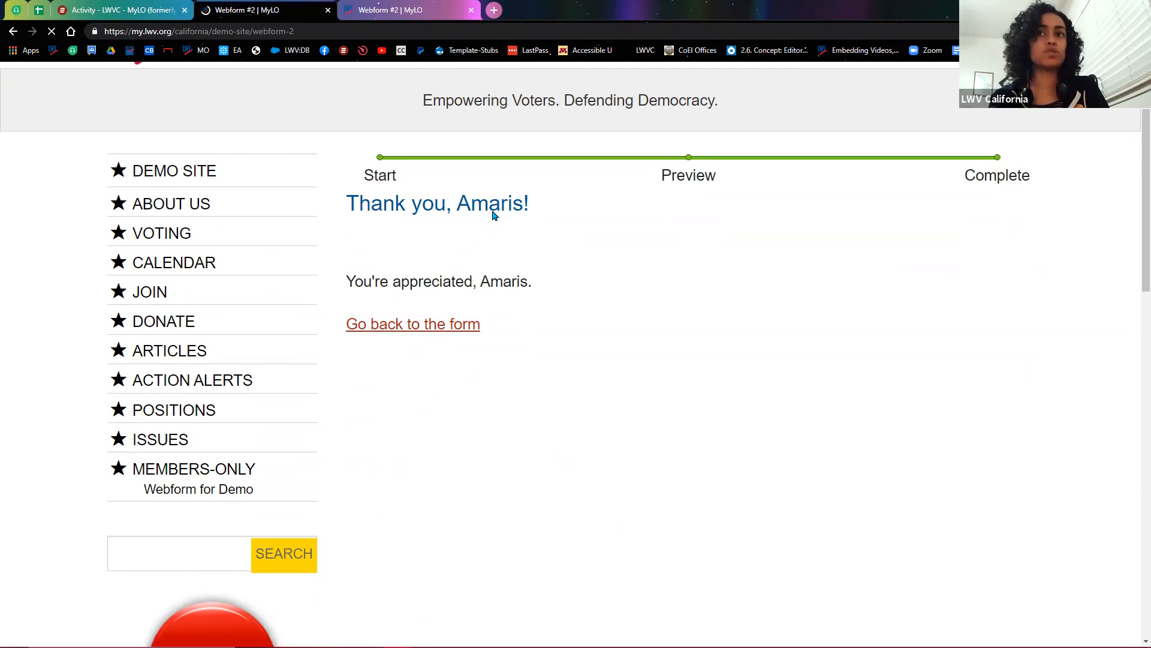
pyautogui.scroll(-3, 480, 456)
pyautogui.scroll(-4, 479, 457)
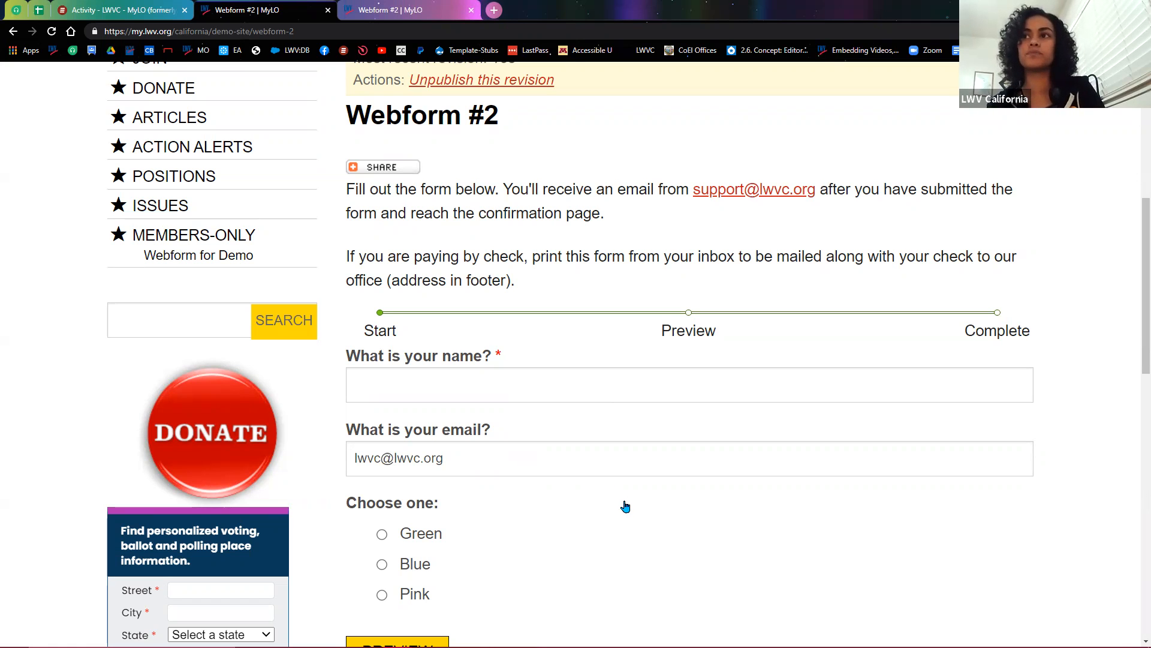
pyautogui.scroll(3, 637, 506)
pyautogui.scroll(3, 648, 512)
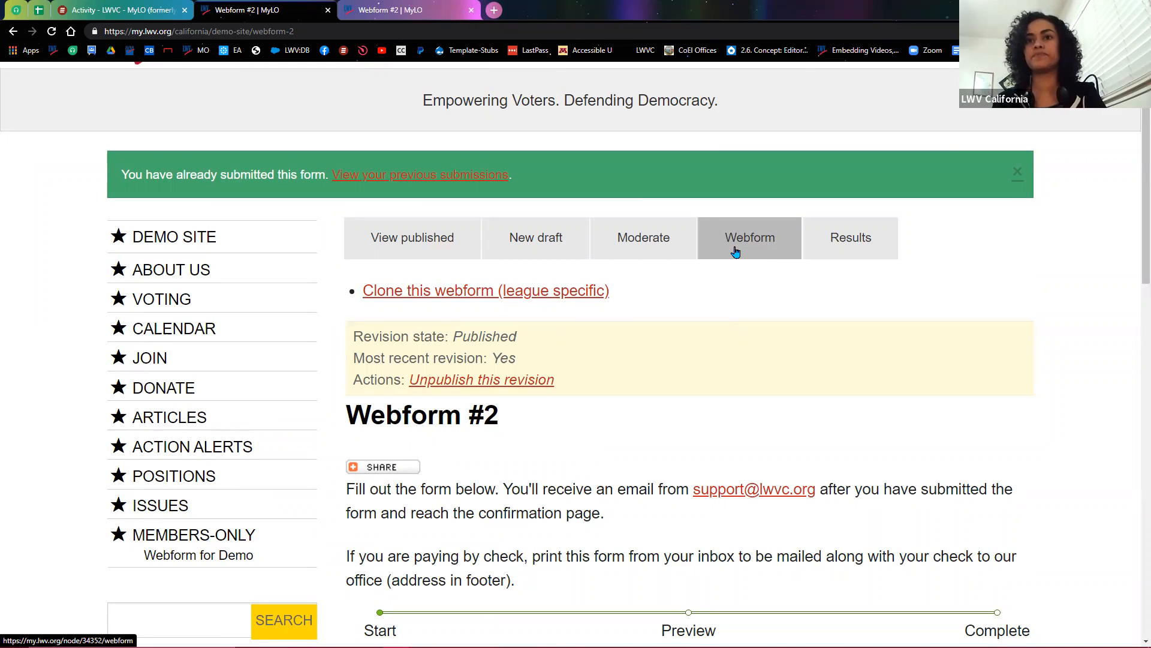
# Step: In the Webform component list, open the Choose one row's Edit link in a new tab
pyautogui.click(735, 251)
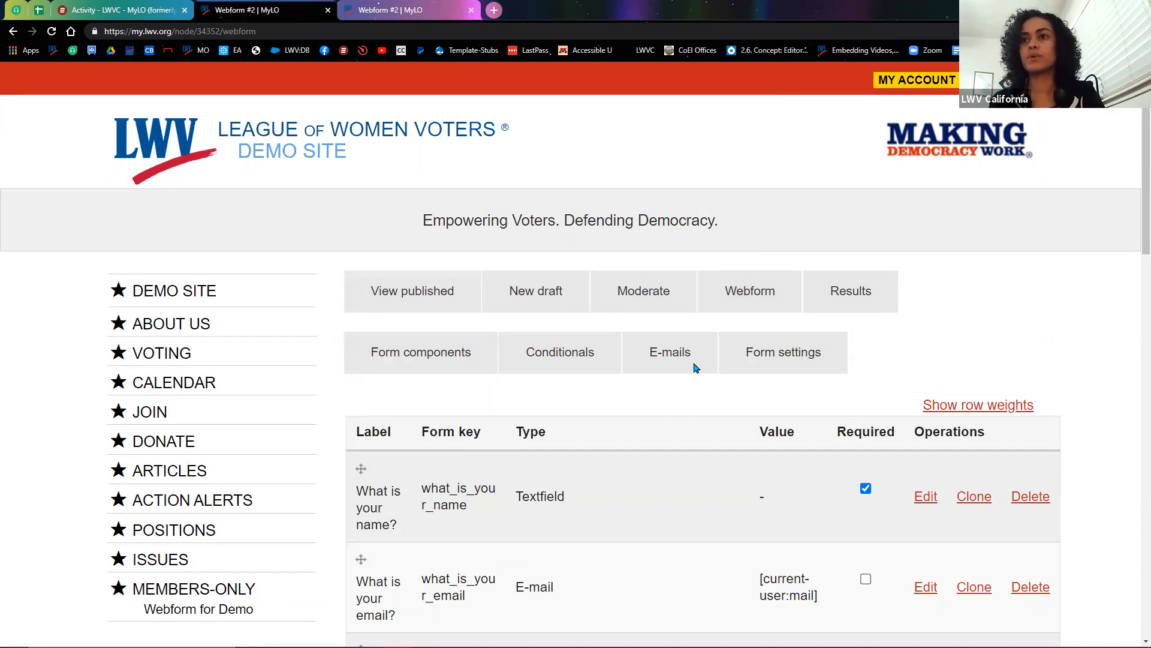
pyautogui.scroll(-2, 667, 404)
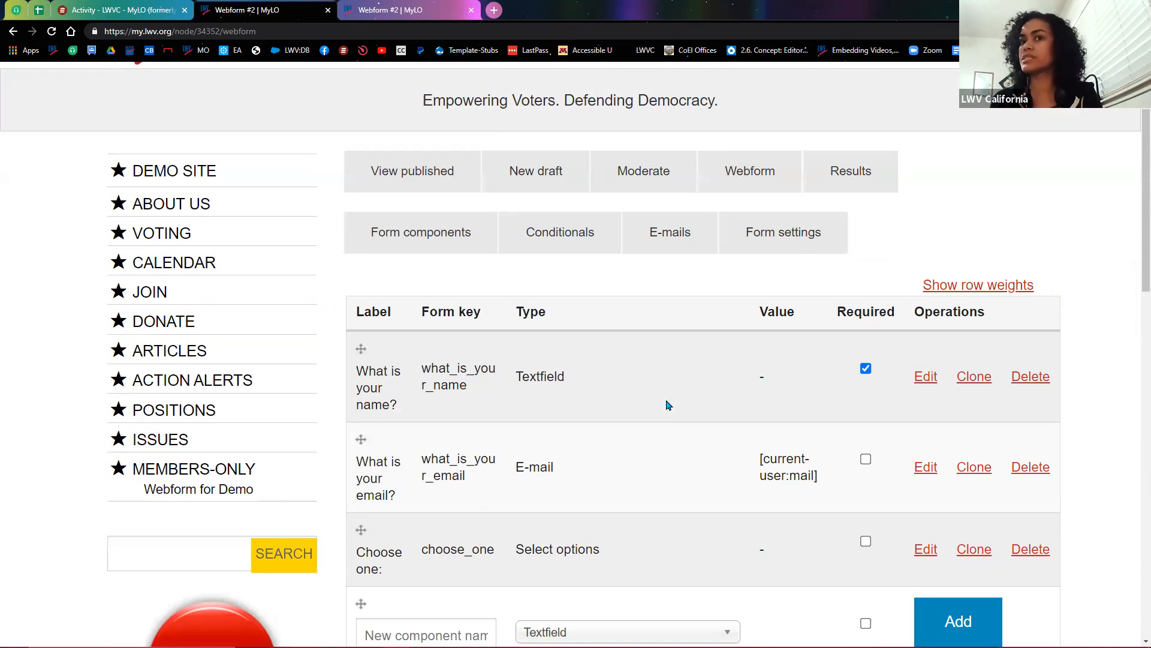
pyautogui.scroll(-2, 669, 405)
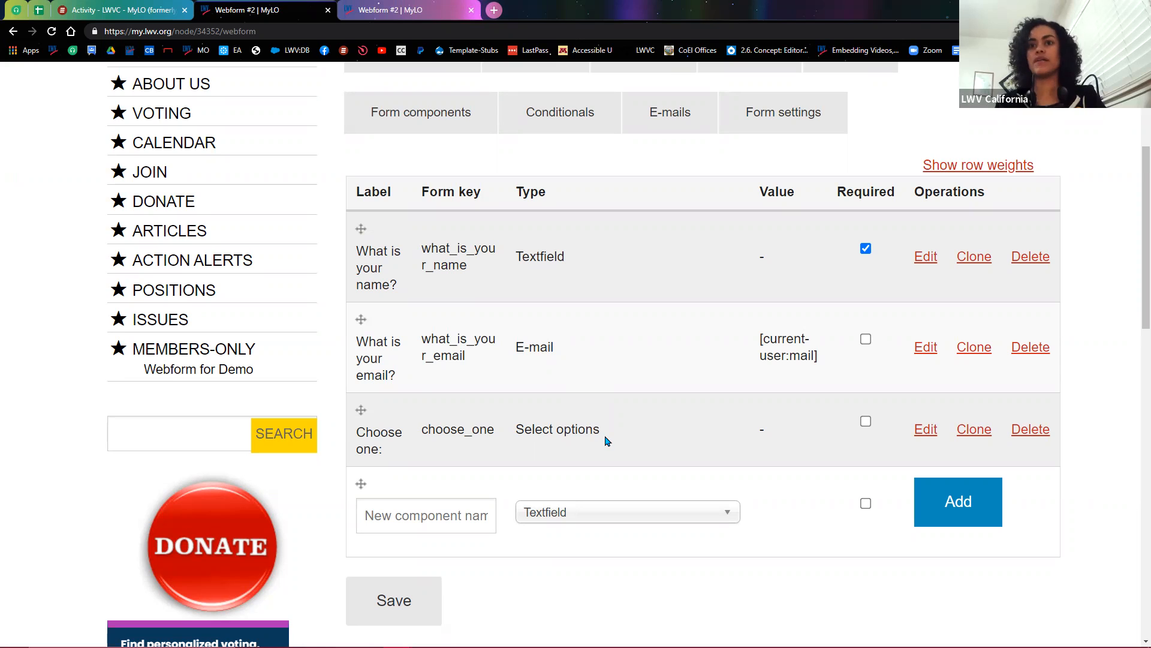
pyautogui.scroll(-1, 689, 437)
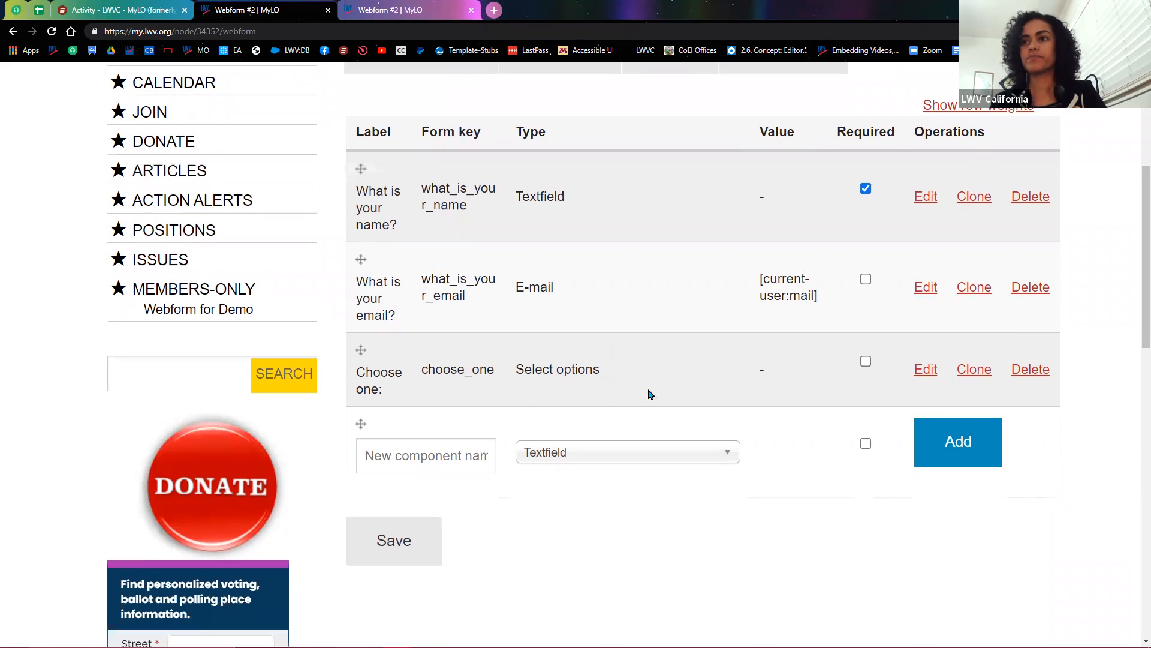
pyautogui.rightClick(927, 376)
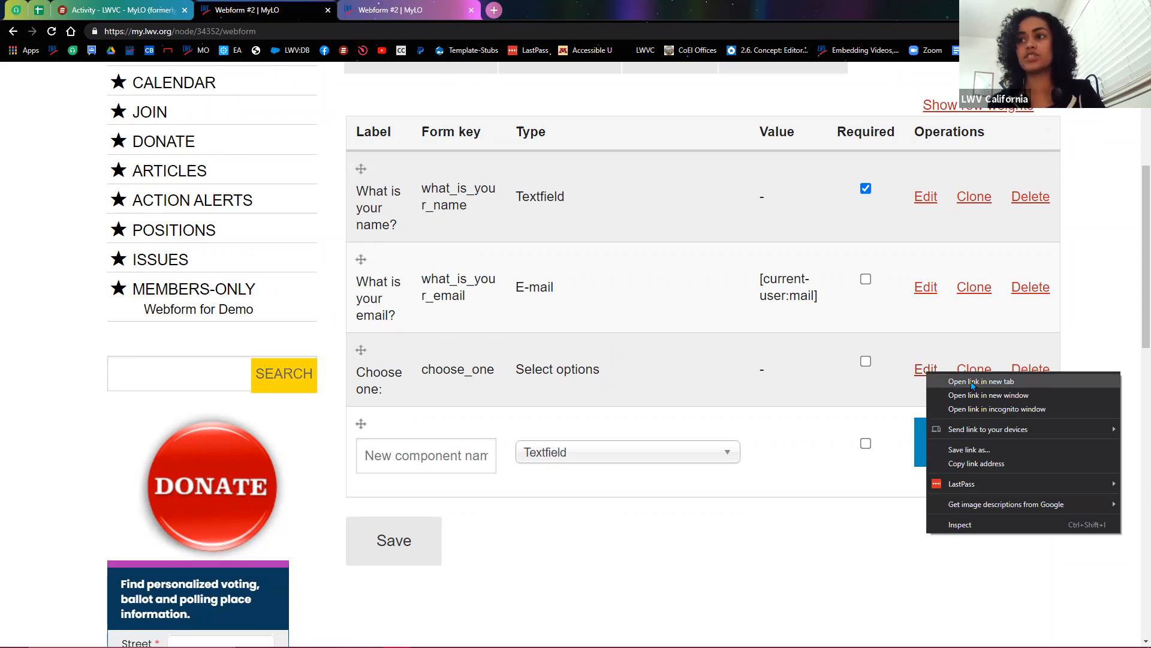
pyautogui.click(972, 382)
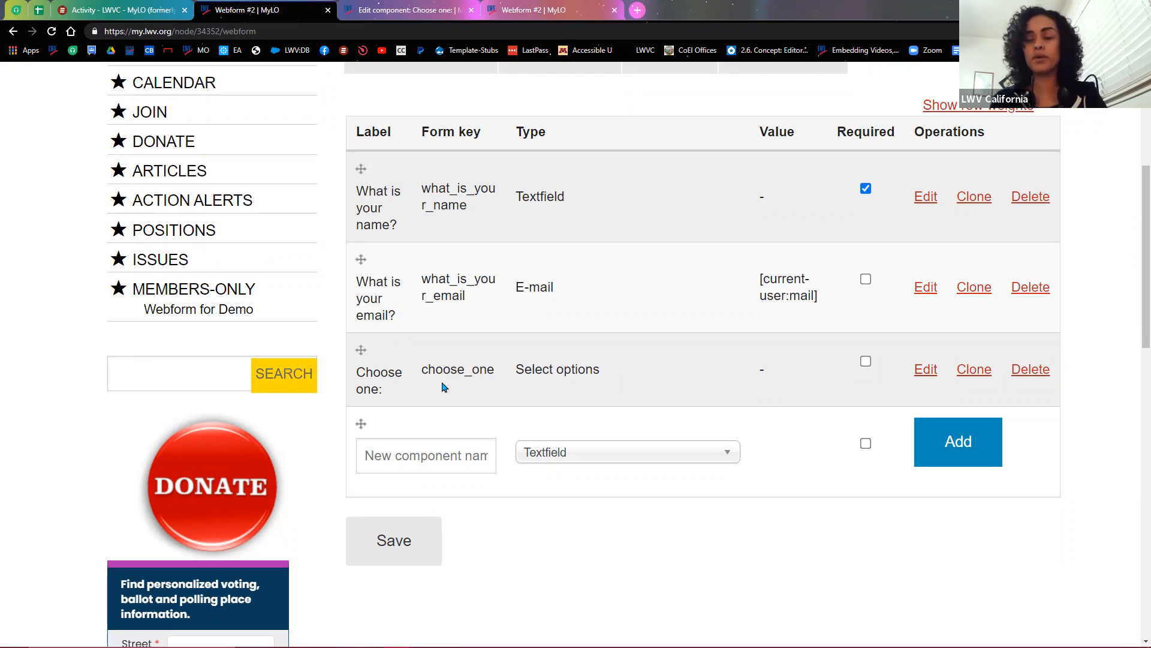
pyautogui.scroll(1, 478, 398)
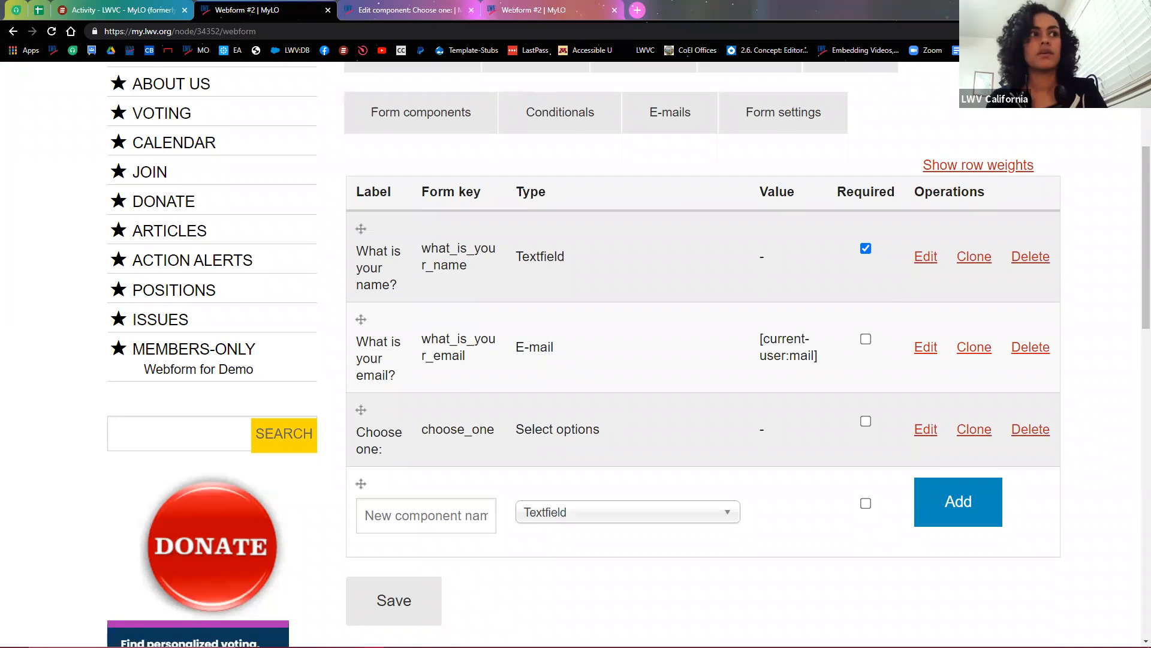
# Step: Paste the saved submission token into a Notepad note and delete its what_is_your_name key
pyautogui.moveTo(1150, 180); pyautogui.dragTo(667, 180)
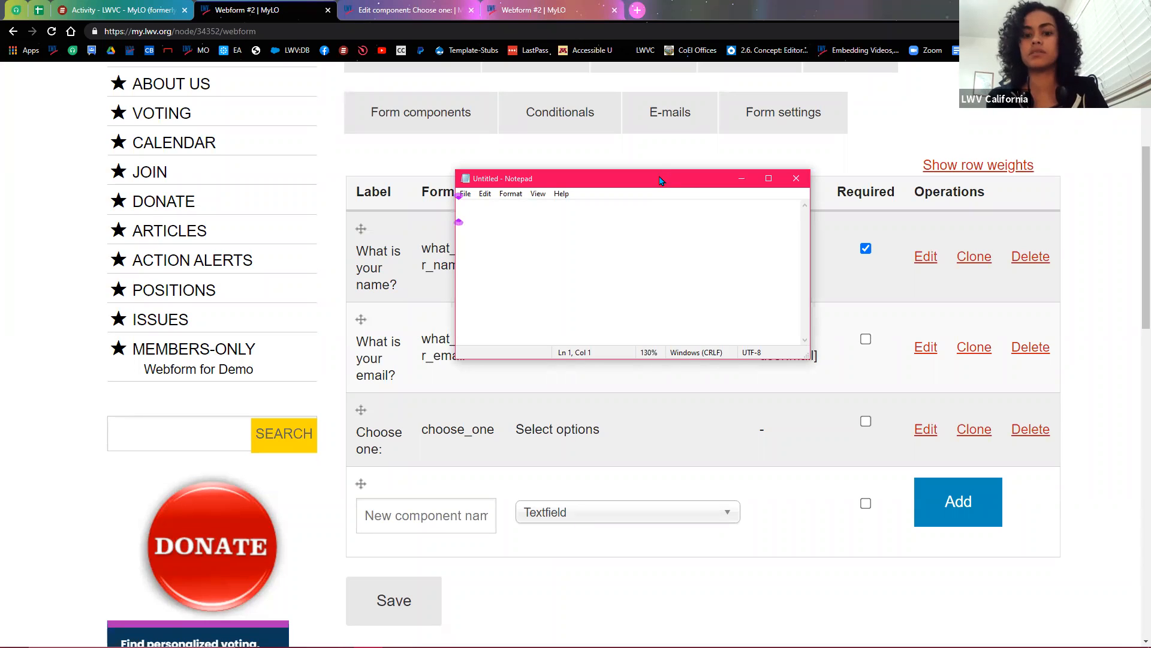
pyautogui.write('[submission:values:what_is_your_name]')
pyautogui.moveTo(608, 216); pyautogui.dragTo(766, 217)
pyautogui.press('BackSpace')
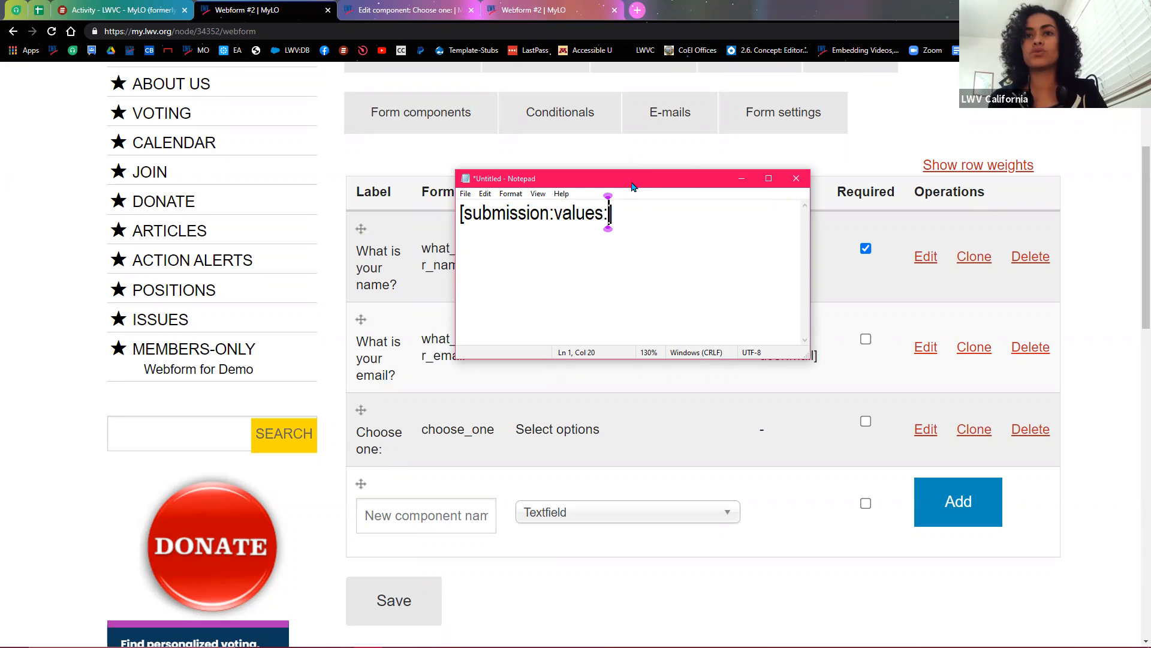
# Step: Copy the choose_one form key into the token and append ':?'
pyautogui.moveTo(633, 187); pyautogui.dragTo(233, 82)
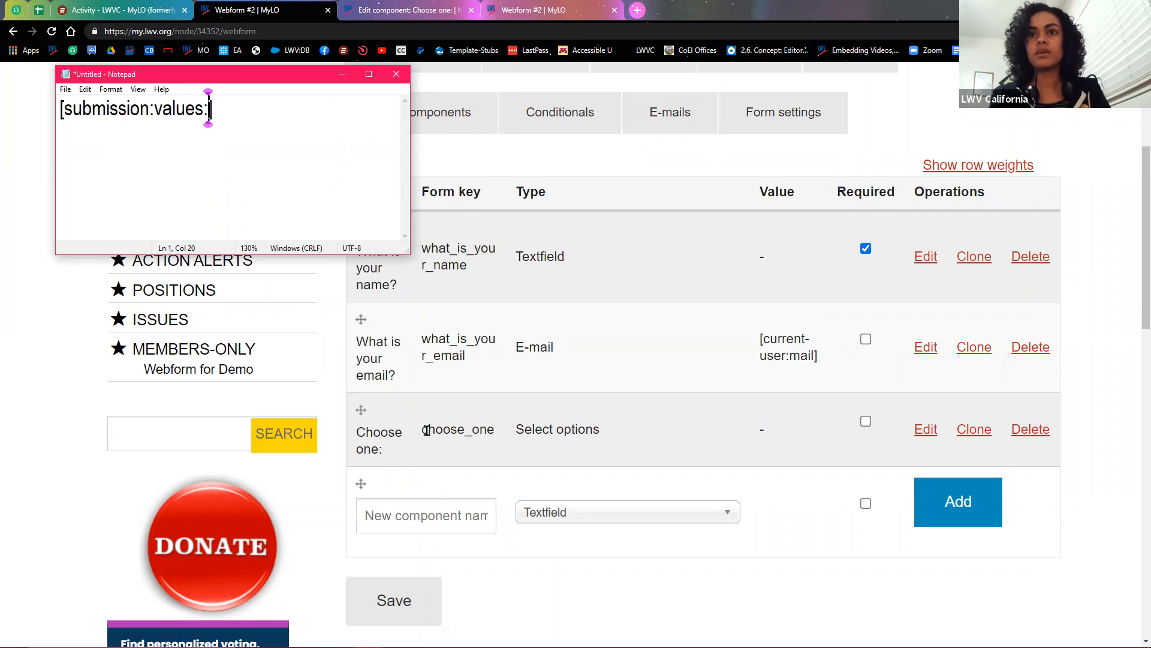
pyautogui.moveTo(422, 431); pyautogui.dragTo(487, 443)
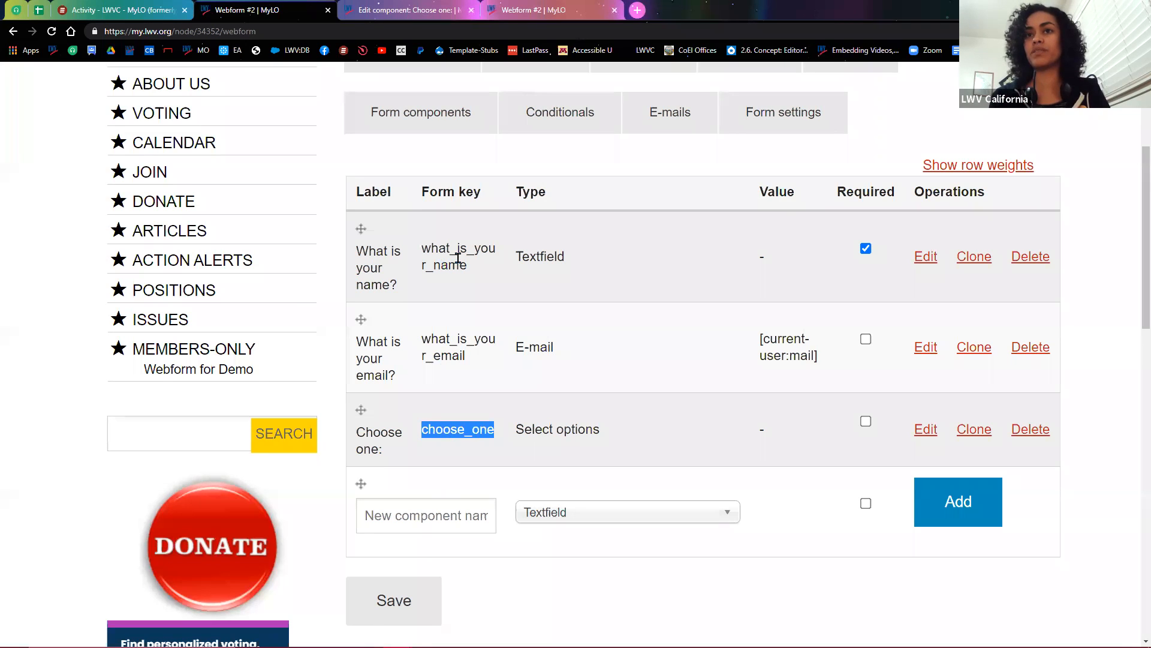
pyautogui.rightClick(463, 433)
pyautogui.click(489, 443)
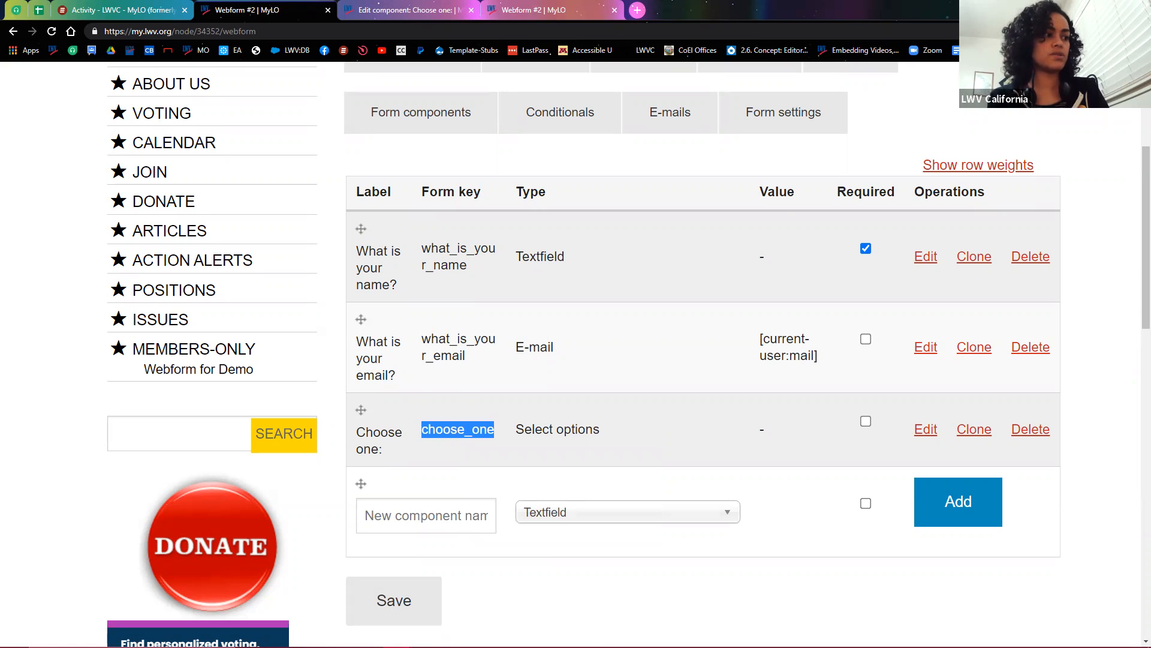
pyautogui.hotkey('alt', 'Tab')
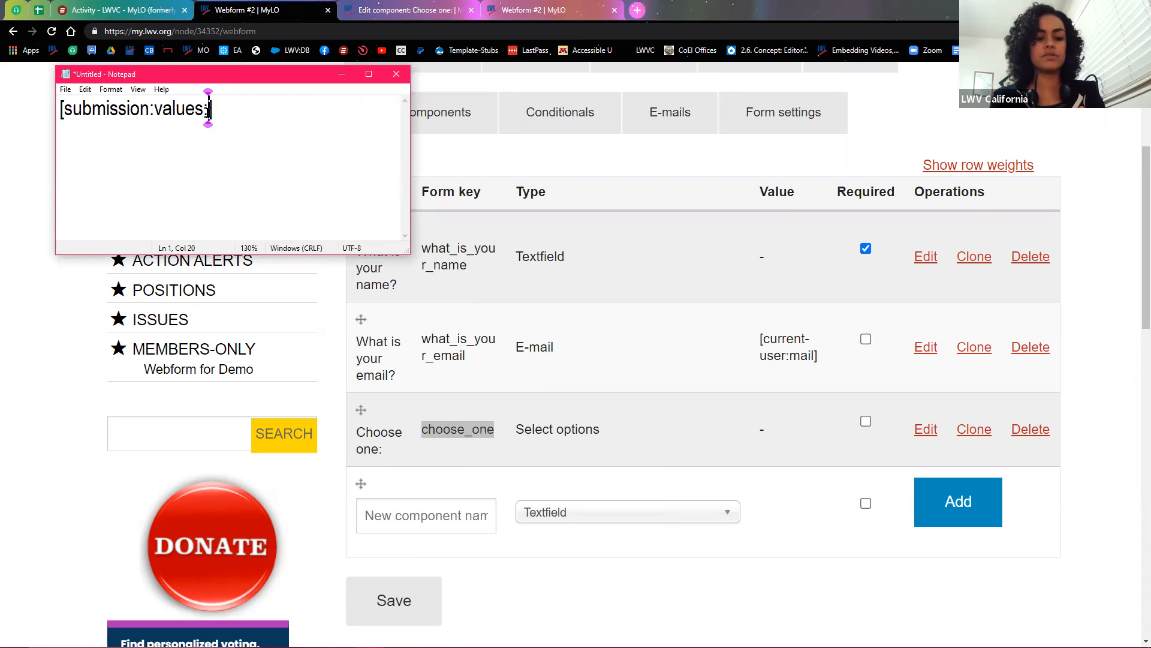
pyautogui.hotkey('ctrl', 'v')
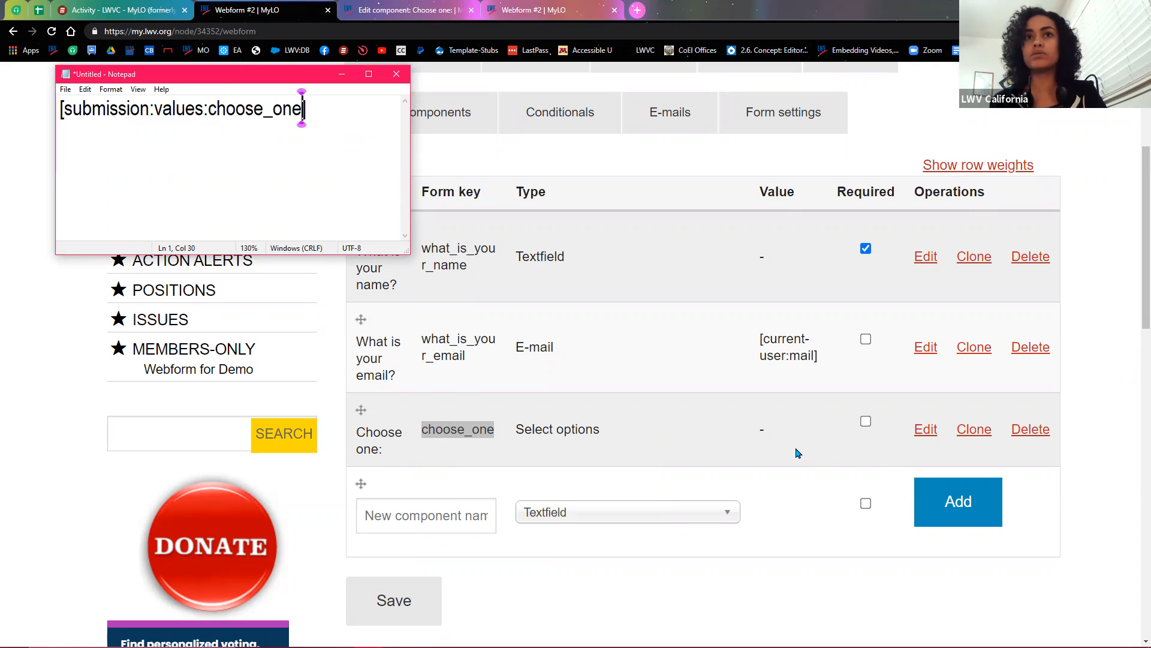
pyautogui.write(':?')
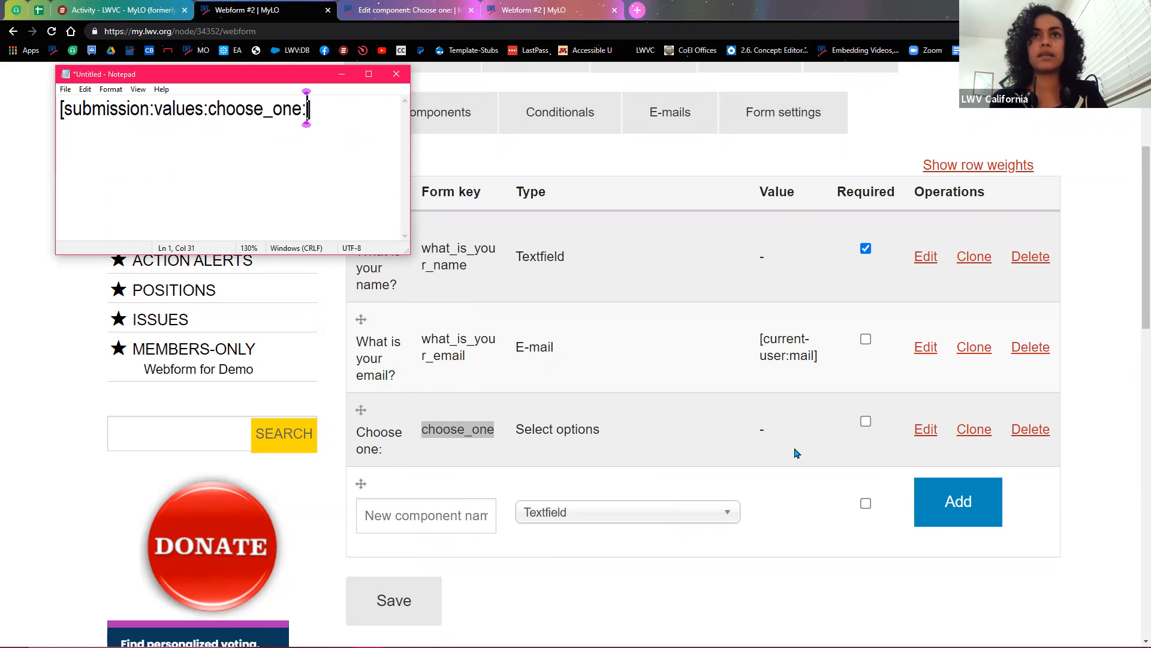
pyautogui.doubleClick(309, 109)
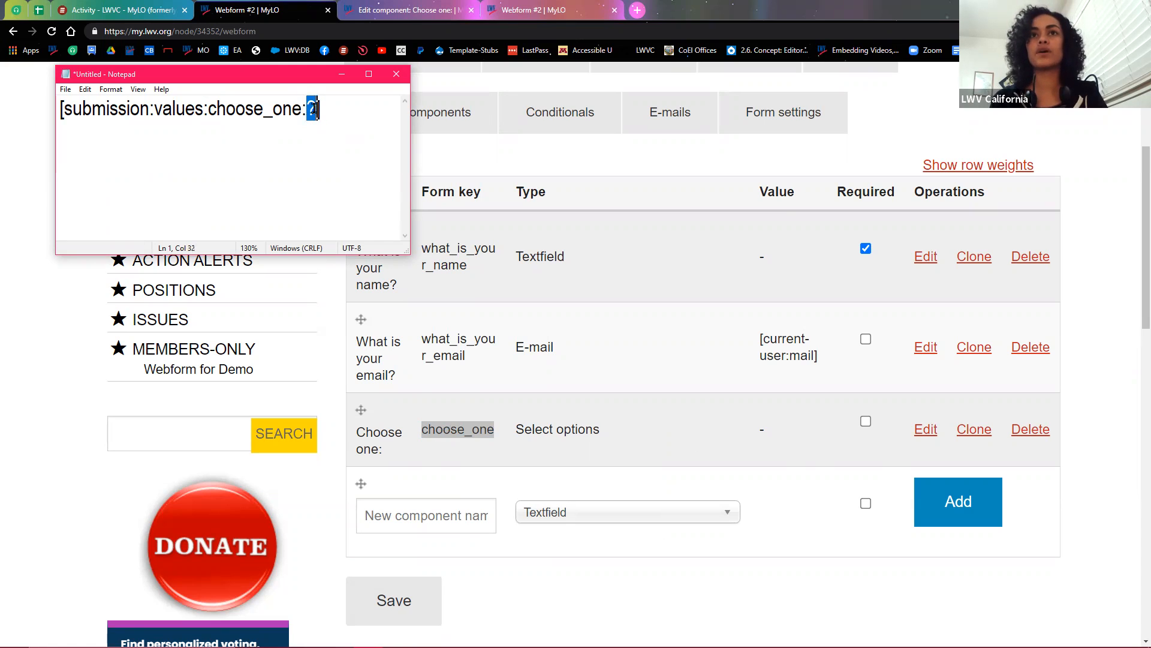
pyautogui.click(384, 11)
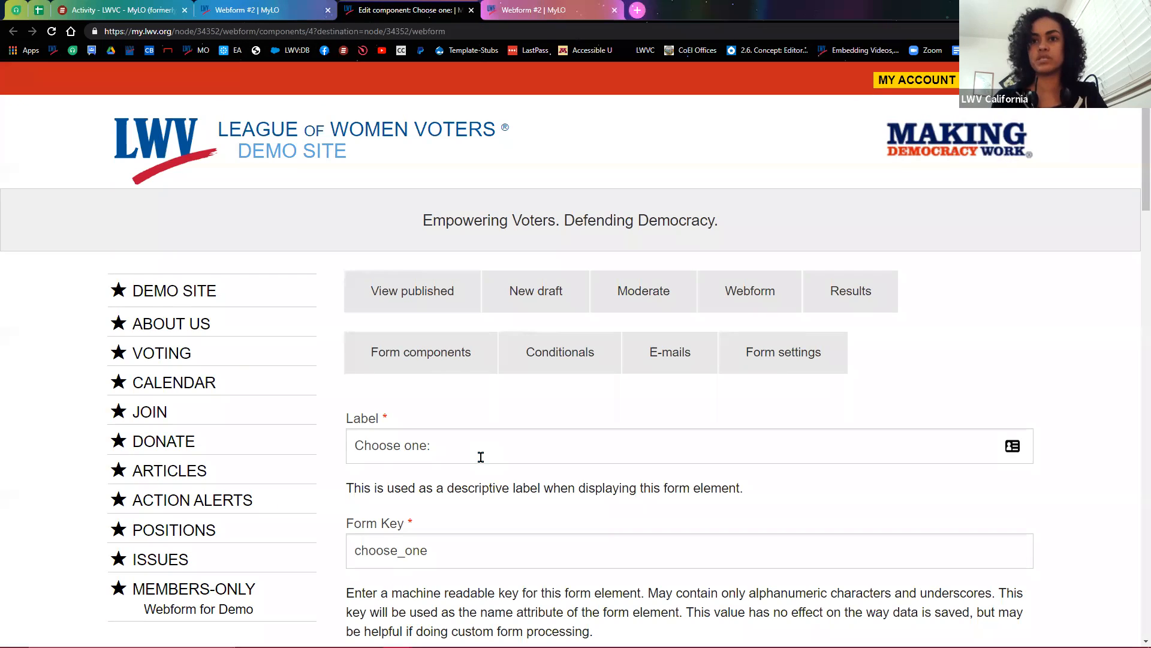
# Step: Review the green, blue and pink options, then delete ':?' from the Notepad token
pyautogui.scroll(-3, 479, 456)
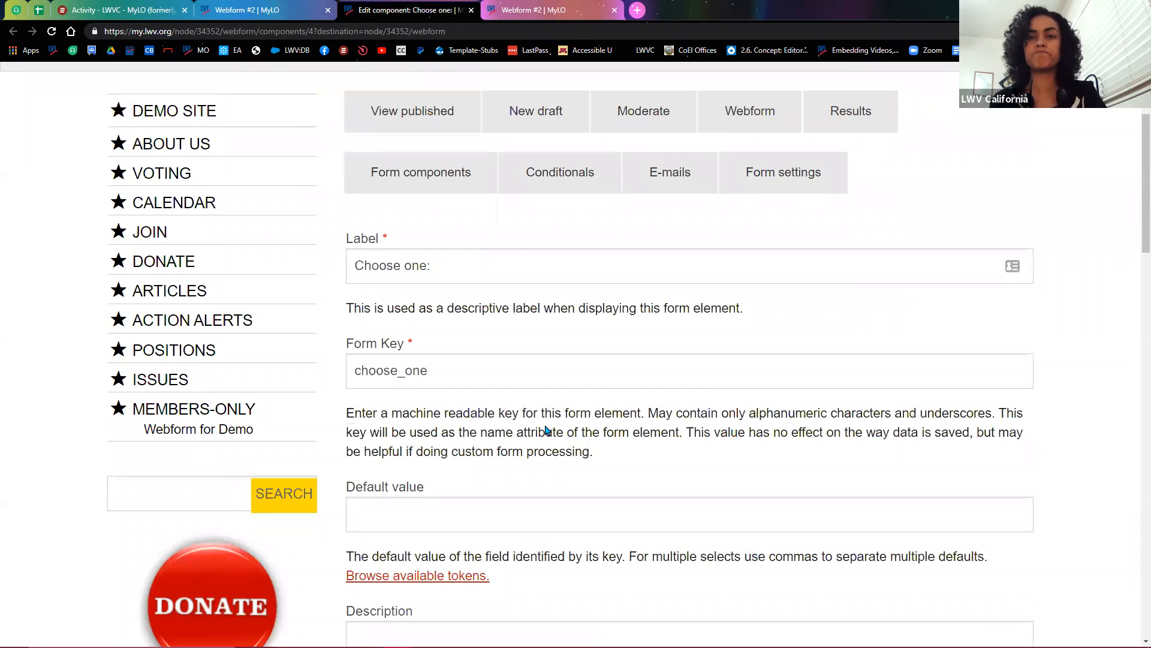
pyautogui.scroll(-6, 545, 430)
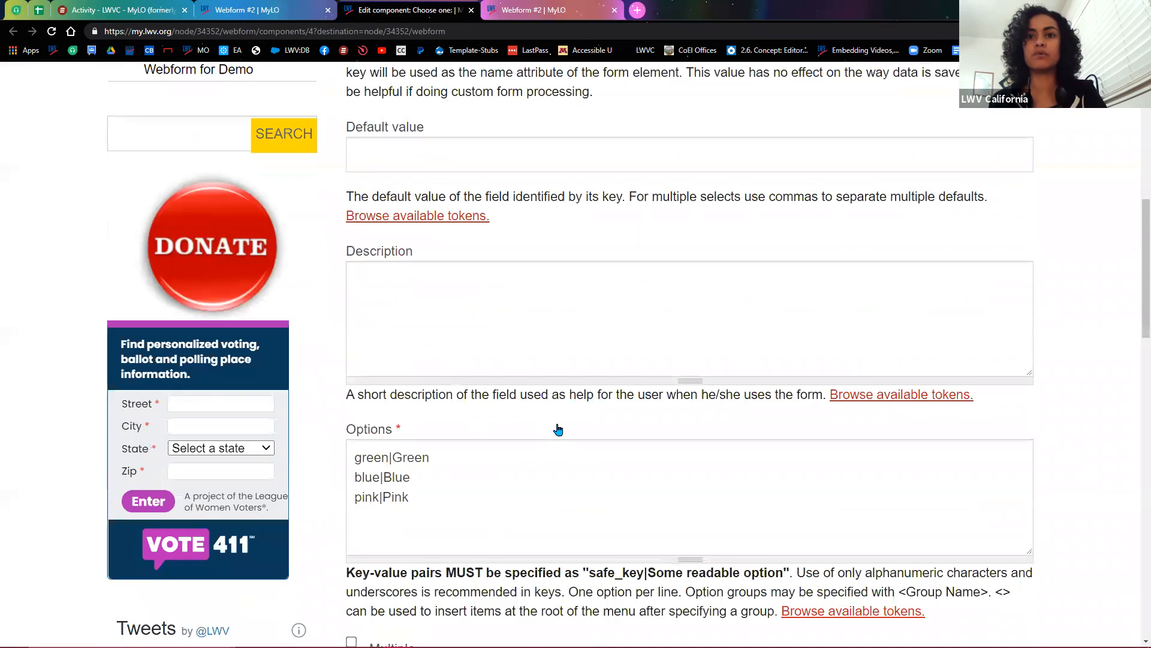
pyautogui.scroll(-1, 362, 436)
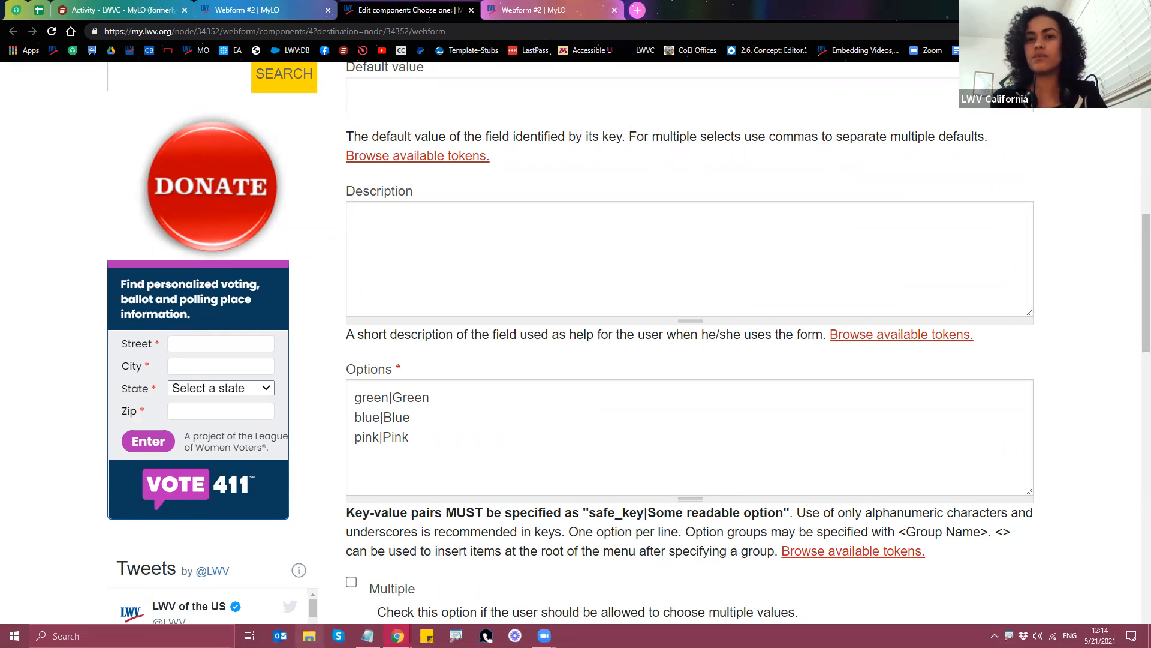
pyautogui.click(368, 636)
pyautogui.press('BackSpace')
pyautogui.press('BackSpace')
pyautogui.hotkey('ctrl', 'a')
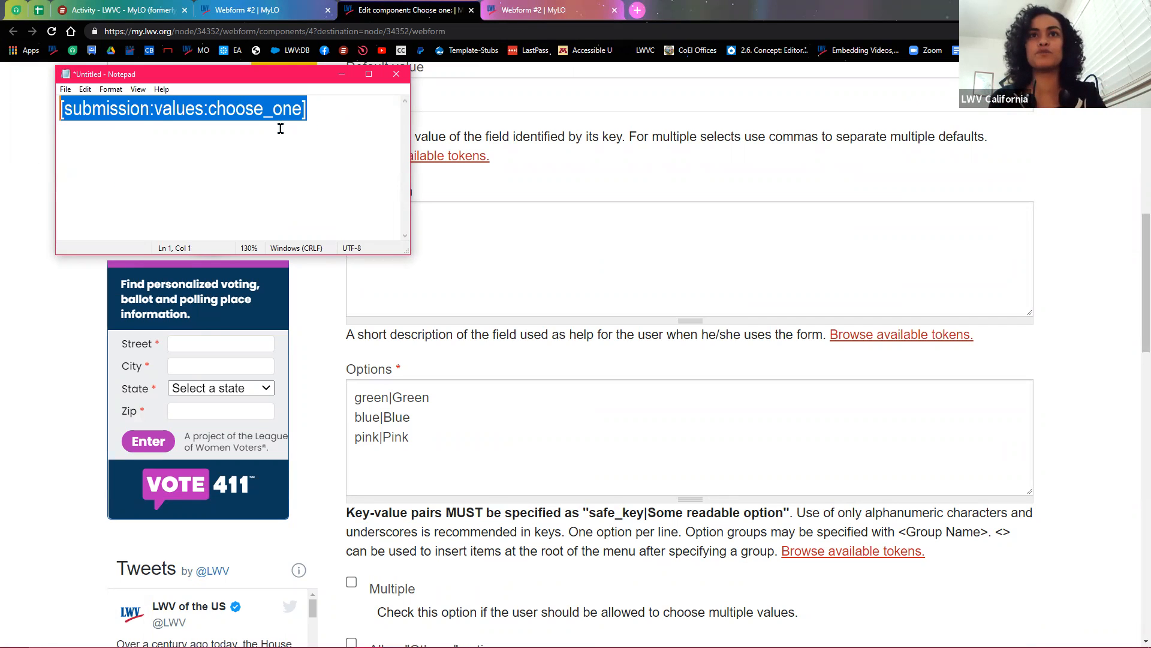
# Step: Try ending the token with ':green', then revert it to [submission:values:choose_one]
pyautogui.click(302, 111)
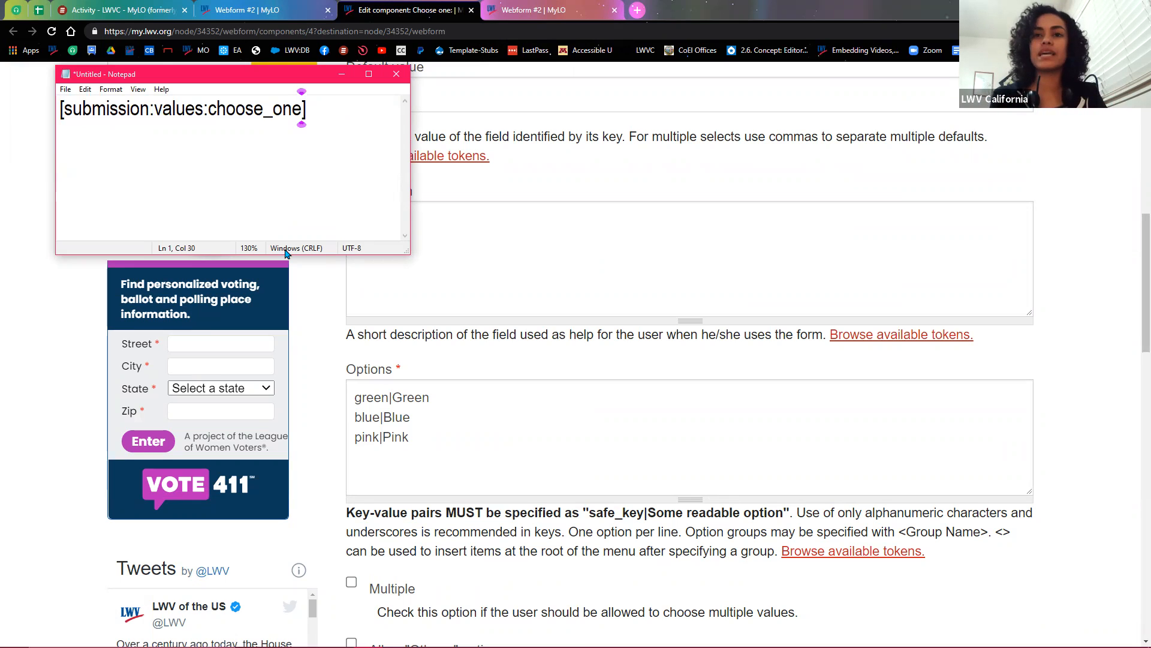
pyautogui.write(':?')
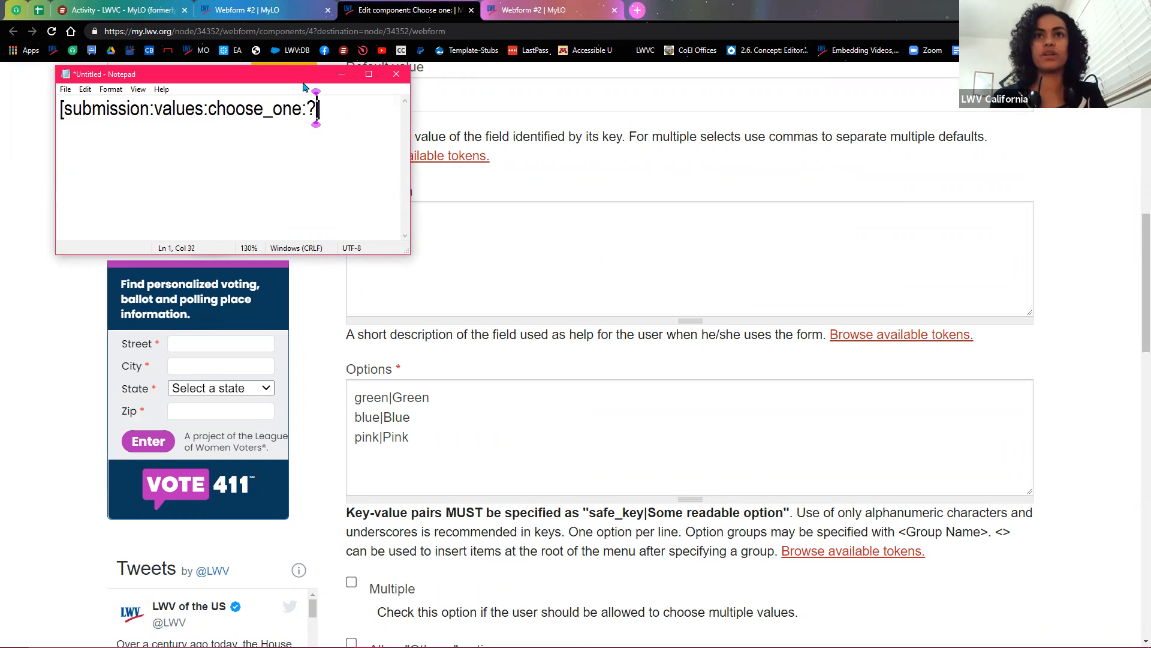
pyautogui.moveTo(307, 108); pyautogui.dragTo(318, 144)
pyautogui.click(318, 112)
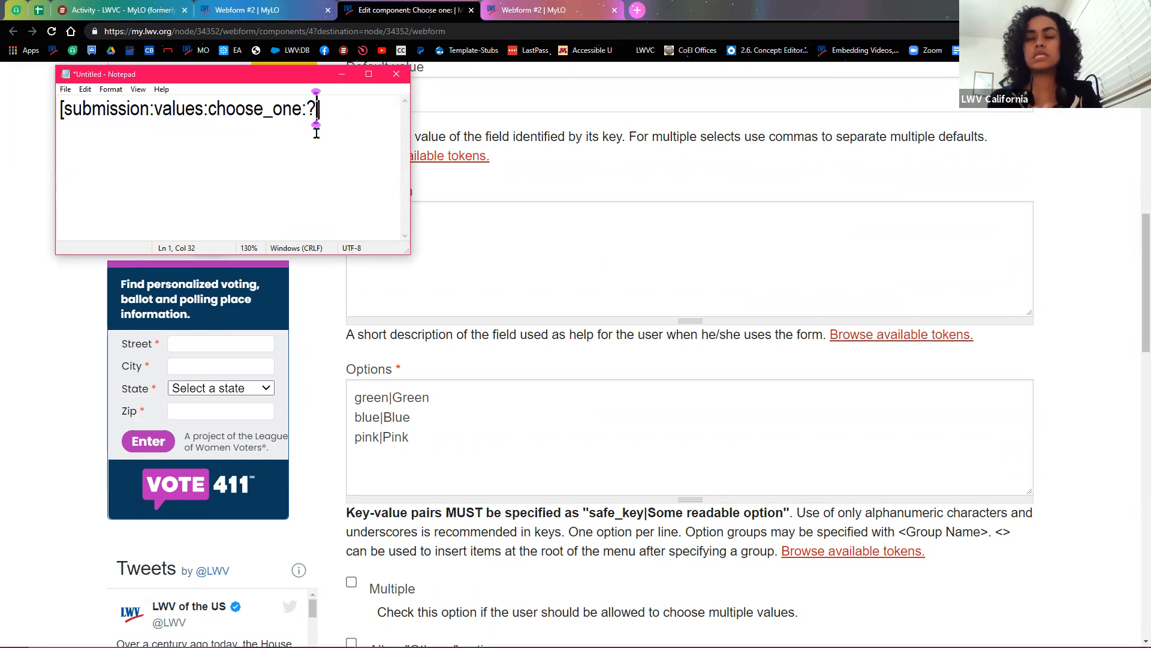
pyautogui.press('BackSpace')
pyautogui.write('green')
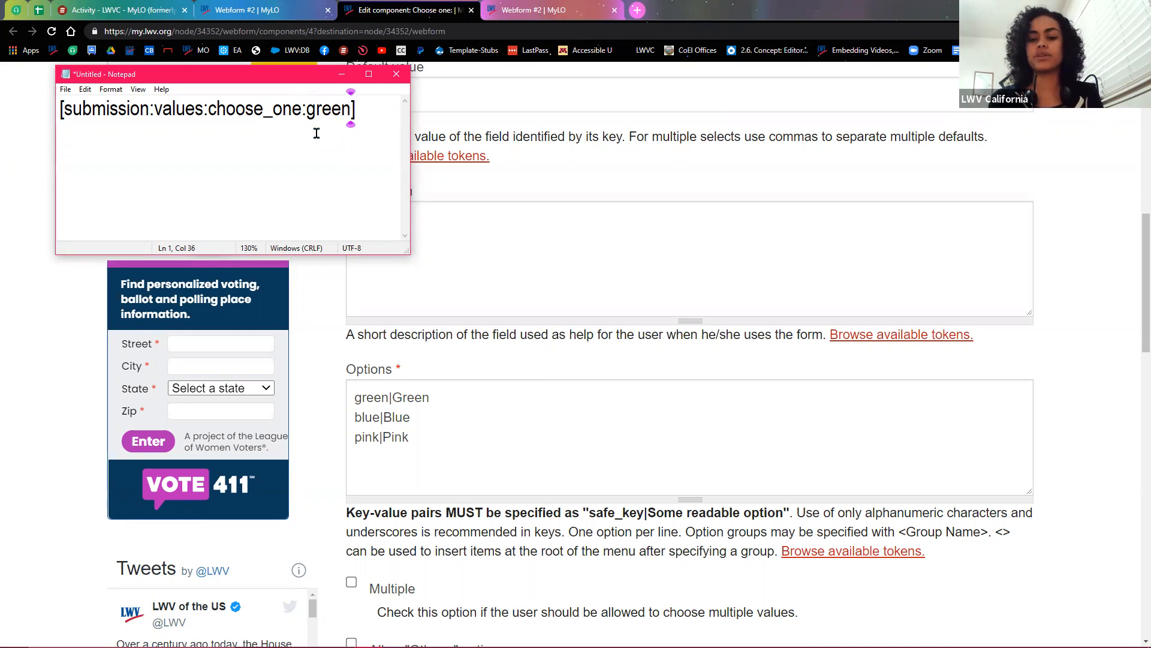
pyautogui.press('BackSpace')
pyautogui.press('BackSpace')
pyautogui.press('BackSpace')
pyautogui.press('BackSpace')
pyautogui.press('BackSpace')
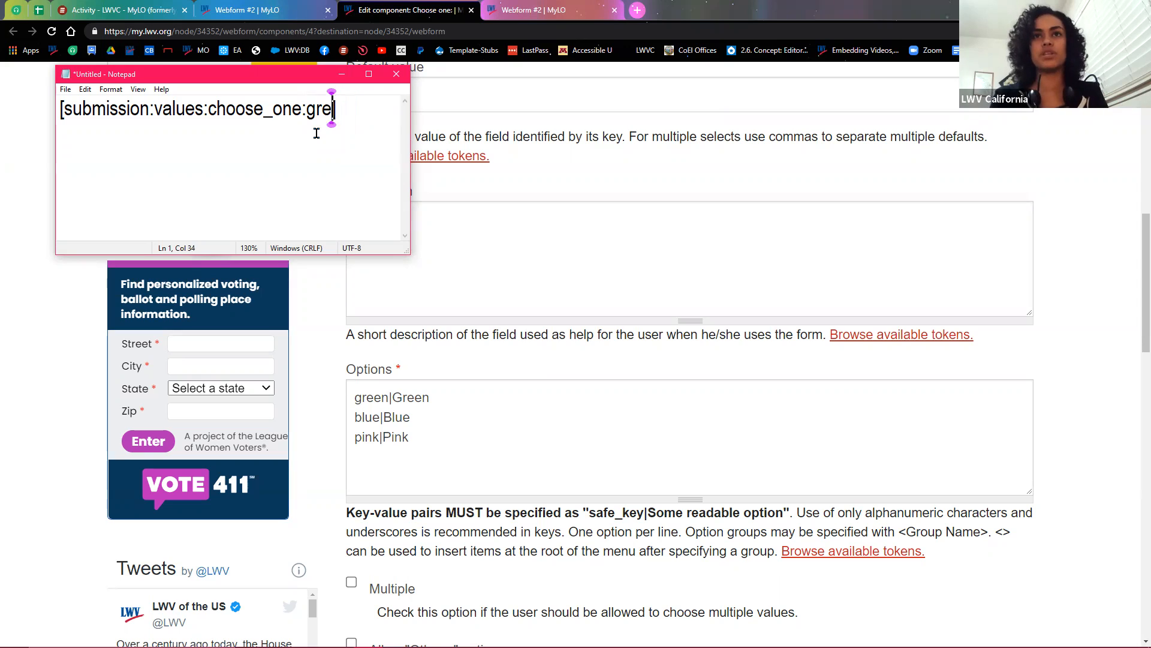
pyautogui.press('BackSpace')
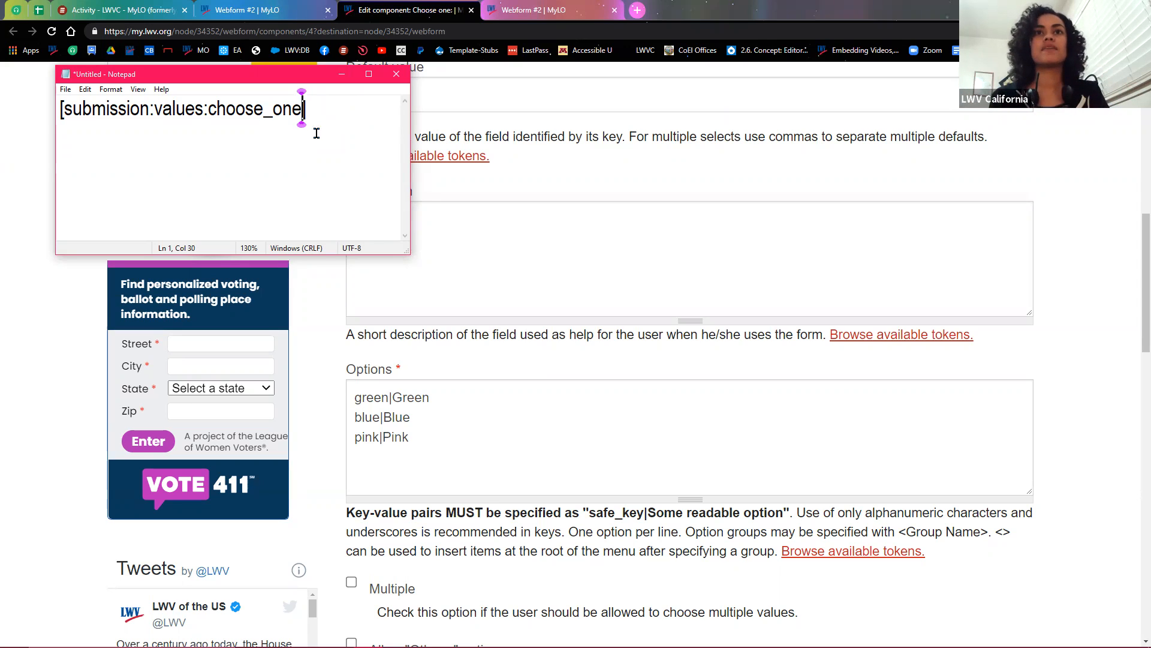
# Step: Highlight choose_one and the token's opening and closing brackets to explain them
pyautogui.moveTo(207, 109); pyautogui.dragTo(288, 153)
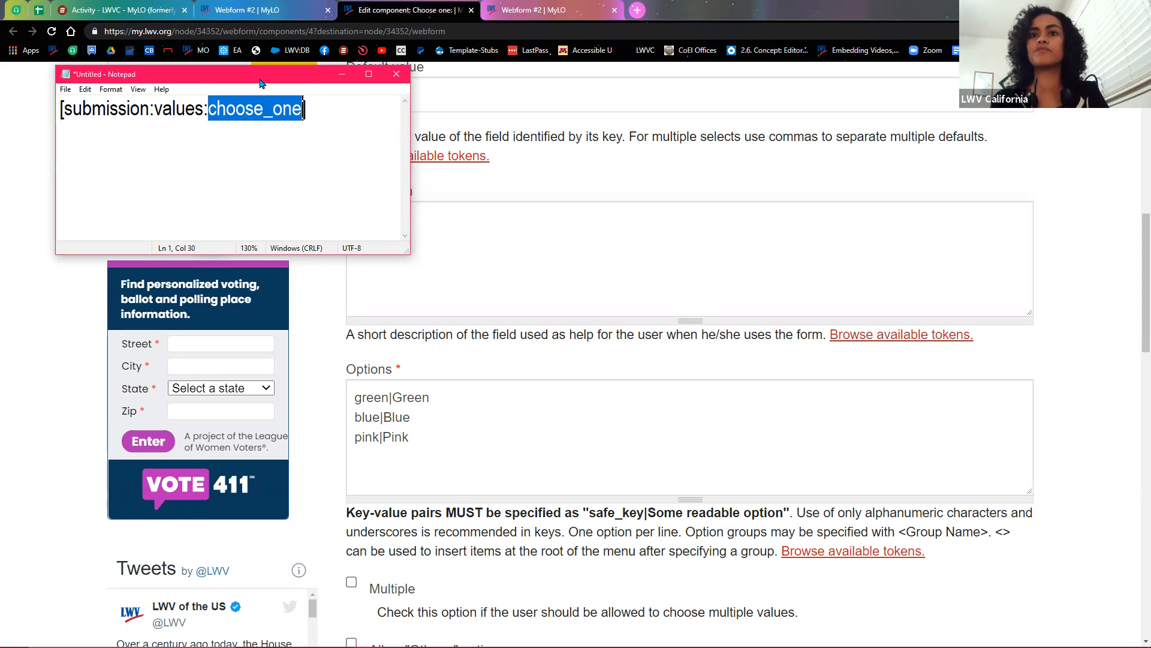
pyautogui.moveTo(261, 83); pyautogui.dragTo(260, 163)
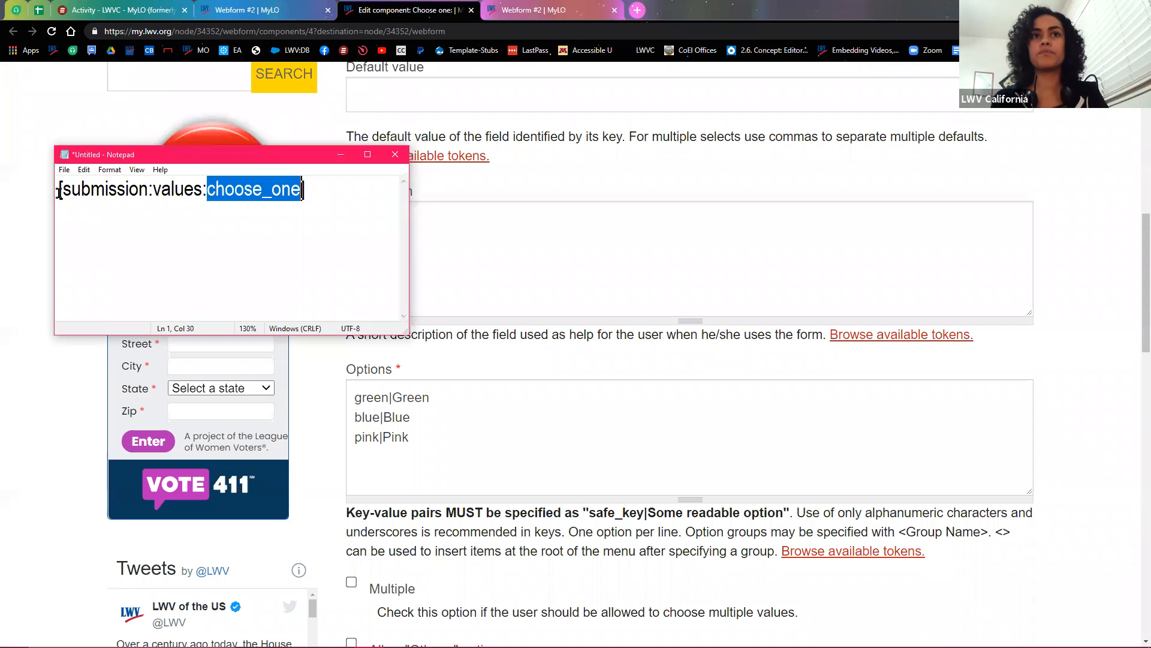
pyautogui.moveTo(58, 189); pyautogui.dragTo(63, 189)
pyautogui.moveTo(309, 189); pyautogui.dragTo(301, 189)
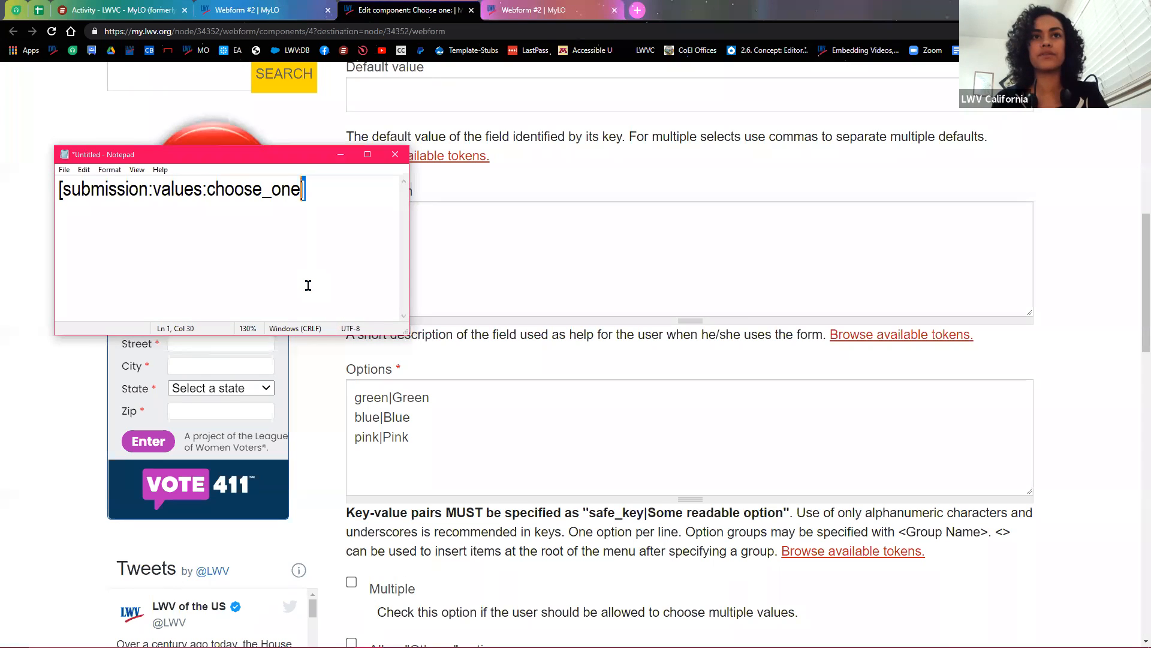
# Step: Start '[current-user:' two lines below and highlight parts of both tokens
pyautogui.press('Right')
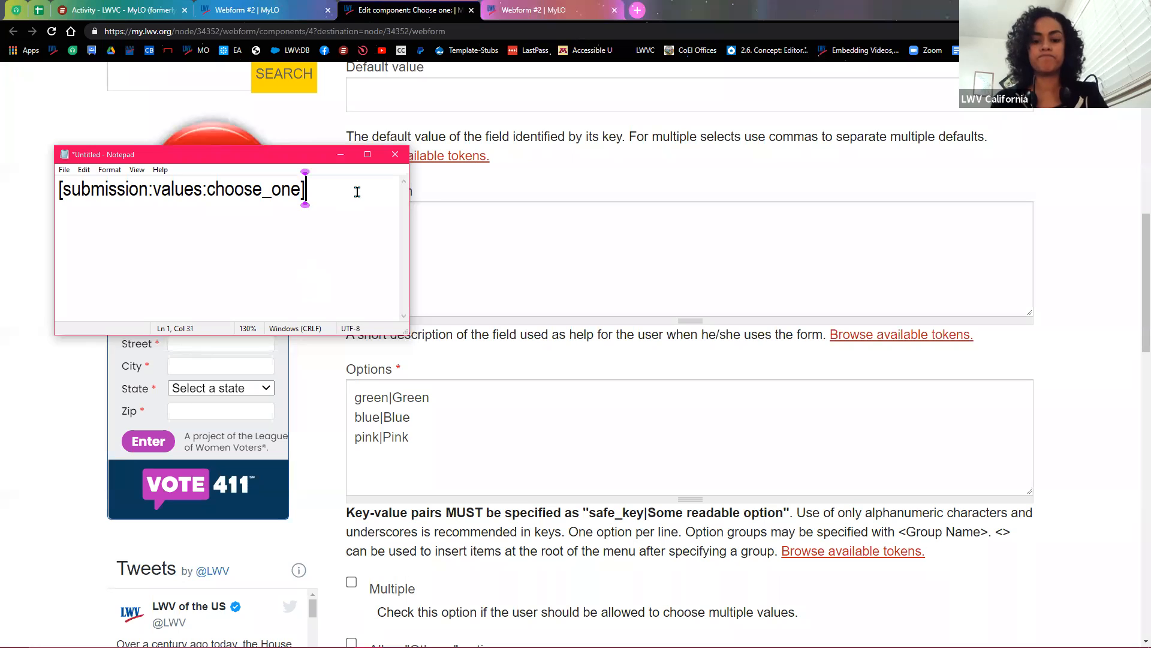
pyautogui.press('Return')
pyautogui.press('Return')
pyautogui.write('[')
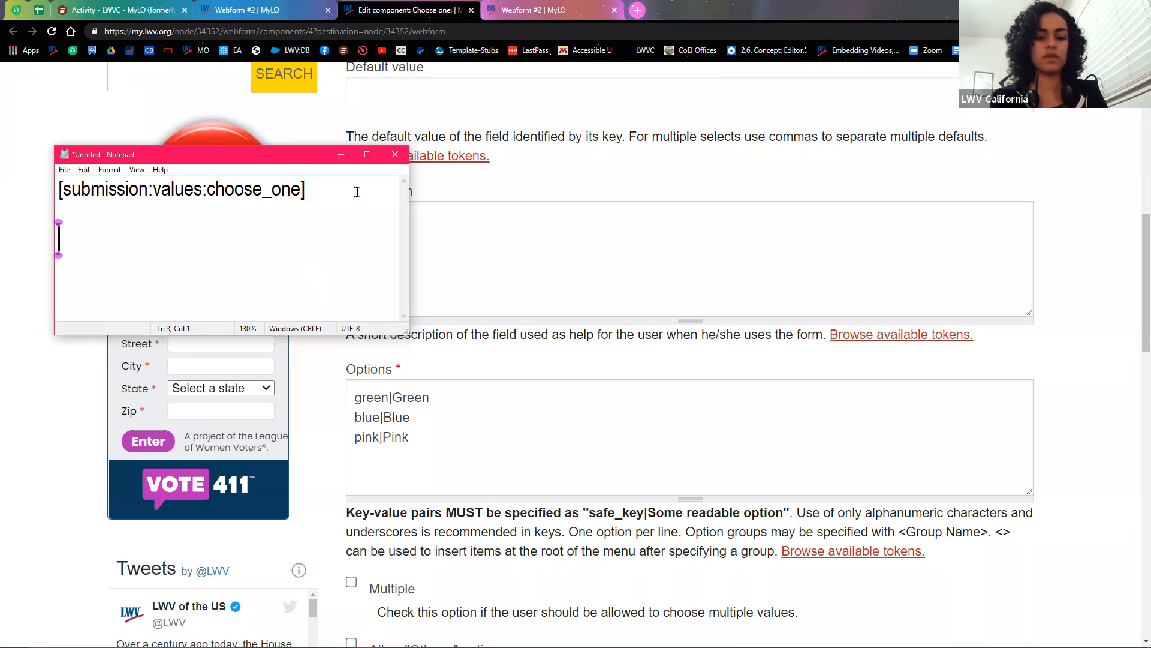
pyautogui.write('current')
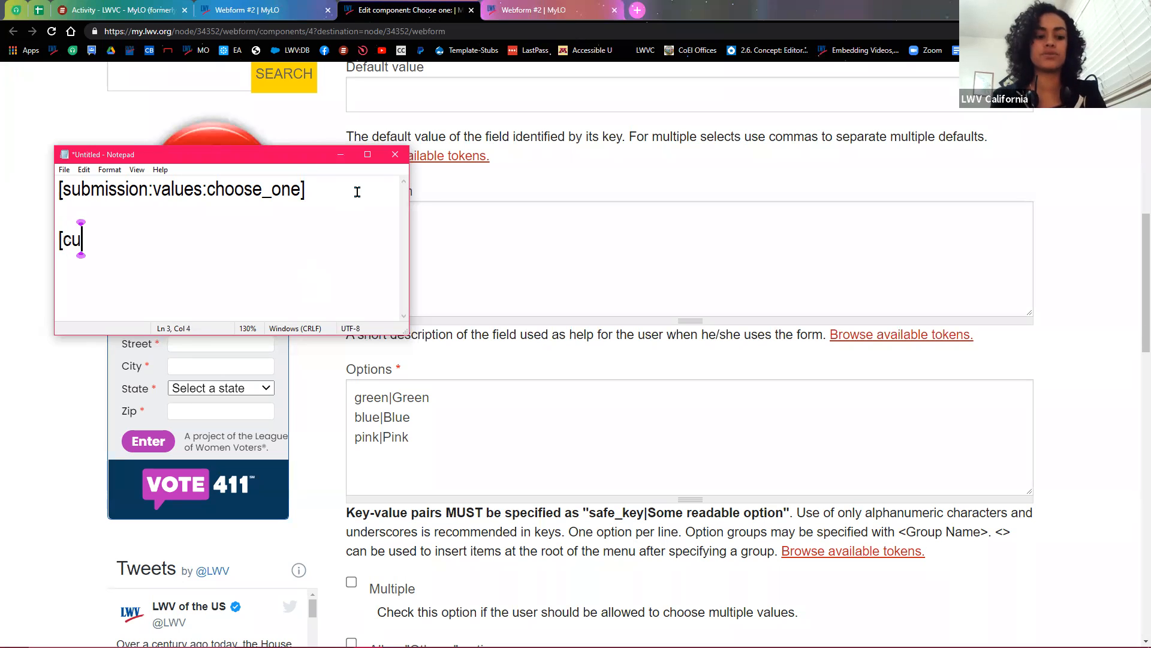
pyautogui.write('ser:')
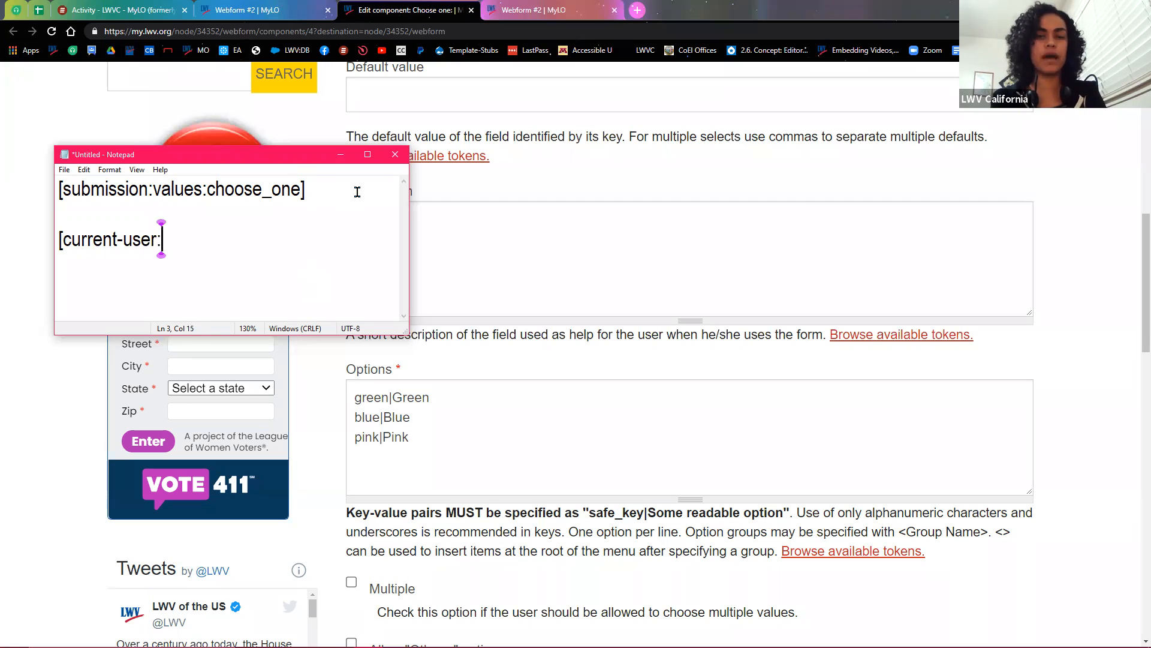
pyautogui.moveTo(162, 240); pyautogui.dragTo(62, 241)
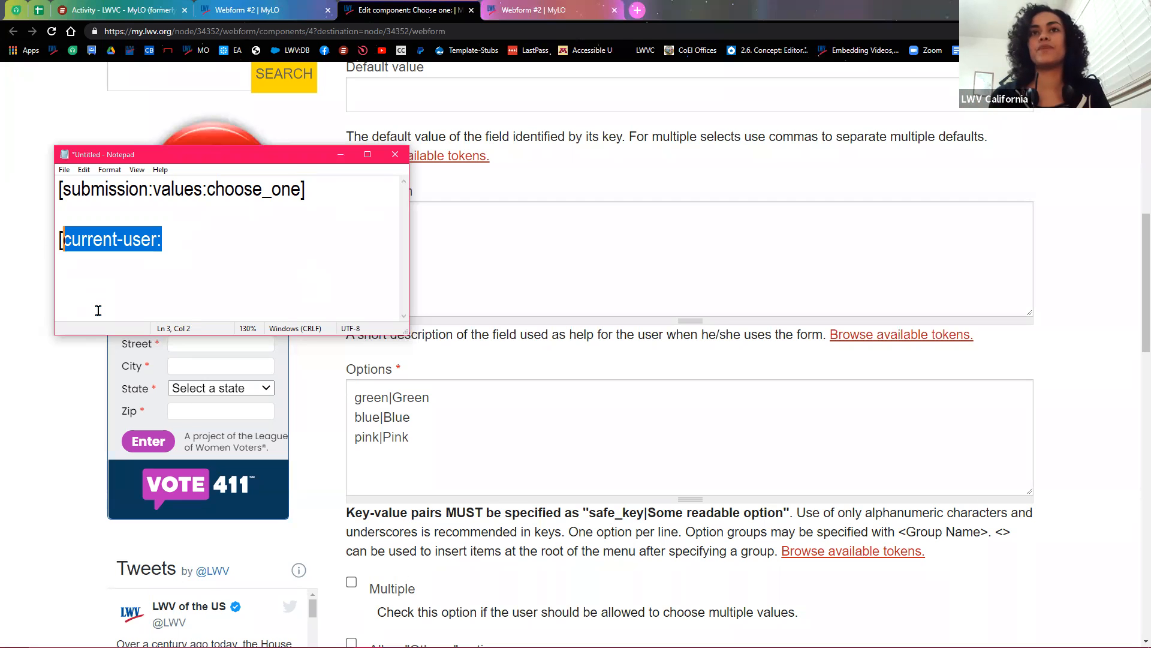
pyautogui.moveTo(207, 189); pyautogui.dragTo(62, 190)
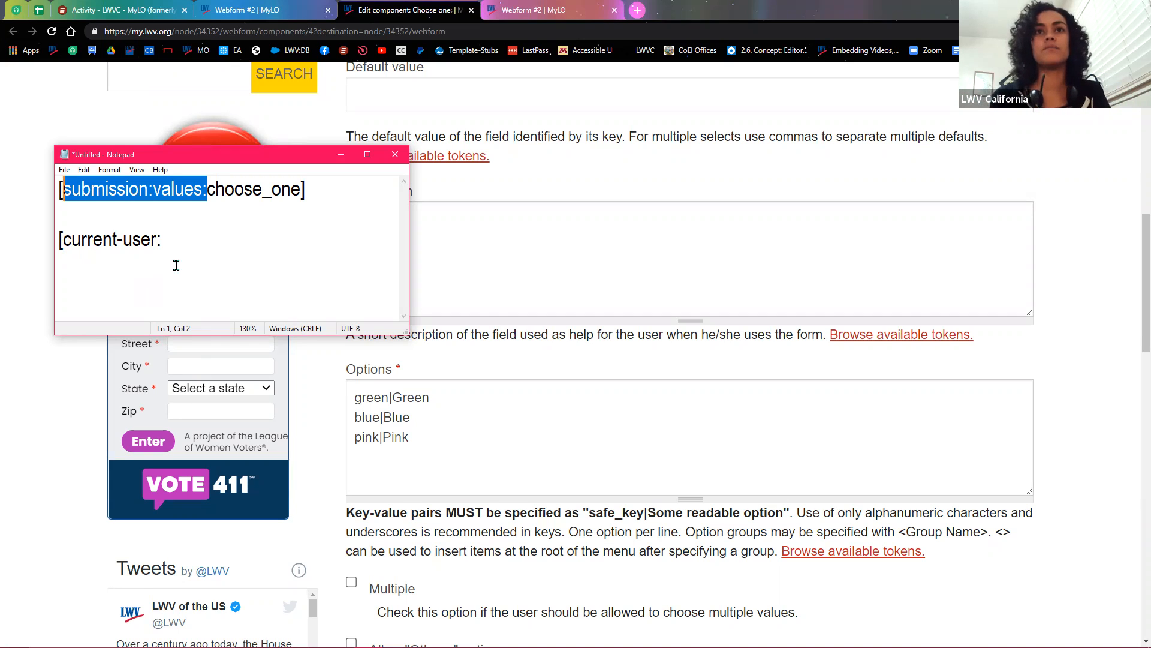
pyautogui.moveTo(307, 189); pyautogui.dragTo(58, 189)
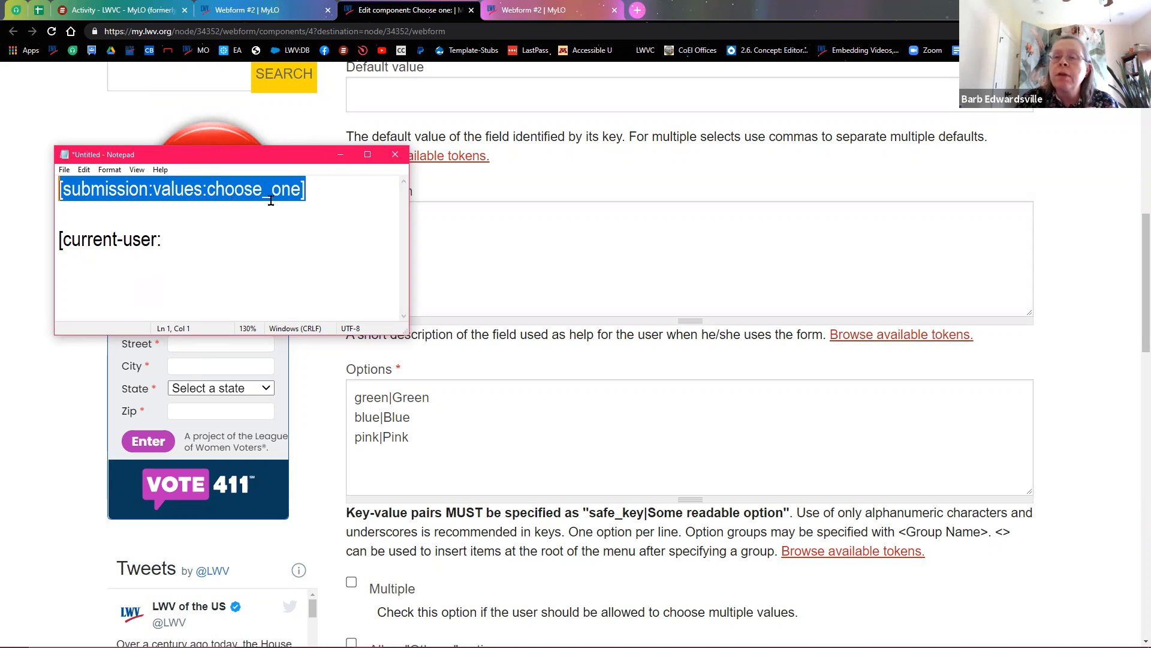
# Step: Minimize Notepad, return to Form components, and close the extra Webform #2 tab
pyautogui.click(341, 157)
pyautogui.scroll(6, 354, 294)
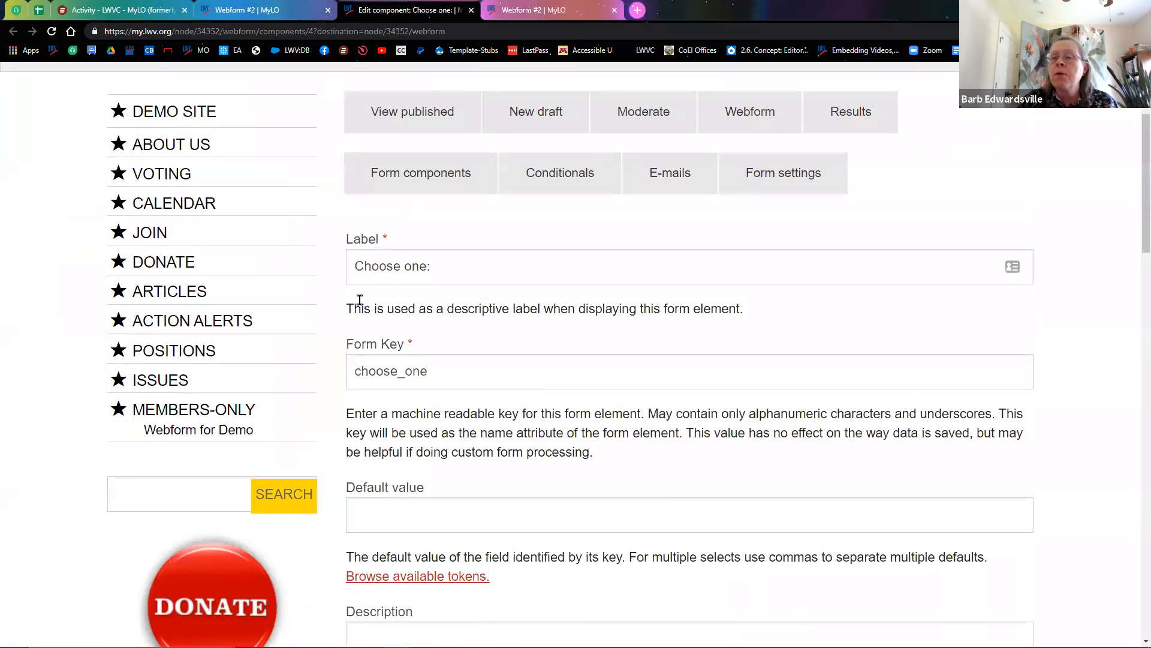
pyautogui.scroll(3, 363, 300)
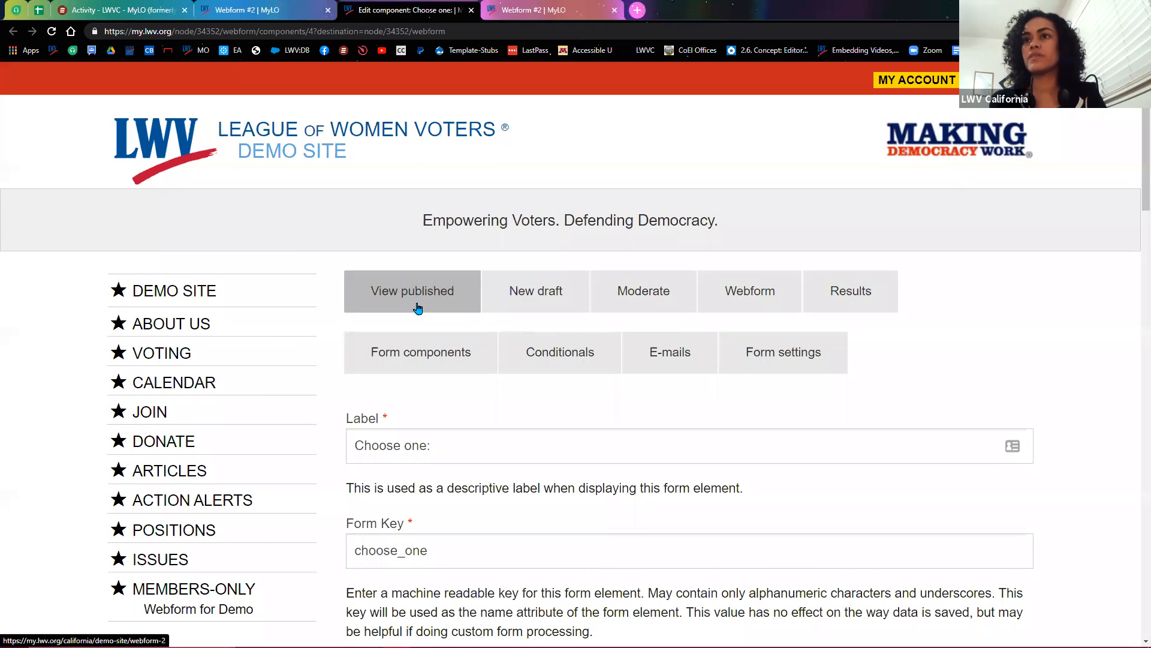
pyautogui.click(419, 364)
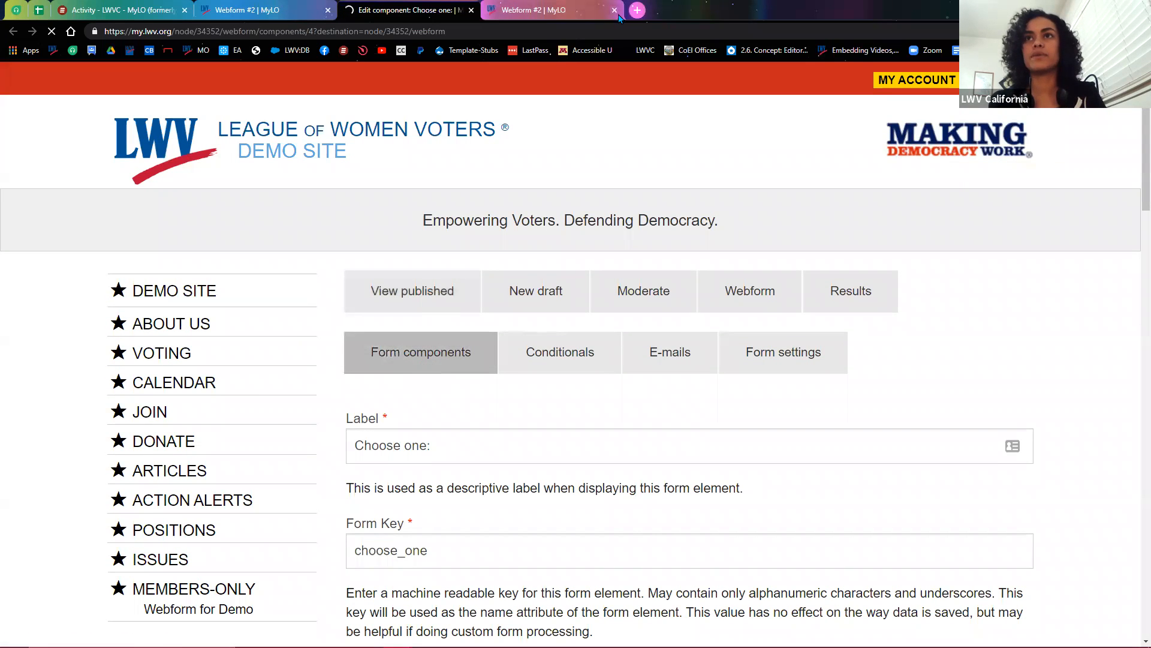
pyautogui.click(615, 11)
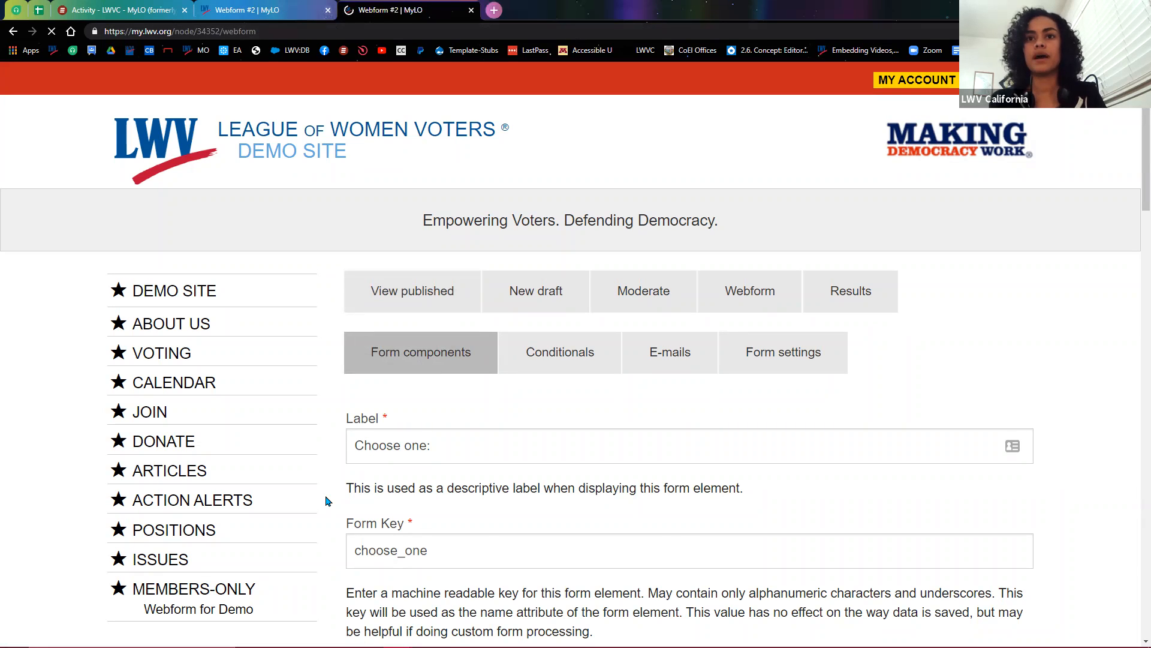
pyautogui.scroll(-5, 341, 480)
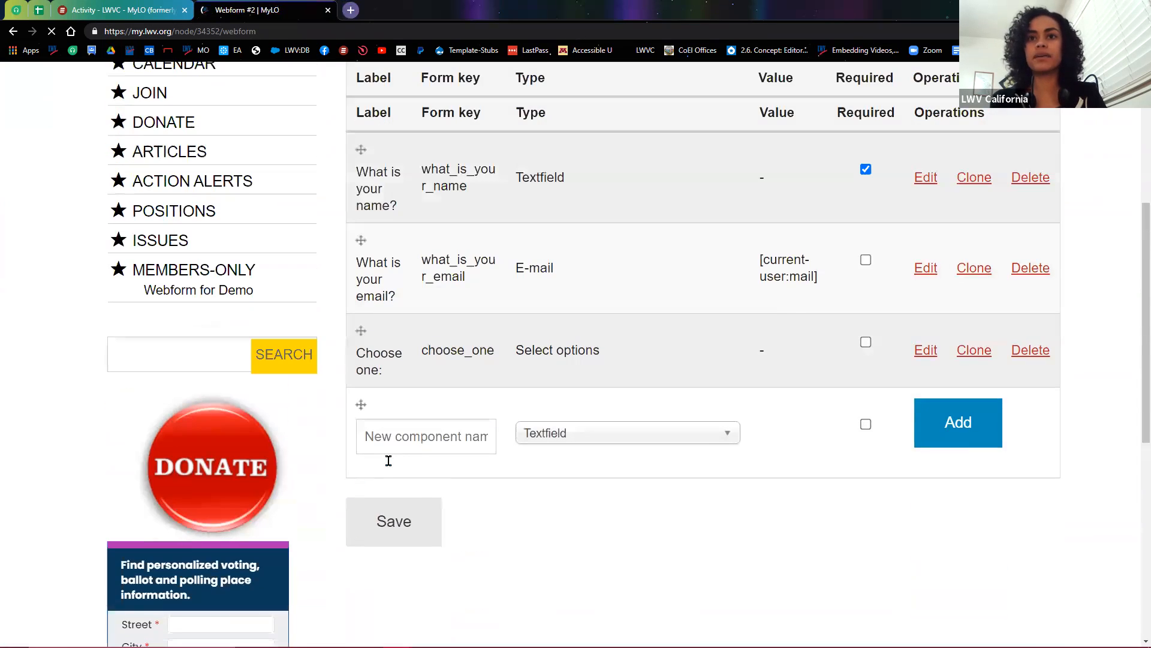
# Step: Add a new Textfield component named 'Choose one:'
pyautogui.click(390, 465)
pyautogui.write('Choose one:')
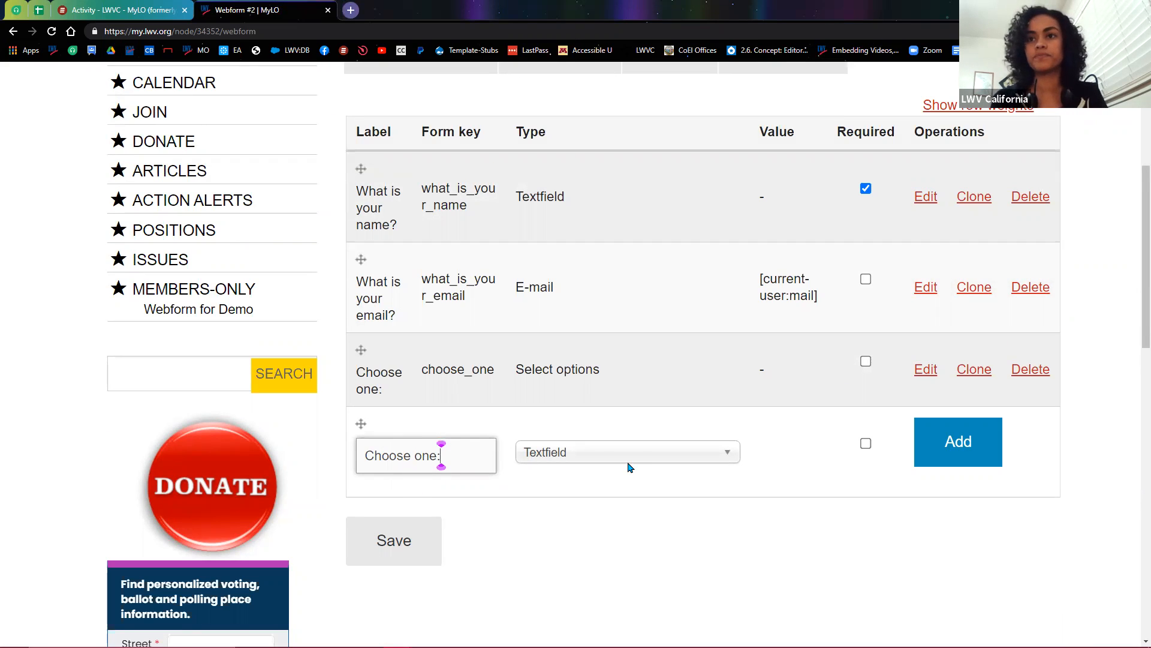
pyautogui.click(601, 462)
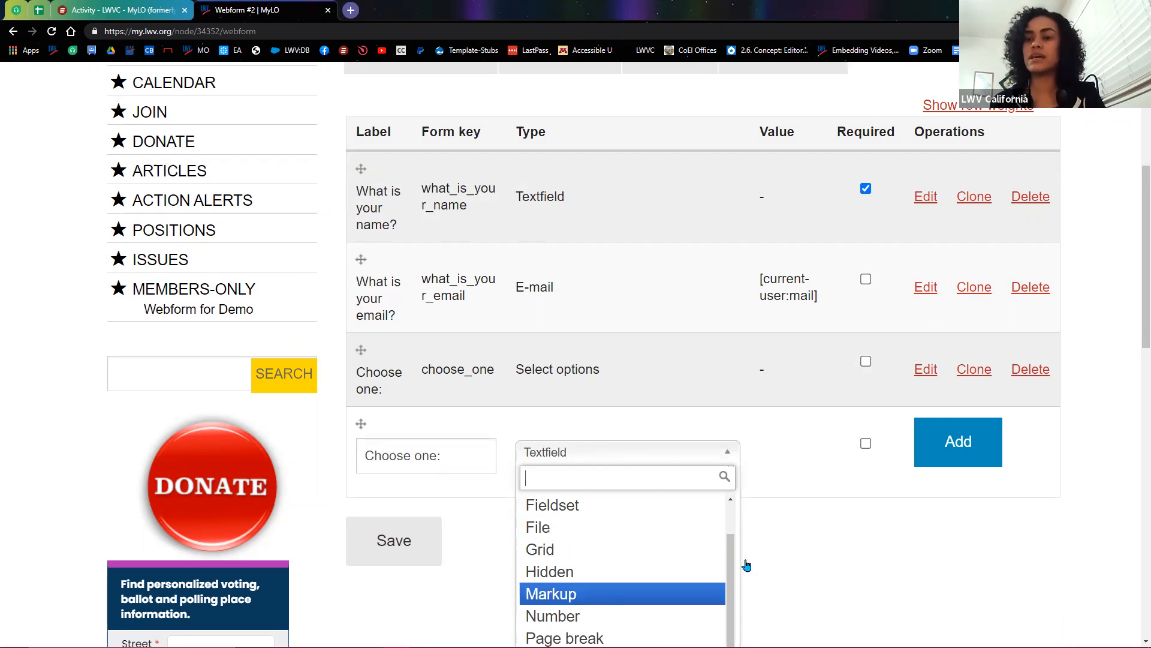
pyautogui.click(886, 491)
pyautogui.click(939, 460)
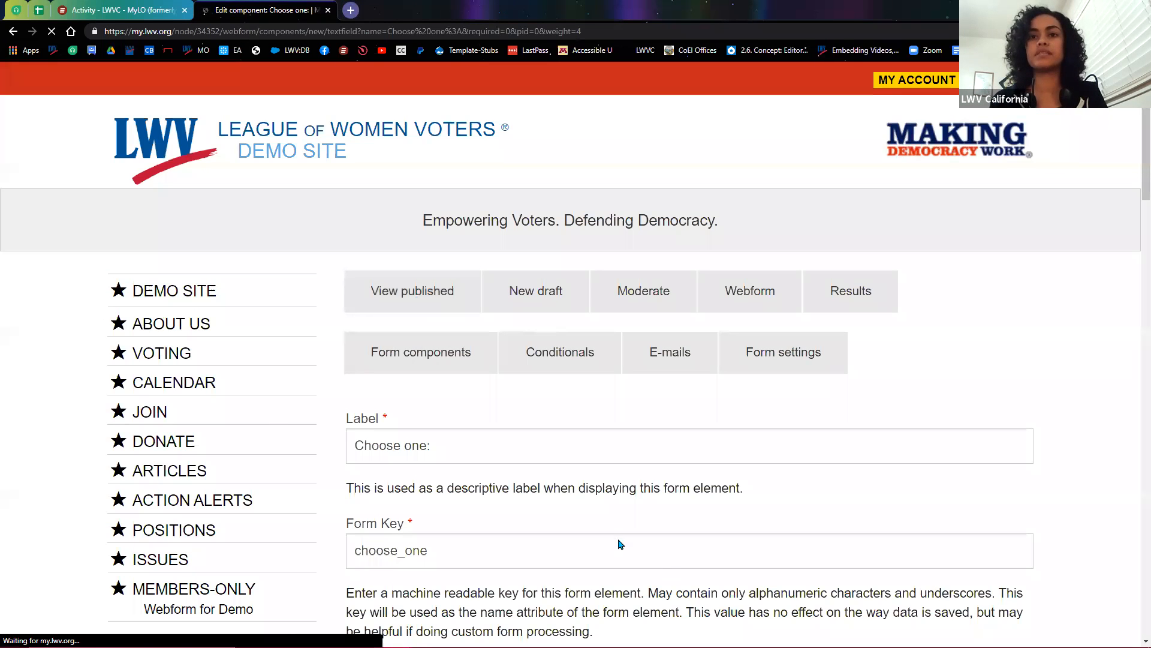
# Step: Try saving the new textfield with form key choose_one, which is rejected as a duplicate
pyautogui.scroll(-2, 540, 479)
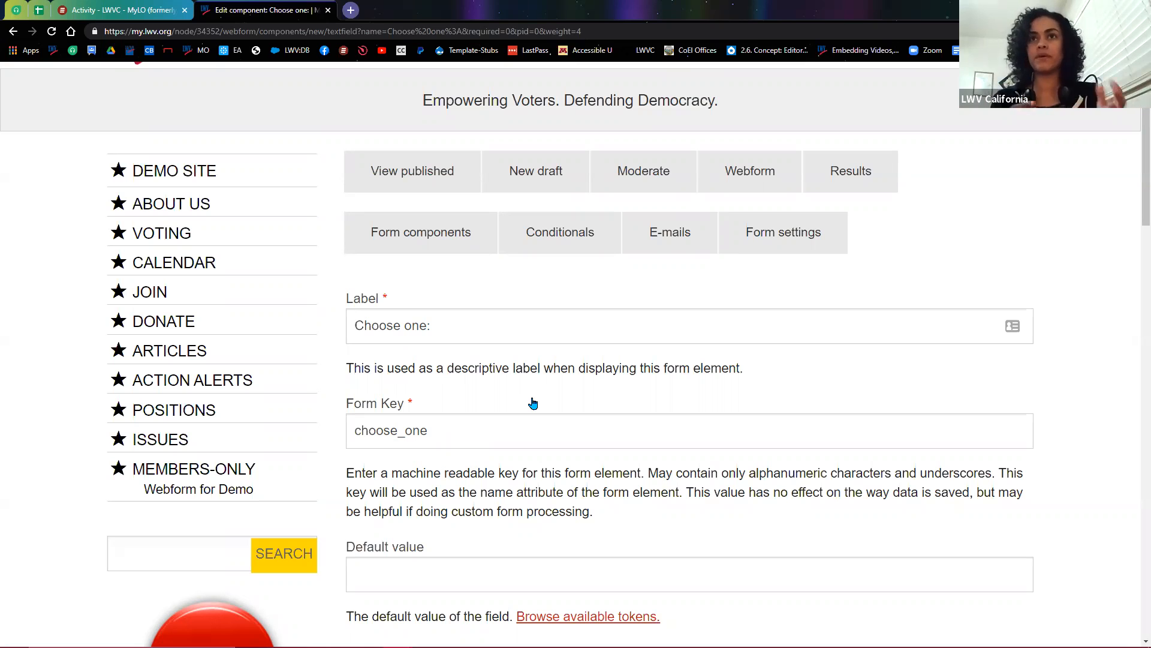
pyautogui.click(460, 434)
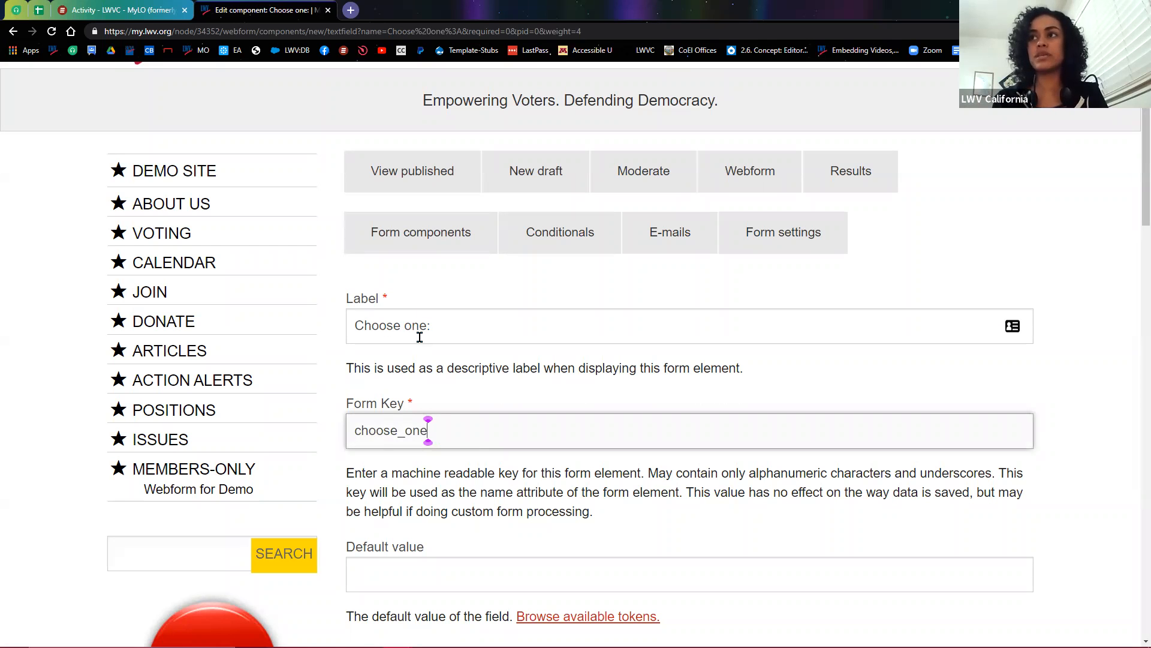
pyautogui.write('2')
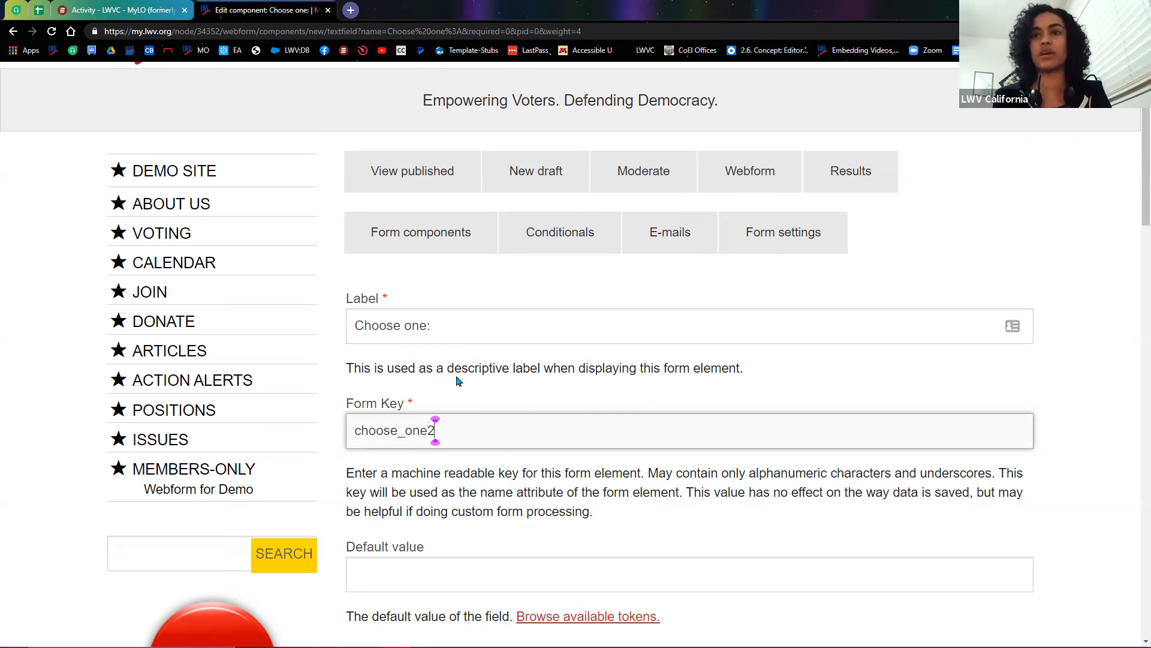
pyautogui.press('BackSpace')
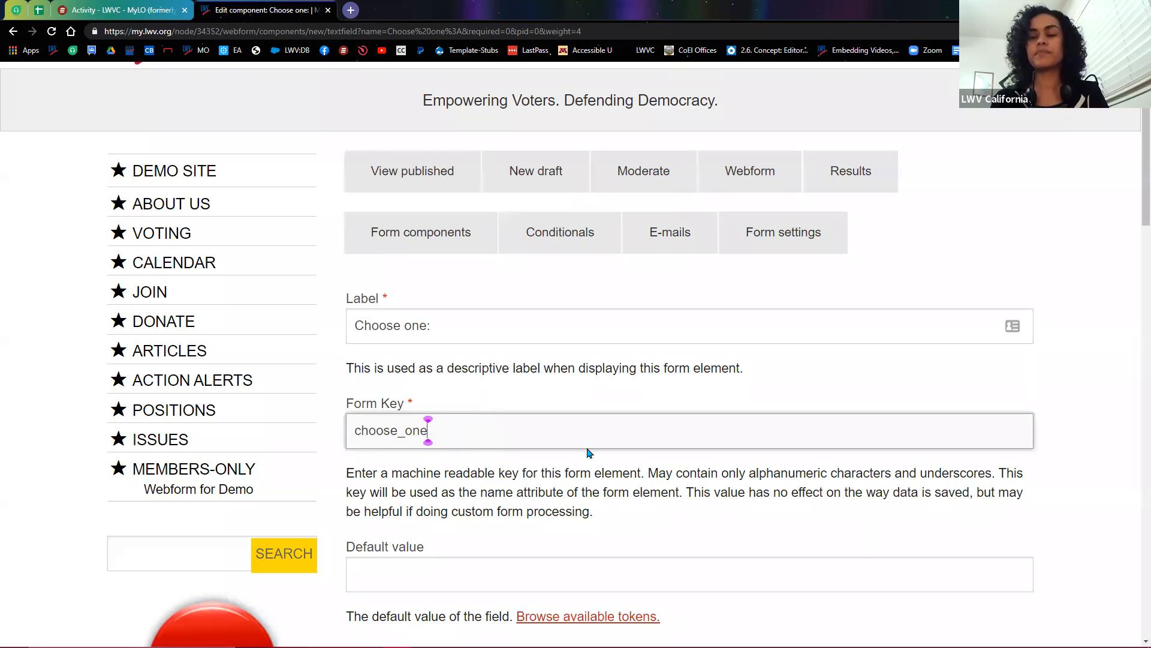
pyautogui.click(1055, 398)
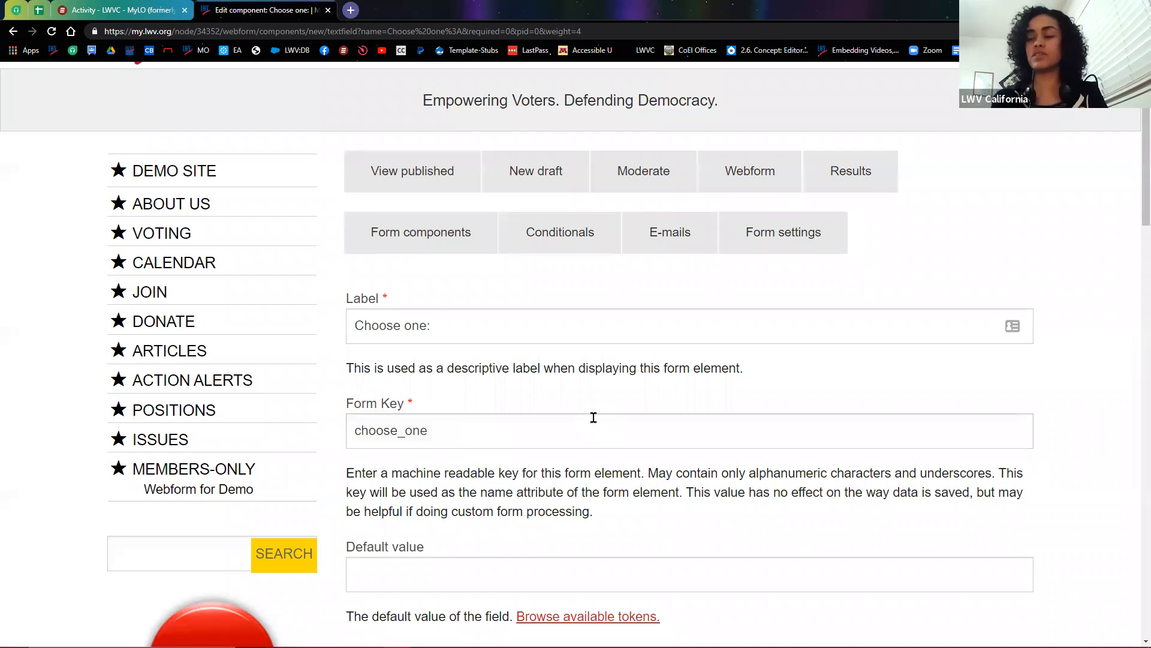
pyautogui.scroll(-15, 591, 420)
pyautogui.scroll(-10, 596, 427)
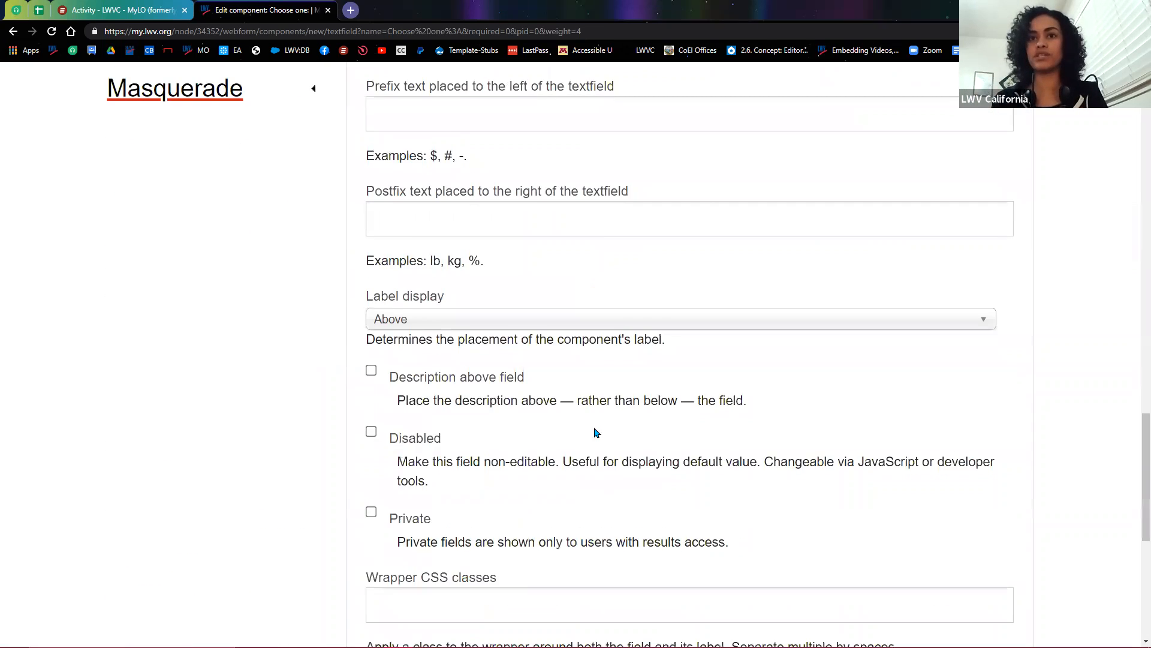
pyautogui.click(402, 552)
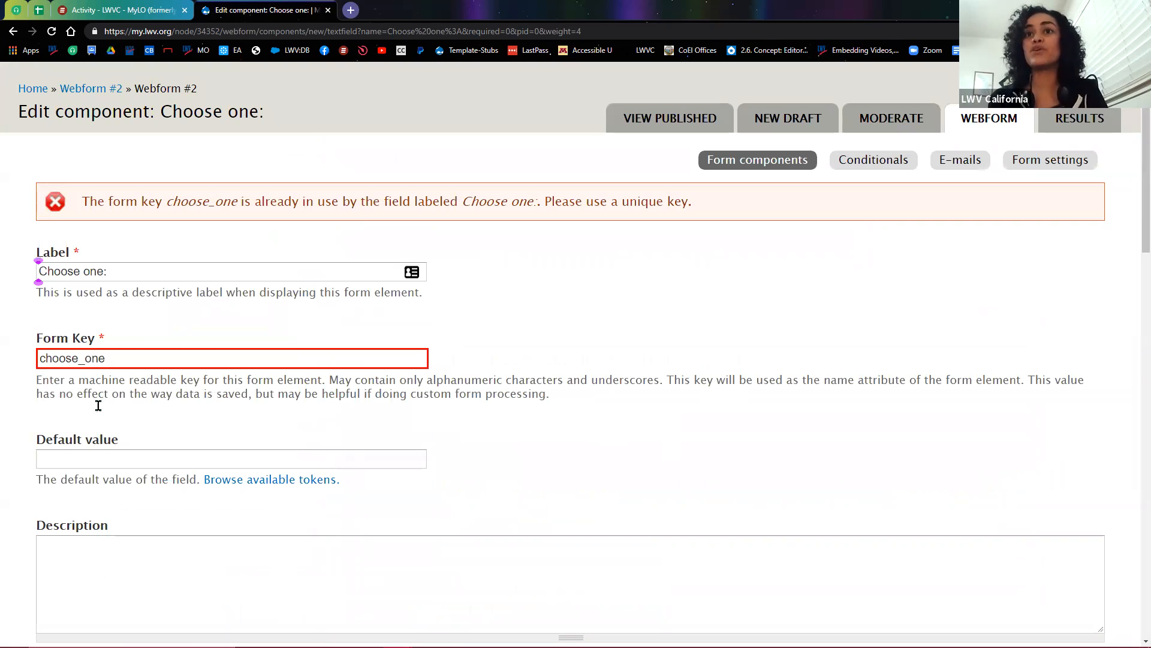
# Step: Change the form key to choose_one_ and save the component
pyautogui.click(232, 358)
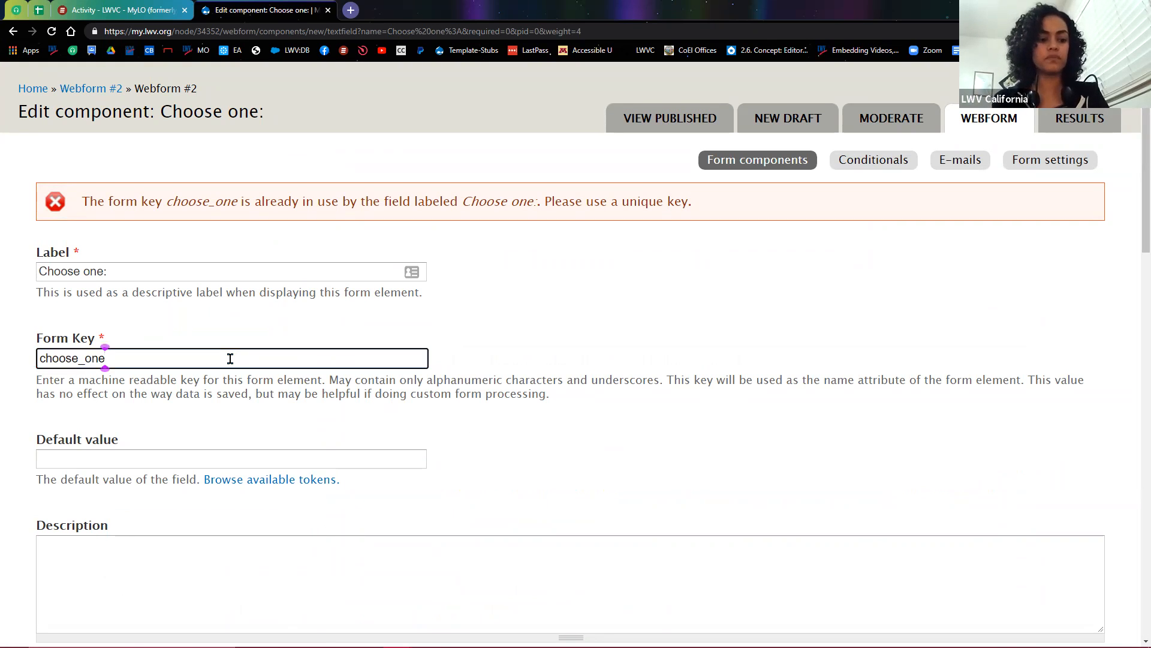
pyautogui.write('_')
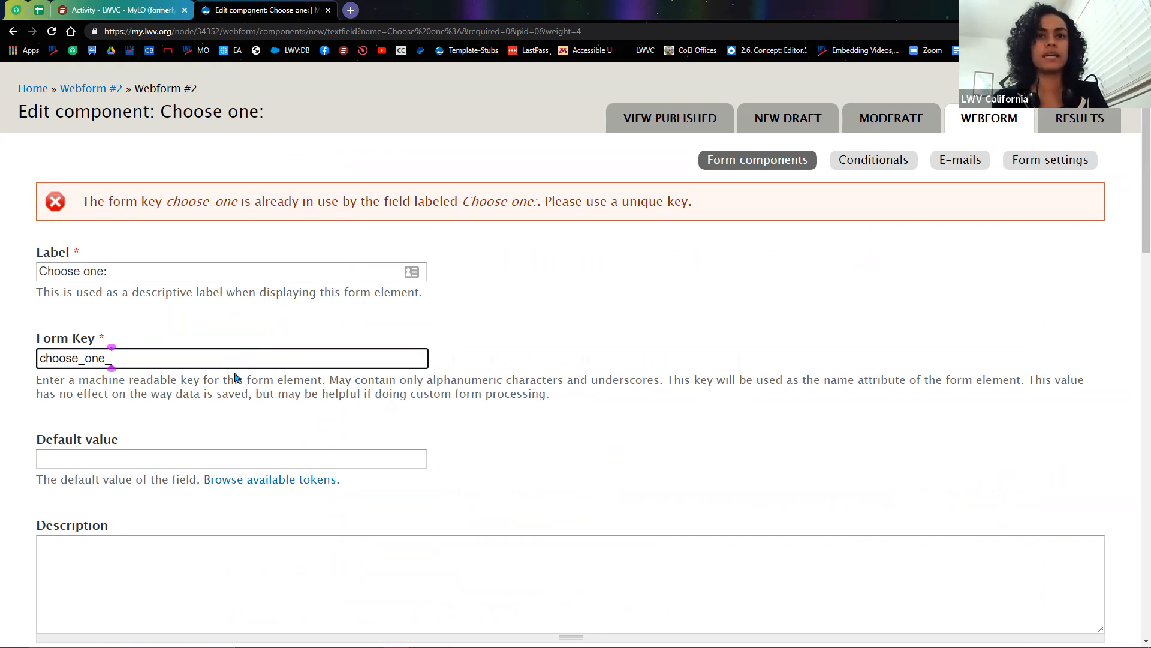
pyautogui.scroll(-15, 480, 445)
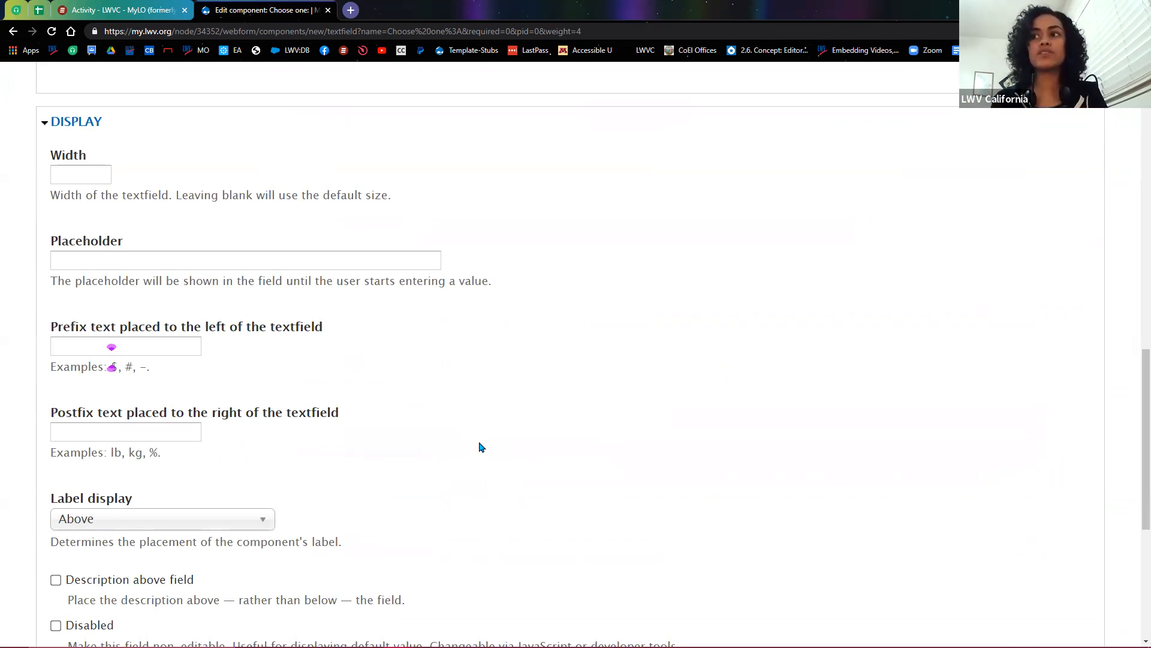
pyautogui.scroll(-6, 480, 447)
pyautogui.click(103, 580)
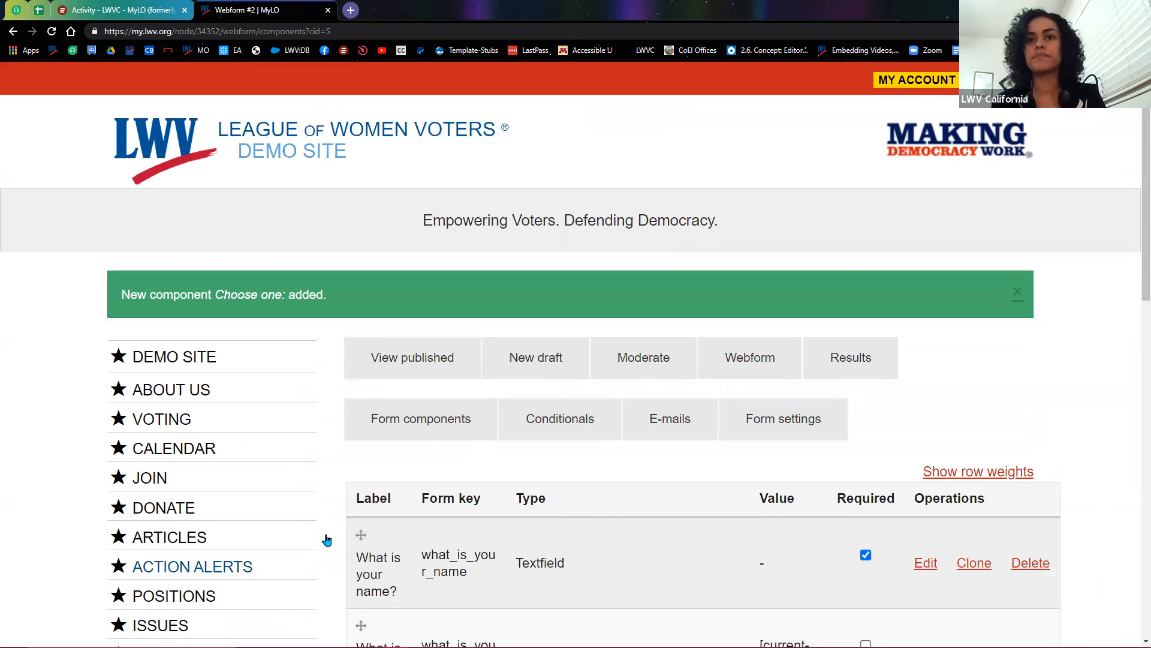
pyautogui.scroll(-6, 331, 539)
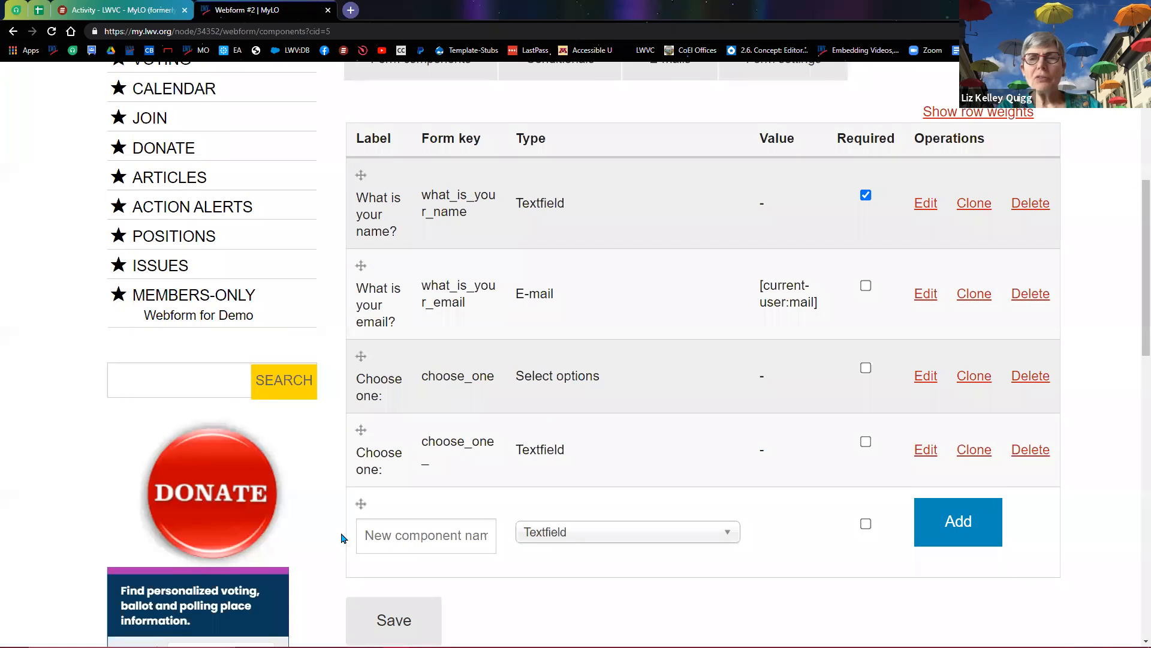
pyautogui.scroll(2, 345, 538)
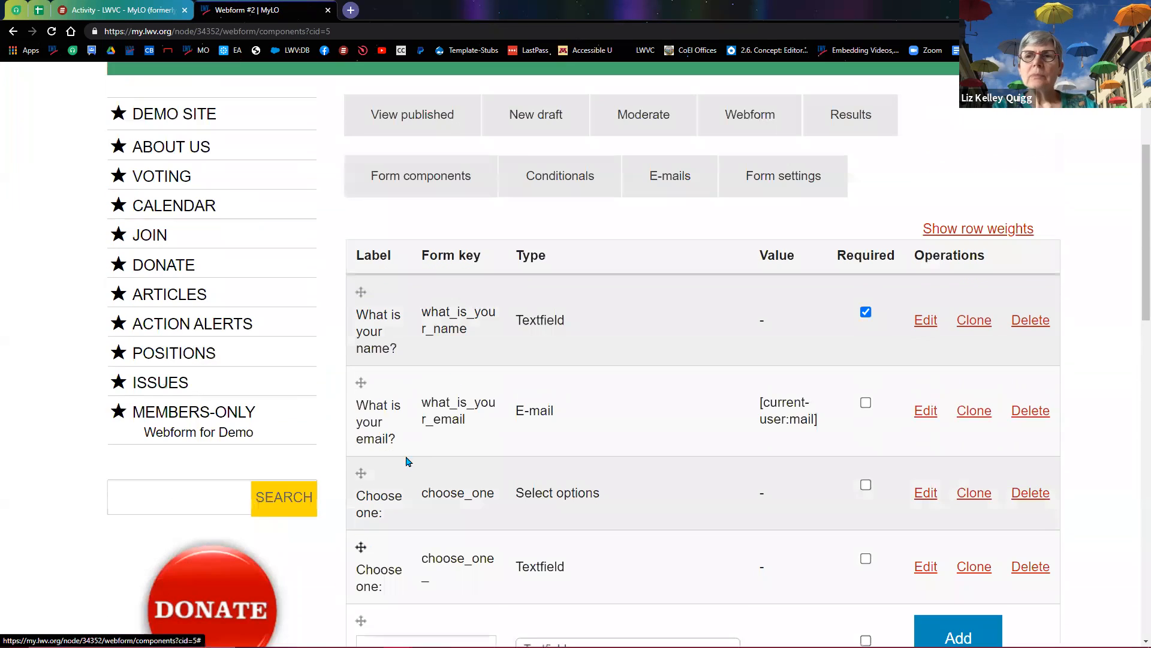
pyautogui.click(568, 192)
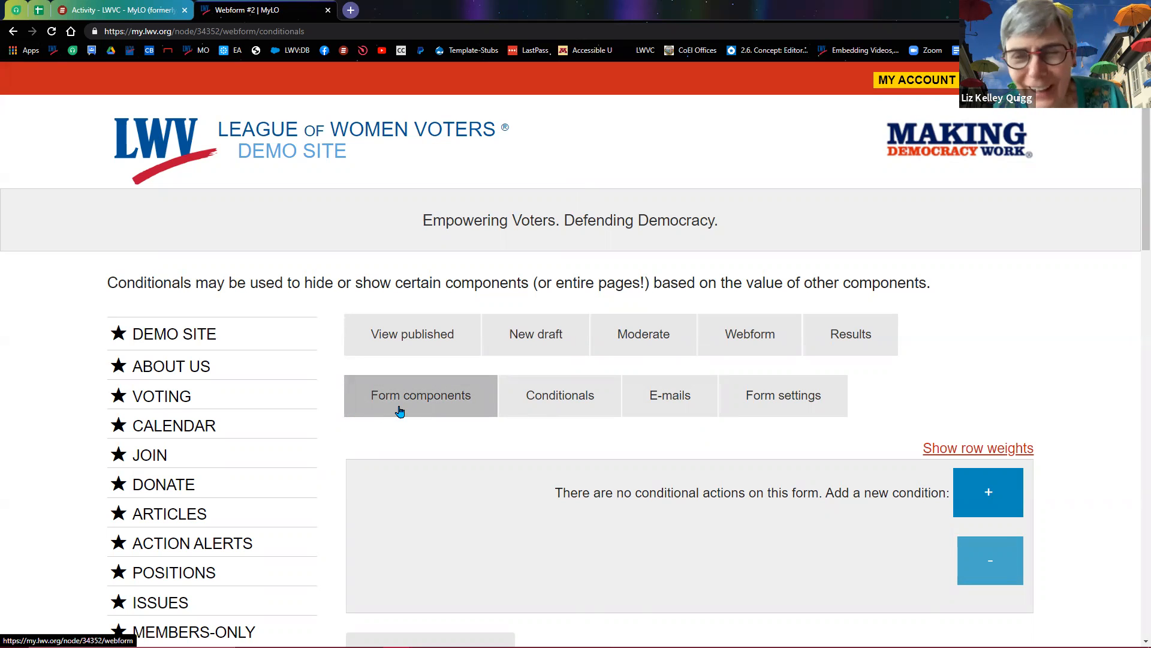
pyautogui.scroll(-1, 572, 427)
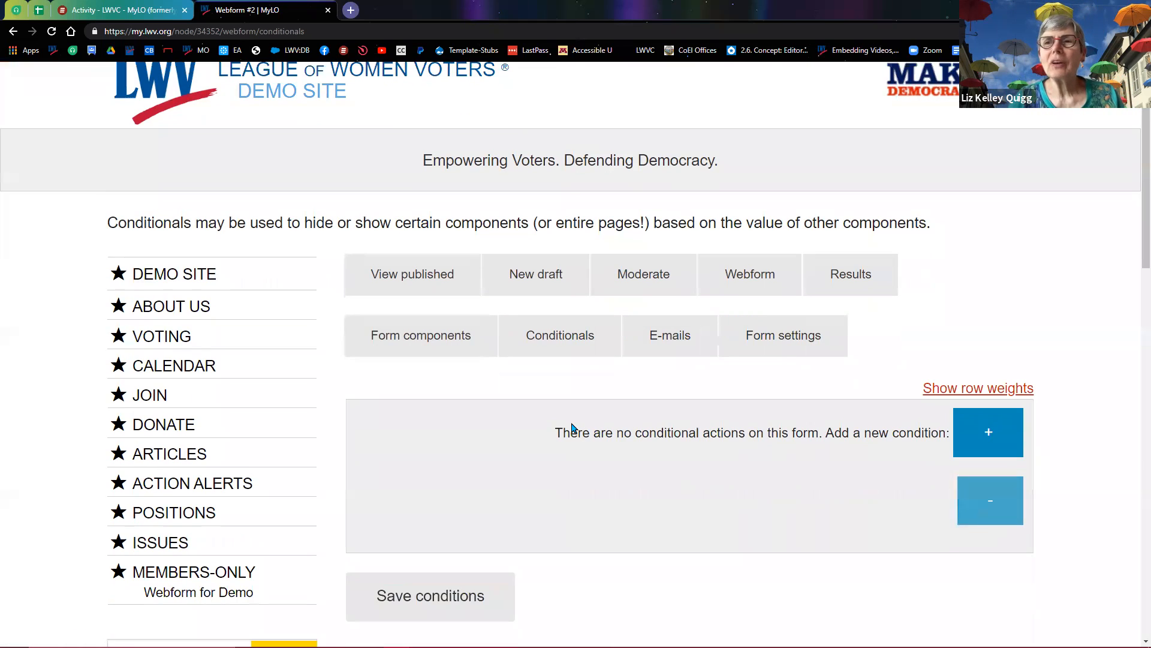
pyautogui.scroll(-1, 573, 427)
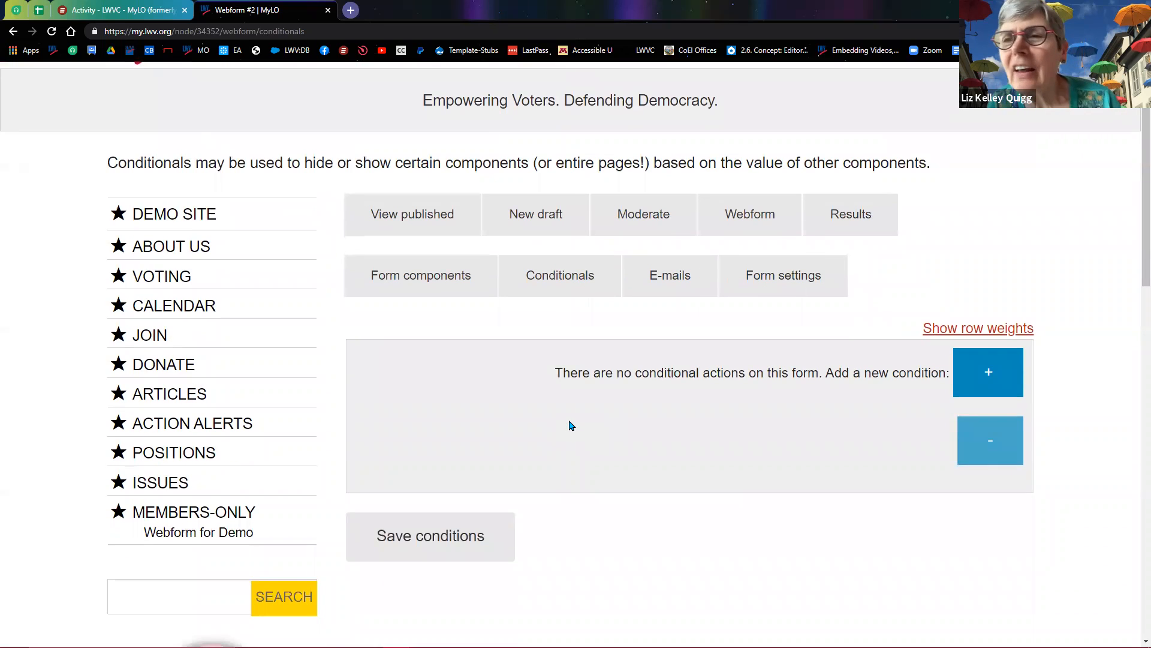
pyautogui.scroll(-1, 570, 426)
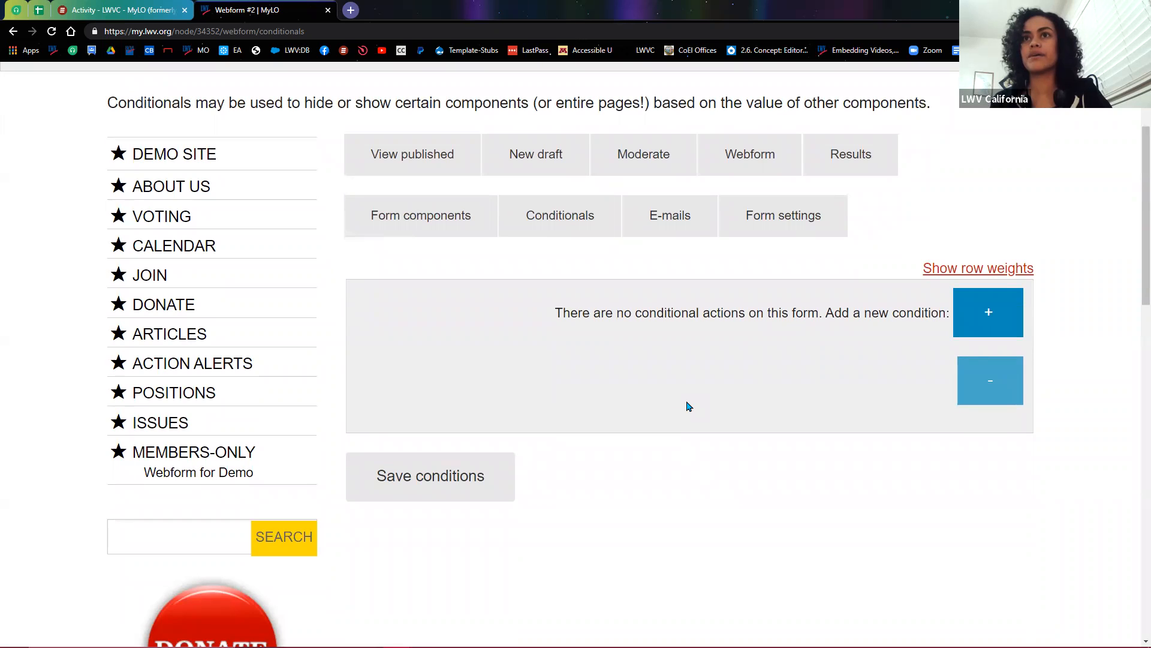
# Step: Add and save a condition: if Choose one: is Green, show the second Choose one: field
pyautogui.click(990, 324)
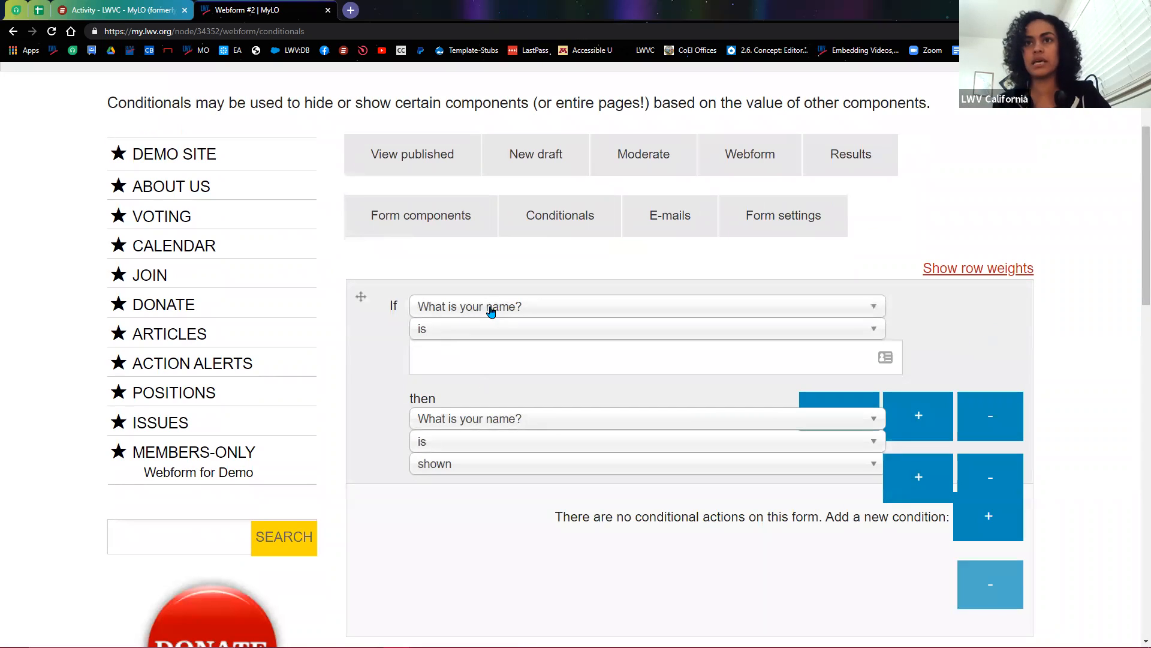
pyautogui.click(490, 312)
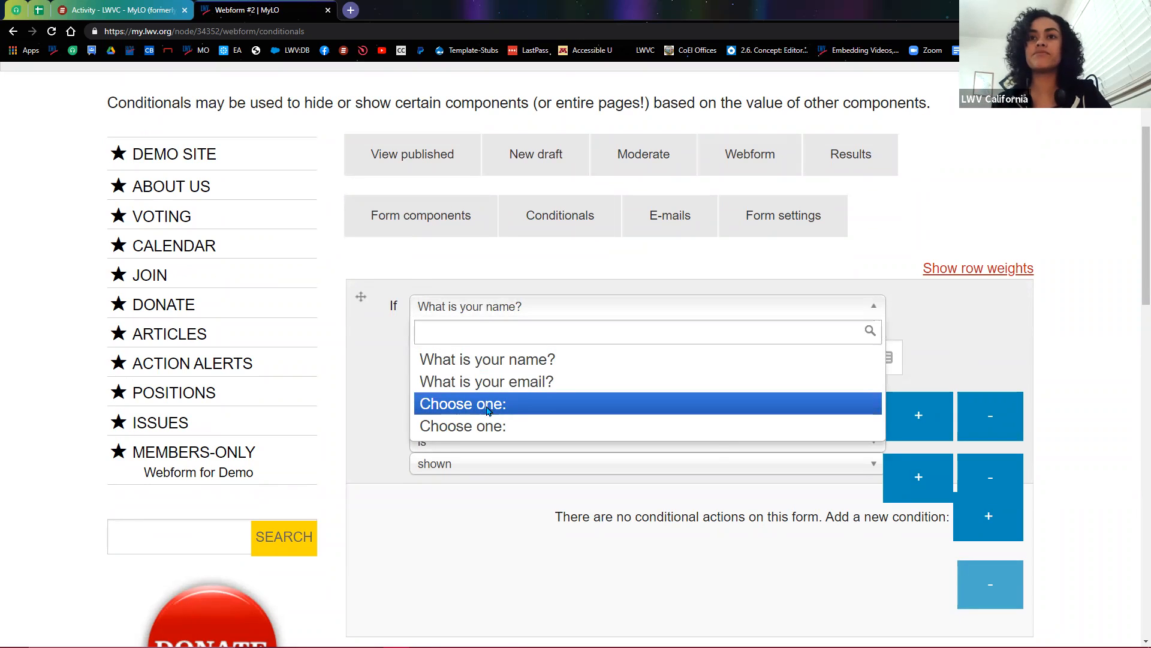
pyautogui.click(487, 404)
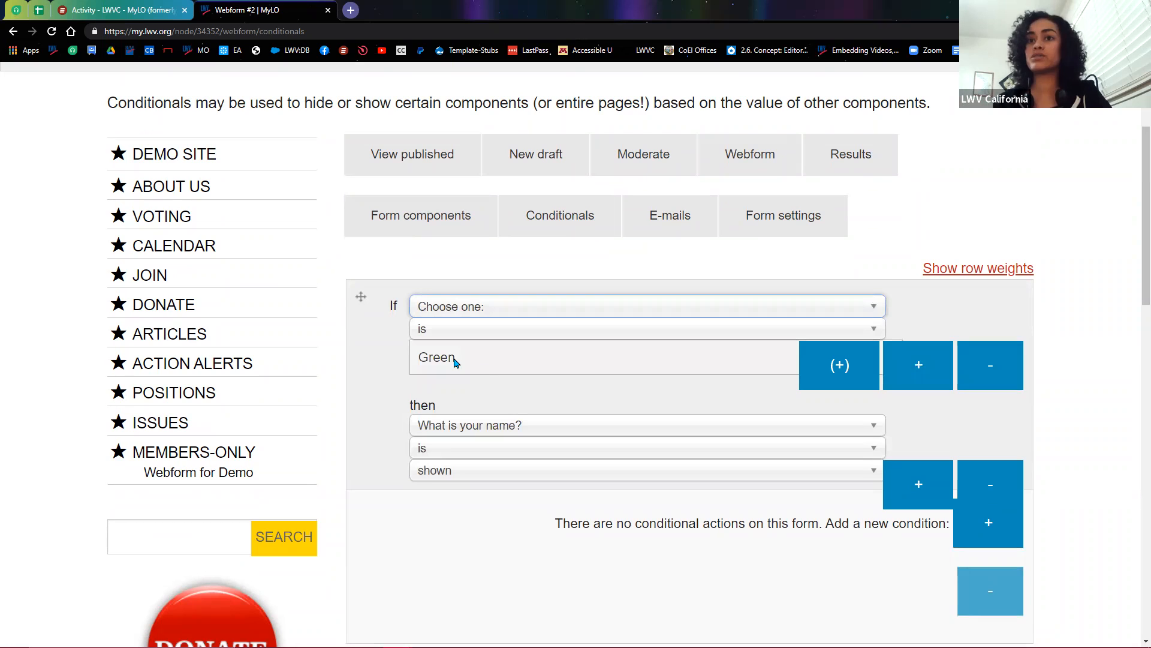
pyautogui.click(488, 367)
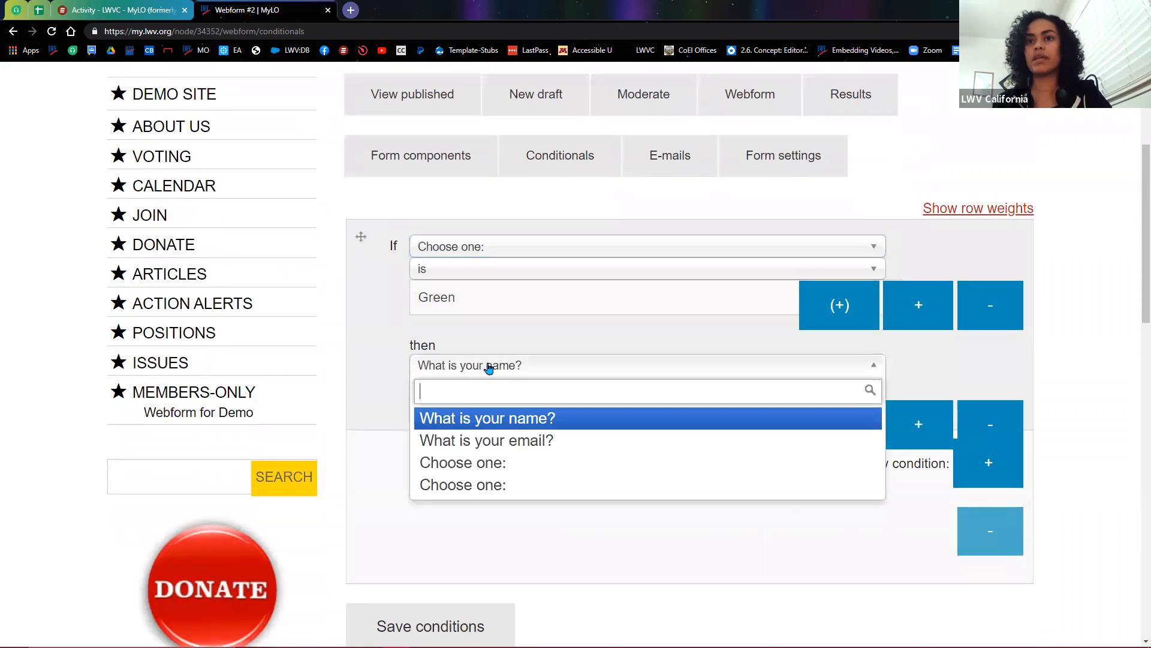
pyautogui.click(490, 493)
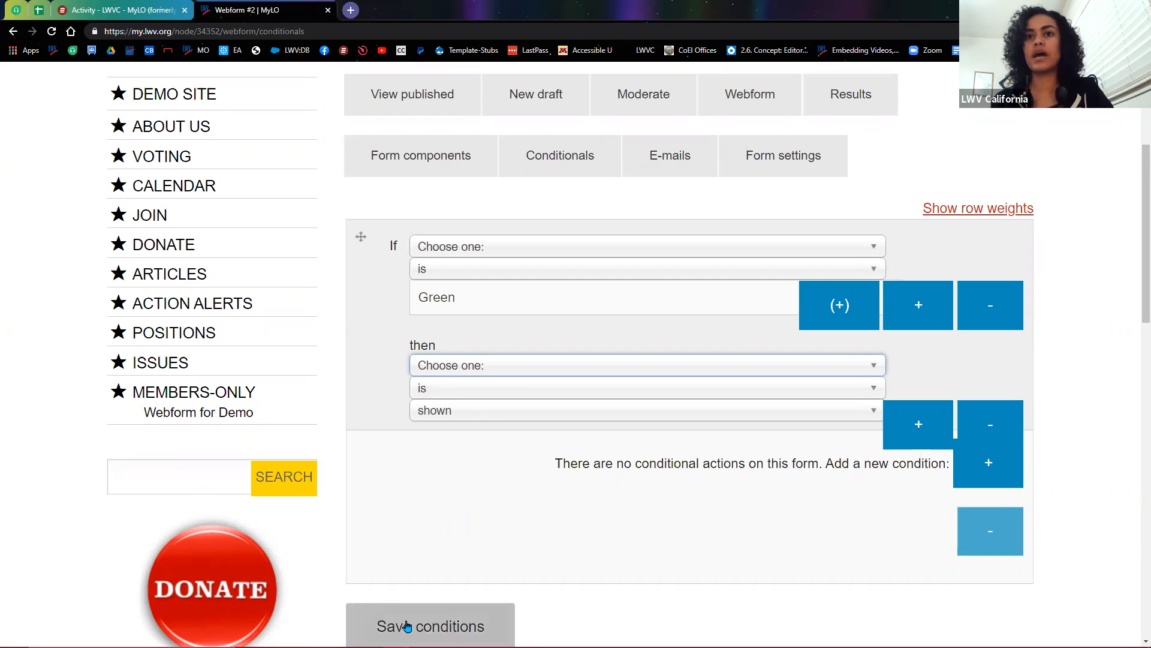
pyautogui.click(436, 628)
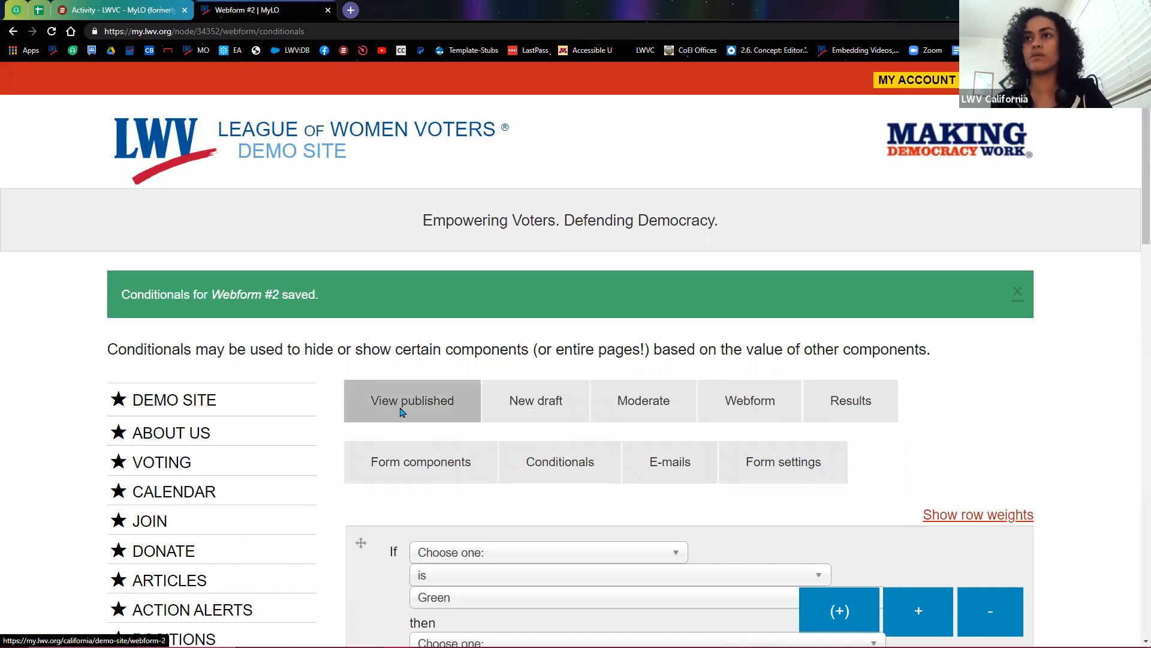
# Step: On the published Webform #2, pick Green and check that the second Choose one: field appears
pyautogui.click(399, 413)
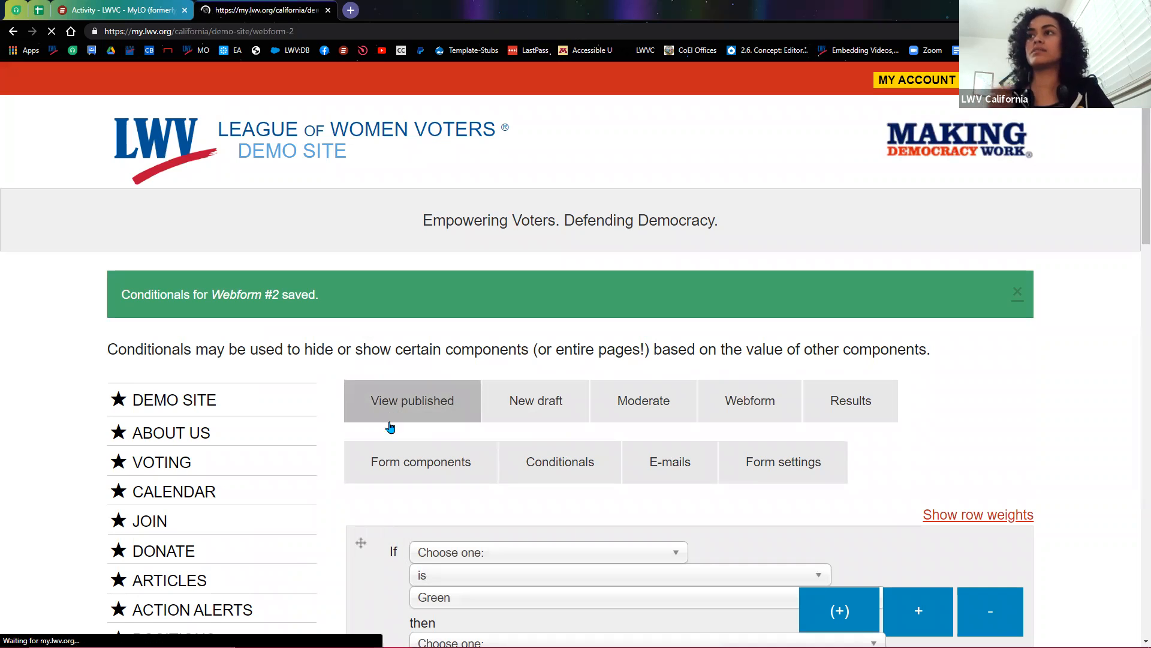
pyautogui.scroll(-8, 353, 519)
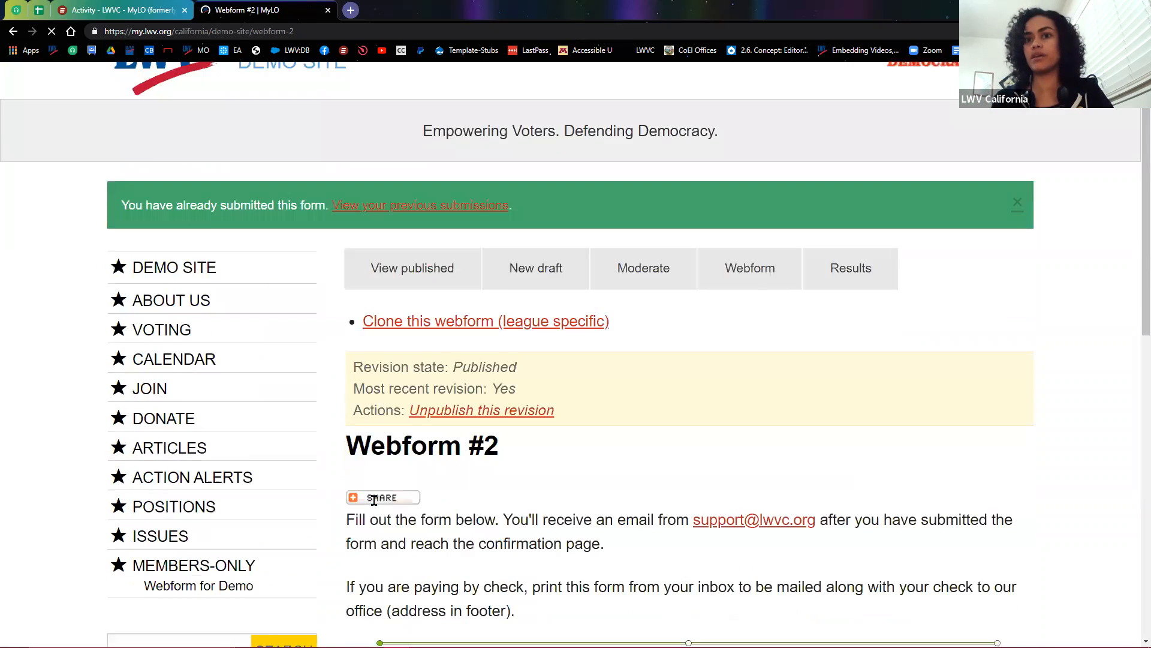
pyautogui.scroll(-2, 365, 501)
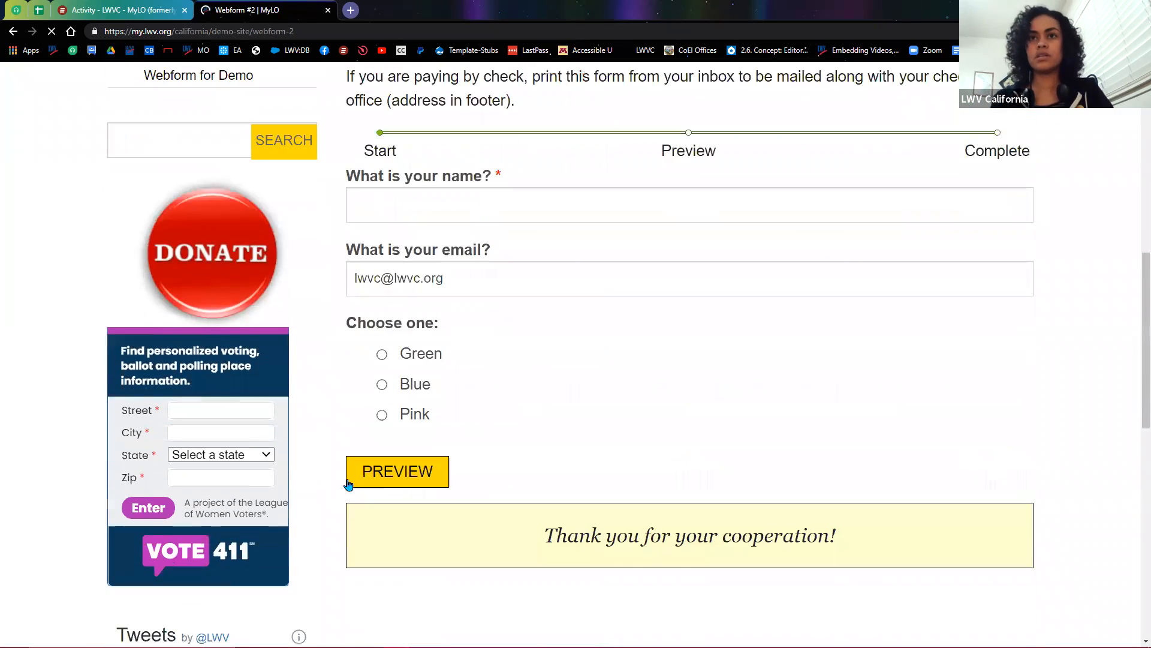
pyautogui.click(382, 354)
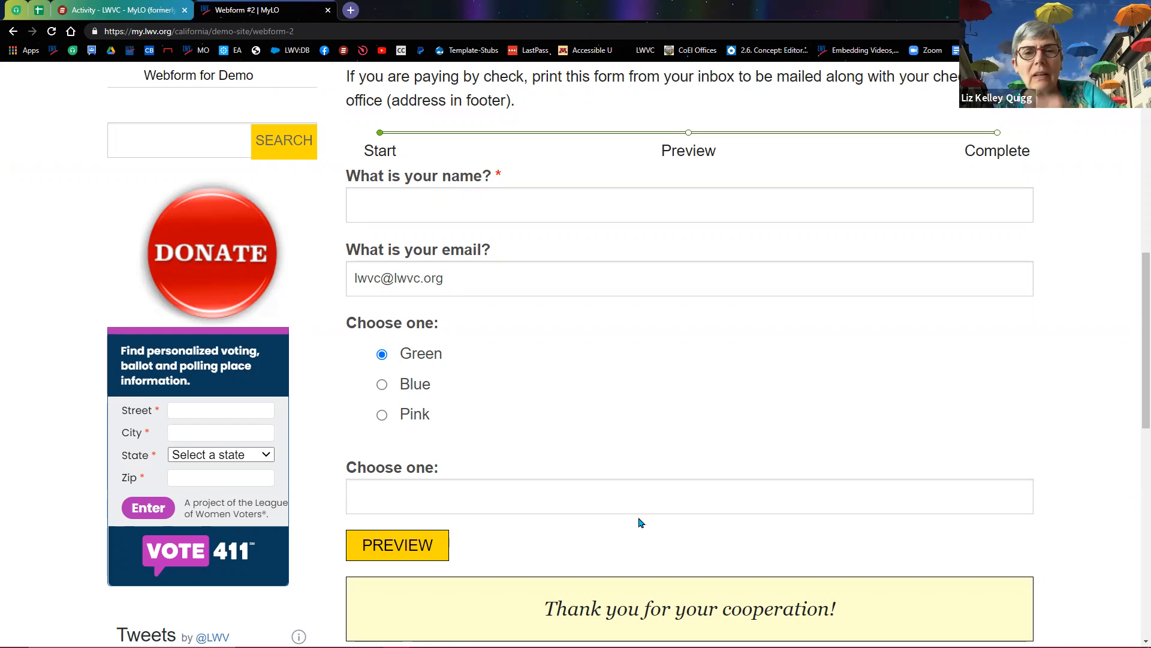
pyautogui.scroll(4, 646, 529)
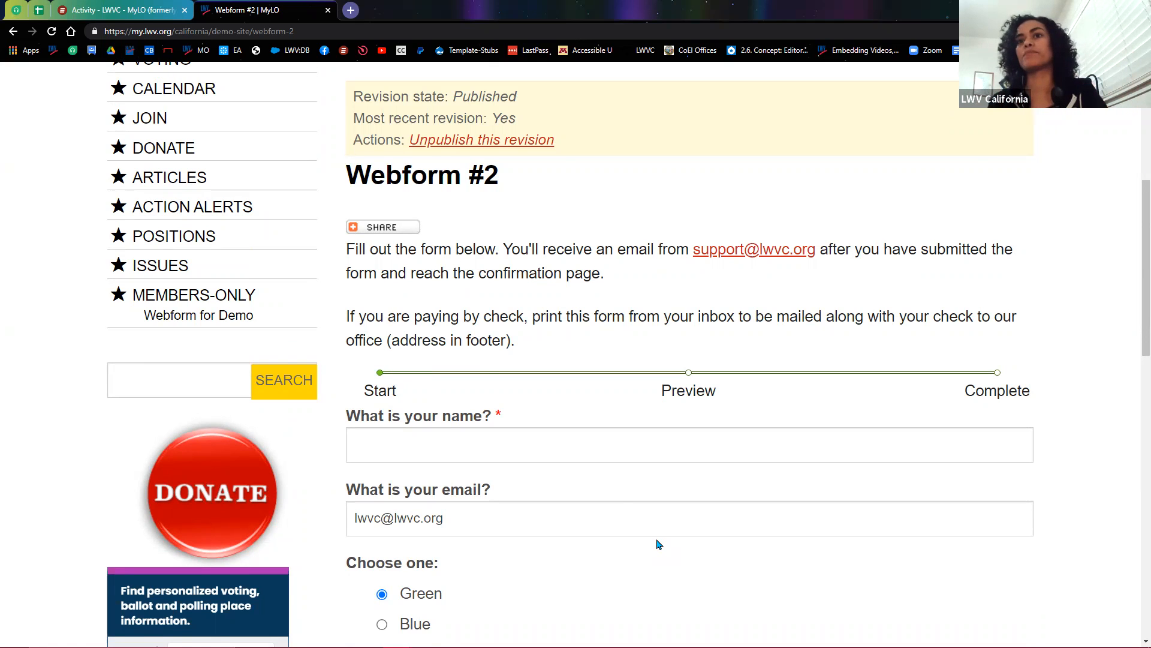
pyautogui.scroll(-3, 612, 506)
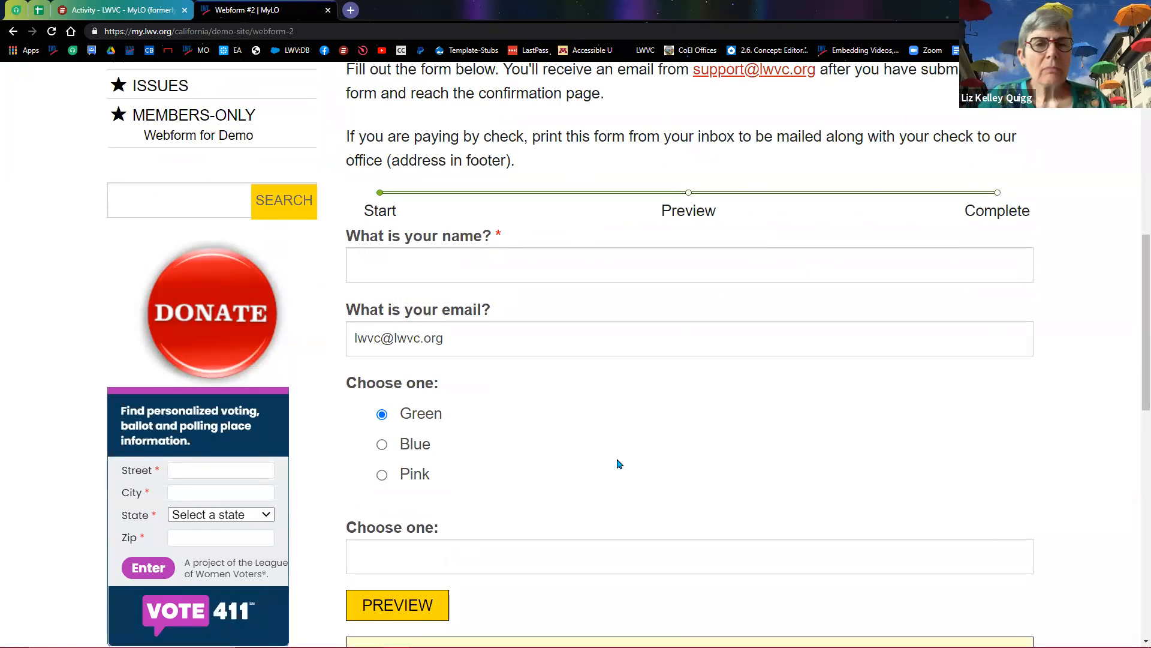
pyautogui.scroll(8, 706, 424)
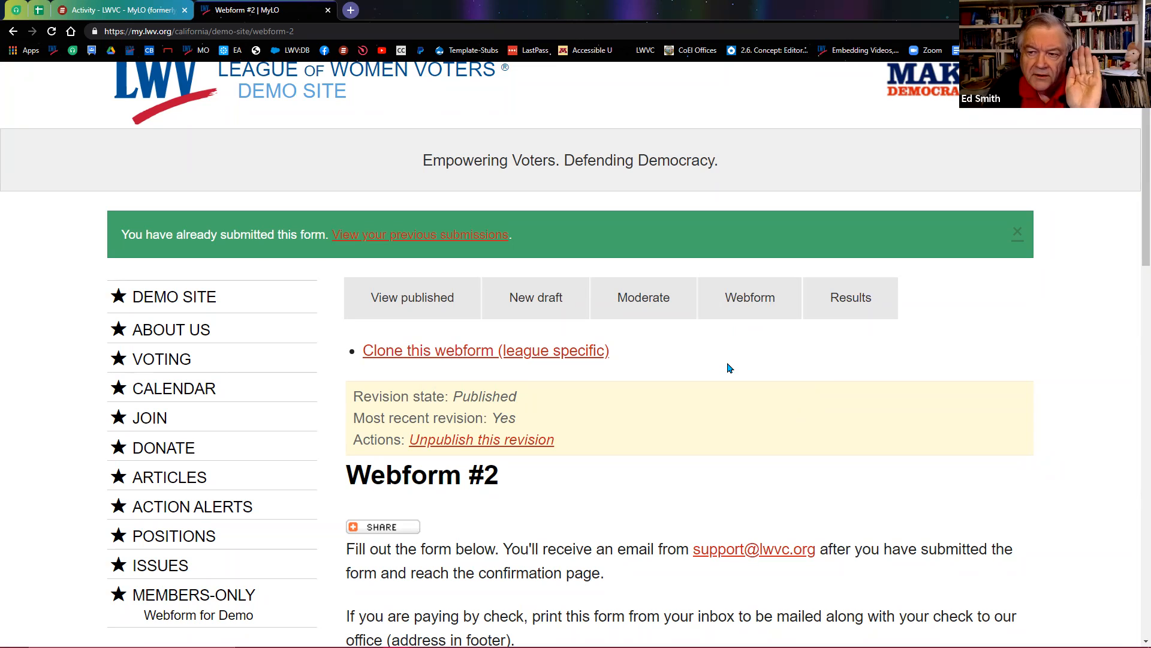
pyautogui.scroll(-5, 729, 367)
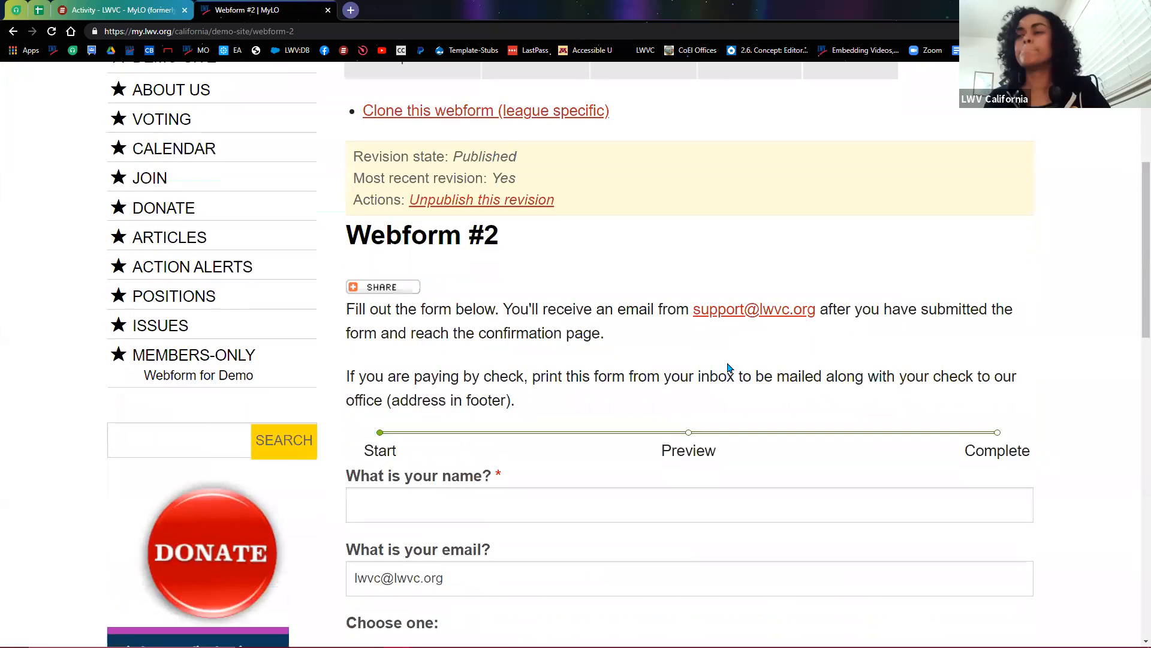
pyautogui.scroll(4, 729, 382)
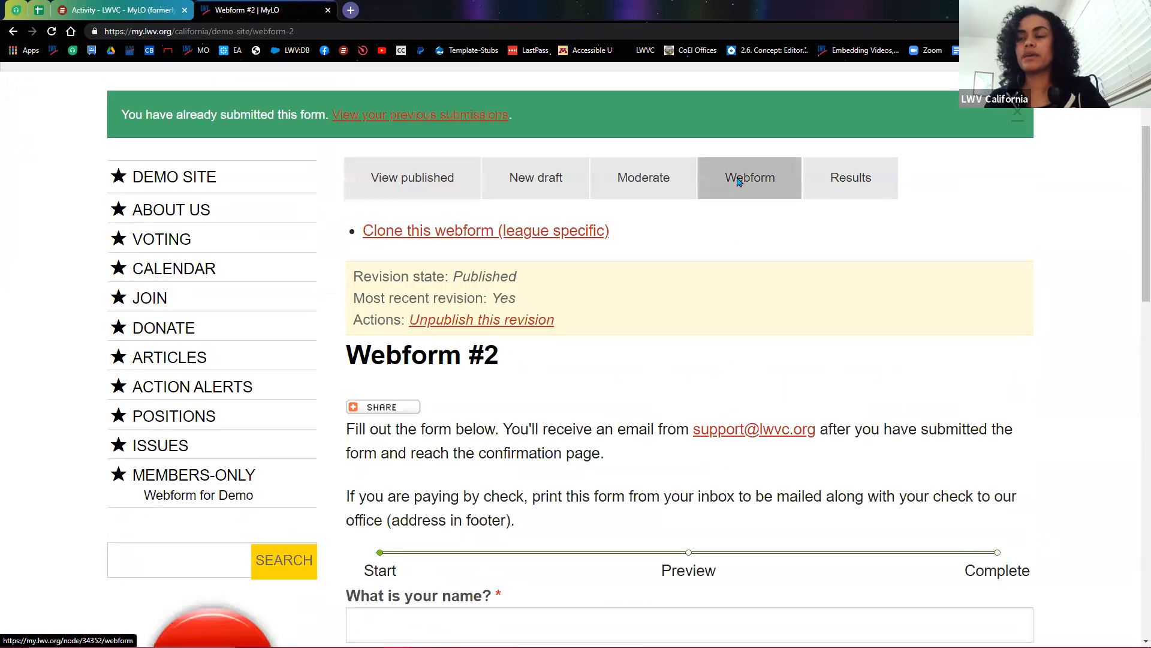
# Step: Edit the Choose one: select component and enable Multiple values
pyautogui.click(742, 182)
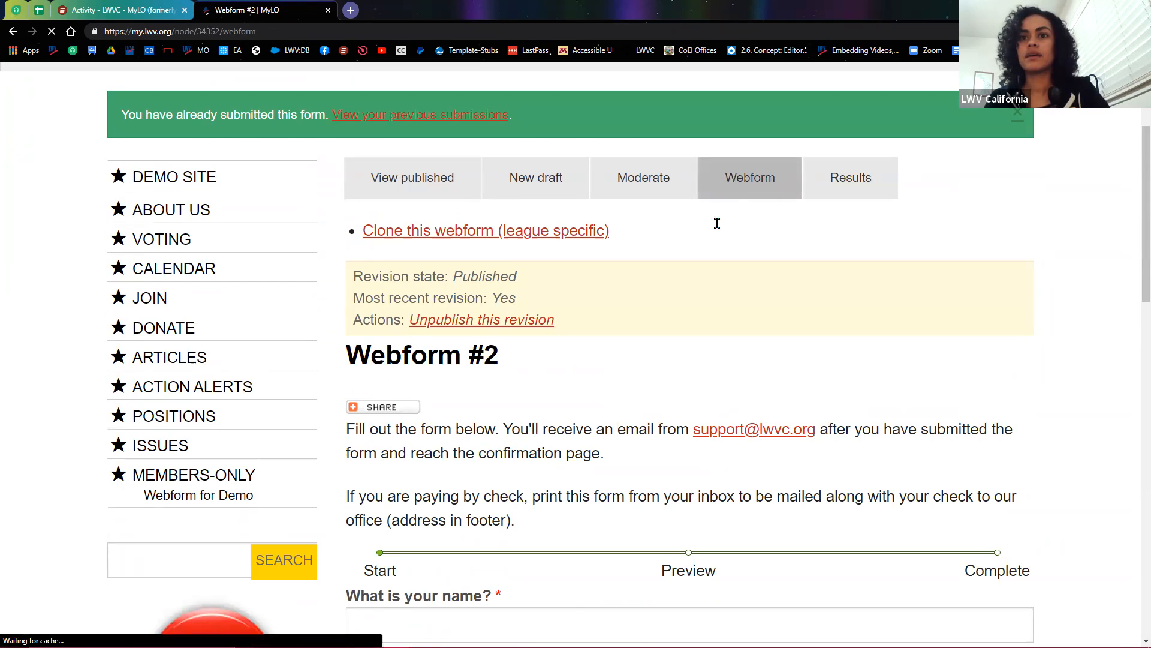
pyautogui.scroll(-5, 573, 392)
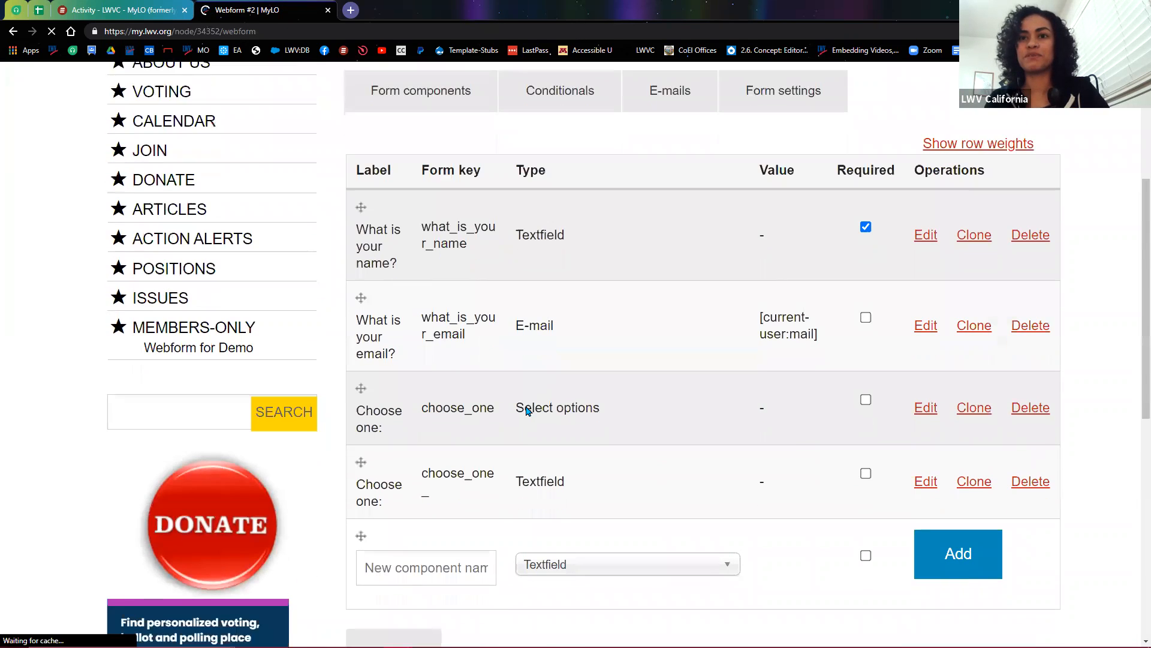
pyautogui.click(925, 372)
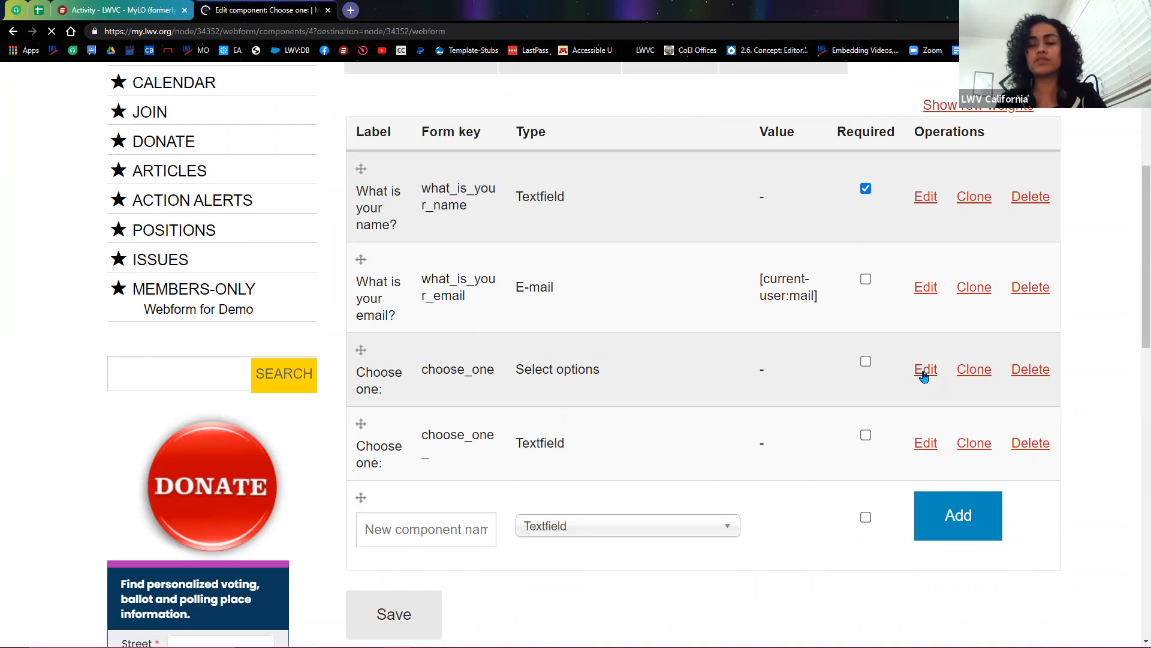
pyautogui.scroll(-5, 857, 416)
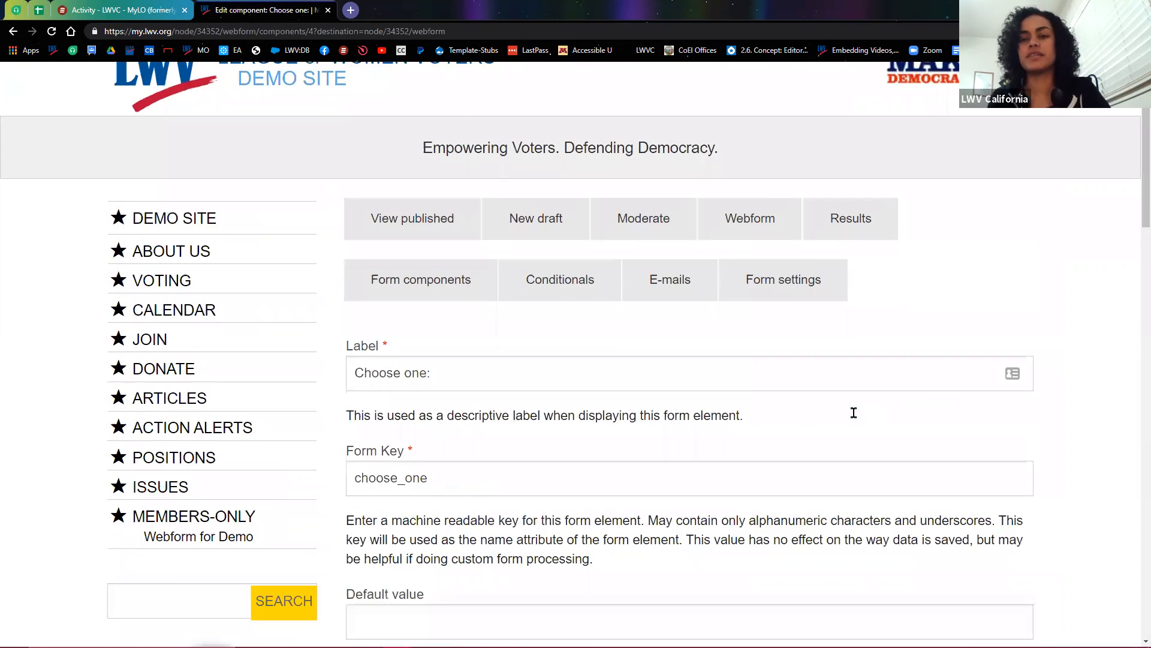
pyautogui.scroll(-2, 678, 446)
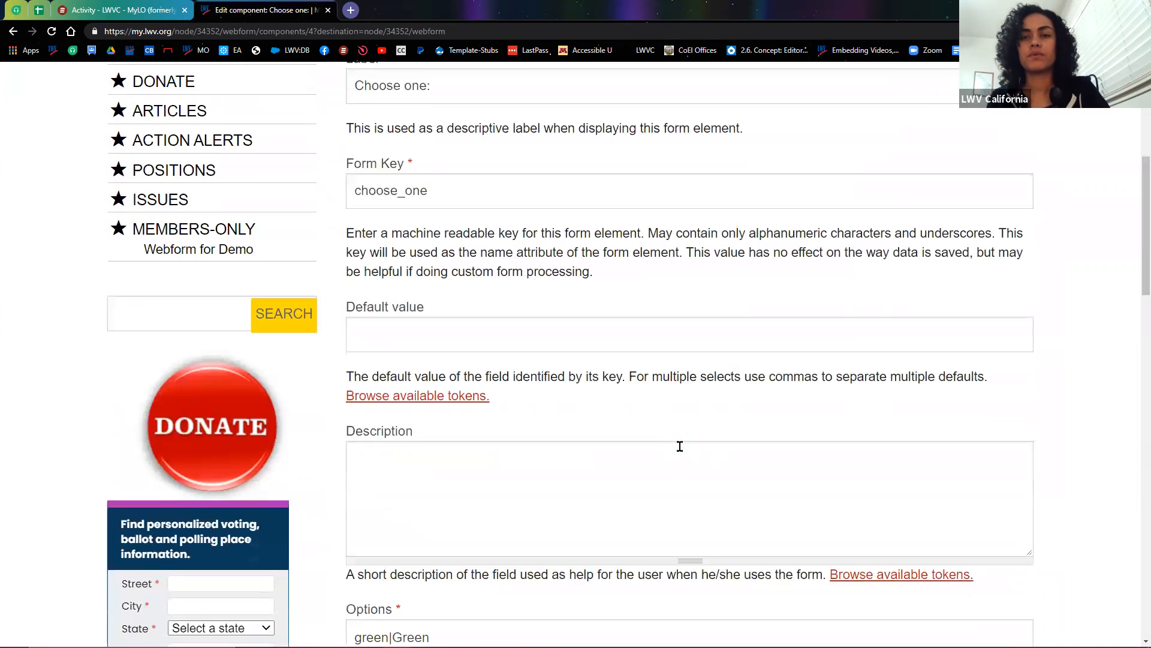
pyautogui.scroll(-3, 666, 450)
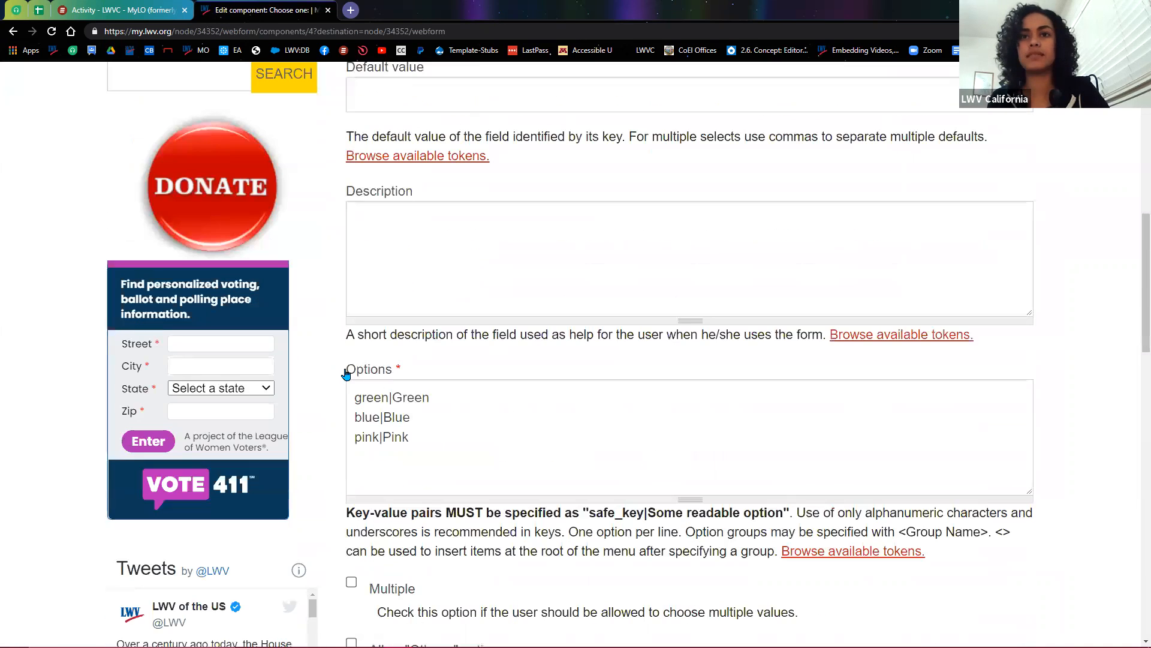
pyautogui.scroll(-2, 395, 431)
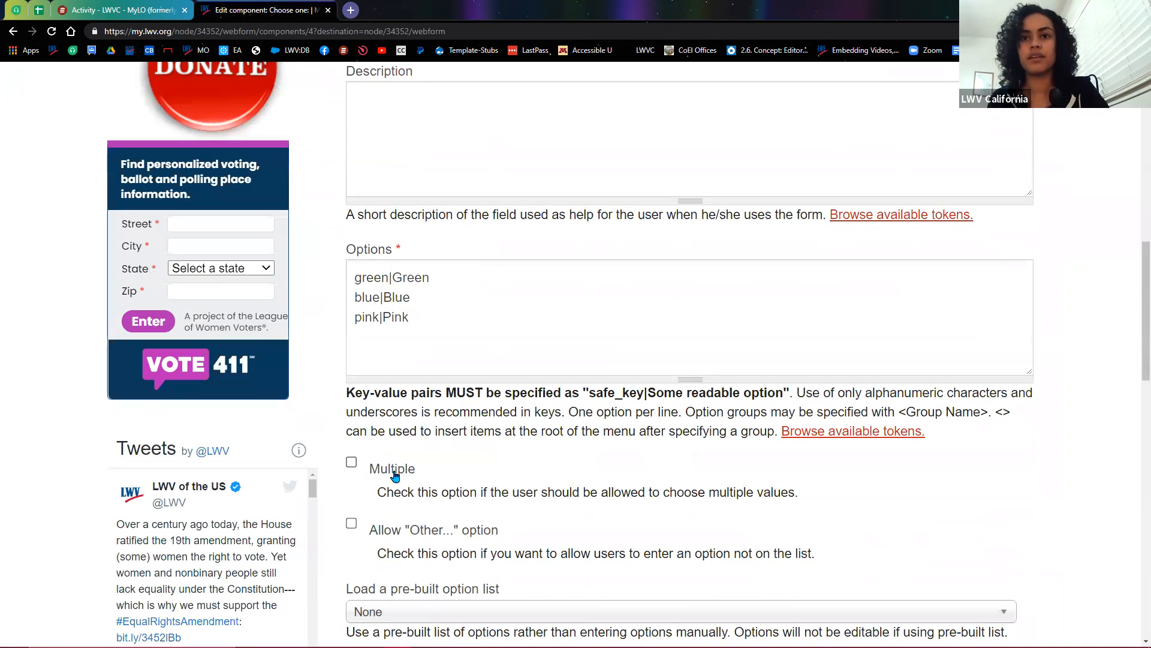
pyautogui.click(398, 474)
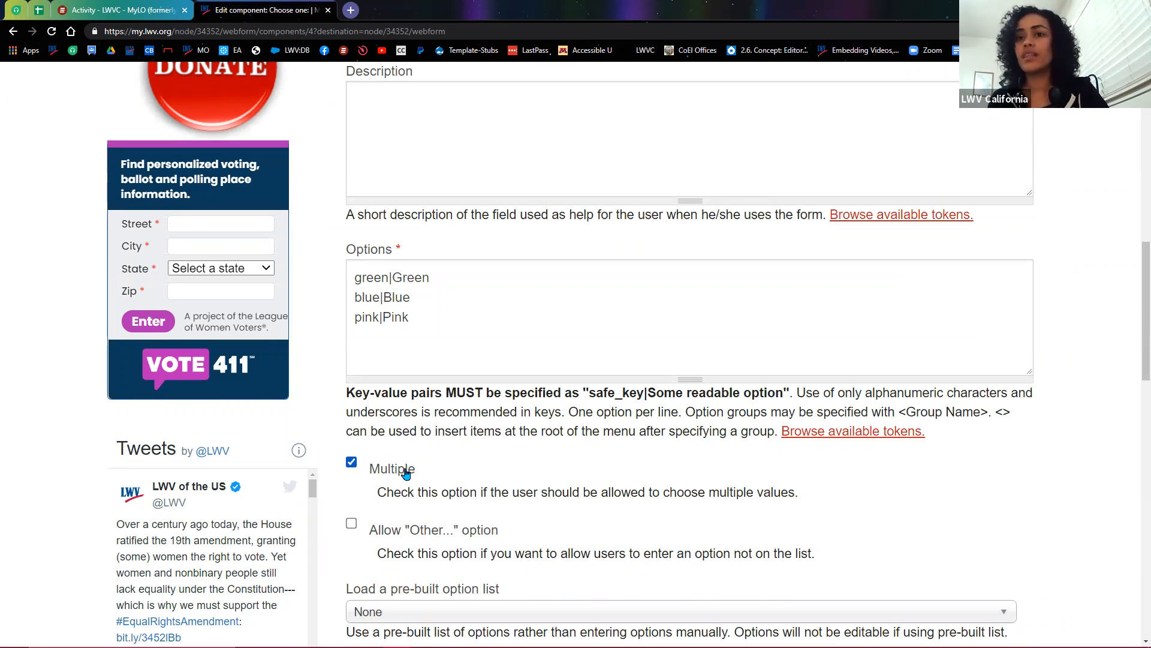
# Step: Turn Allow "Other..." on and back off, then check the pre-built option lists
pyautogui.scroll(-1, 411, 471)
pyautogui.click(393, 472)
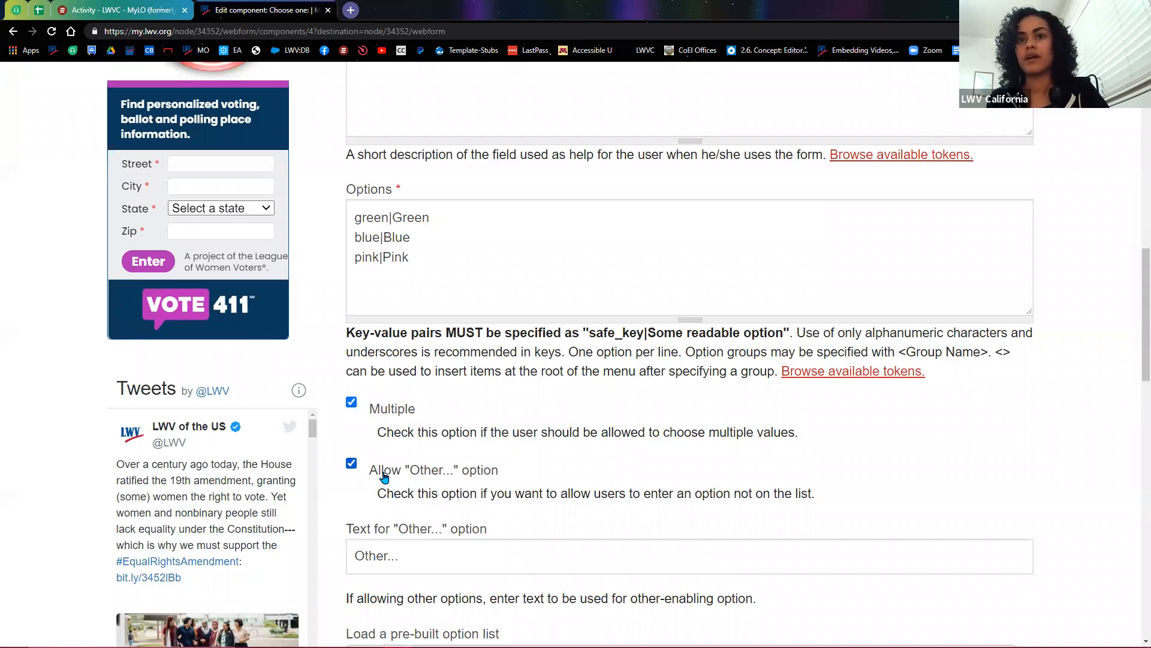
pyautogui.click(384, 476)
pyautogui.scroll(-1, 385, 476)
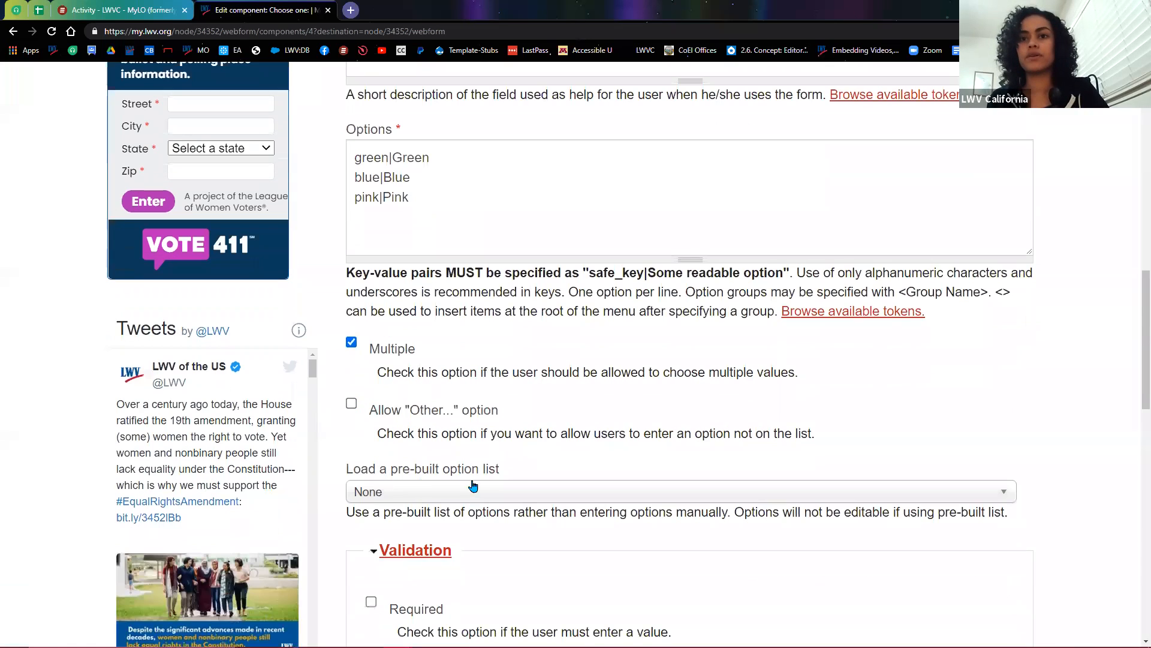
pyautogui.scroll(-1, 515, 439)
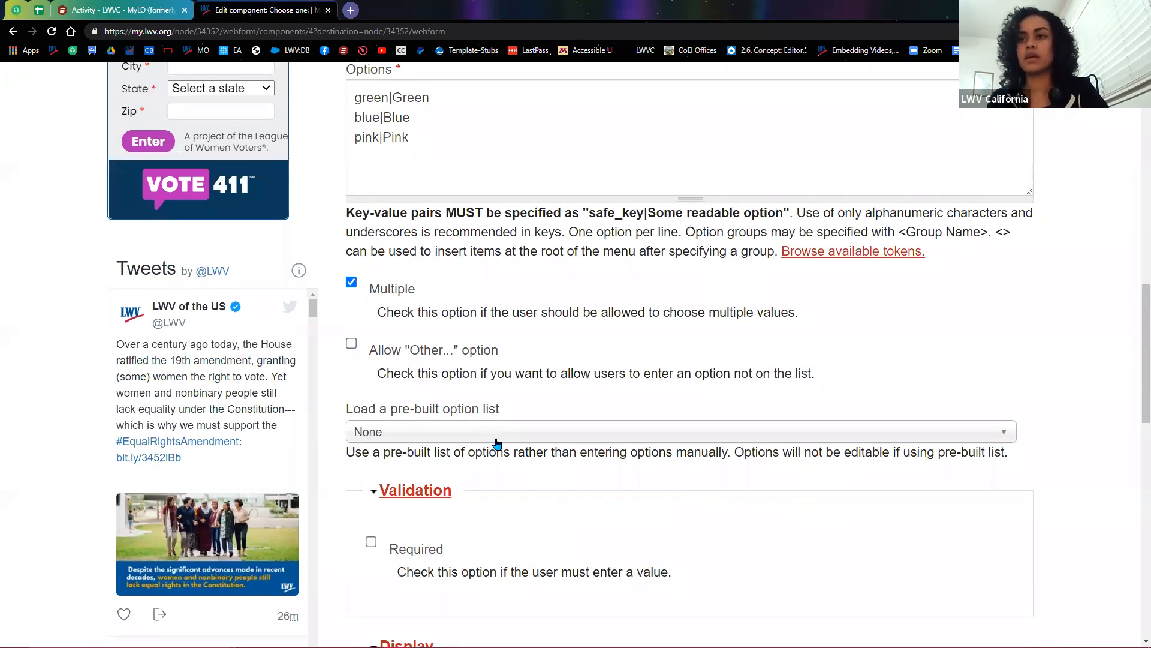
pyautogui.click(496, 443)
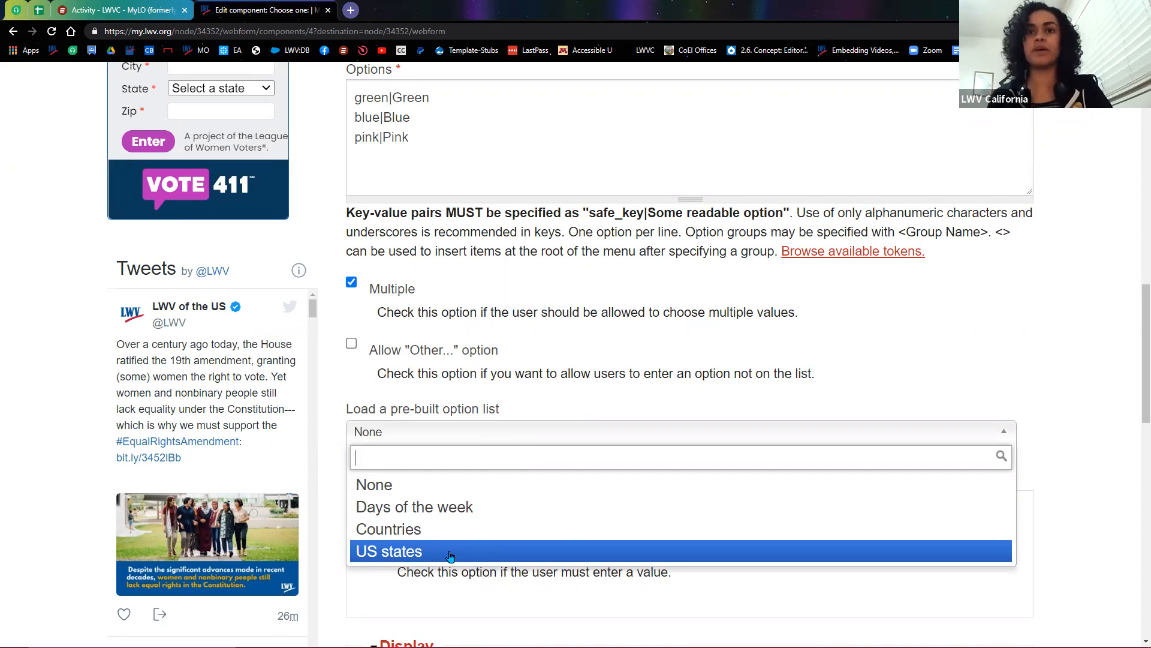
pyautogui.click(1002, 438)
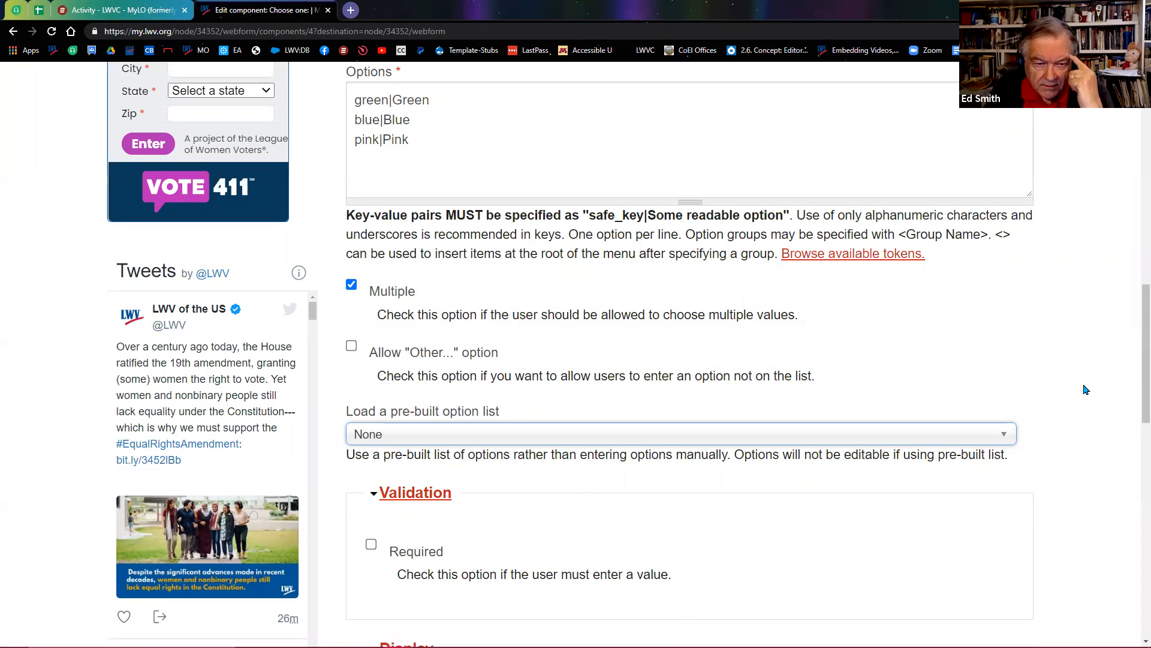
pyautogui.scroll(2, 1084, 390)
pyautogui.moveTo(387, 220); pyautogui.dragTo(350, 221)
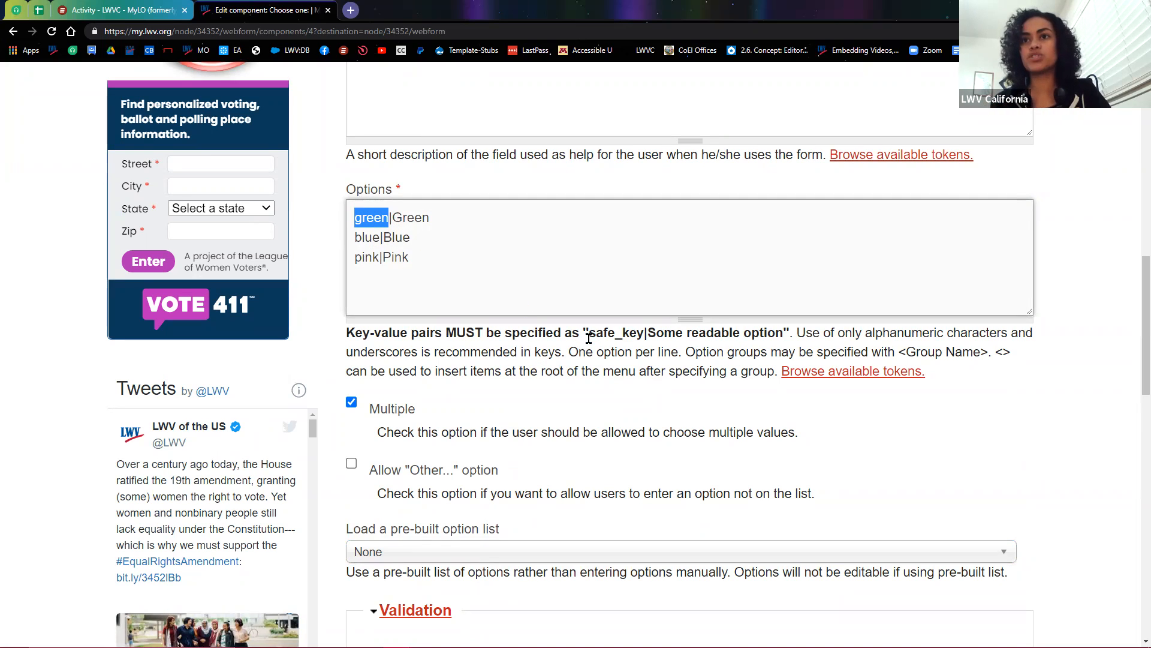
pyautogui.moveTo(590, 334); pyautogui.dragTo(644, 334)
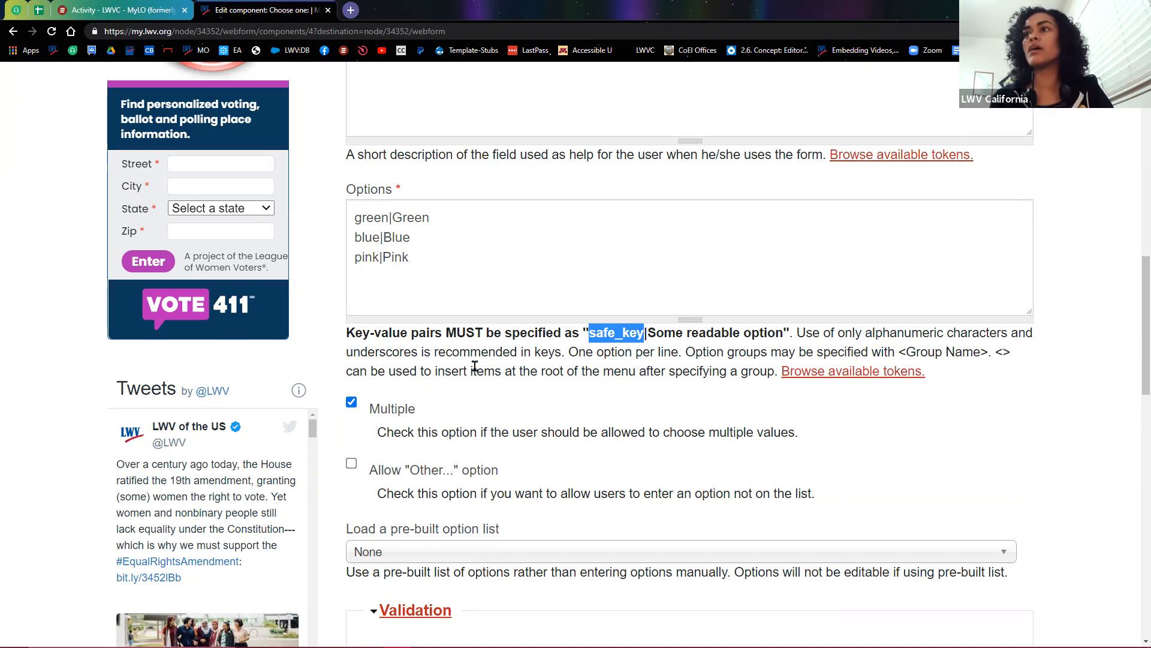
pyautogui.scroll(1, 909, 475)
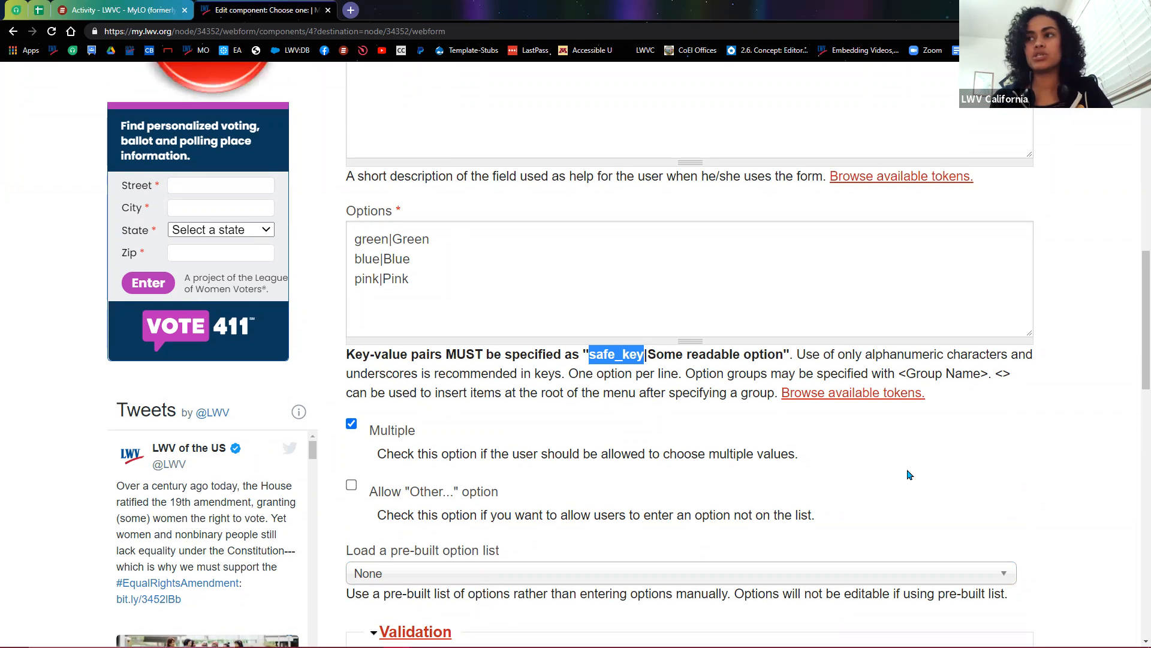
pyautogui.scroll(5, 1003, 504)
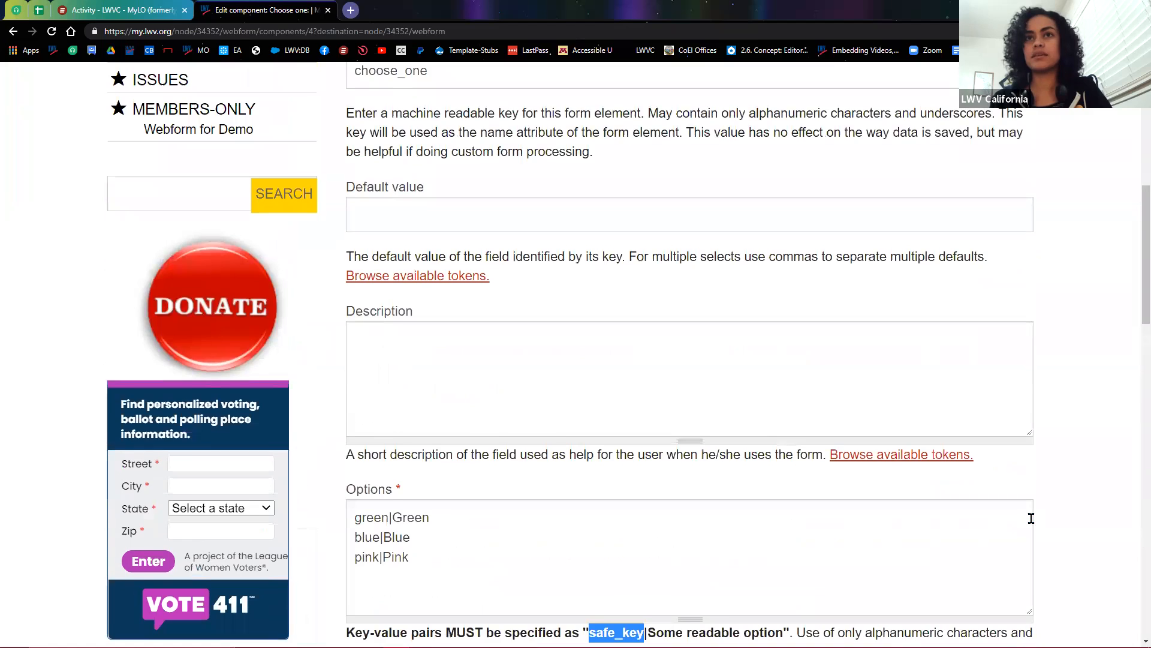
pyautogui.scroll(1, 1031, 519)
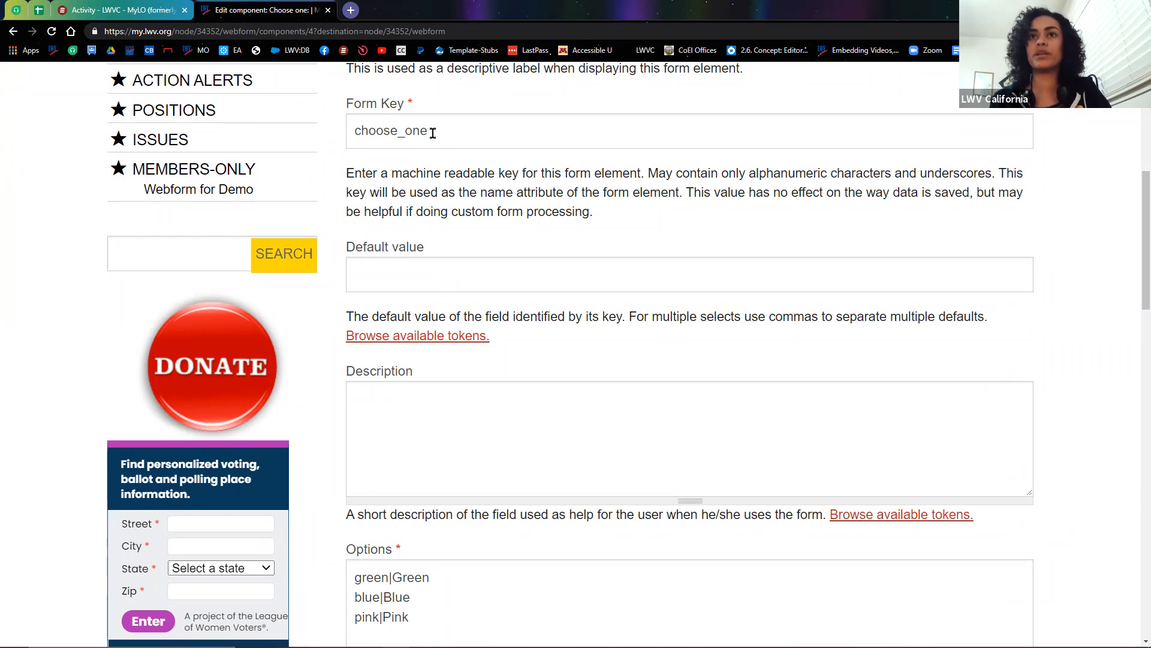
pyautogui.moveTo(431, 129); pyautogui.dragTo(335, 137)
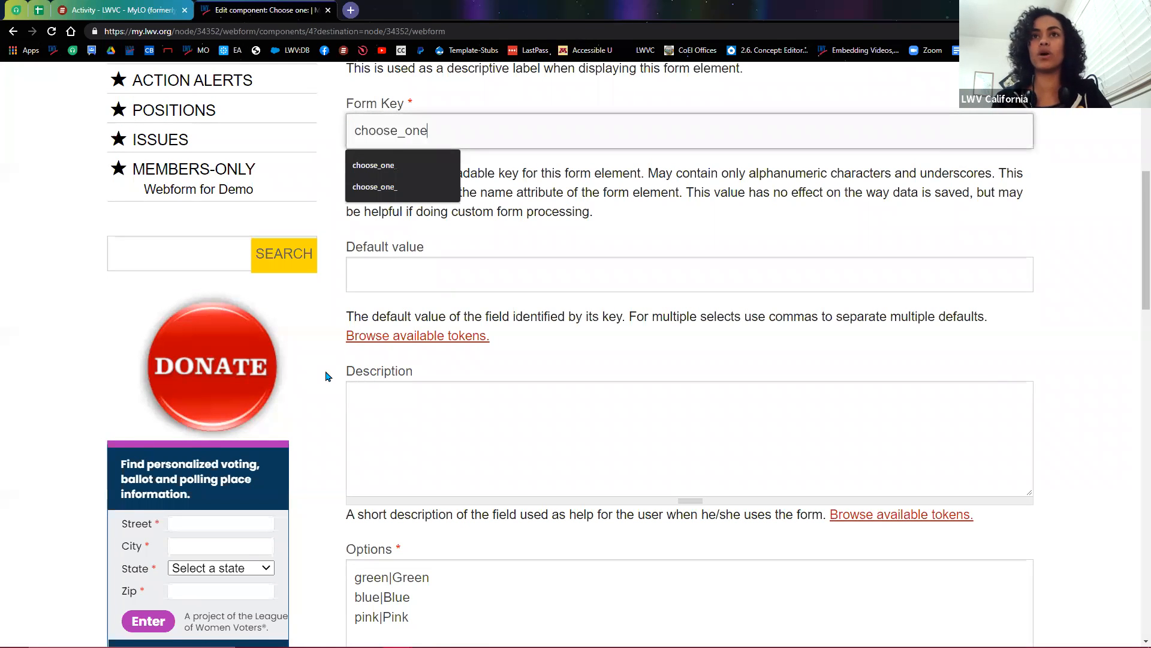
pyautogui.scroll(-4, 327, 372)
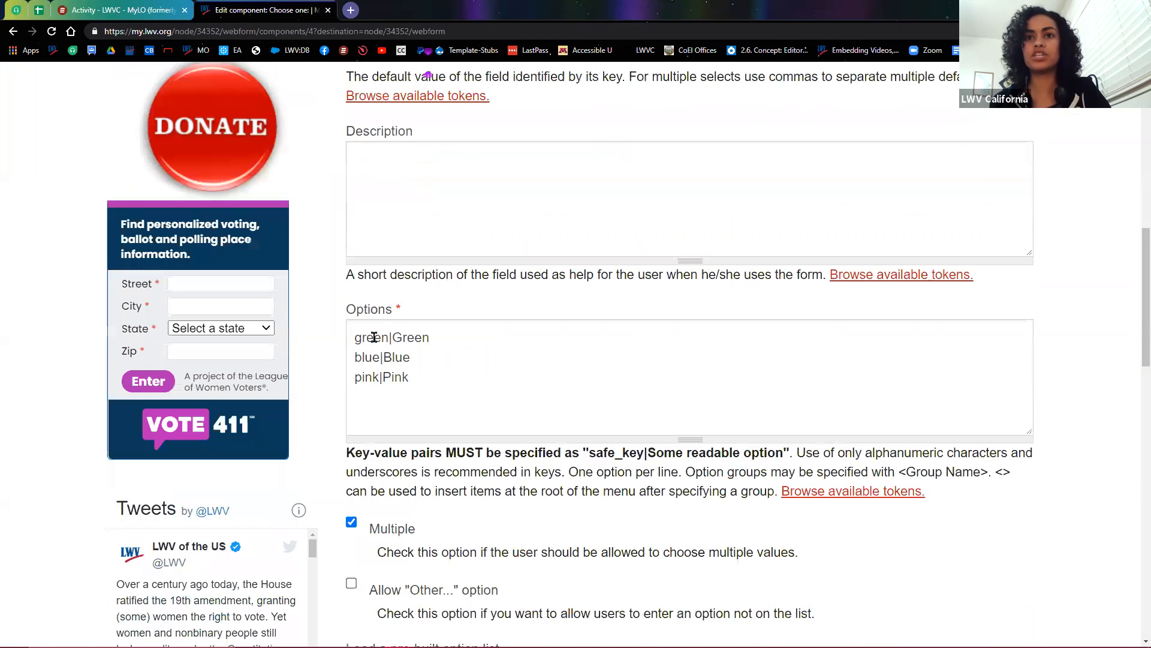
pyautogui.click(372, 339)
pyautogui.doubleClick(368, 339)
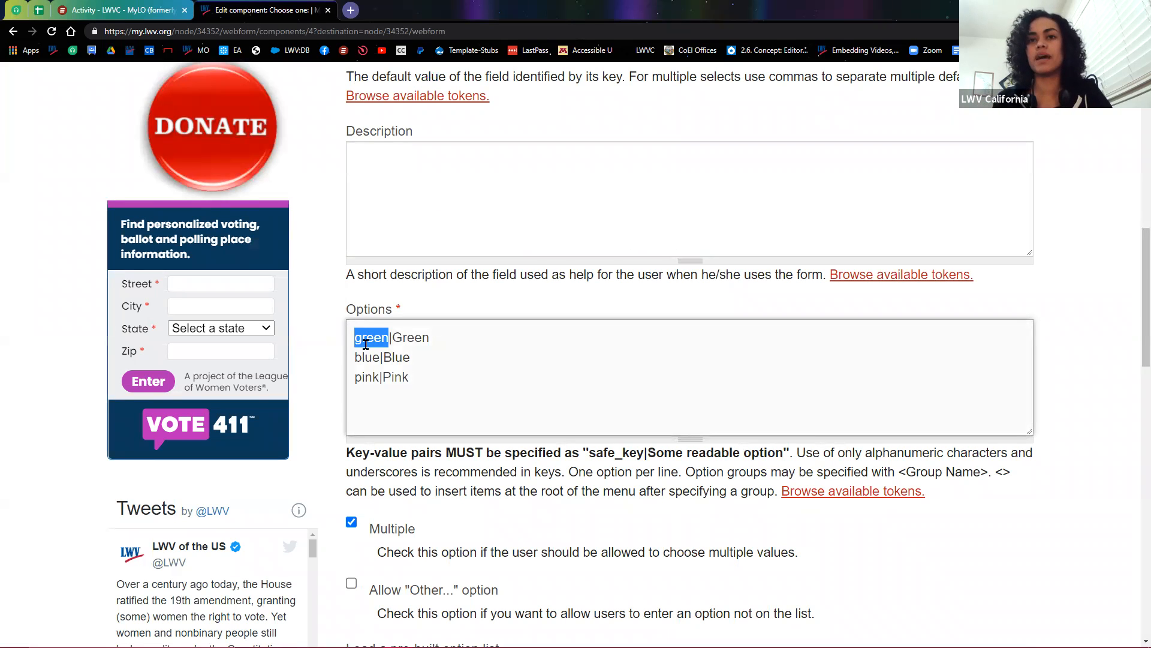
pyautogui.write('1')
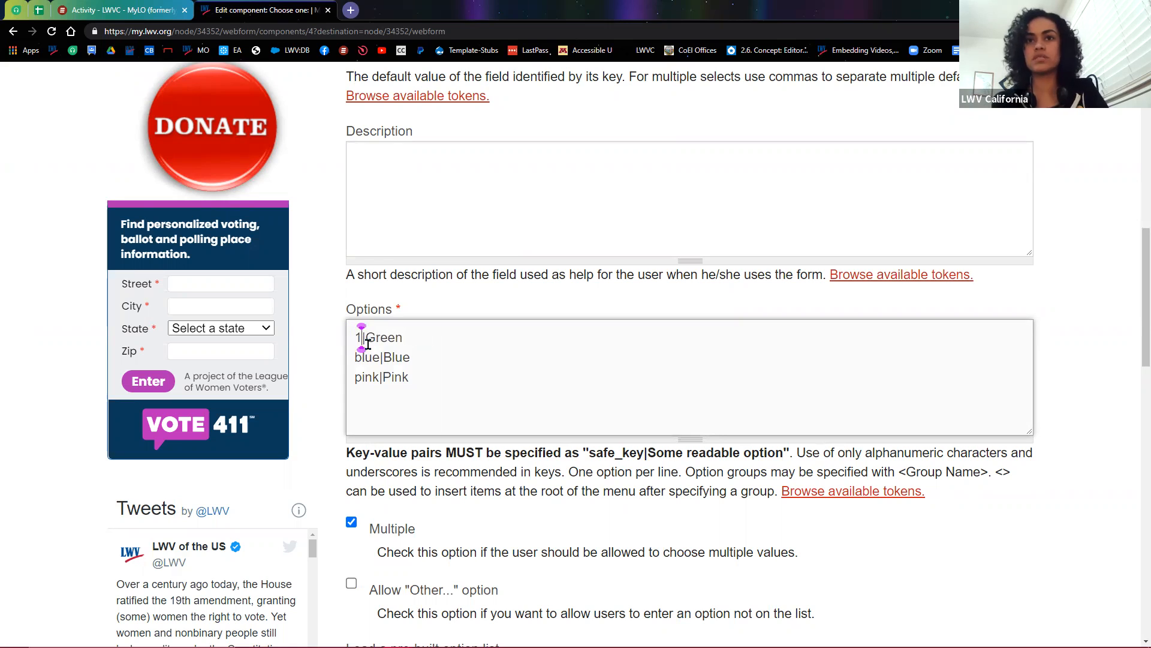
pyautogui.write('reen')
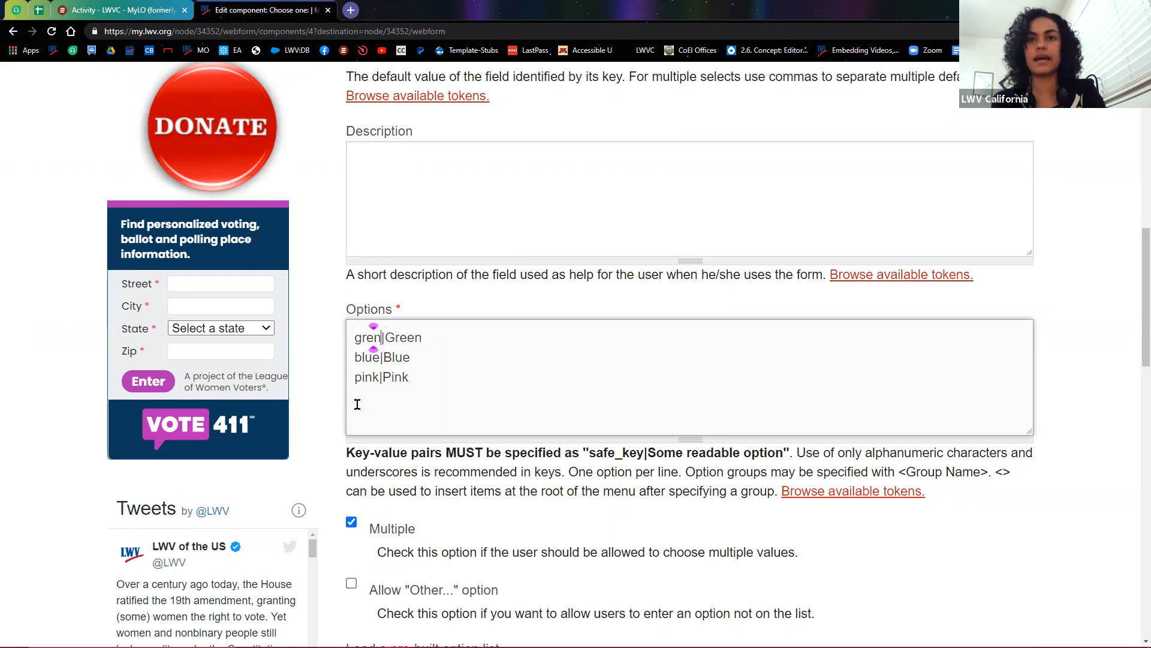
pyautogui.doubleClick(412, 335)
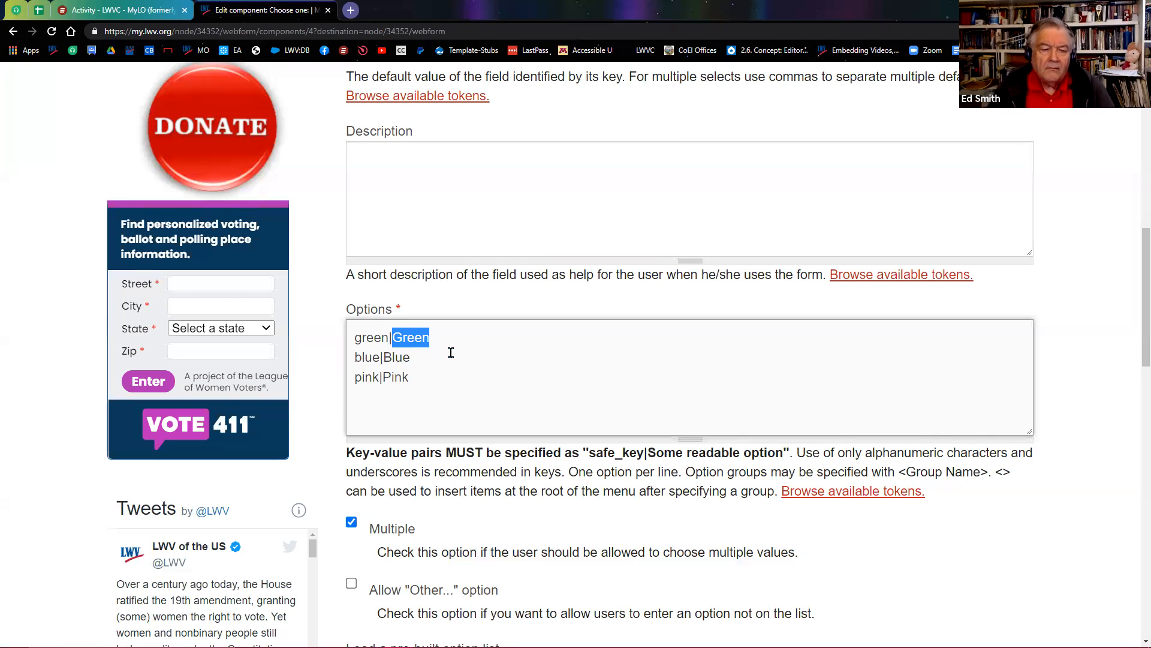
pyautogui.scroll(3, 378, 429)
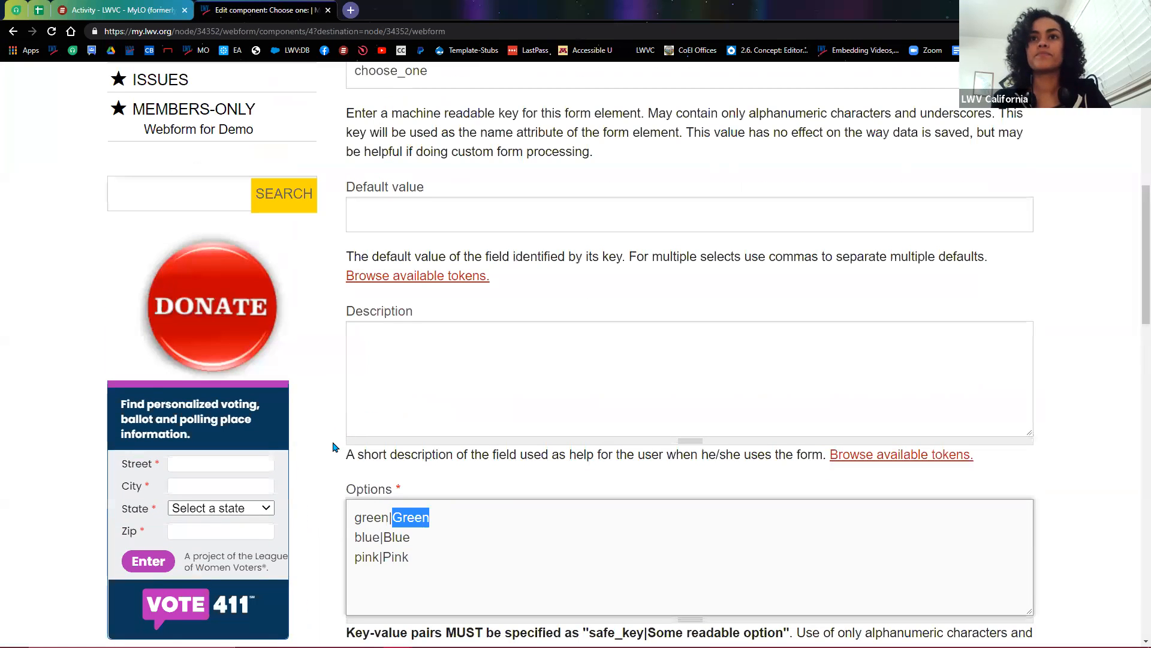
pyautogui.scroll(2, 334, 446)
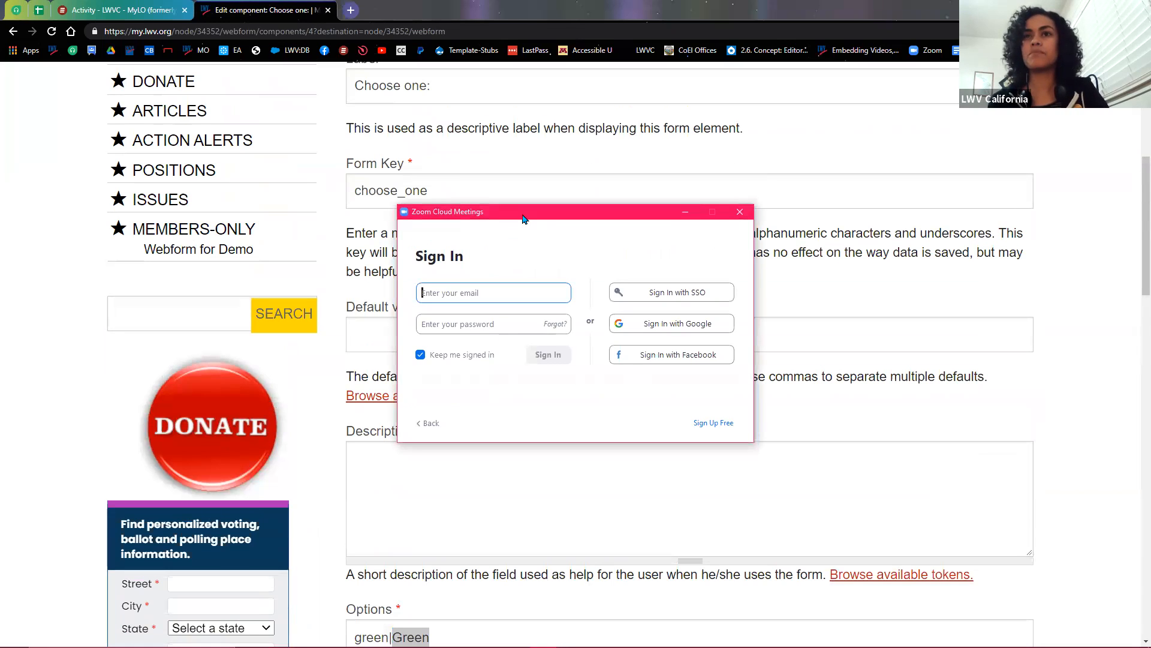
pyautogui.moveTo(522, 215); pyautogui.dragTo(0, 215)
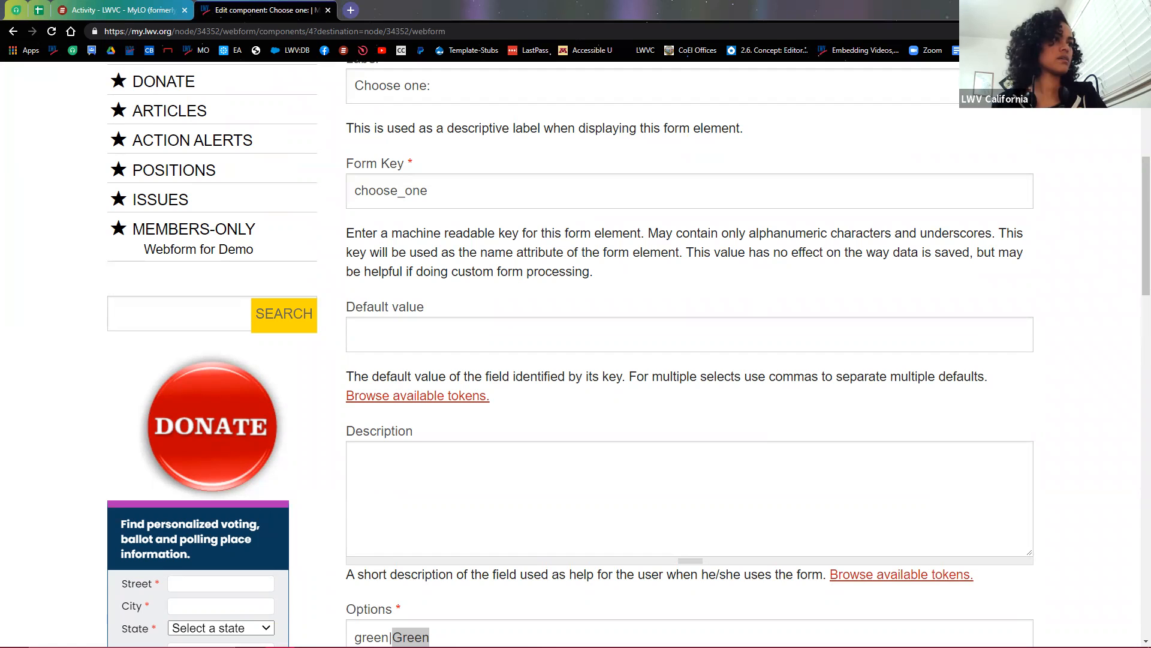
pyautogui.scroll(6, 402, 442)
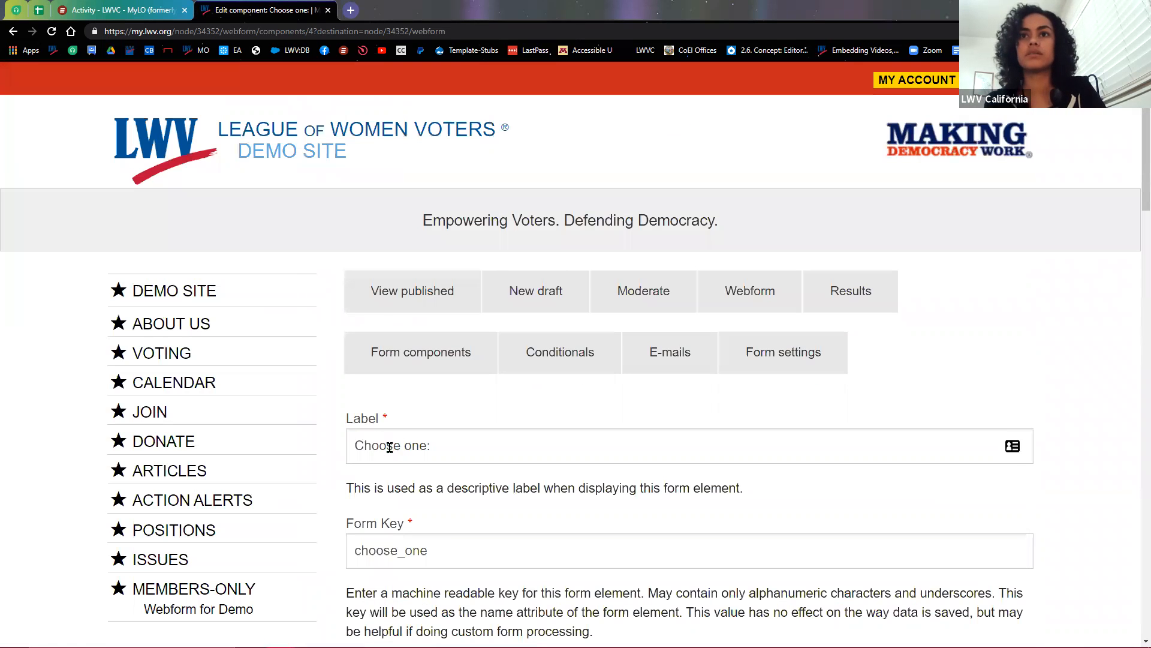
# Step: On the published form, autofill name and email and choose Green to reveal the extra field
pyautogui.click(408, 309)
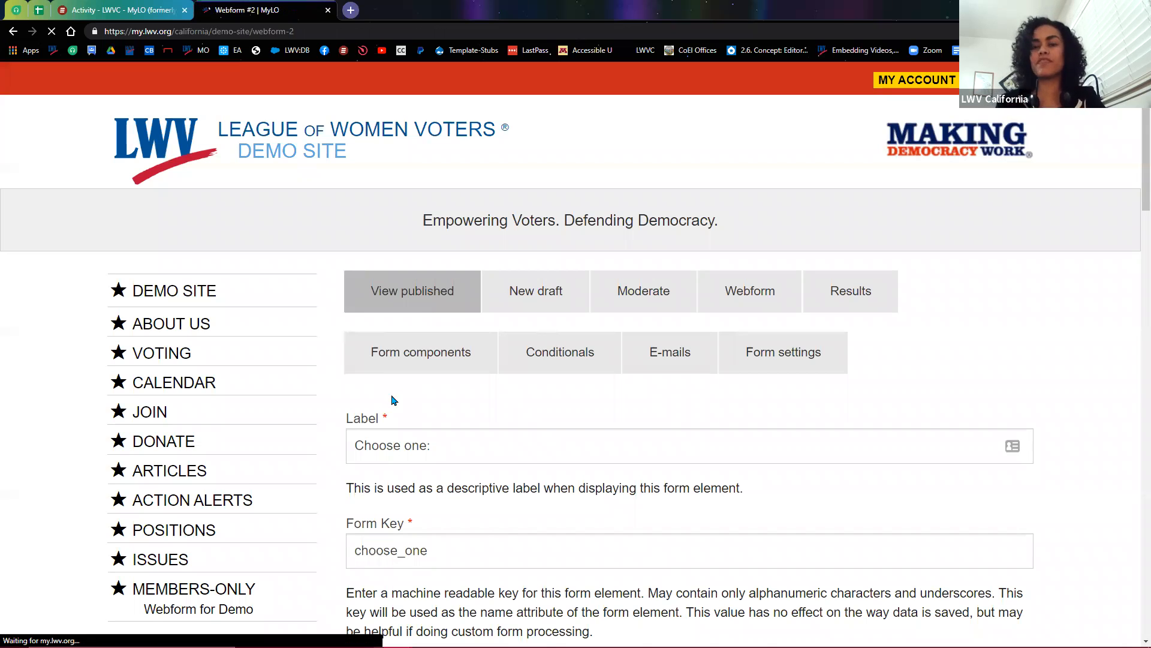
pyautogui.scroll(-5, 503, 396)
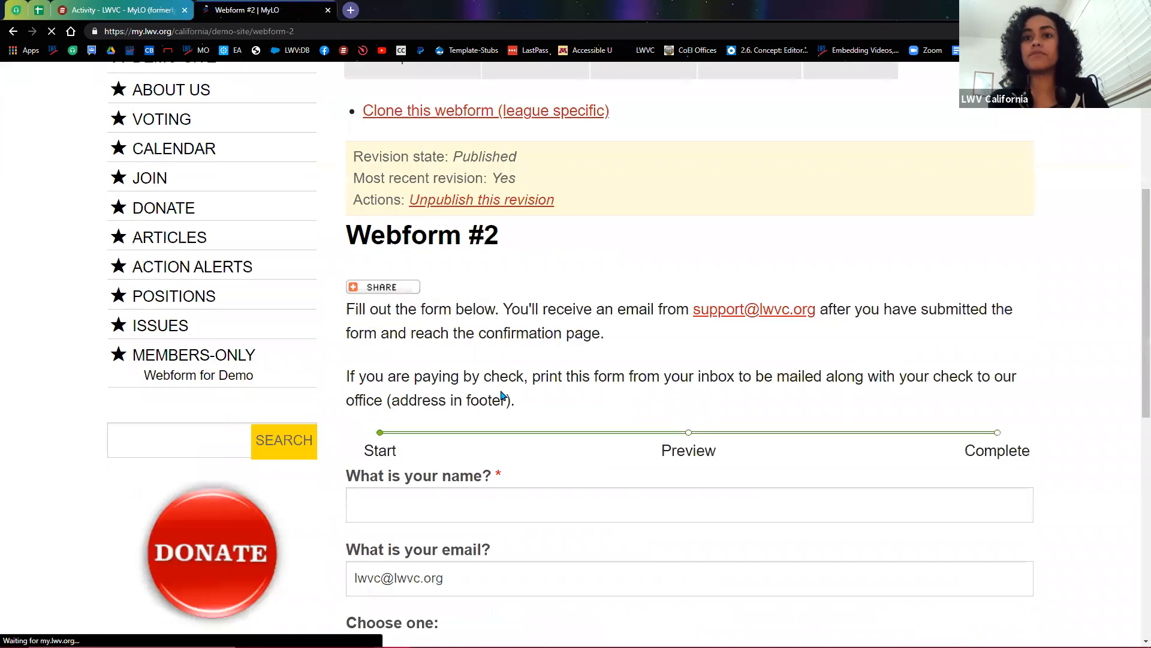
pyautogui.scroll(-5, 502, 396)
pyautogui.click(478, 206)
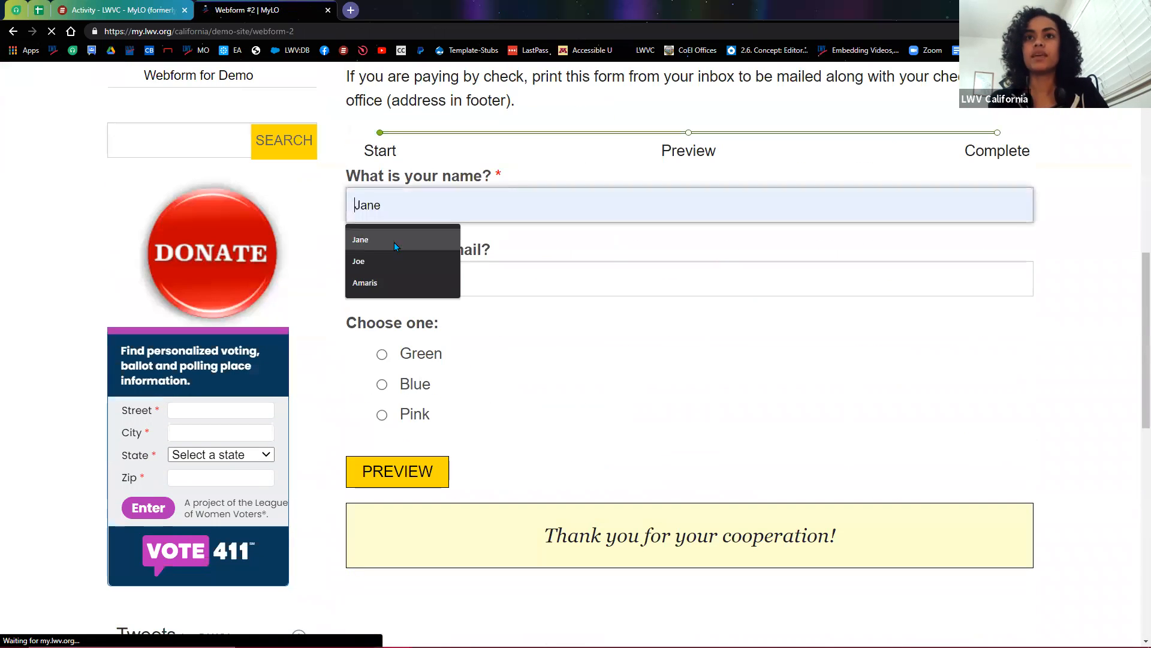
pyautogui.click(390, 284)
pyautogui.click(382, 385)
pyautogui.click(382, 355)
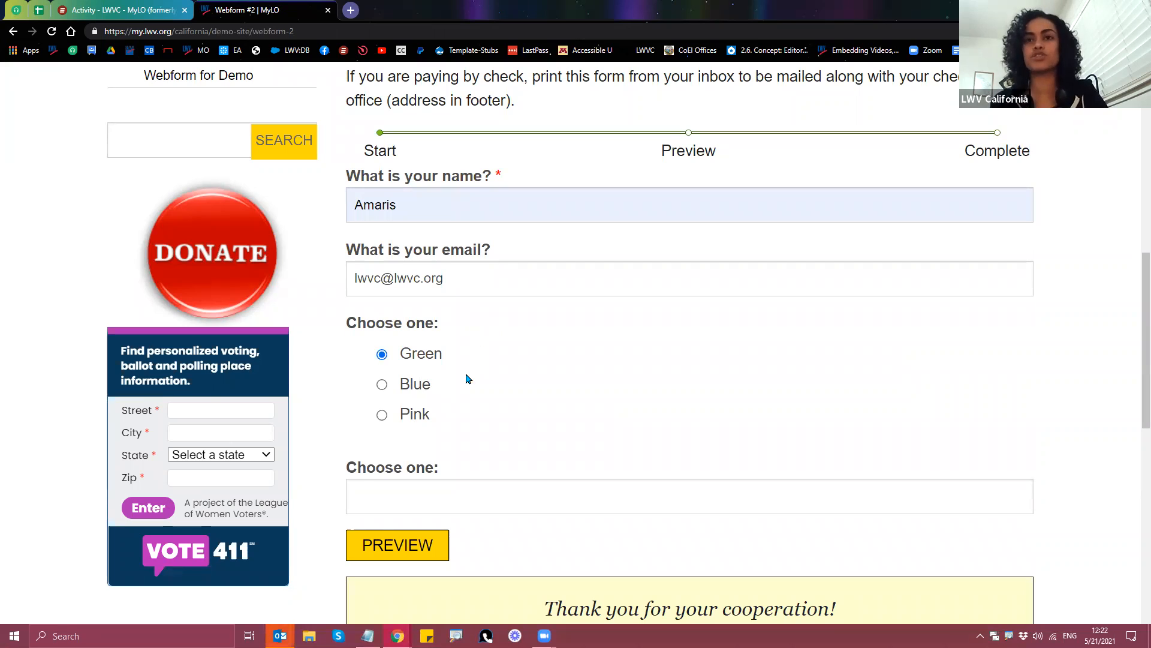
pyautogui.click(453, 502)
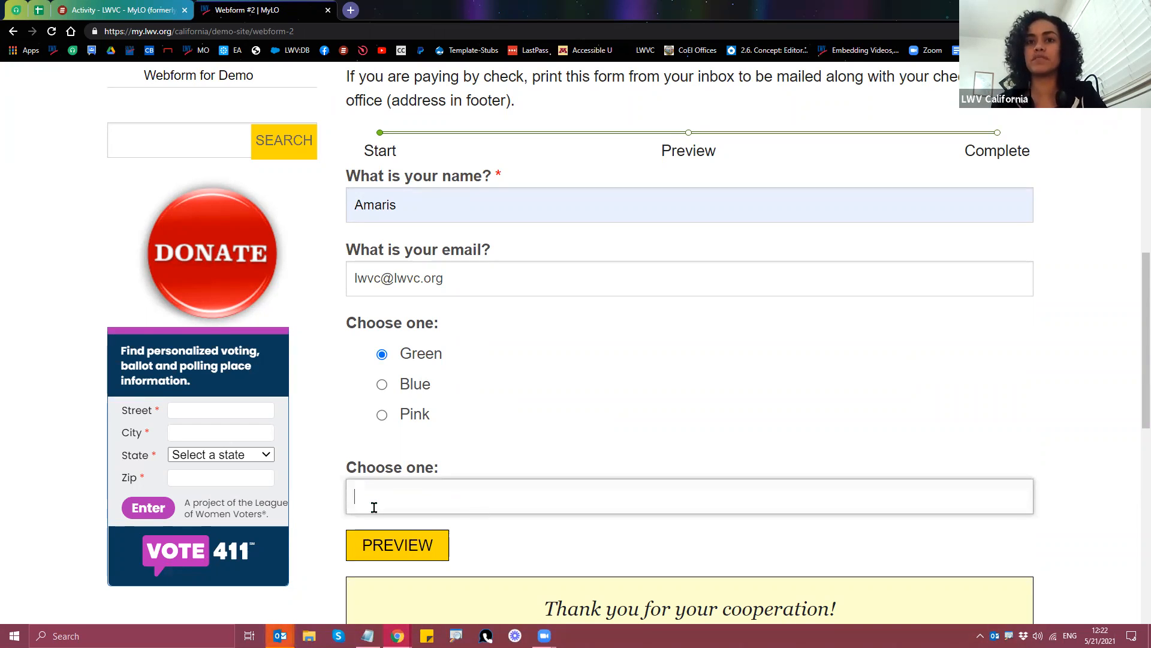
# Step: Replace the part of the email before @, then preview, submit the entry and return to the form
pyautogui.moveTo(380, 277); pyautogui.dragTo(329, 290)
pyautogui.click(381, 279)
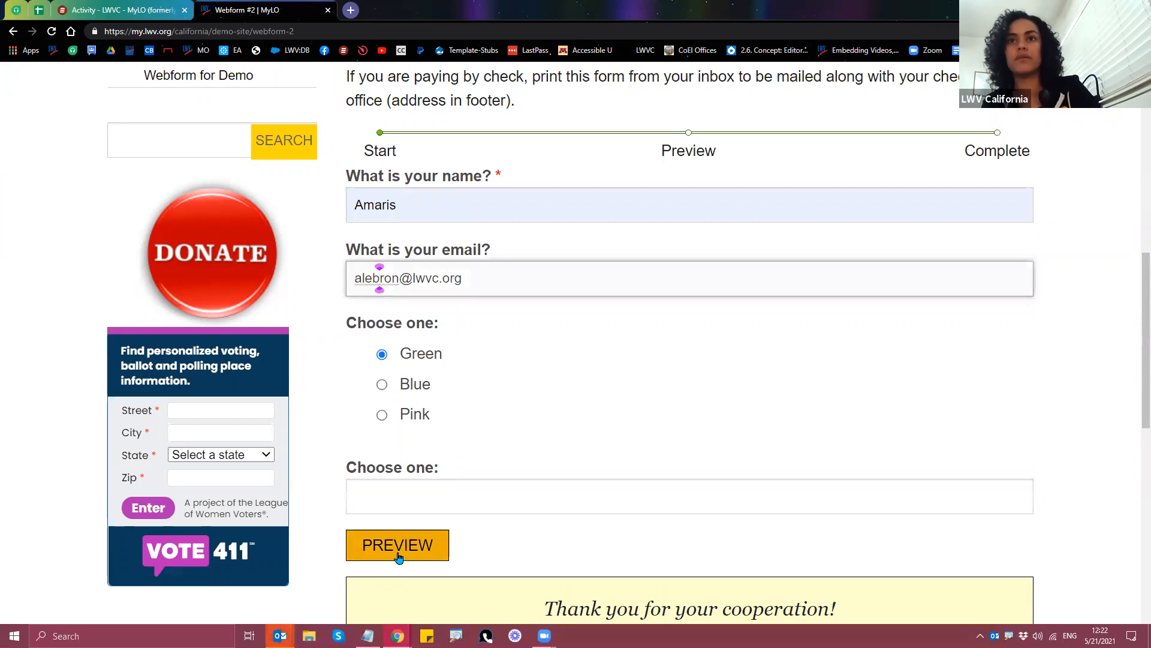
pyautogui.click(398, 554)
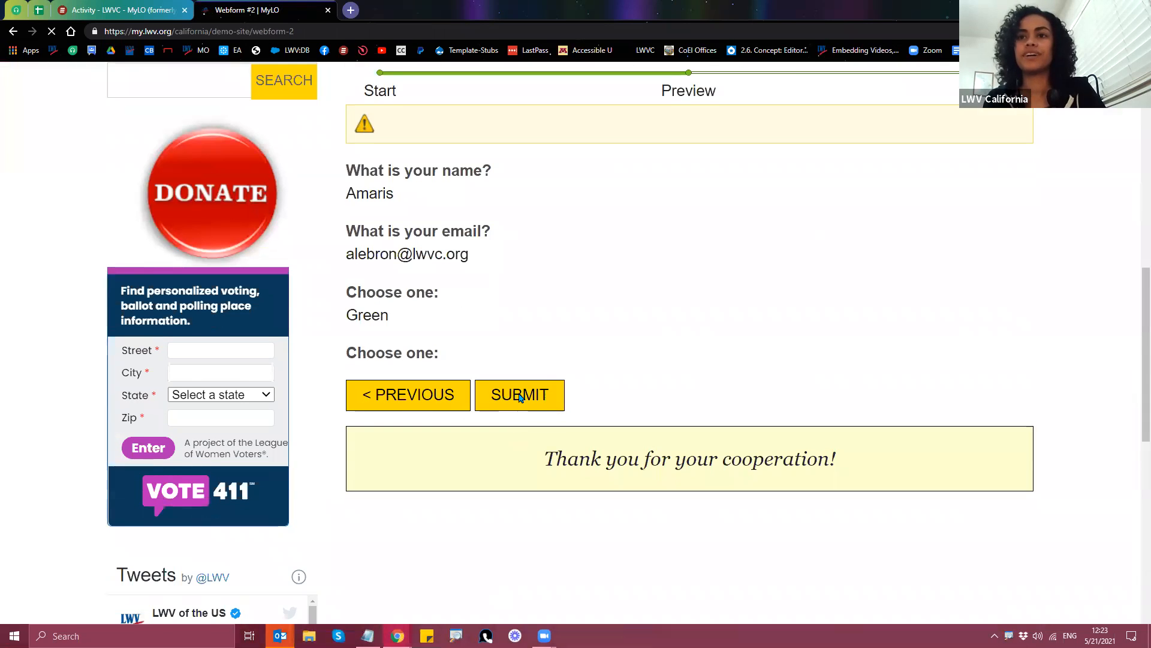
pyautogui.click(519, 396)
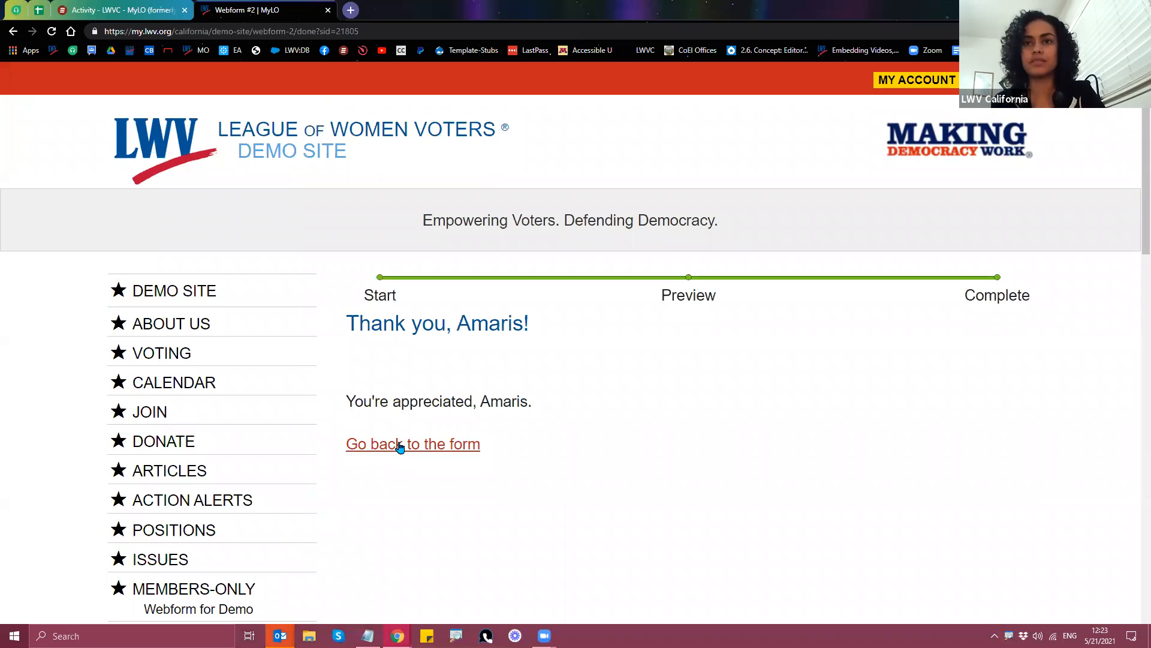
pyautogui.click(397, 449)
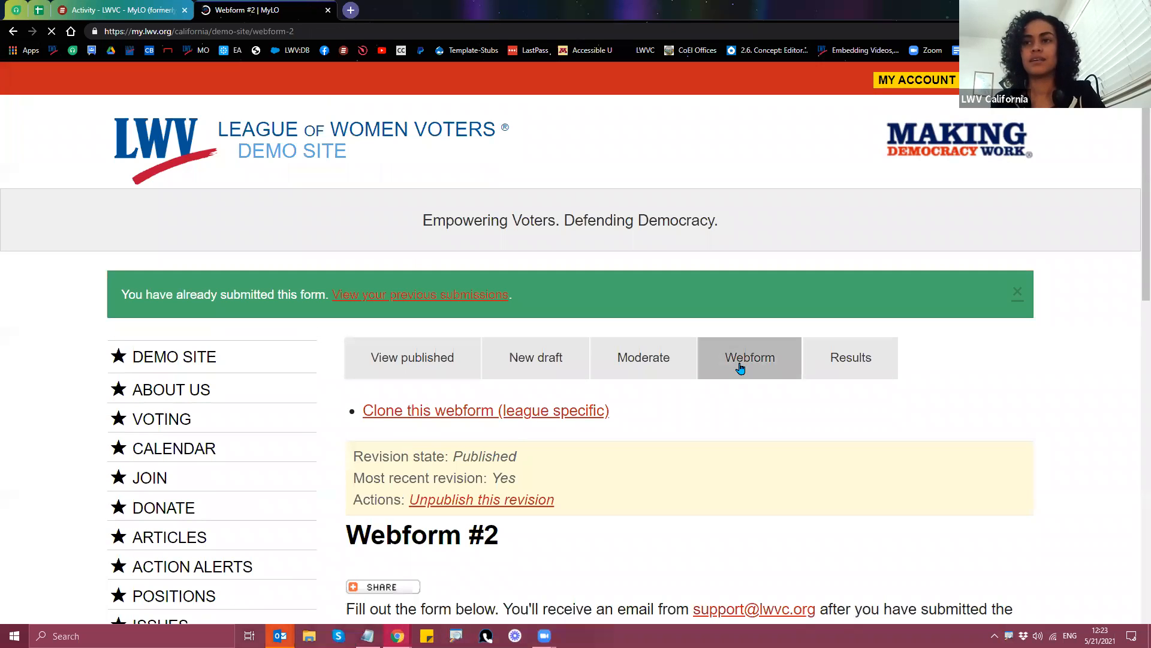
pyautogui.click(740, 368)
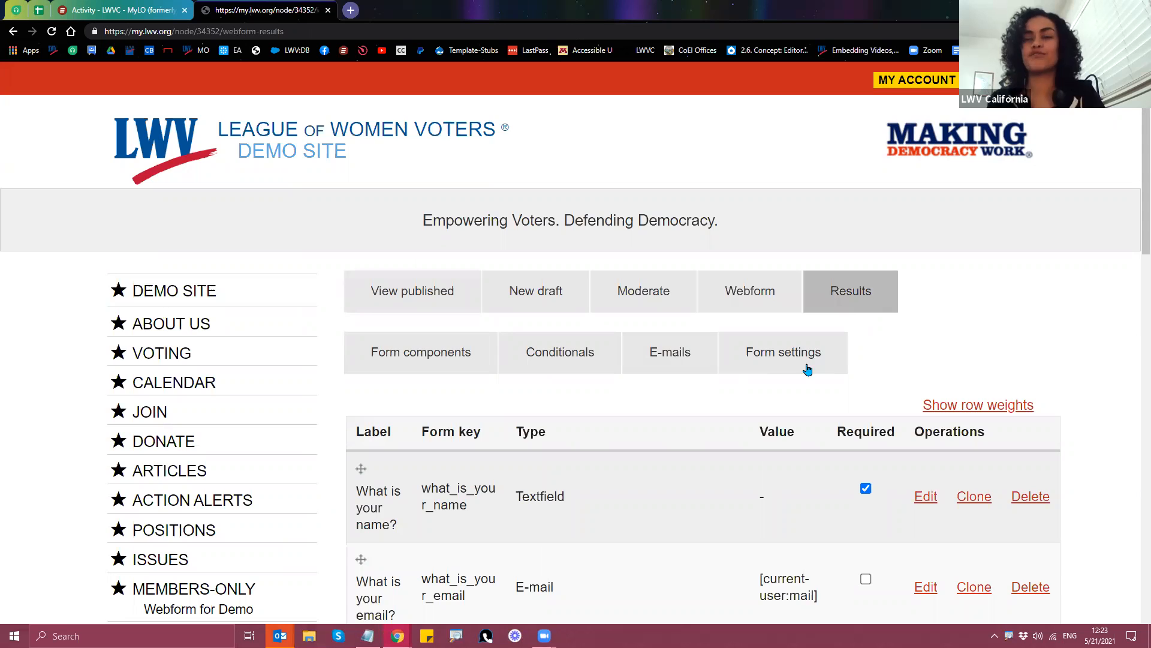
pyautogui.scroll(-1, 662, 408)
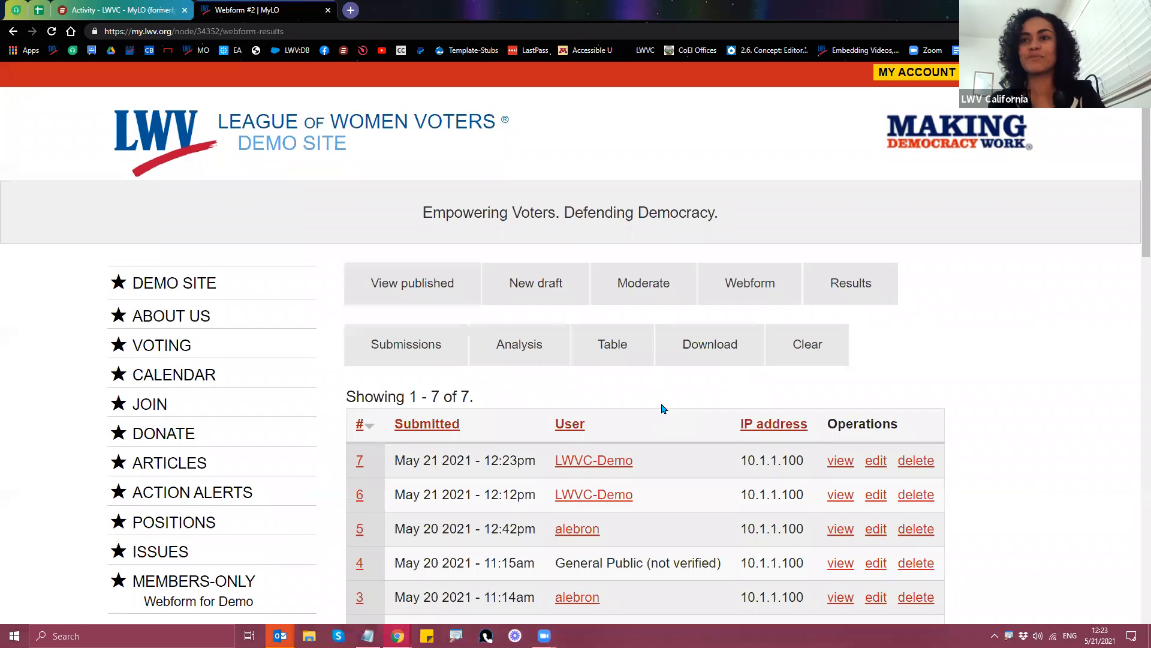
pyautogui.scroll(-1, 662, 409)
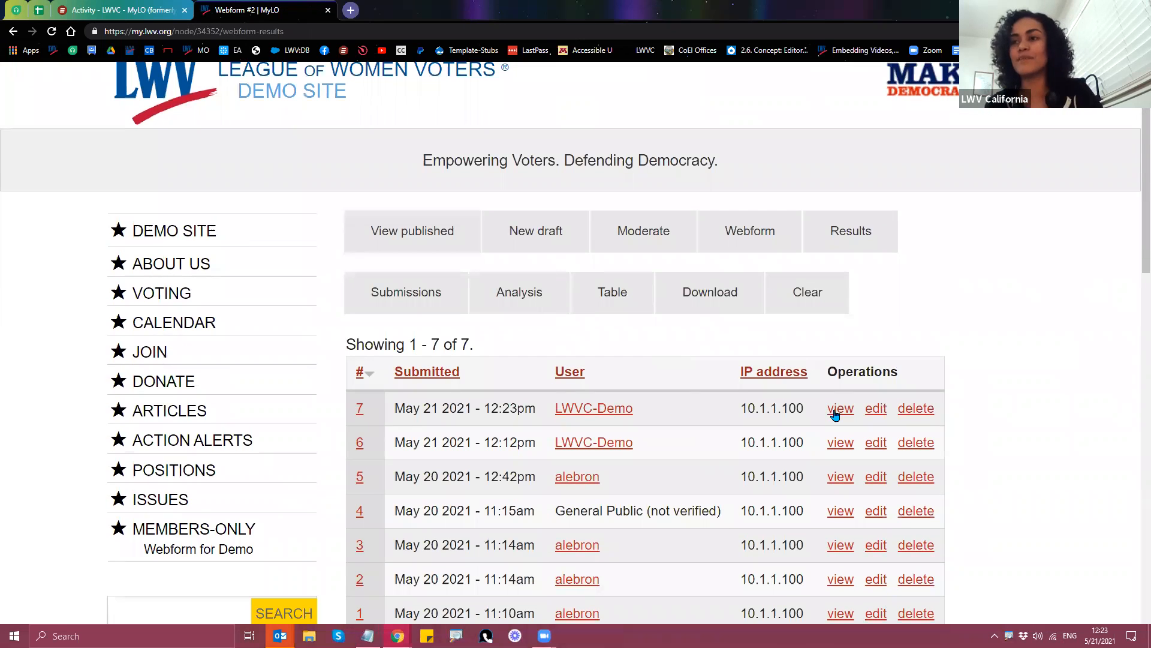
pyautogui.click(839, 410)
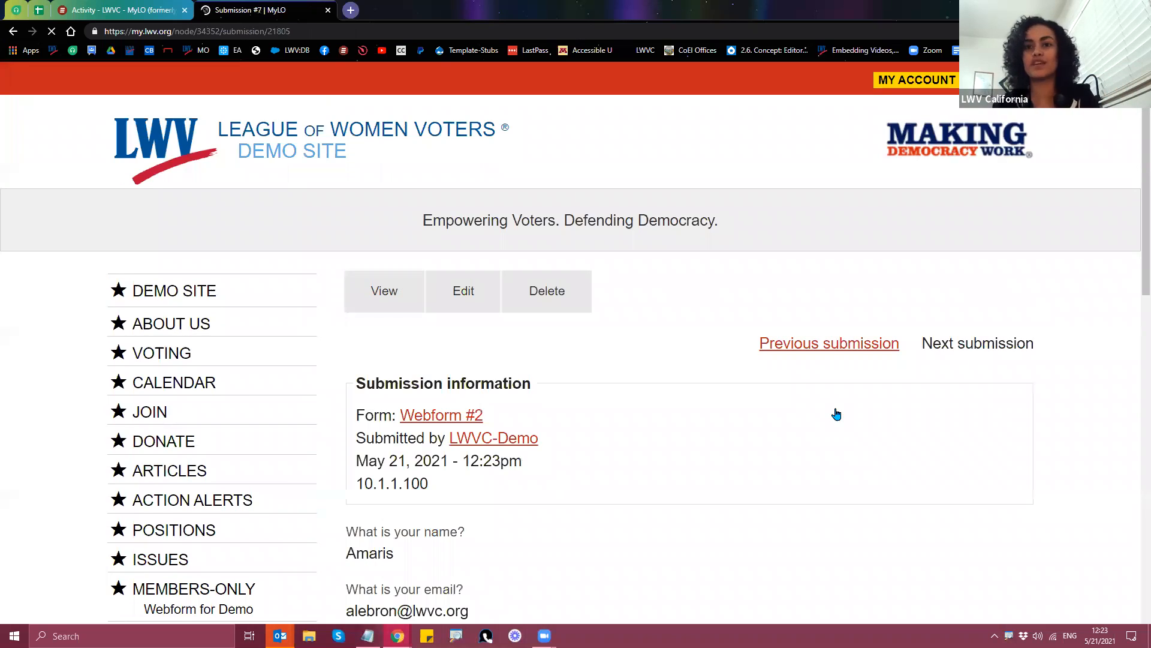
pyautogui.scroll(-4, 825, 408)
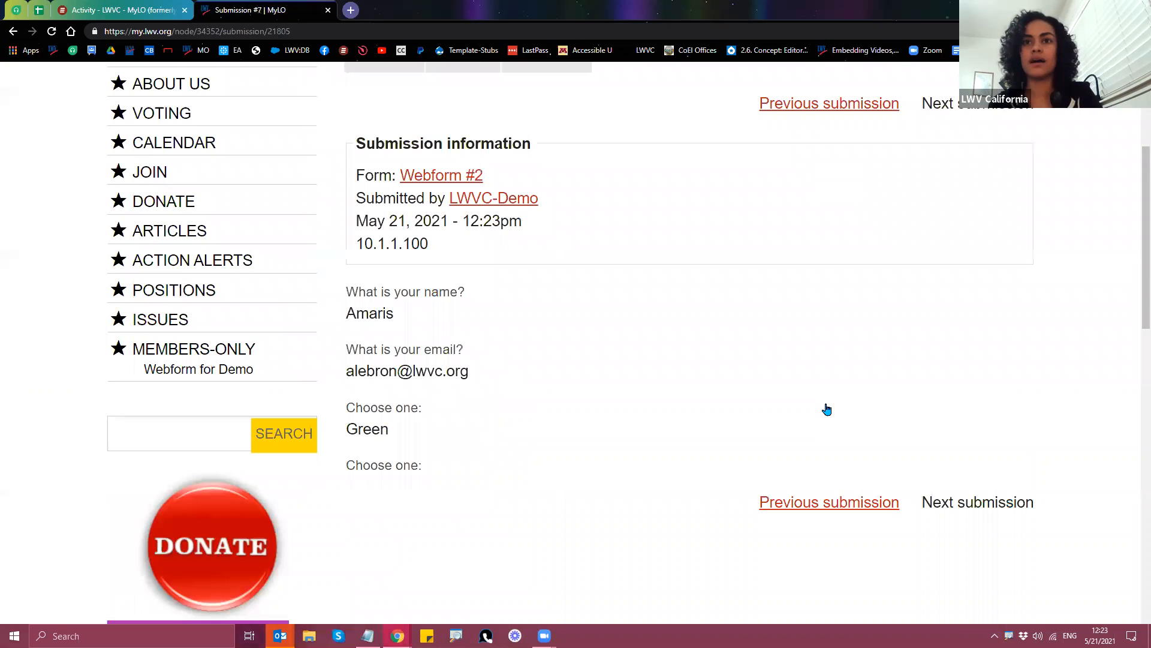
pyautogui.scroll(-1, 820, 422)
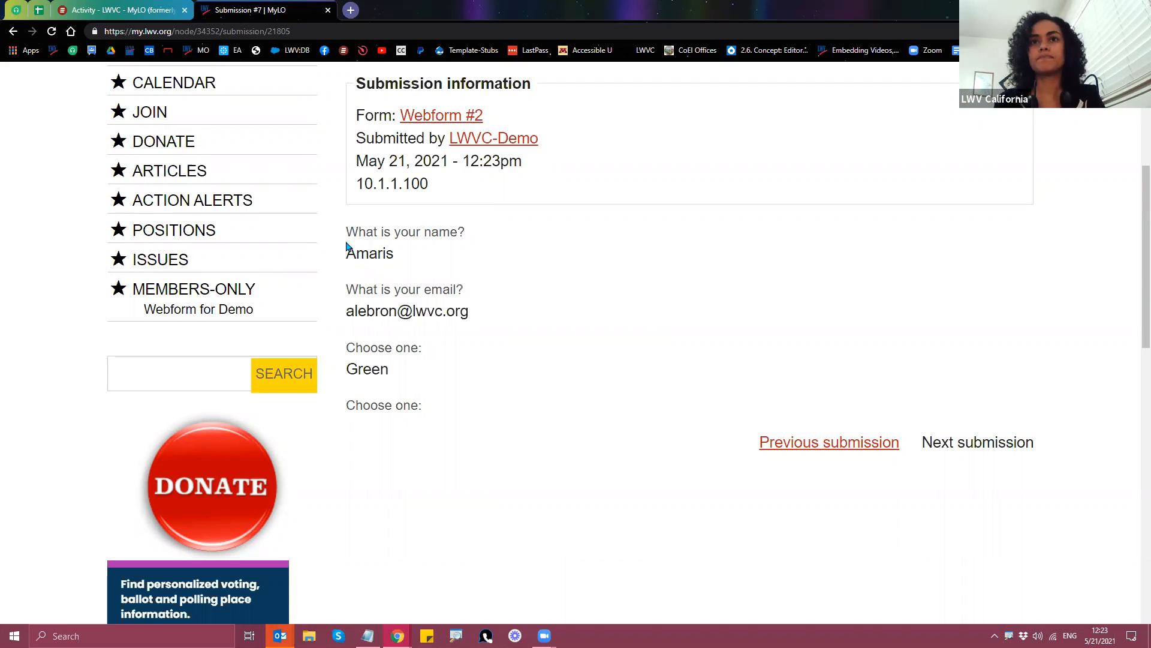
pyautogui.moveTo(347, 233); pyautogui.dragTo(475, 295)
pyautogui.moveTo(469, 368); pyautogui.dragTo(463, 411)
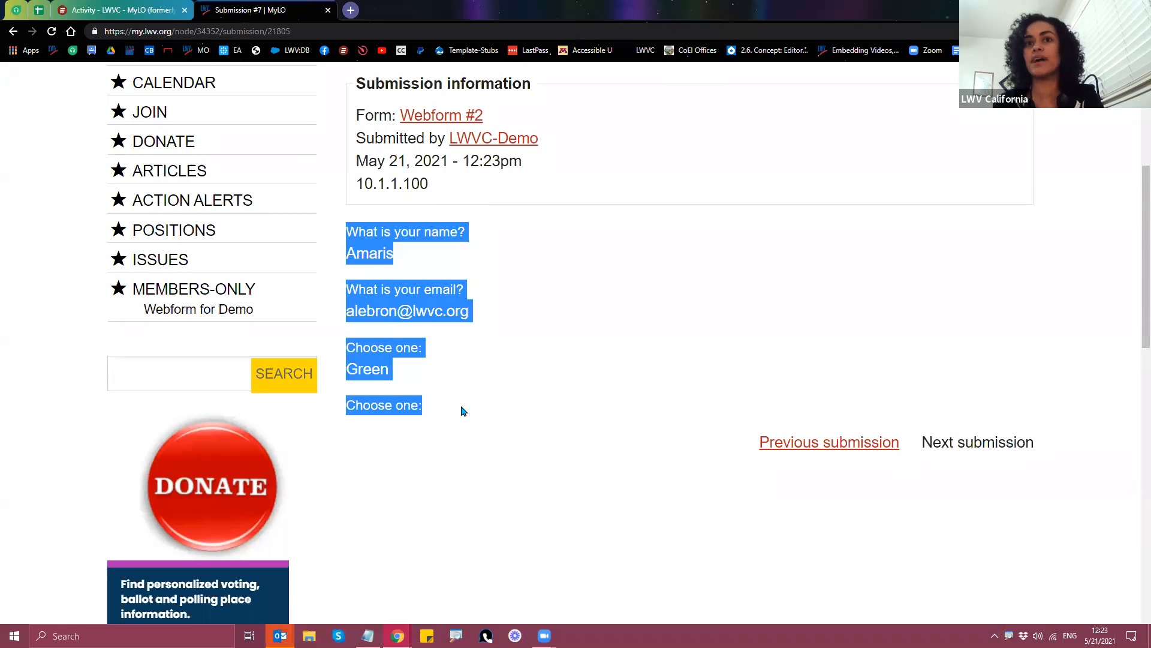
pyautogui.click(421, 442)
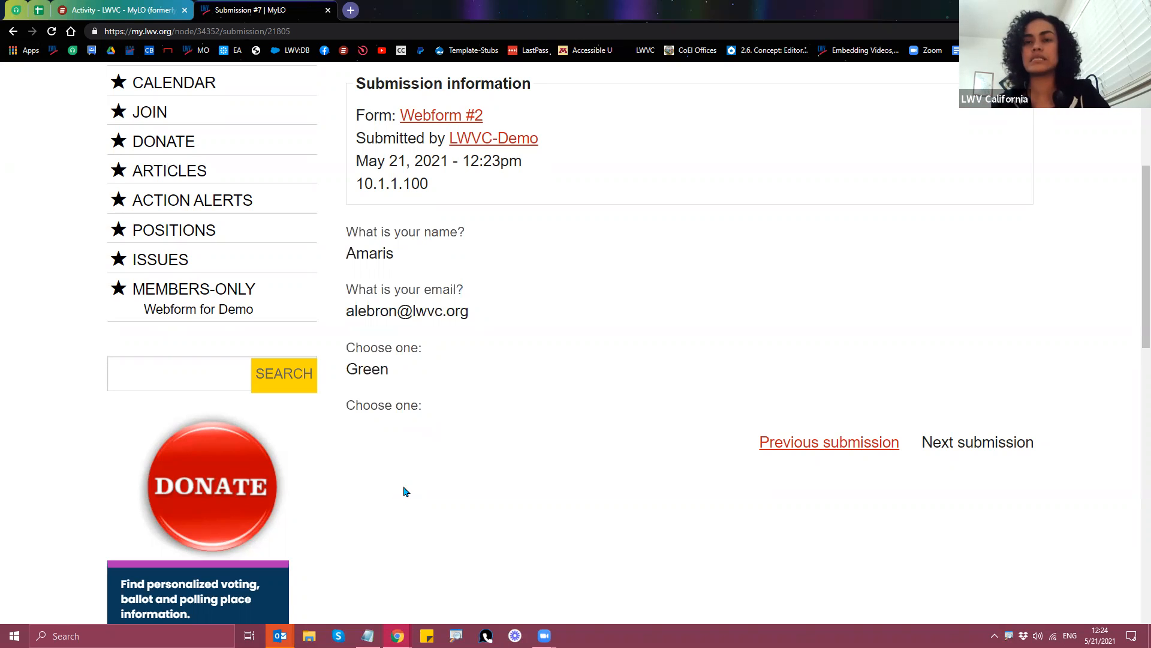
pyautogui.scroll(1, 429, 515)
pyautogui.scroll(1, 431, 514)
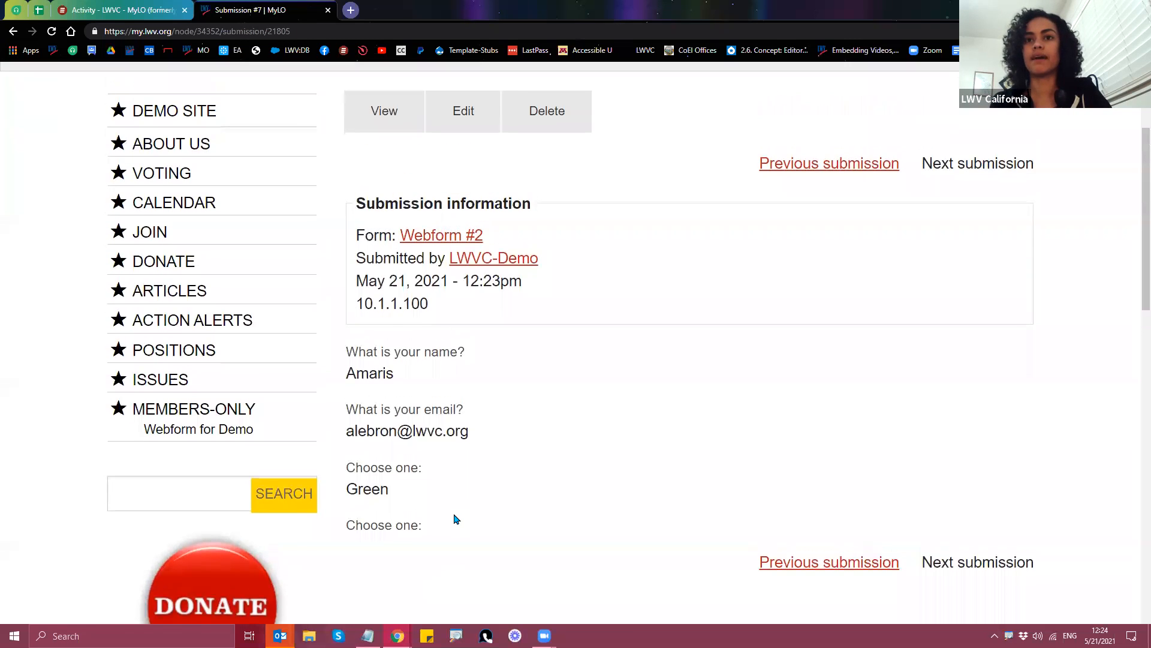
pyautogui.scroll(1, 388, 168)
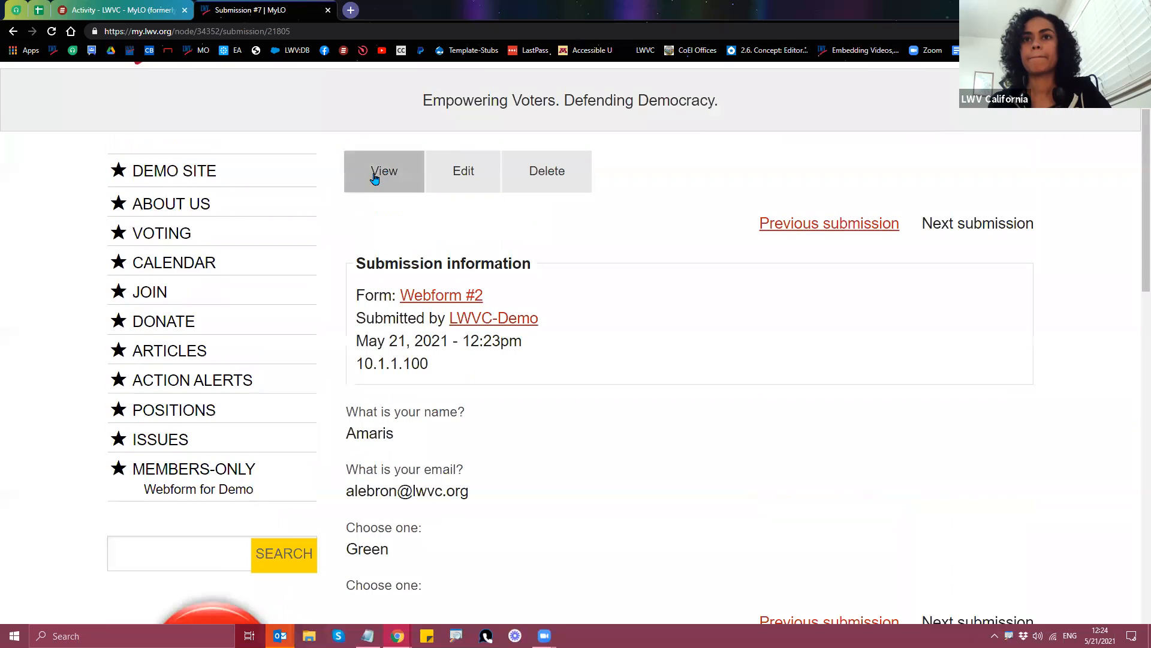
# Step: Go from the submission to Webform #2's components table showing both Choose one: fields
pyautogui.click(426, 298)
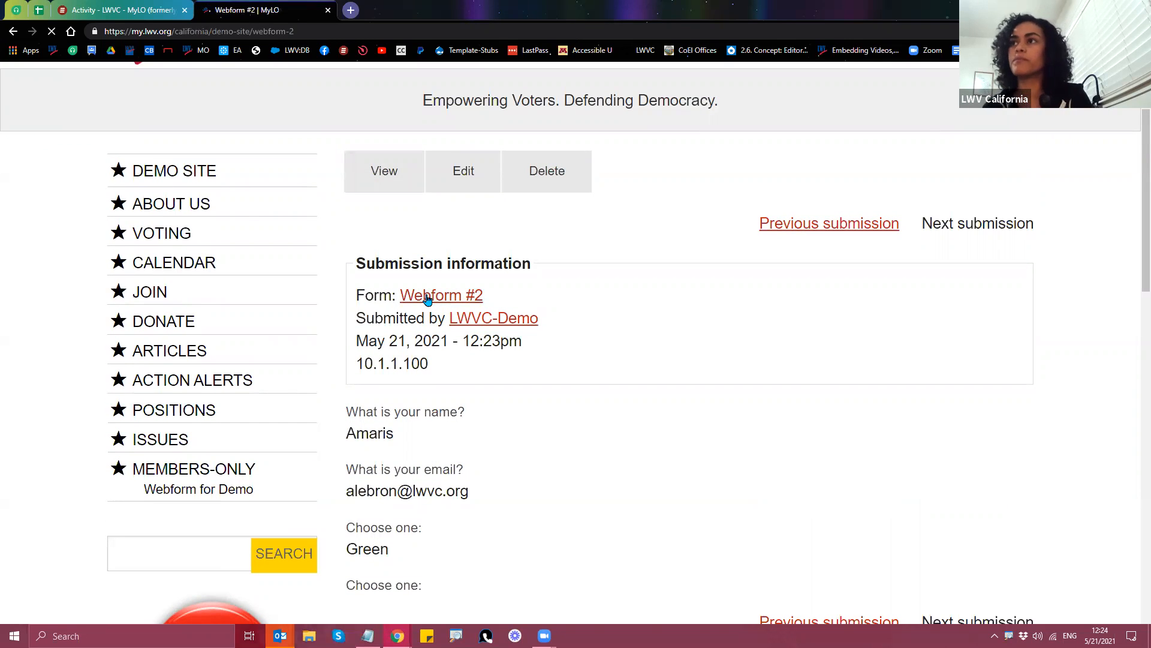
pyautogui.scroll(-2, 437, 309)
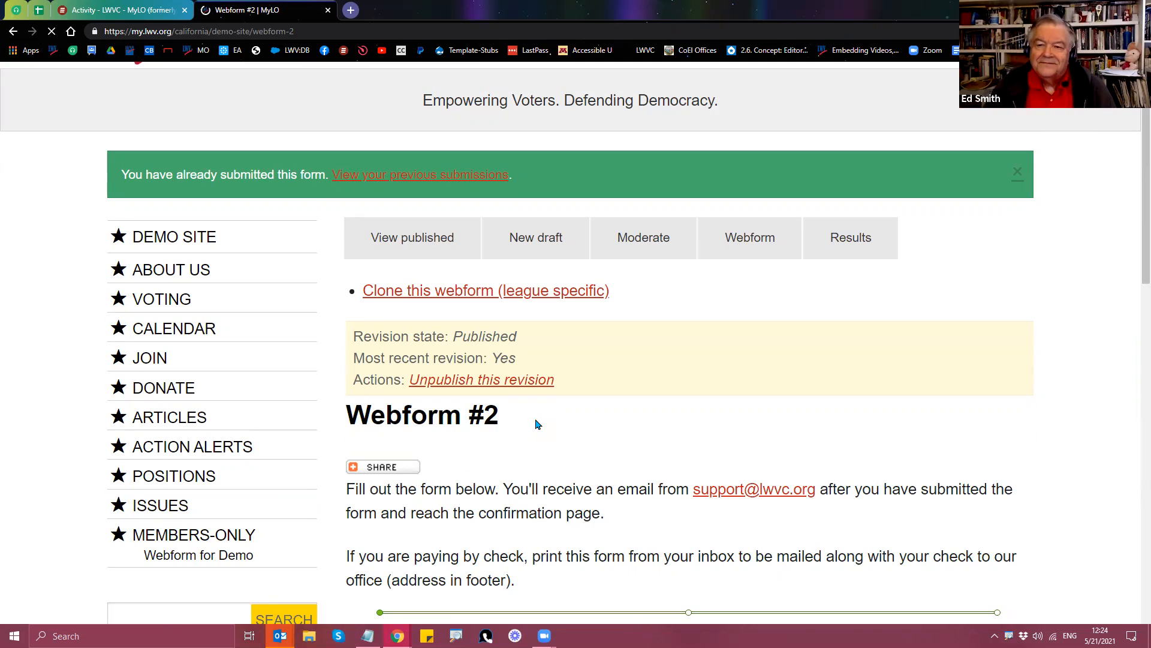
pyautogui.click(756, 254)
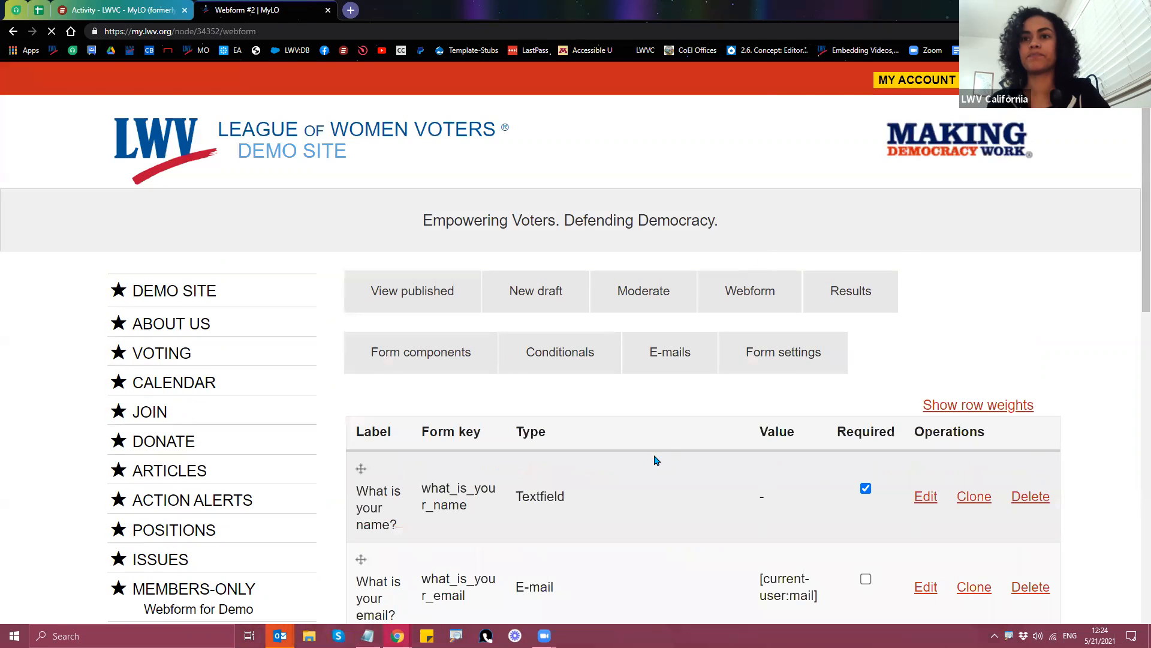
pyautogui.scroll(-5, 676, 458)
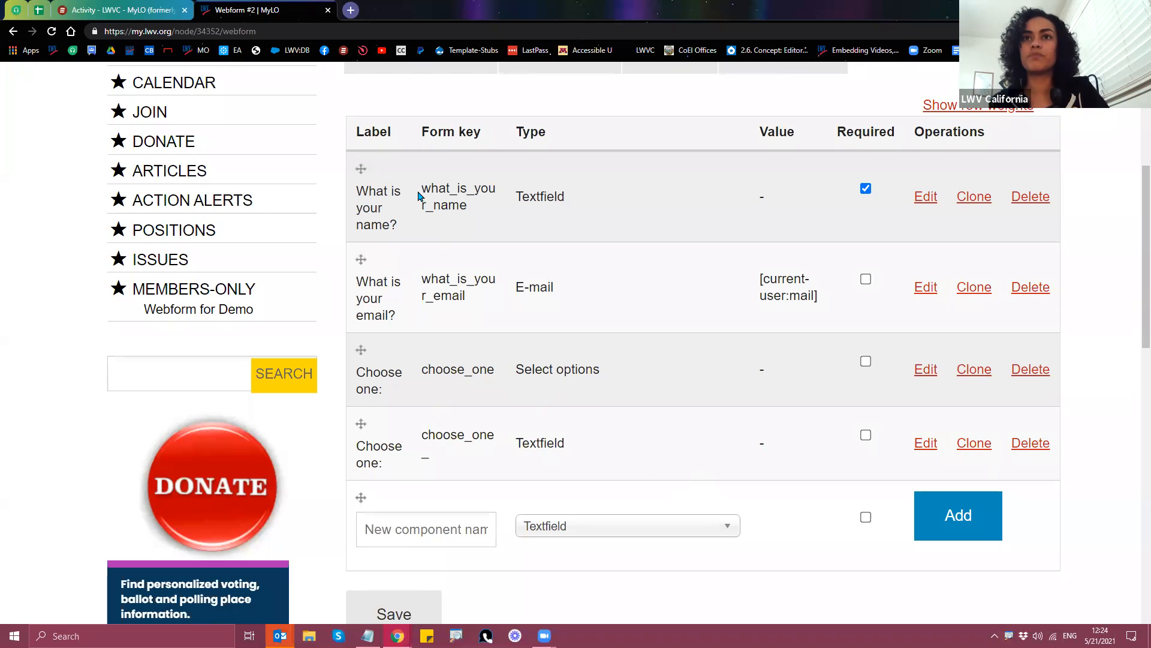
pyautogui.moveTo(423, 190); pyautogui.dragTo(487, 481)
pyautogui.click(487, 481)
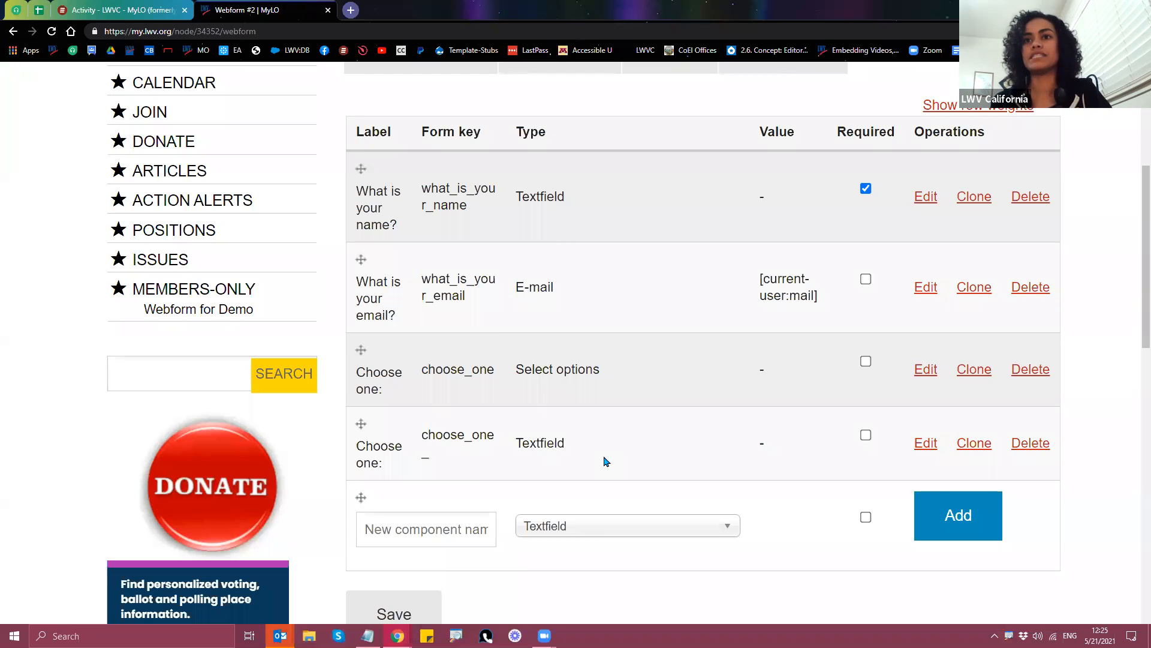
pyautogui.scroll(2, 609, 465)
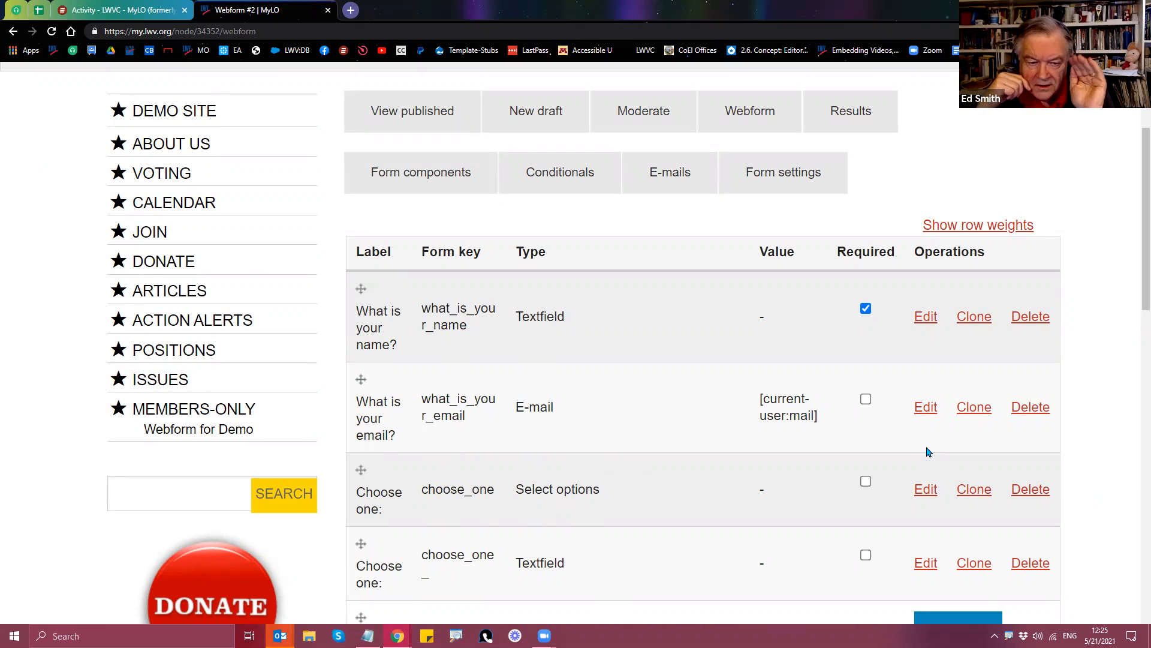
pyautogui.scroll(-1, 928, 451)
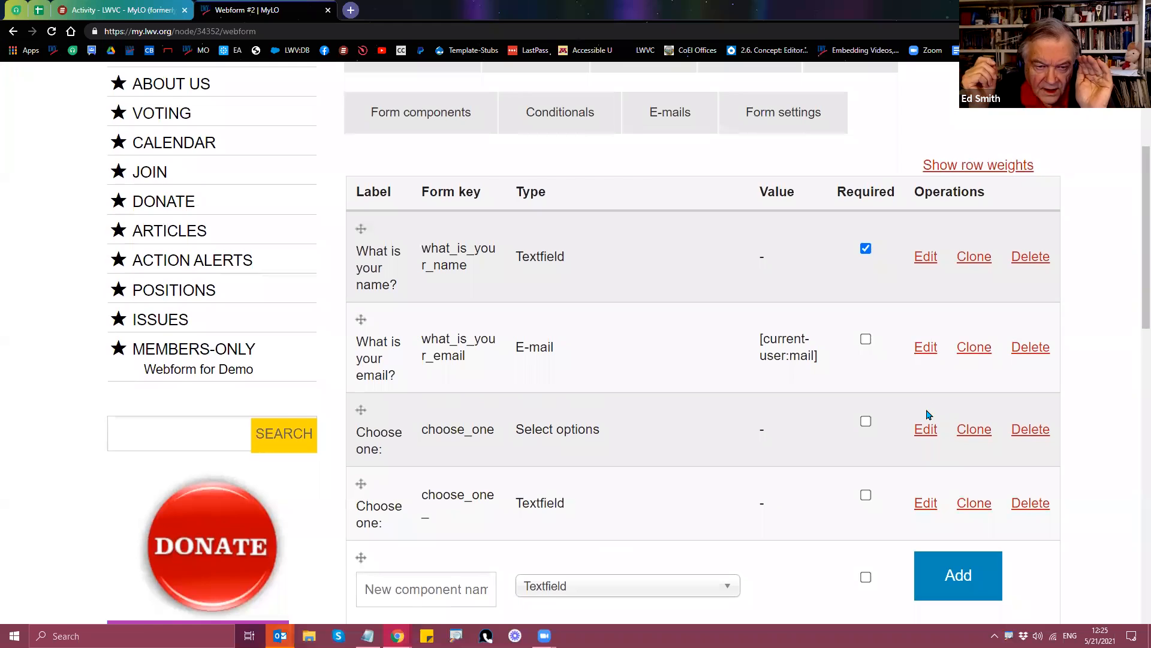
# Step: In a new tab, toggle the email component's 'User email as default' off and on, then close it
pyautogui.rightClick(926, 354)
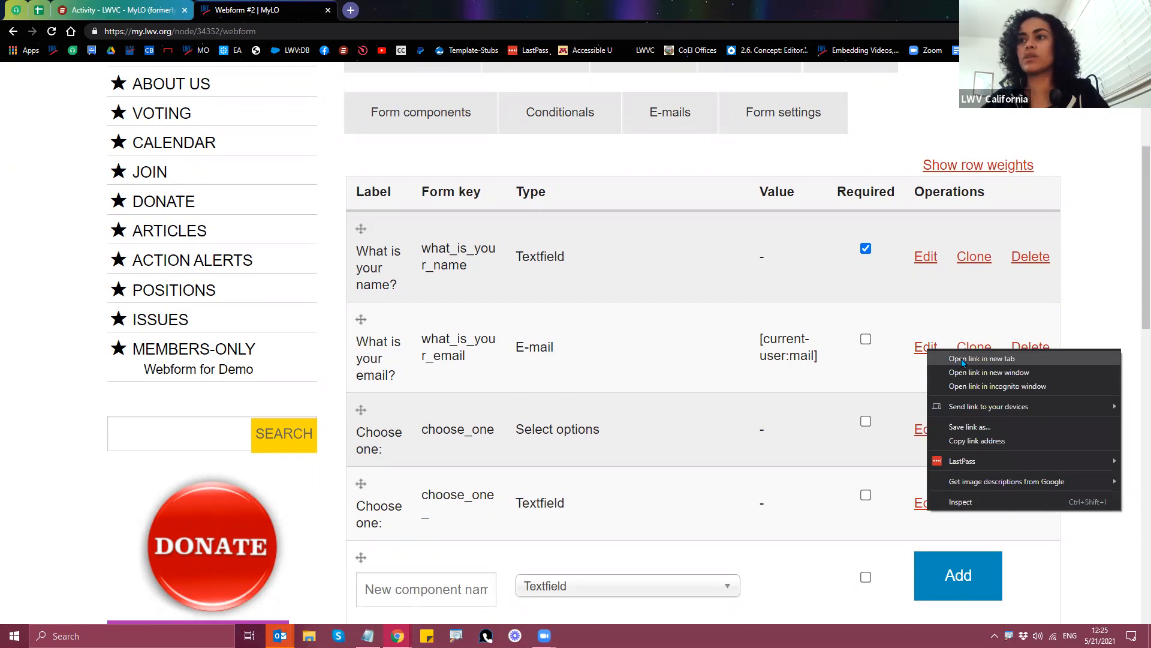
pyautogui.click(962, 359)
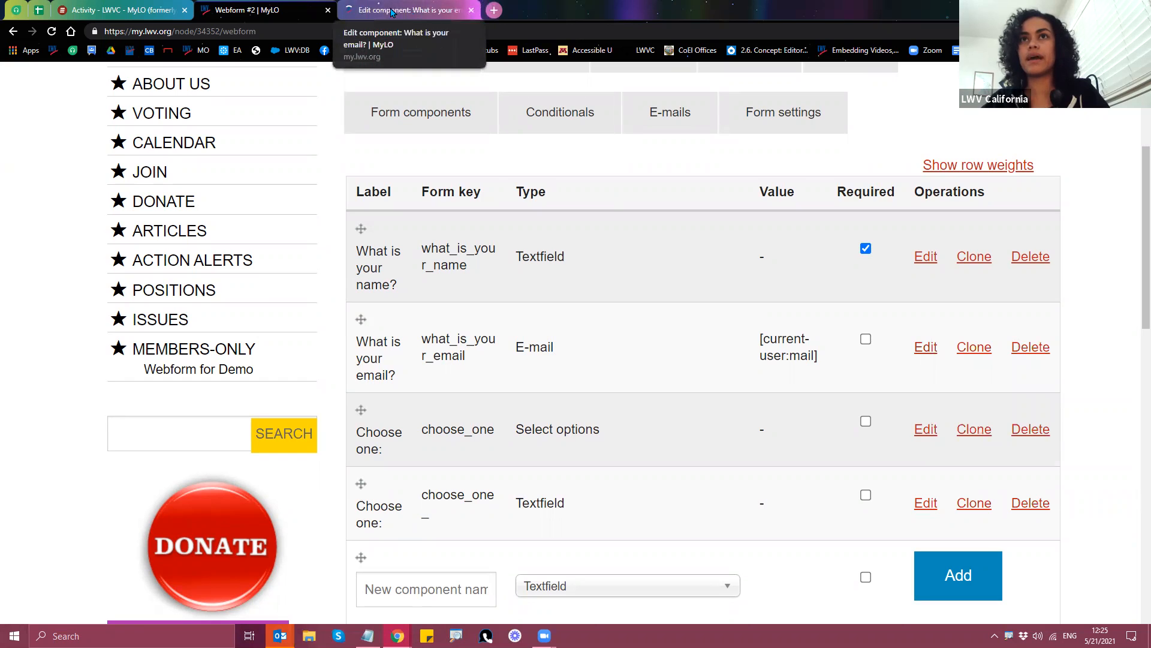
pyautogui.click(391, 11)
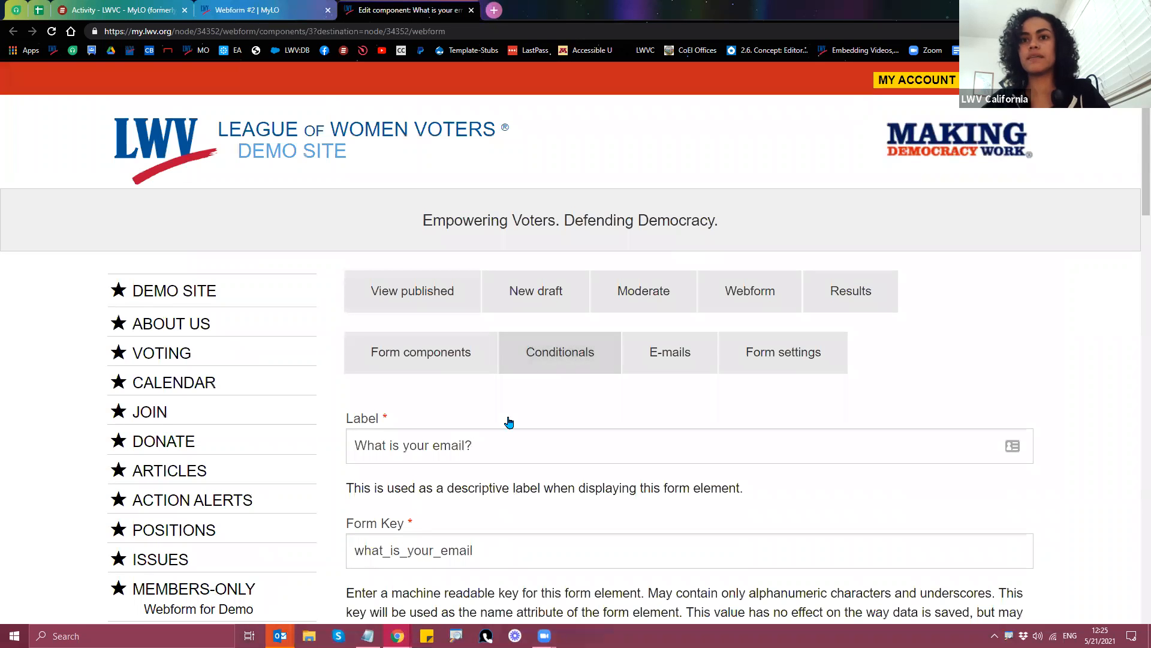
pyautogui.scroll(-3, 509, 423)
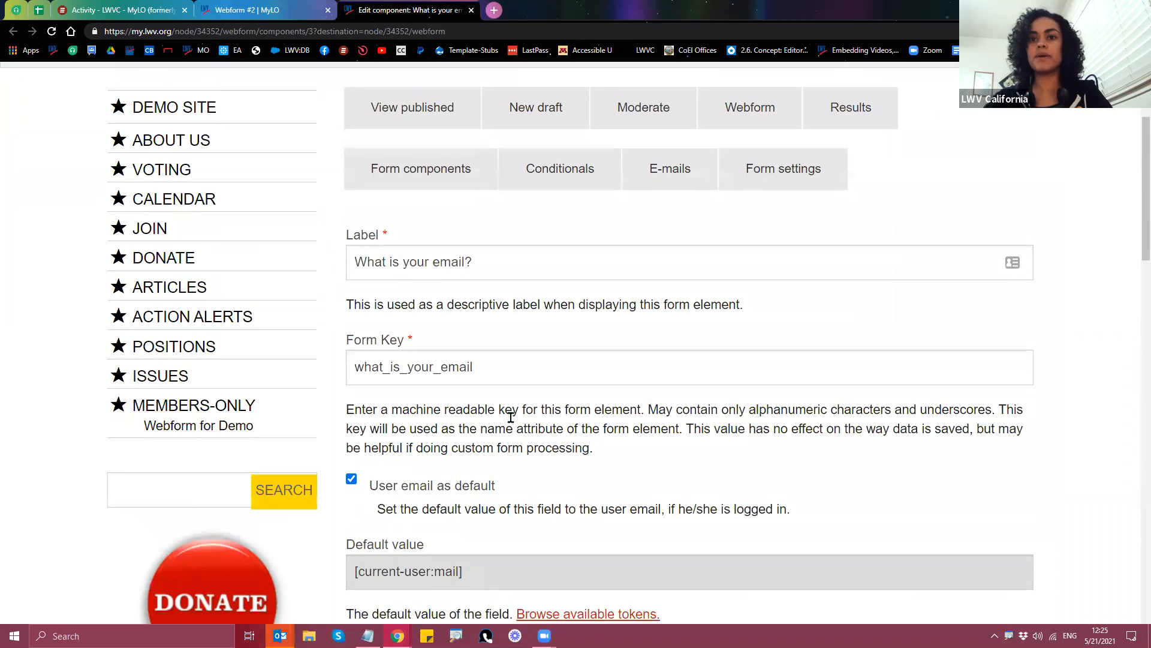
pyautogui.scroll(-2, 510, 418)
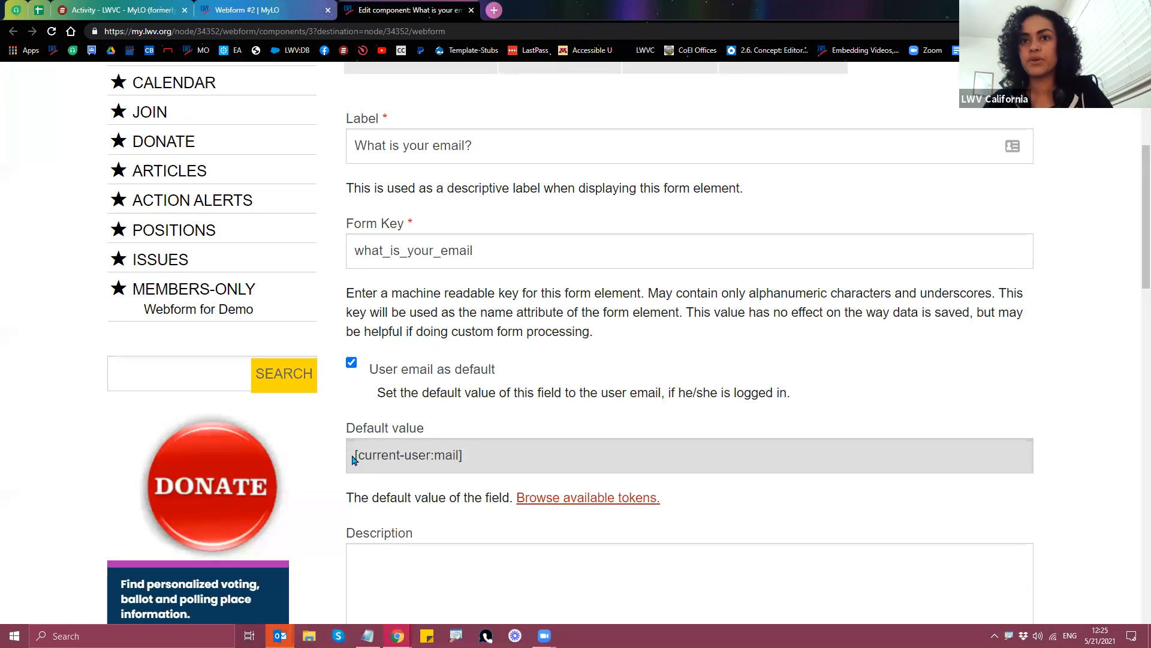
pyautogui.click(352, 364)
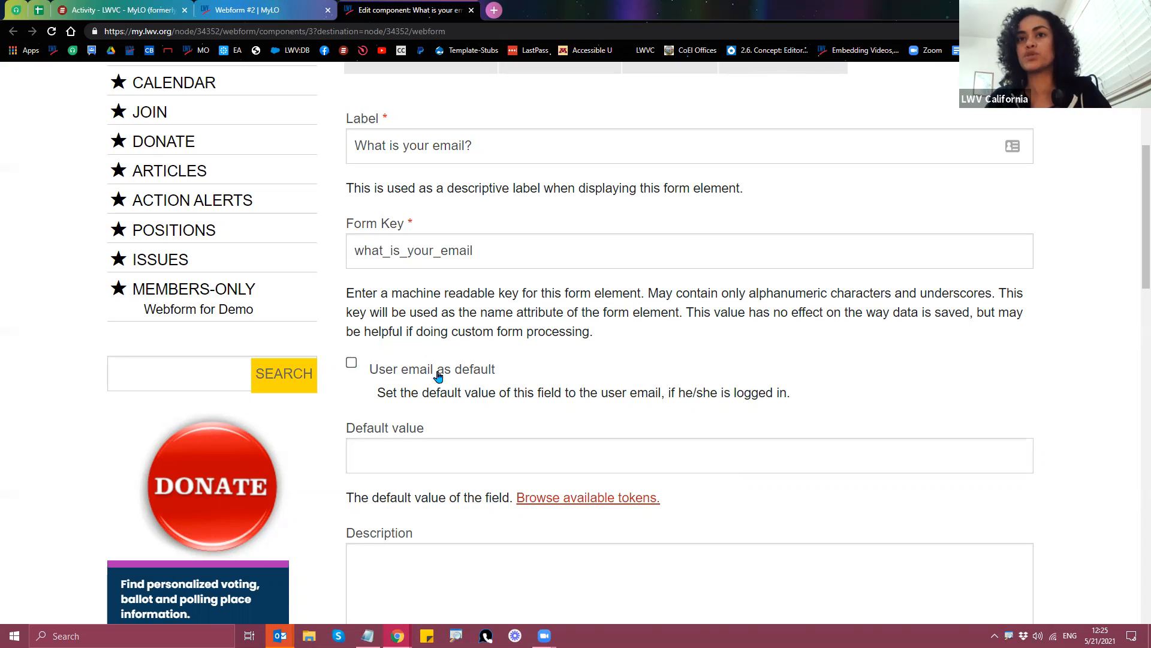
pyautogui.click(352, 364)
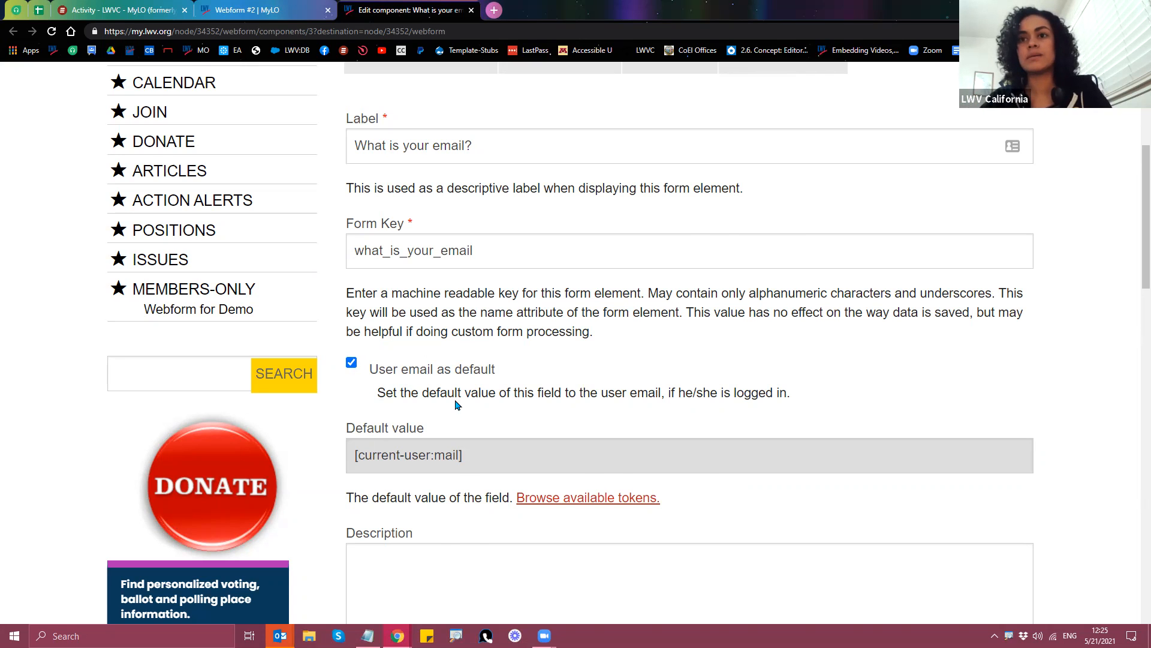
pyautogui.scroll(5, 450, 398)
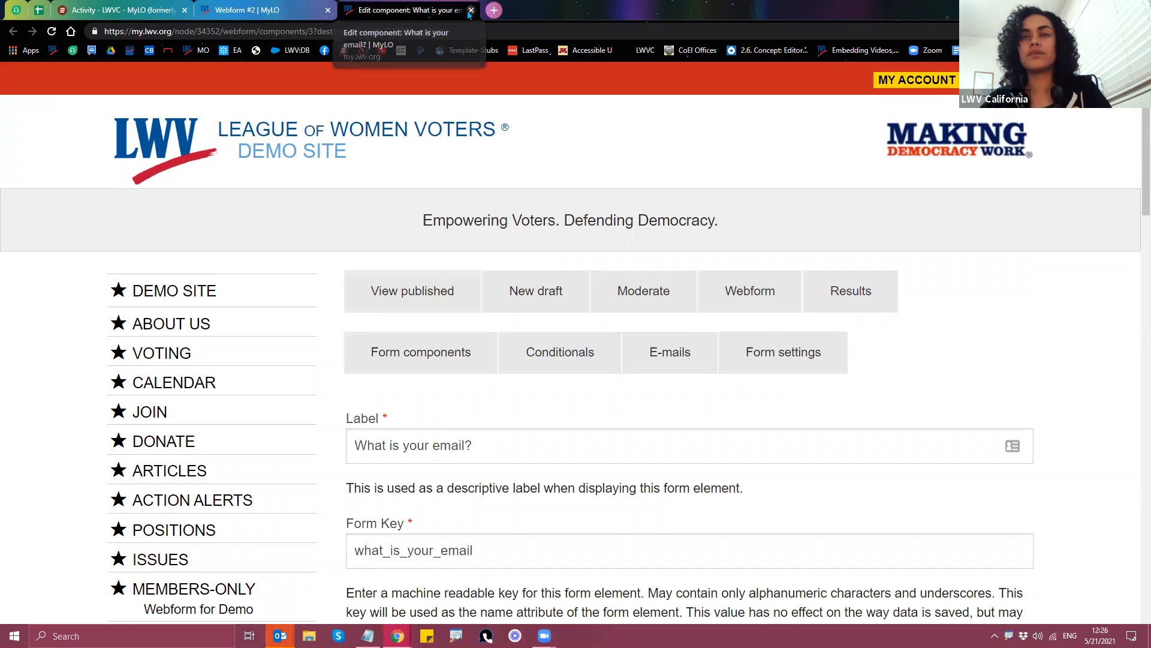
pyautogui.click(471, 10)
# Step: Edit the What is your name? component and inspect its empty default value
pyautogui.scroll(-1, 766, 470)
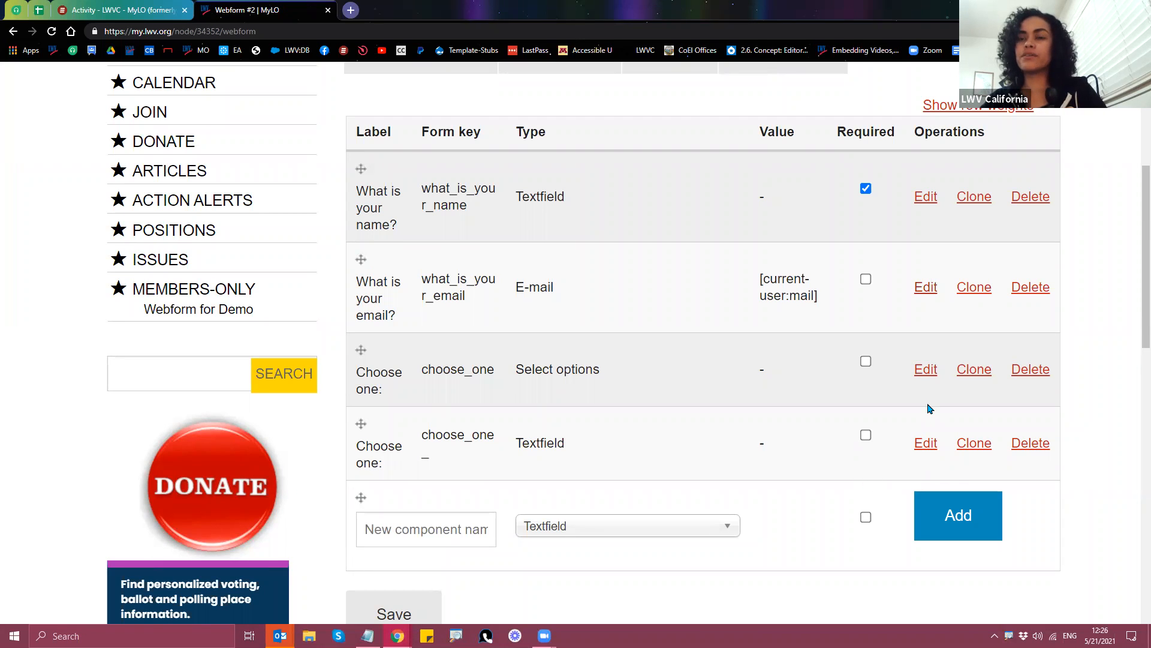
pyautogui.click(927, 203)
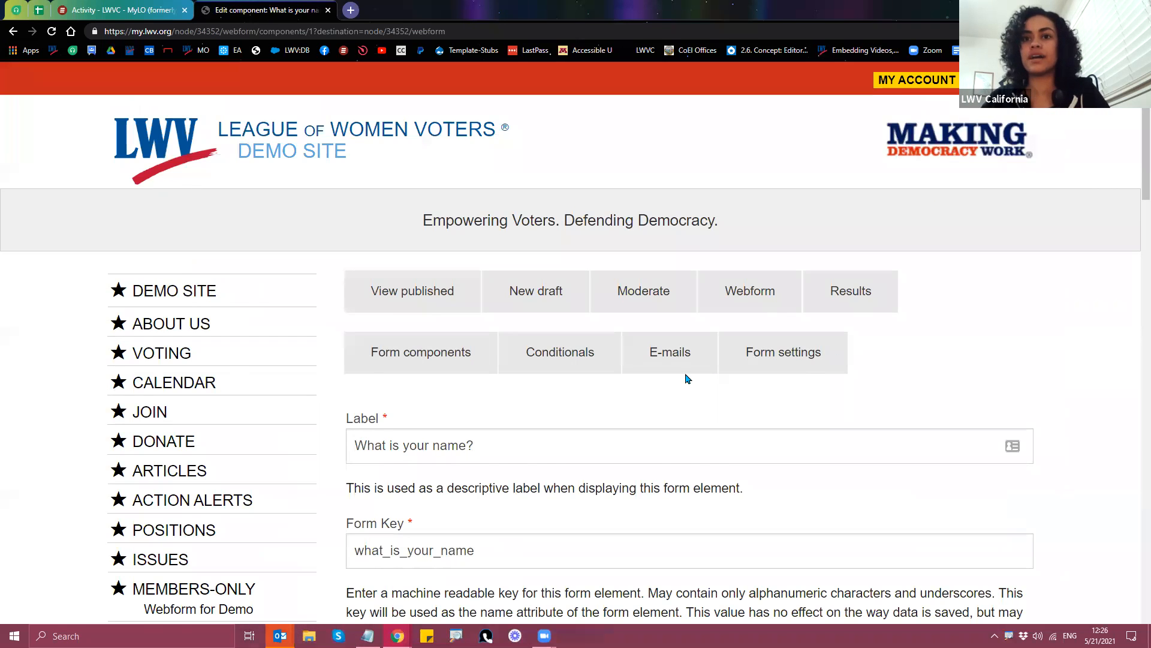
pyautogui.scroll(-2, 684, 379)
pyautogui.scroll(-3, 672, 386)
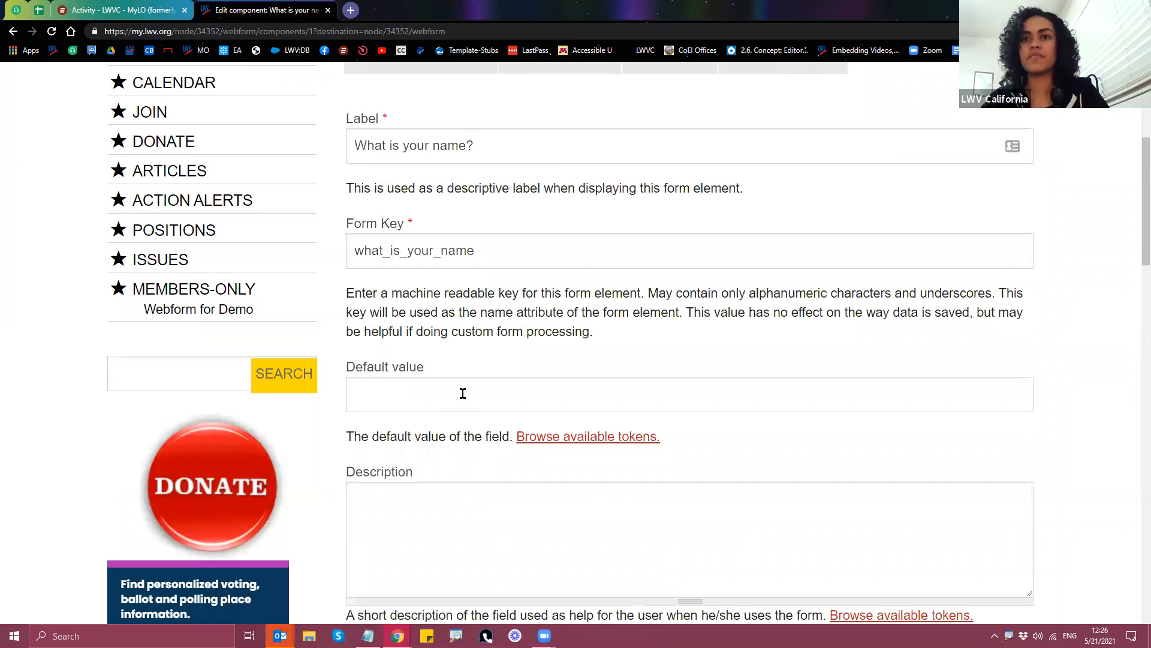
pyautogui.click(462, 394)
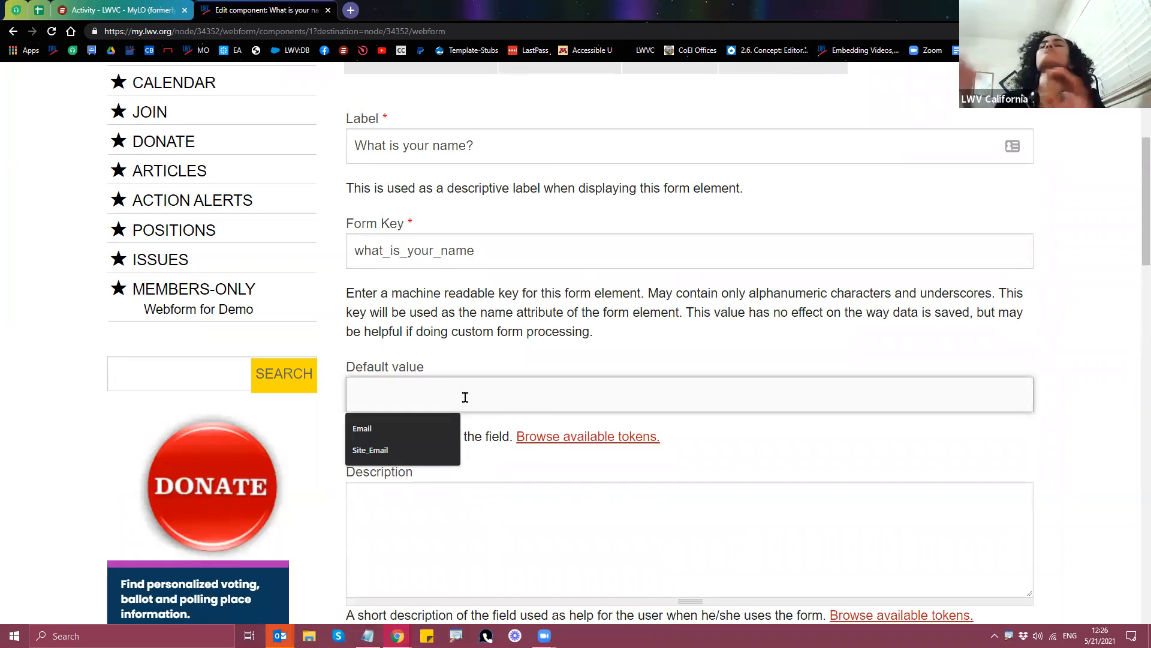
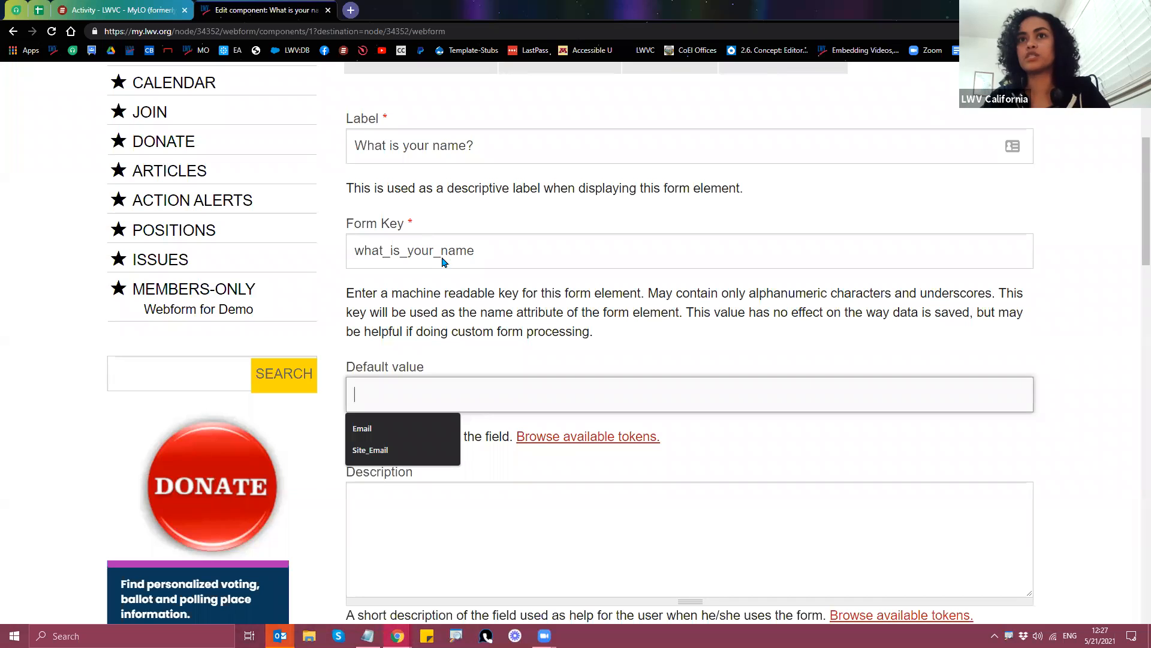
# Step: Cut the name component's form key from what_is_your_name to just 'name', leaving Default value empty
pyautogui.click(531, 149)
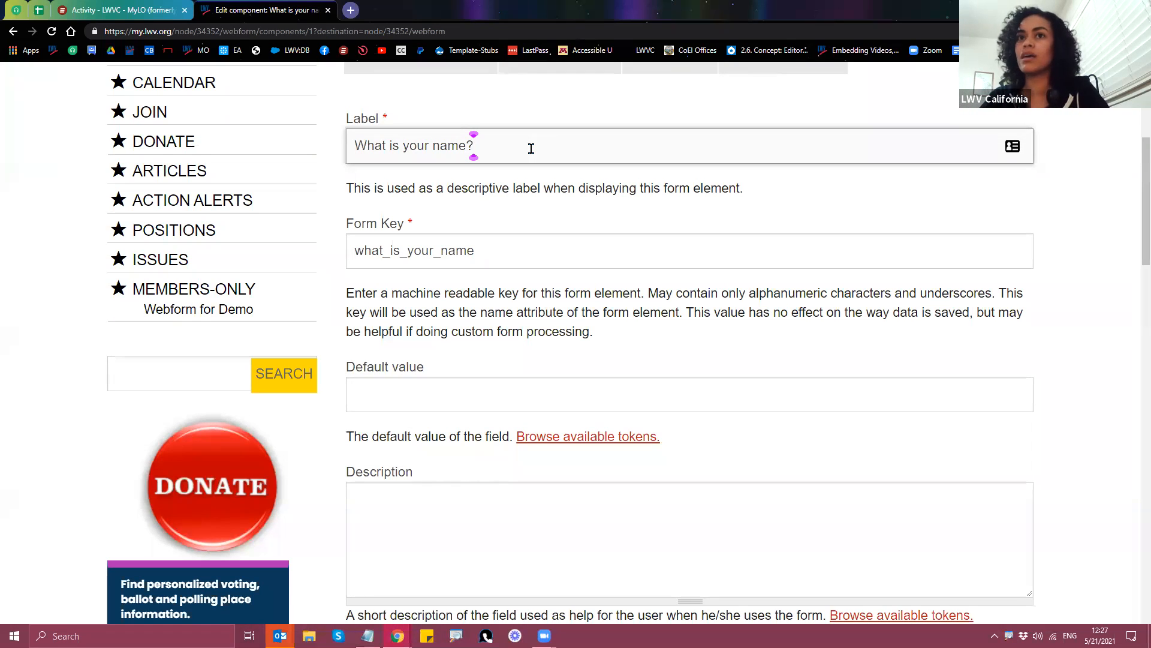
pyautogui.moveTo(443, 253); pyautogui.dragTo(354, 252)
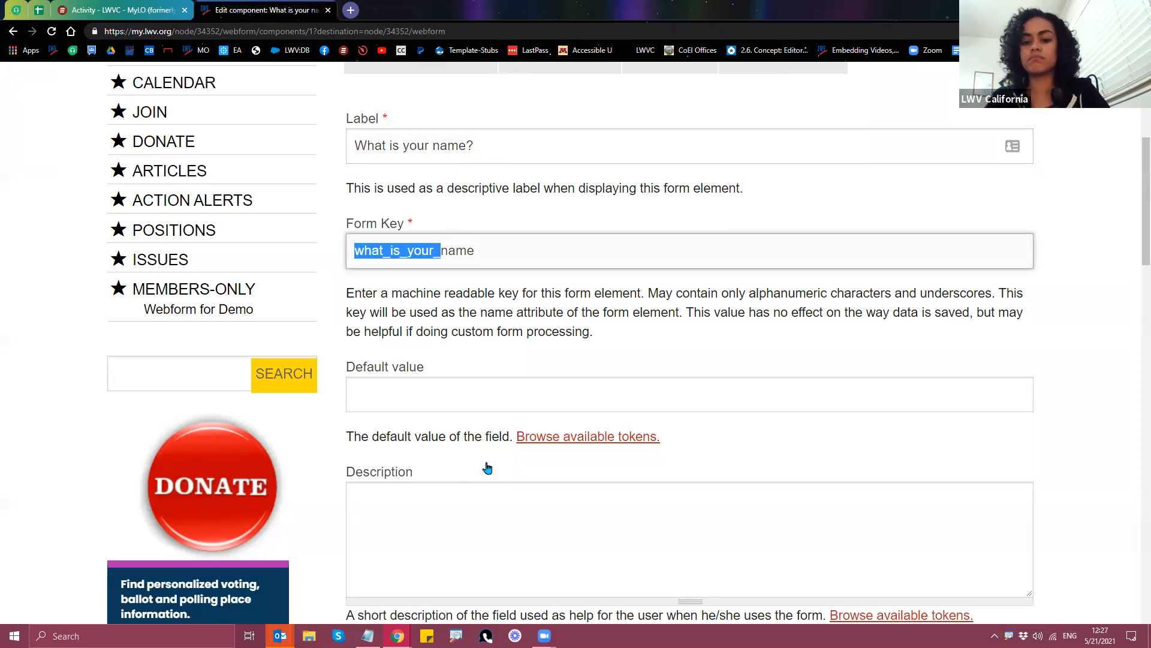
pyautogui.press('BackSpace')
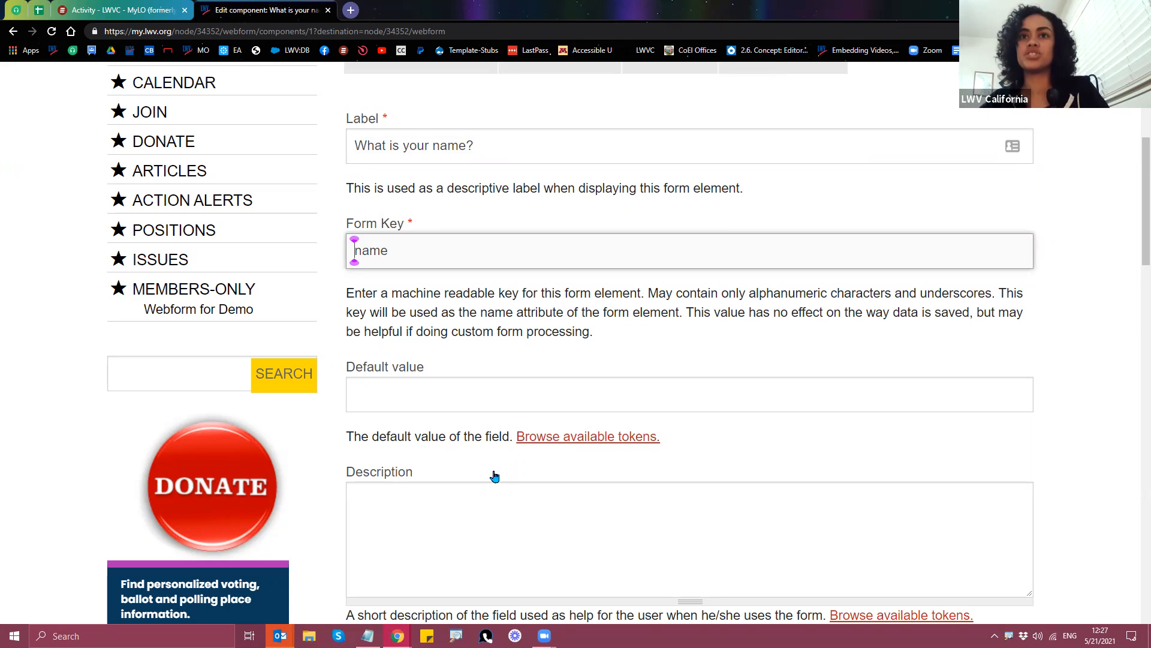
pyautogui.click(548, 397)
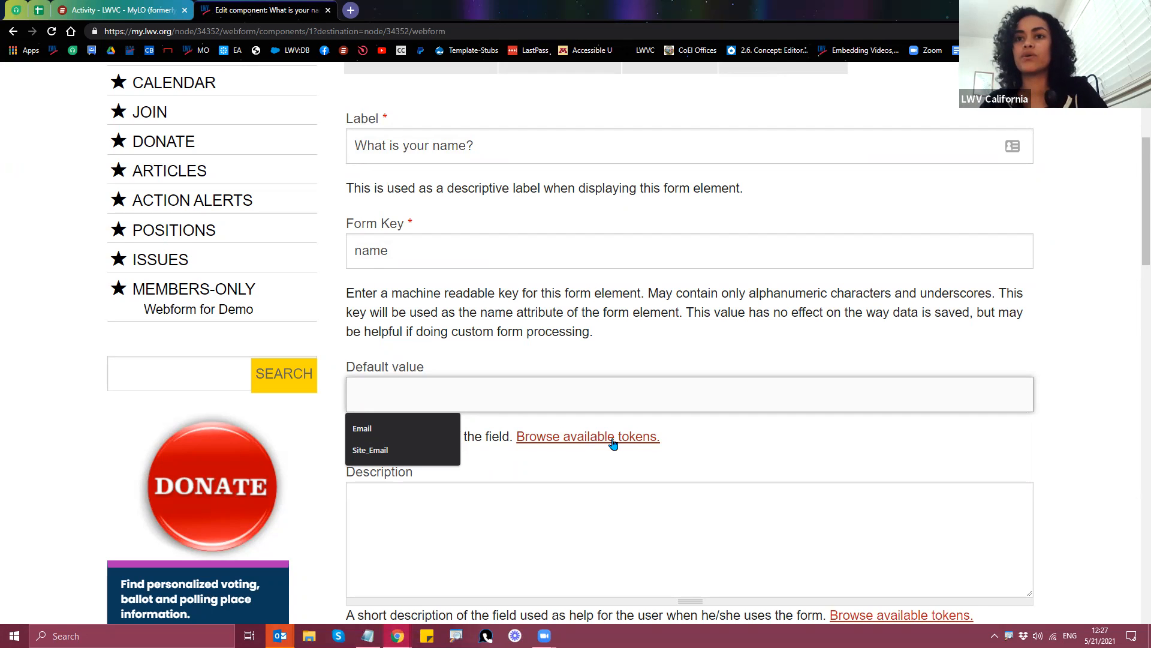
pyautogui.scroll(-1, 615, 442)
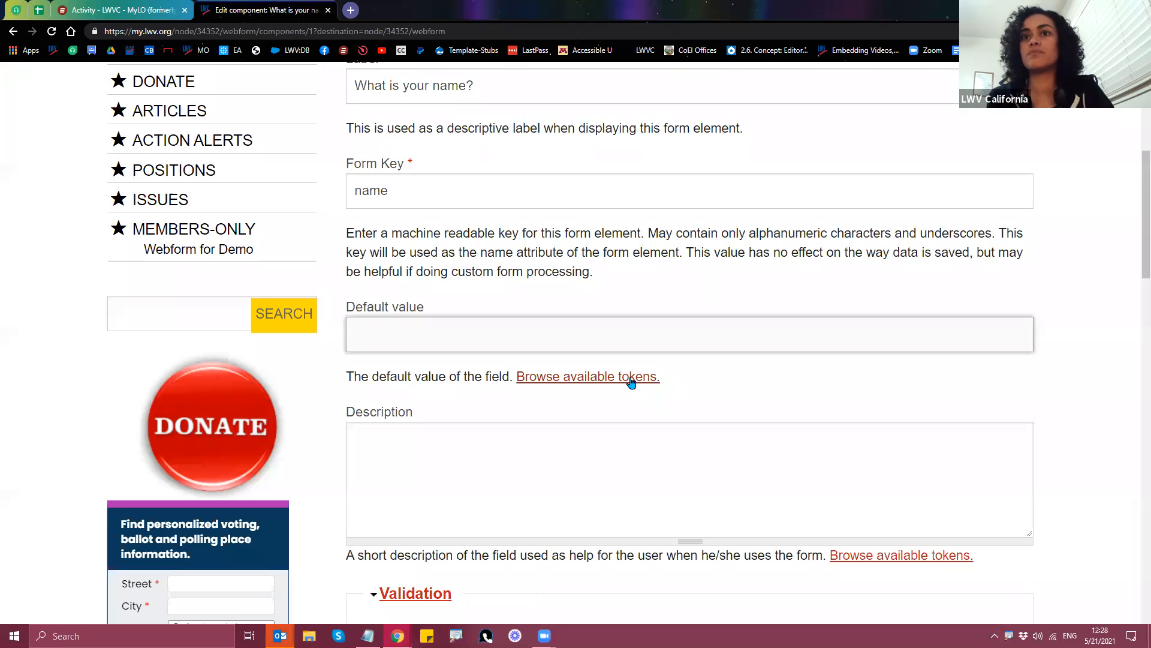
pyautogui.click(631, 382)
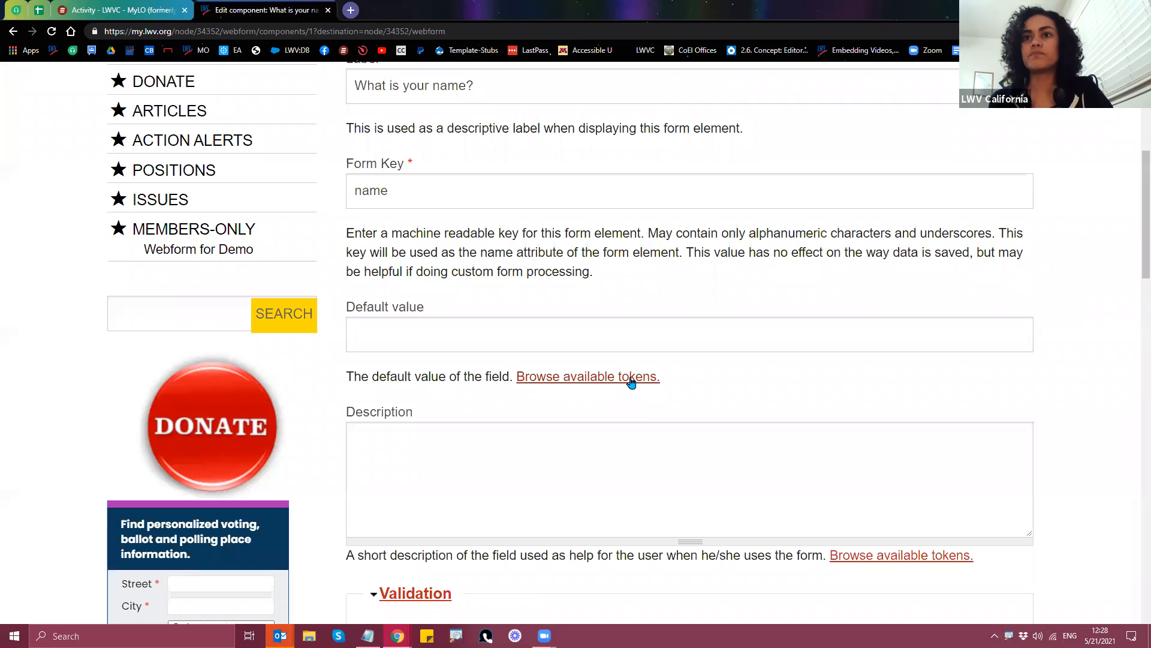
# Step: Open the Available tokens browser under Default value and drag it into a convenient position
pyautogui.click(594, 378)
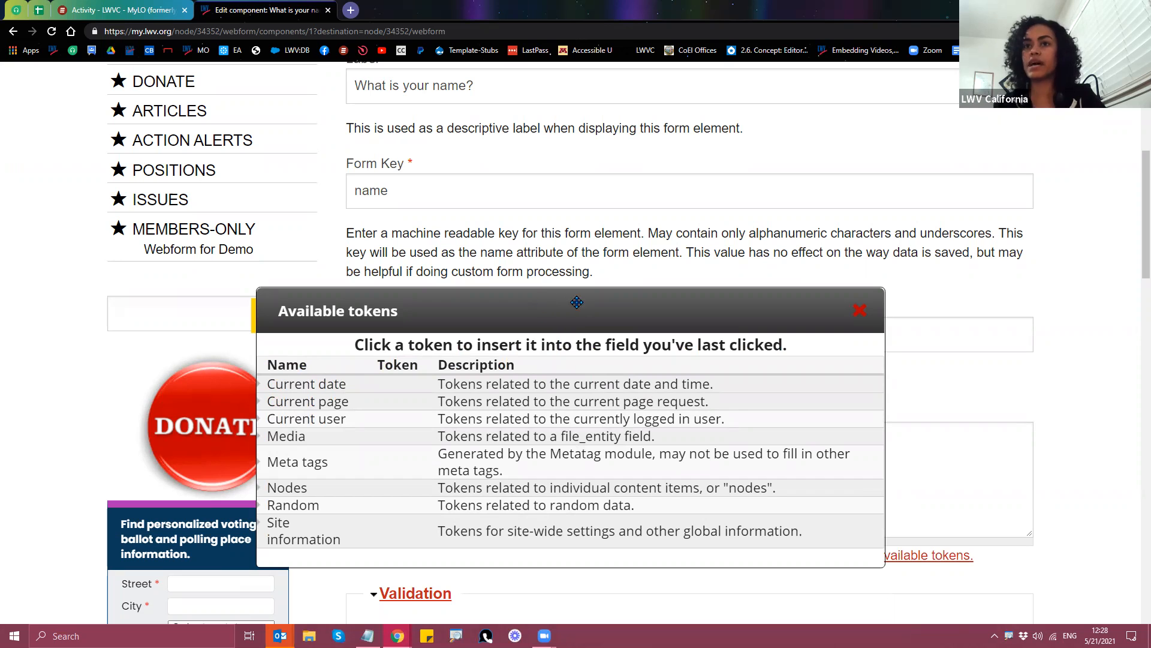
pyautogui.moveTo(575, 313); pyautogui.dragTo(558, 244)
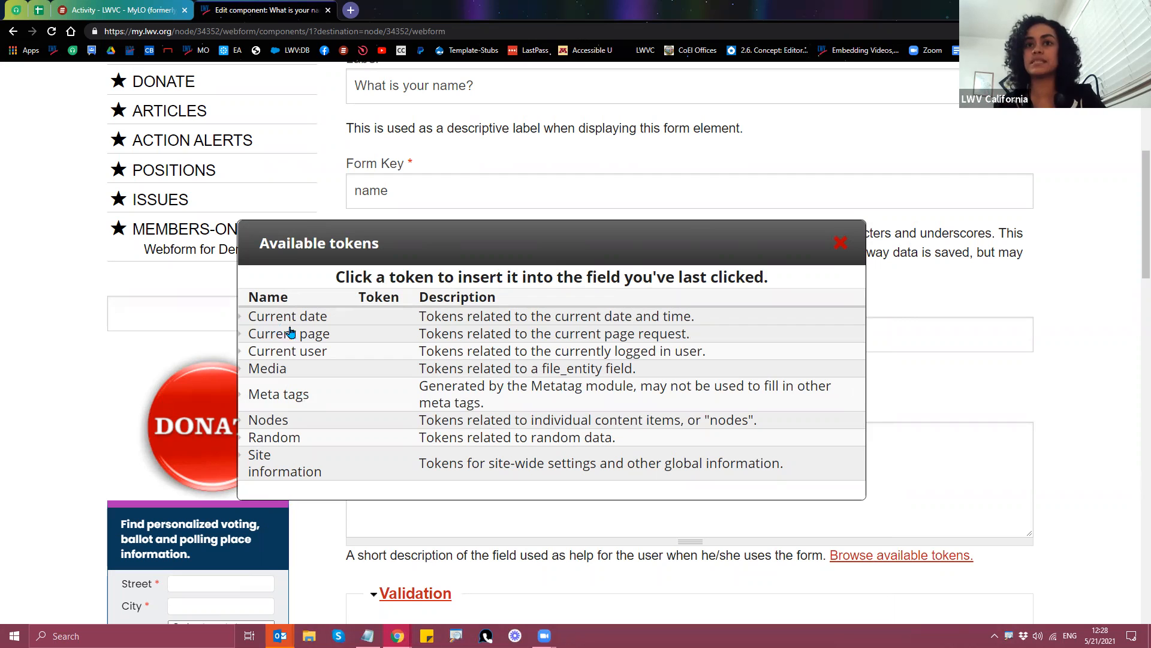
pyautogui.moveTo(524, 240); pyautogui.dragTo(504, 173)
pyautogui.moveTo(507, 220); pyautogui.dragTo(544, 85)
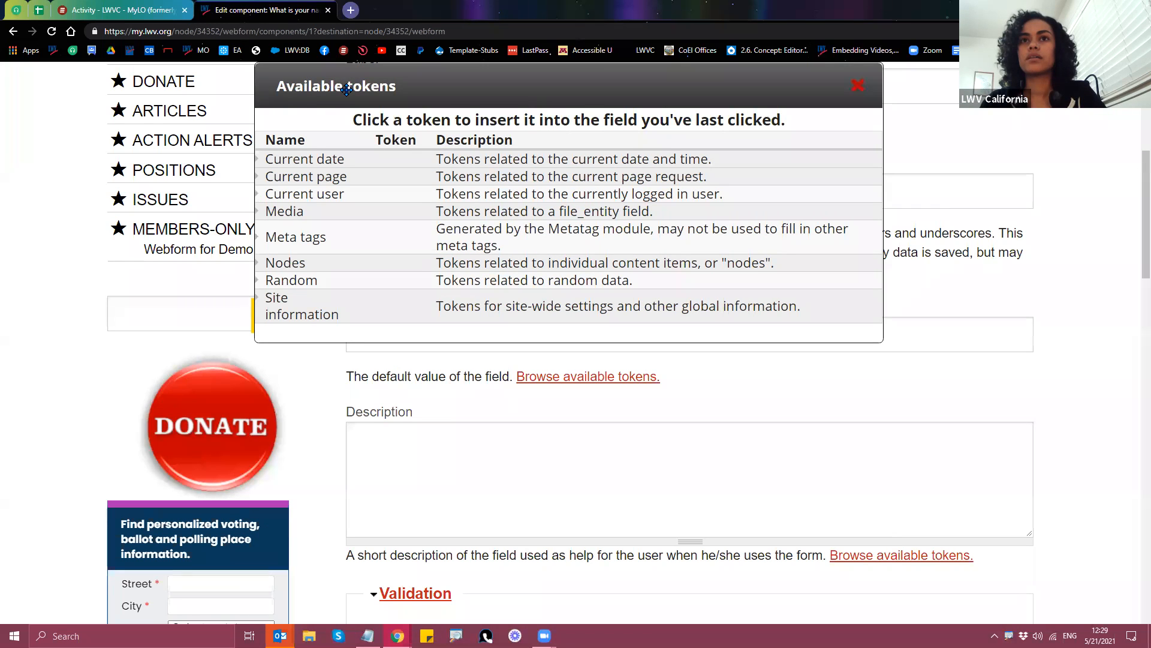
pyautogui.moveTo(329, 81); pyautogui.dragTo(342, 152)
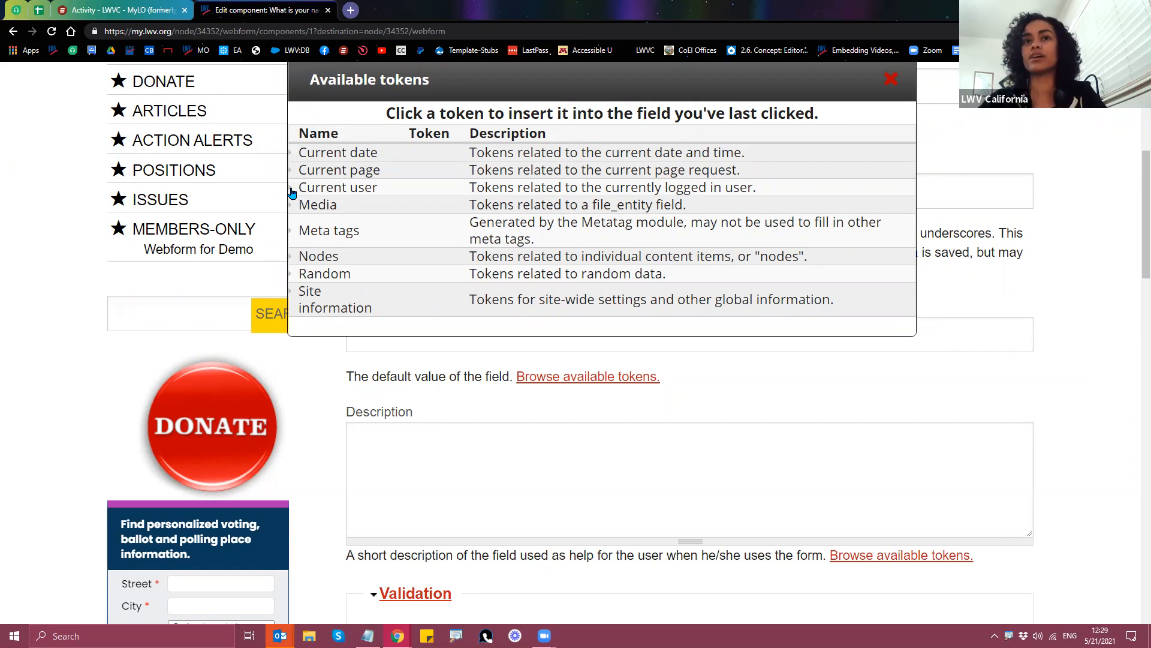
# Step: Expand the Current user token group and widen the token browser to the right
pyautogui.click(354, 189)
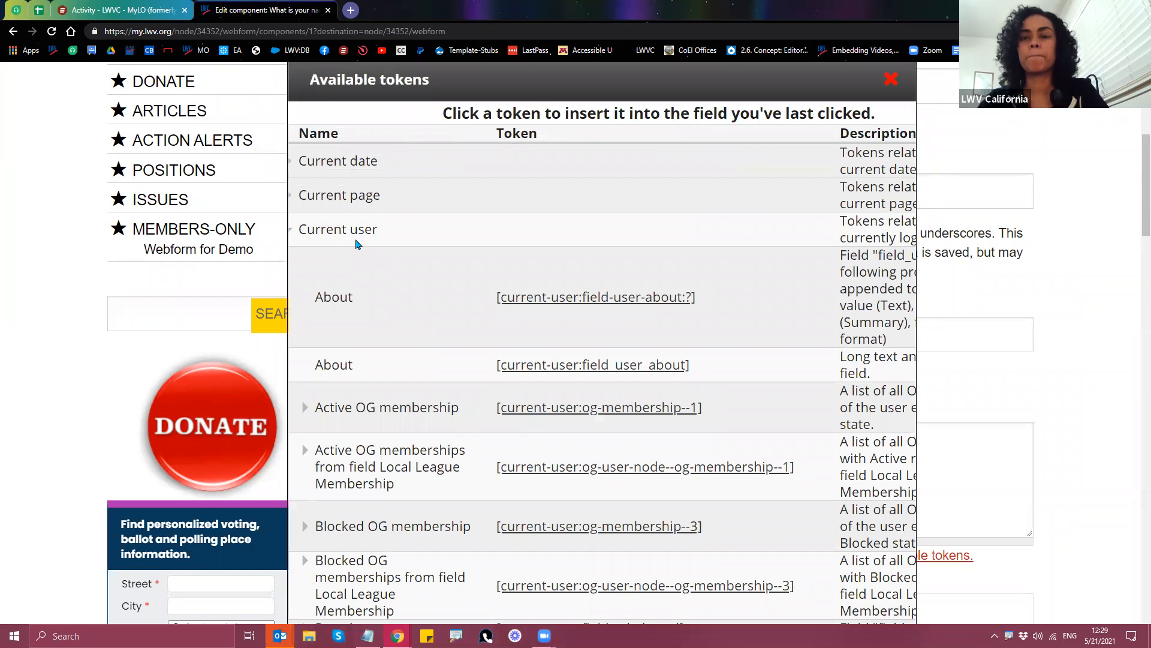
pyautogui.scroll(-3, 438, 288)
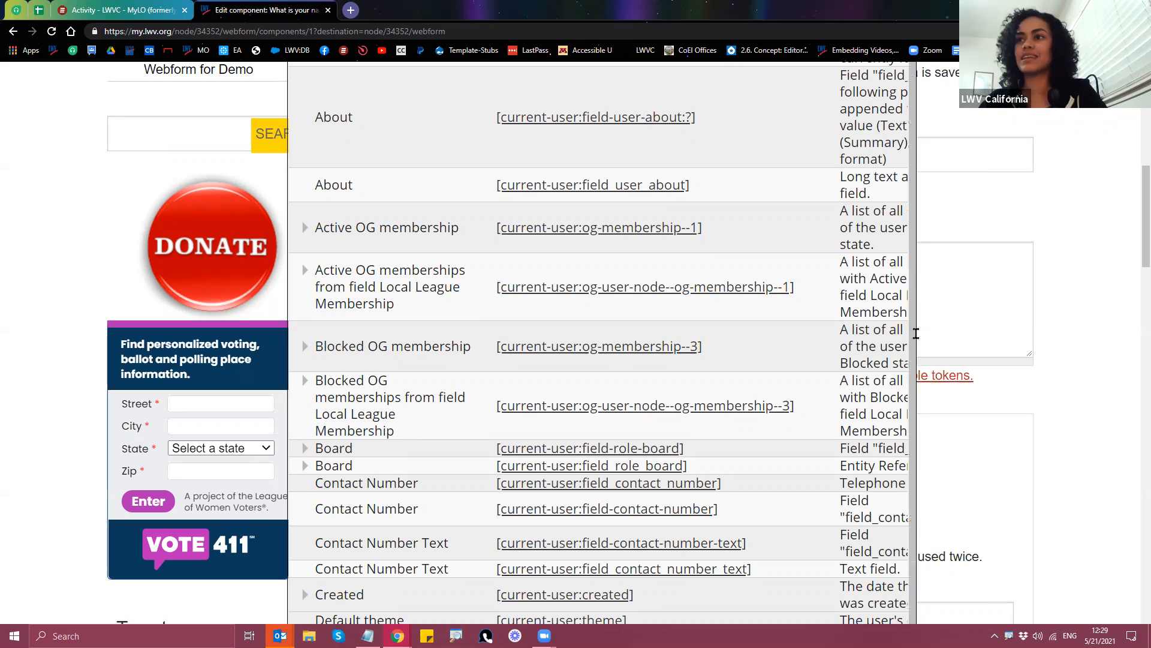
pyautogui.moveTo(916, 333); pyautogui.dragTo(959, 335)
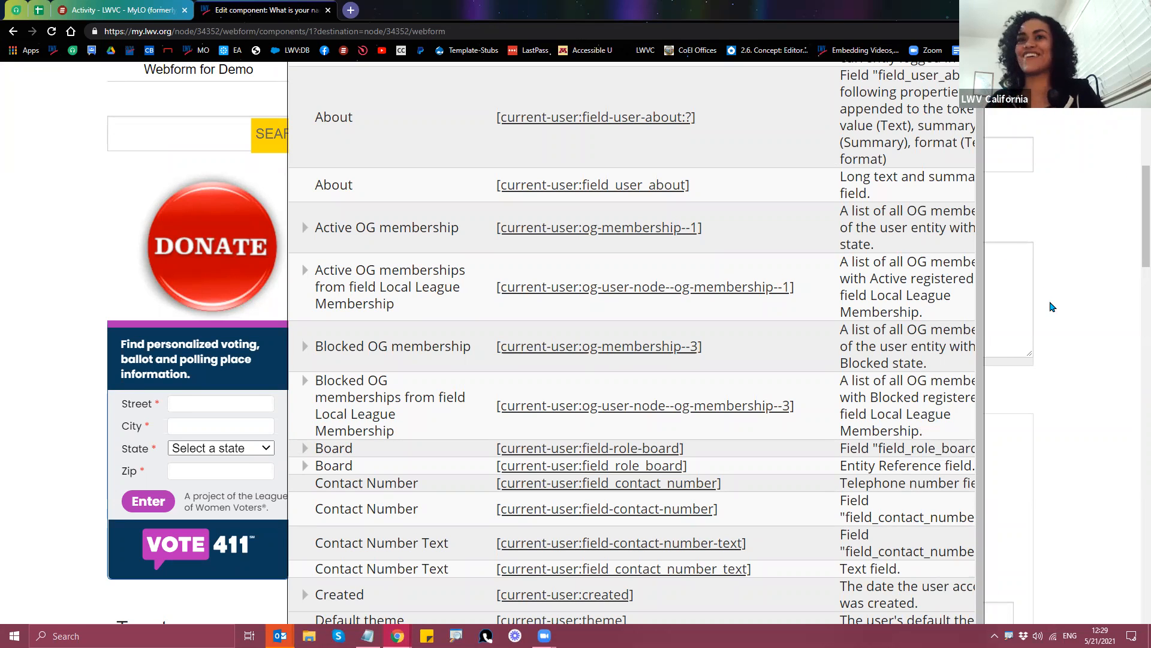
pyautogui.scroll(3, 504, 483)
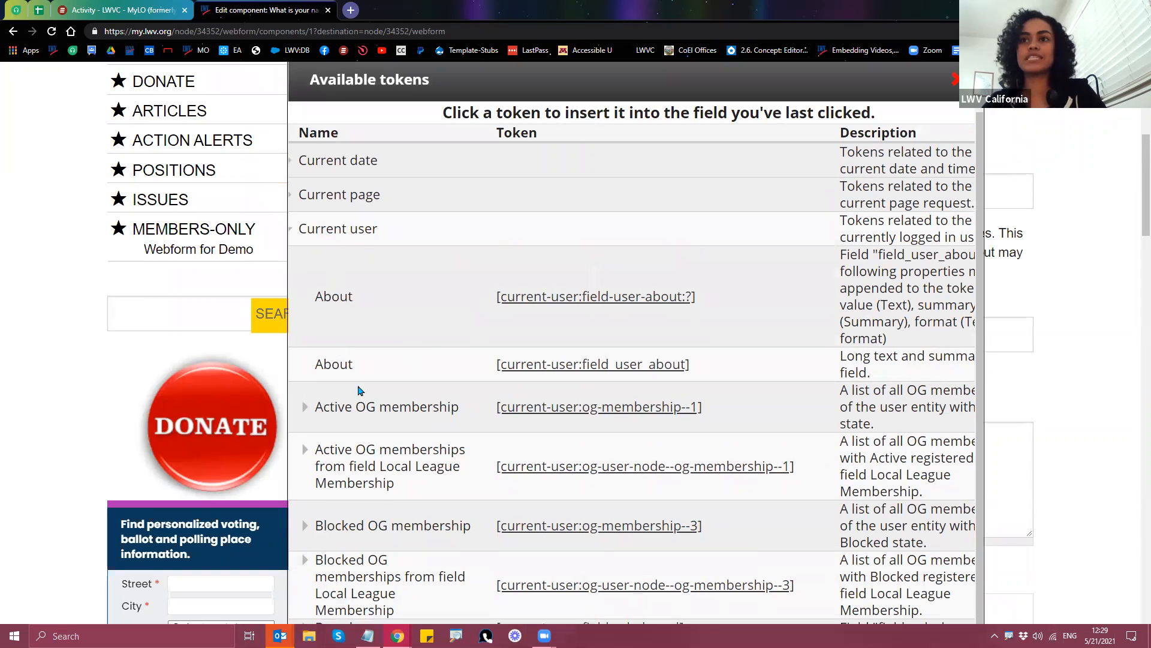
pyautogui.scroll(-2, 395, 409)
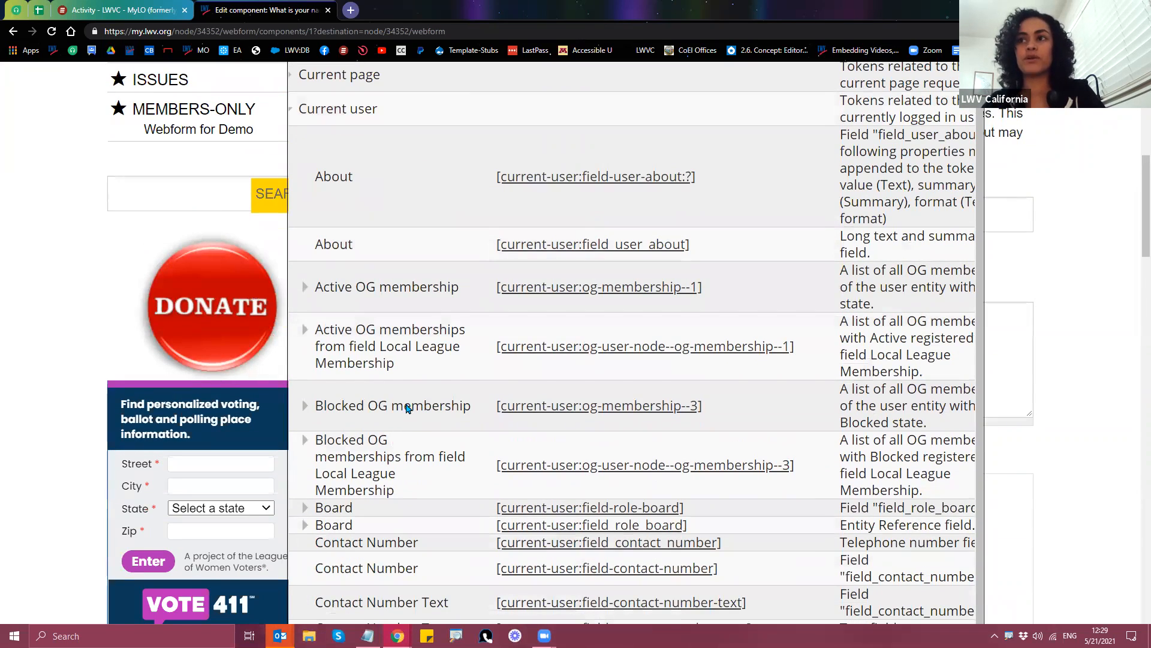
pyautogui.scroll(-1, 347, 378)
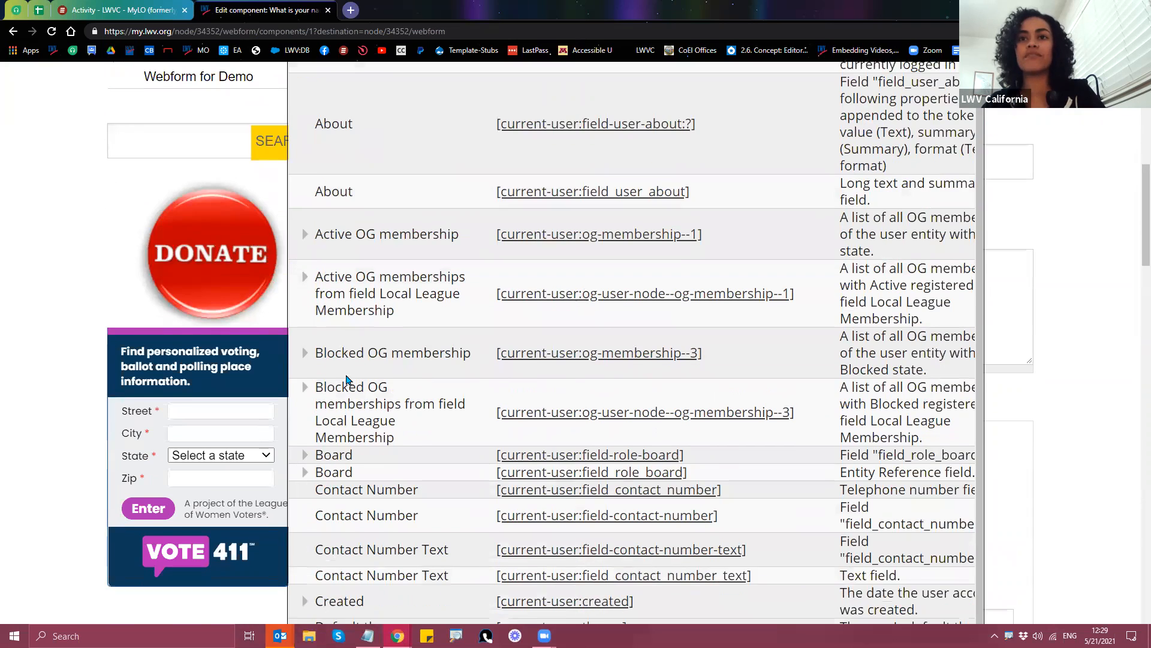
pyautogui.moveTo(315, 345); pyautogui.dragTo(478, 366)
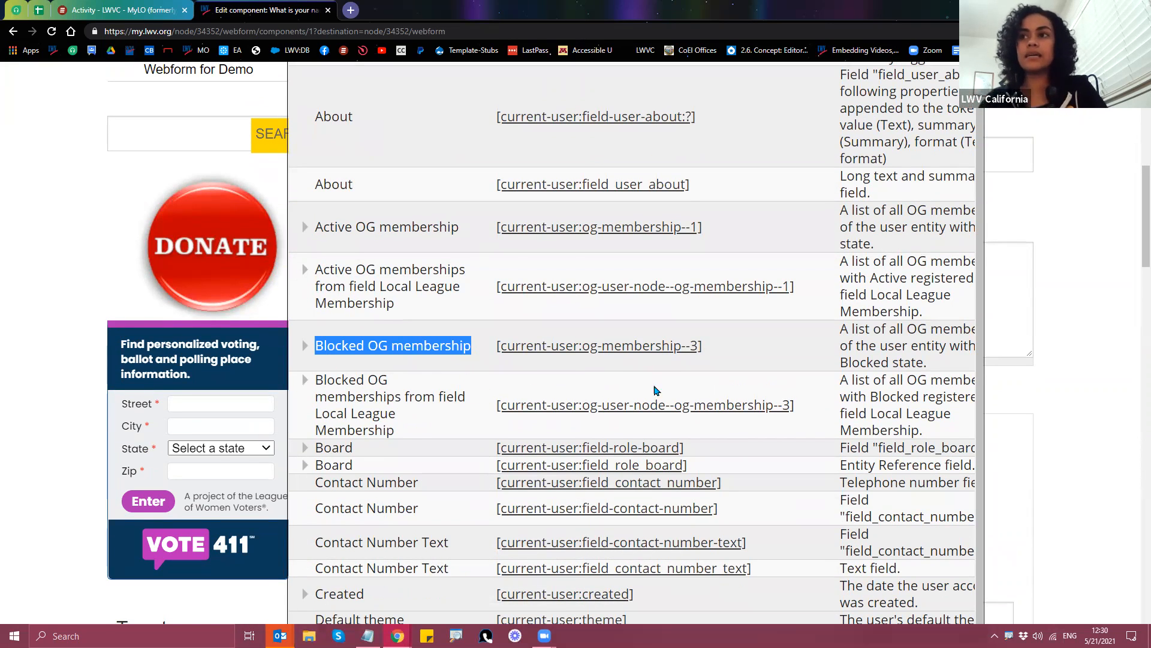
pyautogui.click(870, 353)
pyautogui.moveTo(843, 331); pyautogui.dragTo(895, 346)
pyautogui.click(884, 362)
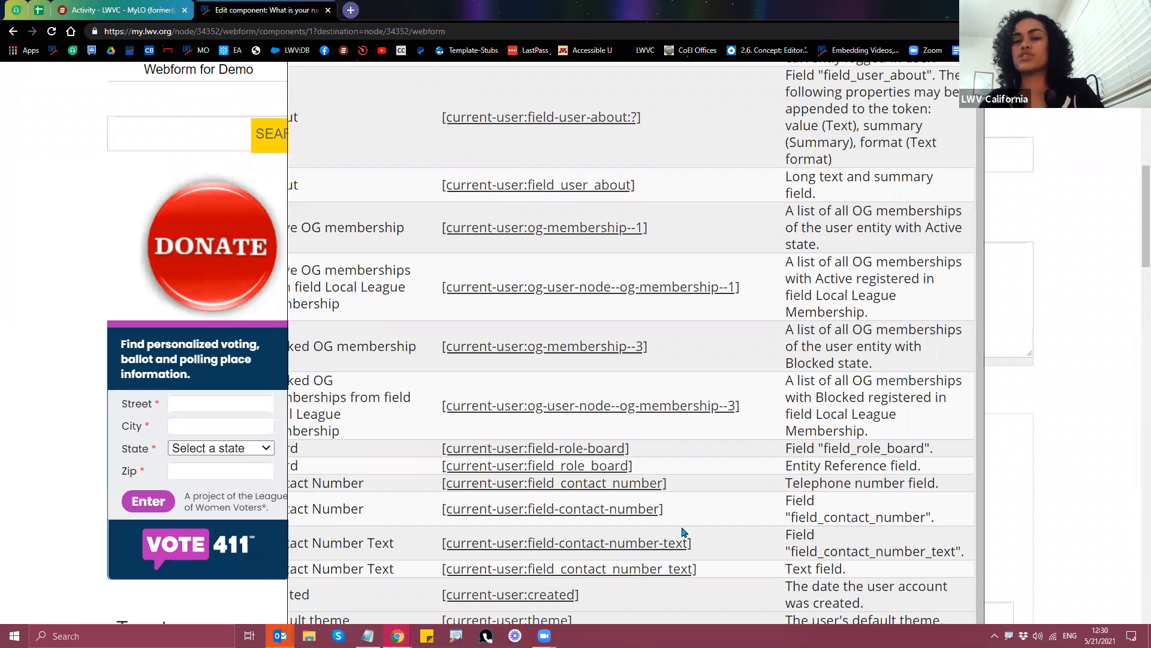
# Step: Add the [current-user:field-first-name][current-user:field-last-name] tokens as the default value, then close the browser
pyautogui.moveTo(289, 509); pyautogui.dragTo(175, 501)
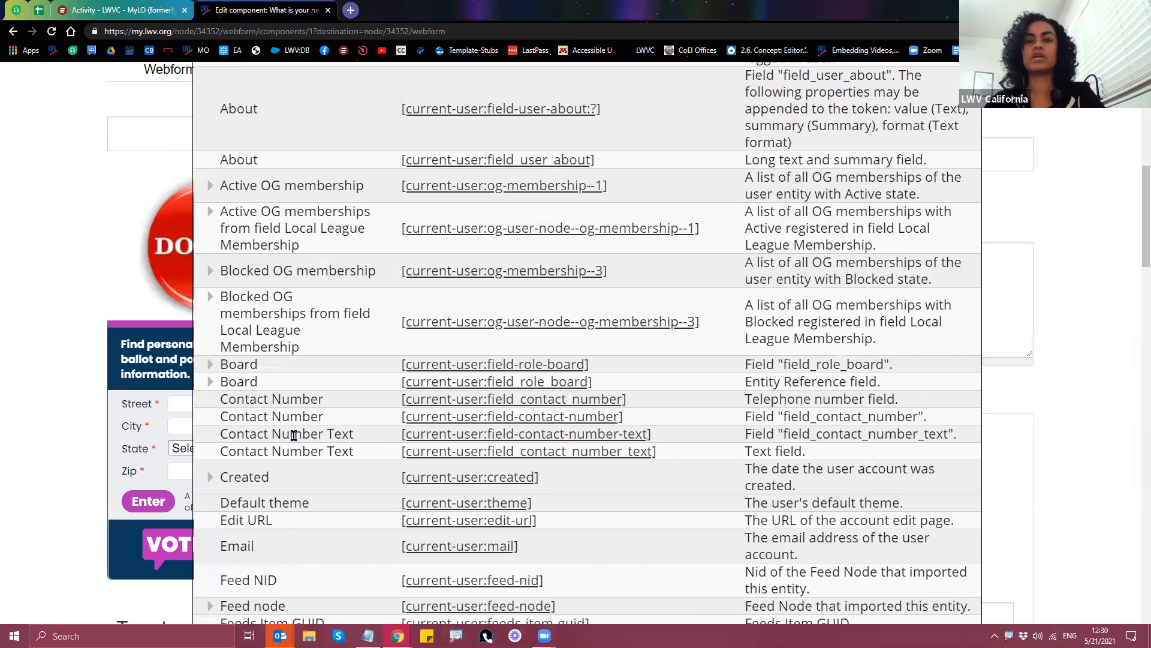
pyautogui.scroll(1, 291, 452)
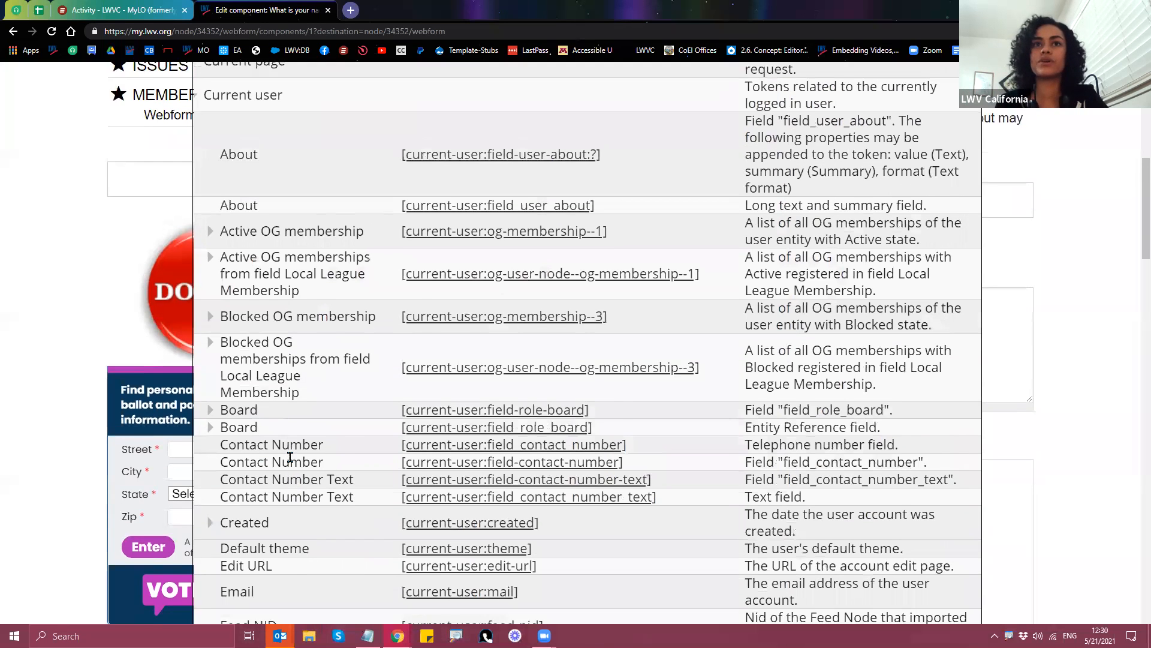
pyautogui.scroll(-3, 292, 459)
pyautogui.scroll(-1, 292, 462)
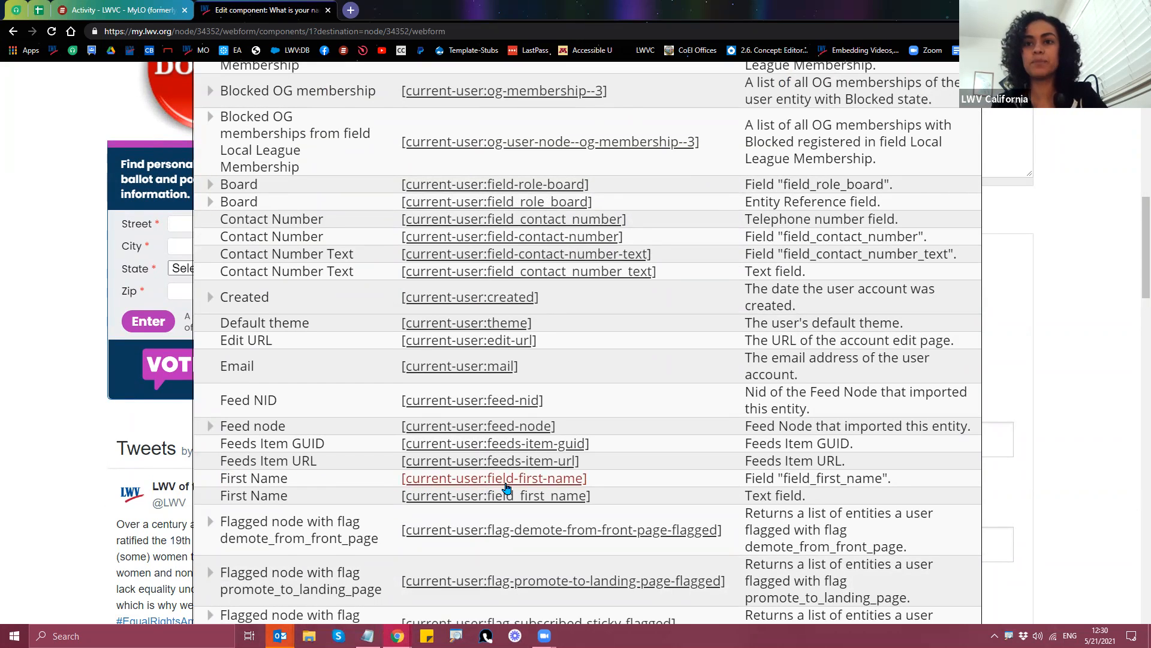
pyautogui.scroll(2, 504, 487)
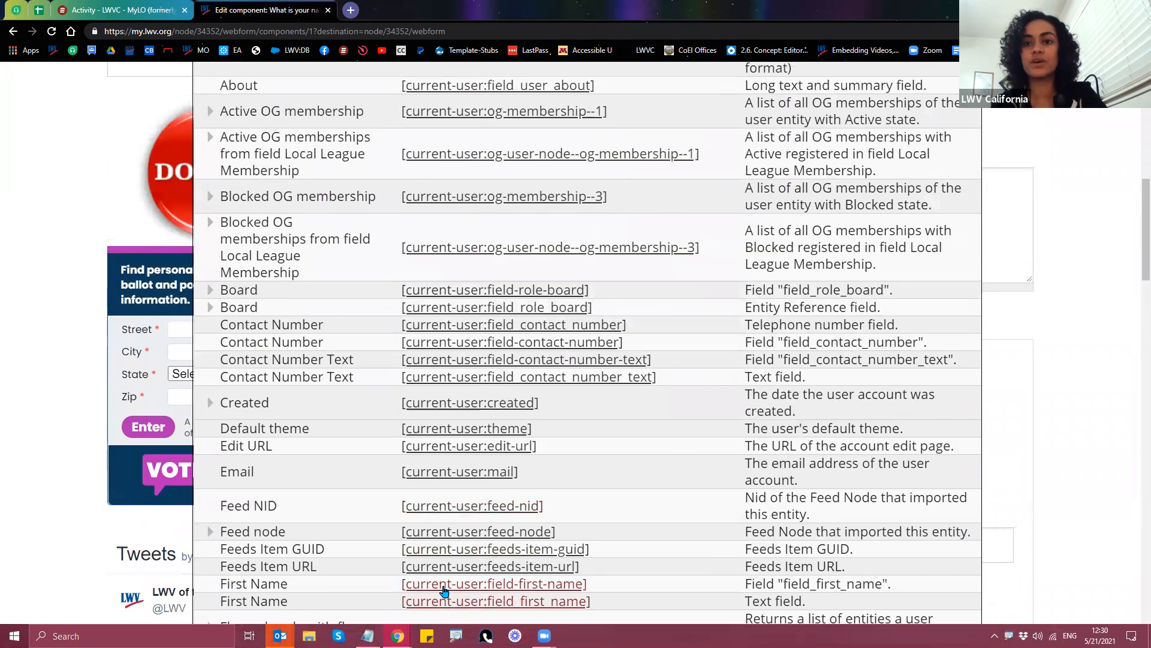
pyautogui.scroll(5, 354, 514)
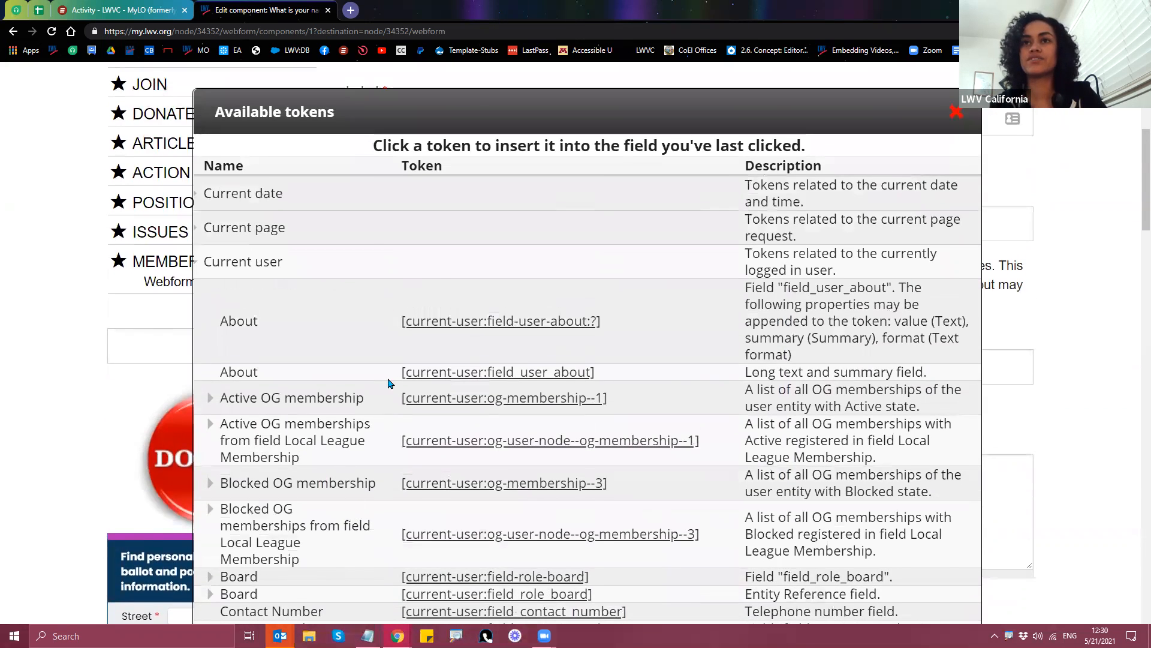
pyautogui.scroll(2, 388, 383)
pyautogui.moveTo(372, 218); pyautogui.dragTo(809, 228)
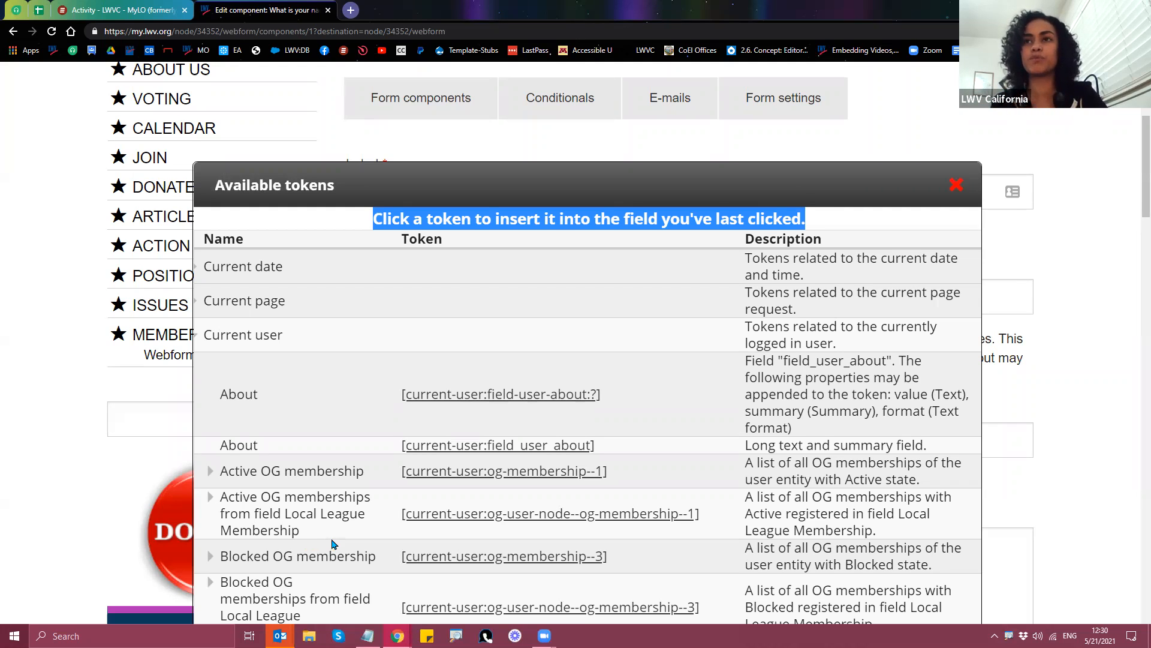
pyautogui.scroll(-1, 335, 544)
pyautogui.scroll(-3, 335, 544)
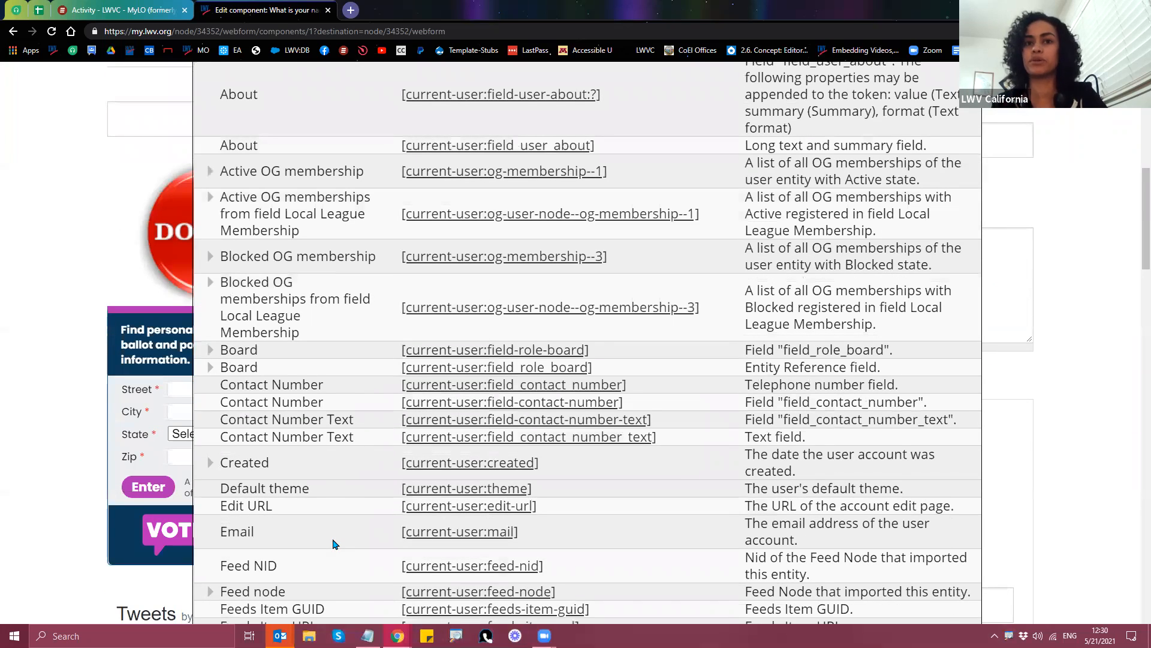
pyautogui.scroll(-4, 339, 497)
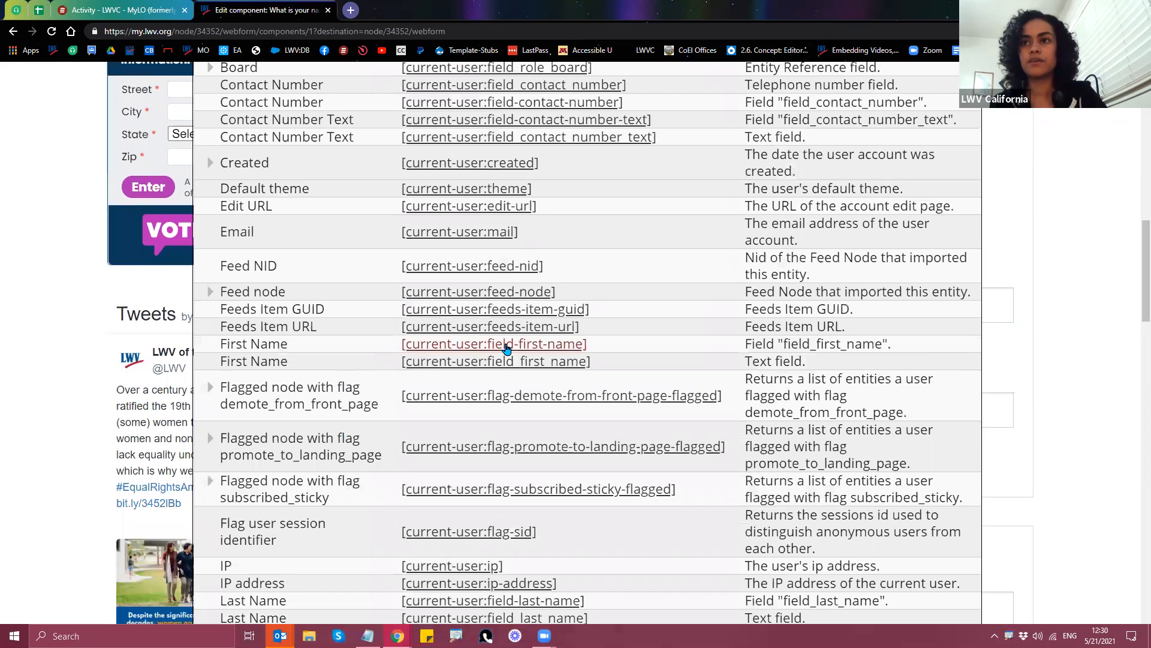
pyautogui.scroll(-2, 386, 402)
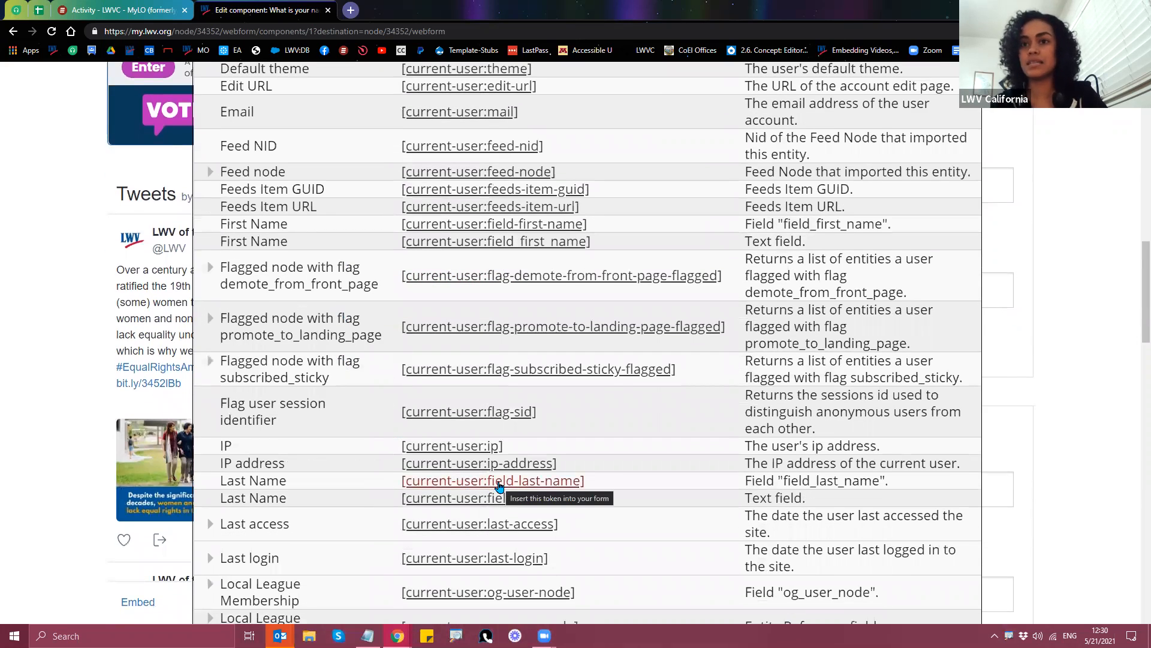
pyautogui.scroll(6, 499, 486)
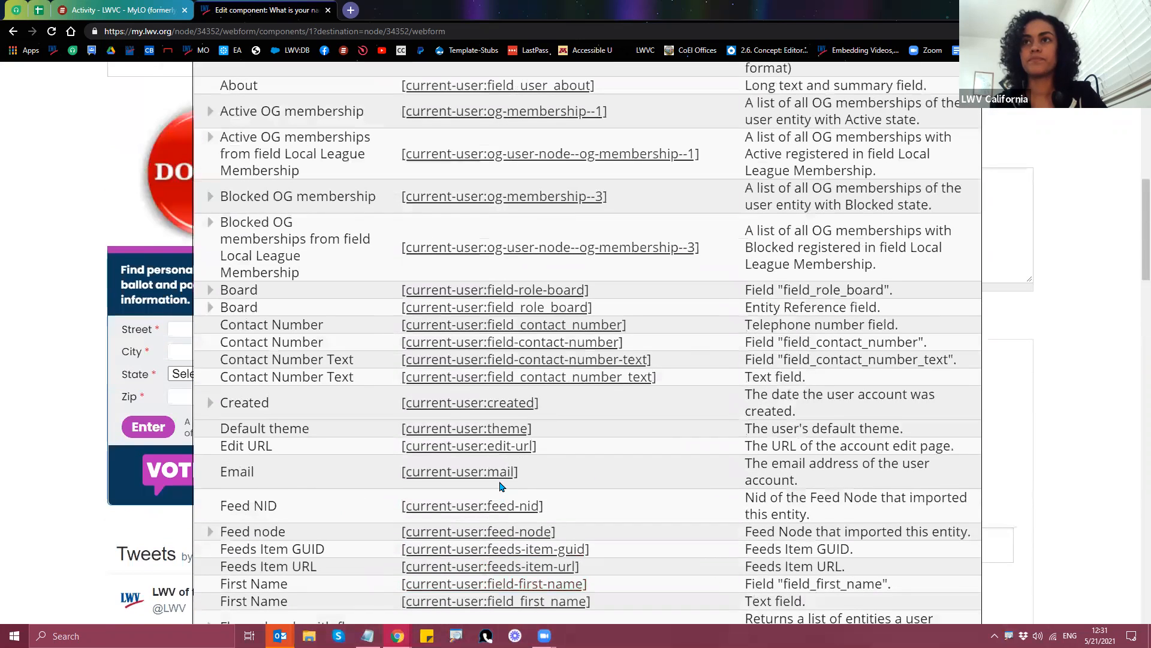
pyautogui.scroll(5, 456, 507)
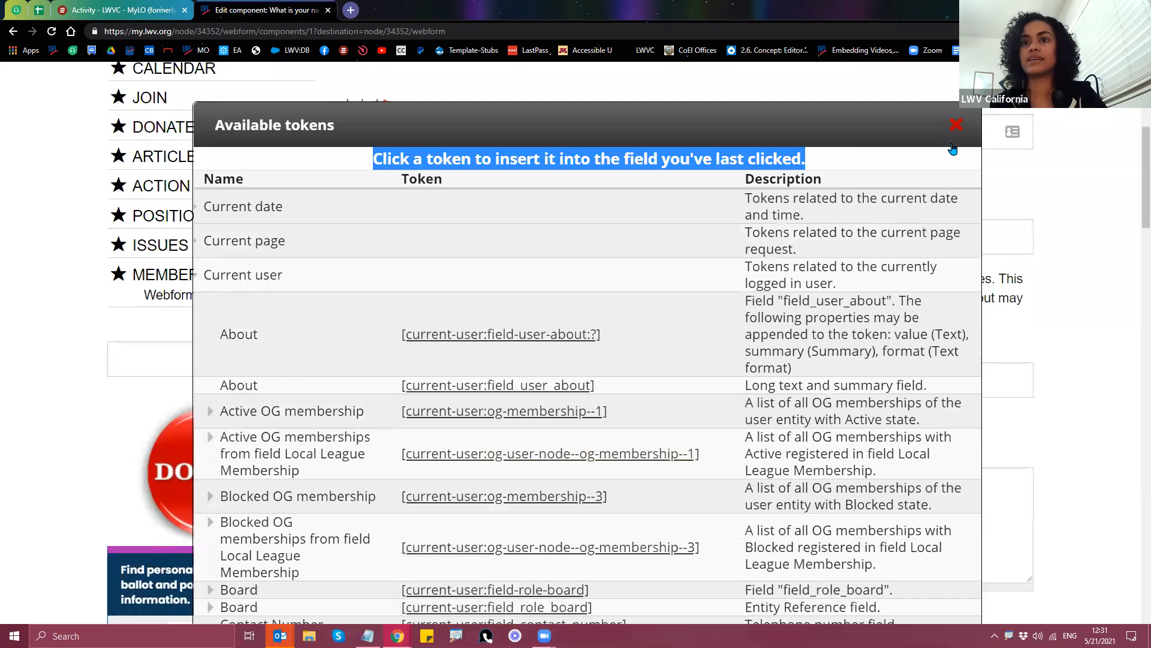
pyautogui.click(956, 125)
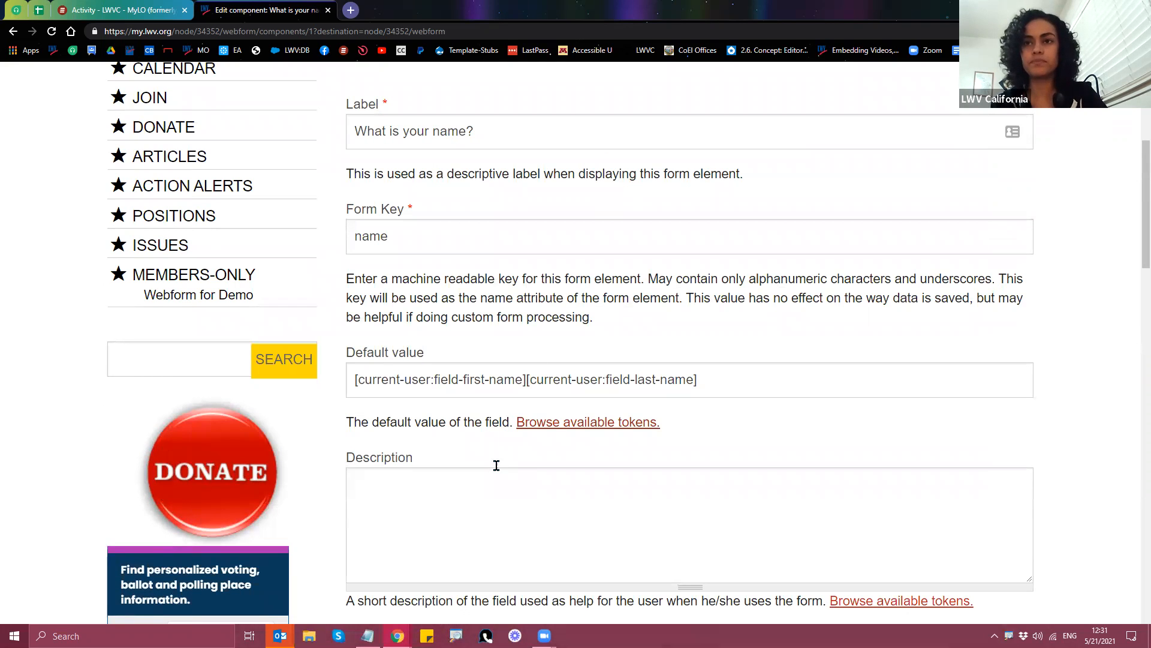
# Step: Save the What is your name? component with its first- and last-name token default
pyautogui.click(526, 379)
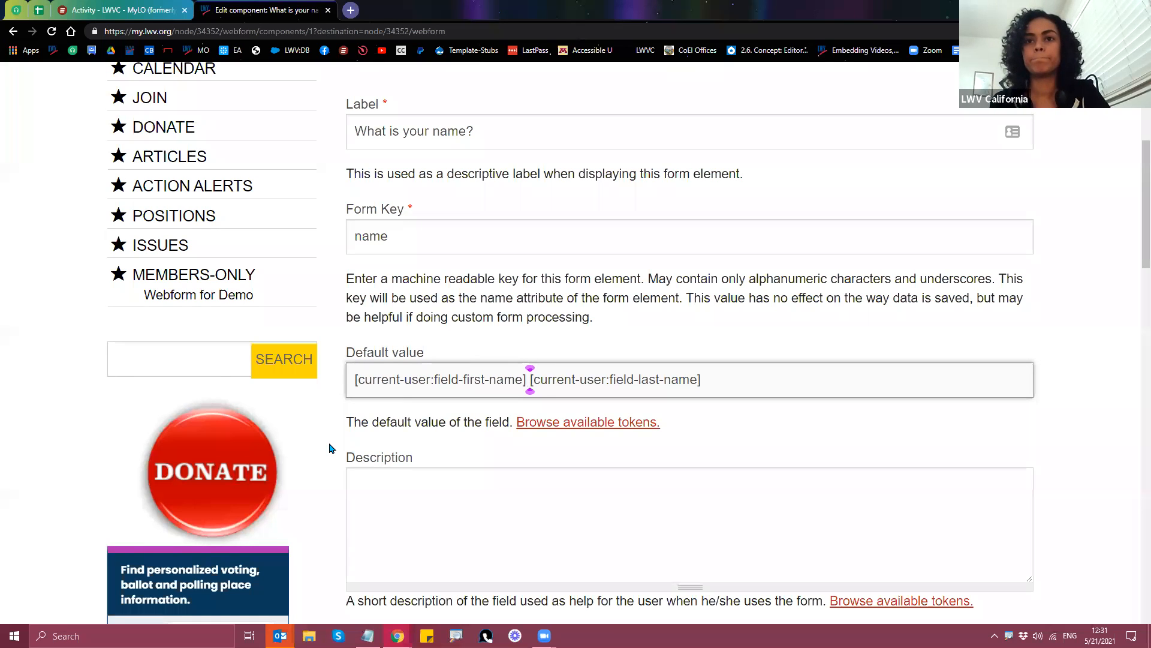
pyautogui.click(469, 511)
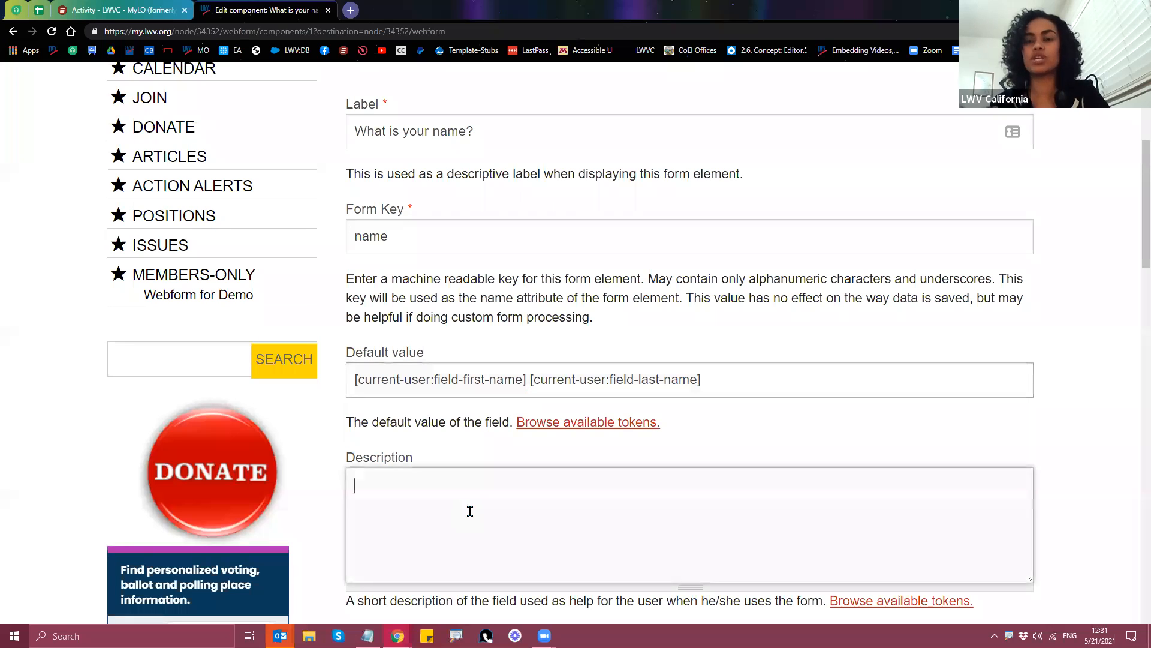
pyautogui.scroll(-15, 596, 450)
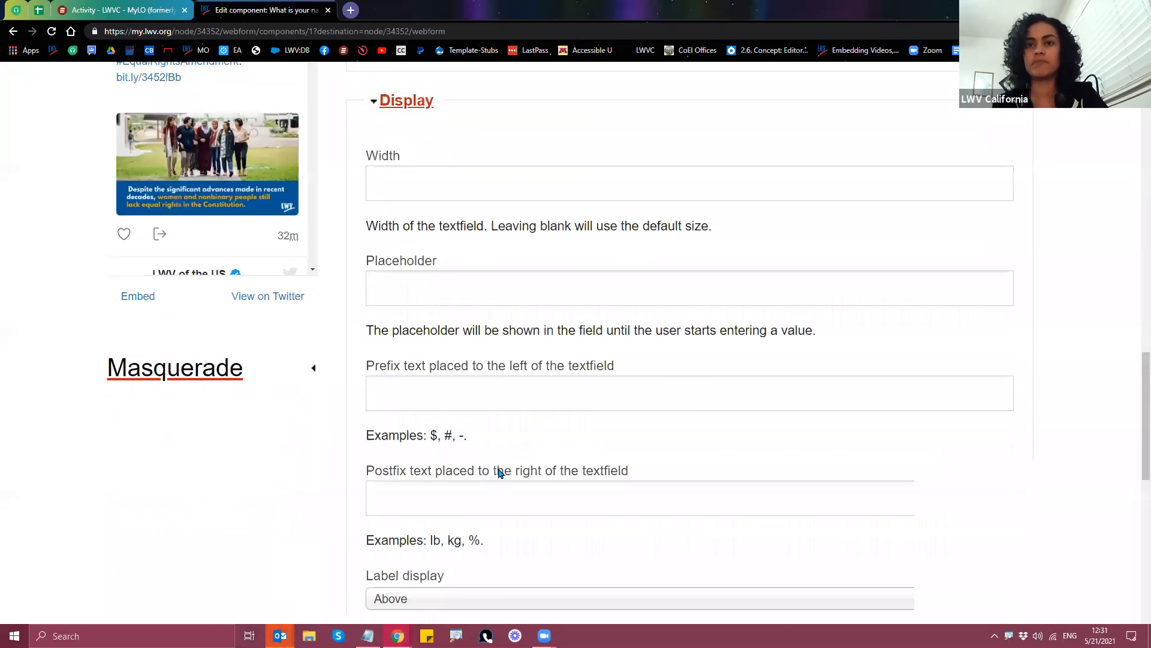
pyautogui.click(419, 412)
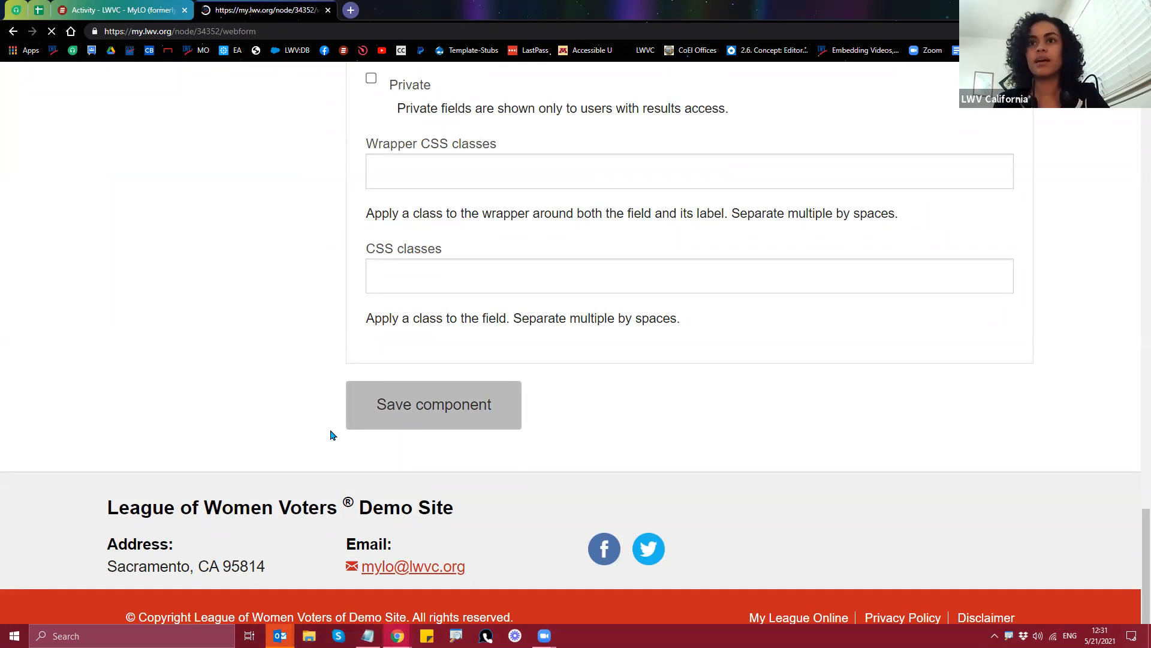
pyautogui.scroll(-3, 342, 432)
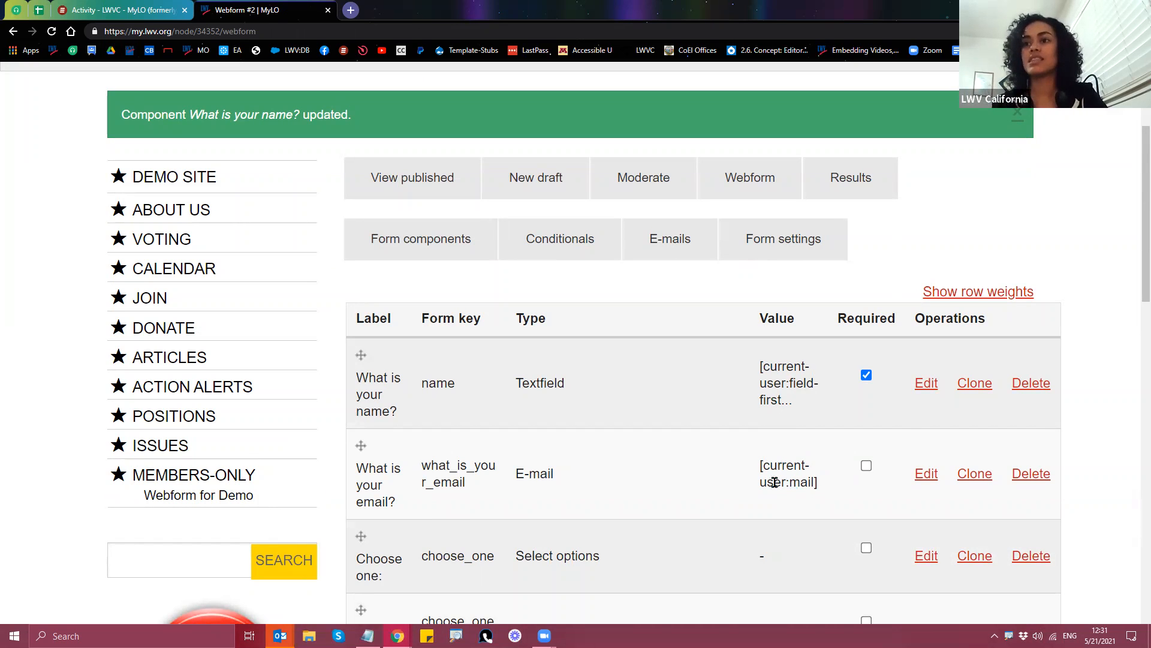
# Step: View the published Webform #2 and point out the name and email values prefilled from the account
pyautogui.click(422, 188)
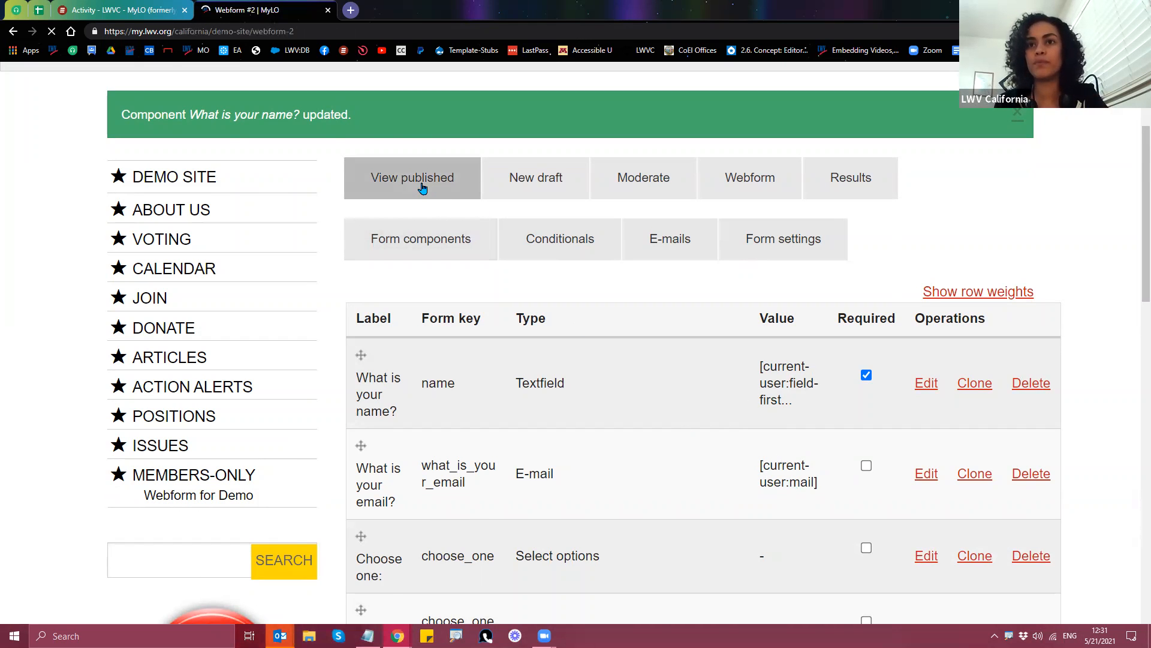
pyautogui.scroll(-7, 410, 245)
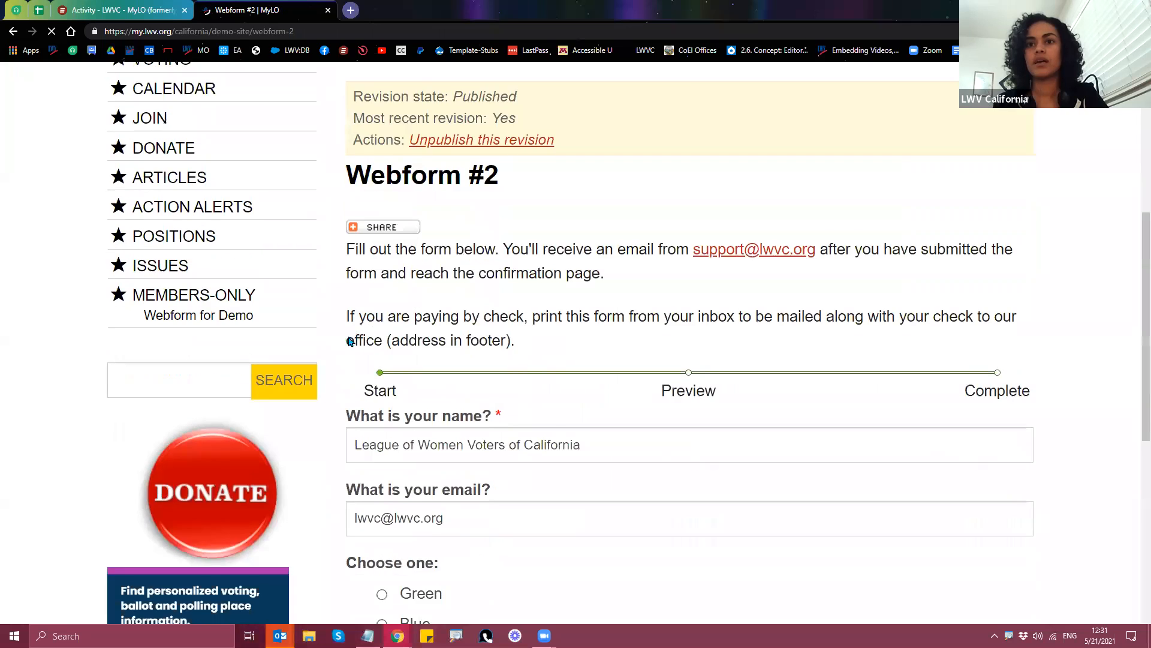
pyautogui.moveTo(350, 382); pyautogui.dragTo(705, 418)
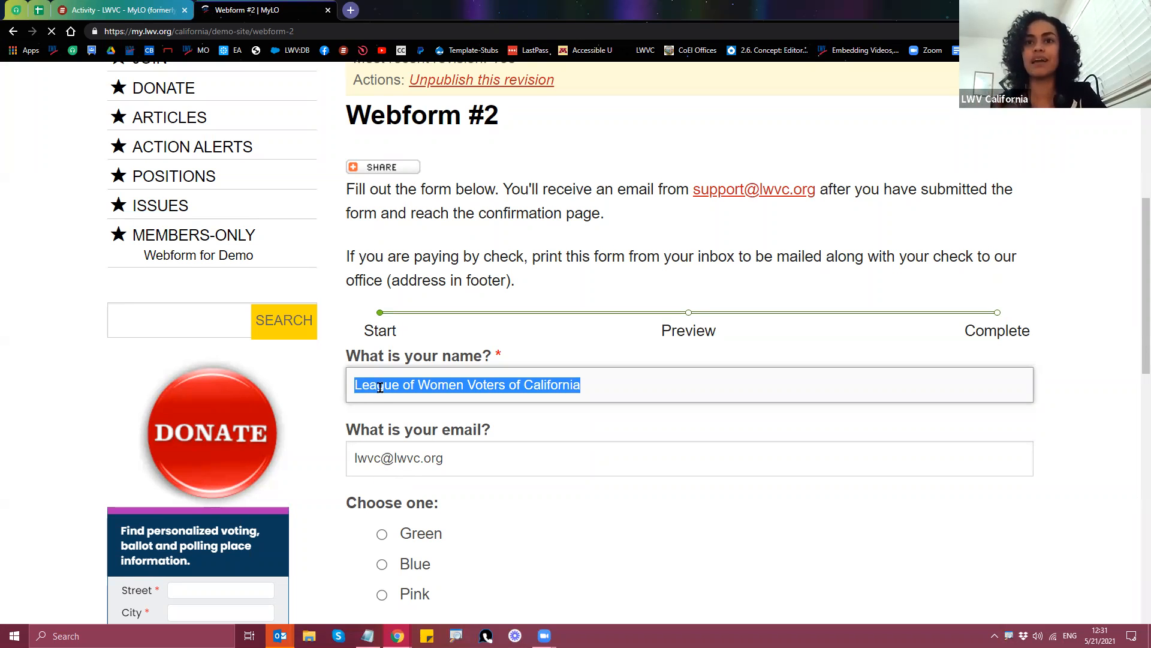
pyautogui.moveTo(357, 458); pyautogui.dragTo(462, 461)
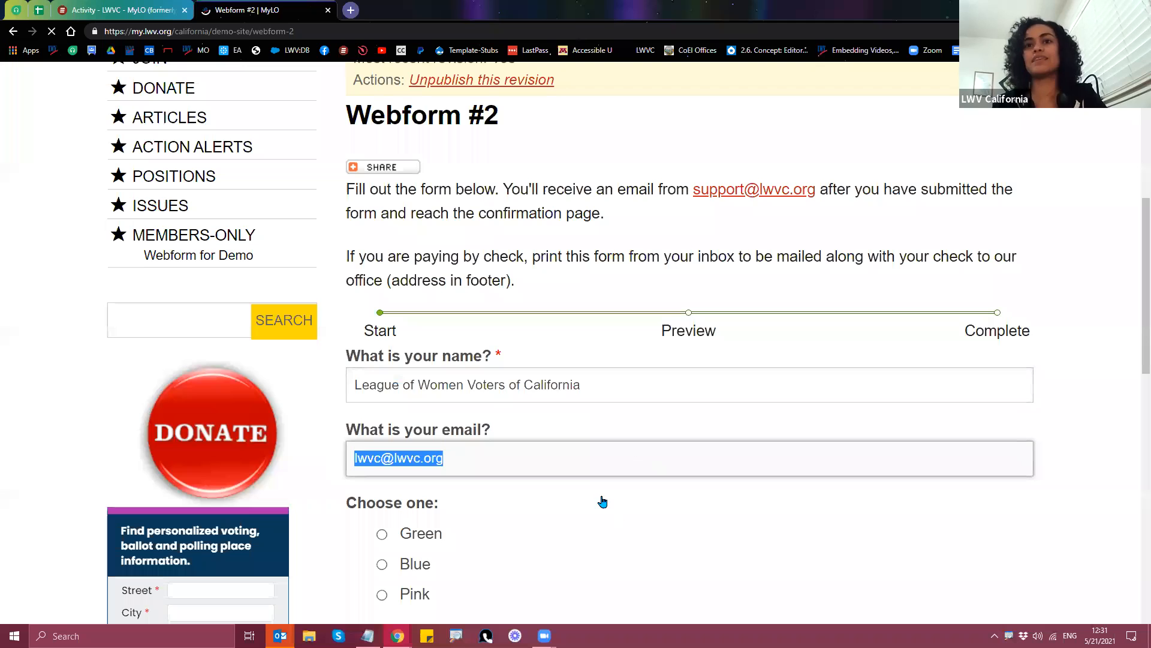
pyautogui.scroll(-2, 632, 470)
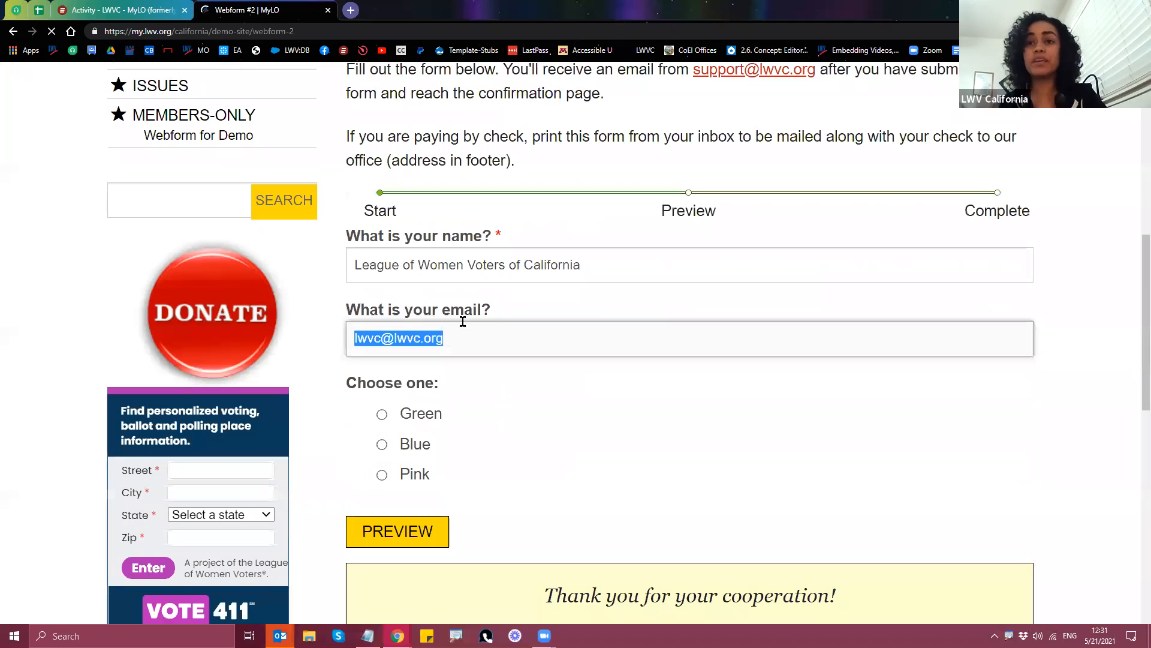
pyautogui.moveTo(625, 273); pyautogui.dragTo(334, 272)
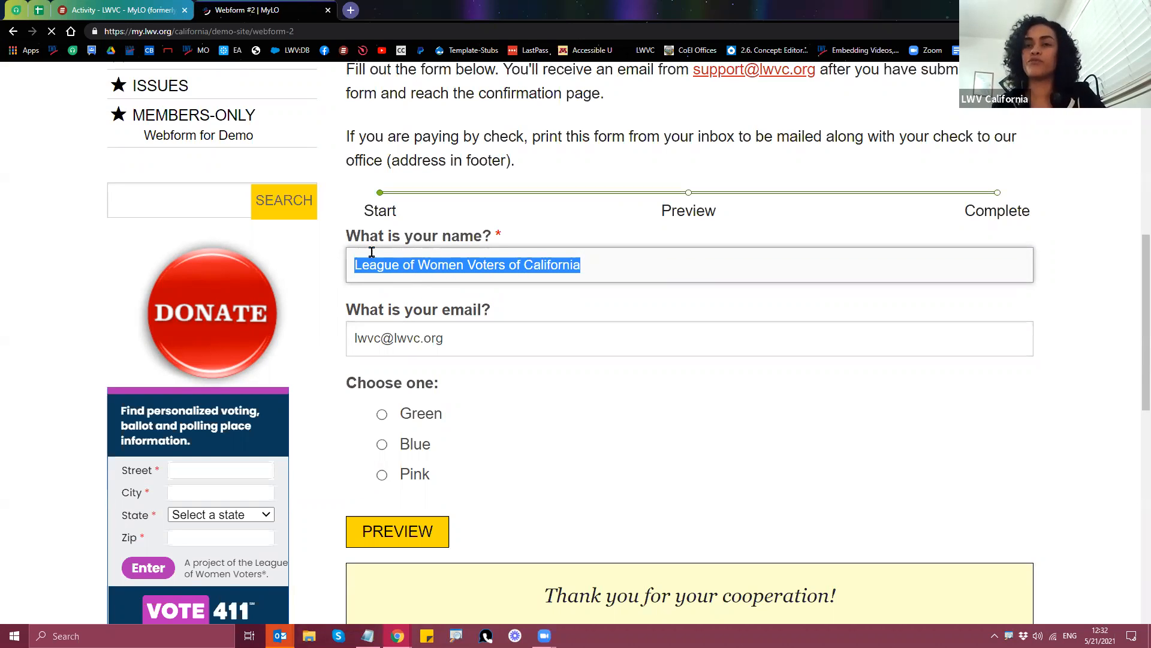
pyautogui.scroll(9, 838, 337)
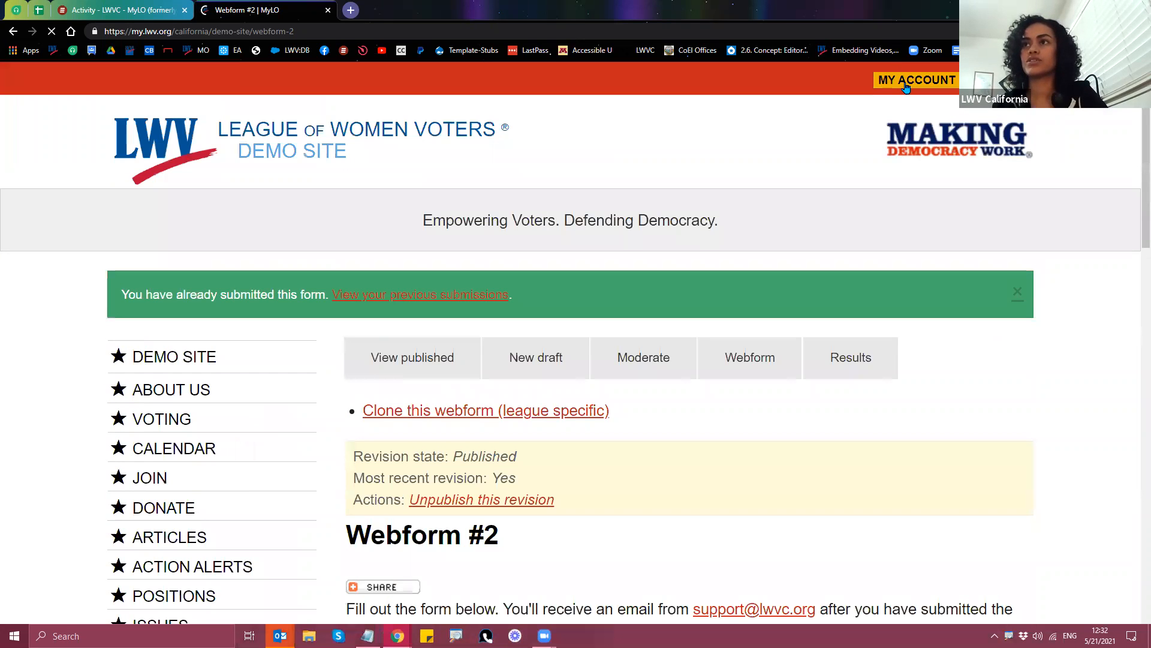
# Step: Open the account profile in a new tab and point out its web address and display name
pyautogui.rightClick(905, 87)
pyautogui.click(941, 94)
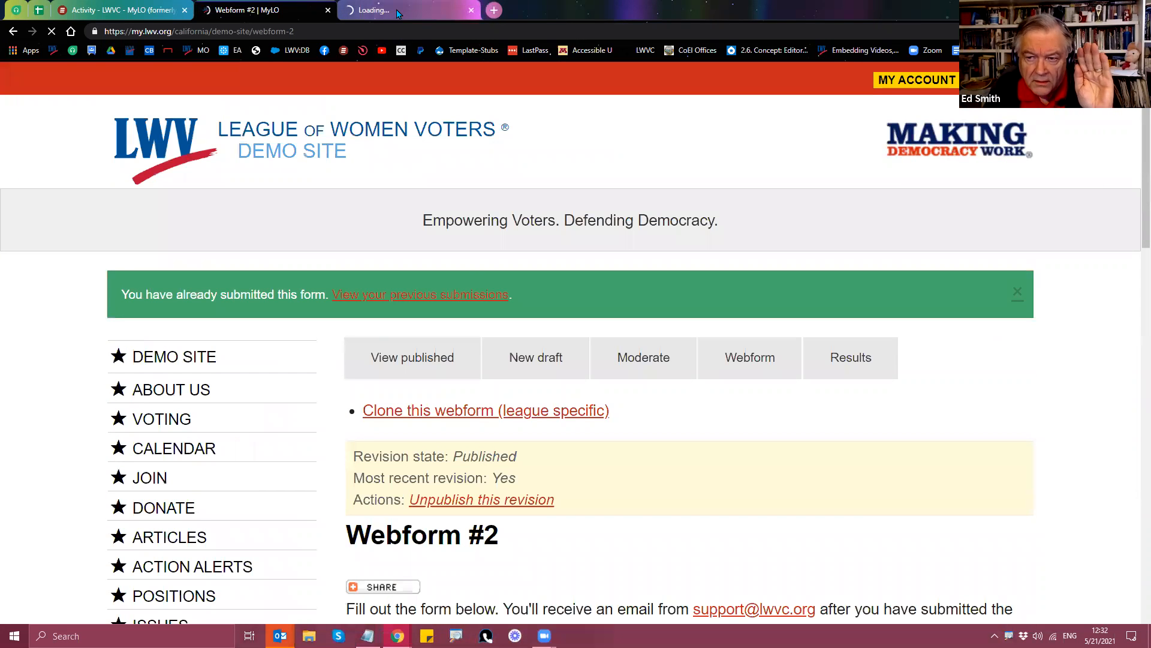
pyautogui.scroll(-5, 478, 416)
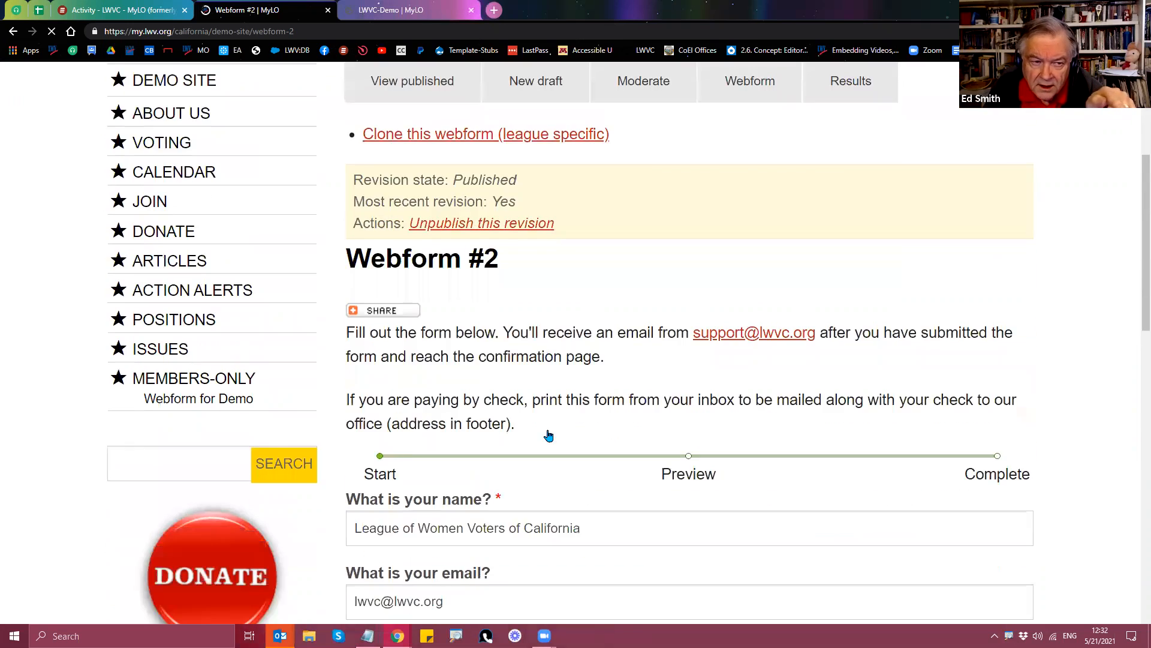
pyautogui.scroll(-3, 549, 436)
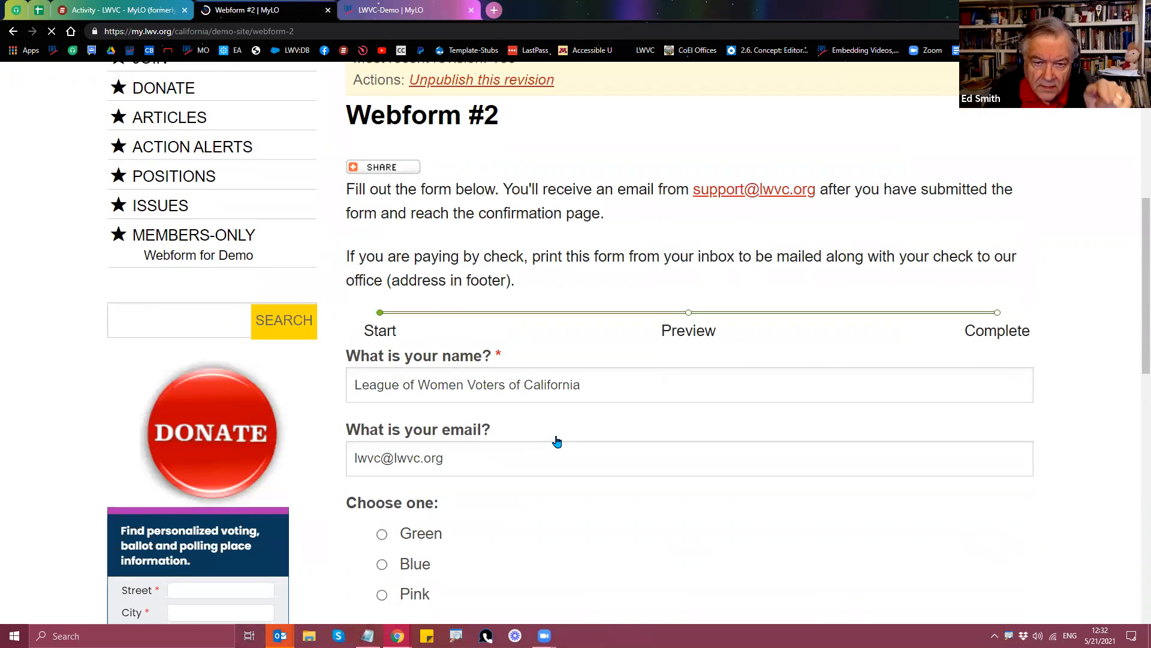
pyautogui.click(407, 12)
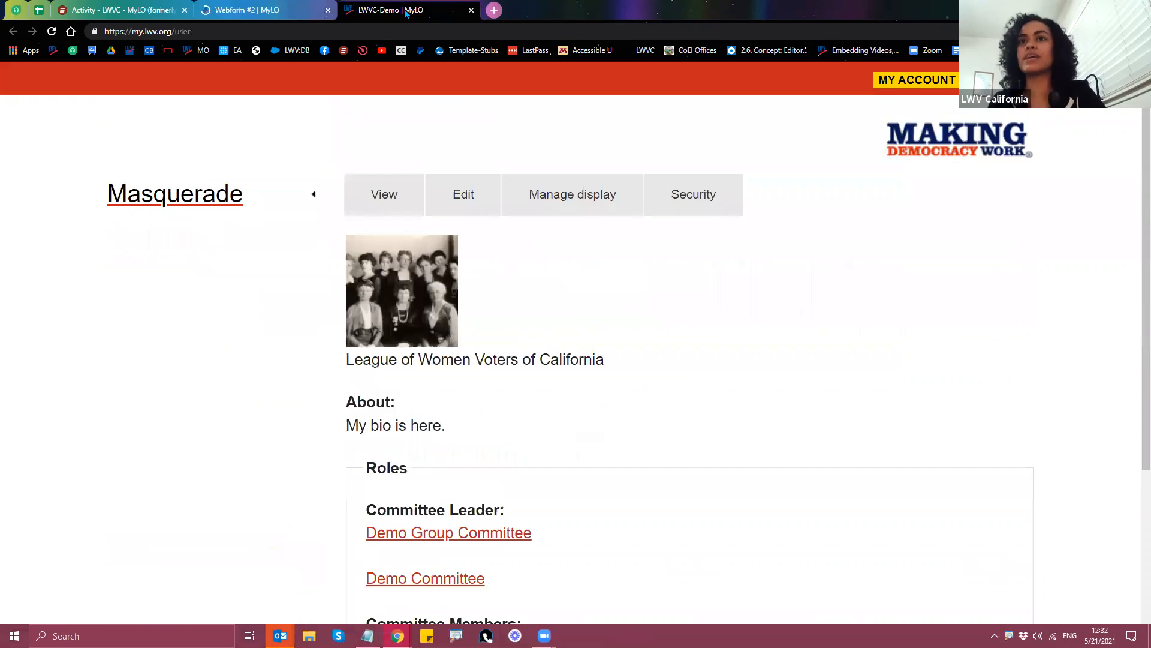
pyautogui.scroll(-2, 271, 387)
pyautogui.scroll(1, 270, 401)
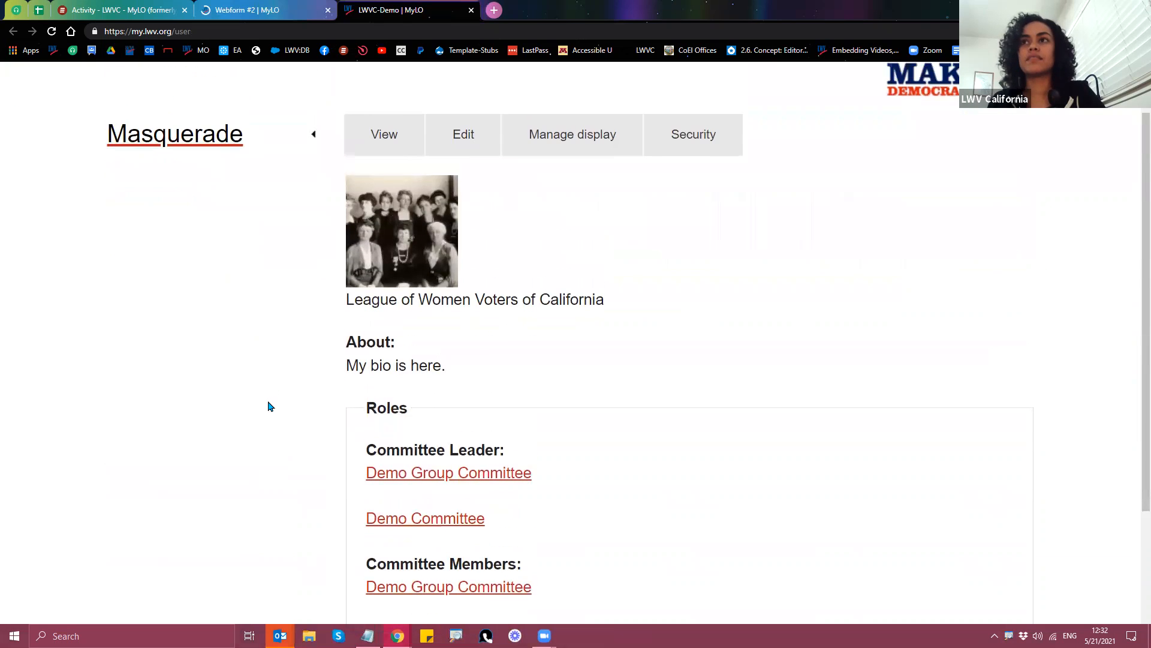
pyautogui.click(180, 32)
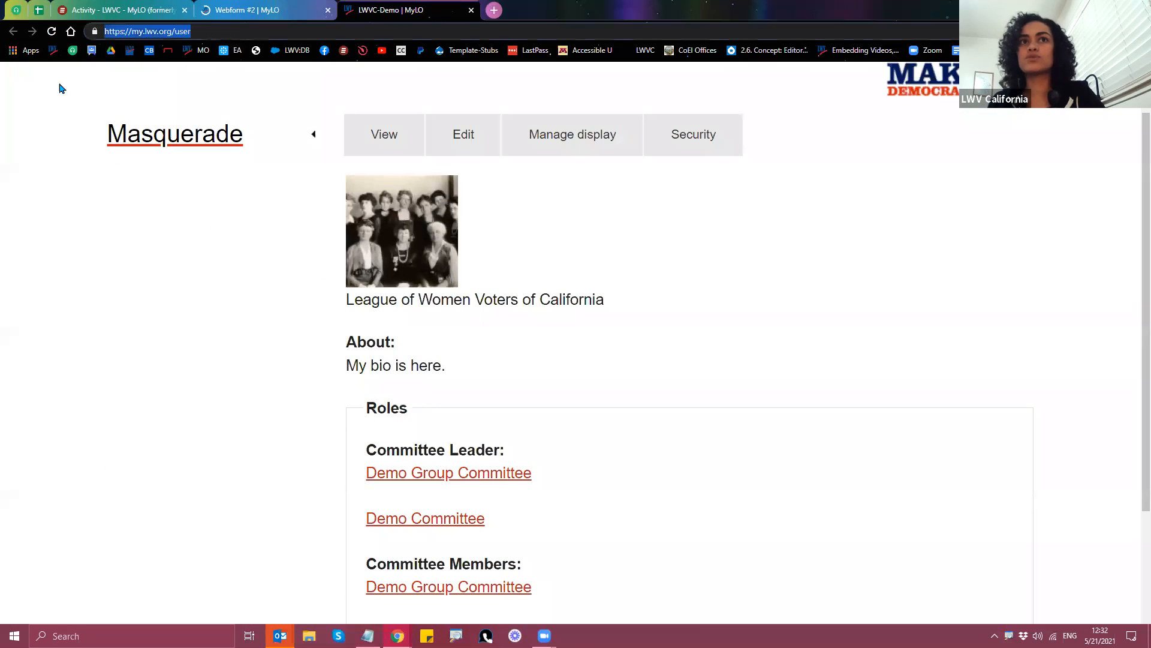
pyautogui.scroll(-1, 168, 348)
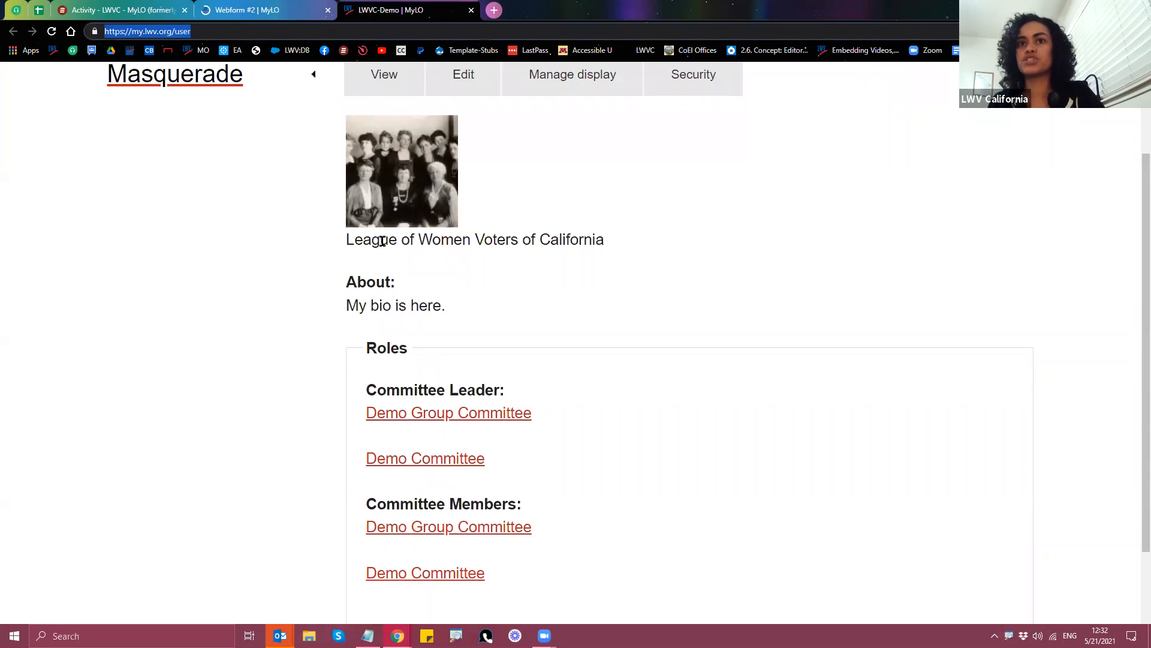
pyautogui.moveTo(342, 243); pyautogui.dragTo(604, 240)
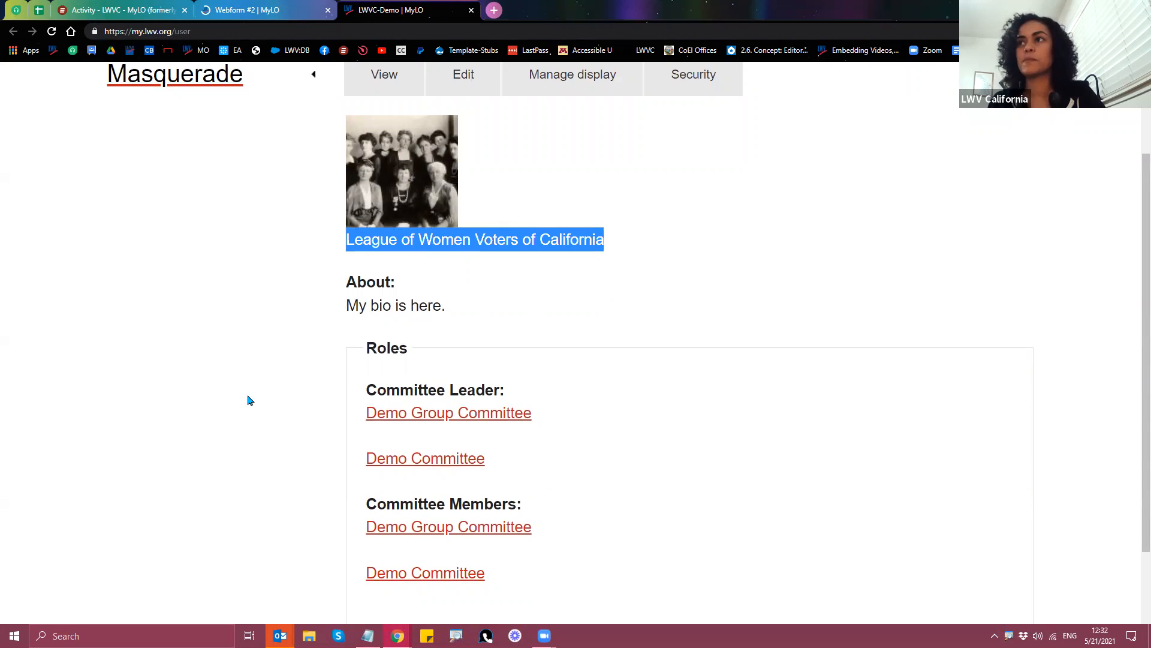
pyautogui.scroll(2, 248, 401)
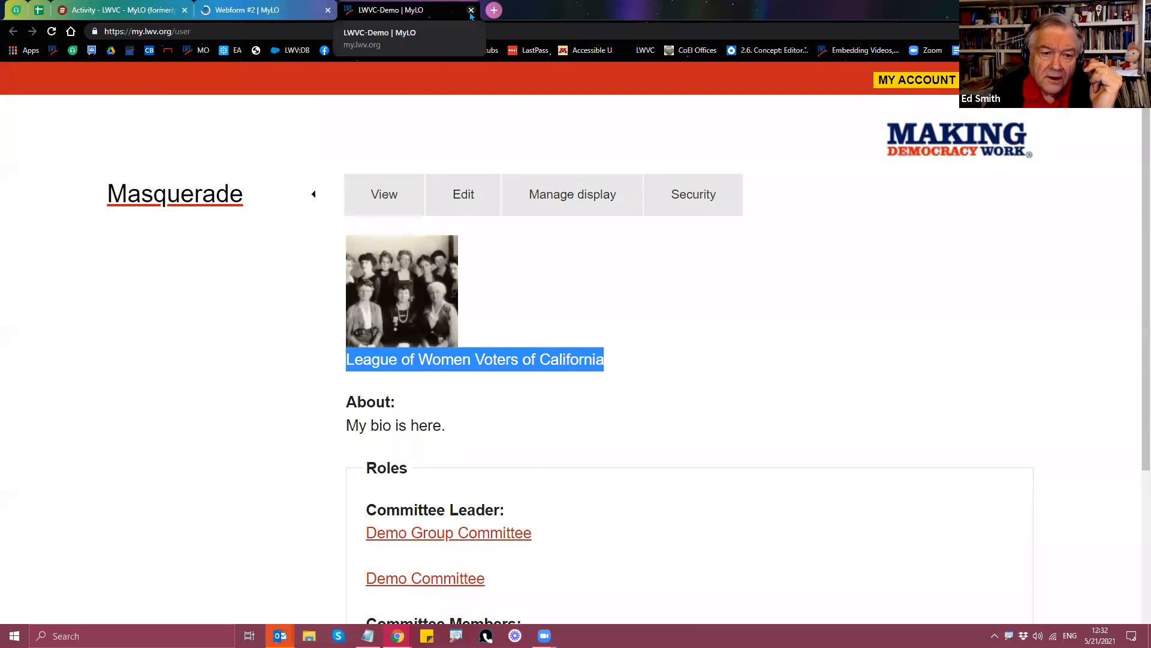
# Step: Close the profile tab and highlight the prefilled name on the Webform #2 page
pyautogui.click(472, 10)
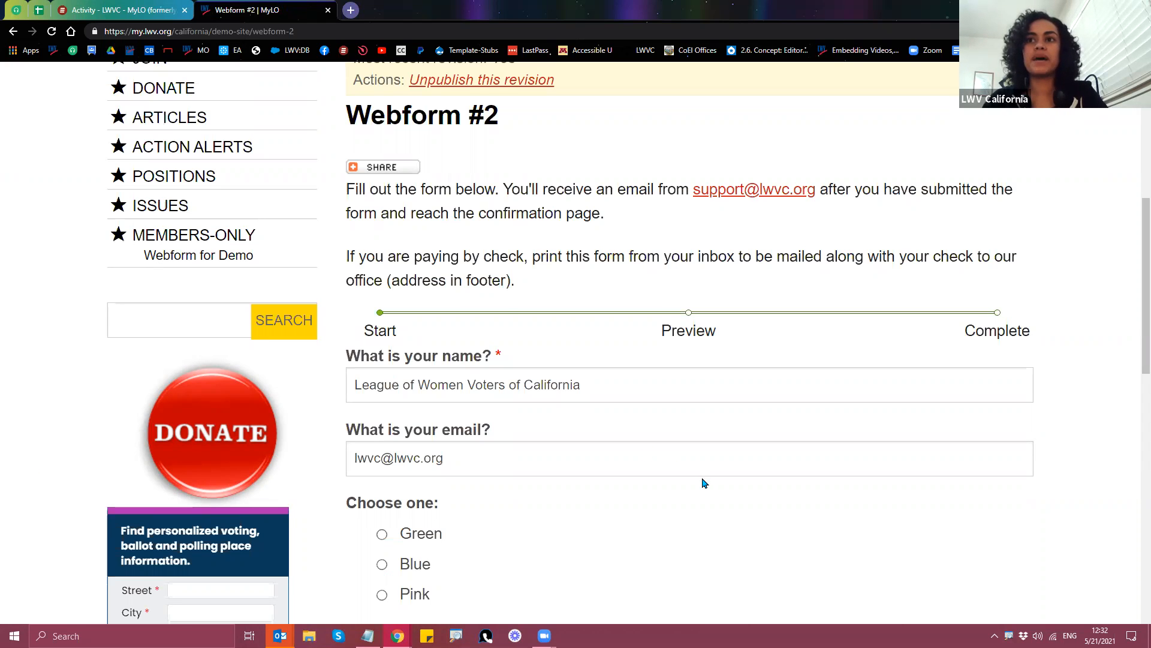
pyautogui.scroll(1, 752, 437)
pyautogui.scroll(2, 744, 345)
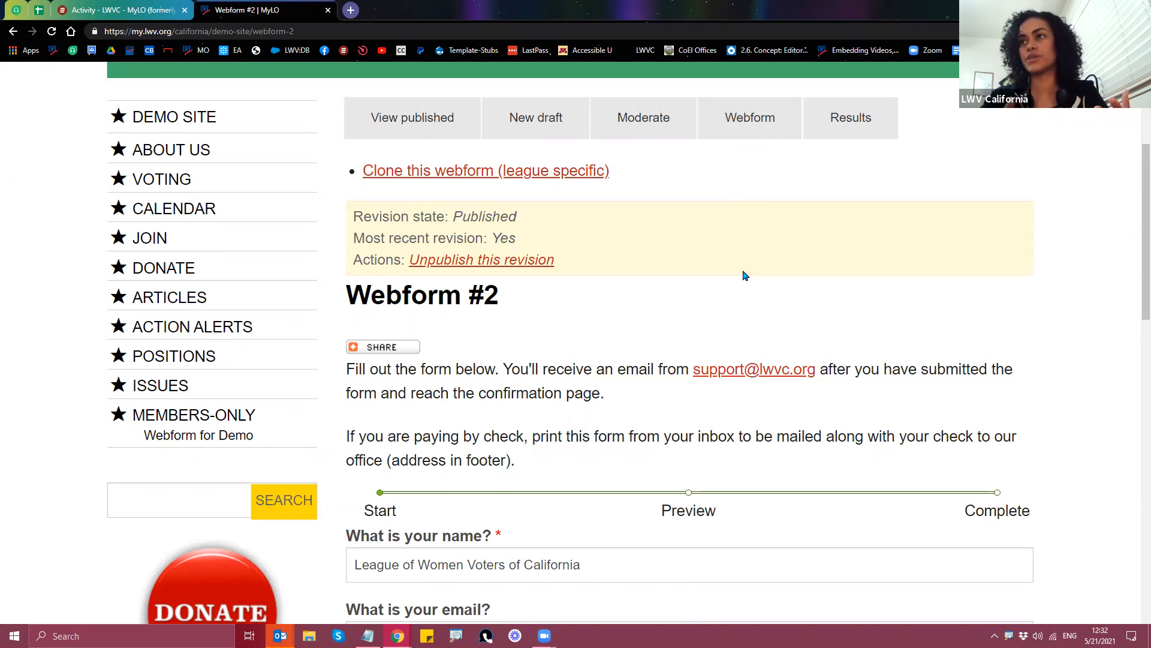
pyautogui.scroll(-2, 535, 545)
pyautogui.tripleClick(588, 444)
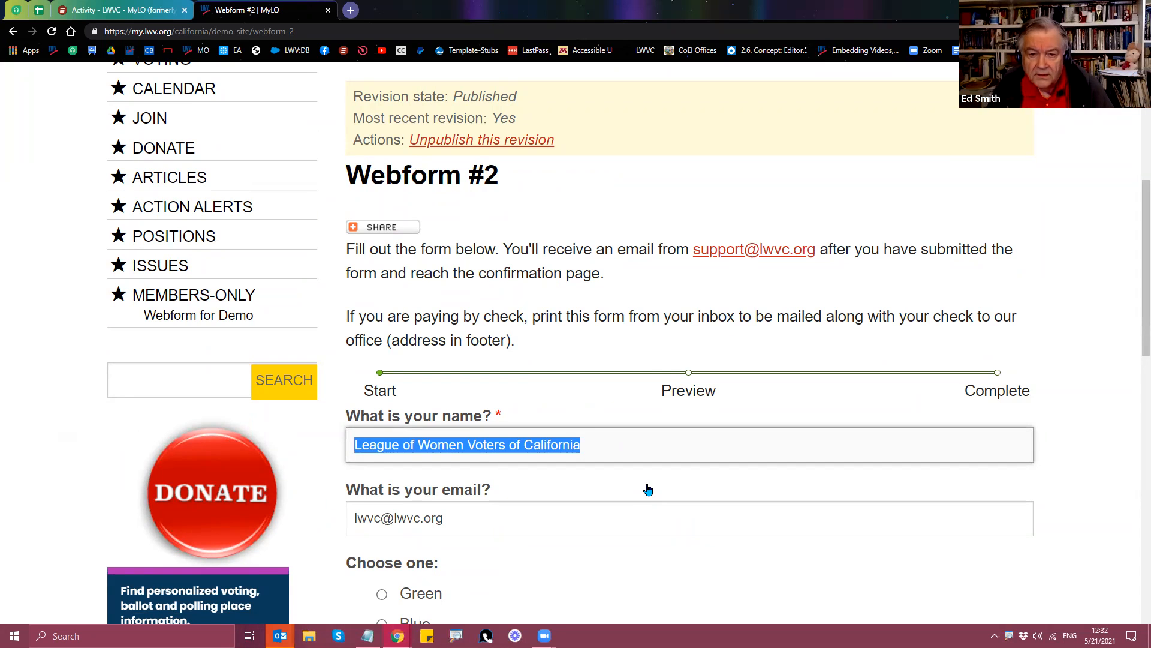
pyautogui.scroll(5, 676, 501)
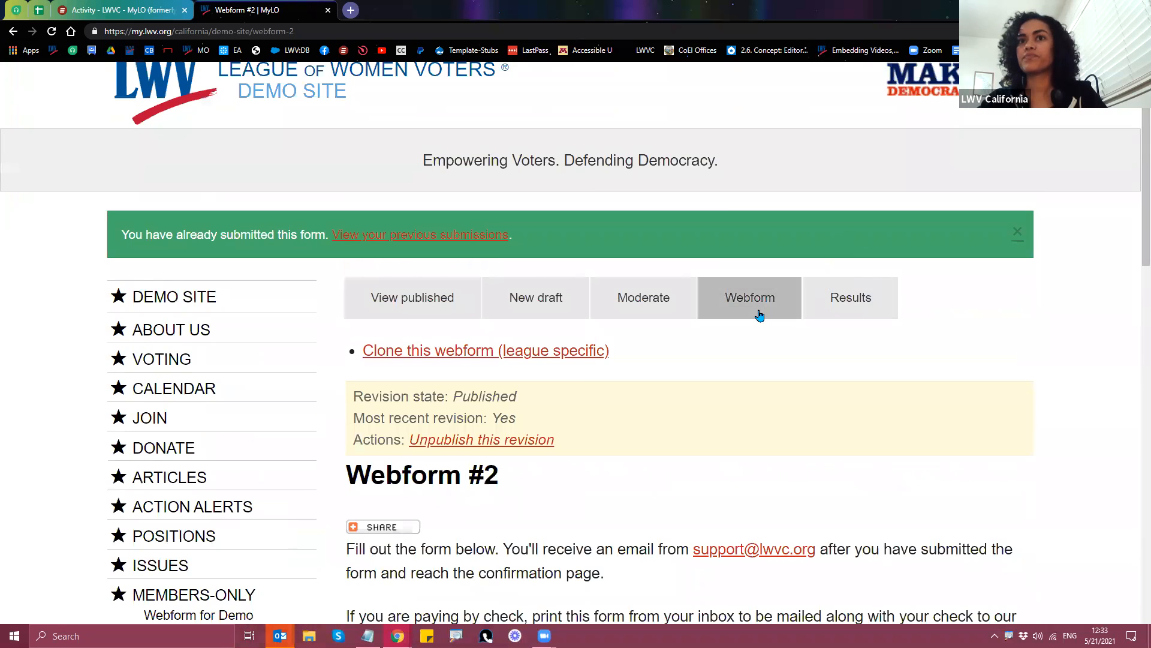
# Step: Insert the [submission:values] token into Webform #2's confirmation message in Form settings
pyautogui.click(760, 318)
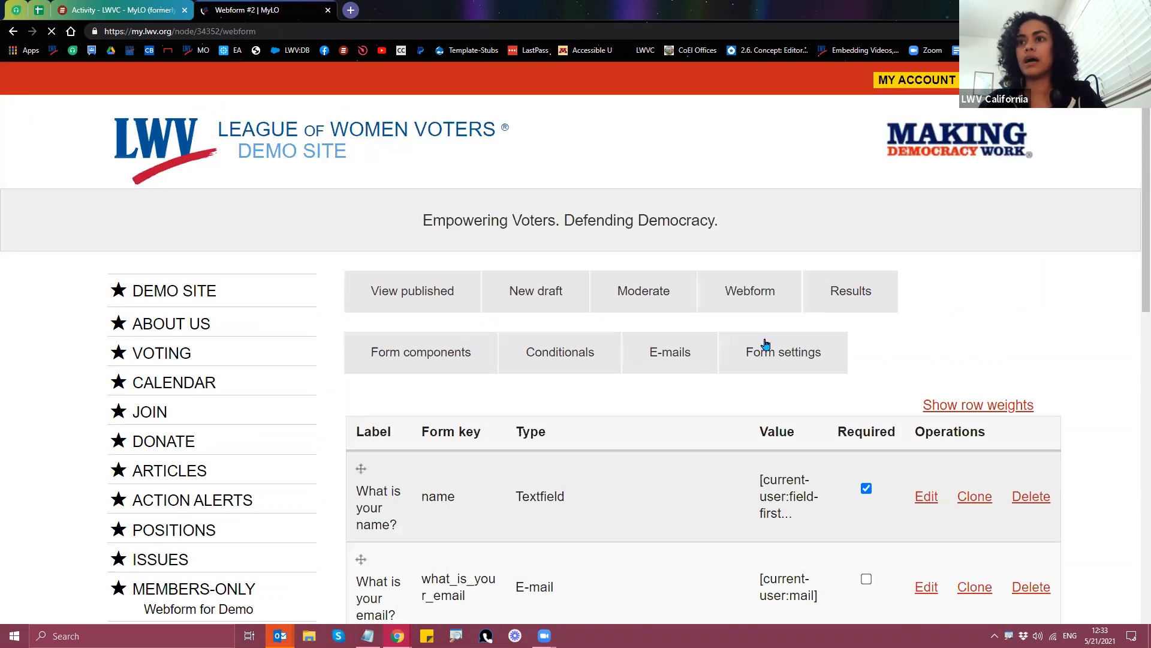
pyautogui.click(802, 368)
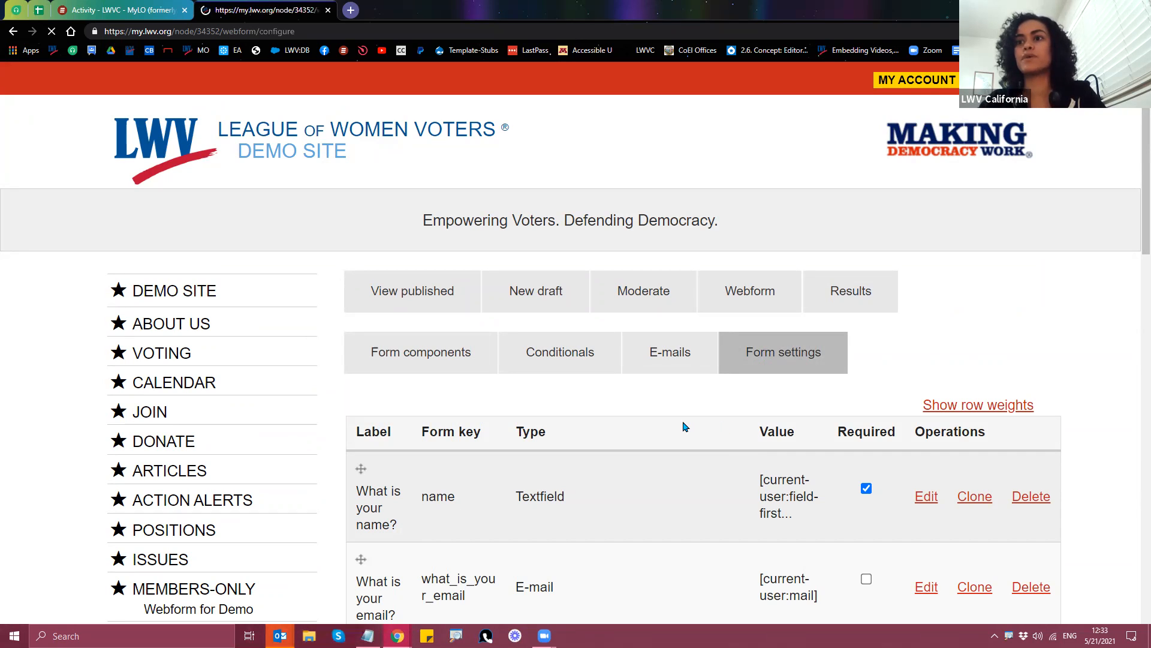
pyautogui.scroll(-3, 701, 438)
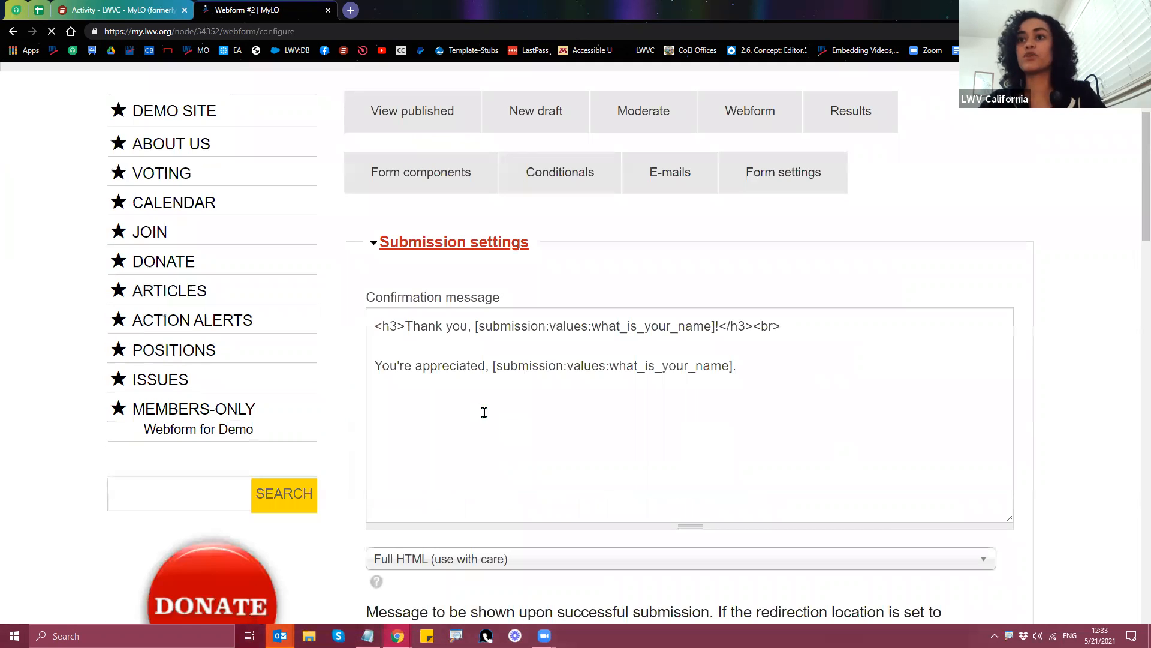
pyautogui.click(504, 344)
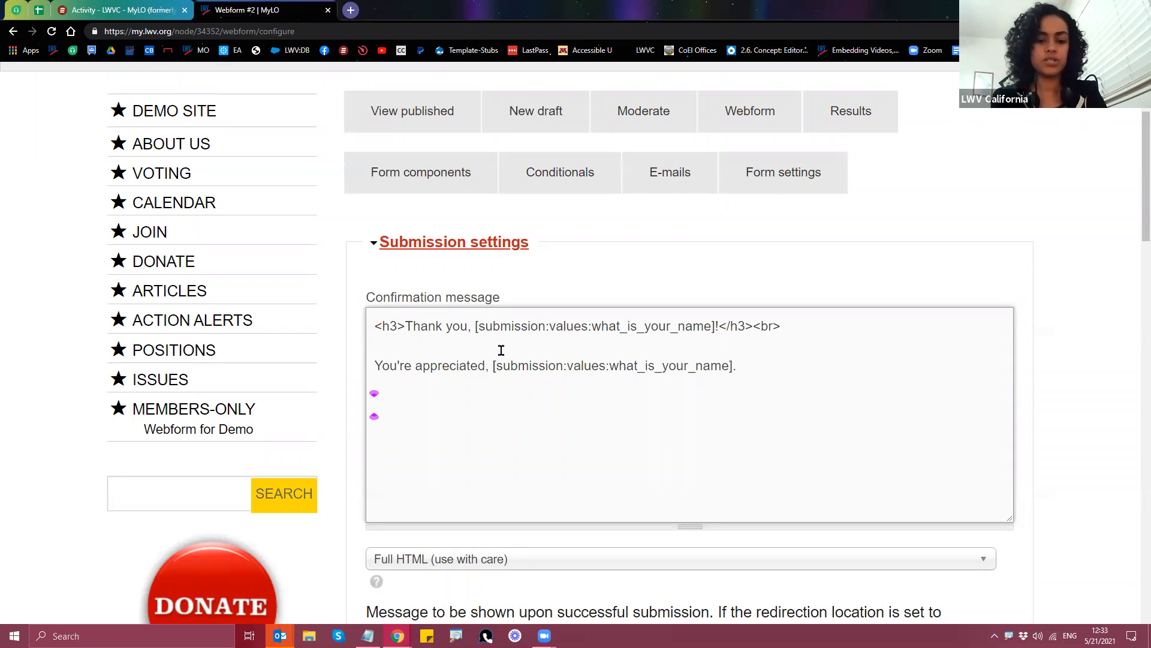
pyautogui.write('submiss')
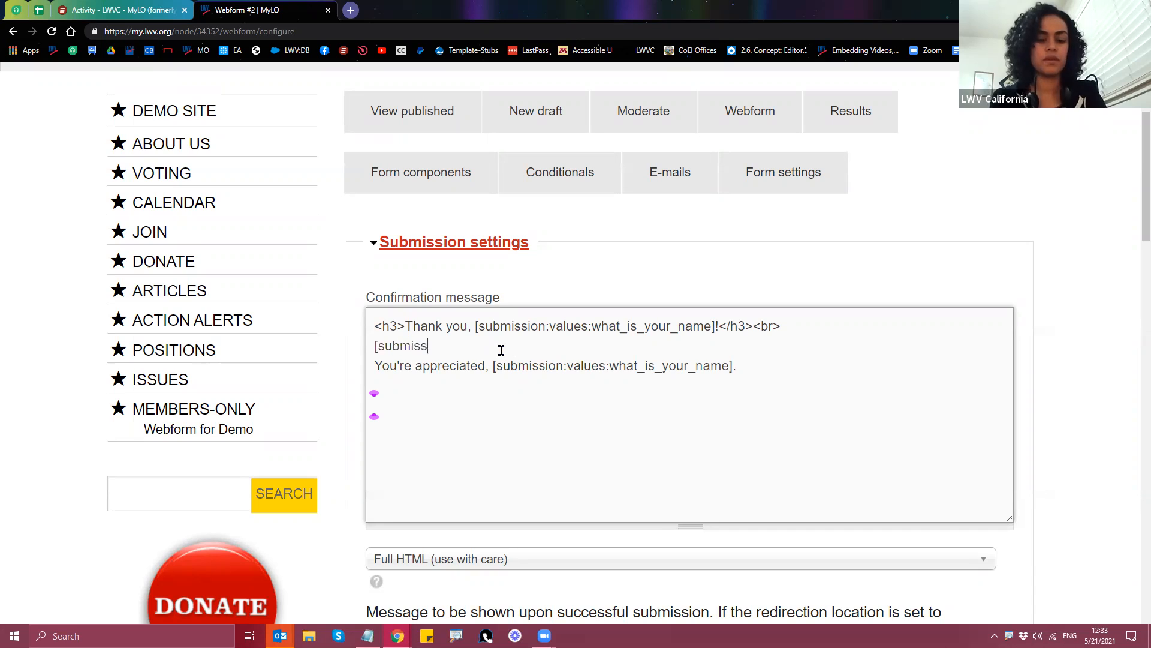
pyautogui.write('ion:values')
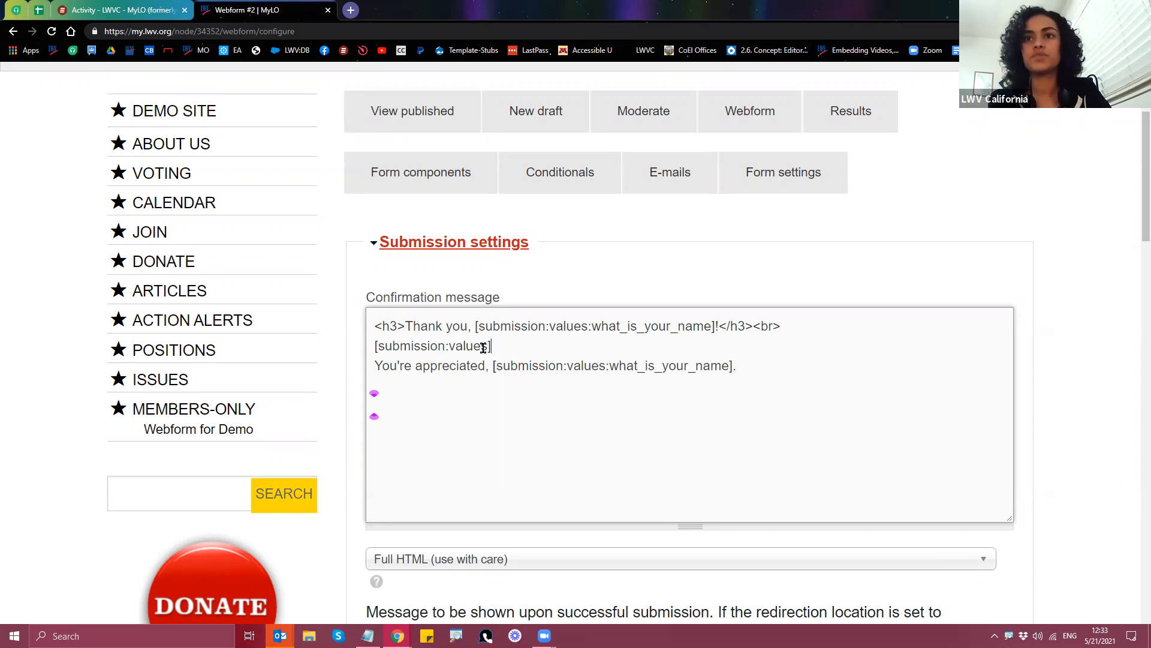
pyautogui.moveTo(493, 348); pyautogui.dragTo(355, 353)
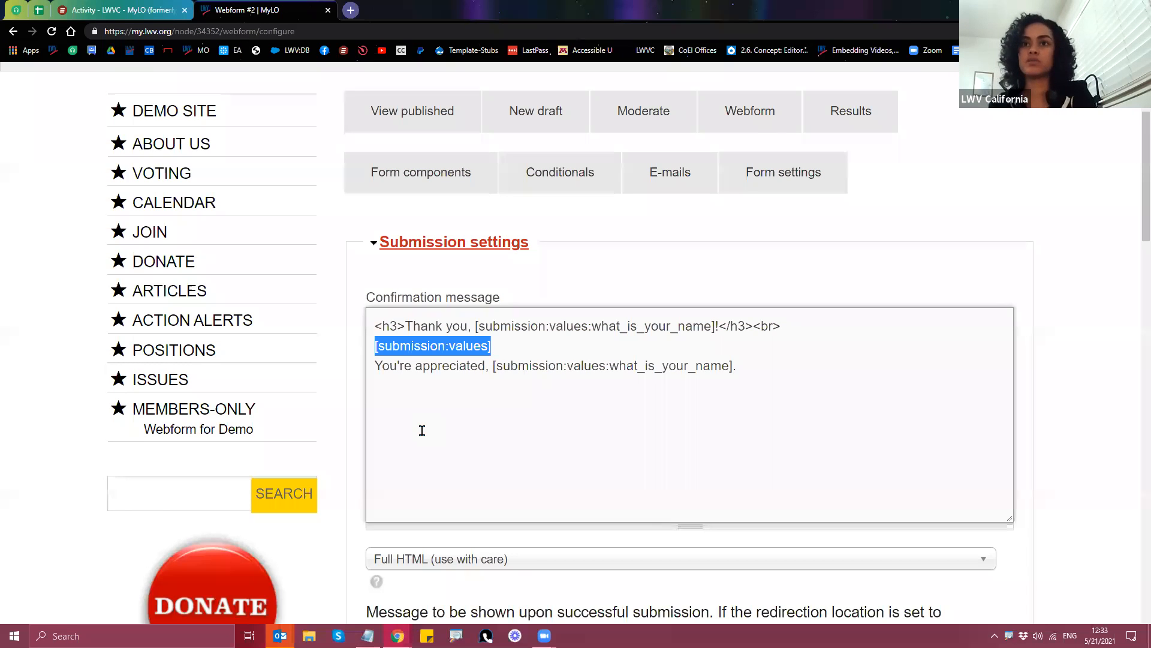
pyautogui.click(348, 465)
# Step: Save the updated form settings configuration
pyautogui.scroll(-1, 354, 428)
pyautogui.scroll(-12, 354, 427)
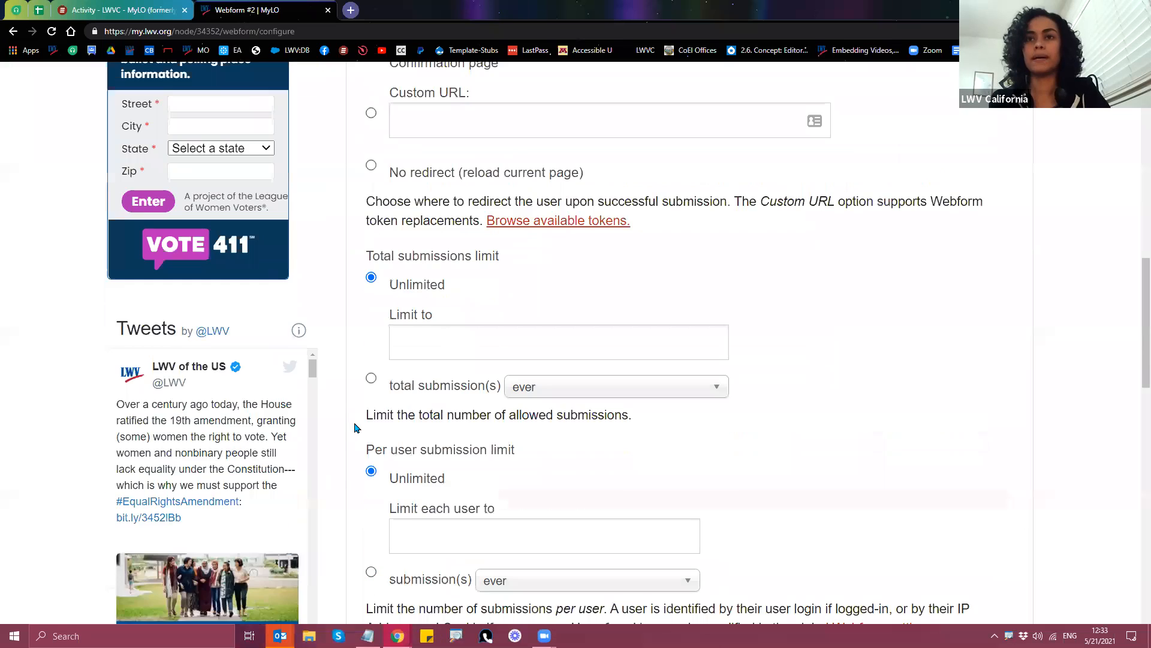
pyautogui.scroll(-5, 355, 430)
pyautogui.scroll(-11, 355, 430)
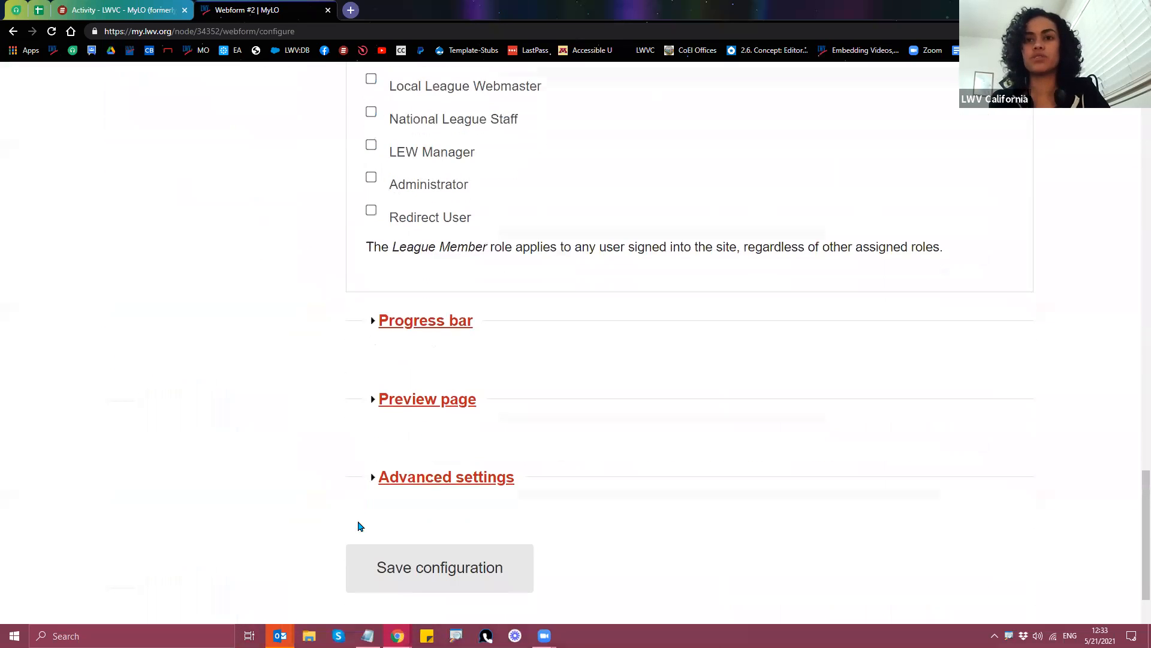
pyautogui.click(423, 581)
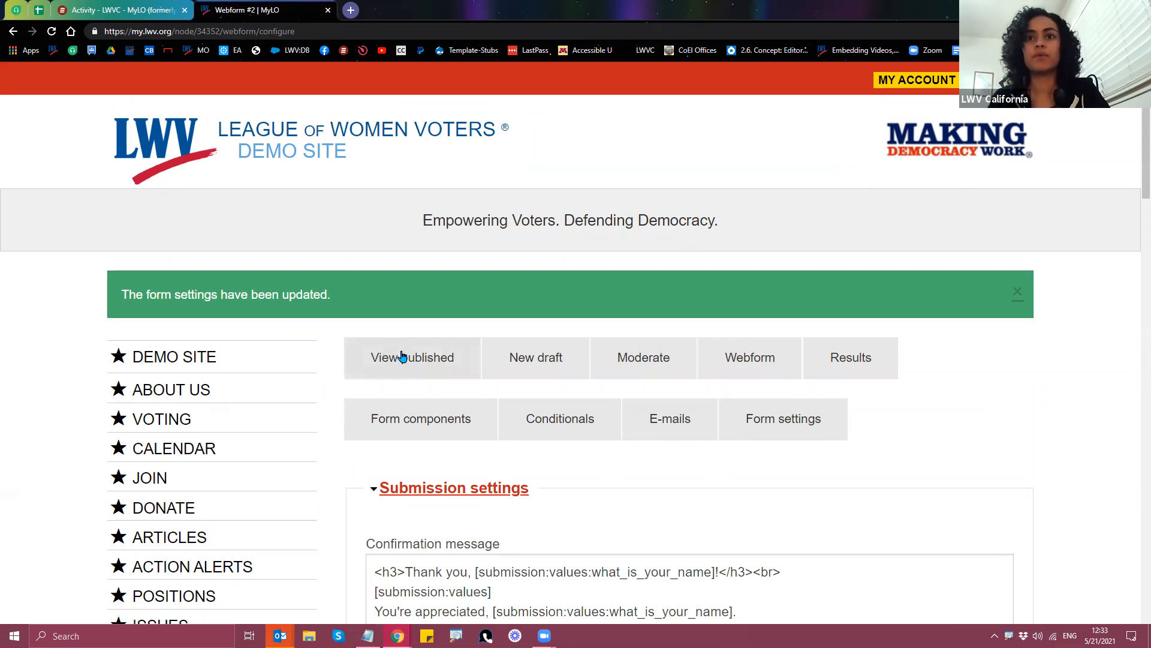
# Step: Copy the published Webform #2 link and load it via the address bar
pyautogui.click(402, 357)
pyautogui.rightClick(397, 365)
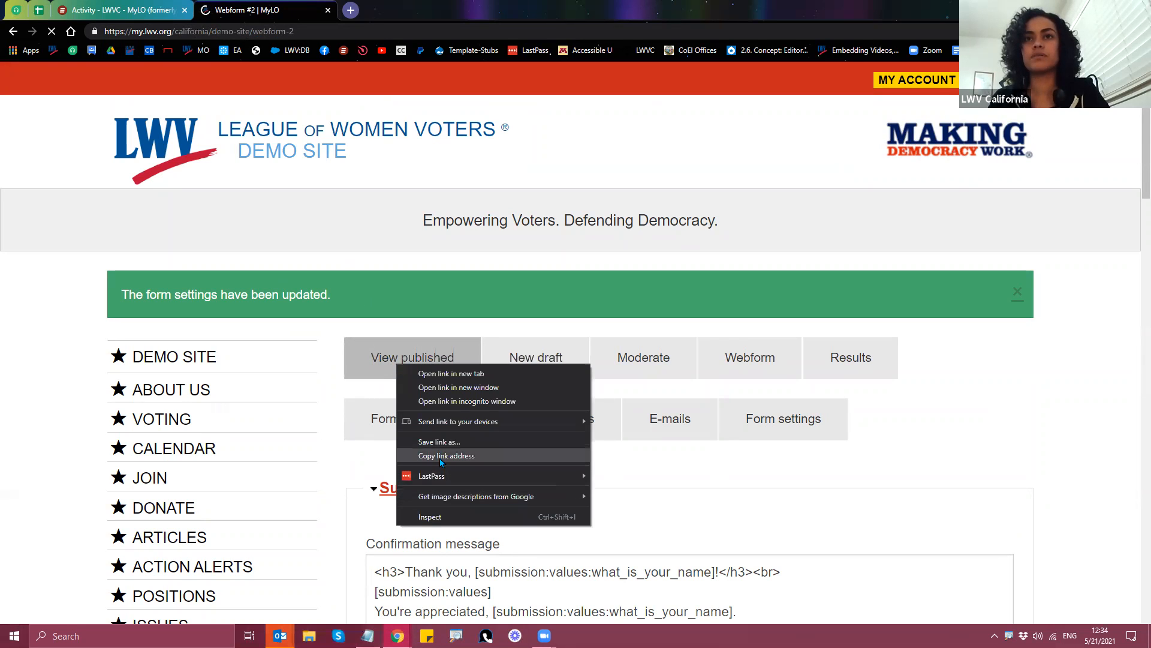
pyautogui.click(443, 456)
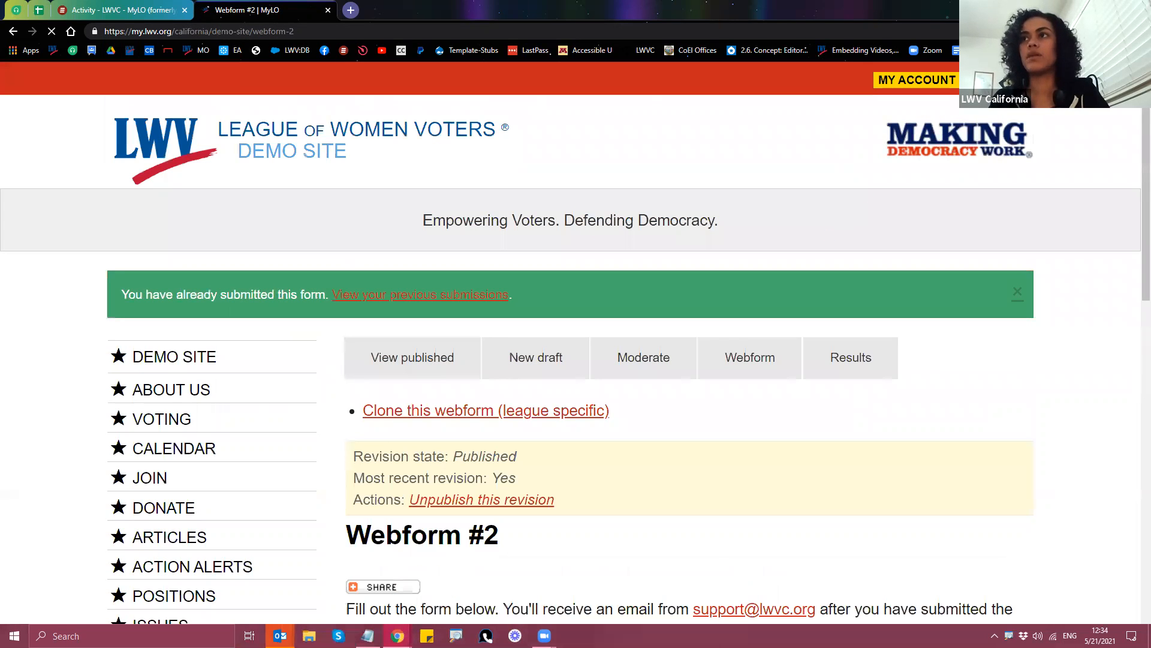
pyautogui.scroll(-3, 554, 443)
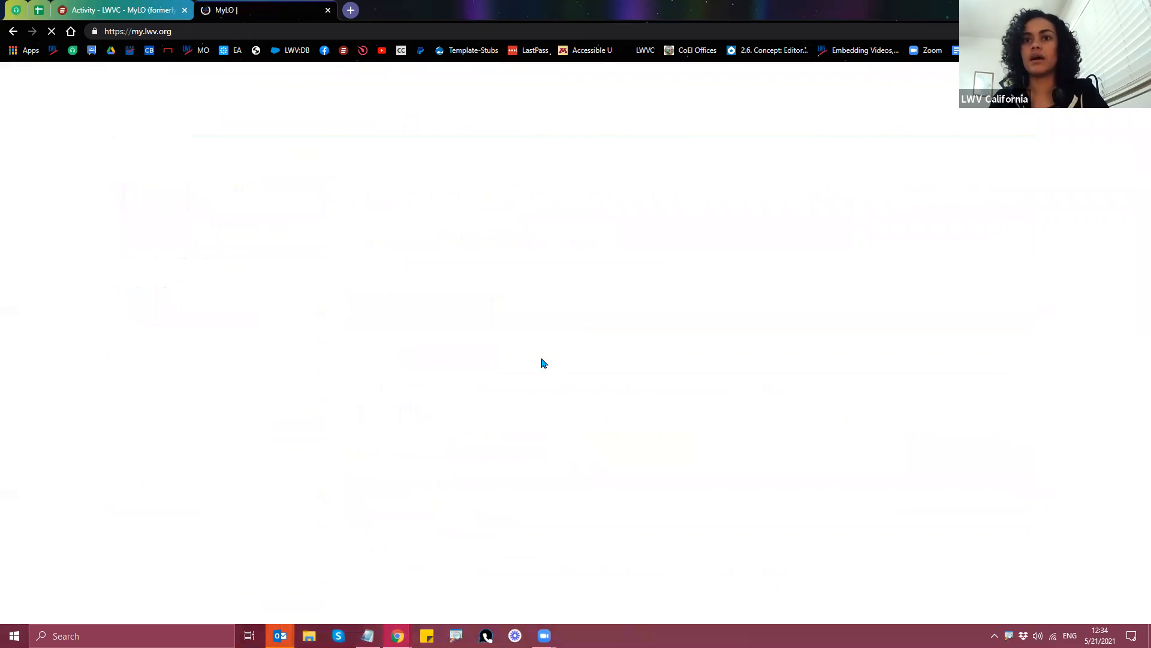
pyautogui.click(278, 31)
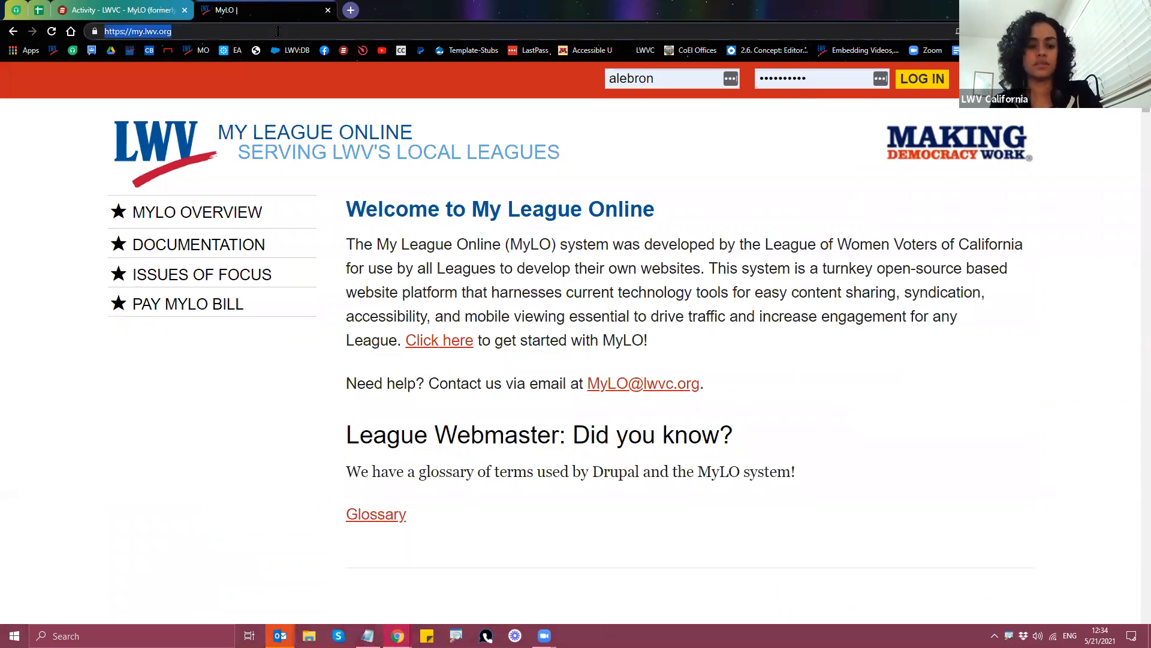
pyautogui.hotkey('ctrl', 'v')
pyautogui.press('Return')
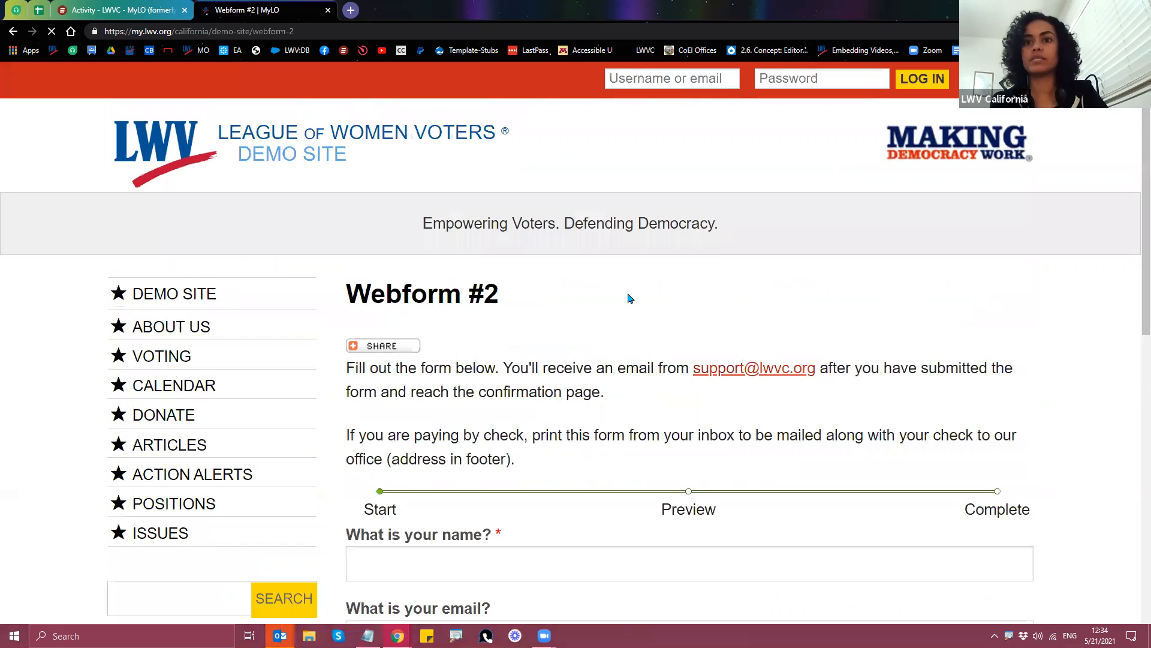
# Step: Enter a test first name and pick the suggested email address in the form
pyautogui.scroll(-4, 639, 294)
pyautogui.scroll(-1, 637, 291)
pyautogui.click(480, 270)
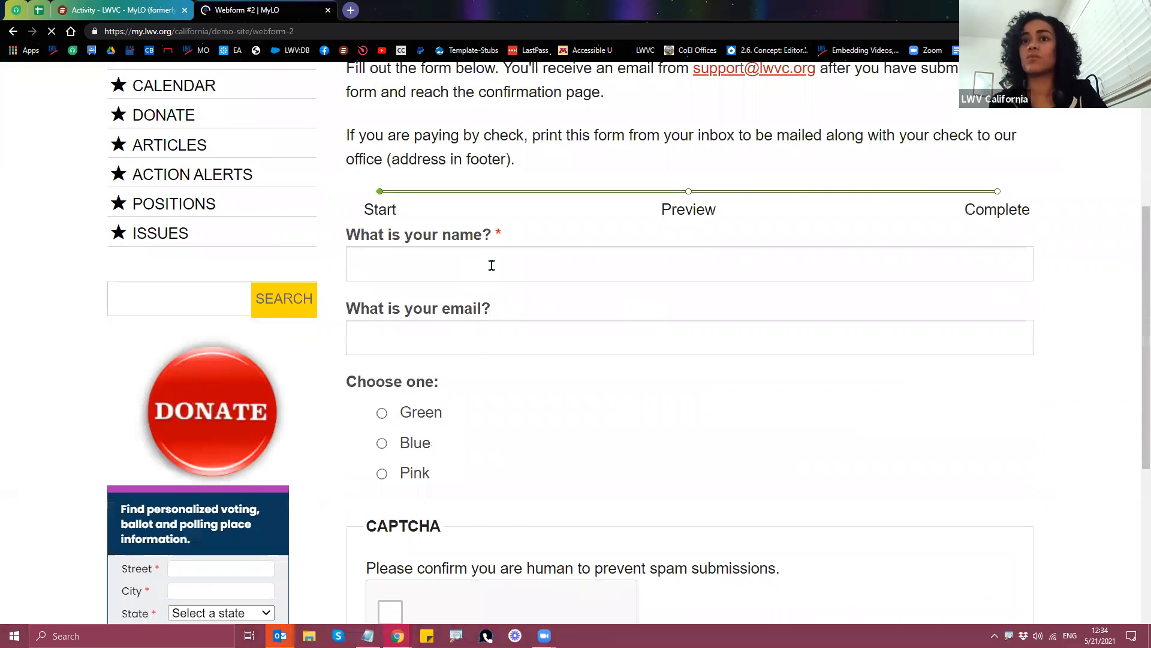
pyautogui.click(475, 335)
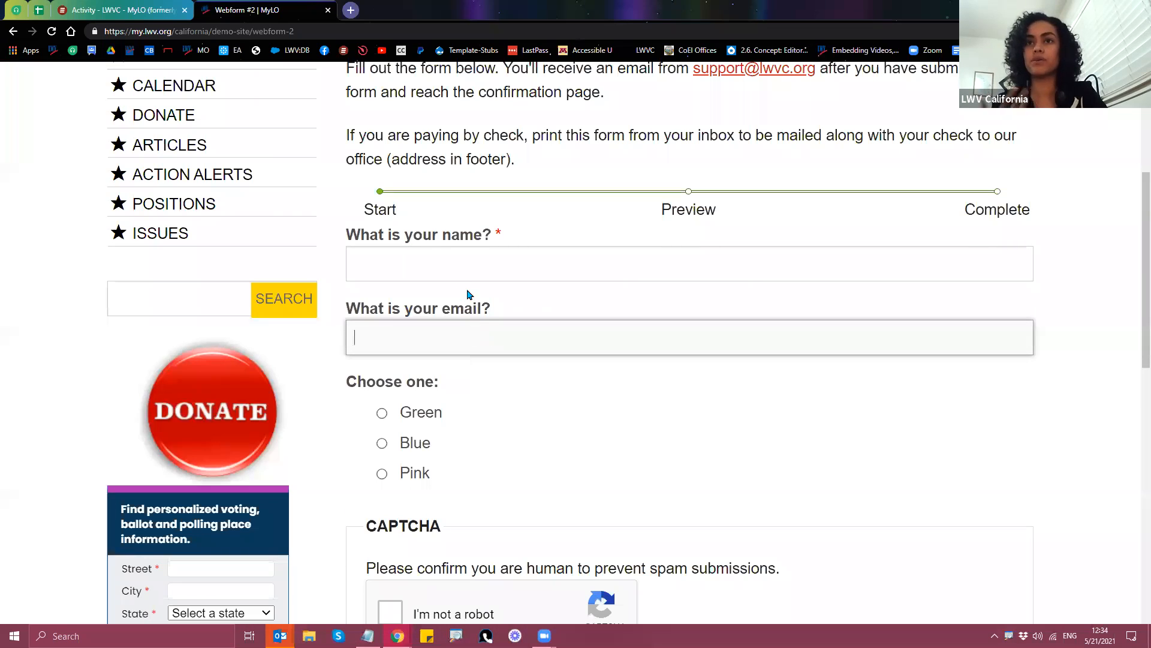
pyautogui.click(514, 260)
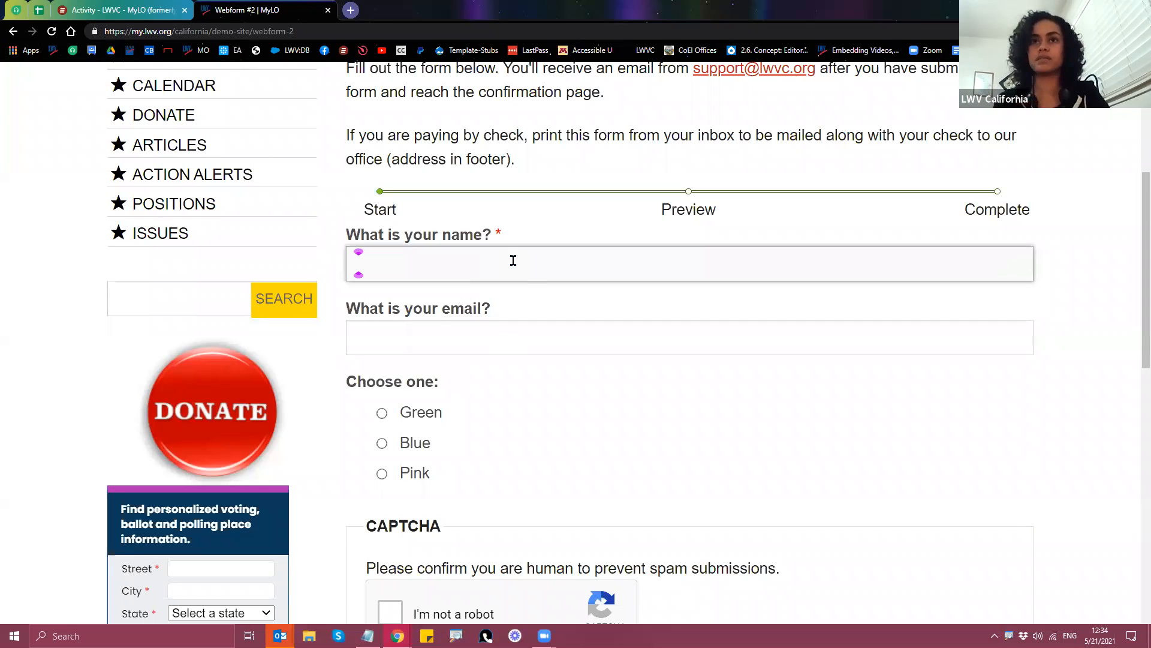
pyautogui.write('Am')
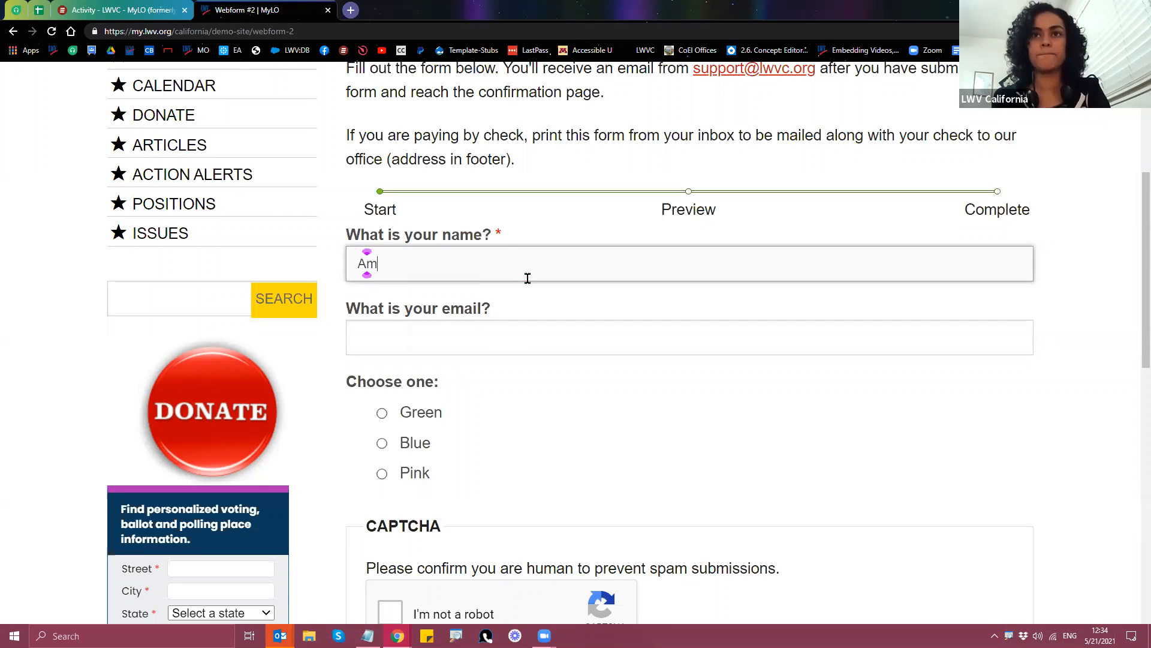
pyautogui.write('aris')
pyautogui.click(475, 334)
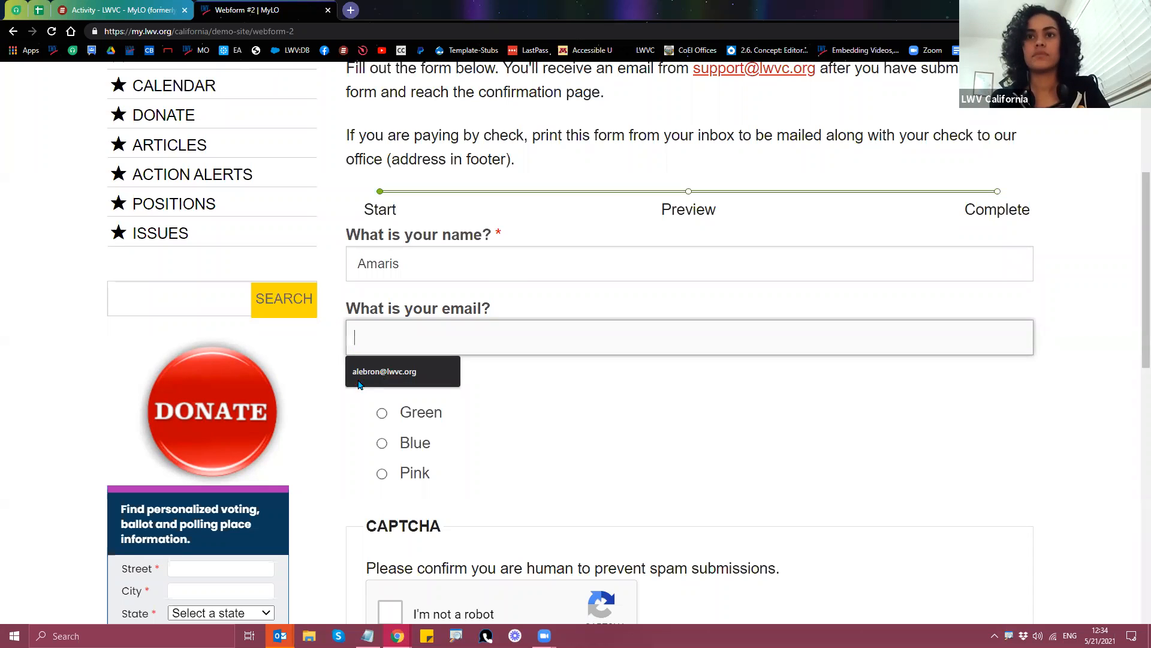
pyautogui.click(368, 383)
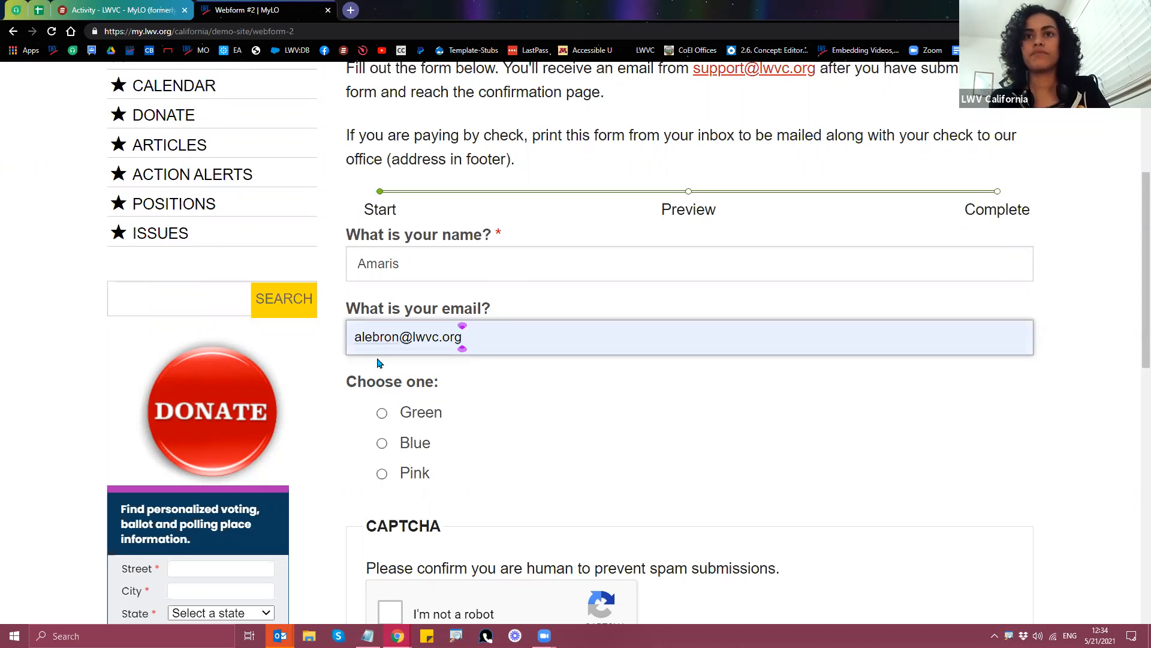
# Step: Choose Green, pass the reCAPTCHA, preview, and submit the test entry
pyautogui.scroll(-1, 381, 359)
pyautogui.click(382, 353)
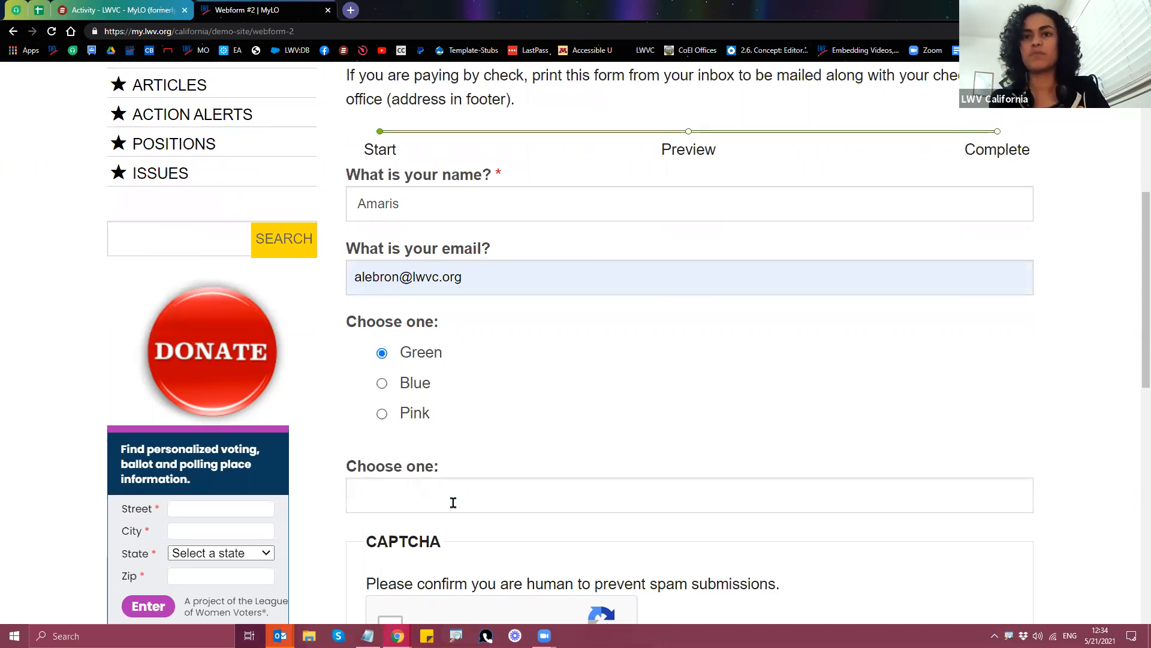
pyautogui.scroll(-1, 456, 435)
pyautogui.scroll(-2, 394, 528)
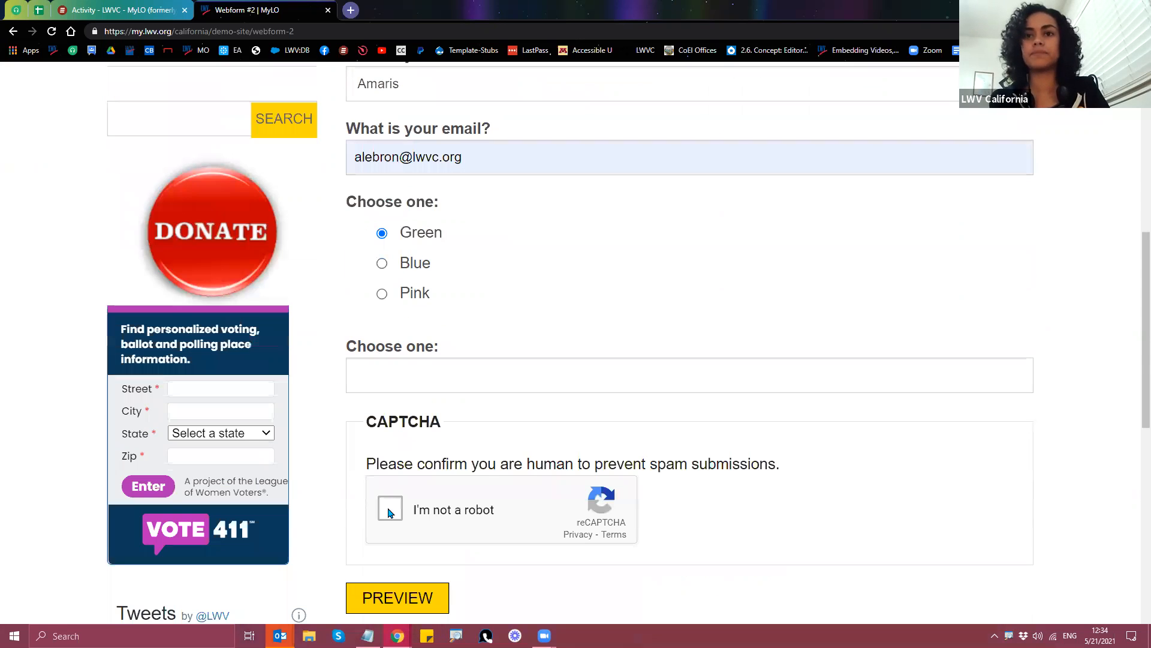
pyautogui.click(390, 512)
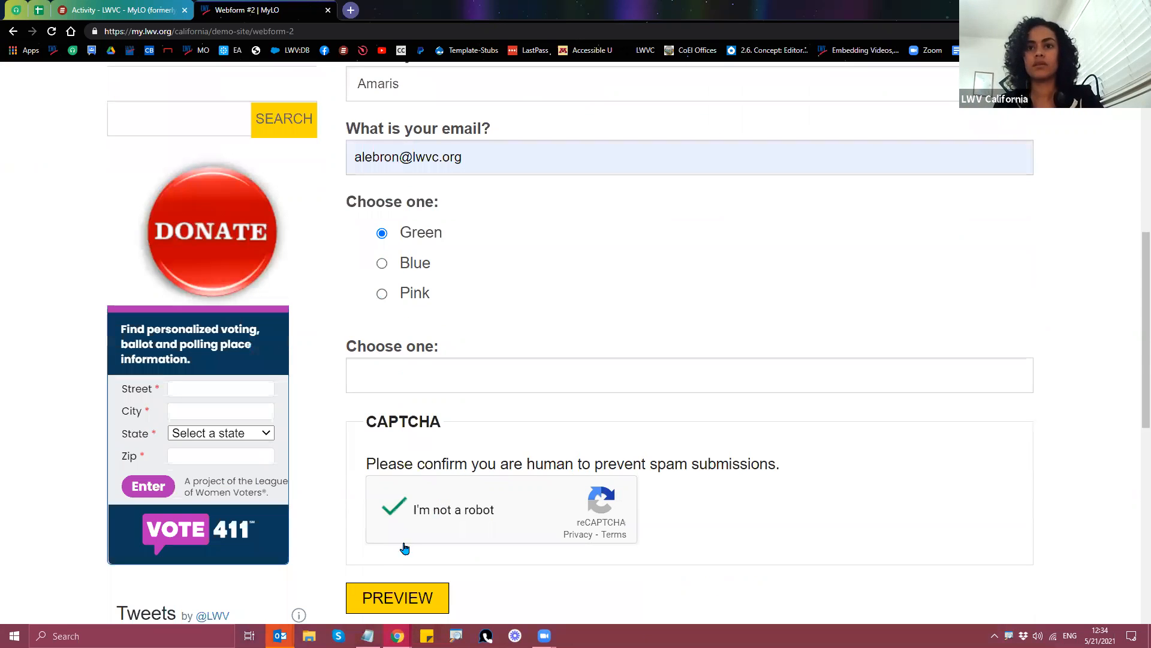
pyautogui.scroll(-1, 413, 545)
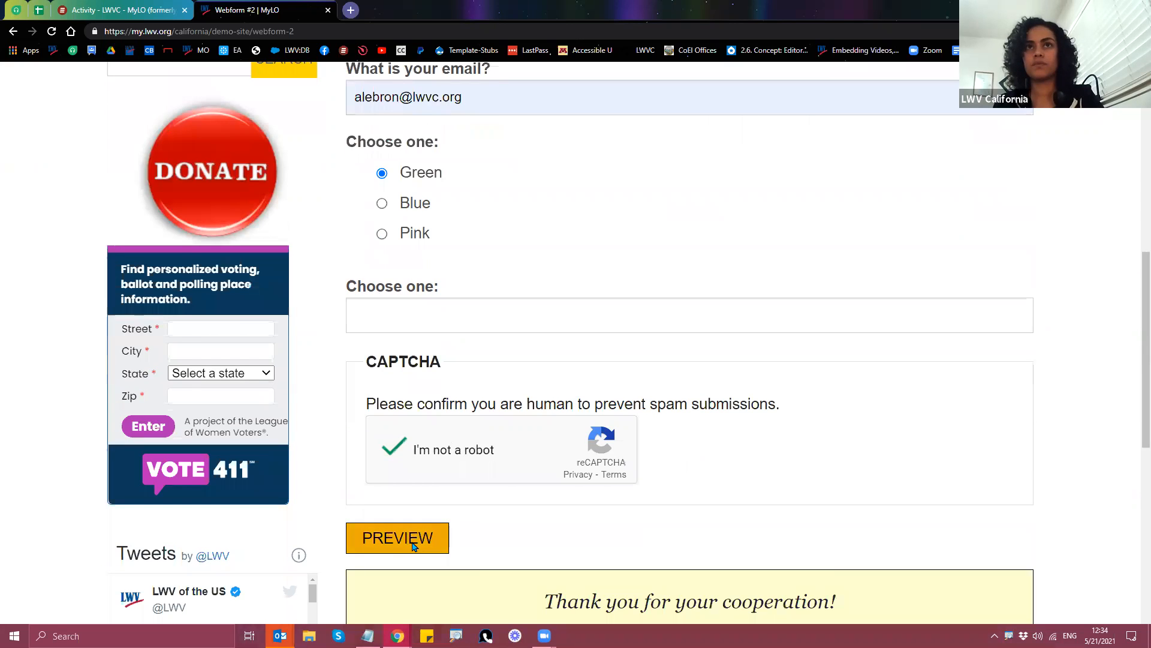
pyautogui.click(413, 546)
pyautogui.scroll(-2, 593, 466)
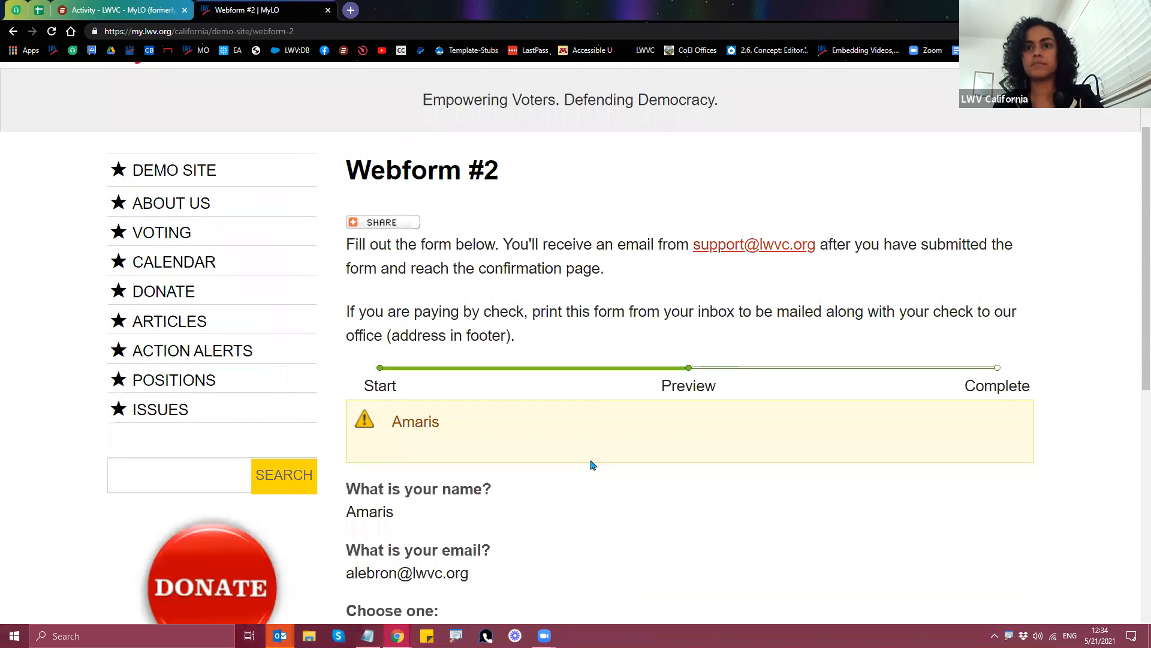
pyautogui.scroll(-5, 528, 426)
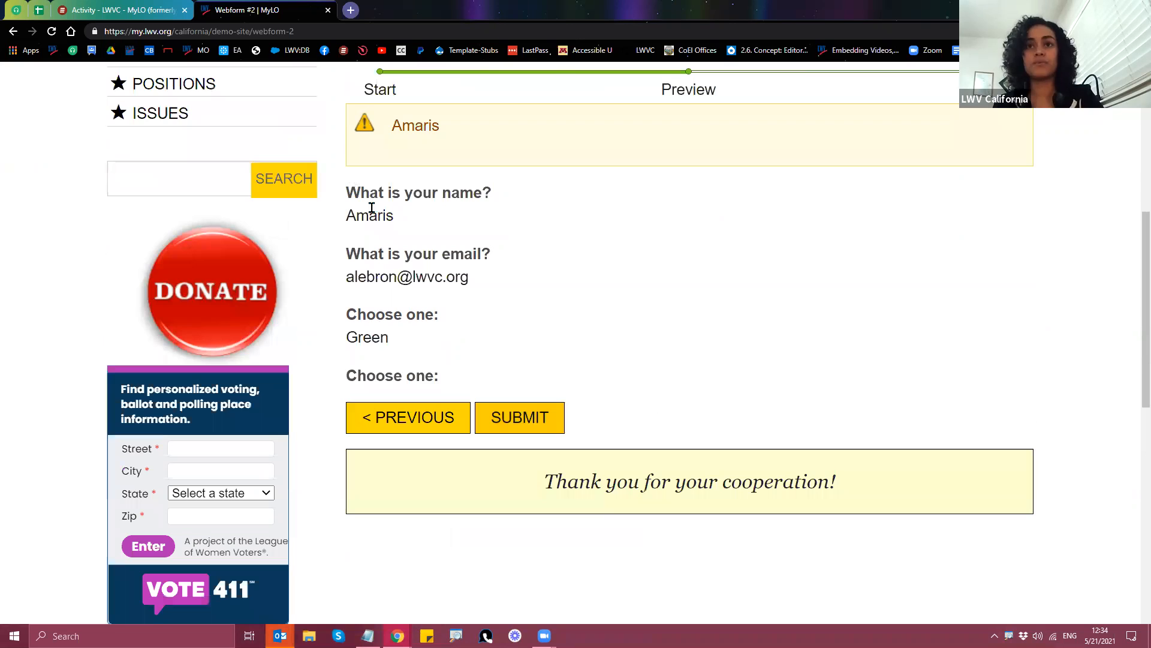
pyautogui.click(529, 429)
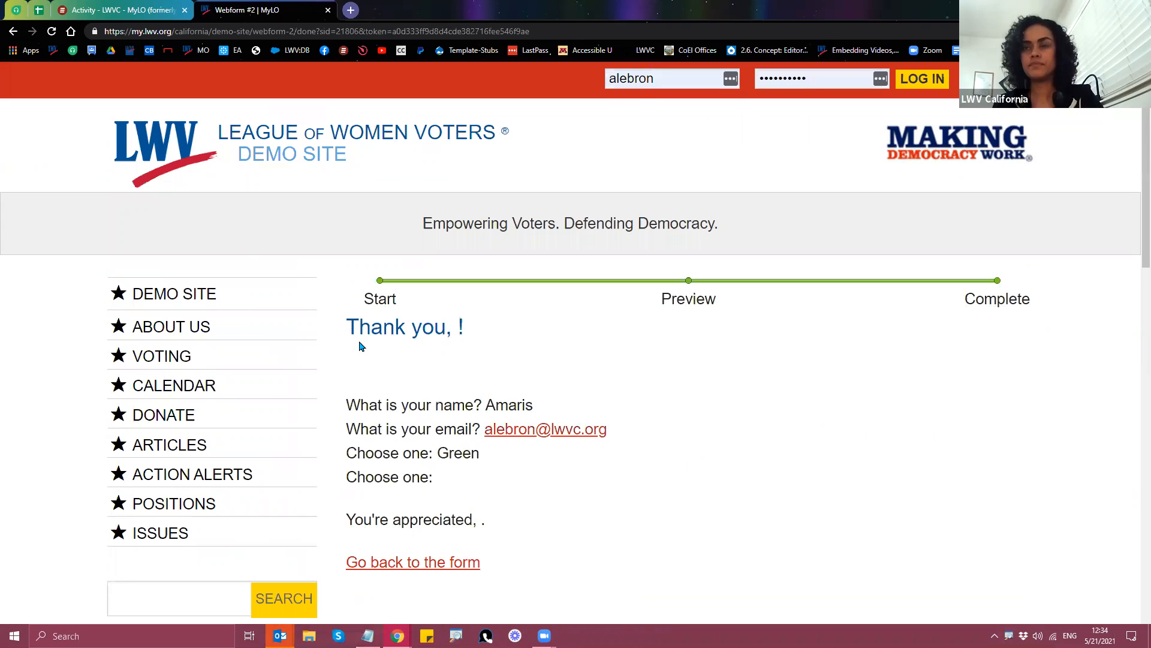
# Step: Highlight the missing names in 'Thank you, !' and 'You're appreciated, .', then return to the form
pyautogui.scroll(-1, 358, 347)
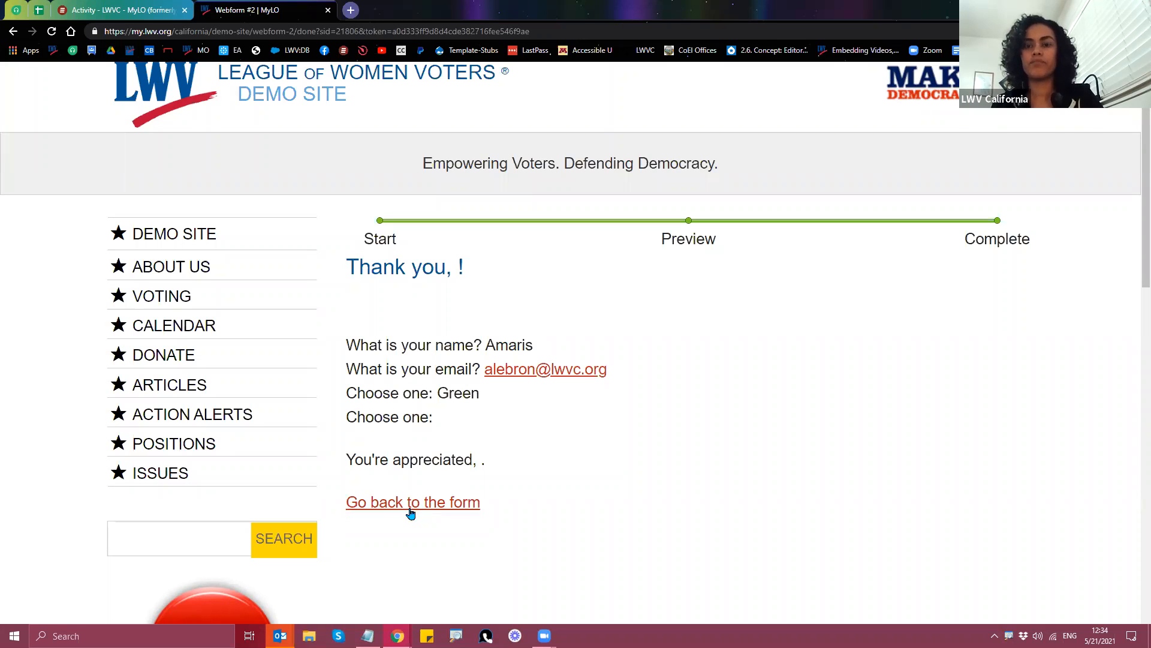
pyautogui.doubleClick(456, 271)
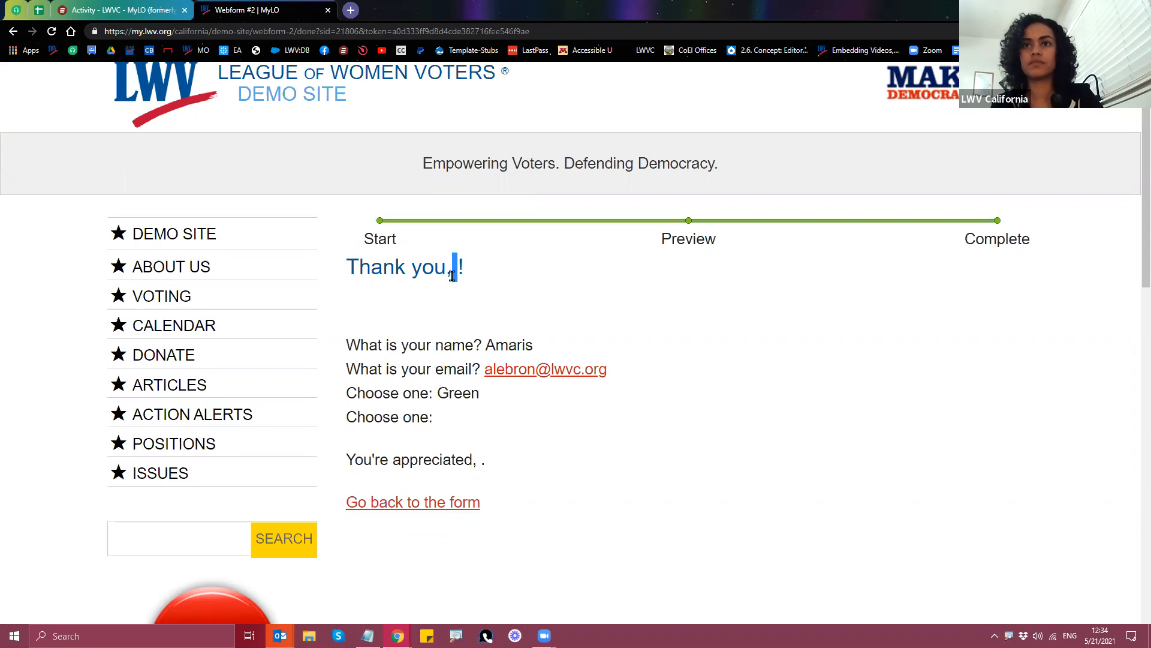
pyautogui.doubleClick(479, 460)
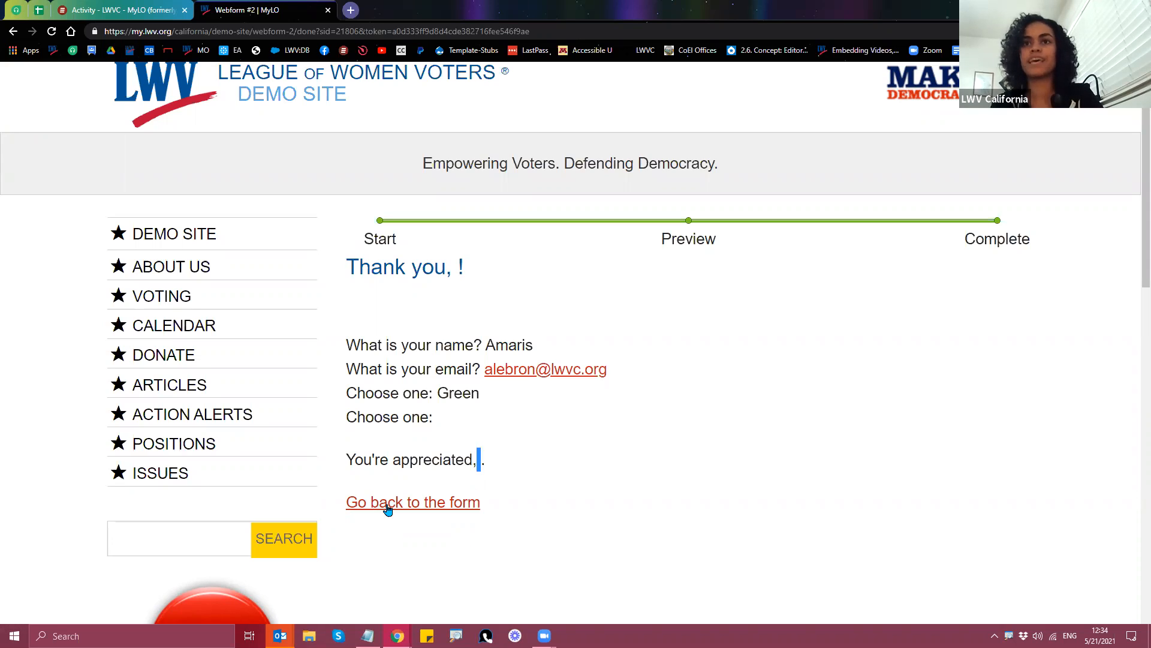
pyautogui.click(451, 266)
pyautogui.doubleClick(451, 266)
pyautogui.doubleClick(480, 460)
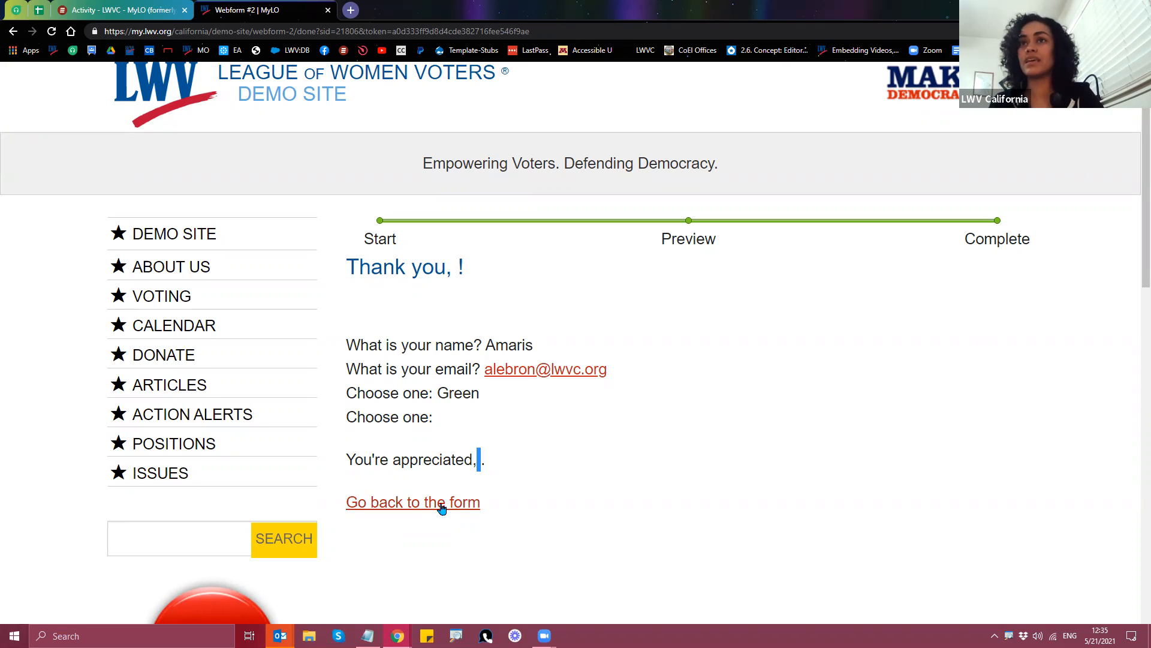
pyautogui.click(435, 506)
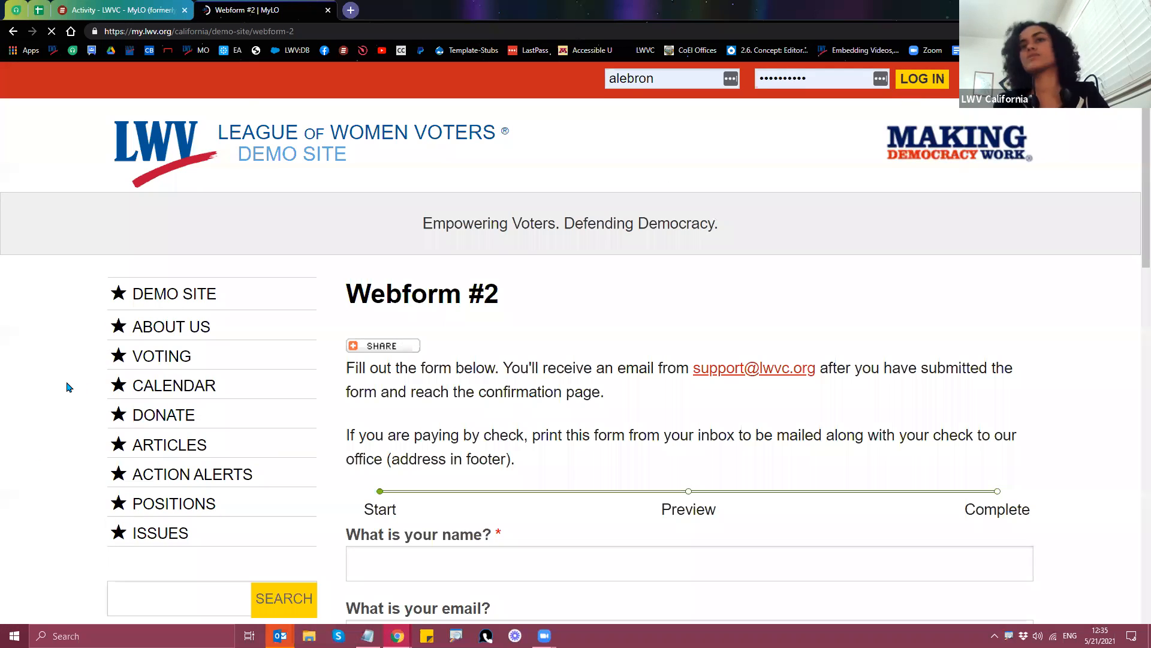
# Step: Masquerade as the demo league account from the footer's Masquerade box, entering its username
pyautogui.scroll(-5, 74, 396)
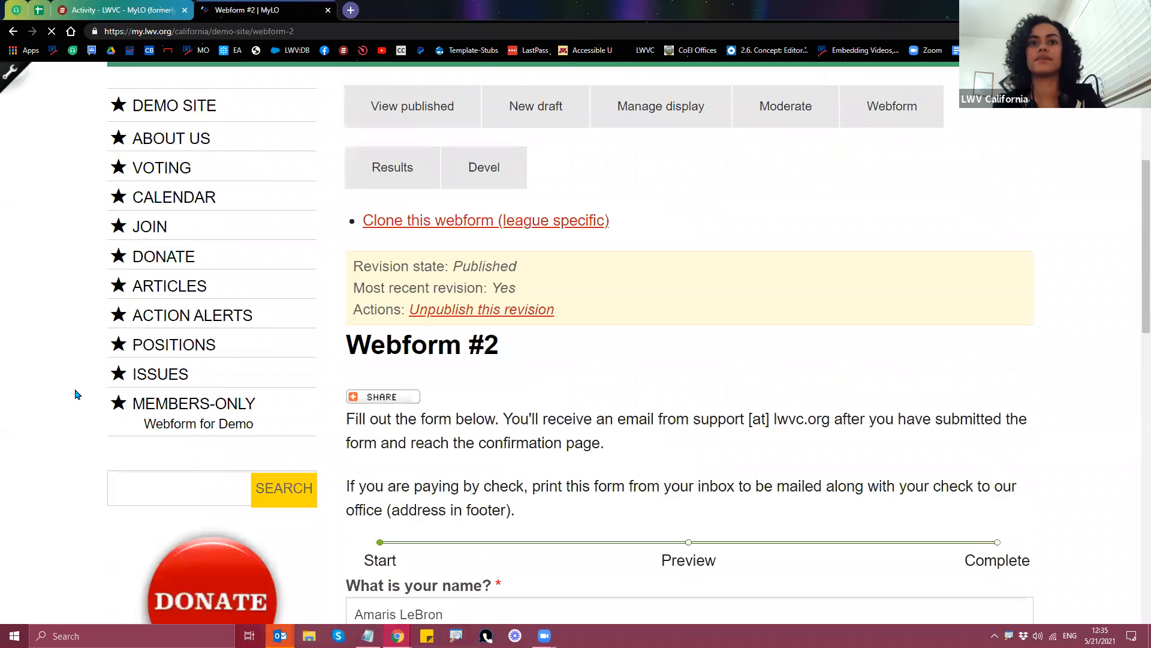
pyautogui.scroll(-5, 70, 409)
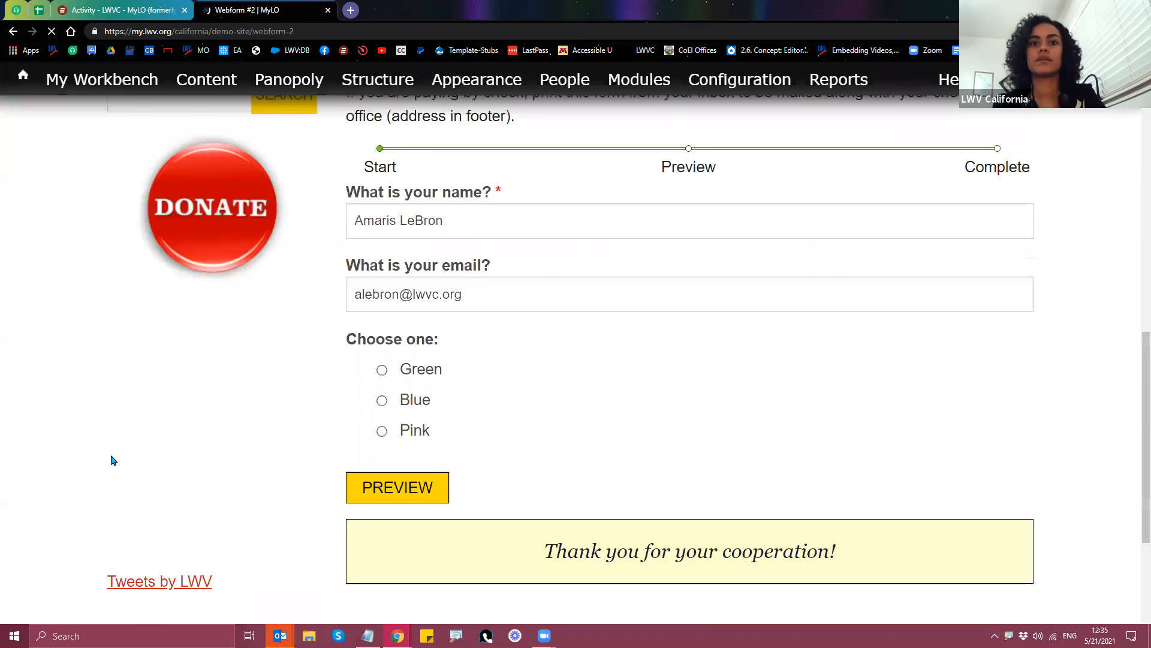
pyautogui.scroll(-4, 111, 458)
pyautogui.click(159, 427)
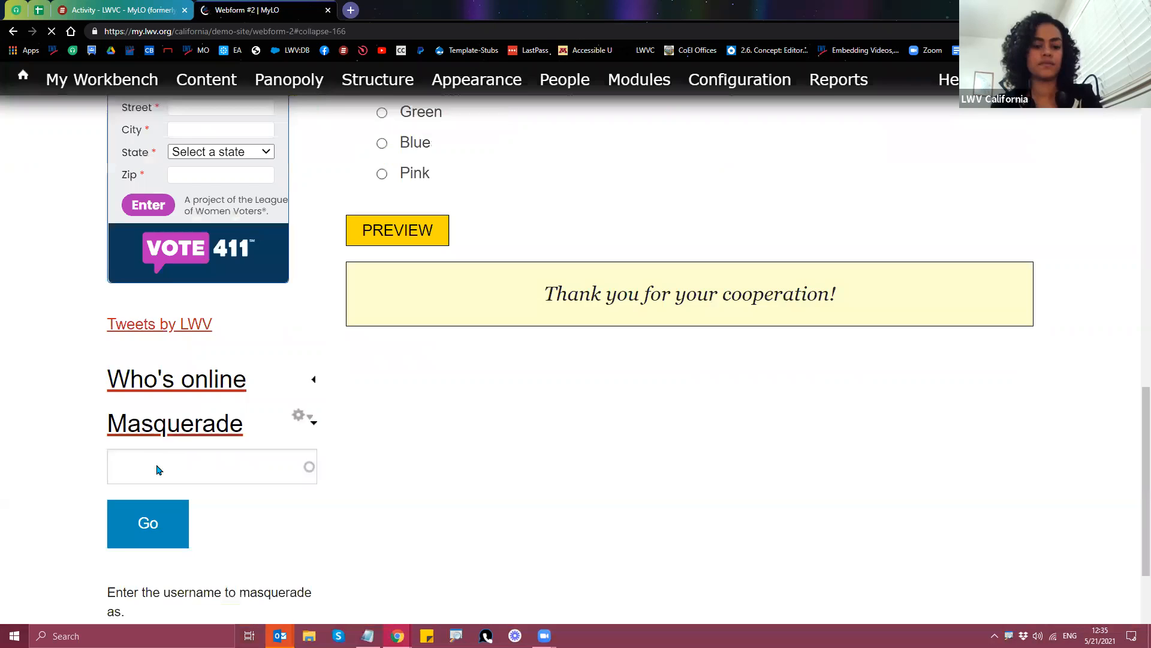
pyautogui.click(158, 469)
pyautogui.write('lwvc-')
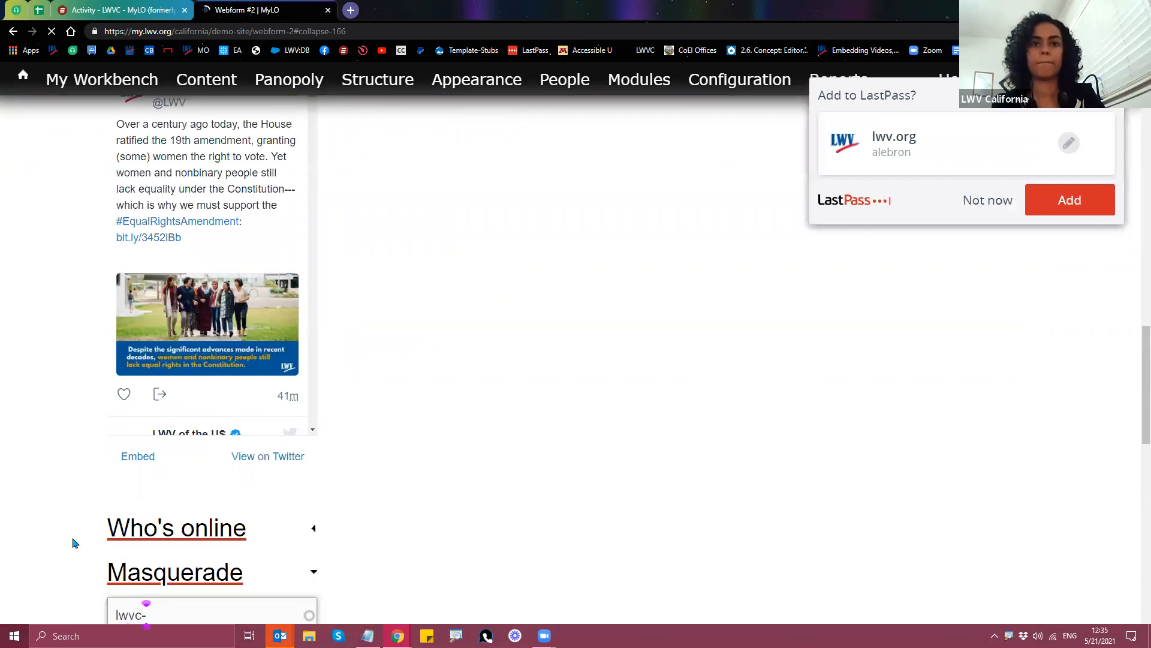
pyautogui.press('Down')
pyautogui.press('Return')
pyautogui.scroll(-1, 63, 505)
pyautogui.scroll(-2, 144, 499)
pyautogui.click(145, 501)
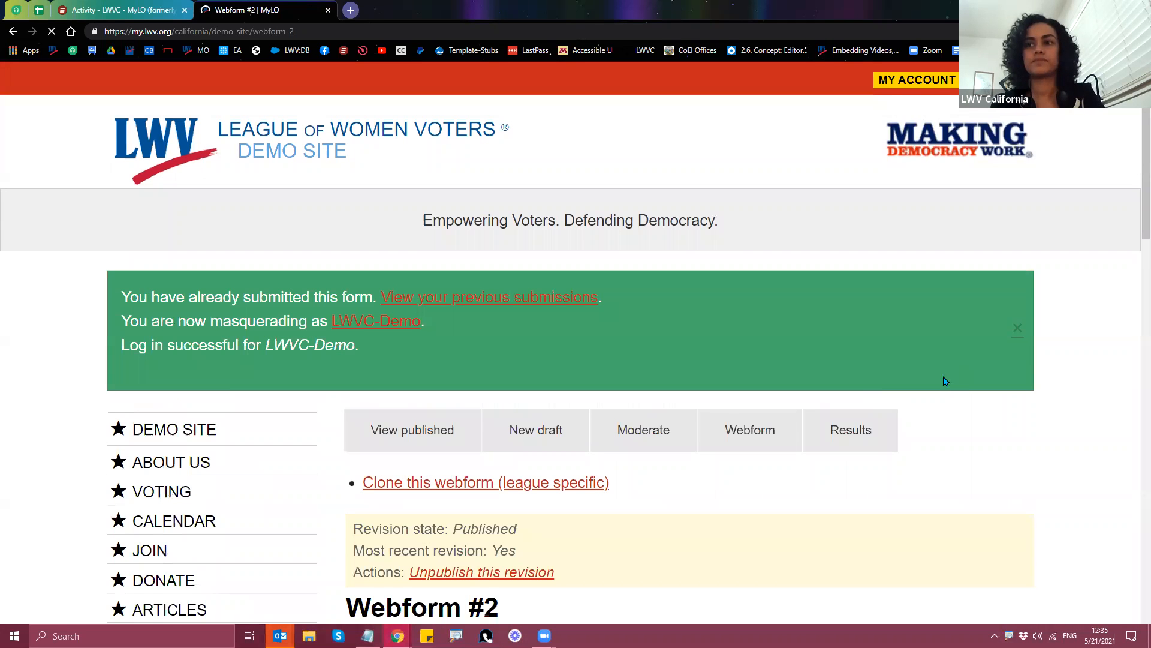
# Step: Open Webform #2's form components list under the Webform tab
pyautogui.scroll(-3, 780, 299)
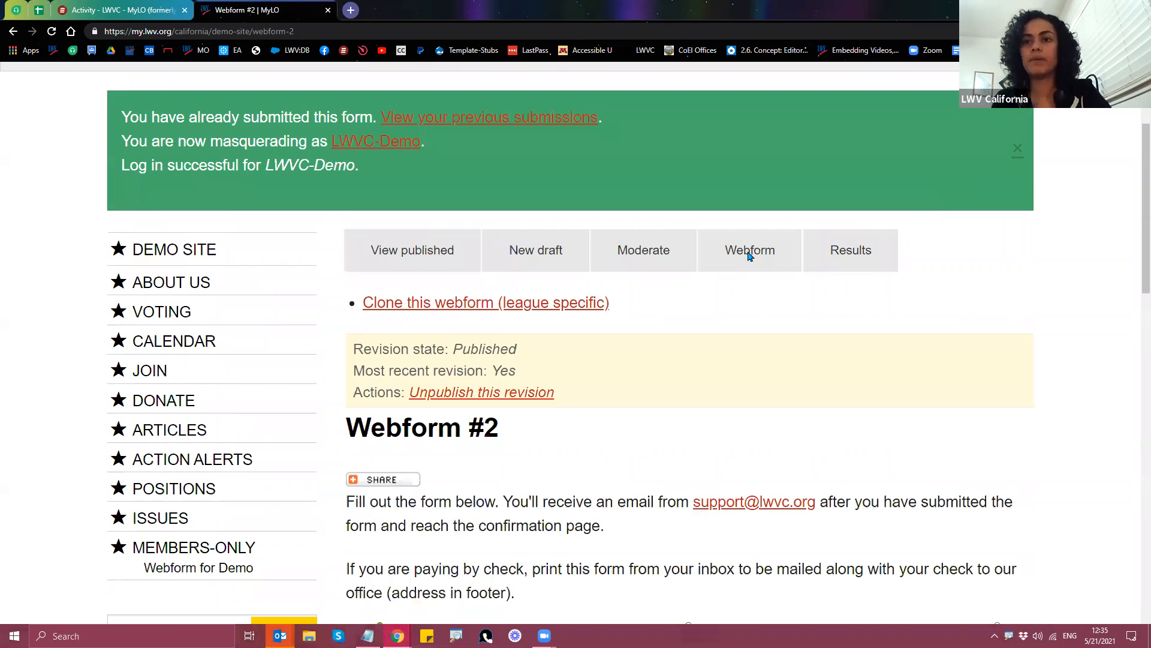
pyautogui.click(749, 256)
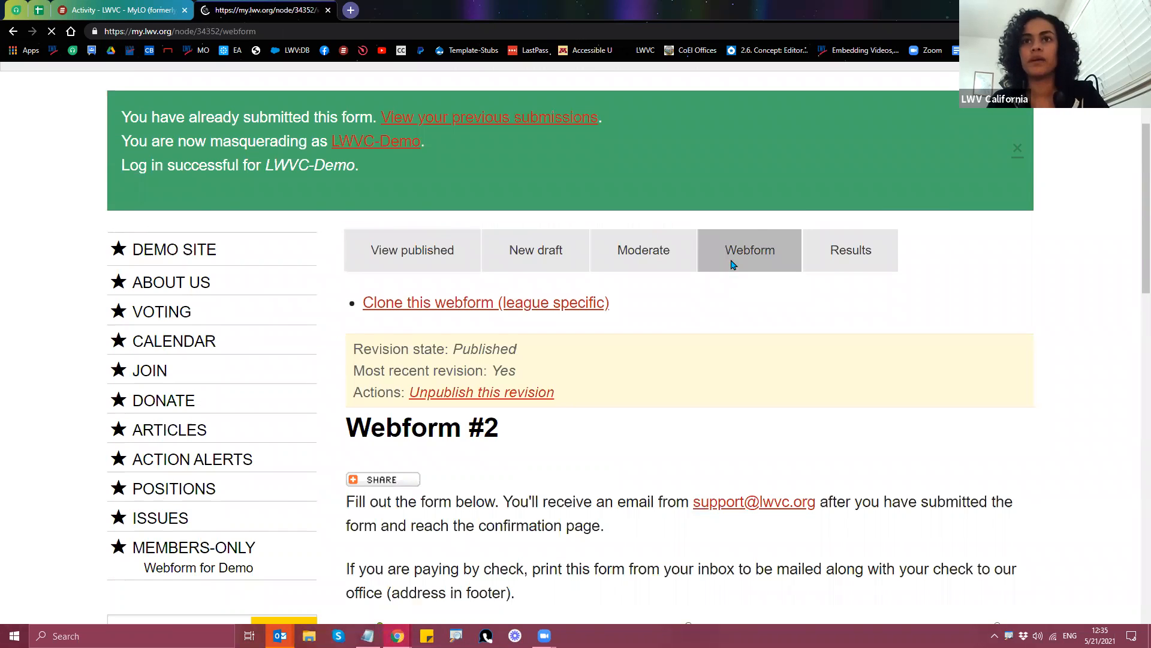
pyautogui.scroll(-3, 432, 324)
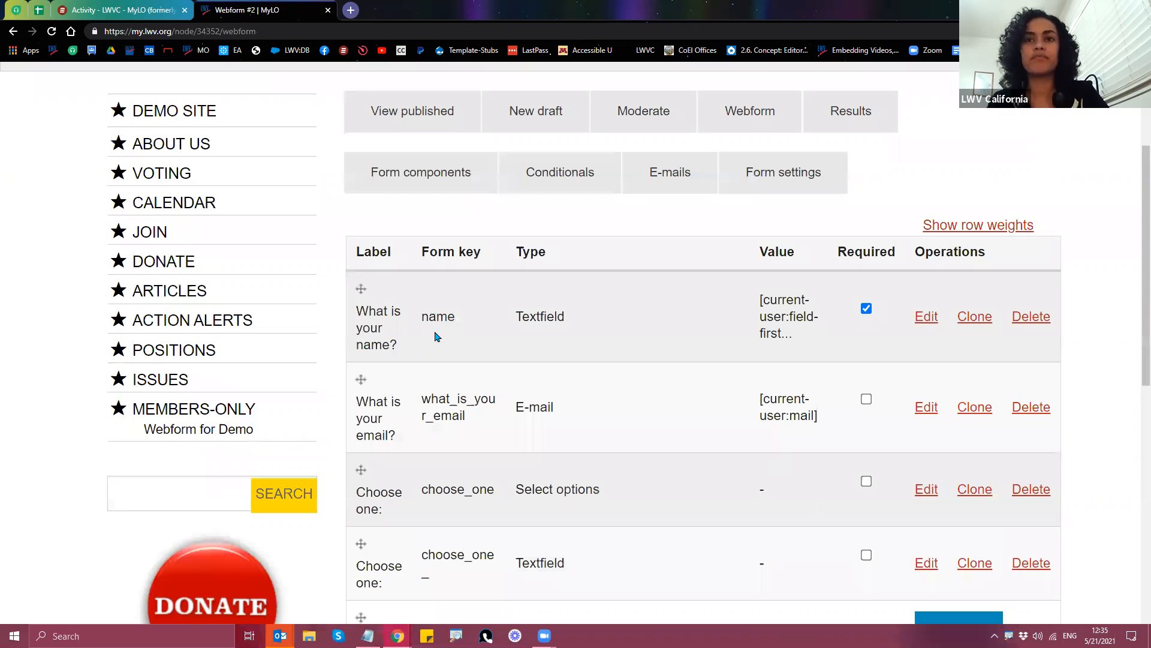
# Step: Copy the name field's form key 'name' from the components table and go to Form settings
pyautogui.doubleClick(437, 324)
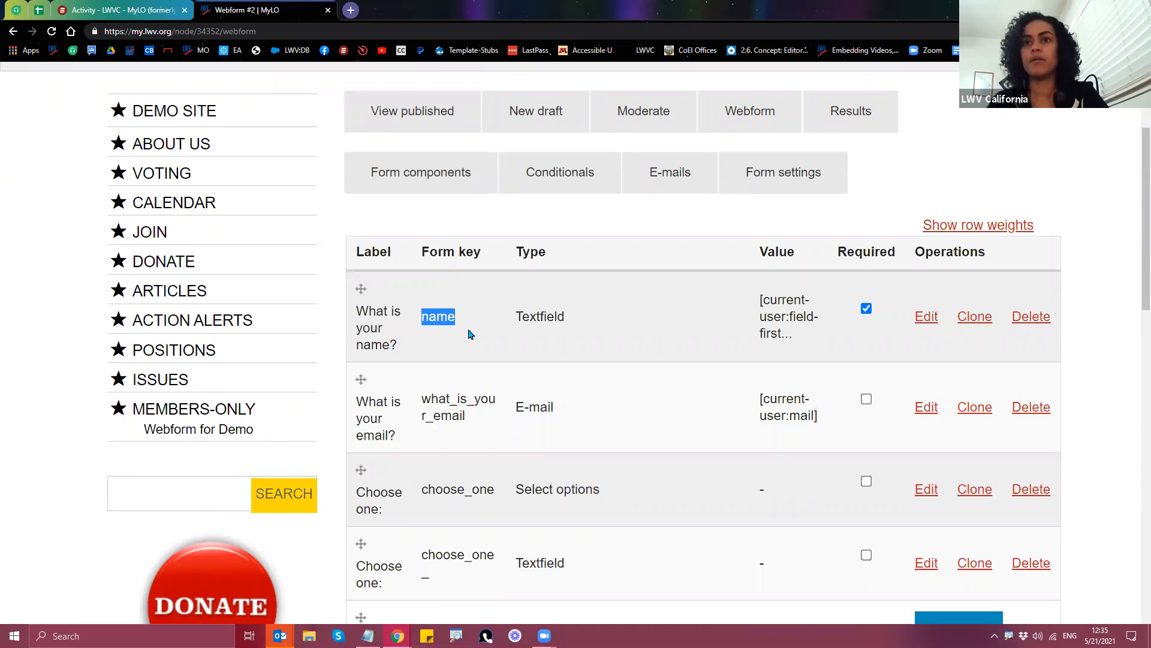
pyautogui.rightClick(435, 318)
pyautogui.click(747, 186)
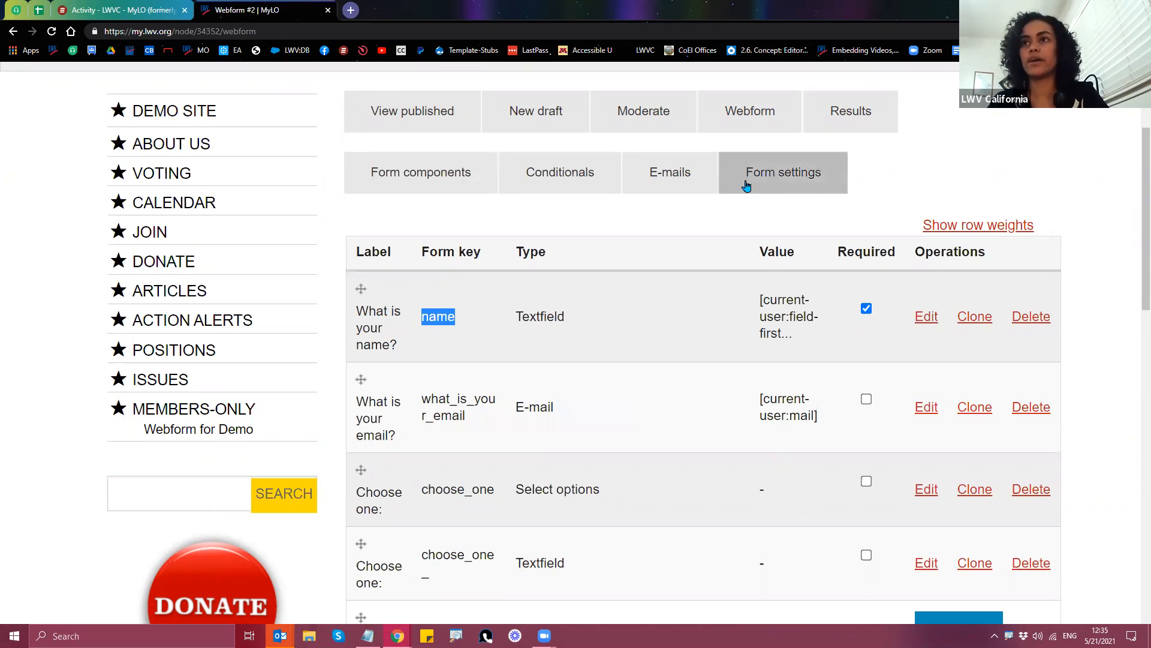
pyautogui.click(787, 193)
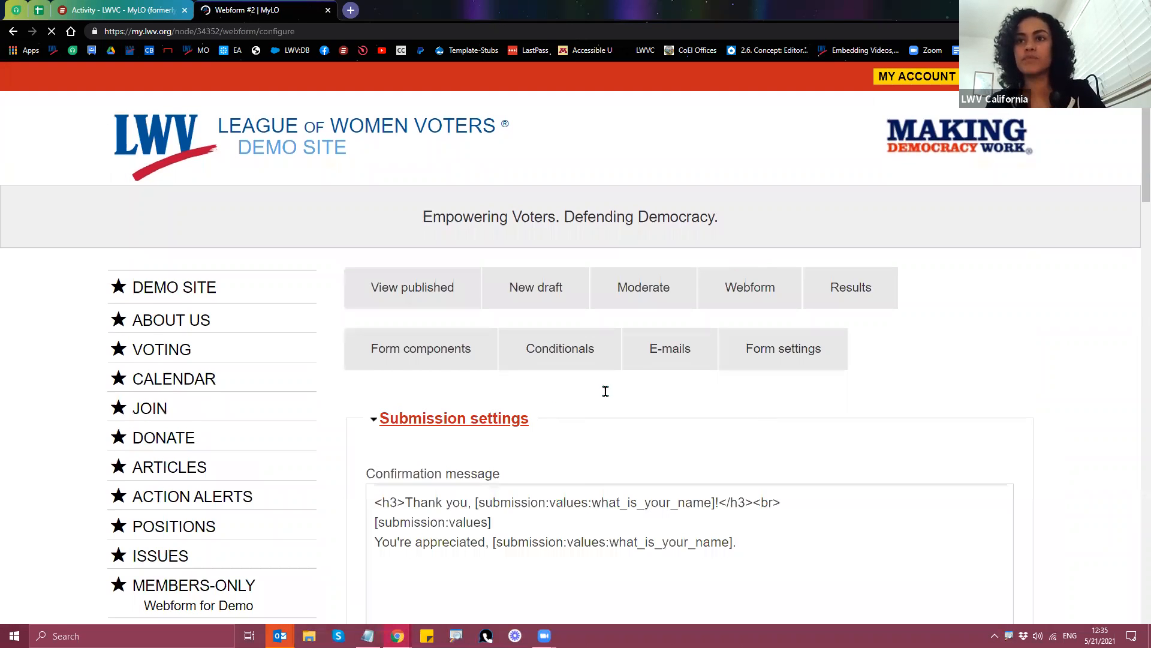
# Step: Change both confirmation-message tokens from what_is_your_name to [submission:values:name]
pyautogui.scroll(-2, 602, 385)
pyautogui.moveTo(684, 387); pyautogui.dragTo(714, 390)
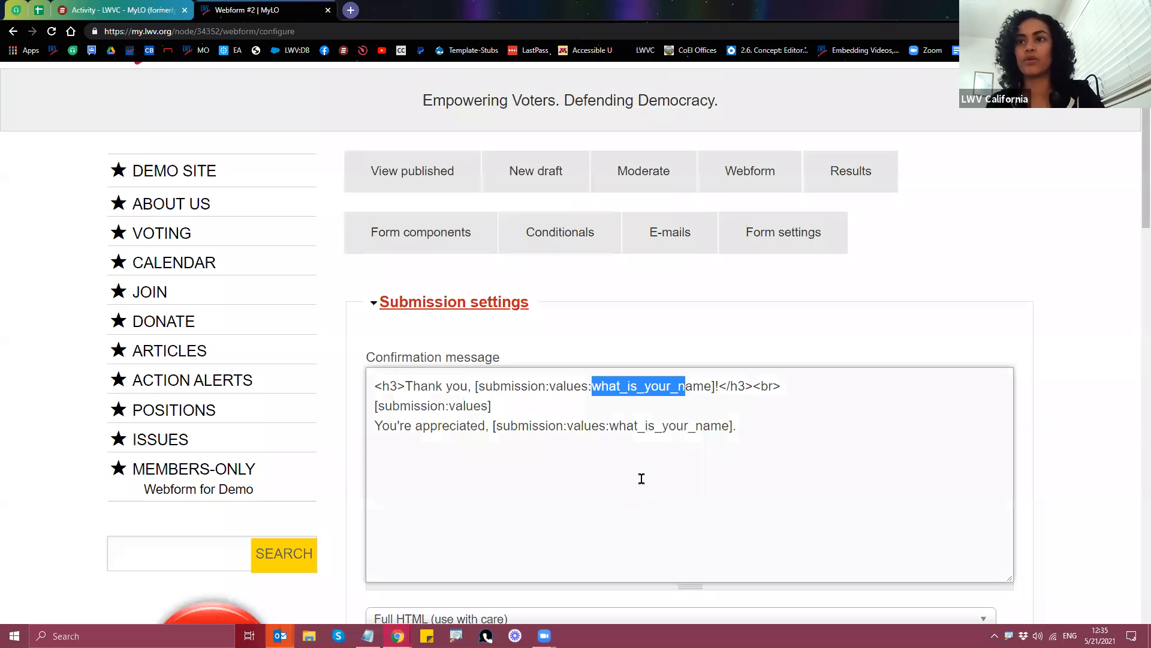
pyautogui.click(678, 387)
pyautogui.press('BackSpace')
pyautogui.press('BackSpace')
pyautogui.press('BackSpace')
pyautogui.press('BackSpace')
pyautogui.press('BackSpace')
pyautogui.press('BackSpace')
pyautogui.press('BackSpace')
pyautogui.press('BackSpace')
pyautogui.press('BackSpace')
pyautogui.press('BackSpace')
pyautogui.press('BackSpace')
pyautogui.press('BackSpace')
pyautogui.press('BackSpace')
pyautogui.click(695, 427)
pyautogui.press('BackSpace')
pyautogui.press('BackSpace')
pyautogui.press('BackSpace')
pyautogui.press('BackSpace')
pyautogui.press('BackSpace')
pyautogui.press('BackSpace')
pyautogui.press('BackSpace')
pyautogui.press('BackSpace')
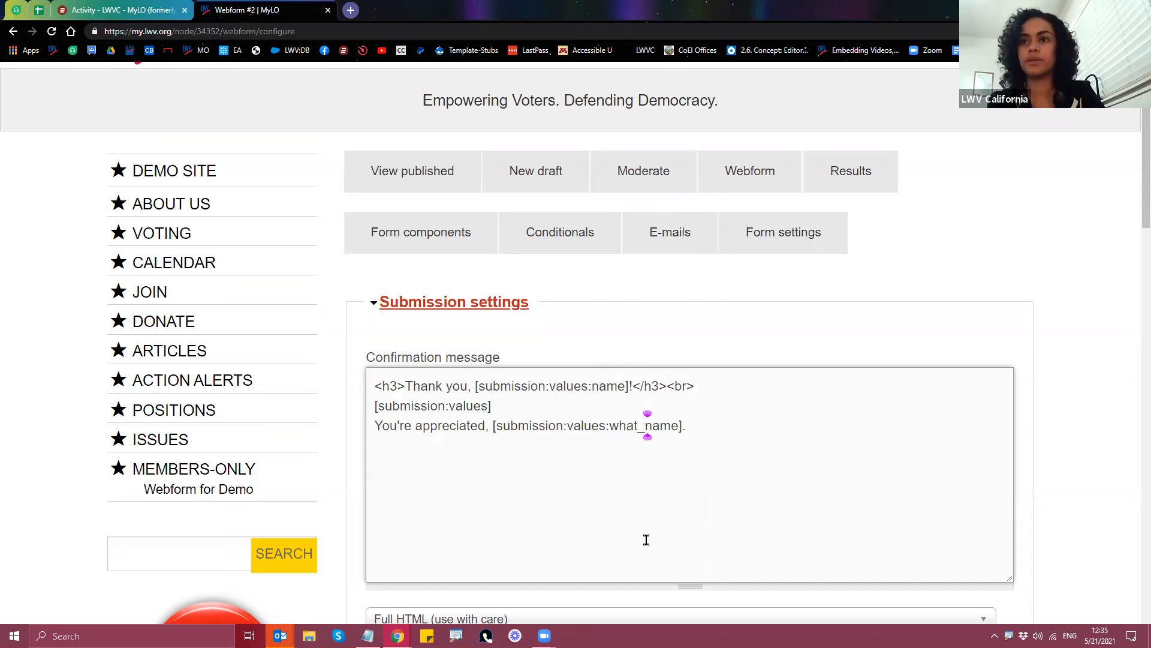
pyautogui.press('BackSpace')
pyautogui.press('BackSpace')
pyautogui.press('BackSpace')
pyautogui.press('BackSpace')
pyautogui.press('BackSpace')
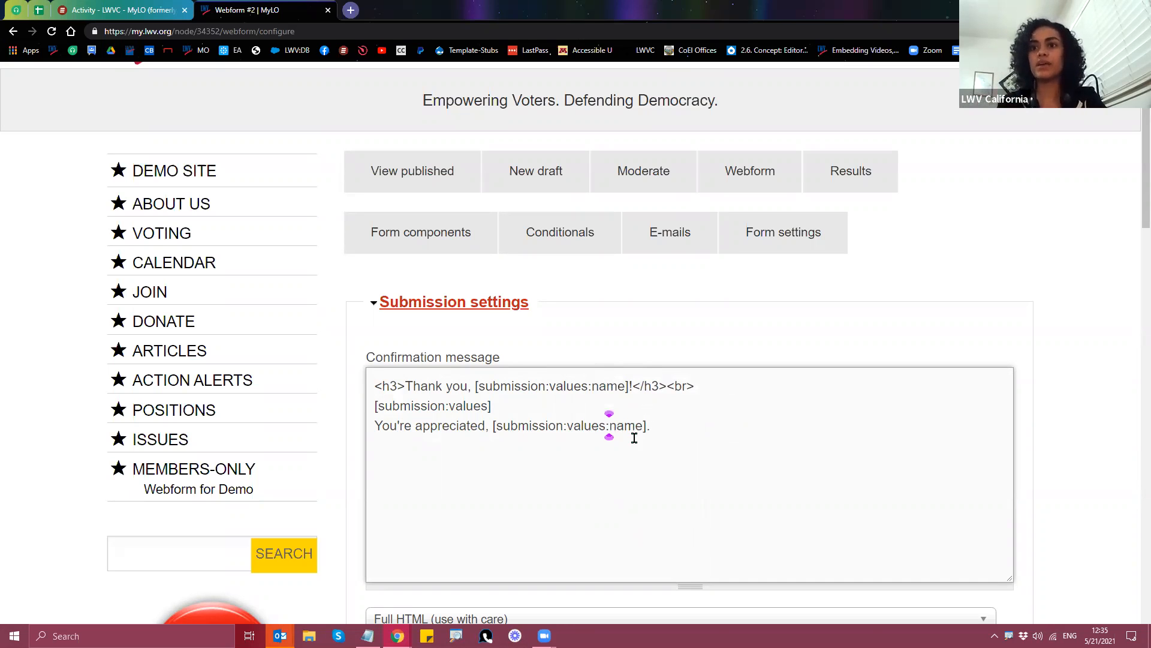
pyautogui.moveTo(645, 426); pyautogui.dragTo(493, 427)
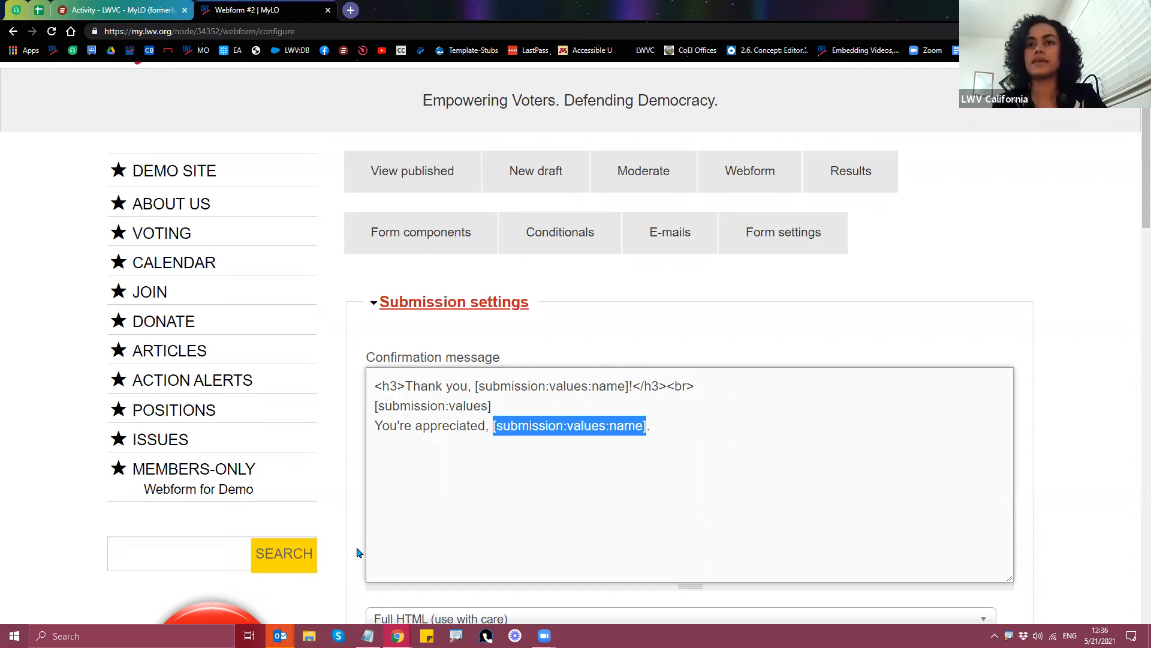
# Step: Save the form settings configuration
pyautogui.scroll(-5, 357, 552)
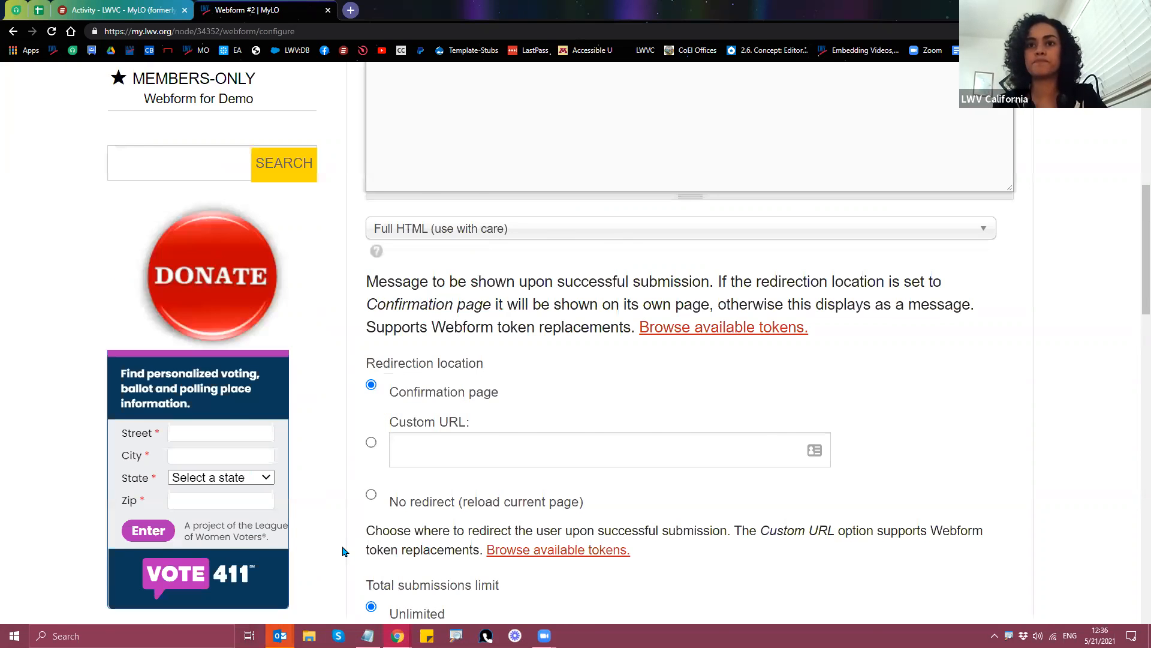
pyautogui.scroll(-7, 343, 551)
pyautogui.scroll(-7, 343, 550)
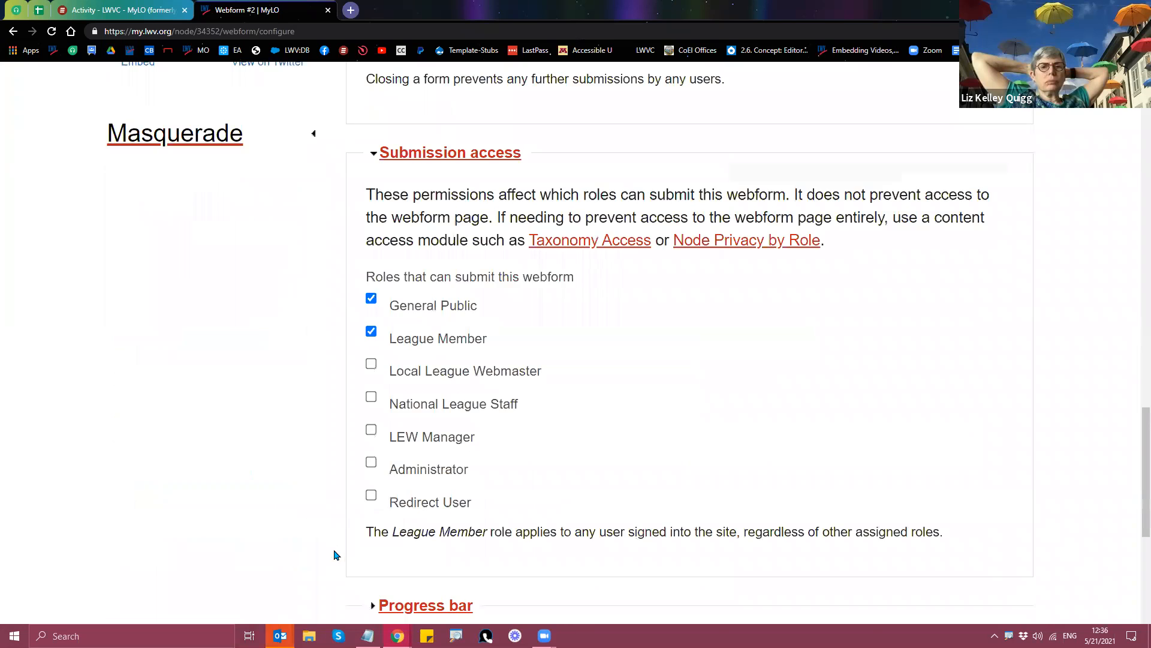
pyautogui.scroll(-3, 334, 555)
pyautogui.scroll(-3, 408, 457)
pyautogui.click(411, 463)
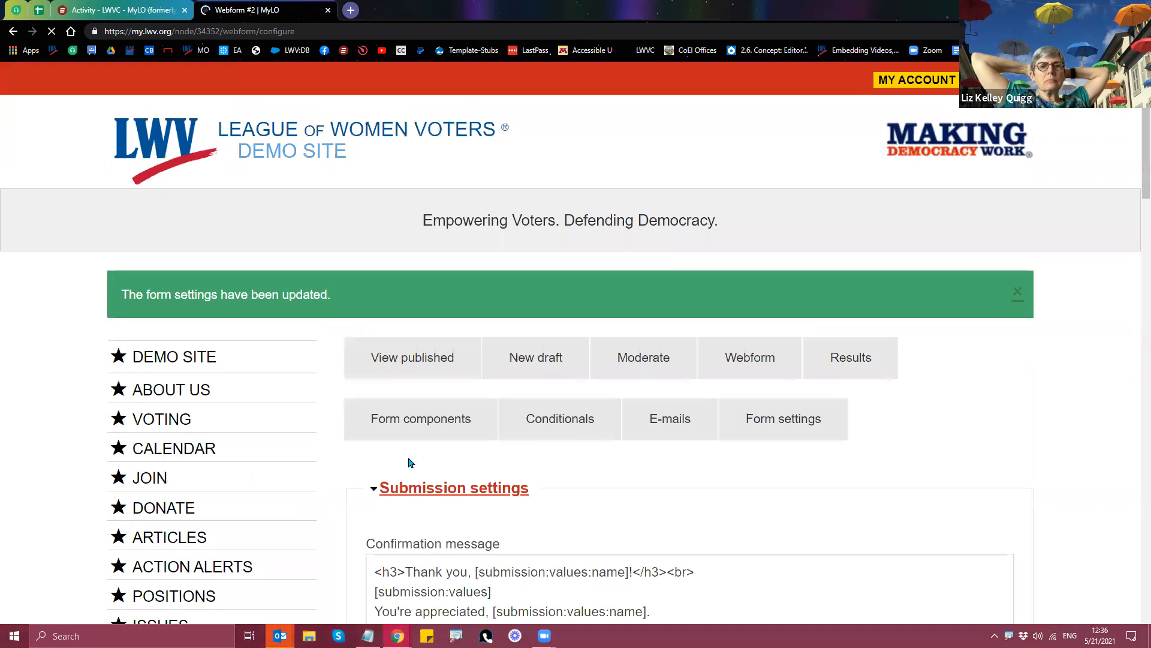
pyautogui.click(395, 366)
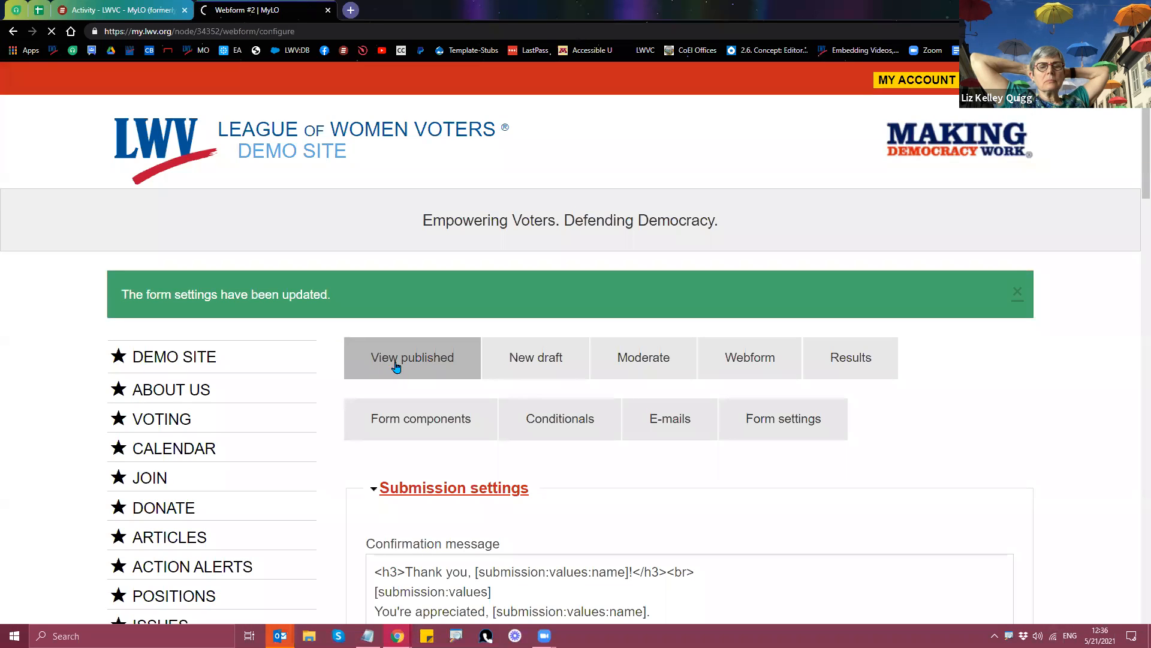
# Step: Submit a test entry answering Green, check the confirmation greets the name, then return to the form
pyautogui.scroll(-7, 396, 367)
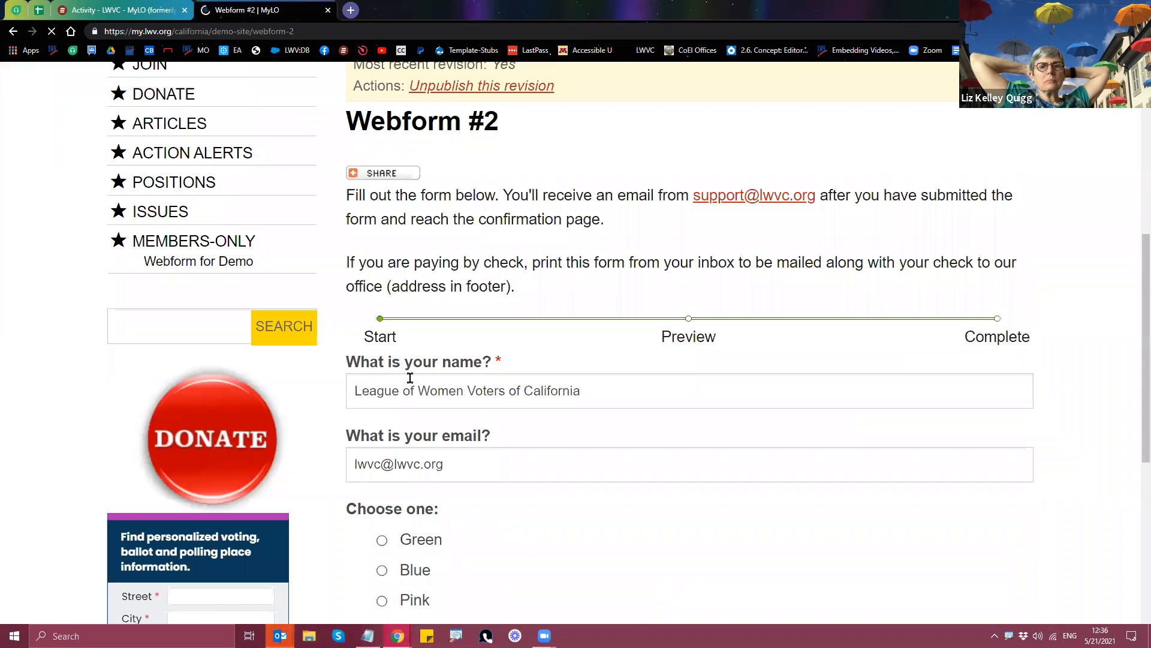
pyautogui.scroll(-2, 406, 386)
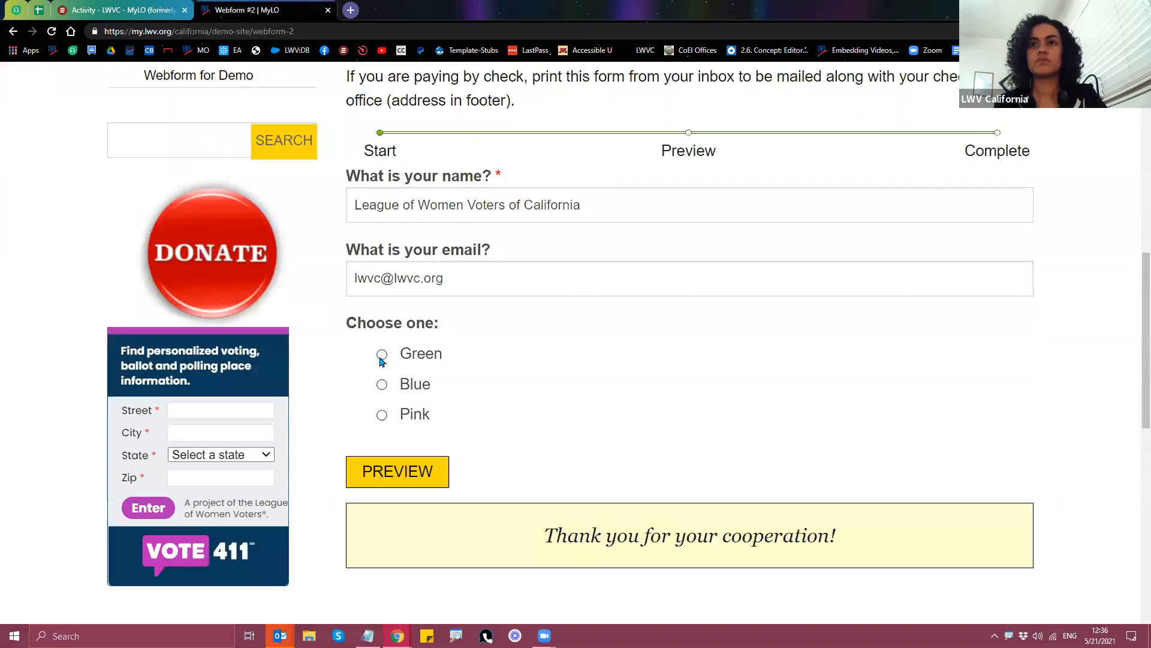
pyautogui.click(382, 354)
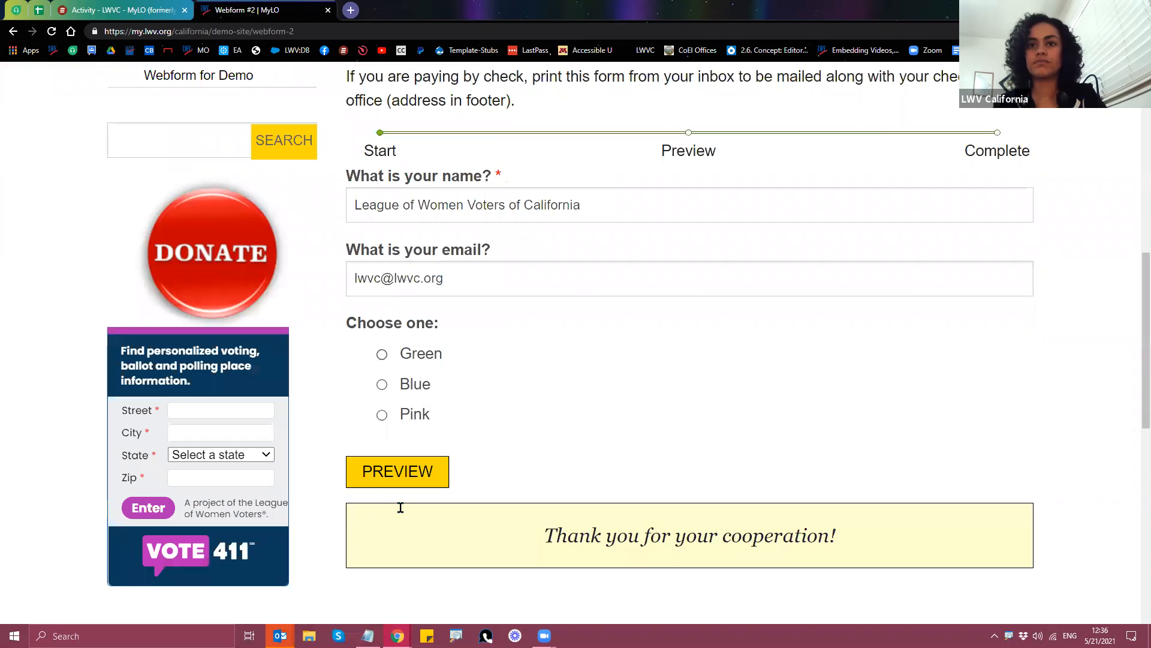
pyautogui.click(382, 548)
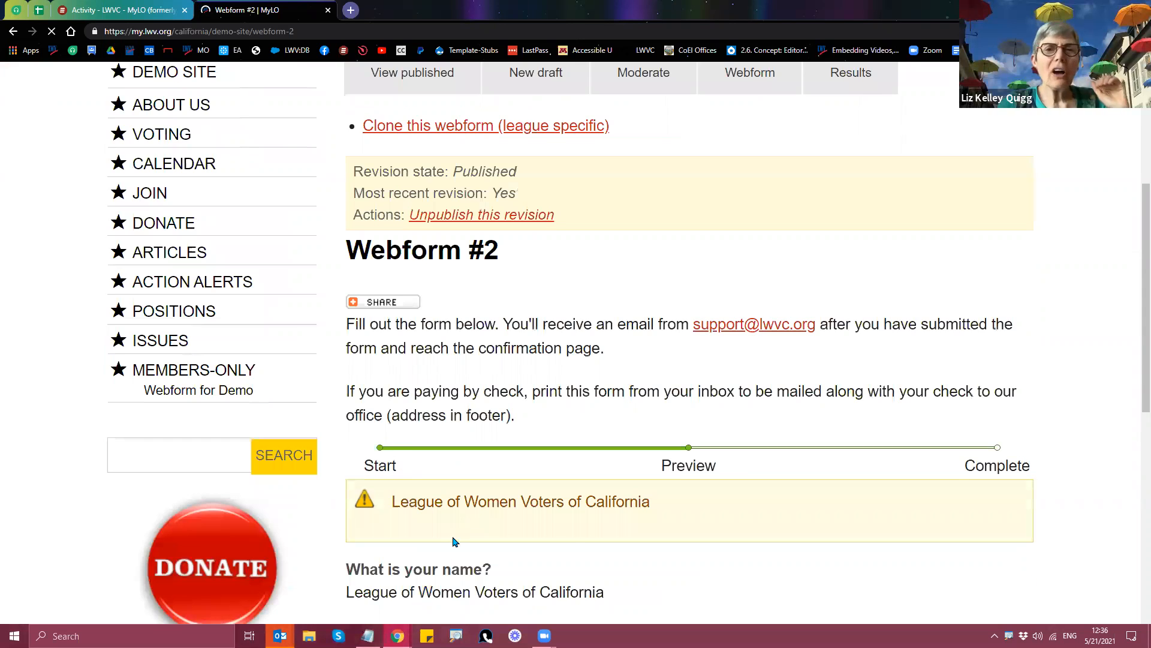
pyautogui.click(515, 485)
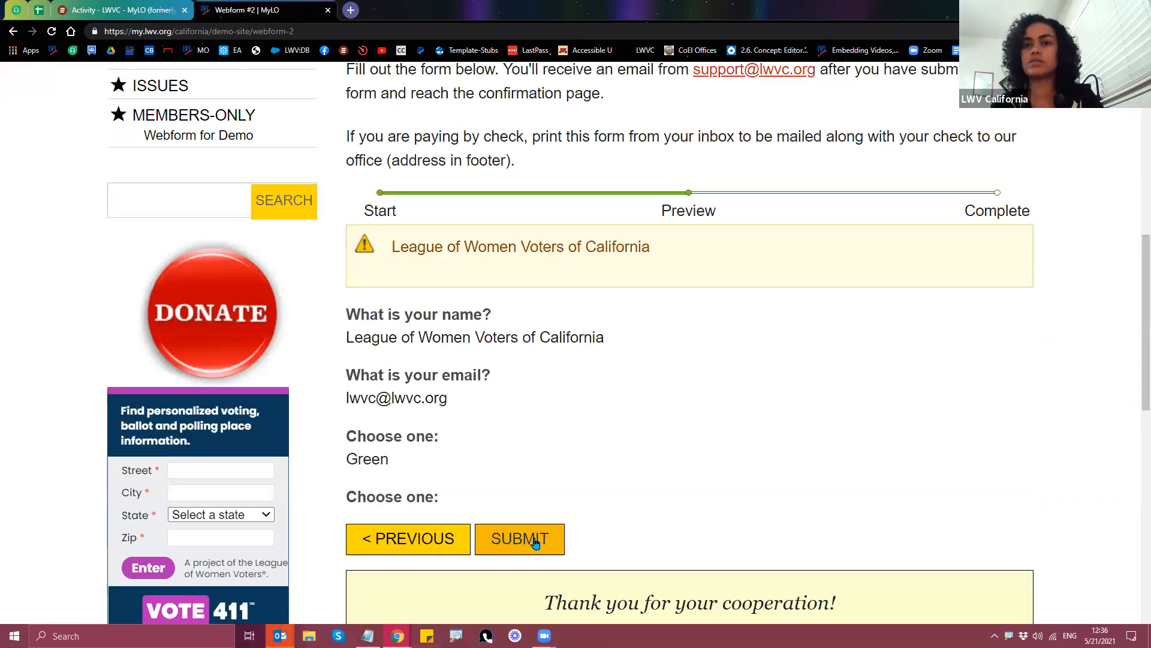
pyautogui.click(536, 541)
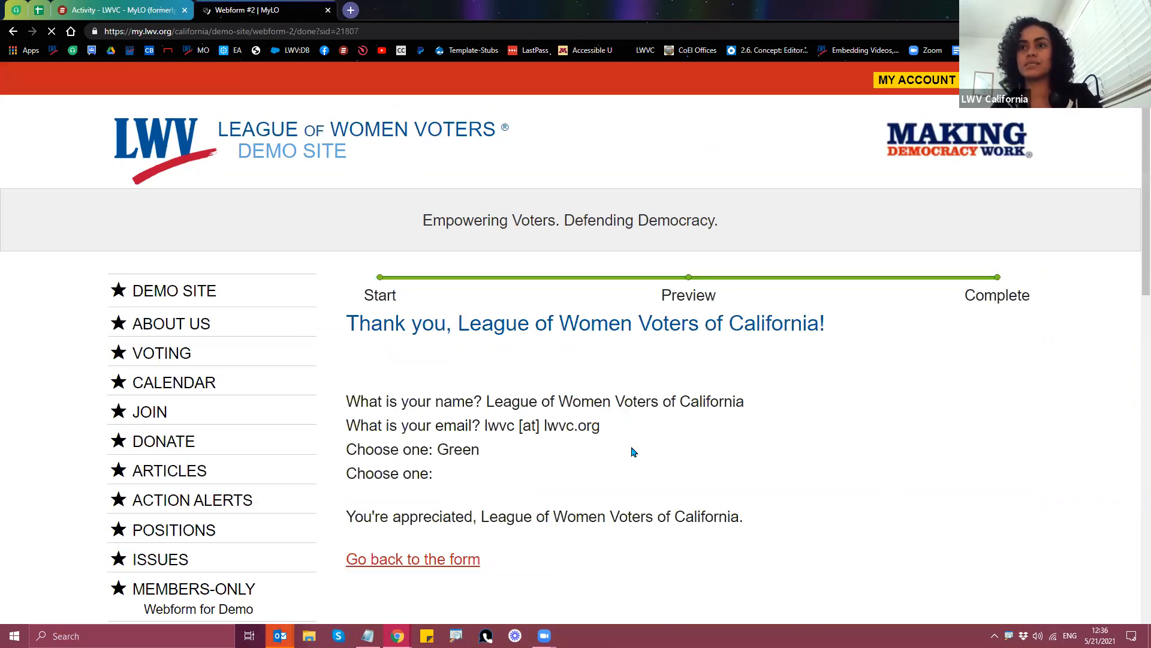
pyautogui.scroll(-3, 401, 432)
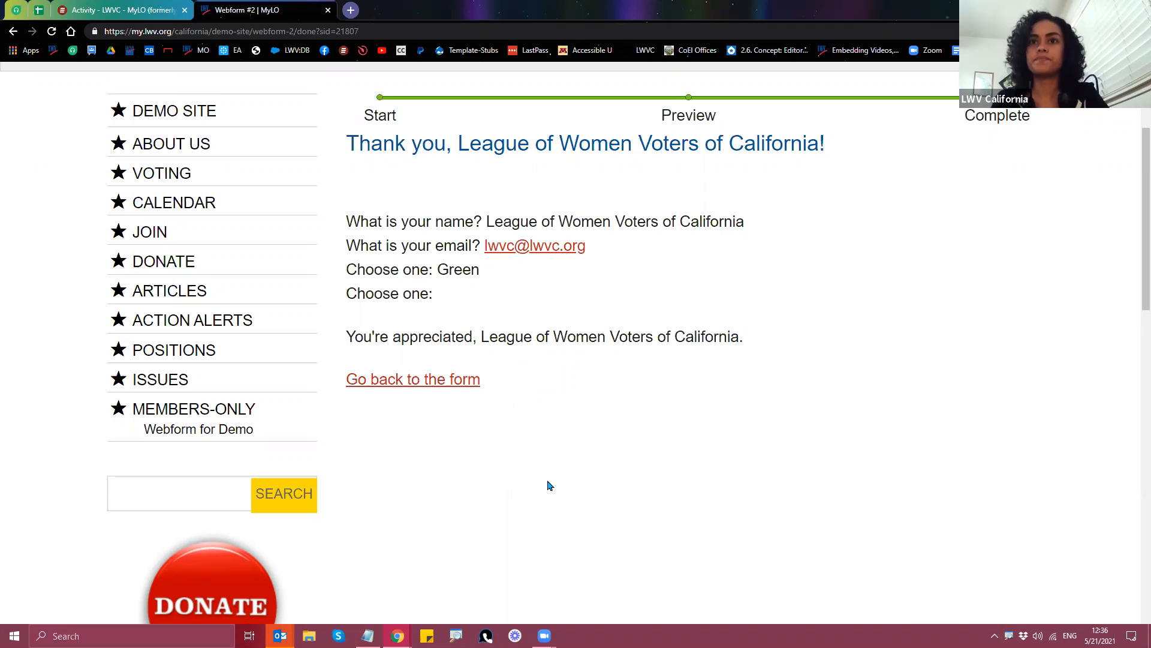
pyautogui.click(424, 390)
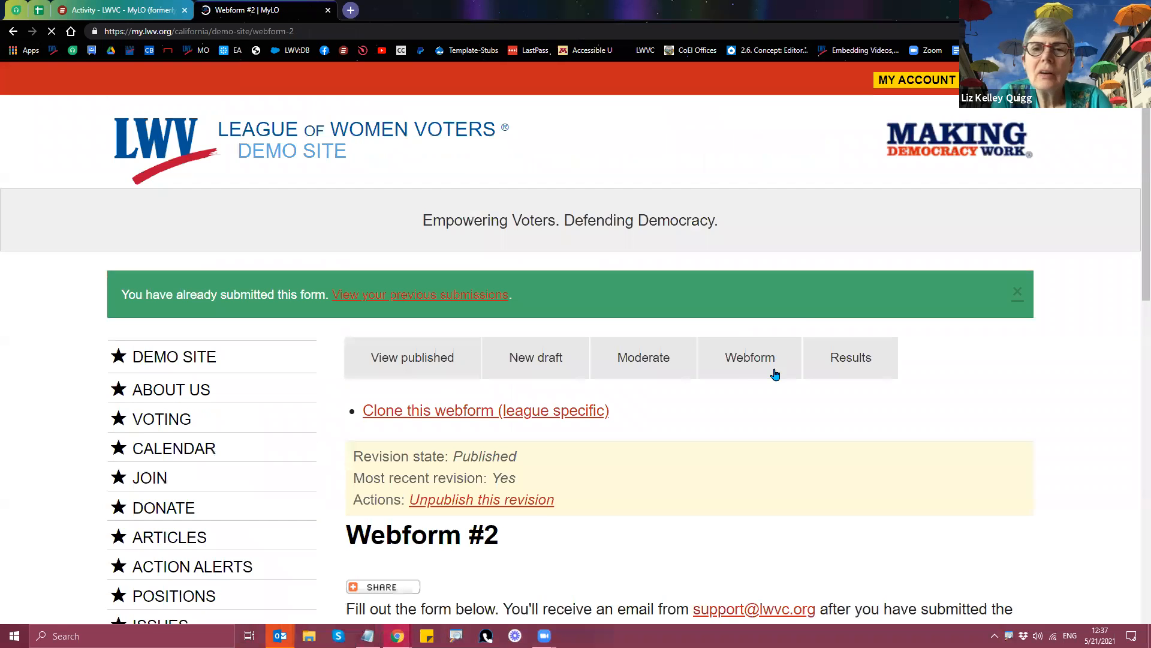
# Step: Go to Webform #2's E-mails sub-tab under the Webform tab
pyautogui.click(749, 368)
pyautogui.scroll(-4, 754, 374)
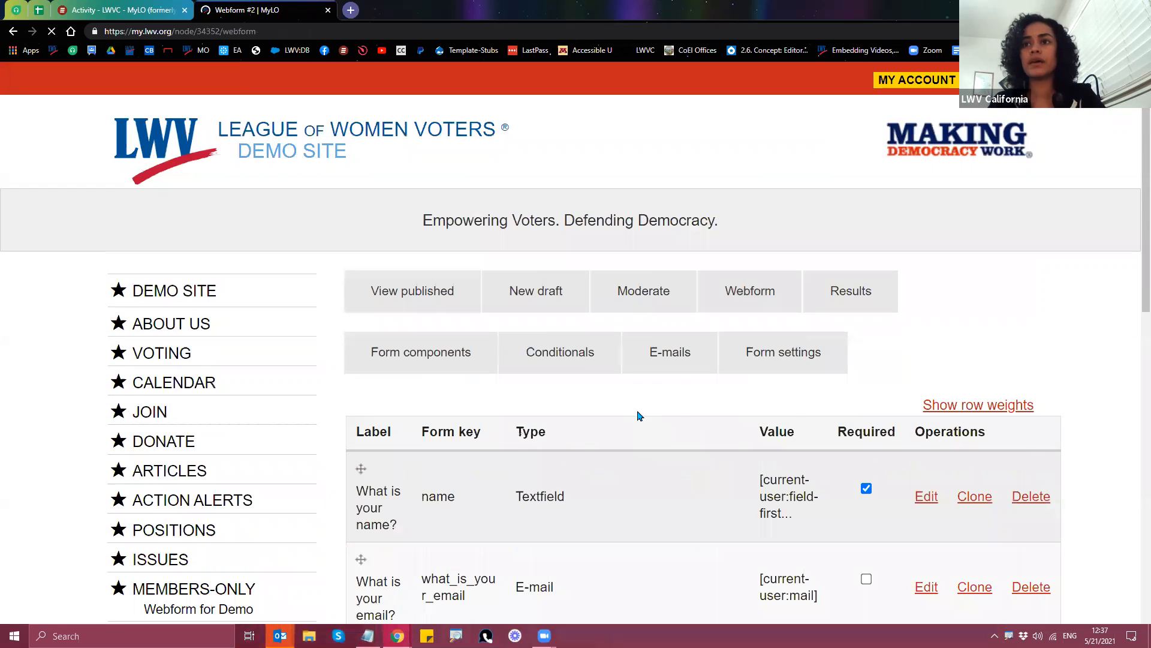
pyautogui.scroll(-3, 642, 414)
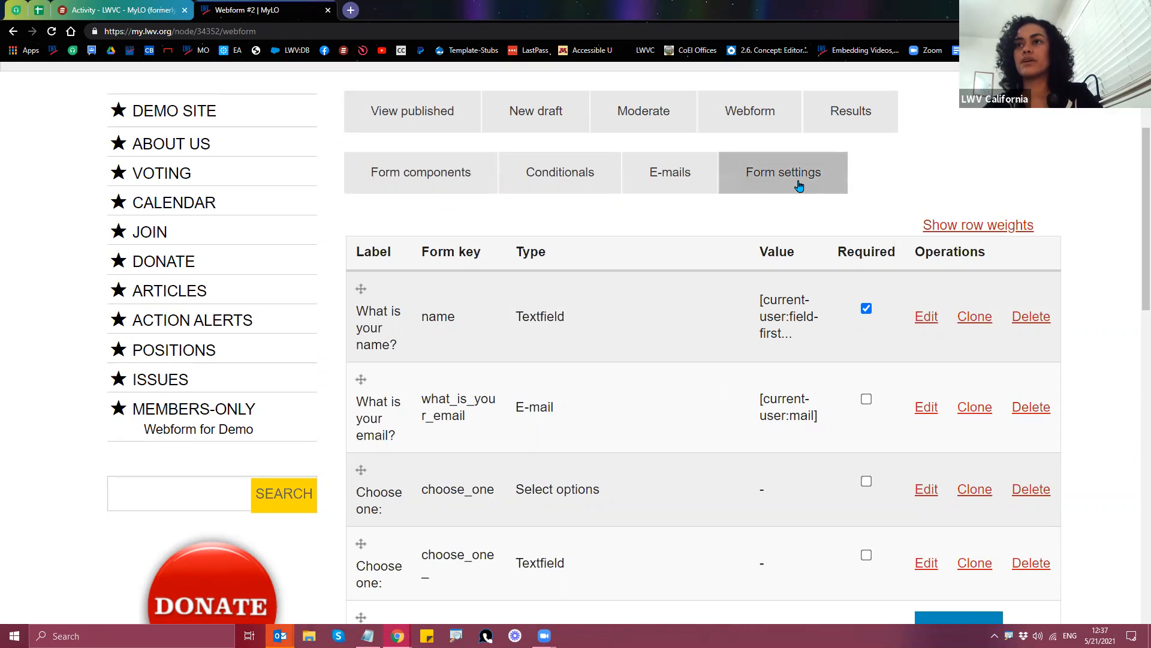
pyautogui.click(662, 187)
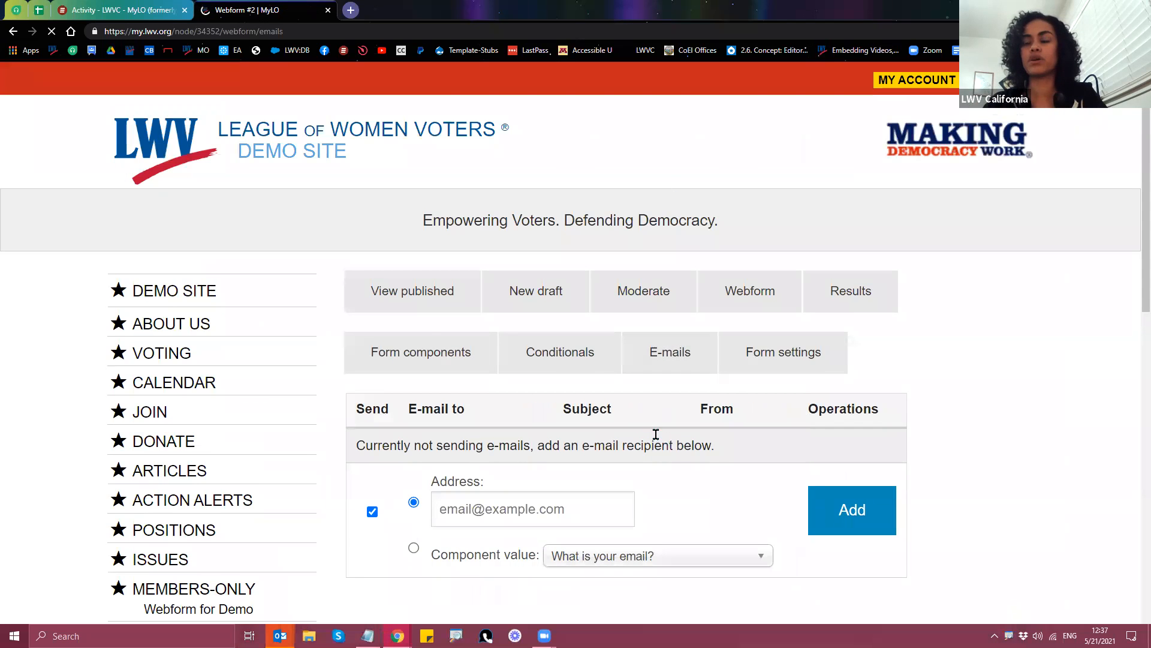
pyautogui.scroll(-2, 599, 420)
# Step: Add a new e-mail using the suggested recipient address and review its settings form
pyautogui.click(477, 388)
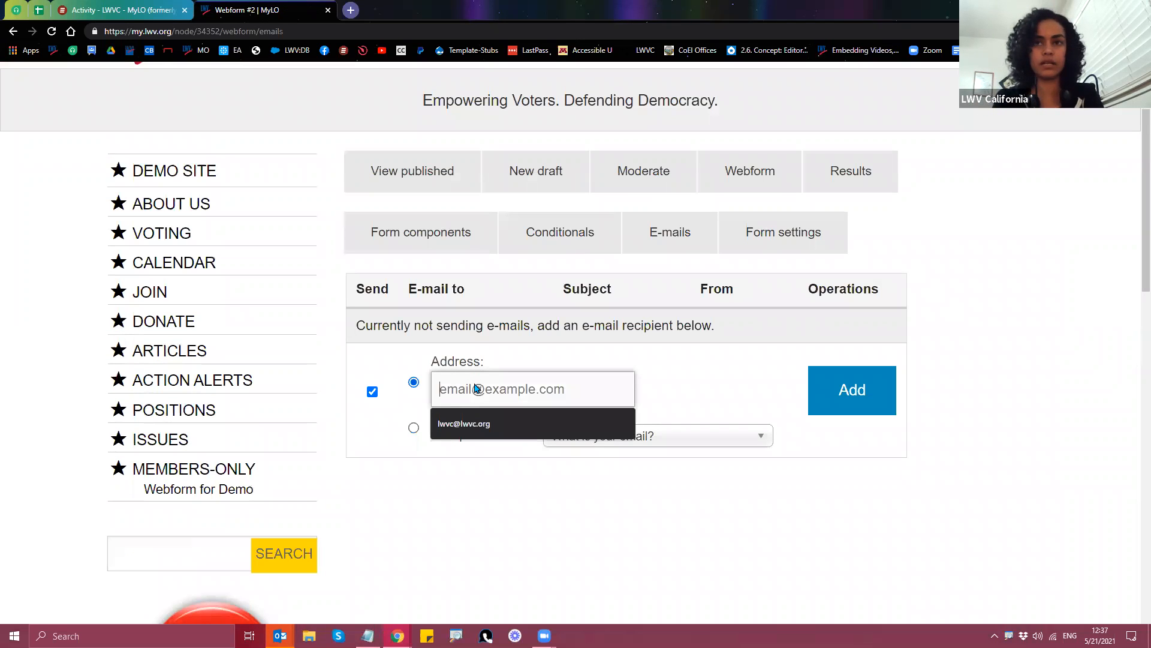
pyautogui.click(463, 424)
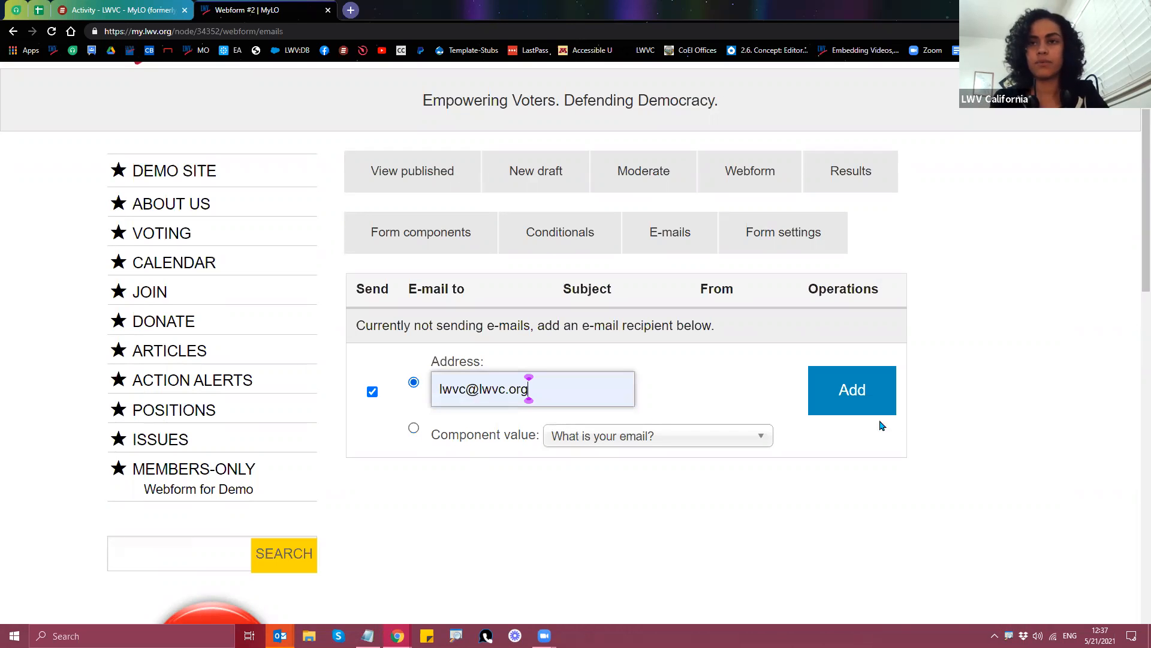
pyautogui.click(843, 398)
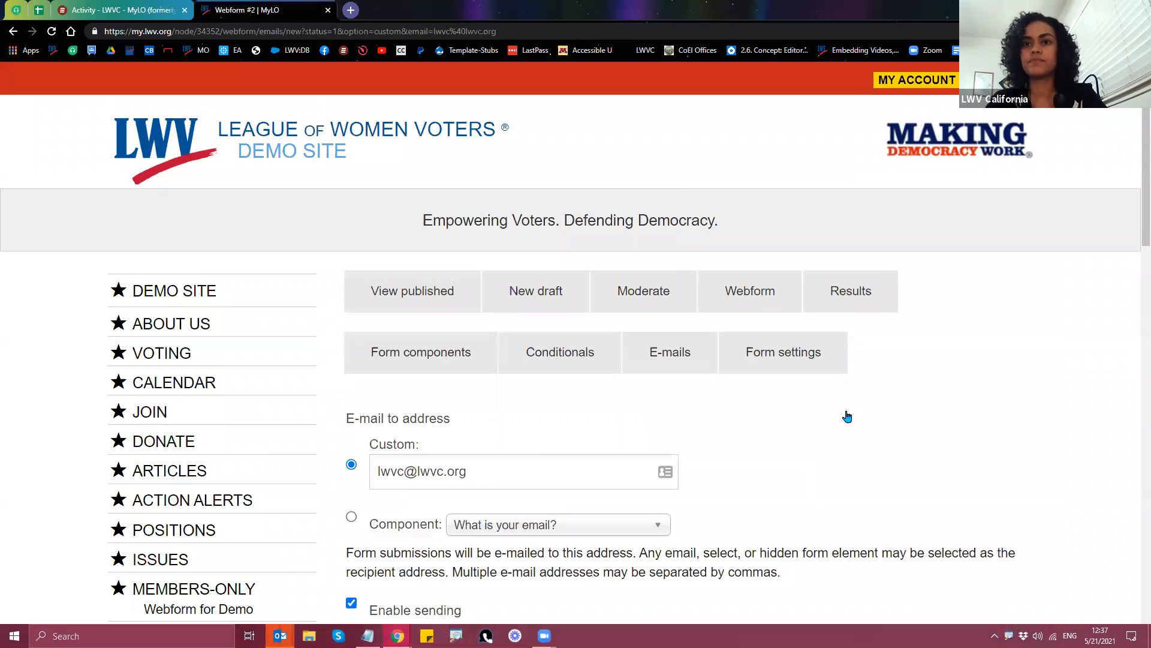
pyautogui.scroll(-5, 846, 416)
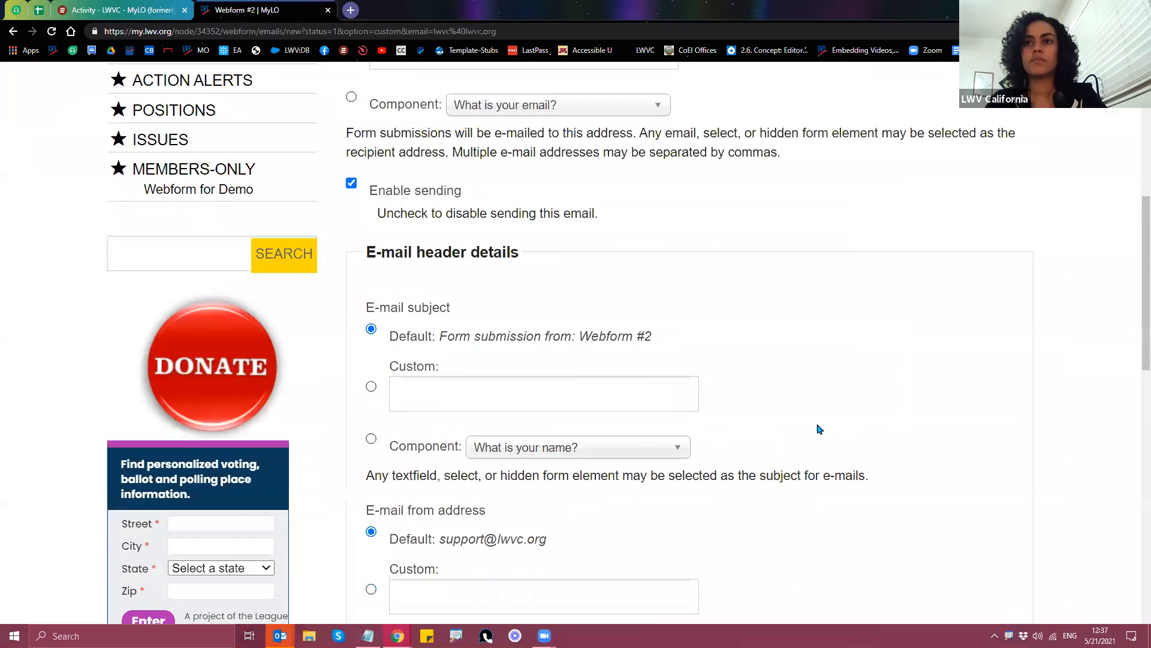
pyautogui.scroll(-5, 820, 429)
pyautogui.scroll(-3, 819, 430)
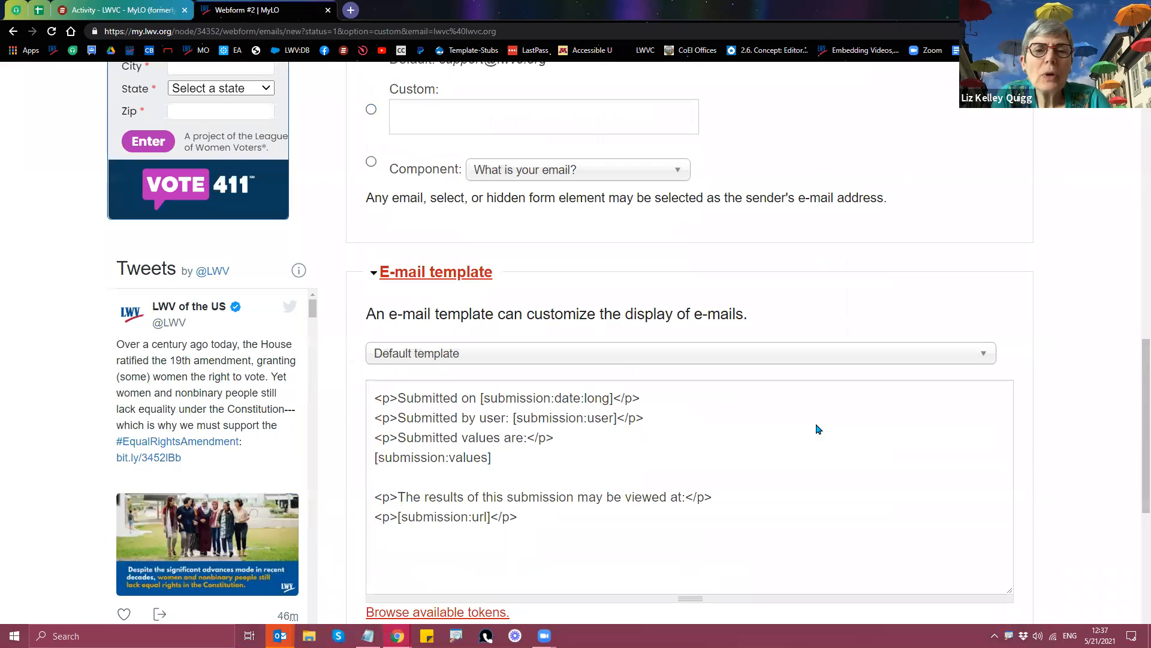
pyautogui.scroll(-1, 1040, 457)
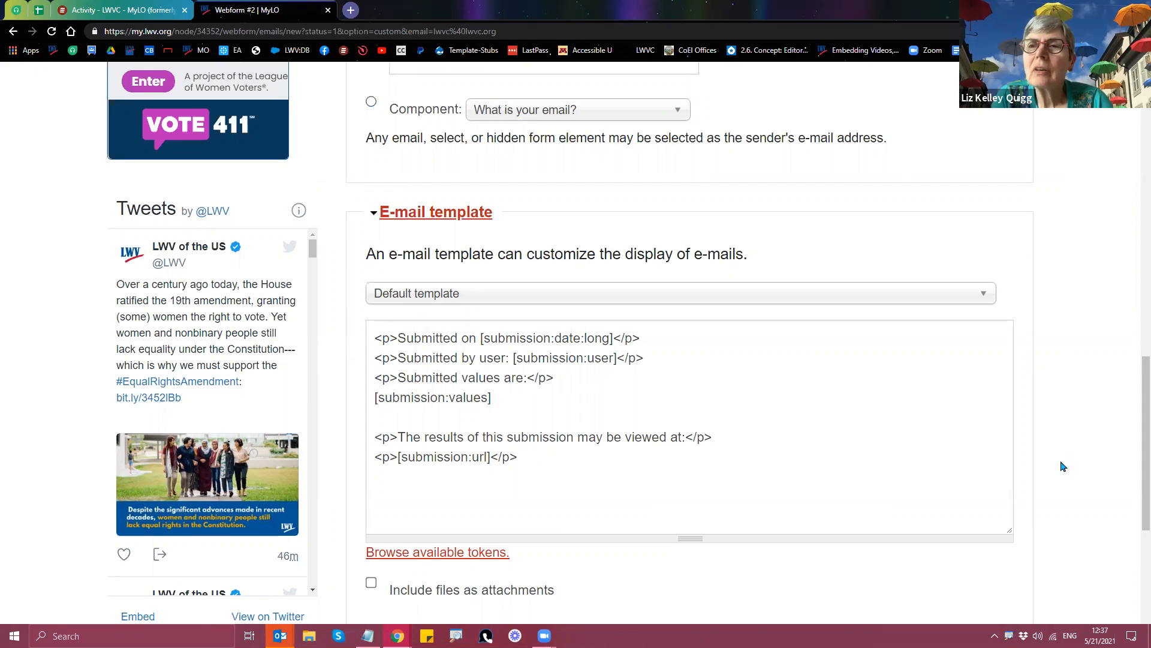
pyautogui.scroll(-1, 641, 585)
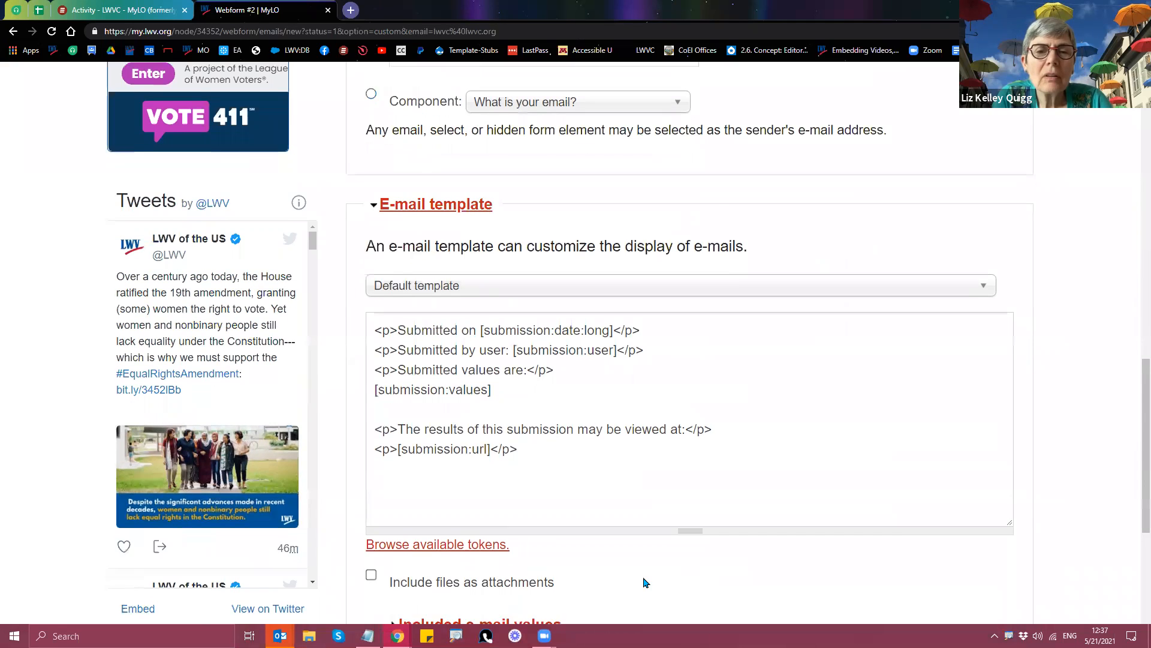
pyautogui.scroll(-1, 645, 581)
pyautogui.moveTo(1141, 412); pyautogui.dragTo(1135, 262)
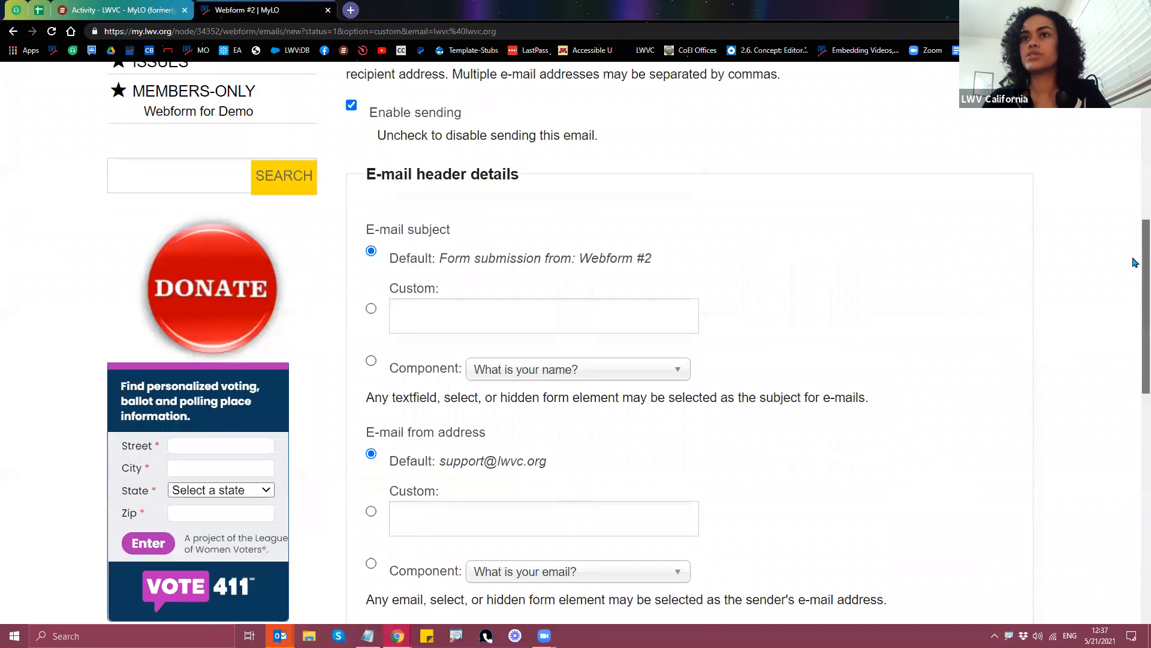
pyautogui.scroll(3, 1116, 255)
pyautogui.scroll(1, 585, 321)
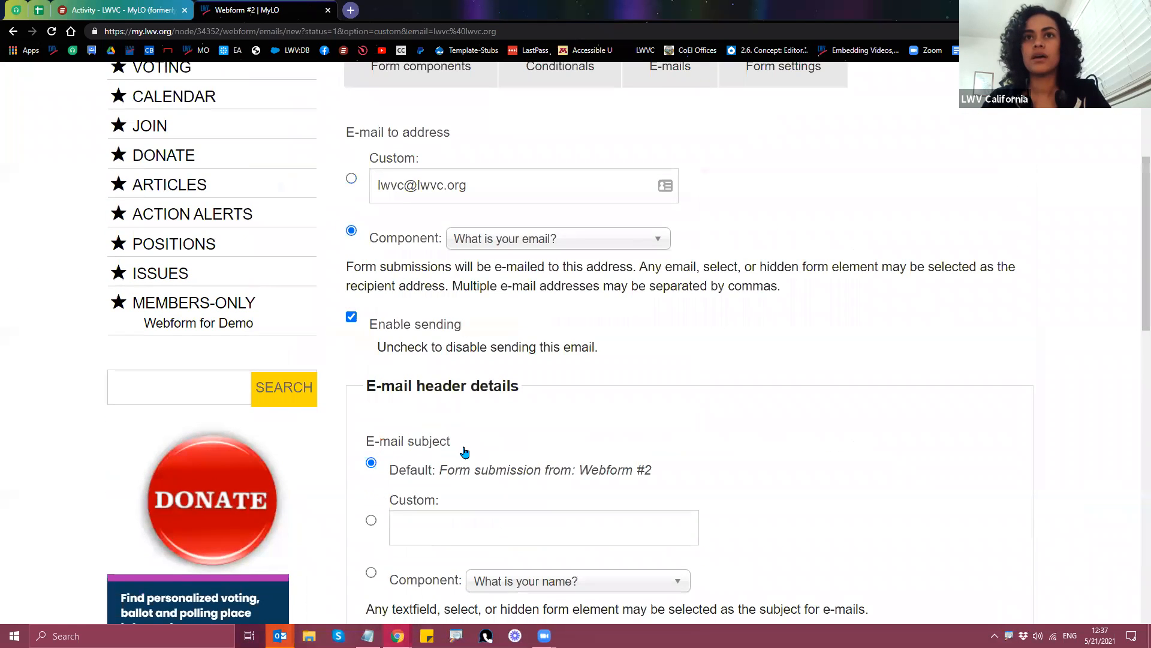
# Step: Send the e-mail to the 'What is your email?' component, clear the custom address, and save
pyautogui.moveTo(469, 185); pyautogui.dragTo(359, 183)
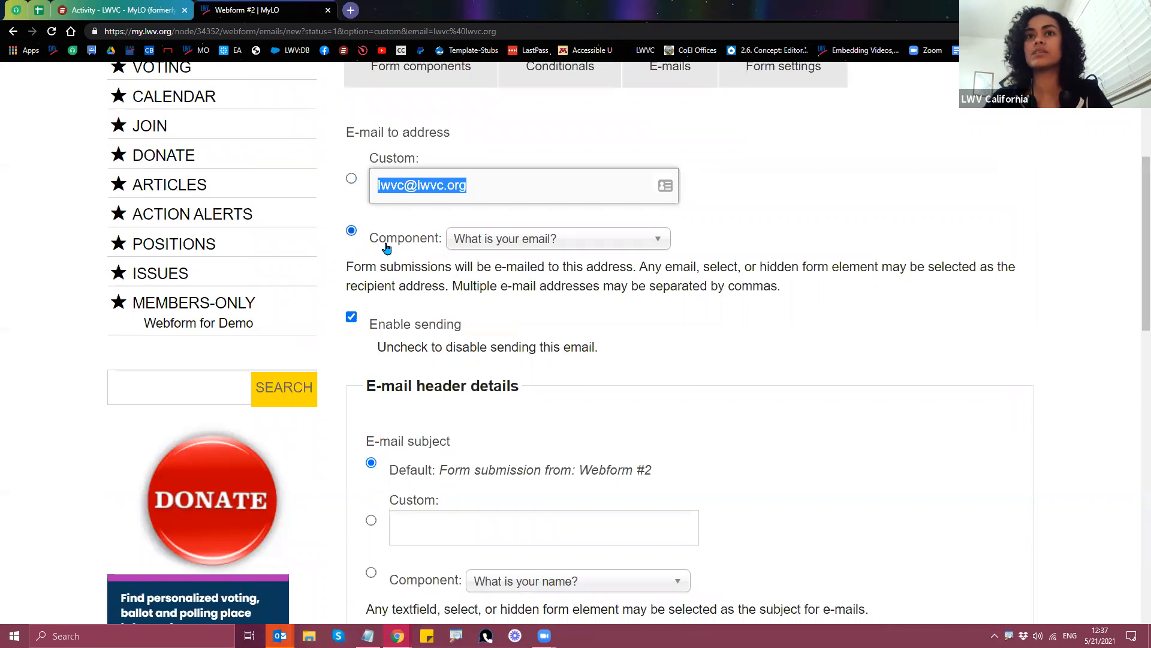
pyautogui.click(487, 243)
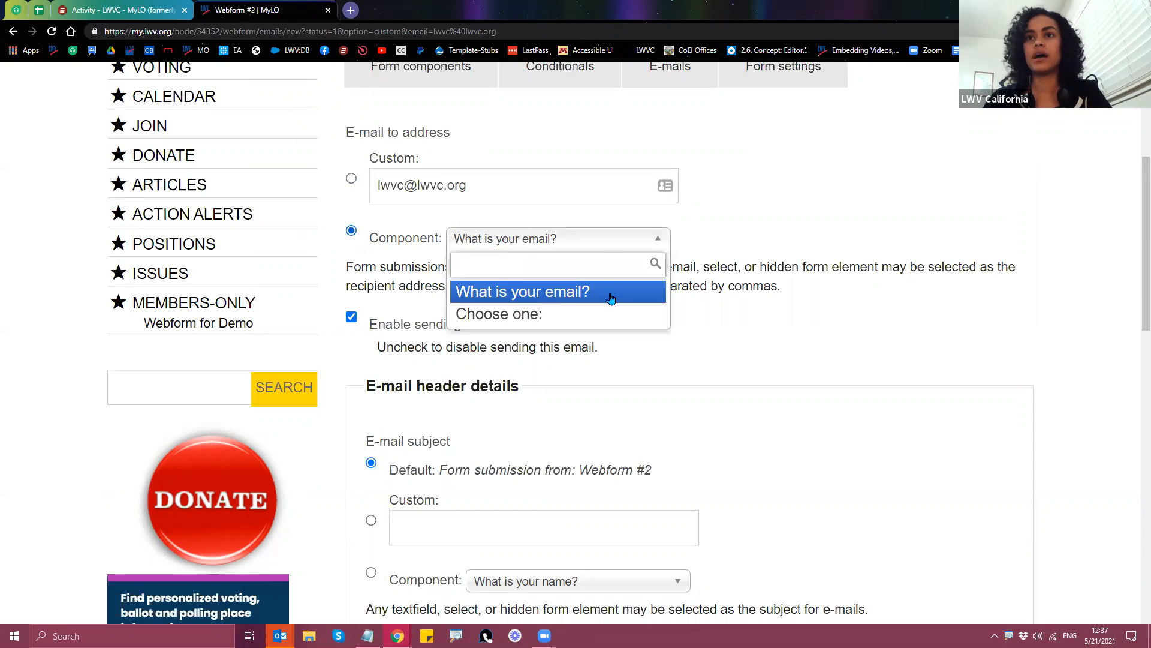
pyautogui.click(565, 295)
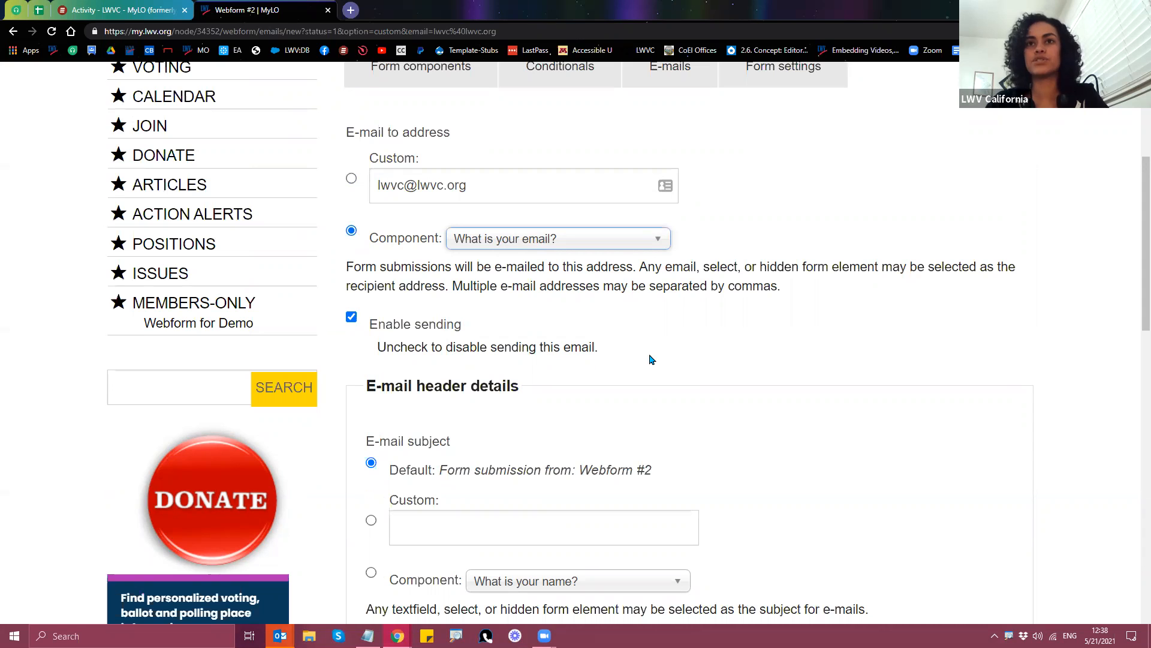
pyautogui.scroll(-1, 658, 348)
pyautogui.scroll(1, 657, 348)
pyautogui.moveTo(468, 186); pyautogui.dragTo(360, 189)
pyautogui.press('BackSpace')
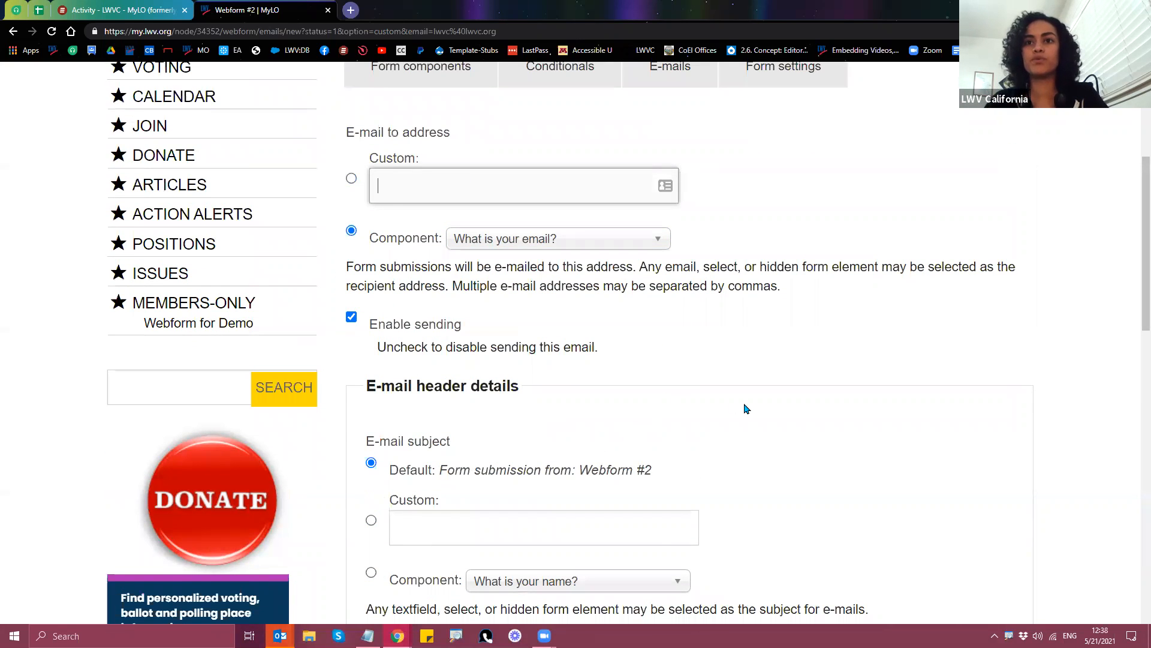
pyautogui.scroll(-3, 749, 406)
pyautogui.scroll(-9, 774, 407)
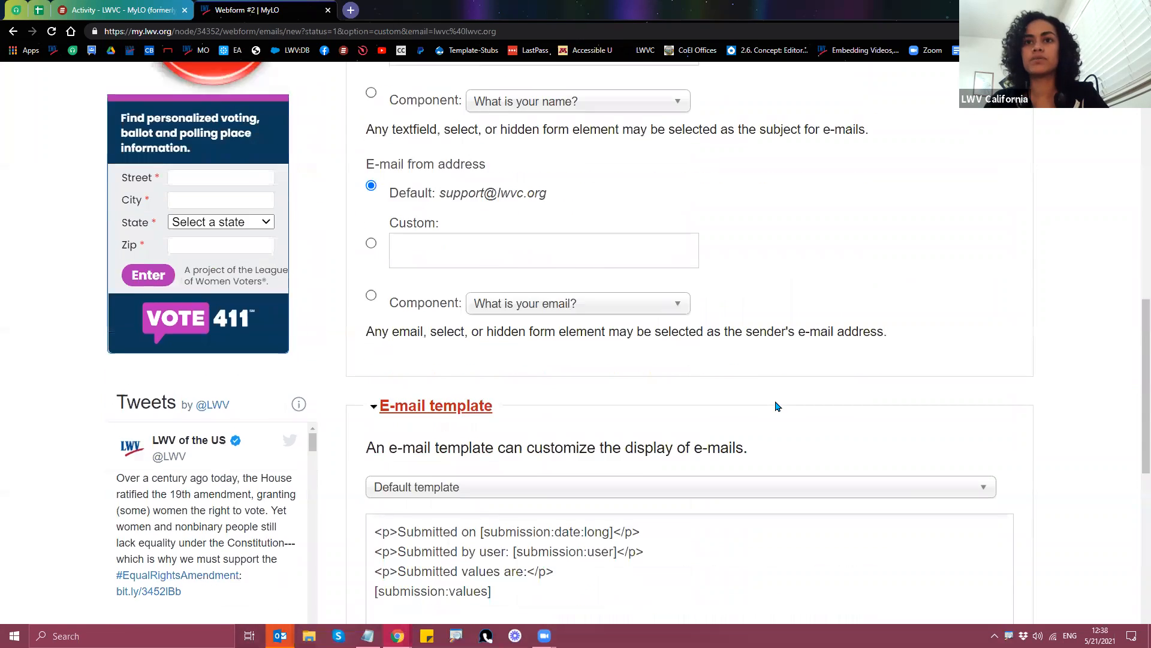
pyautogui.scroll(-1, 796, 399)
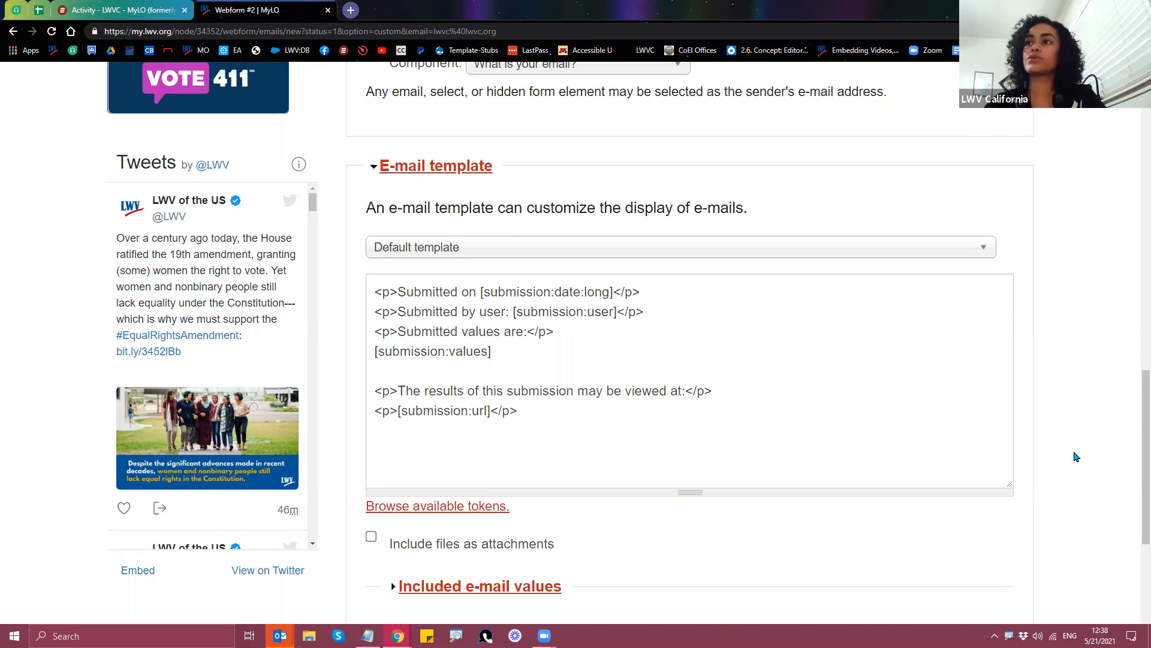
pyautogui.scroll(-3, 1074, 458)
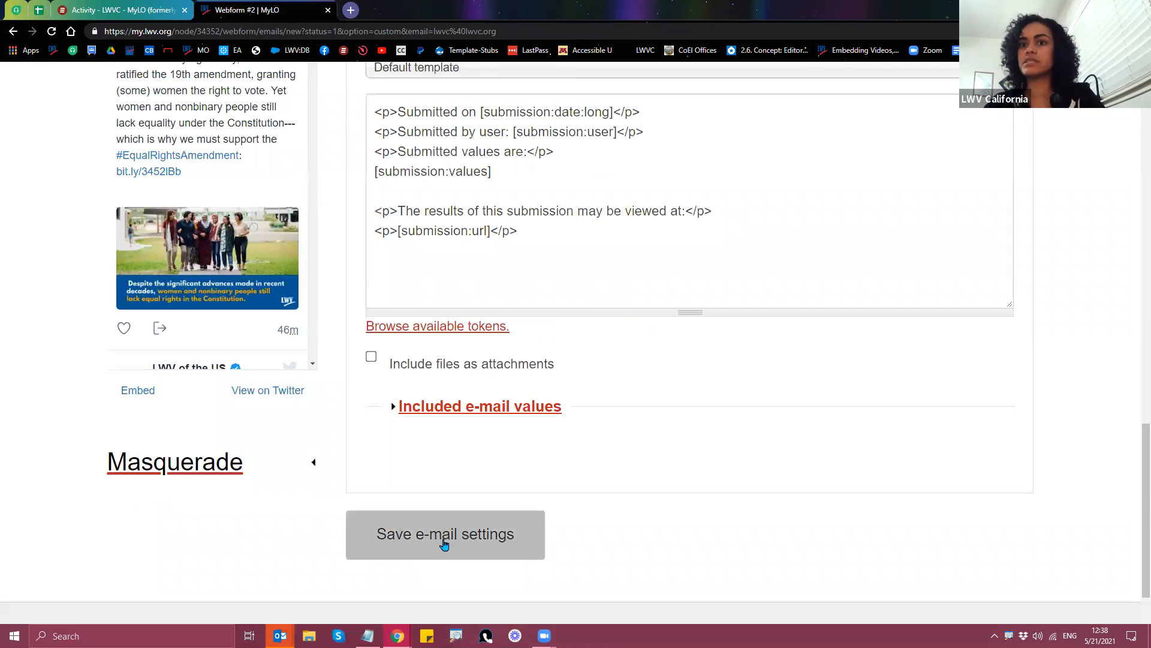
pyautogui.click(442, 542)
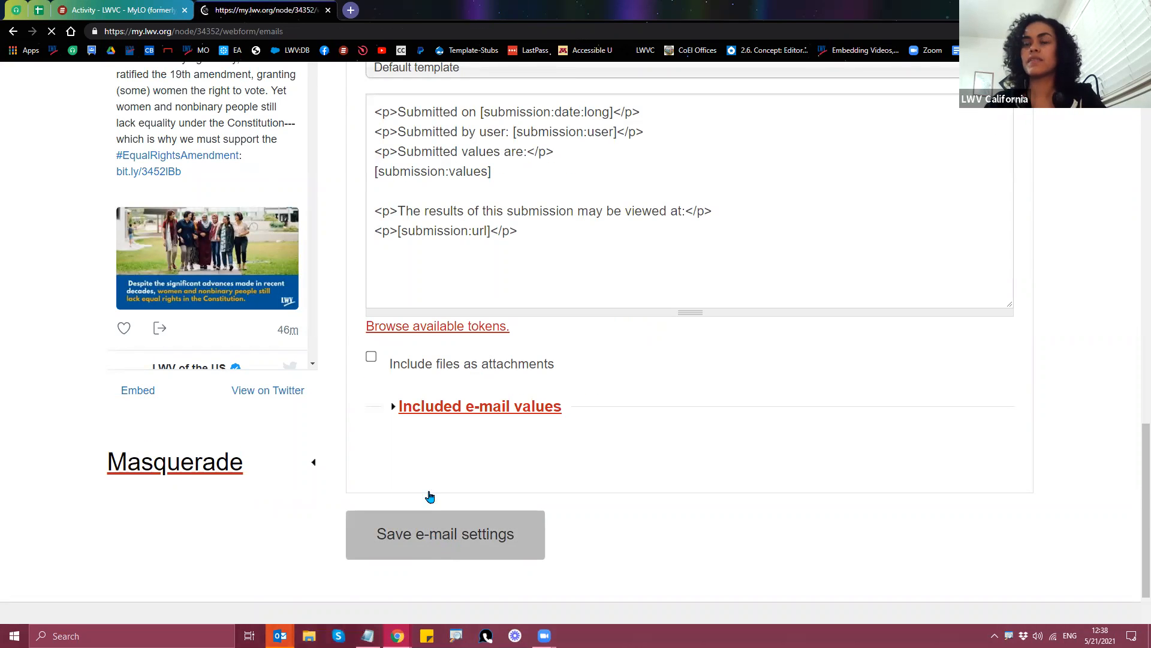
pyautogui.scroll(-2, 492, 454)
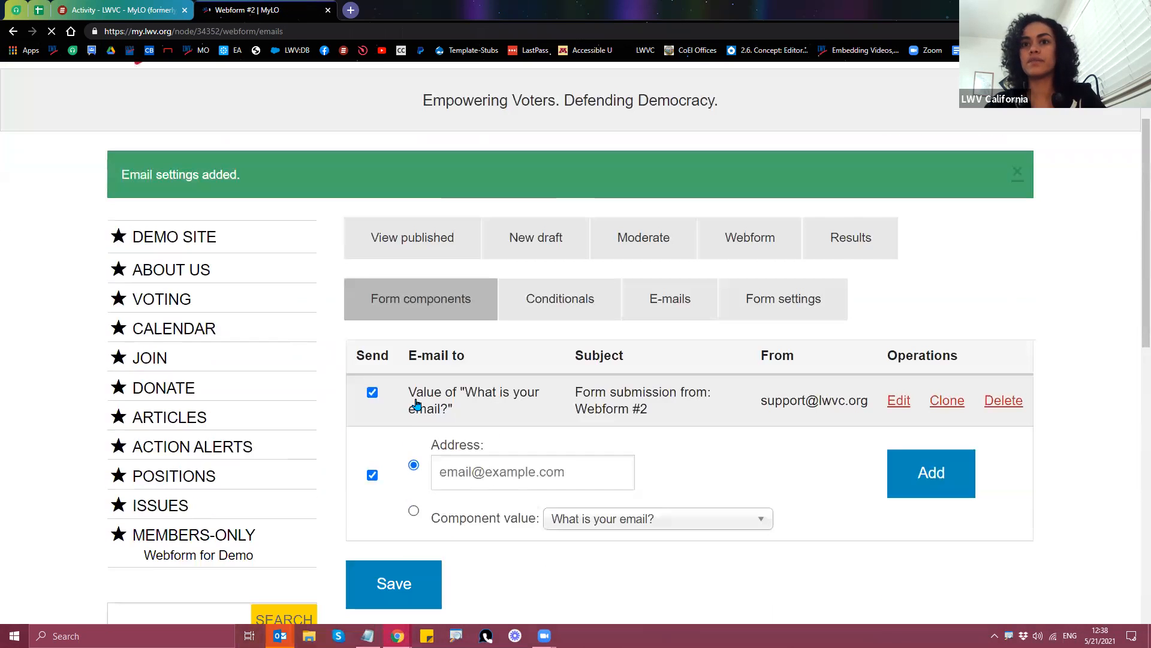
# Step: Add a second e-mail with the organization's suggested address as its custom recipient
pyautogui.moveTo(409, 392); pyautogui.dragTo(461, 430)
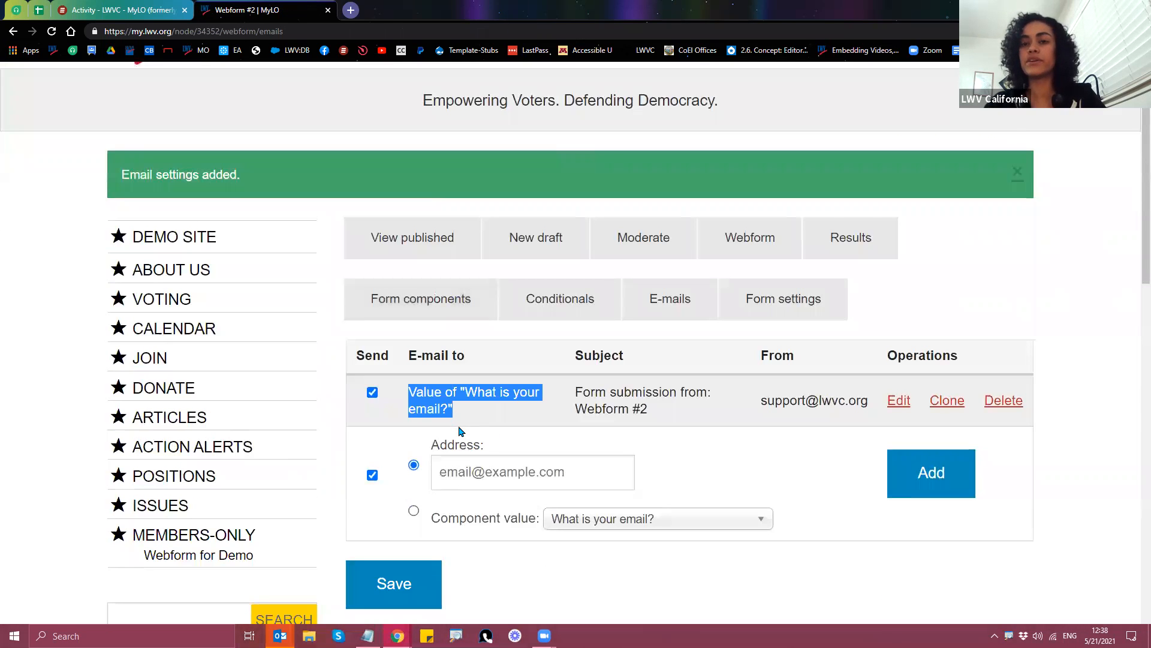
pyautogui.click(530, 475)
pyautogui.click(492, 513)
pyautogui.click(924, 483)
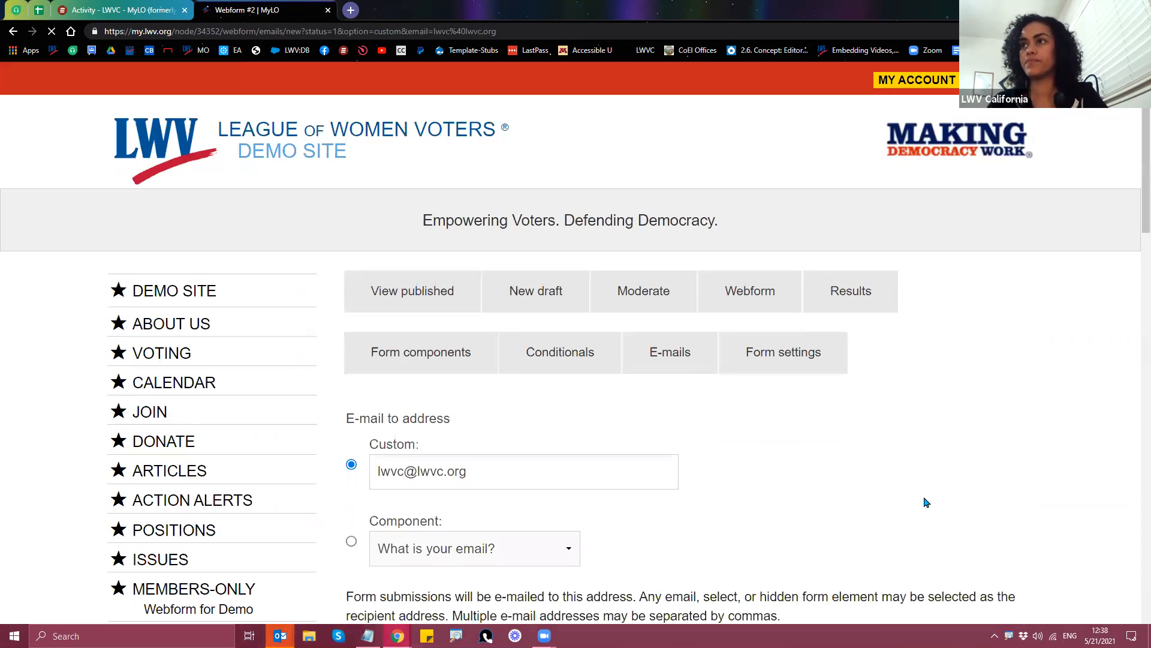
pyautogui.scroll(-2, 924, 502)
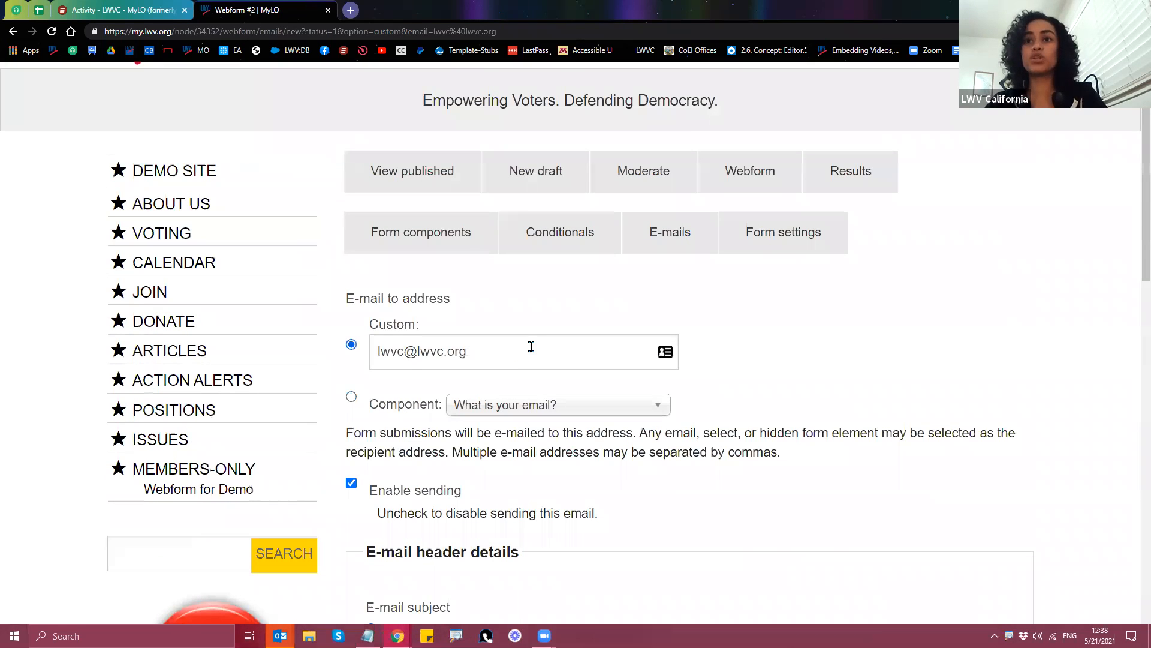
# Step: Append a comma and a second staff address to the custom recipients, keep Custom selected, and save
pyautogui.click(544, 353)
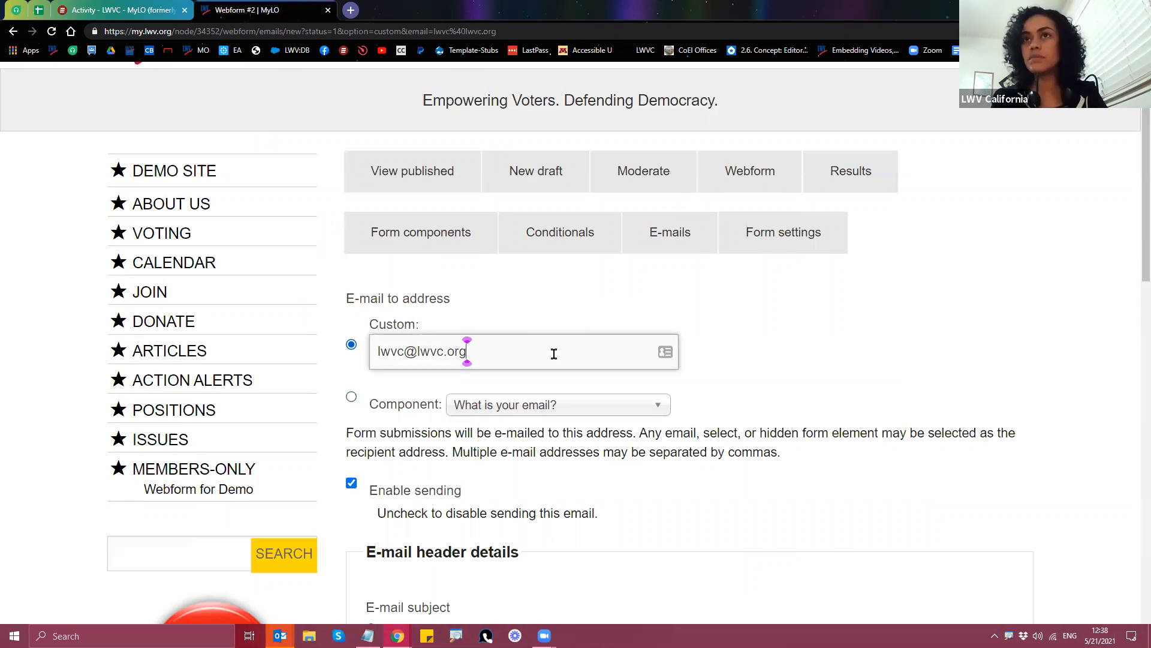
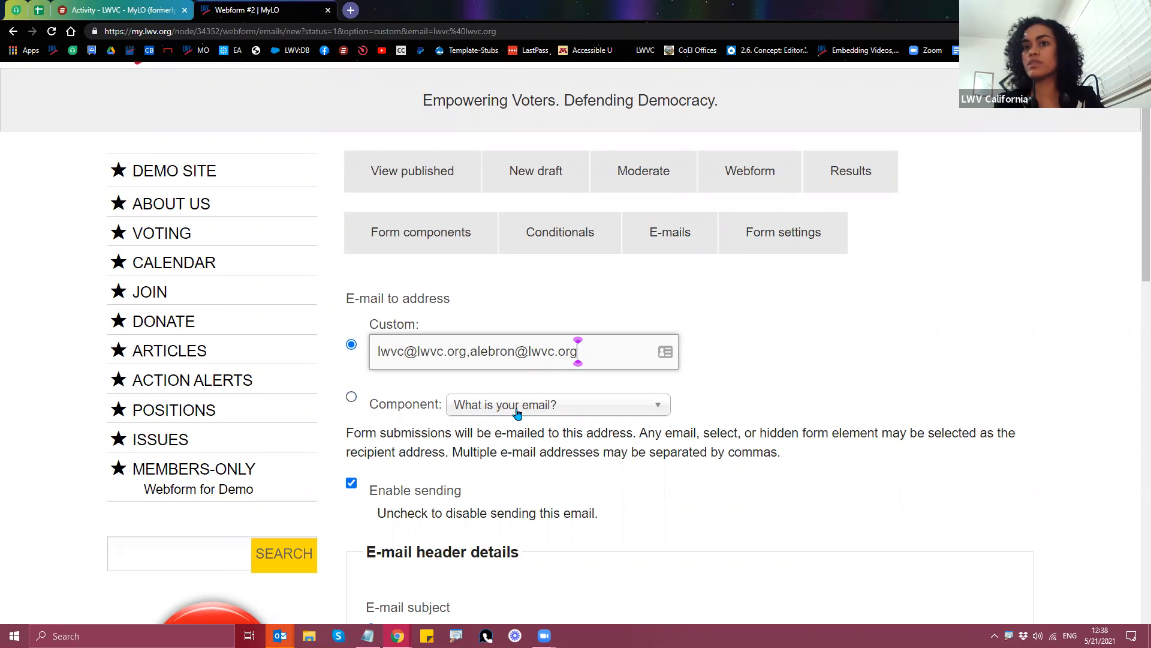
pyautogui.click(518, 413)
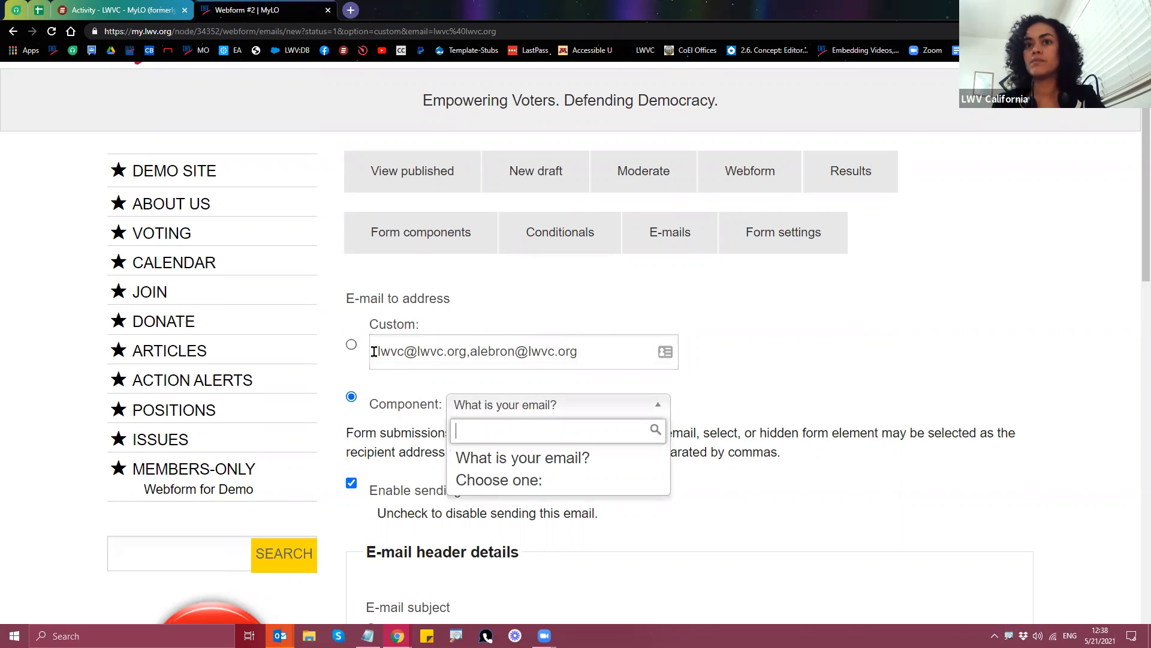
pyautogui.click(352, 345)
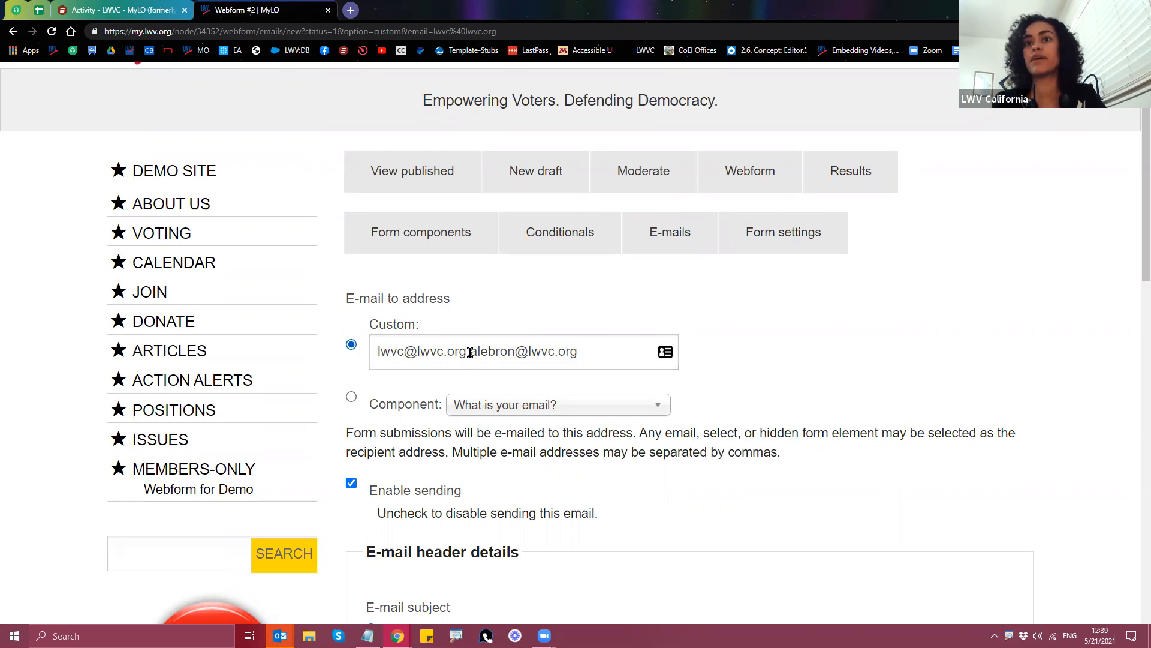
pyautogui.click(470, 352)
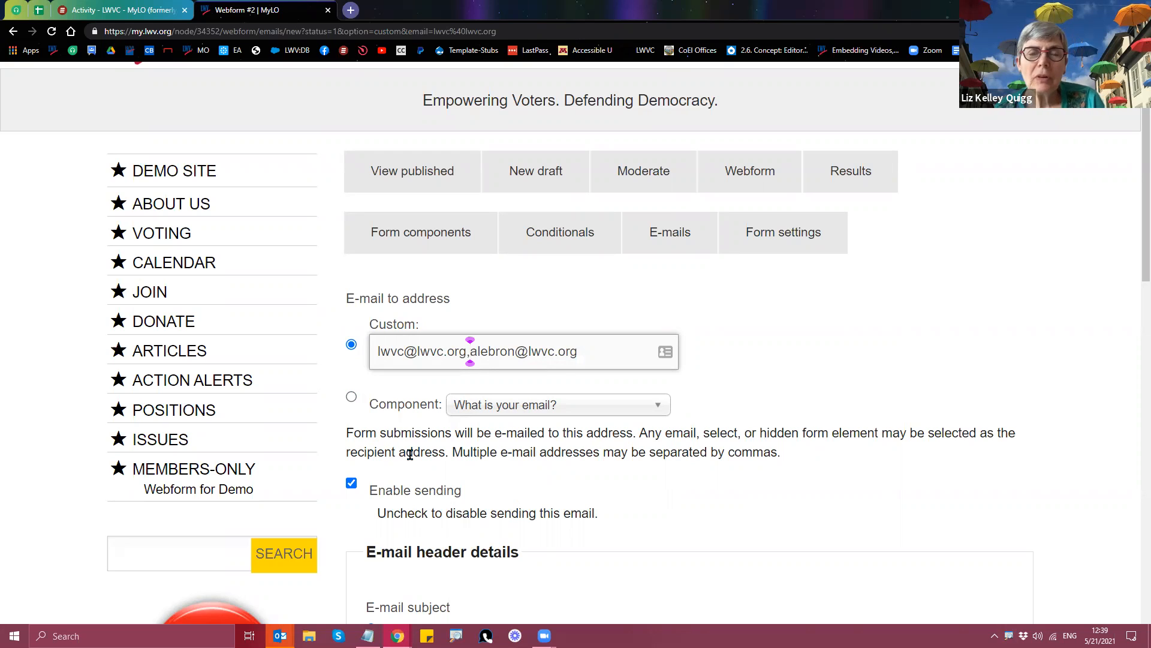
pyautogui.scroll(-20, 457, 480)
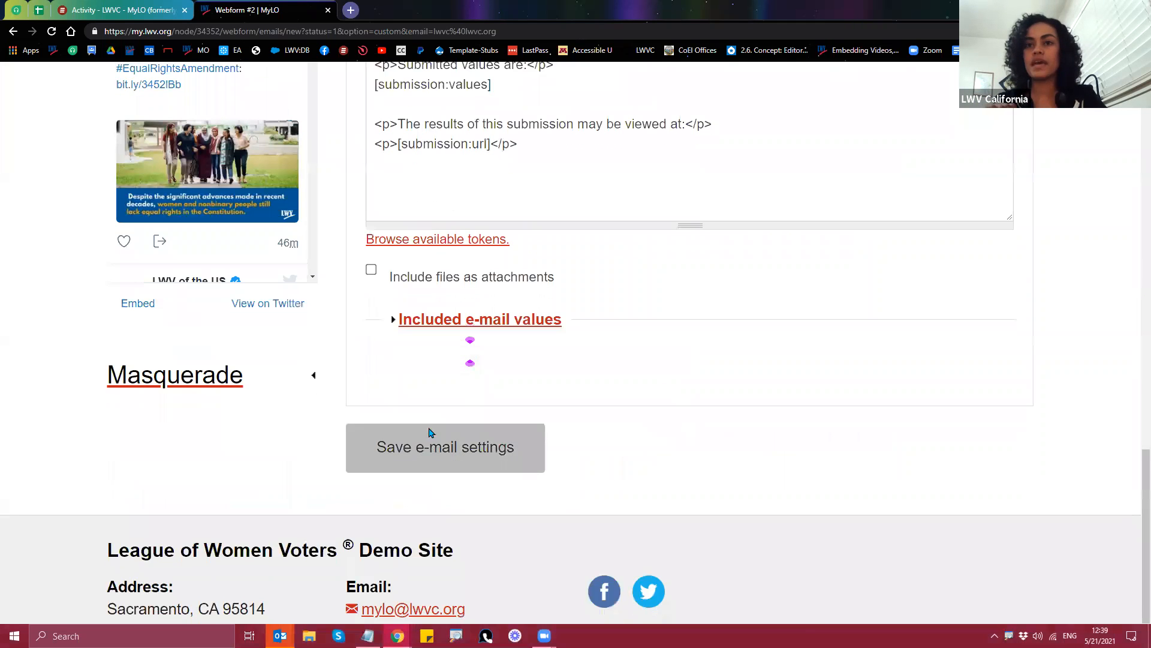
pyautogui.click(436, 410)
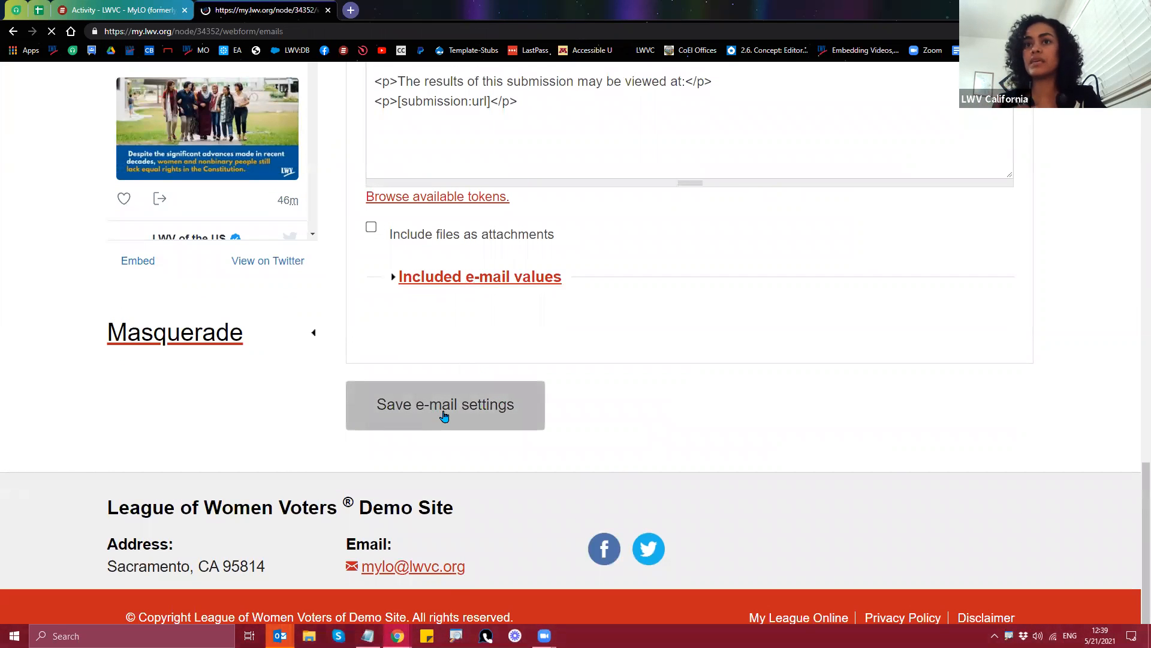
# Step: Highlight each e-mail's recipients in the table: the submitter's field and the two staff addresses
pyautogui.scroll(-3, 422, 486)
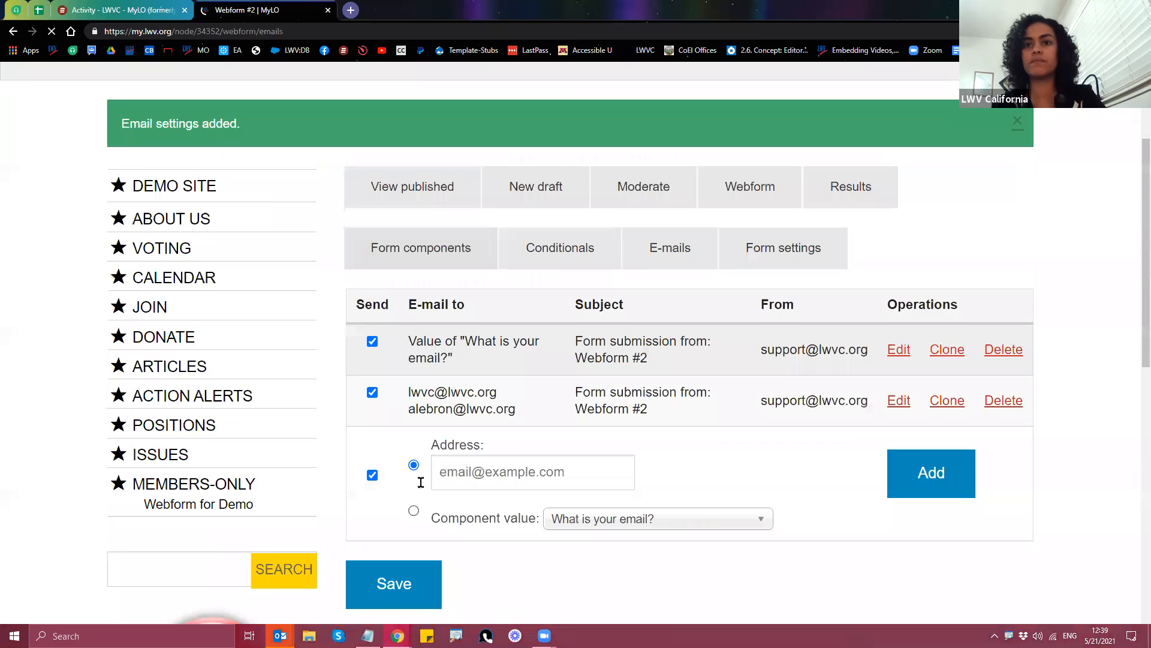
pyautogui.moveTo(407, 334); pyautogui.dragTo(474, 359)
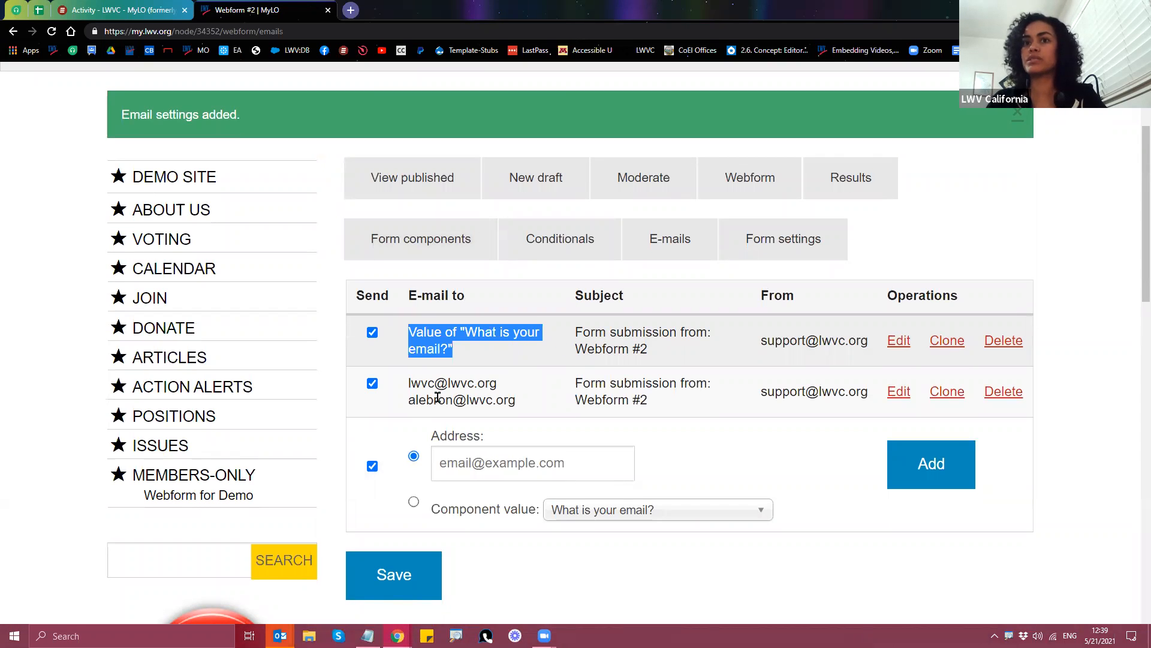
pyautogui.moveTo(407, 388); pyautogui.dragTo(515, 406)
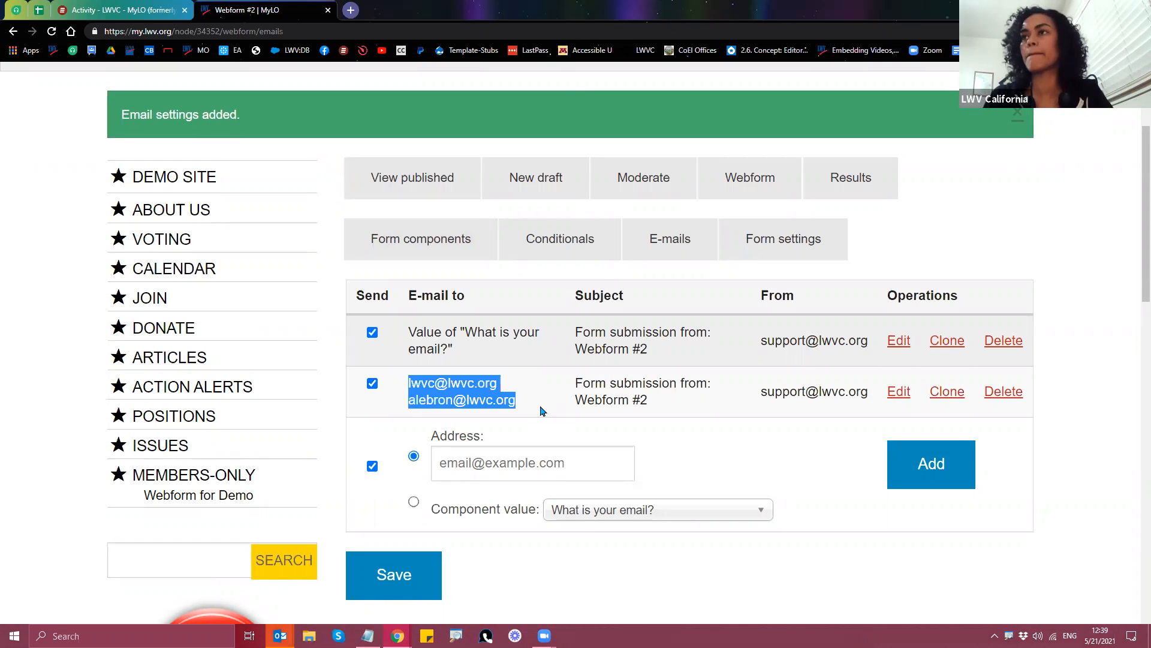
pyautogui.click(549, 406)
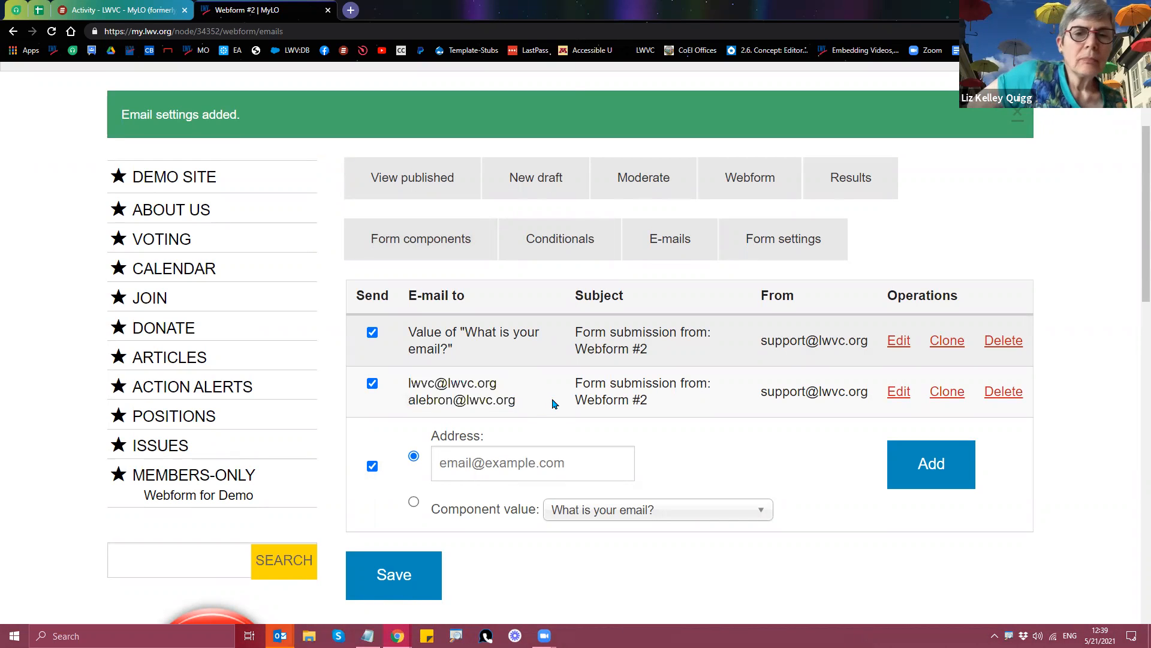
# Step: Open the first e-mail's Edit page and scroll to its Default e-mail template
pyautogui.click(897, 346)
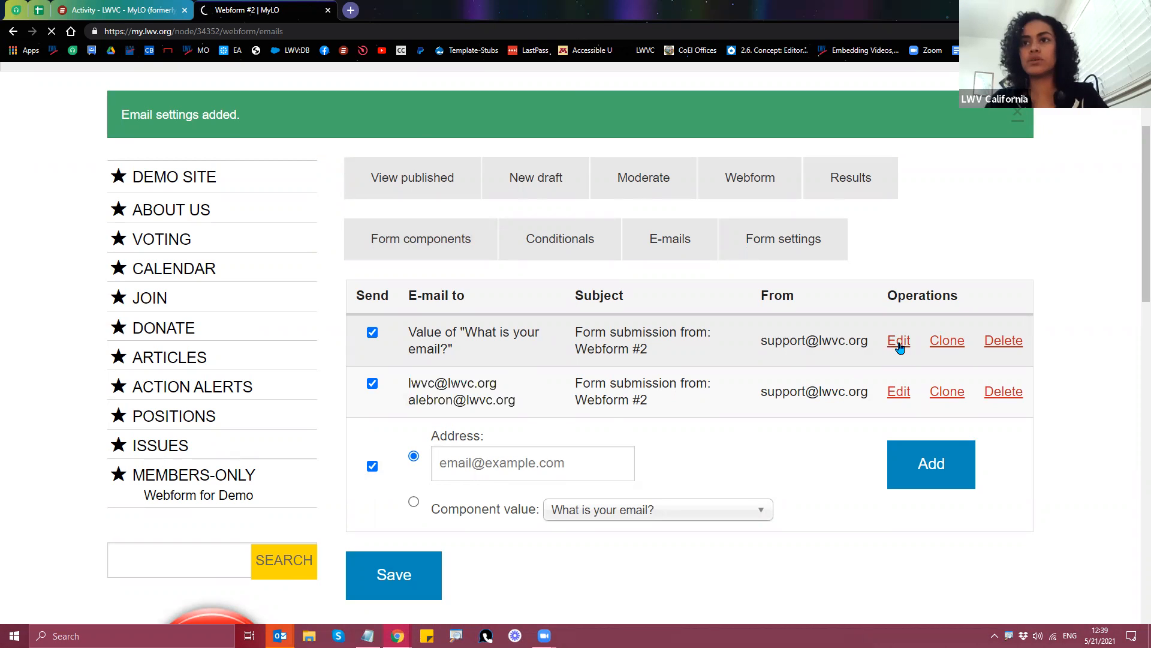
pyautogui.scroll(-5, 855, 443)
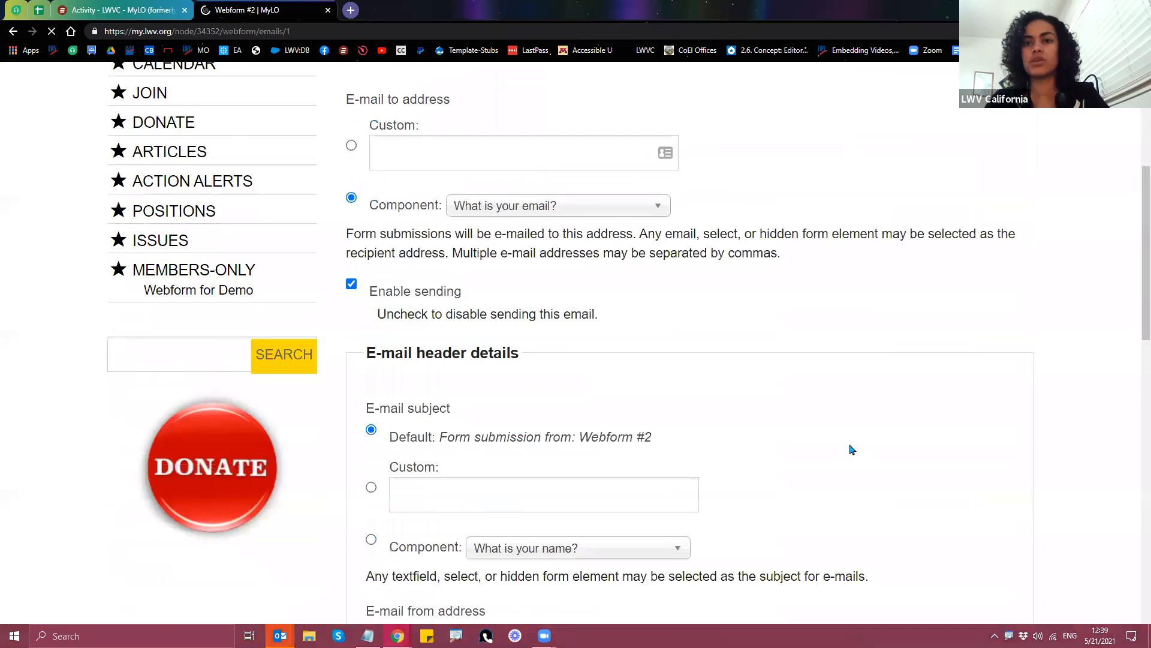
pyautogui.scroll(-9, 854, 447)
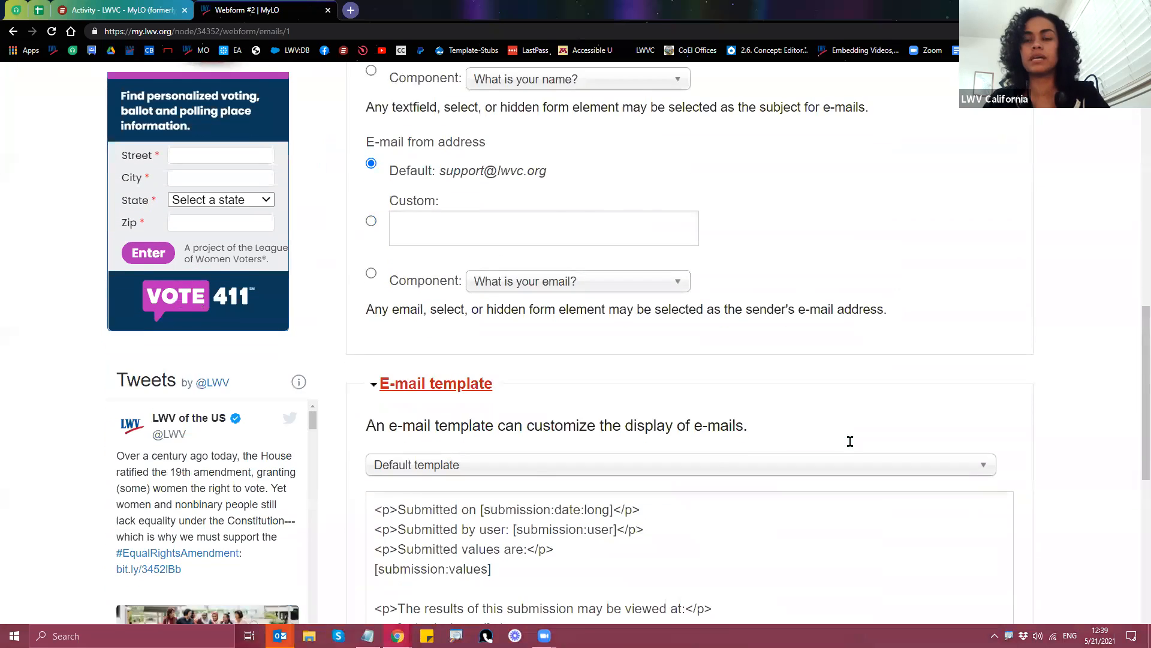
pyautogui.scroll(-1, 851, 442)
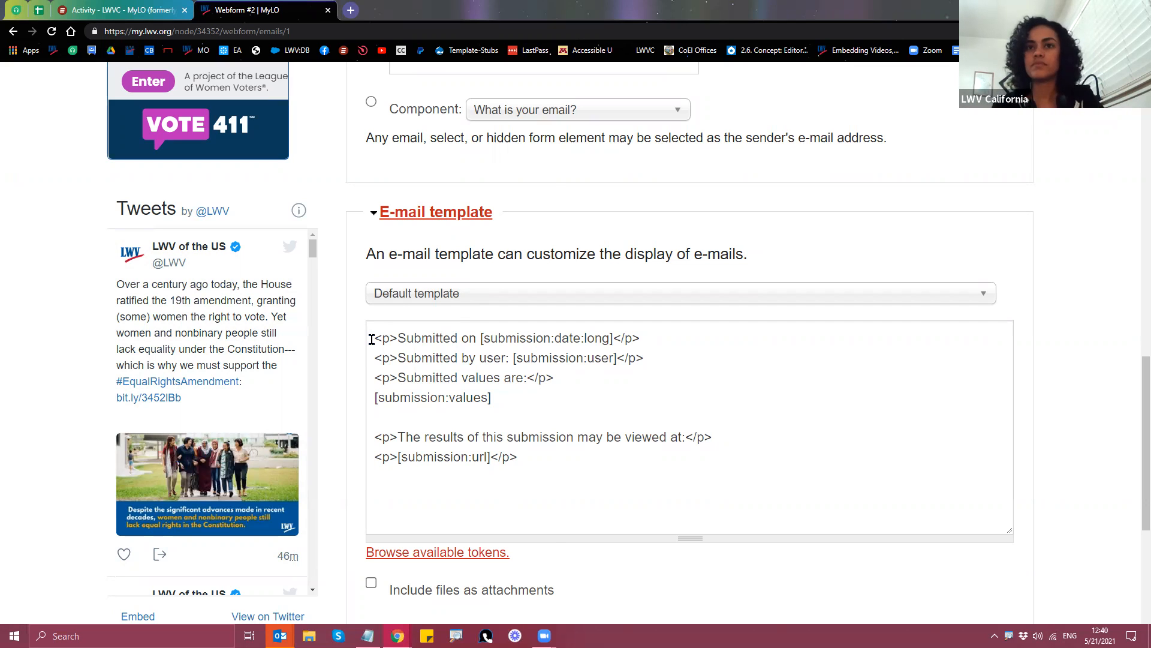
pyautogui.click(371, 339)
pyautogui.press('Return')
pyautogui.press('Return')
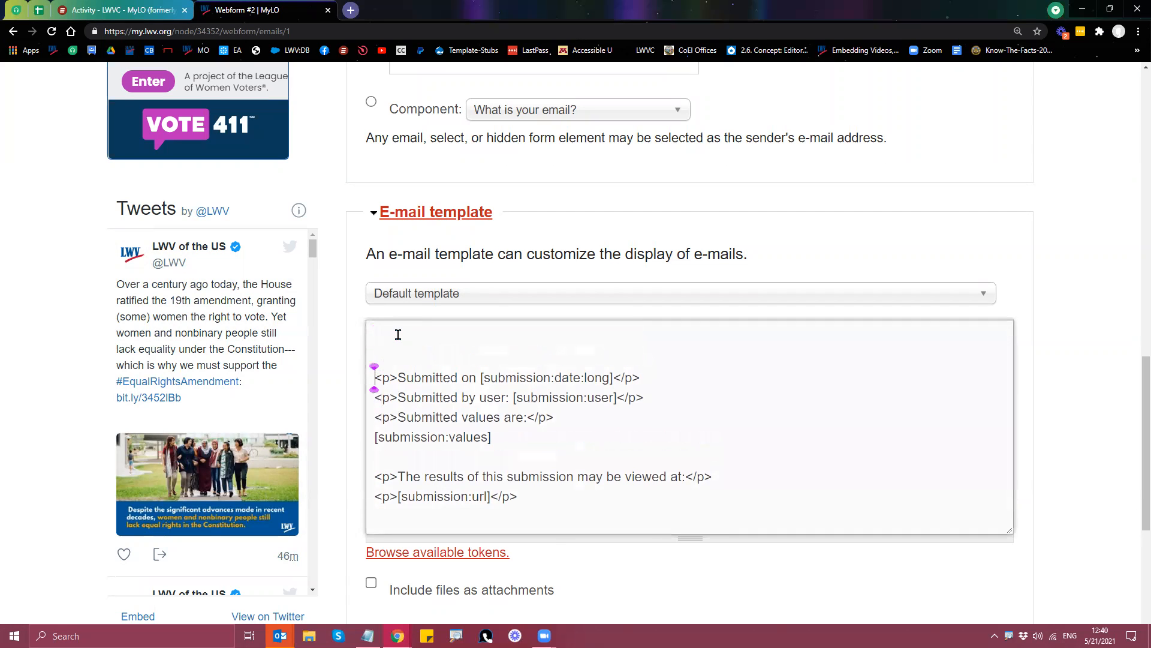
pyautogui.click(398, 335)
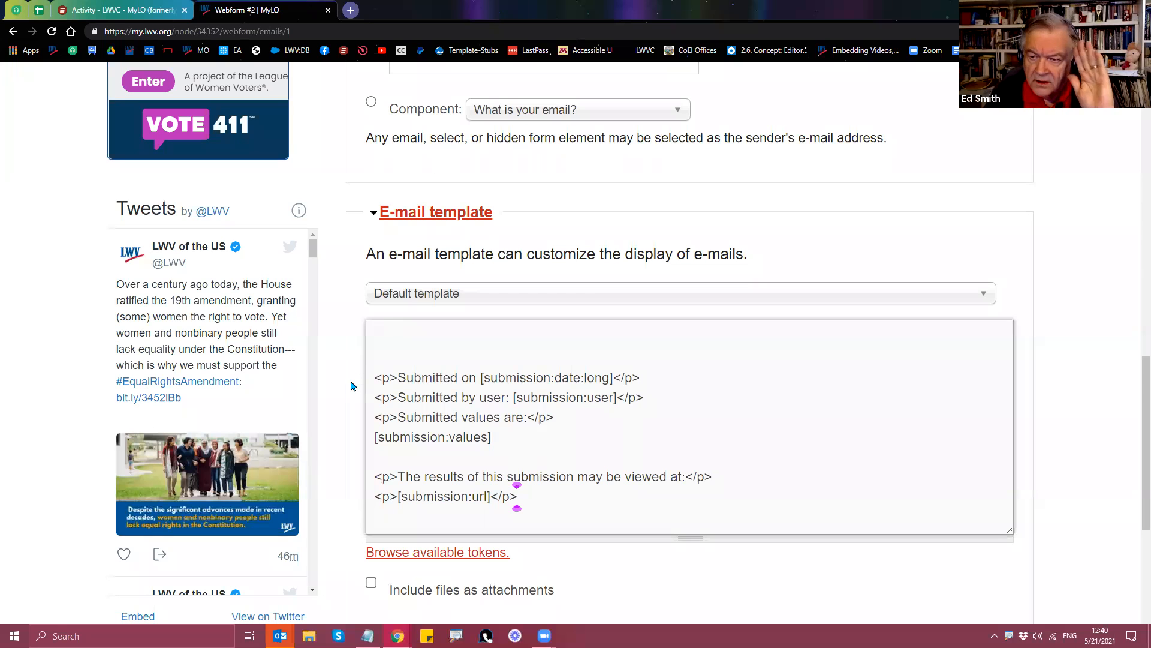
pyautogui.scroll(-1, 345, 384)
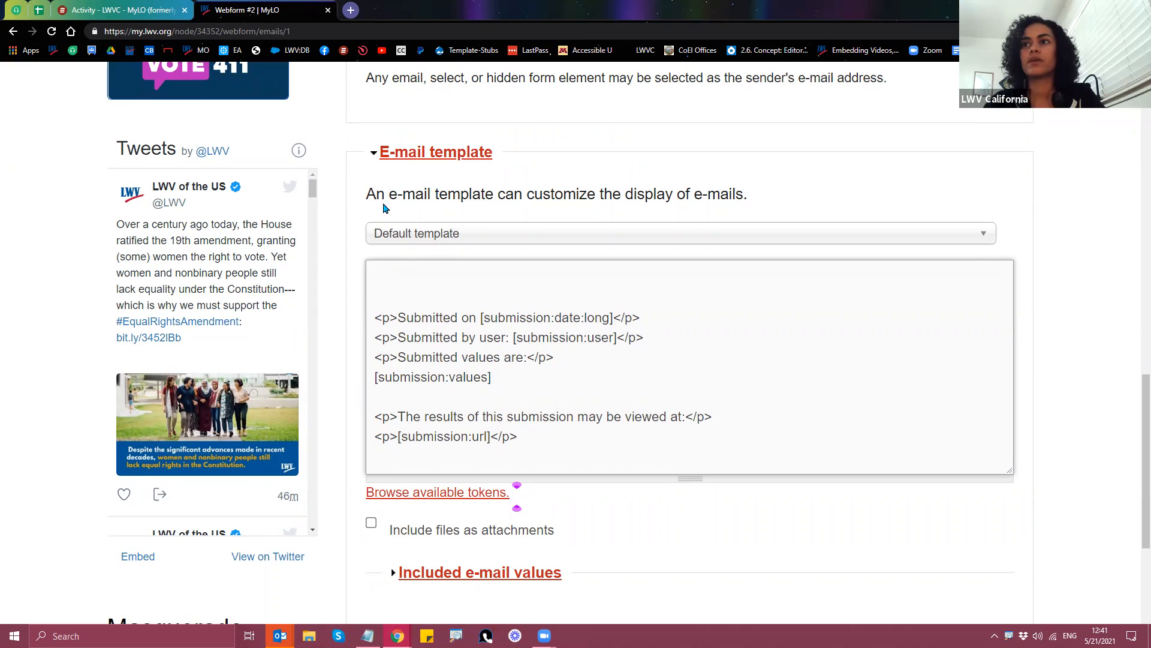
pyautogui.scroll(9, 519, 534)
pyautogui.scroll(4, 522, 461)
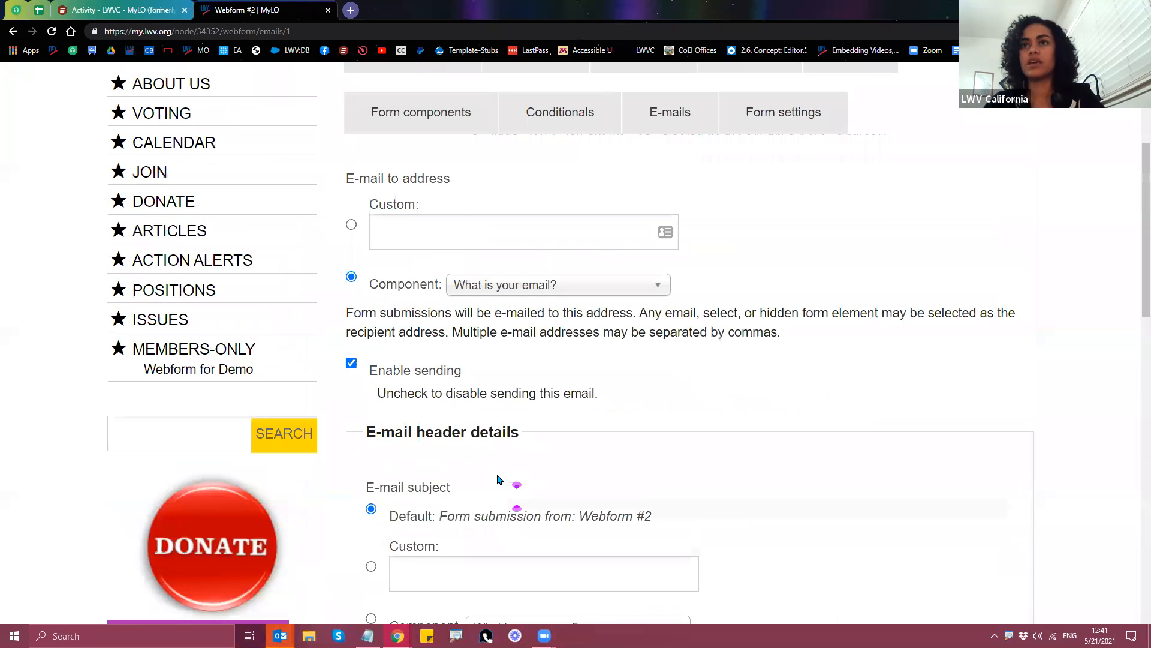
pyautogui.click(790, 124)
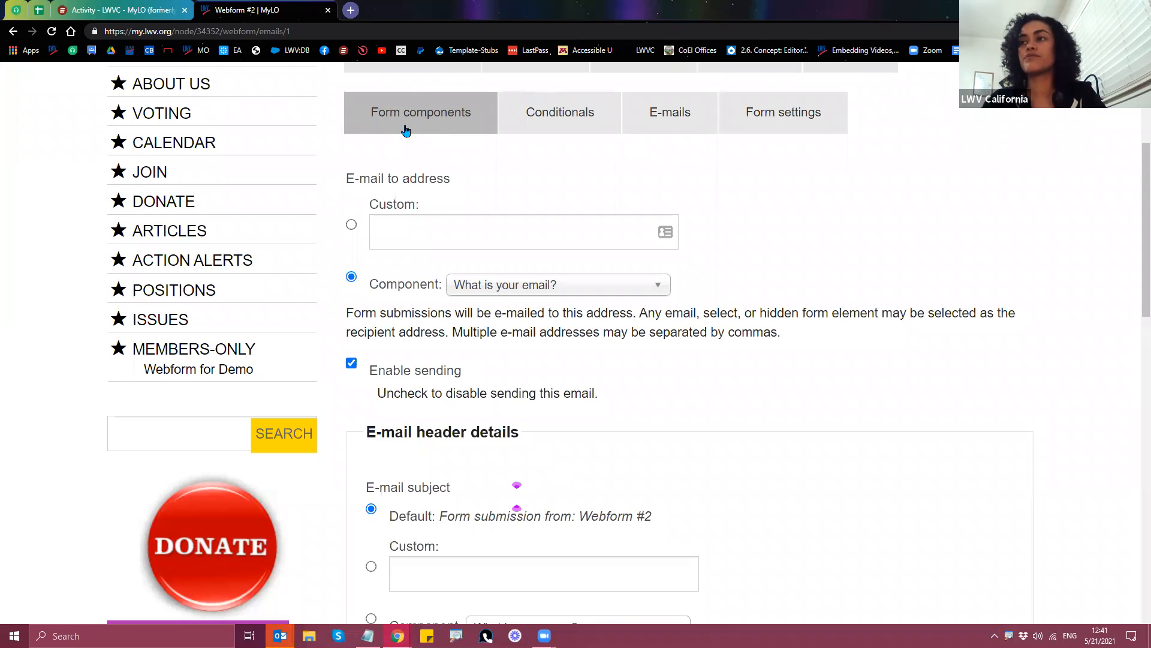
pyautogui.scroll(-10, 478, 413)
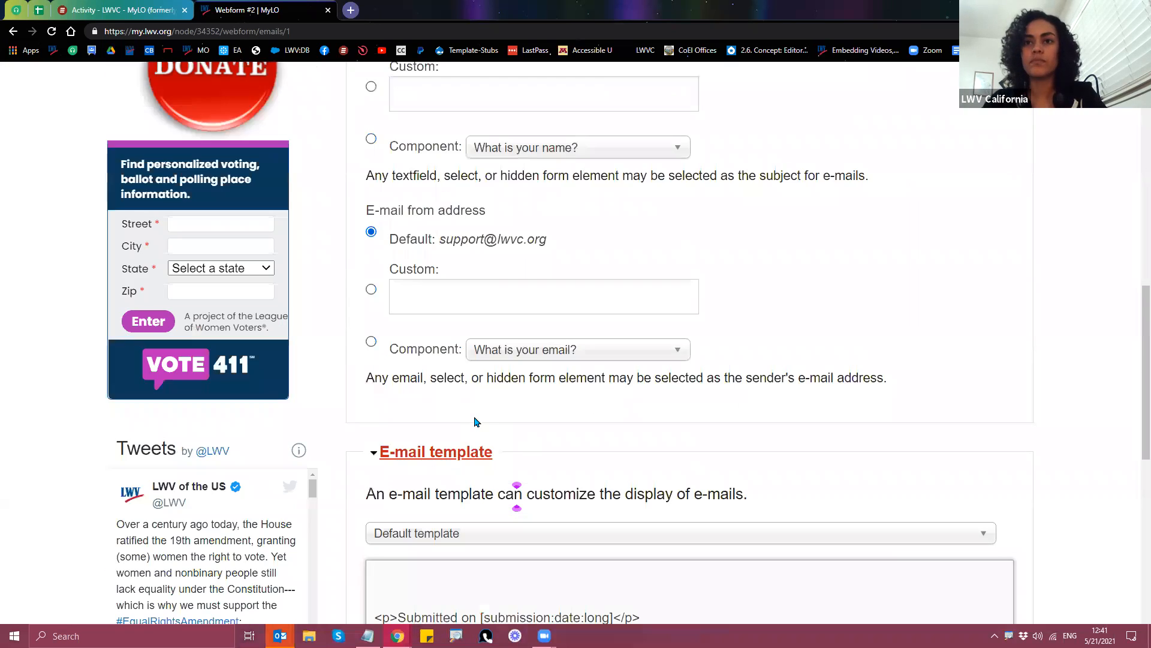
# Step: Type a 'Hi' greeting on the empty first line of the e-mail template
pyautogui.click(459, 389)
pyautogui.write('Hi')
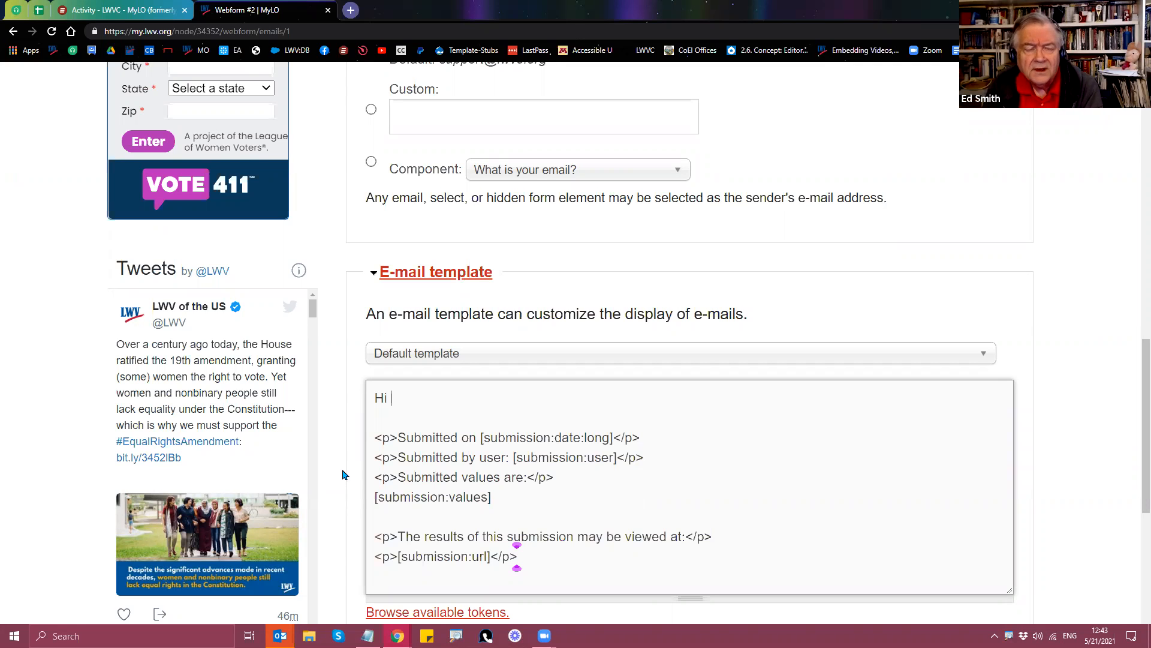
pyautogui.scroll(12, 345, 476)
# Step: In Form components, tick Required for the email question and both Choose one questions
pyautogui.scroll(2, 335, 501)
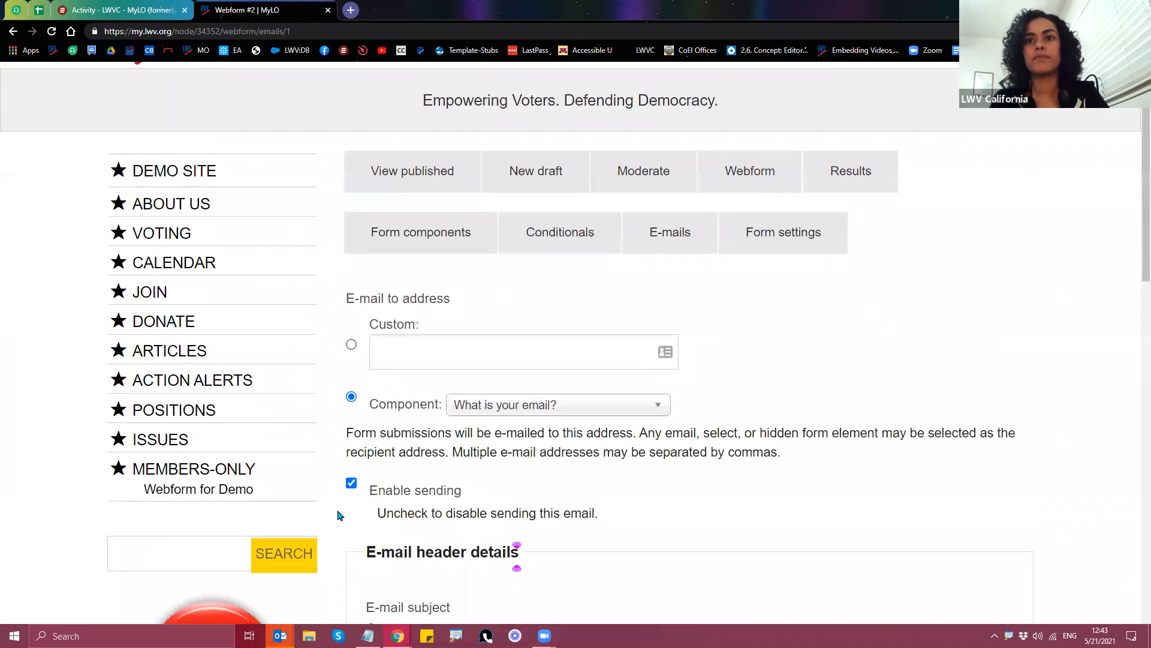
pyautogui.click(400, 237)
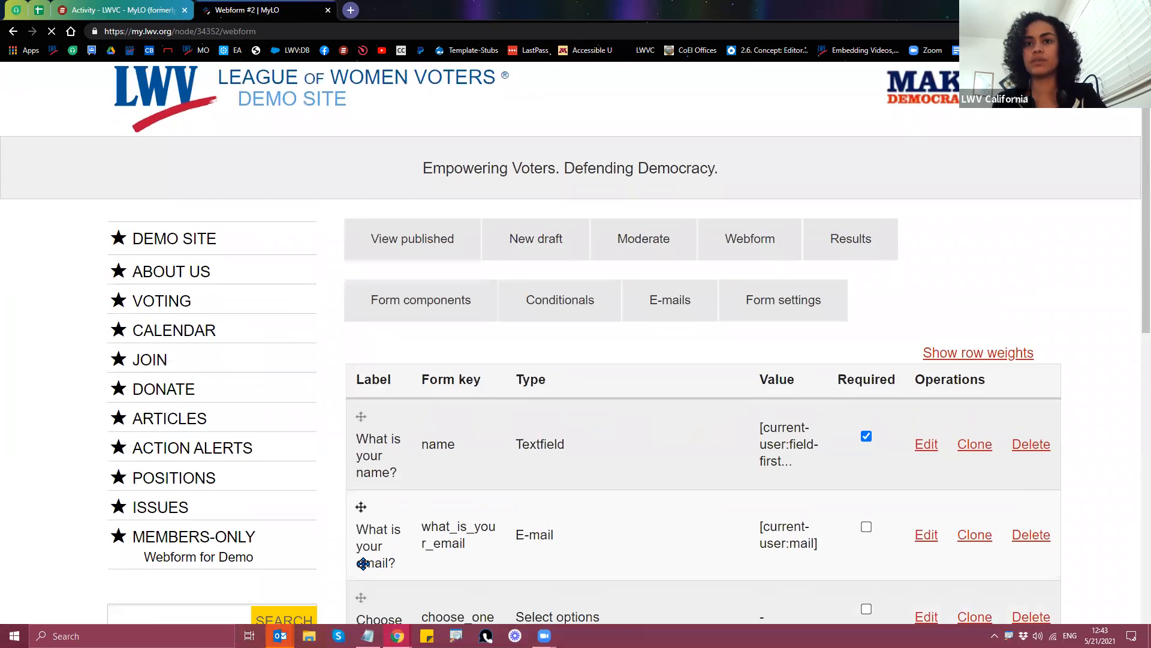
pyautogui.scroll(-5, 866, 393)
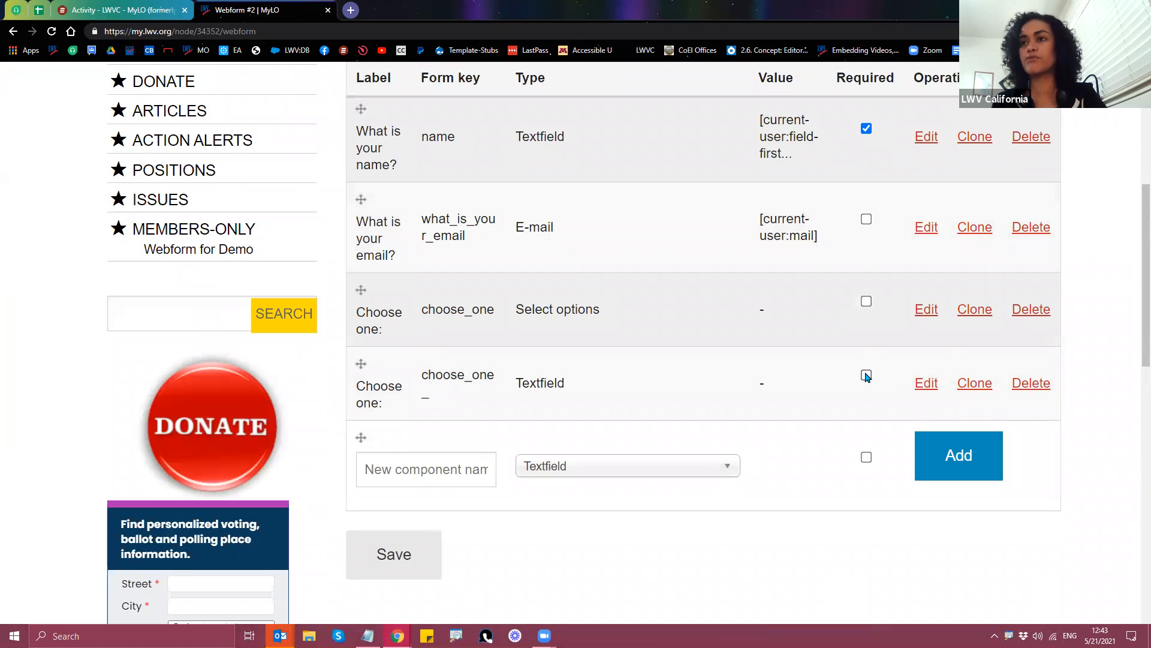
pyautogui.scroll(1, 859, 354)
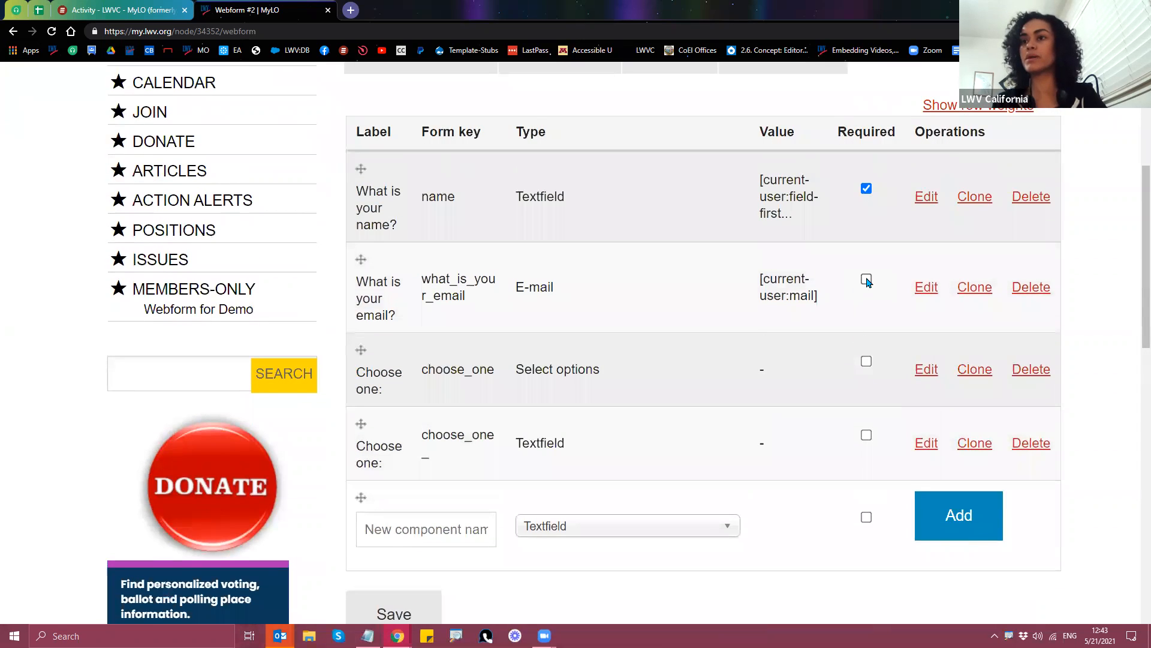
pyautogui.click(866, 279)
pyautogui.click(867, 362)
pyautogui.click(866, 434)
pyautogui.scroll(-1, 411, 552)
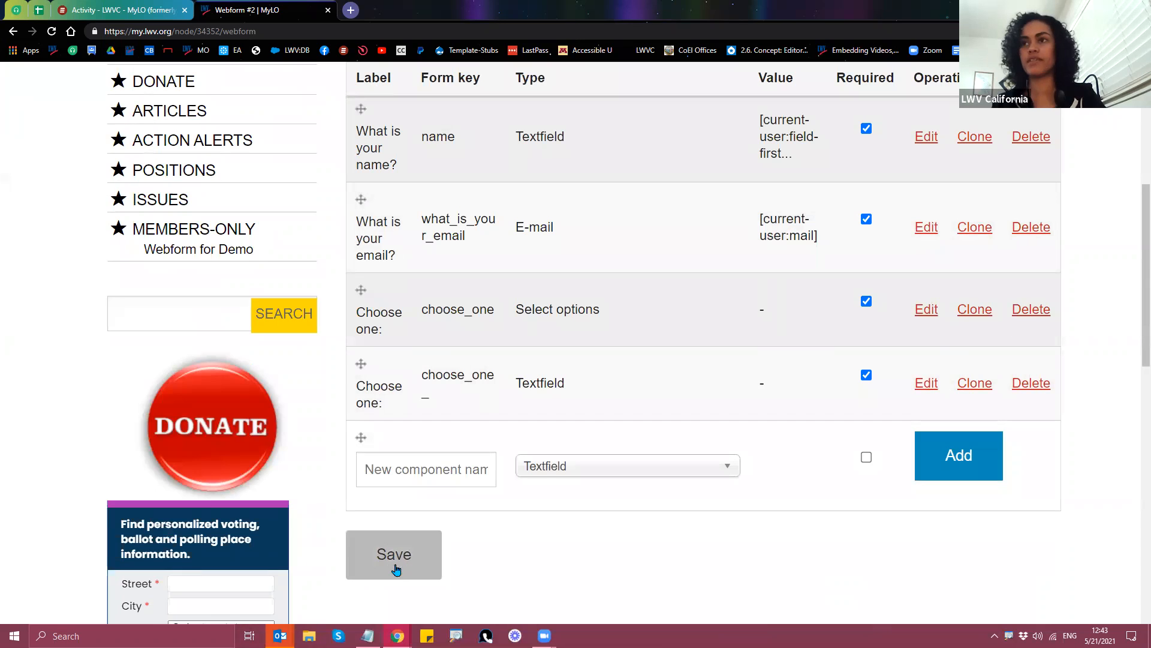
pyautogui.scroll(1, 825, 453)
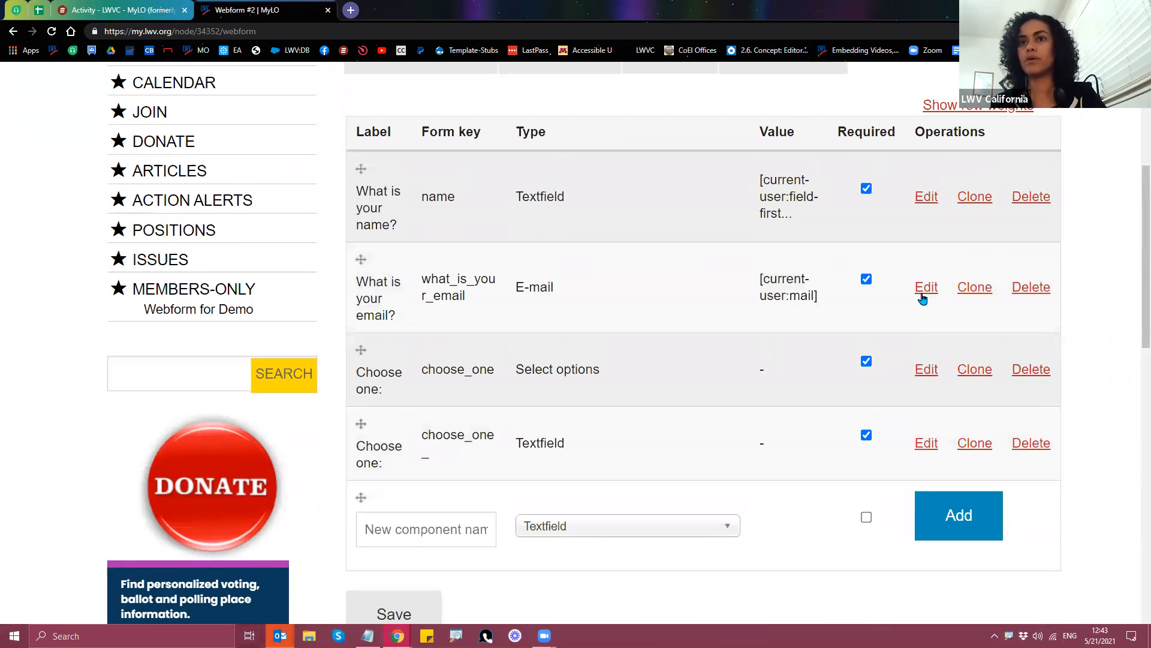
# Step: Make the email question required in its own component settings
pyautogui.click(926, 293)
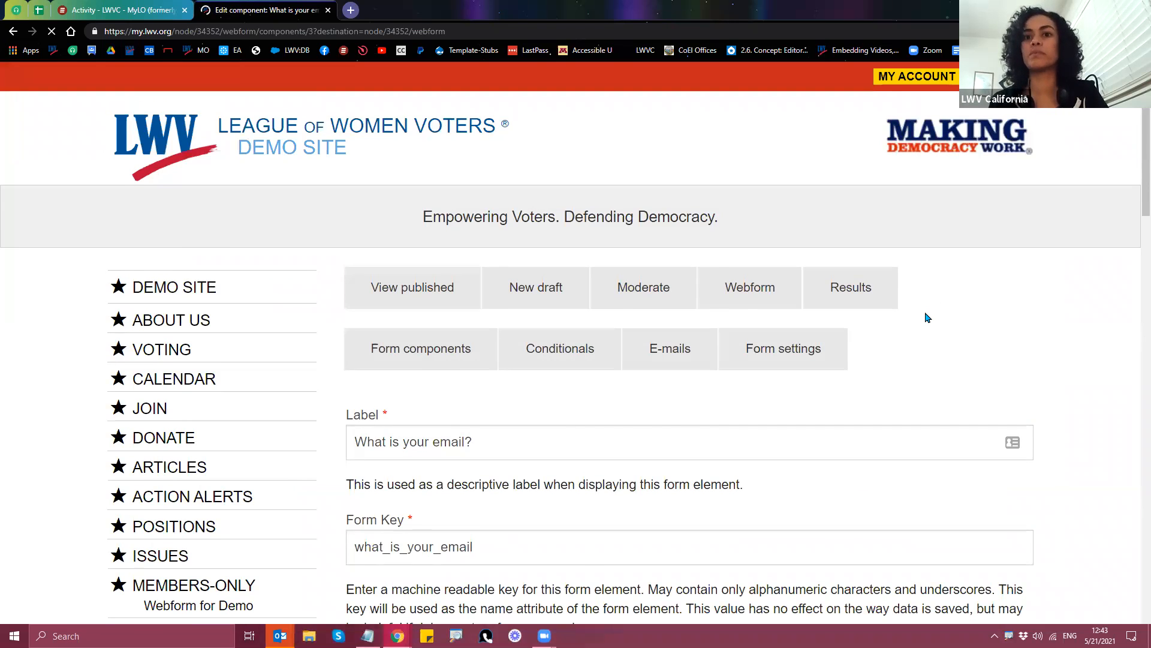
pyautogui.scroll(-7, 875, 334)
pyautogui.scroll(-1, 337, 496)
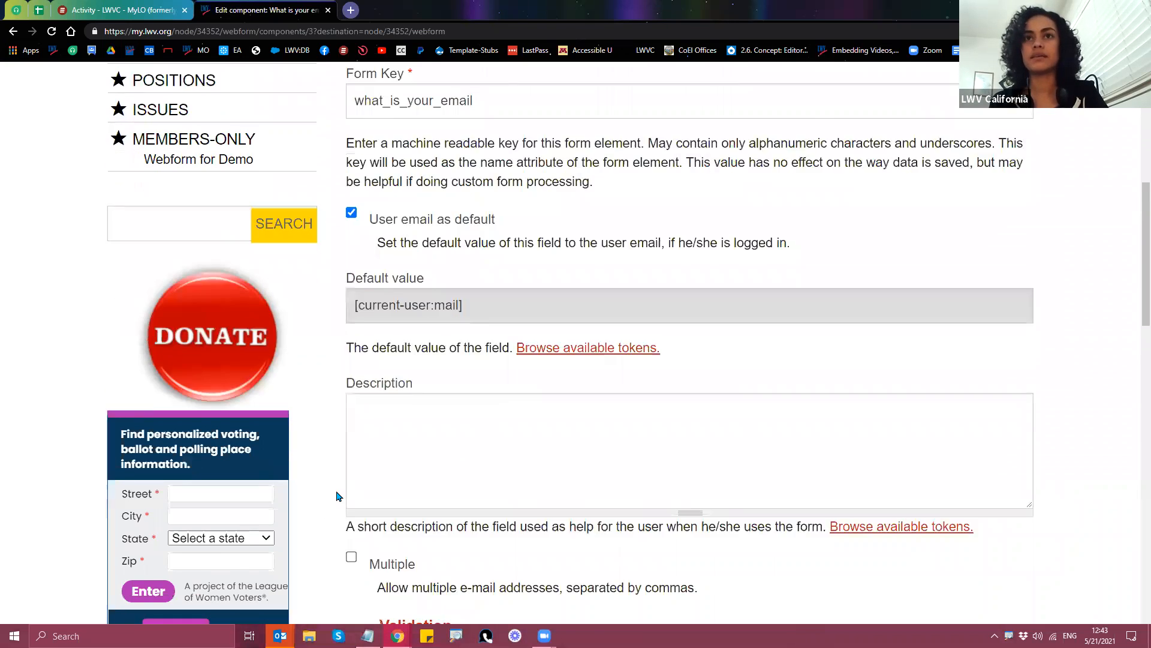
pyautogui.scroll(-4, 337, 495)
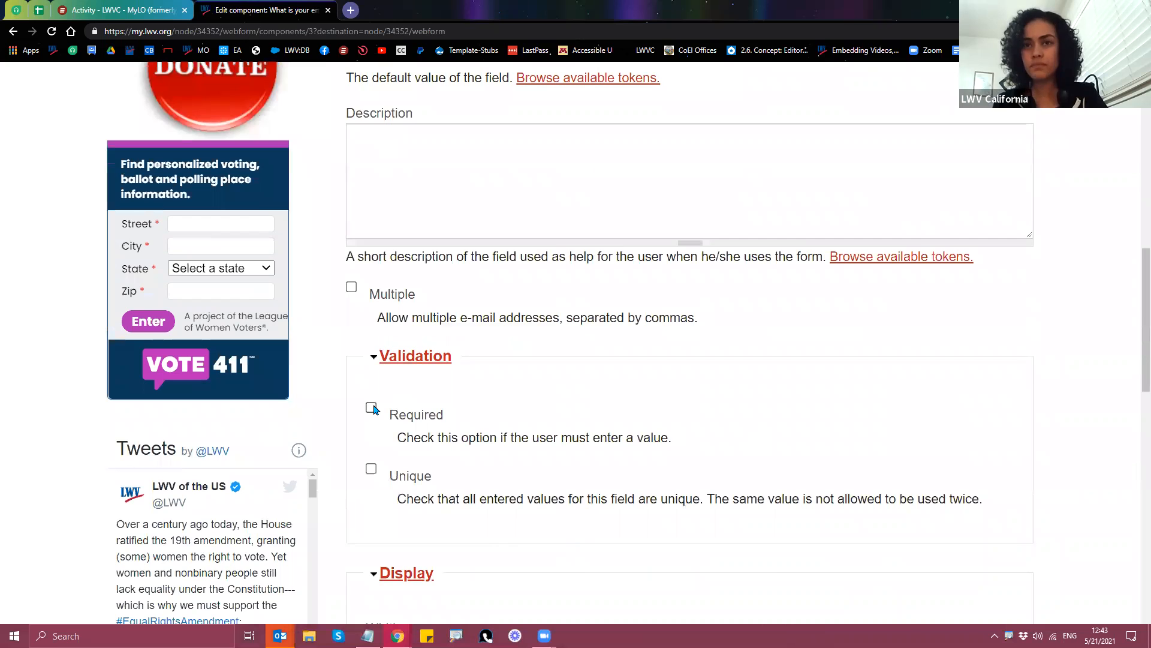
pyautogui.click(371, 408)
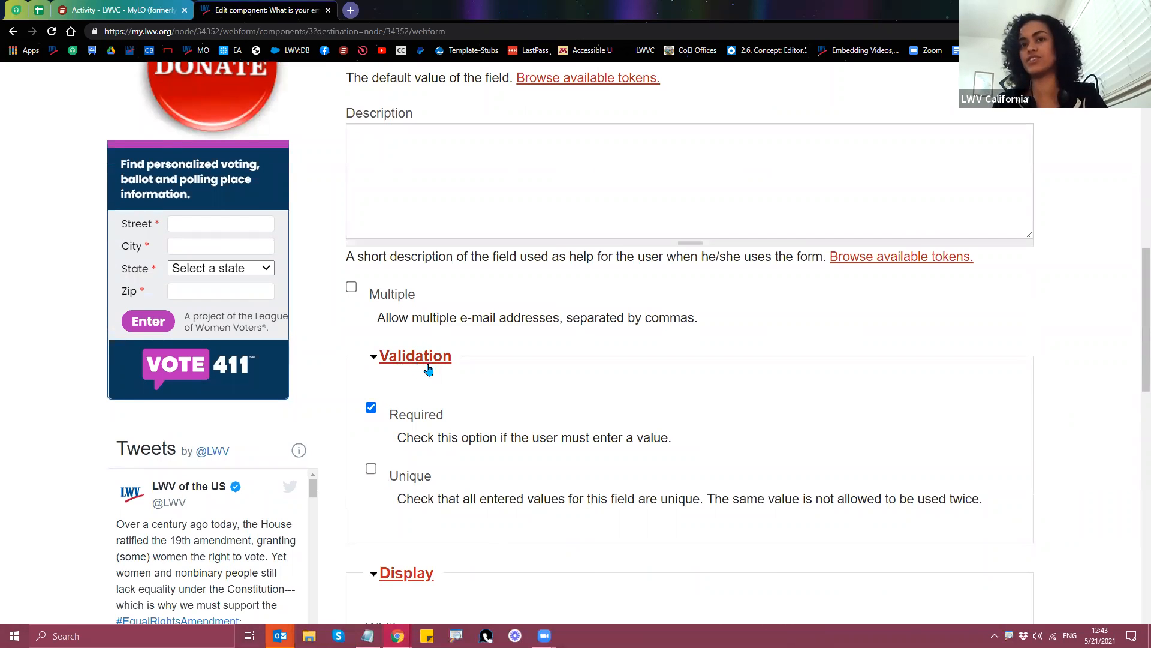
pyautogui.click(371, 410)
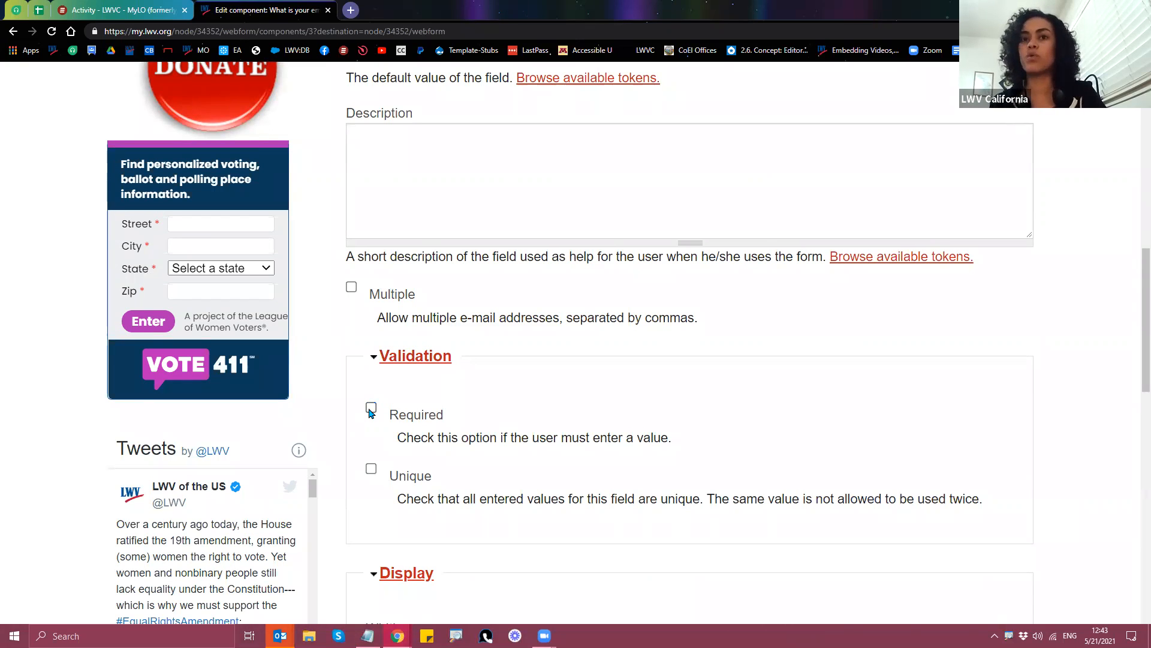
pyautogui.click(371, 408)
pyautogui.scroll(12, 567, 447)
pyautogui.click(435, 358)
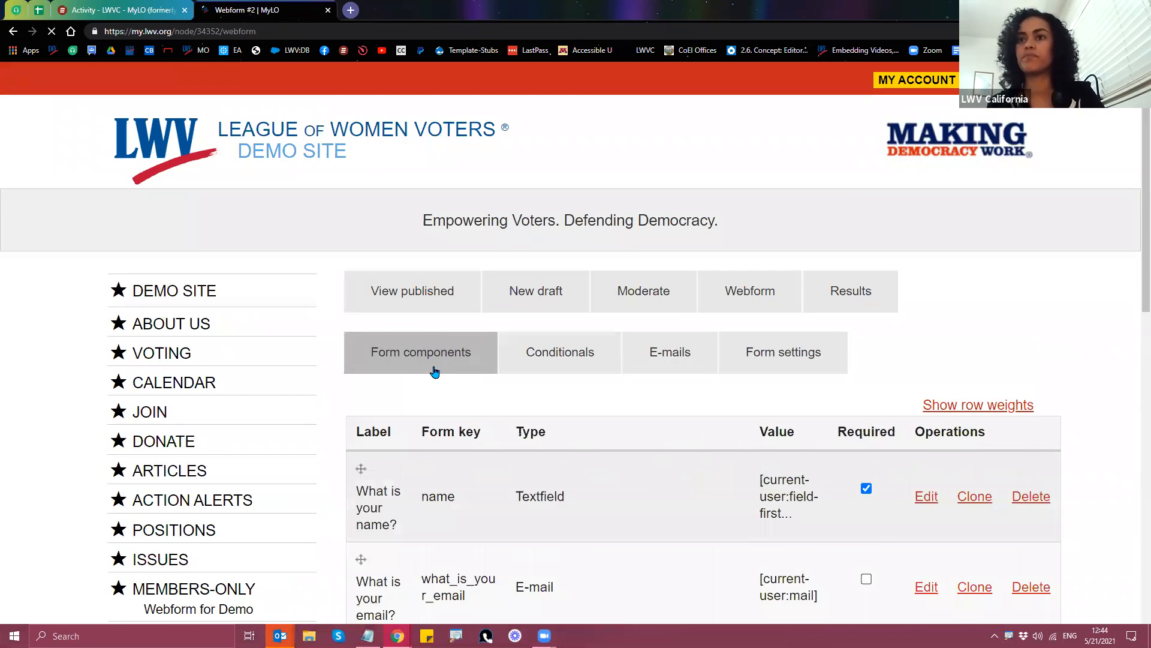
# Step: Re-tick Required on the email and both Choose one questions and save
pyautogui.scroll(-4, 617, 454)
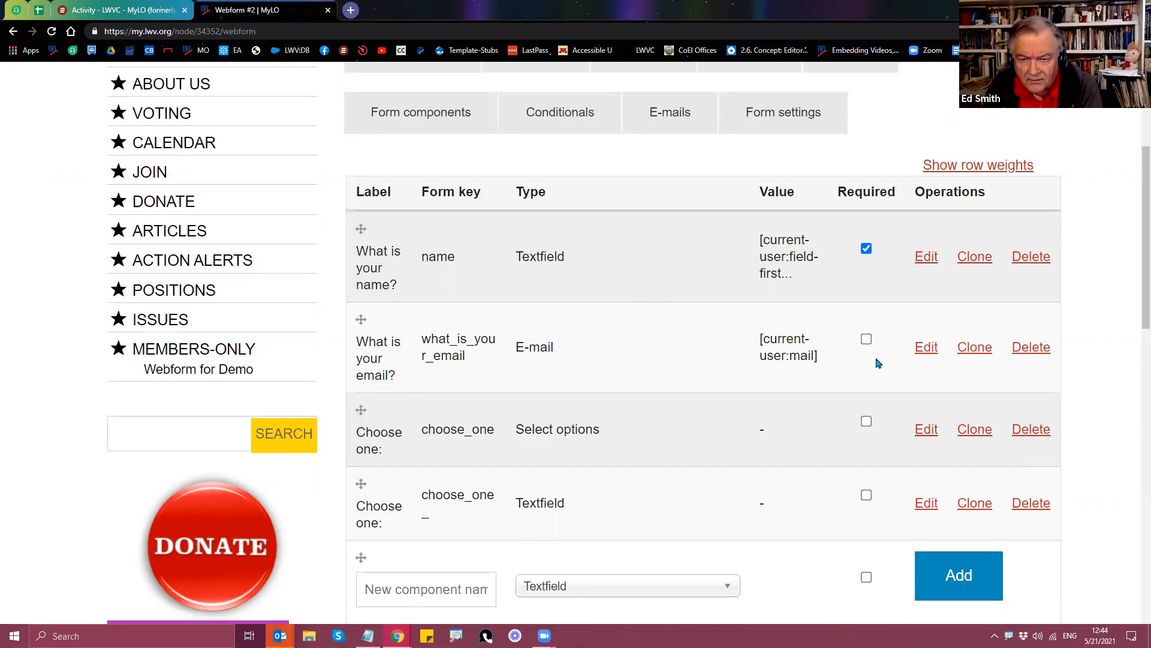
pyautogui.click(866, 339)
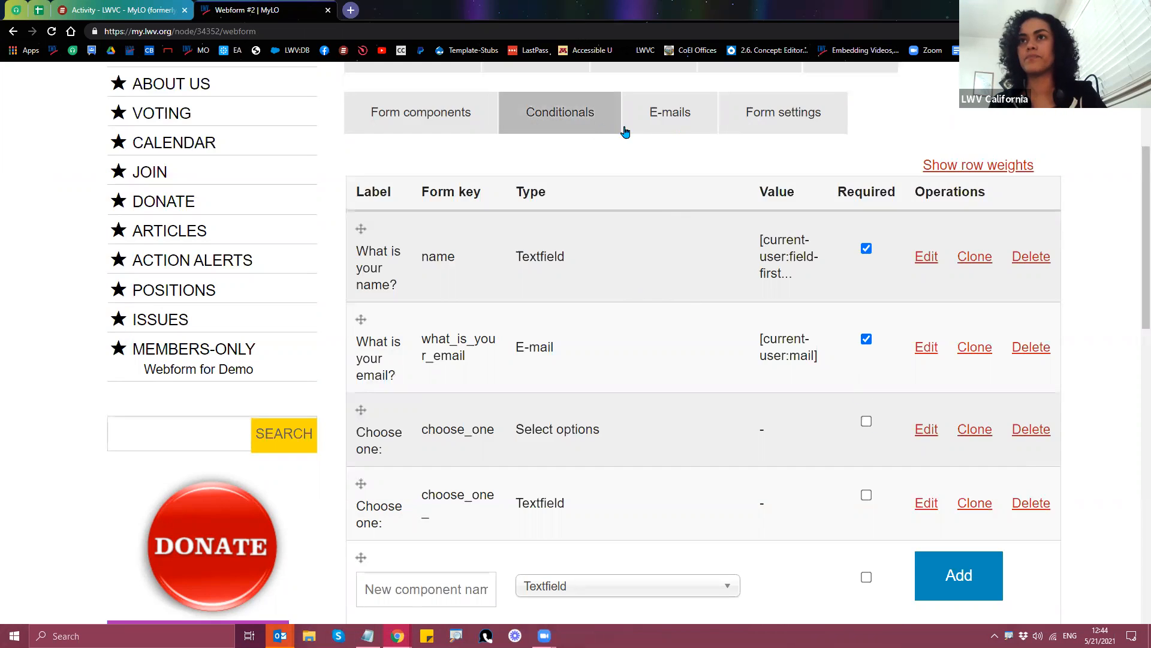
pyautogui.click(866, 421)
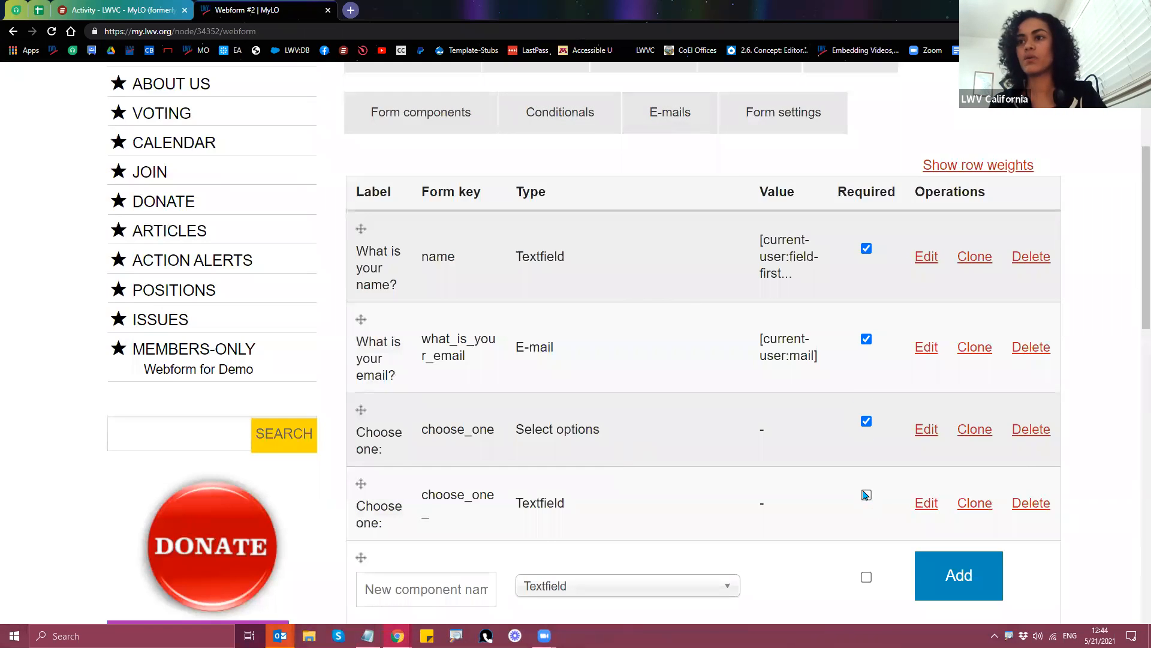
pyautogui.click(866, 495)
pyautogui.scroll(-2, 617, 463)
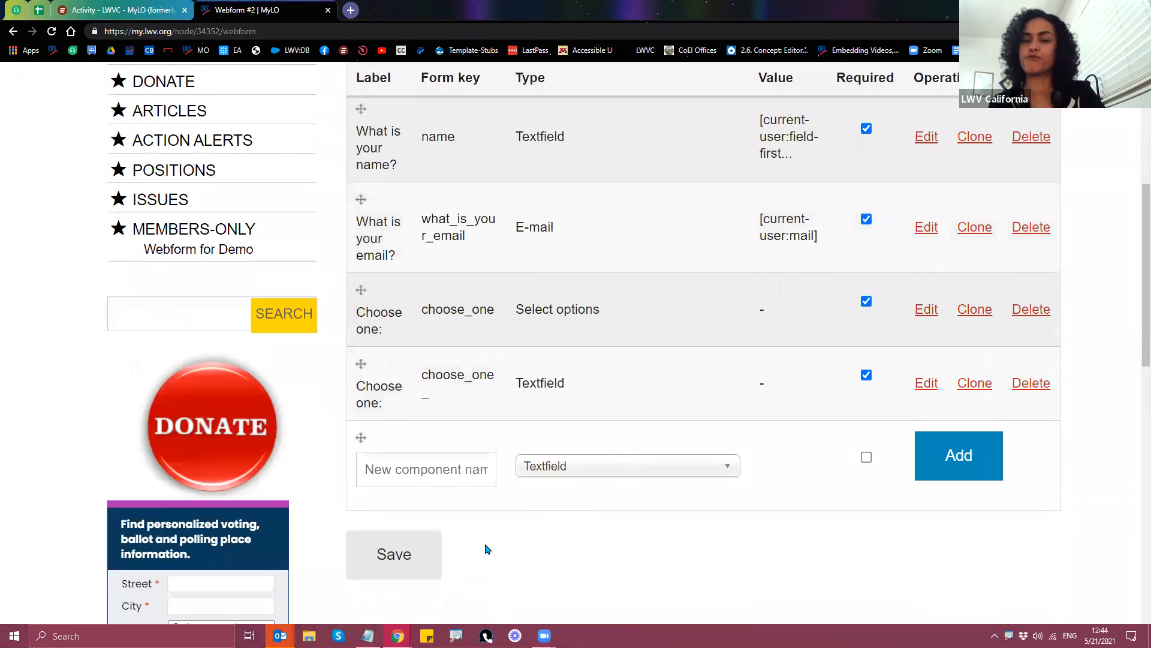
pyautogui.click(395, 558)
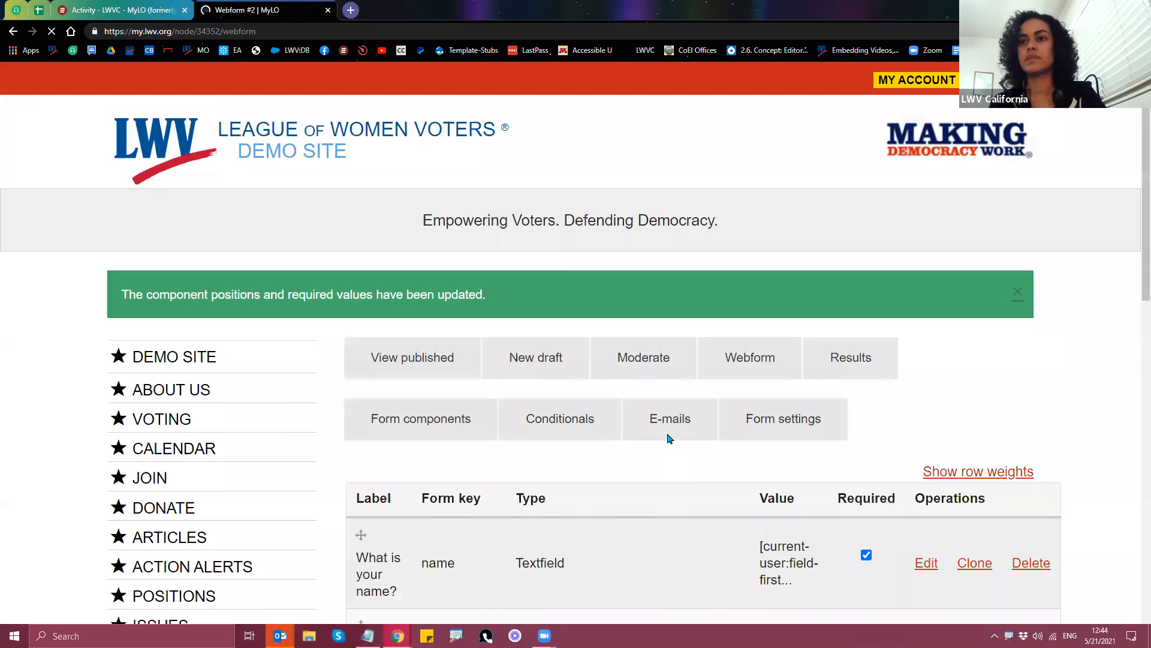
pyautogui.click(668, 428)
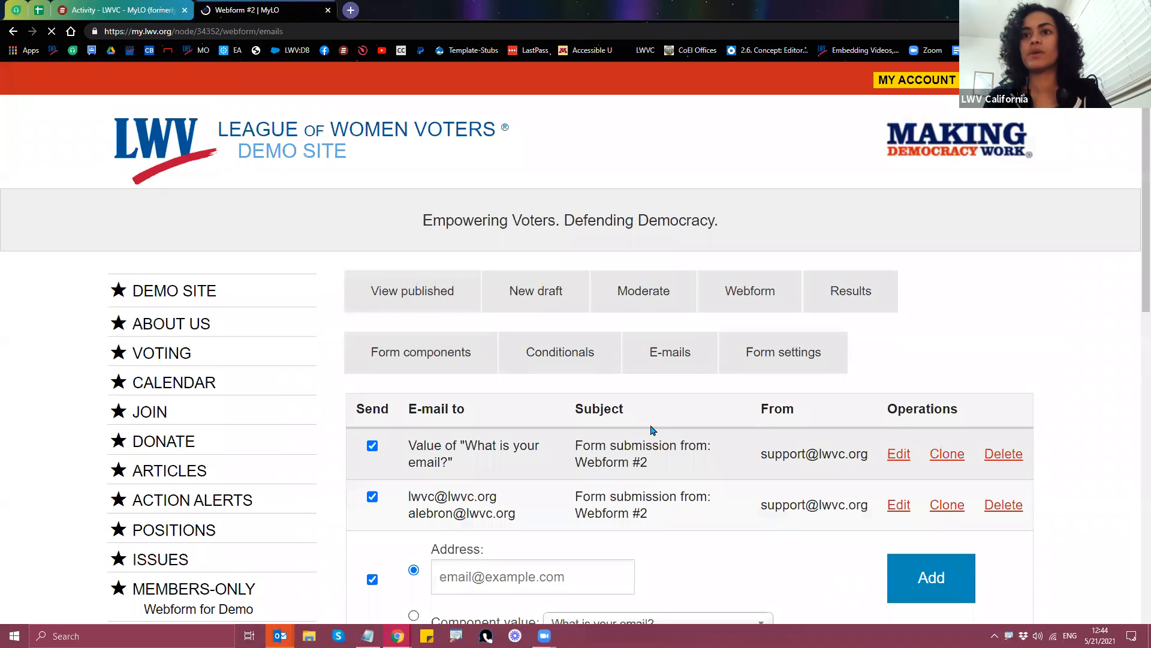
# Step: Edit the respondent e-mail and add a 'Hi' line at the top of its template
pyautogui.scroll(-2, 648, 432)
pyautogui.click(898, 338)
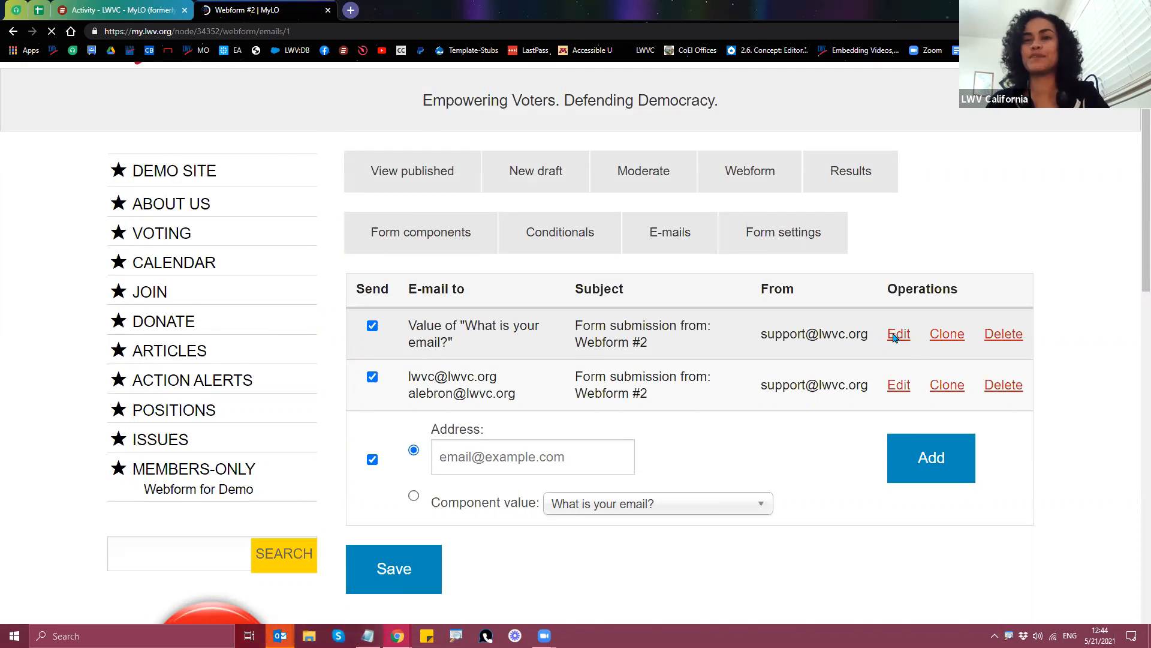
pyautogui.scroll(-10, 855, 409)
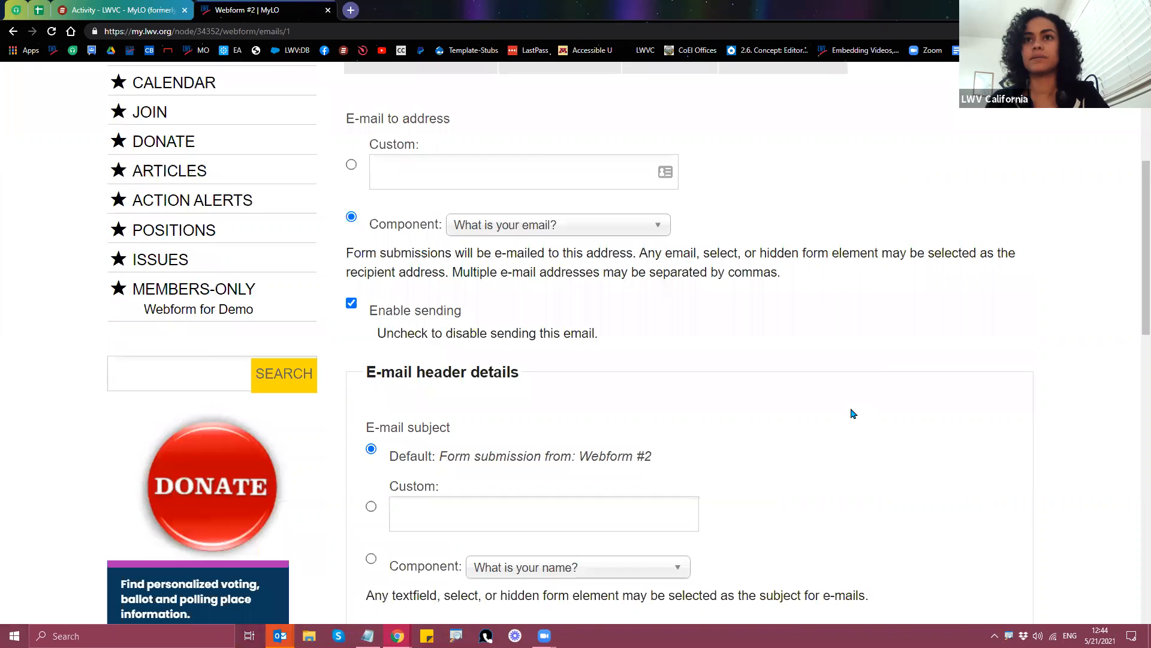
pyautogui.scroll(-5, 851, 414)
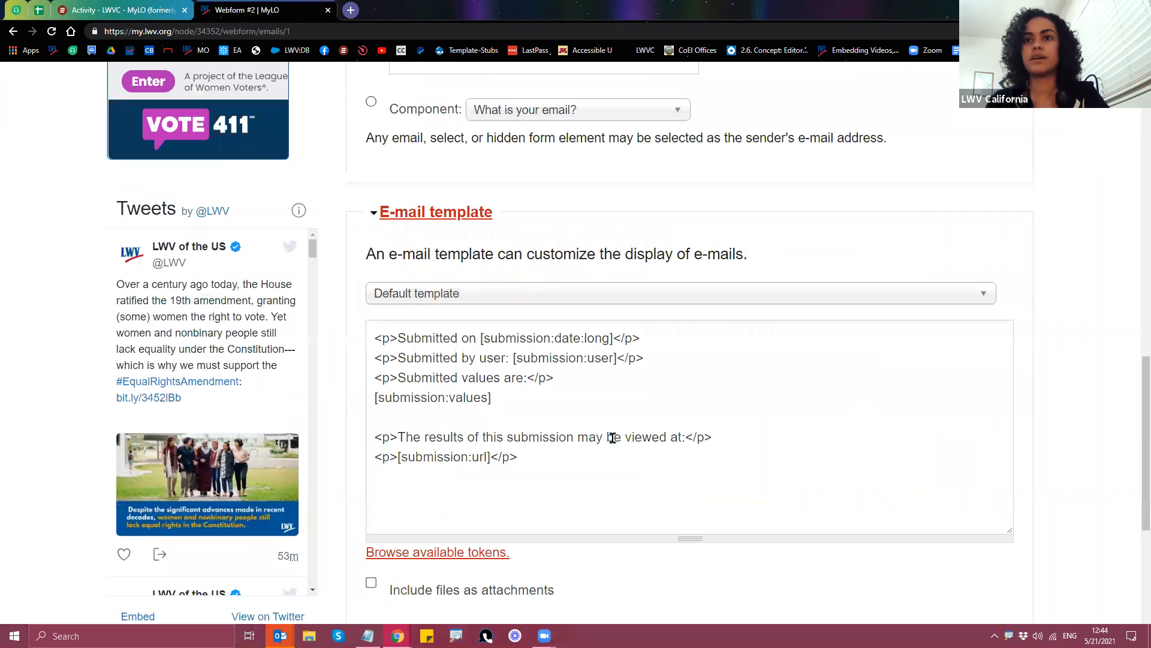
pyautogui.click(372, 338)
pyautogui.press('Return')
pyautogui.press('Return')
pyautogui.click(383, 337)
pyautogui.write('Hi')
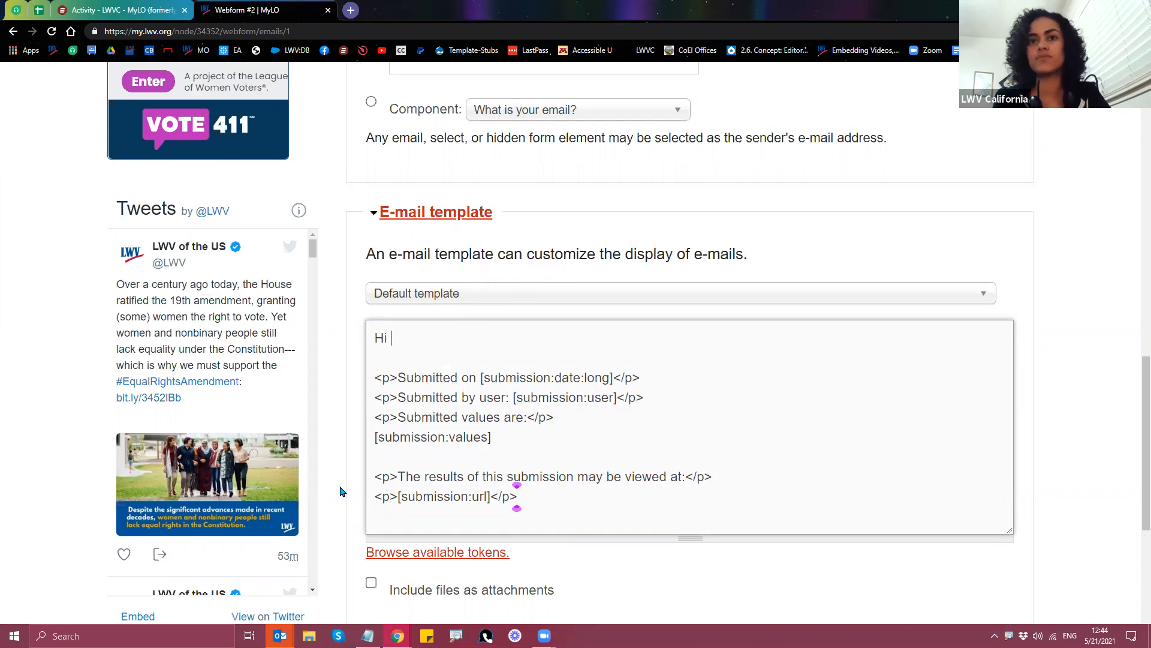
# Step: Add a [current-user:name] token after 'Hi' in the greeting
pyautogui.scroll(-1, 340, 491)
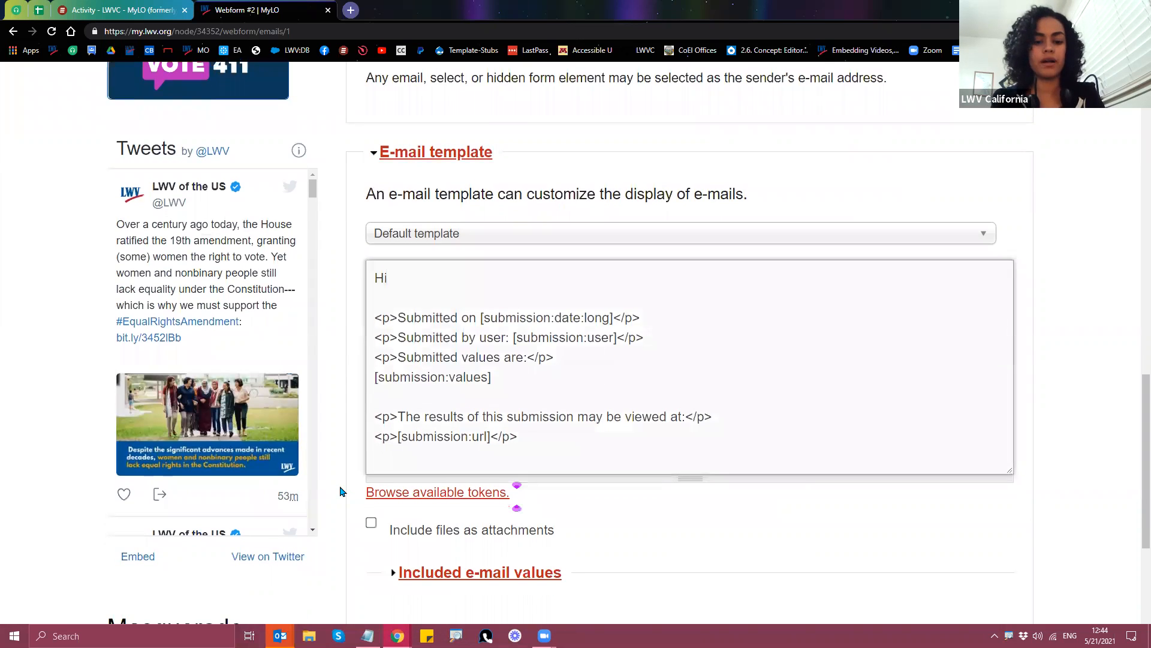
pyautogui.write('[cu')
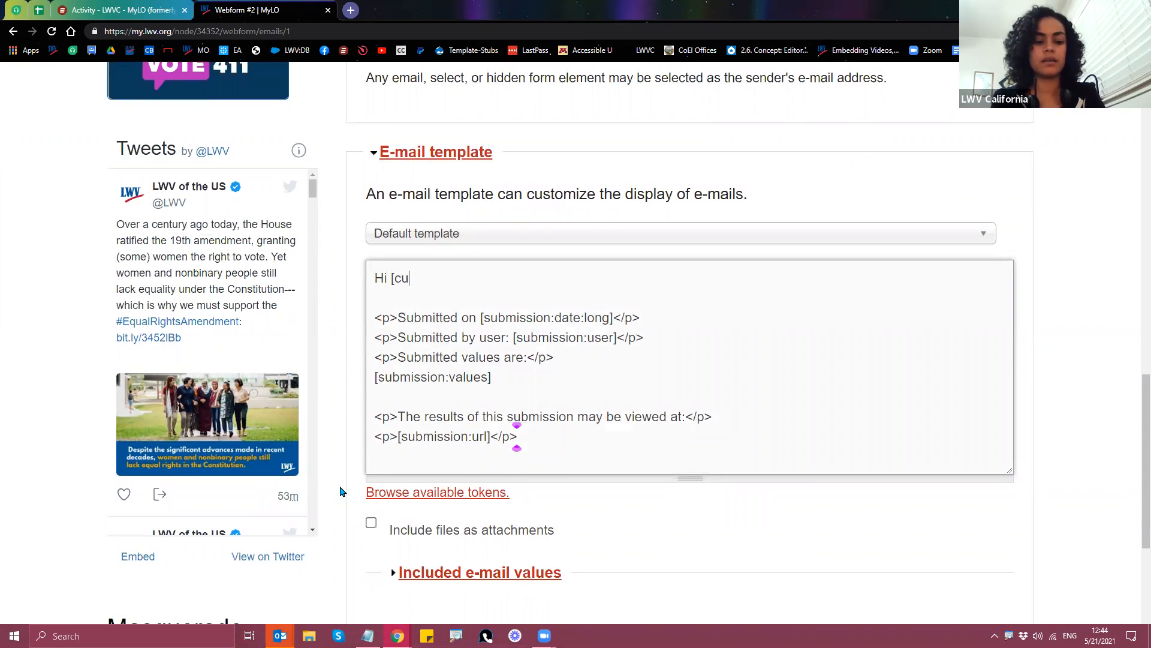
pyautogui.write('rrent-ser')
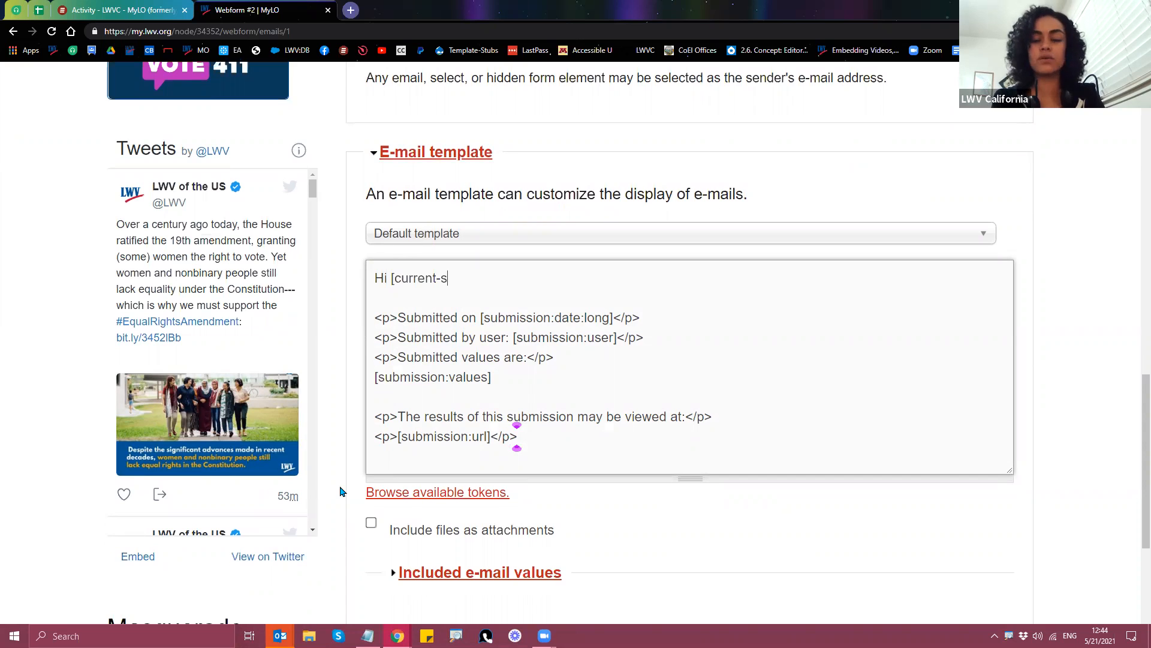
pyautogui.press('BackSpace')
pyautogui.press('BackSpace')
pyautogui.press('BackSpace')
pyautogui.write('user')
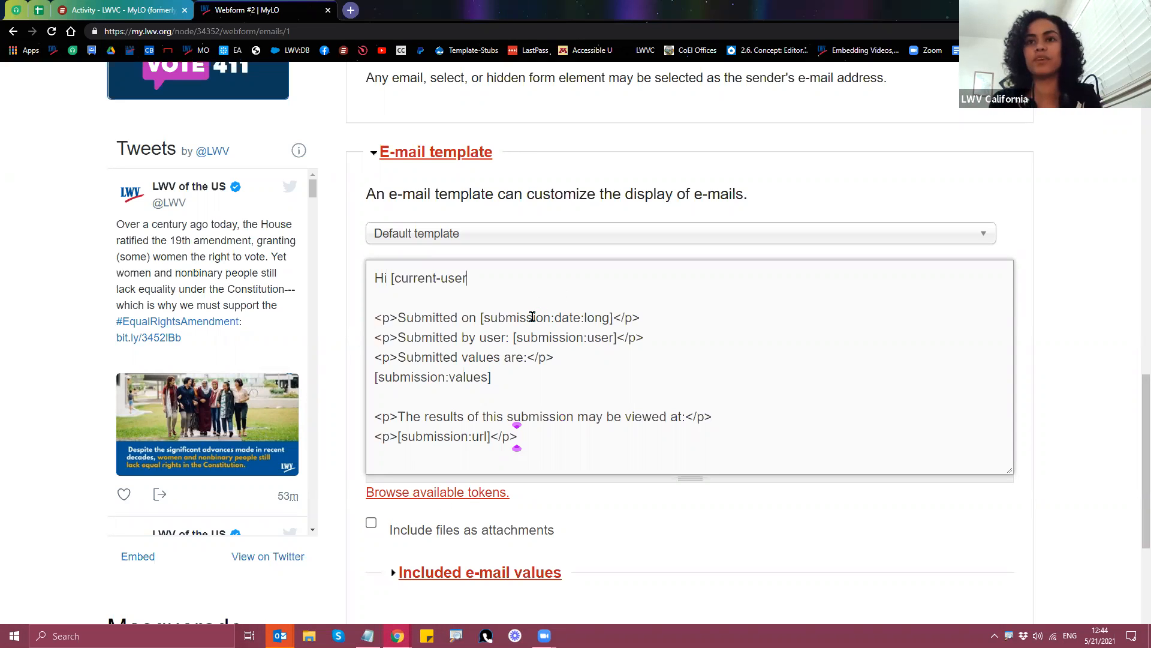
pyautogui.write(':')
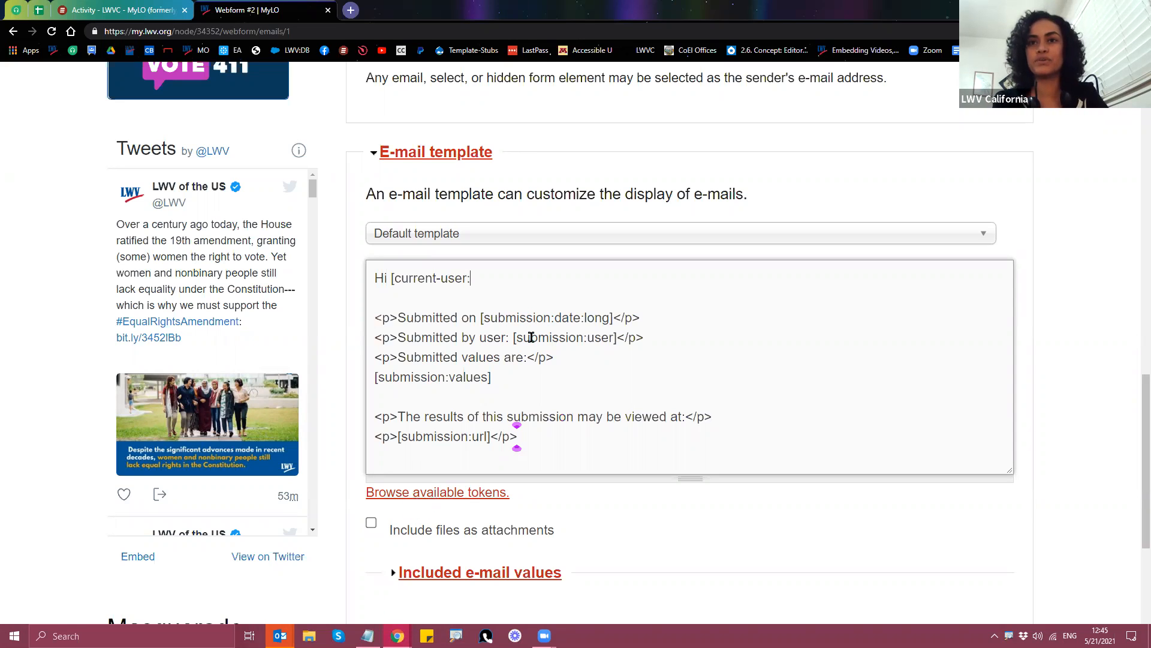
pyautogui.write('name')
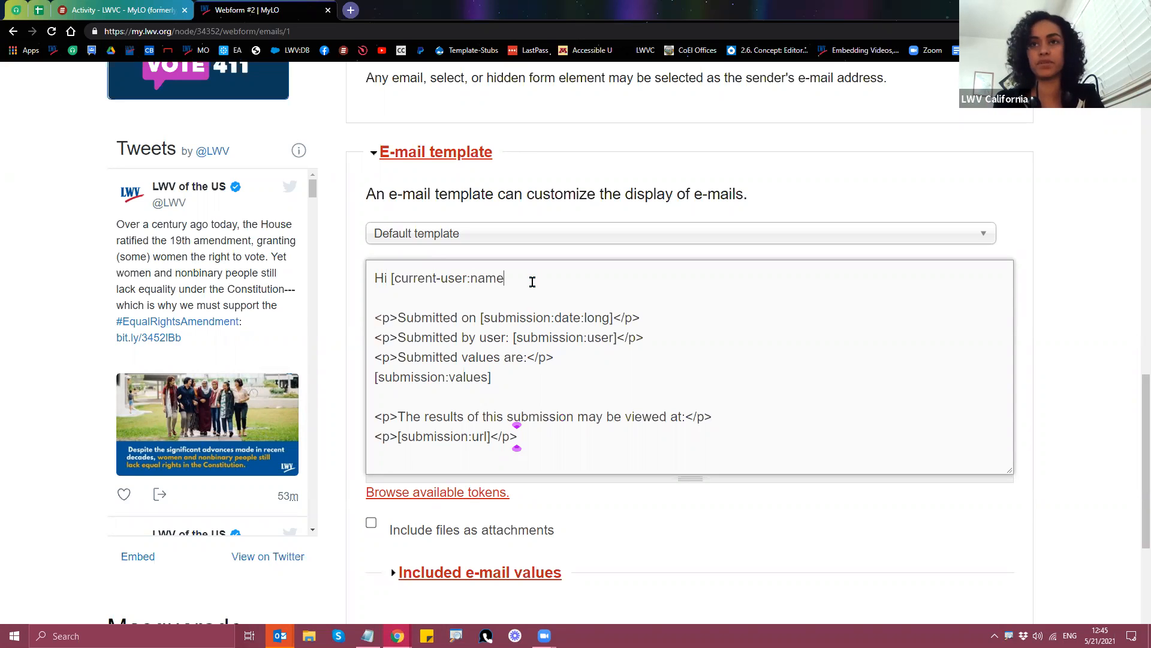
pyautogui.write(']')
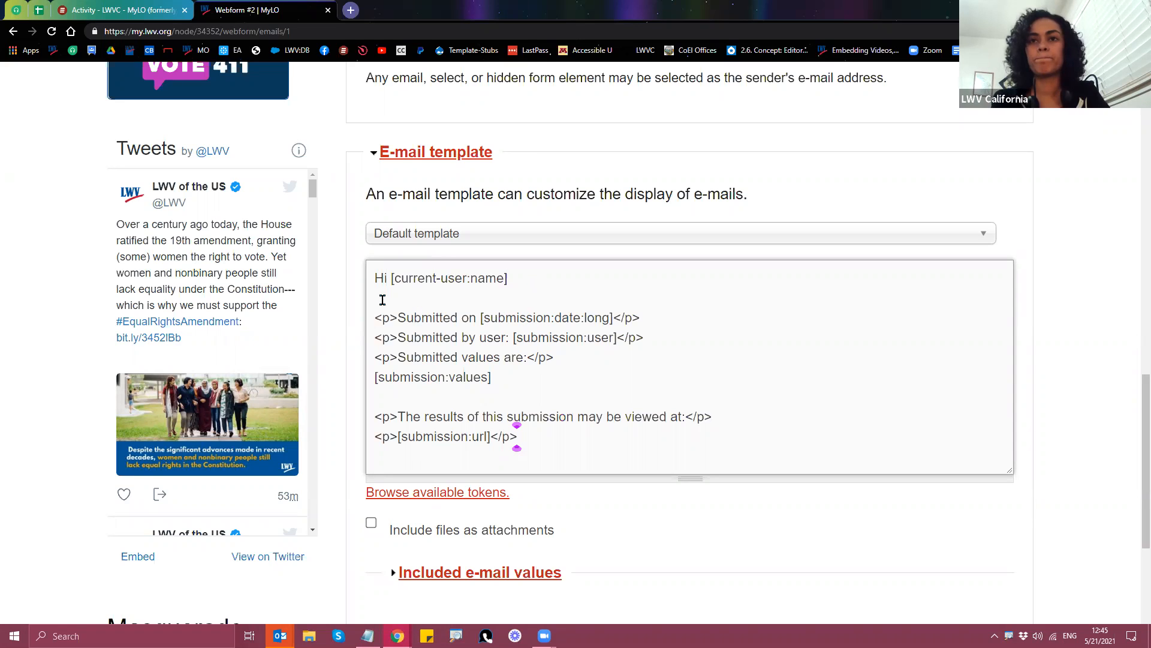
# Step: Change the token to [submission:values:name] and end the greeting with '!'
pyautogui.moveTo(390, 278); pyautogui.dragTo(508, 278)
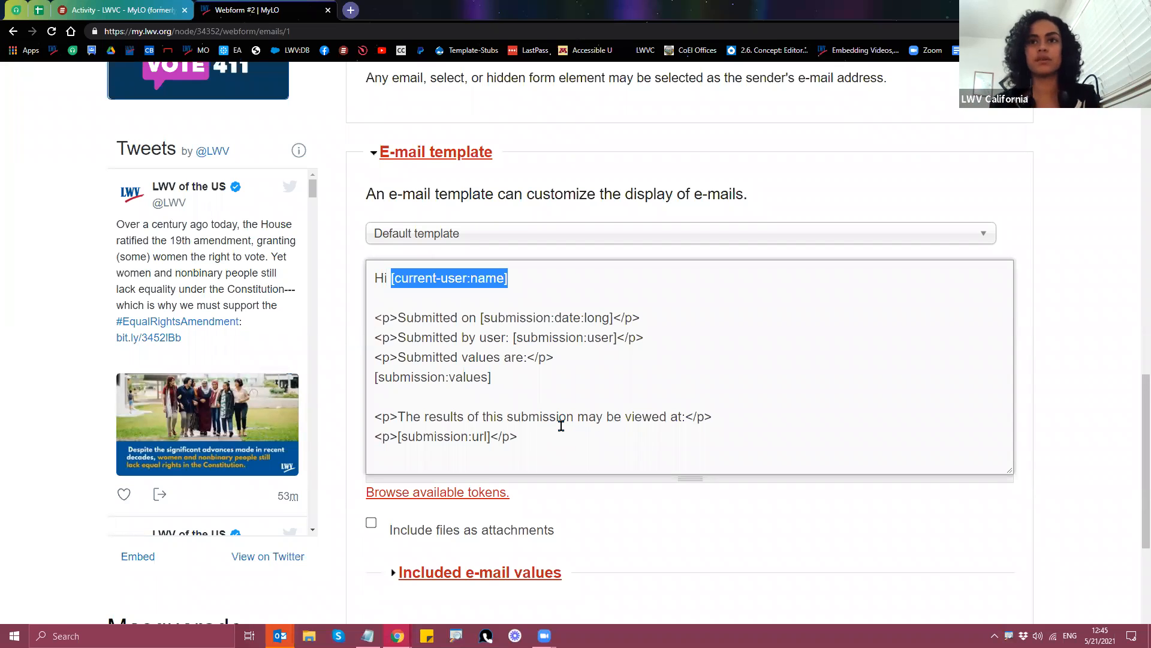
pyautogui.click(447, 278)
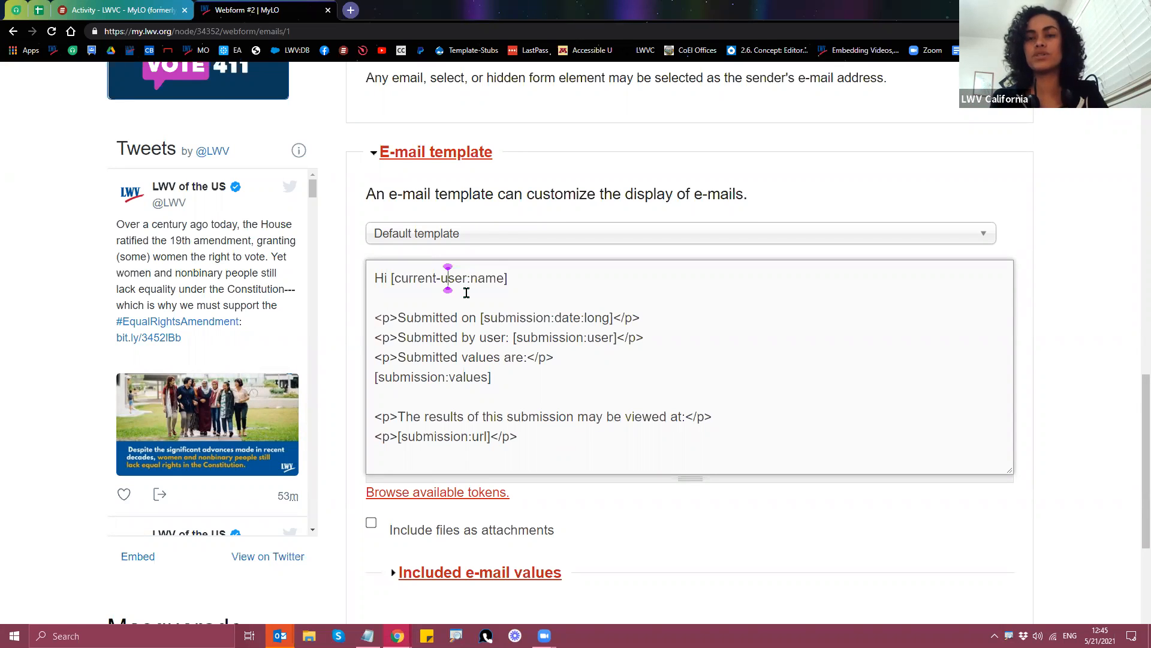
pyautogui.moveTo(468, 277); pyautogui.dragTo(394, 277)
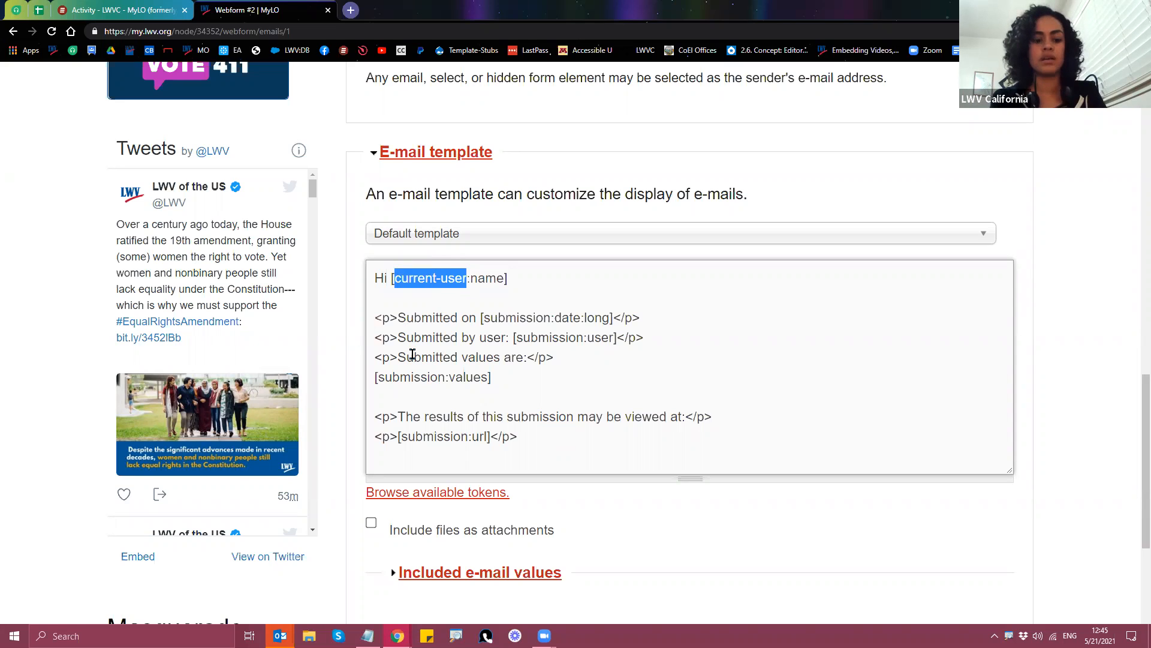
pyautogui.write('submission')
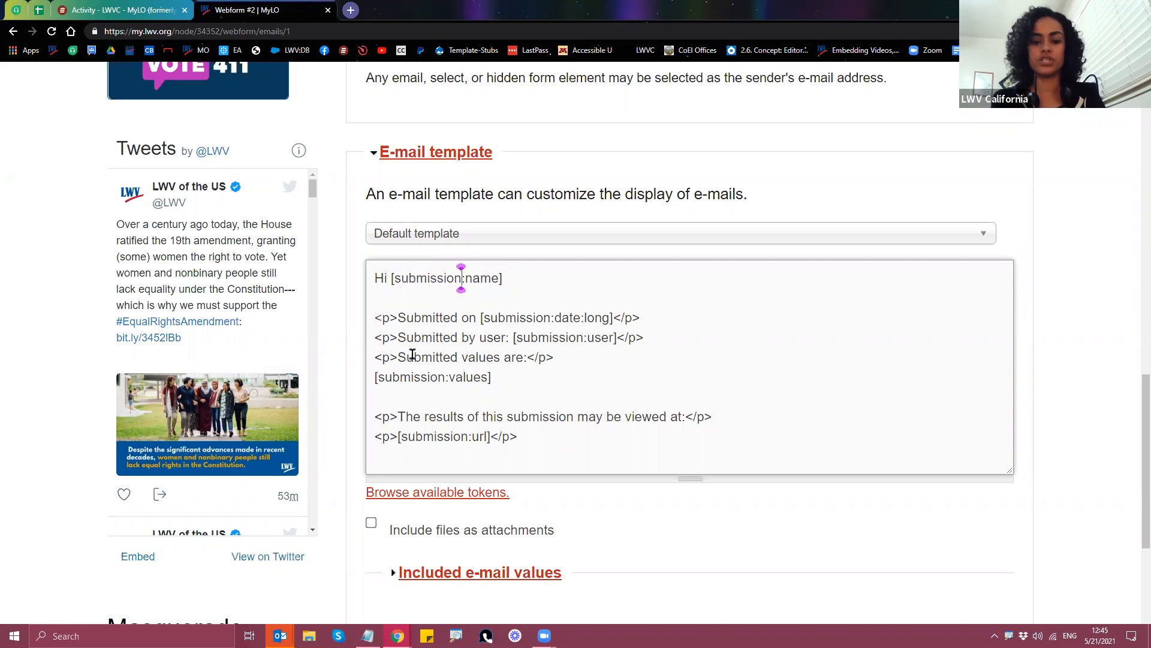
pyautogui.write(':values')
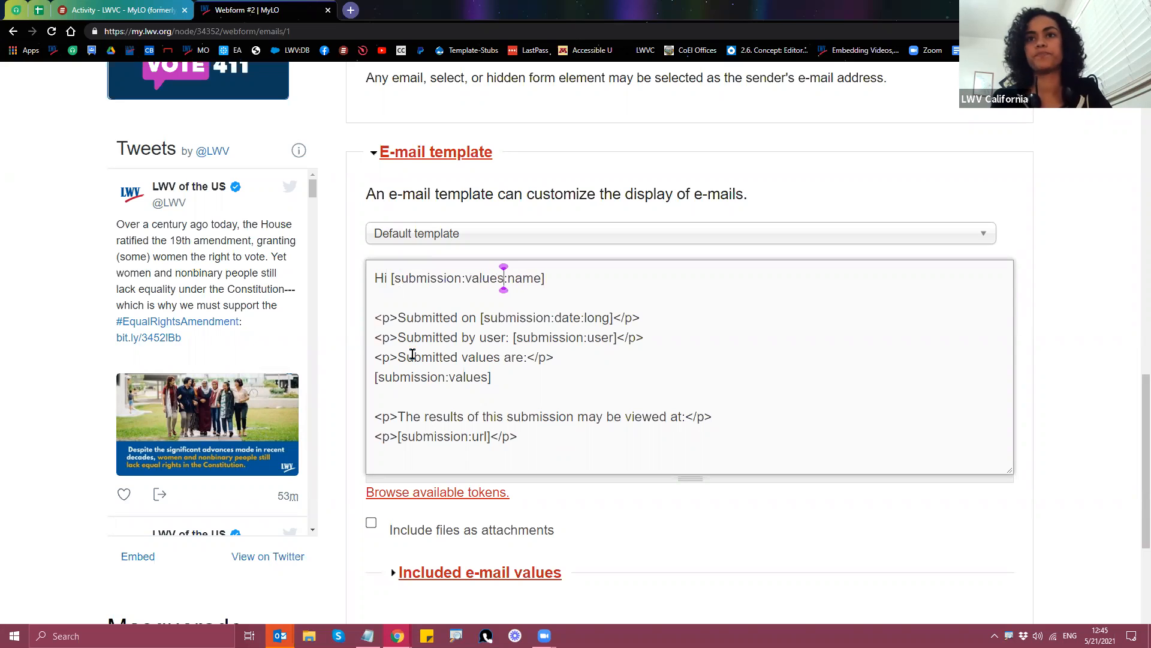
pyautogui.doubleClick(517, 279)
pyautogui.moveTo(508, 280); pyautogui.dragTo(541, 278)
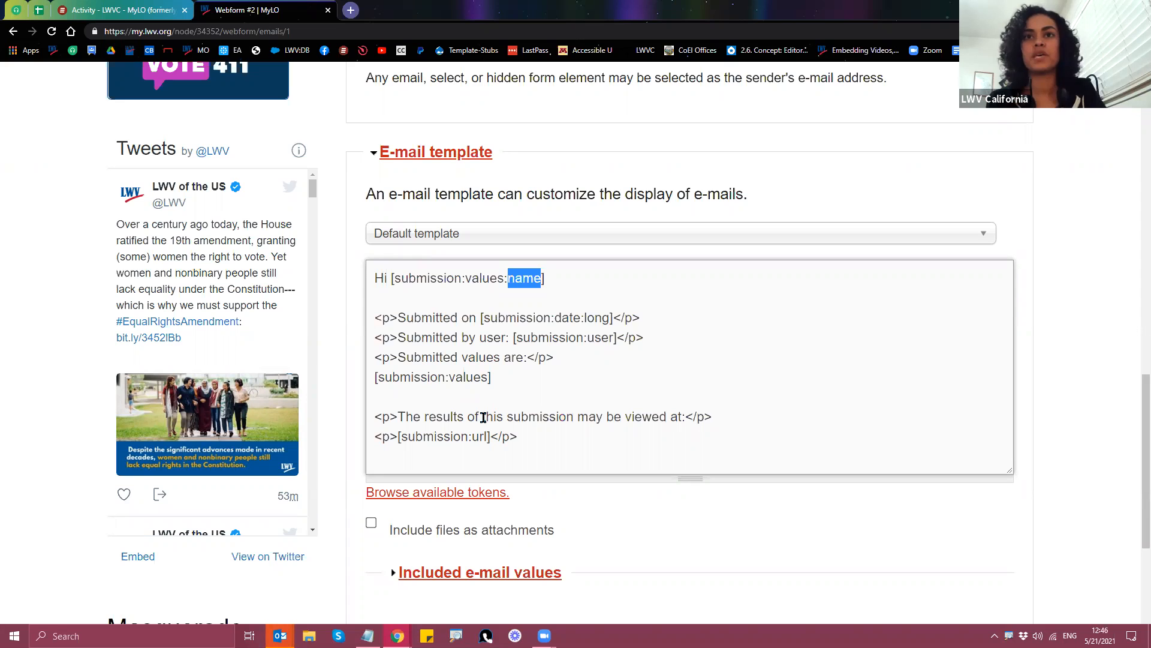
pyautogui.click(576, 280)
pyautogui.write('!')
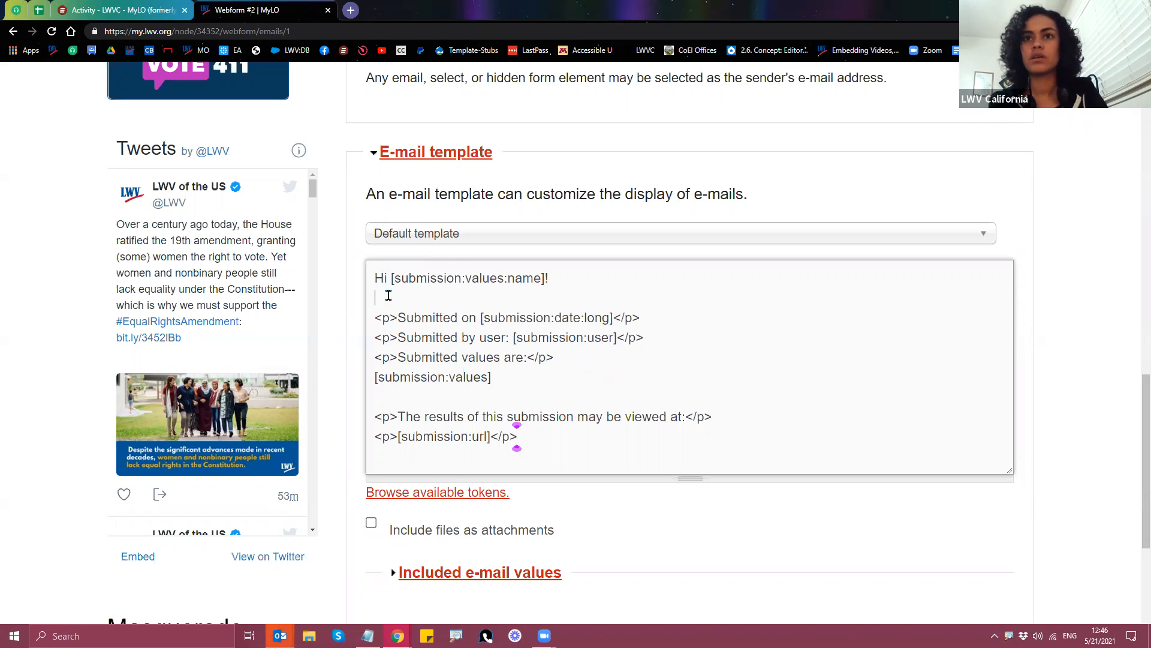
# Step: Add two blank lines after the [submission:values] token
pyautogui.doubleClick(488, 378)
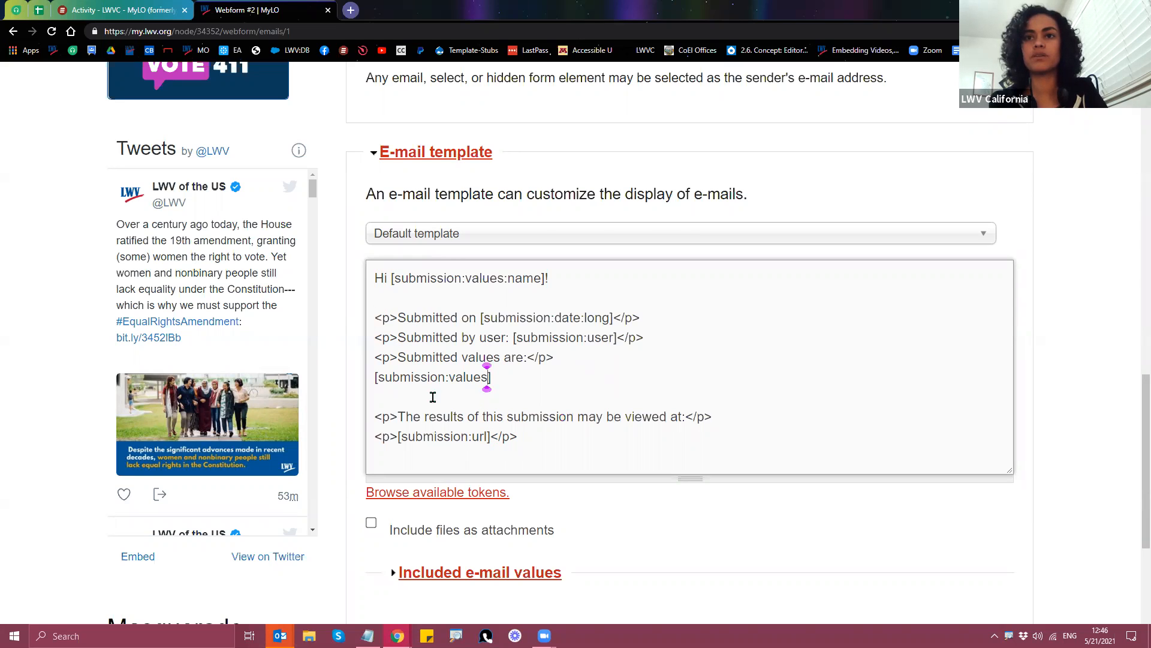
pyautogui.moveTo(368, 378); pyautogui.dragTo(492, 377)
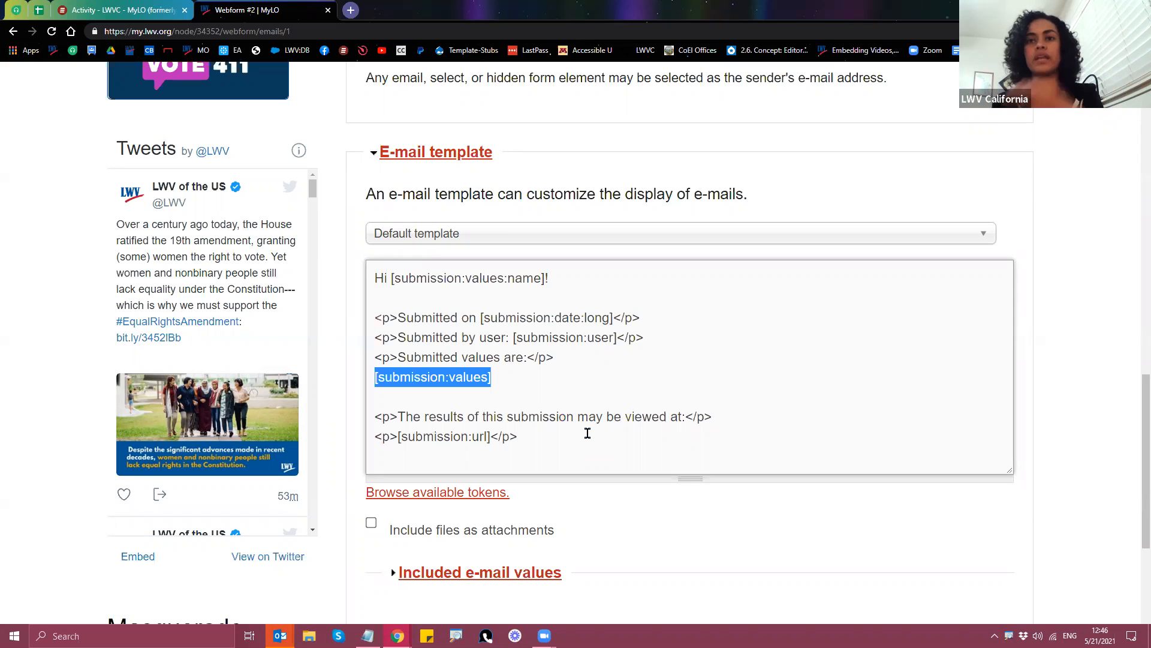
pyautogui.click(514, 378)
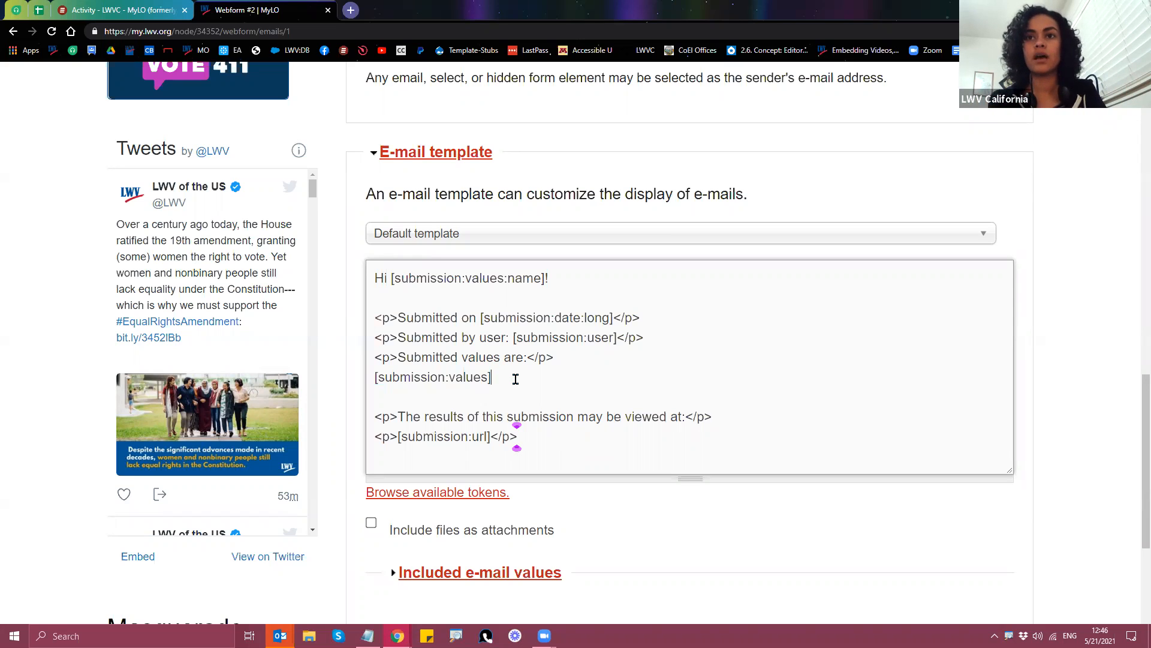
pyautogui.press('Return')
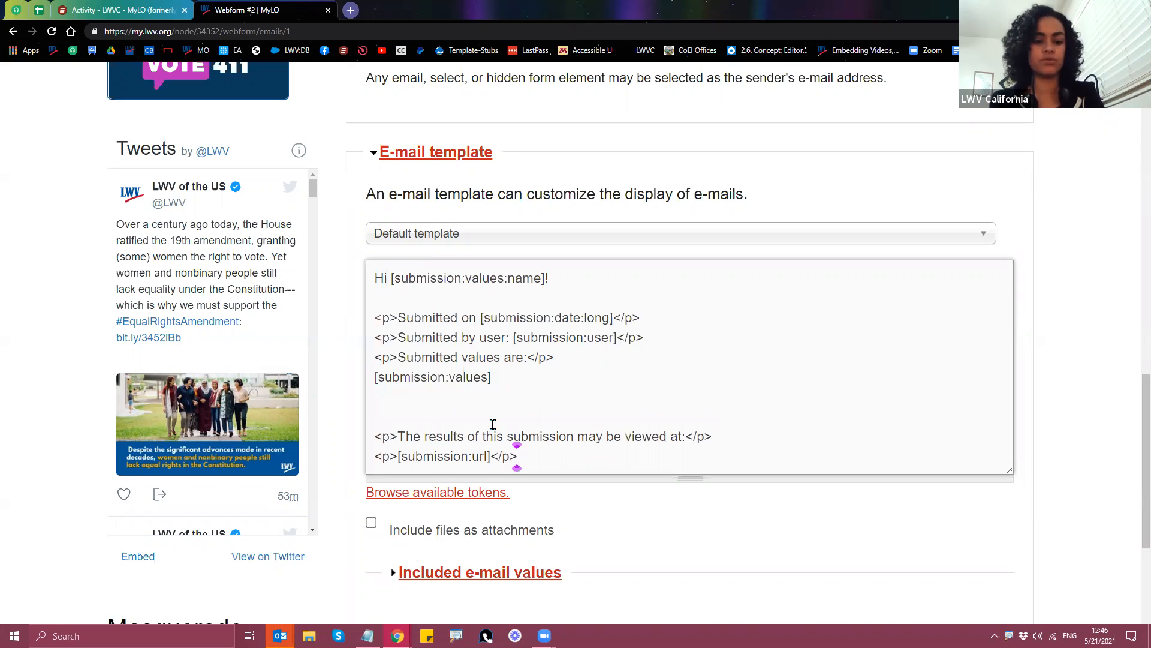
pyautogui.press('Return')
# Step: Add the line 'Your email address is listed as [submission:values:?]' and open Form components in a new tab
pyautogui.write('Your email address is listed as')
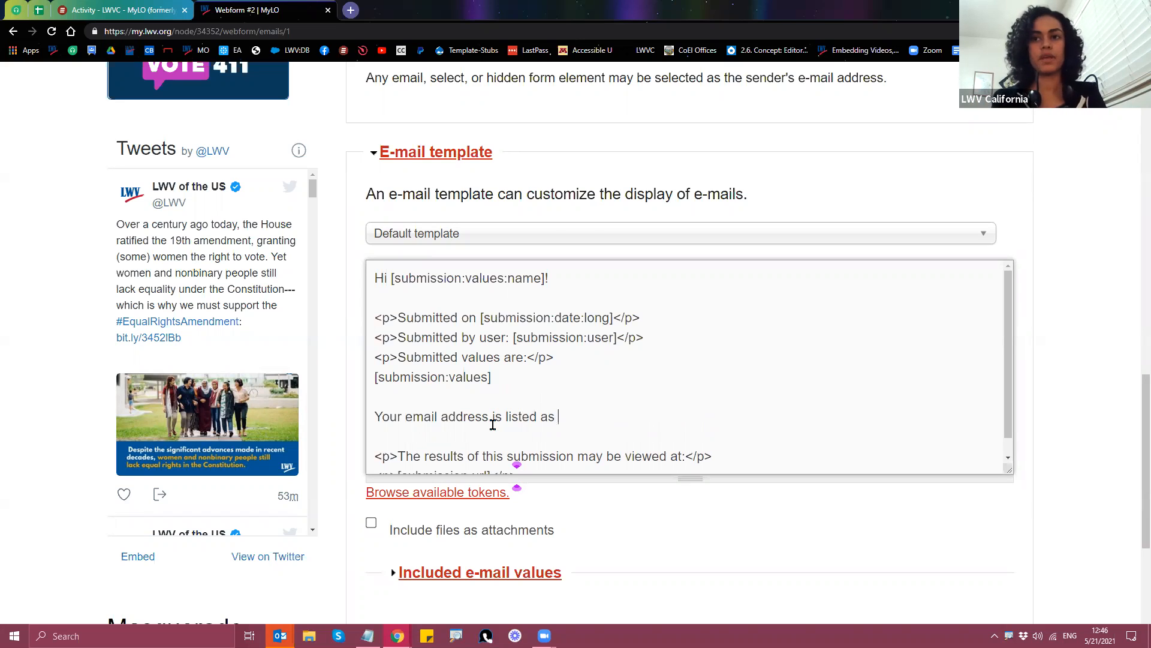
pyautogui.write(' [s')
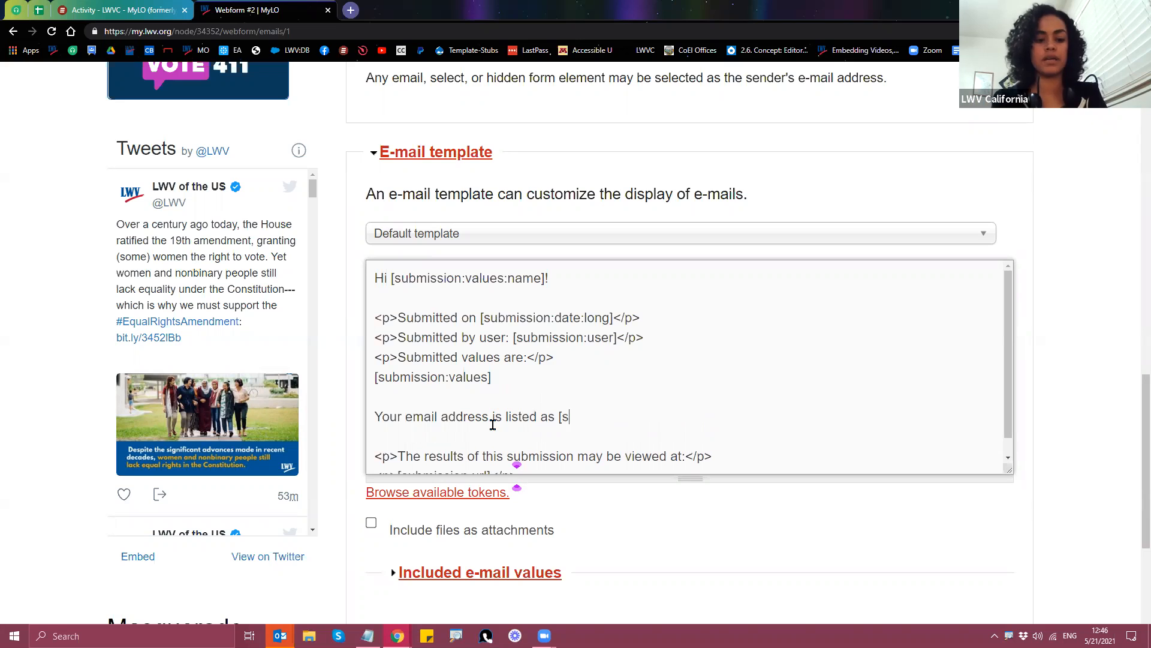
pyautogui.write('ubmission:values:?]')
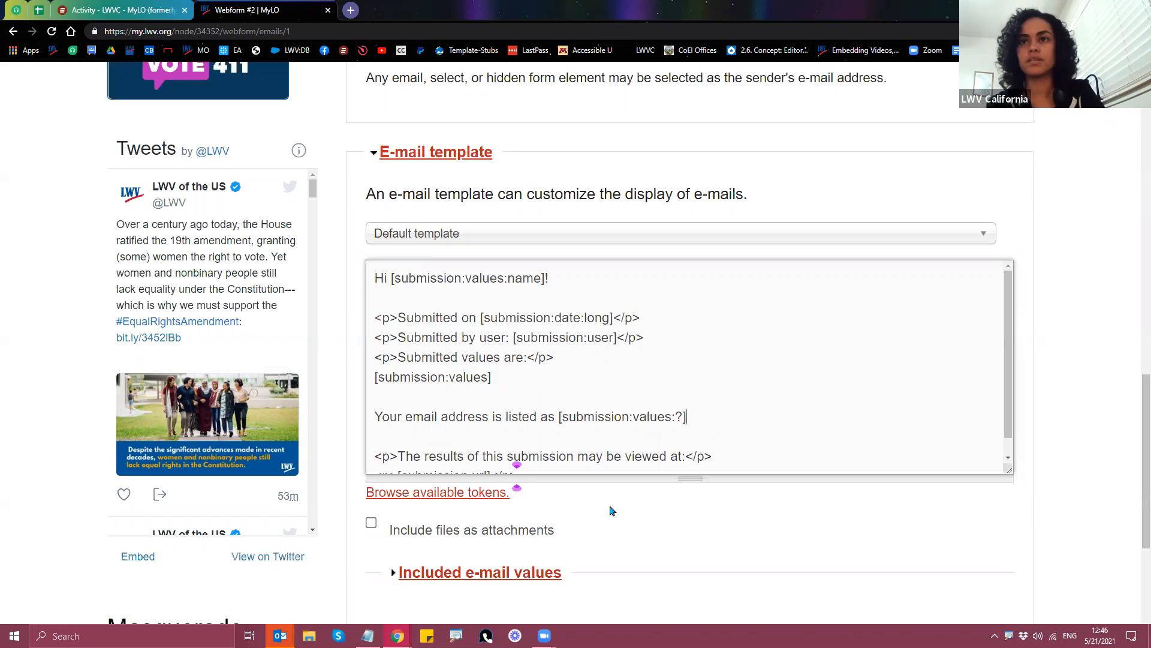
pyautogui.doubleClick(679, 416)
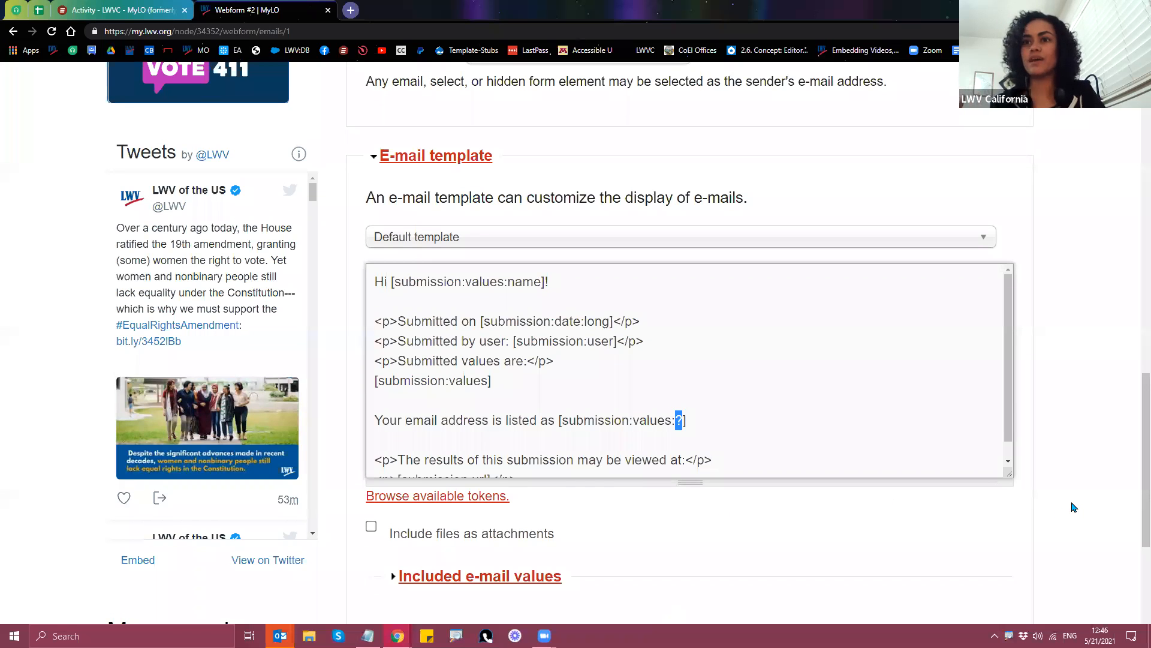
pyautogui.scroll(10, 1074, 507)
pyautogui.scroll(5, 1079, 513)
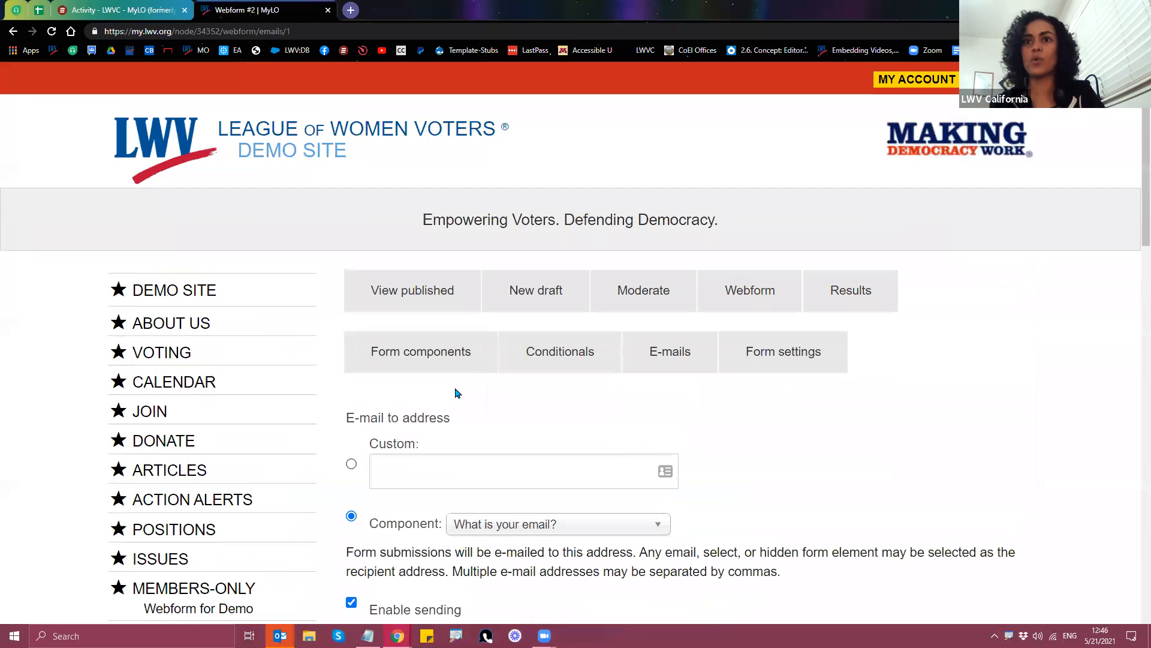
pyautogui.rightClick(382, 356)
pyautogui.click(431, 364)
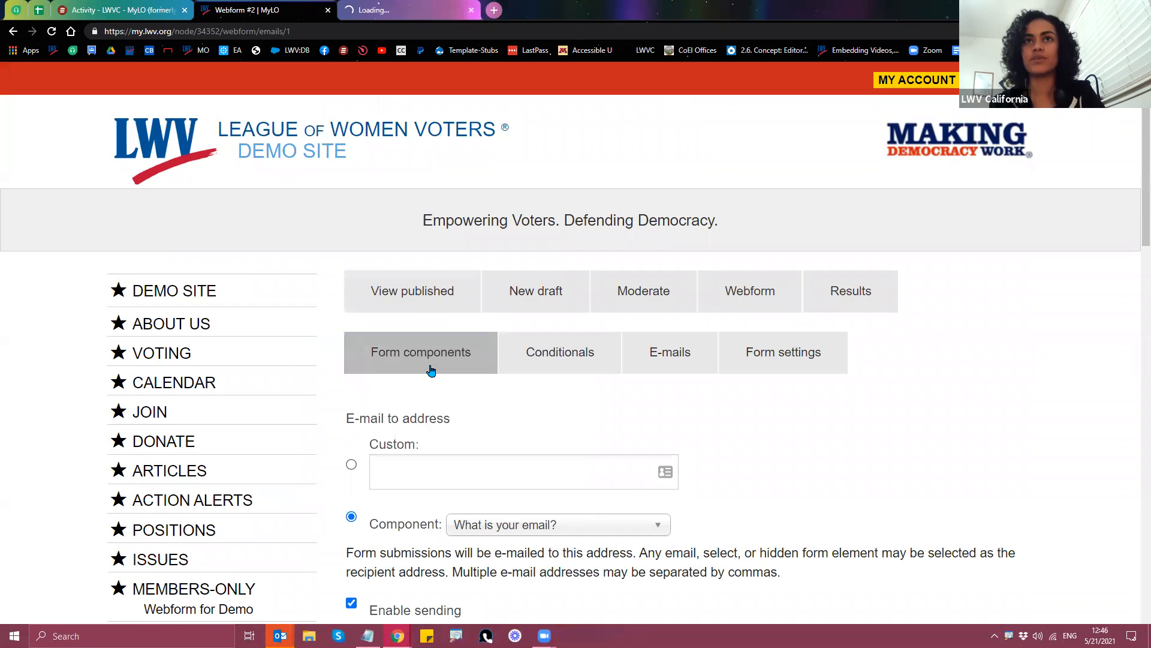
pyautogui.scroll(-8, 930, 465)
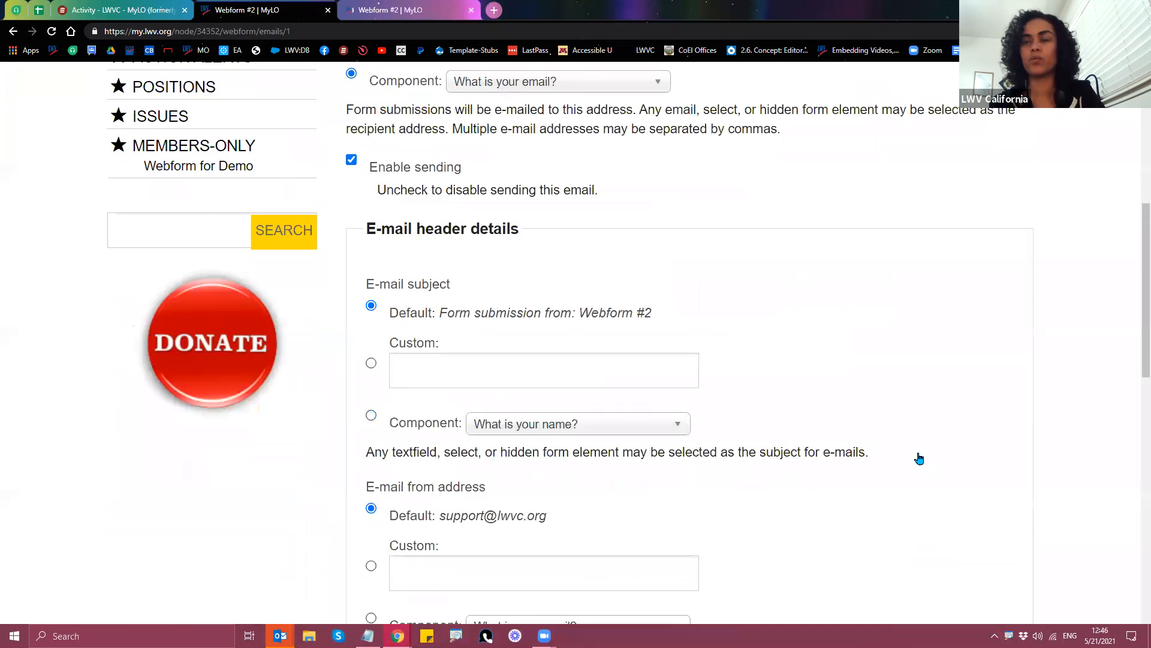
pyautogui.scroll(-7, 919, 456)
pyautogui.scroll(-1, 682, 458)
pyautogui.doubleClick(680, 457)
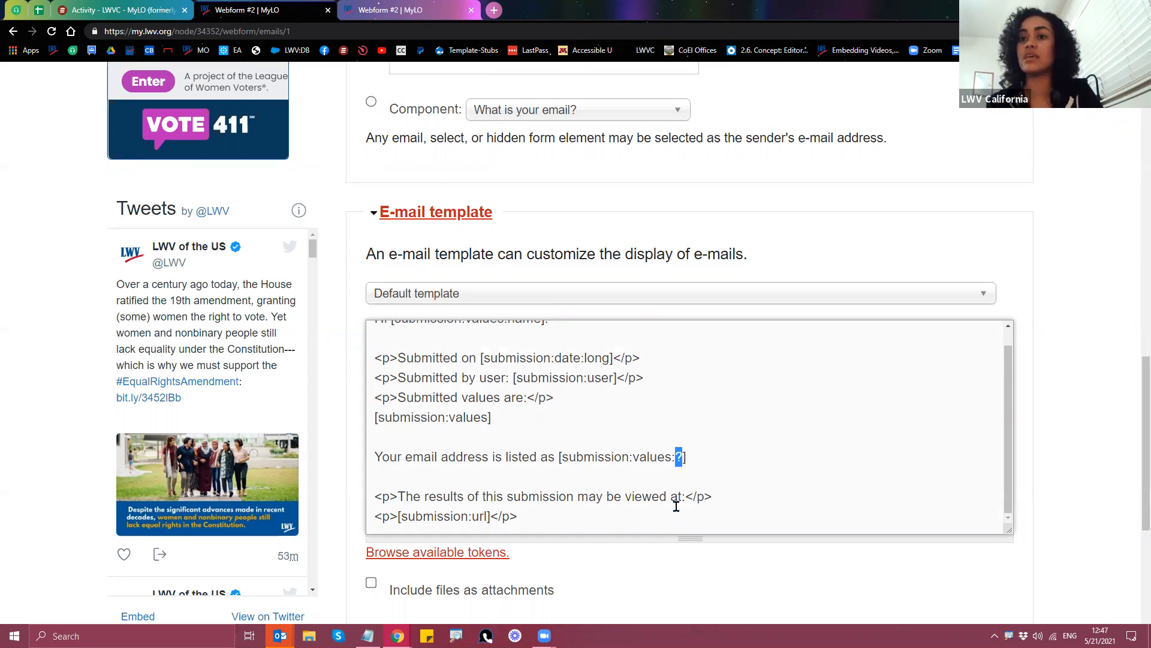
# Step: Copy the email field's form key what_is_your_email from the Form components tab
pyautogui.click(397, 15)
pyautogui.scroll(-3, 468, 474)
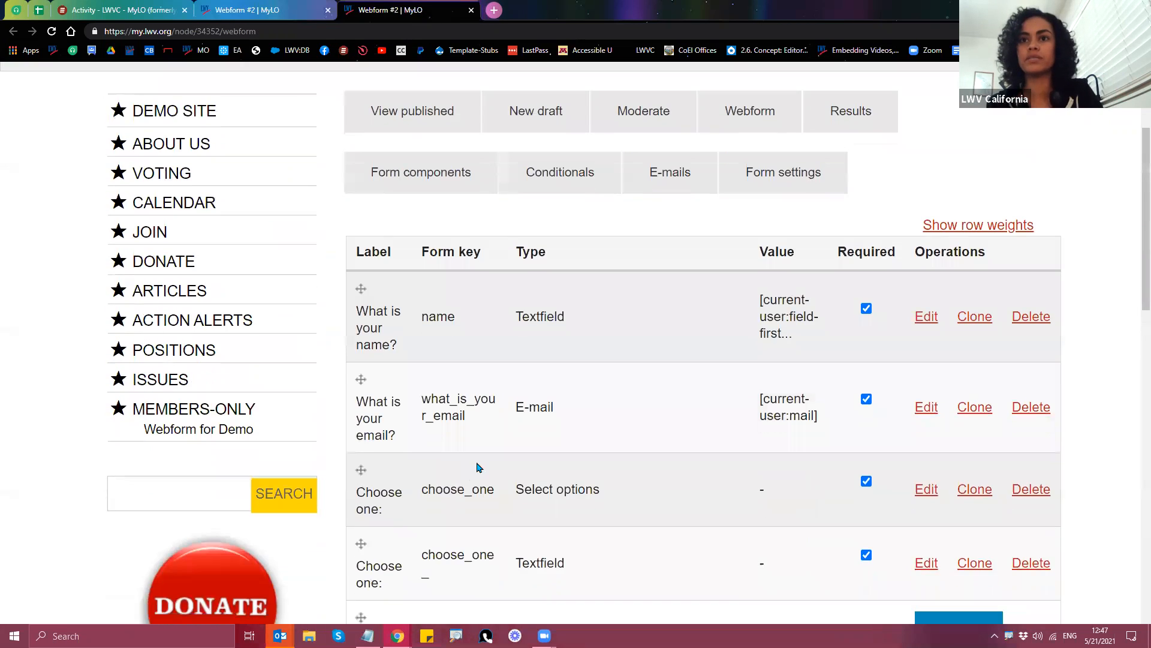
pyautogui.moveTo(422, 401); pyautogui.dragTo(444, 414)
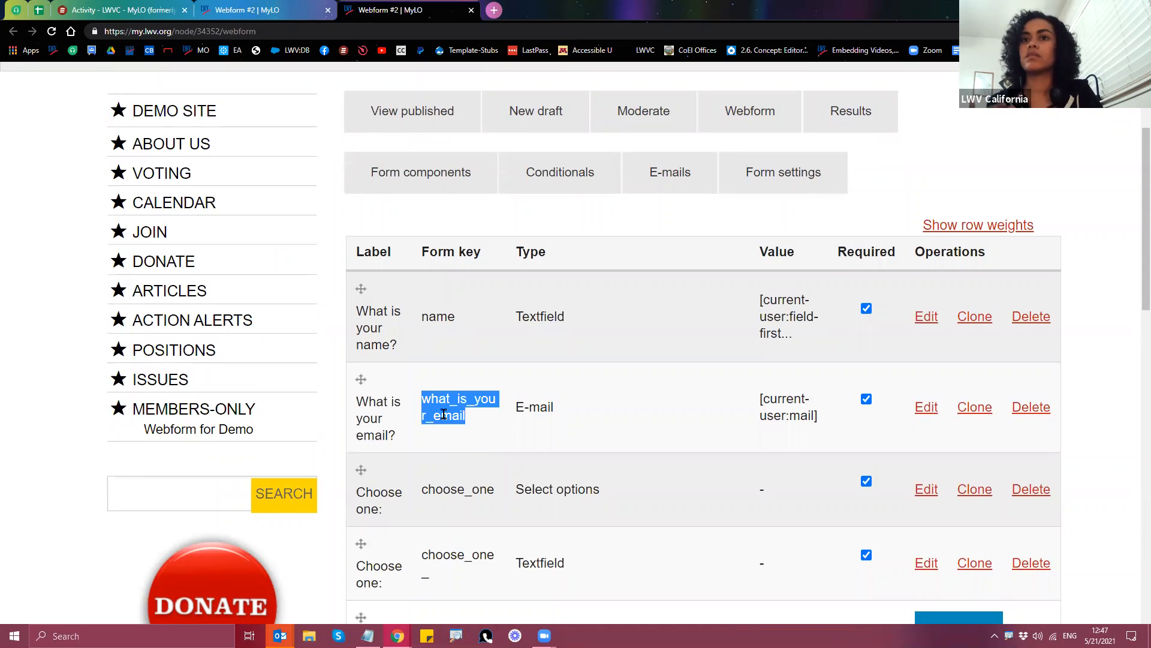
pyautogui.rightClick(444, 414)
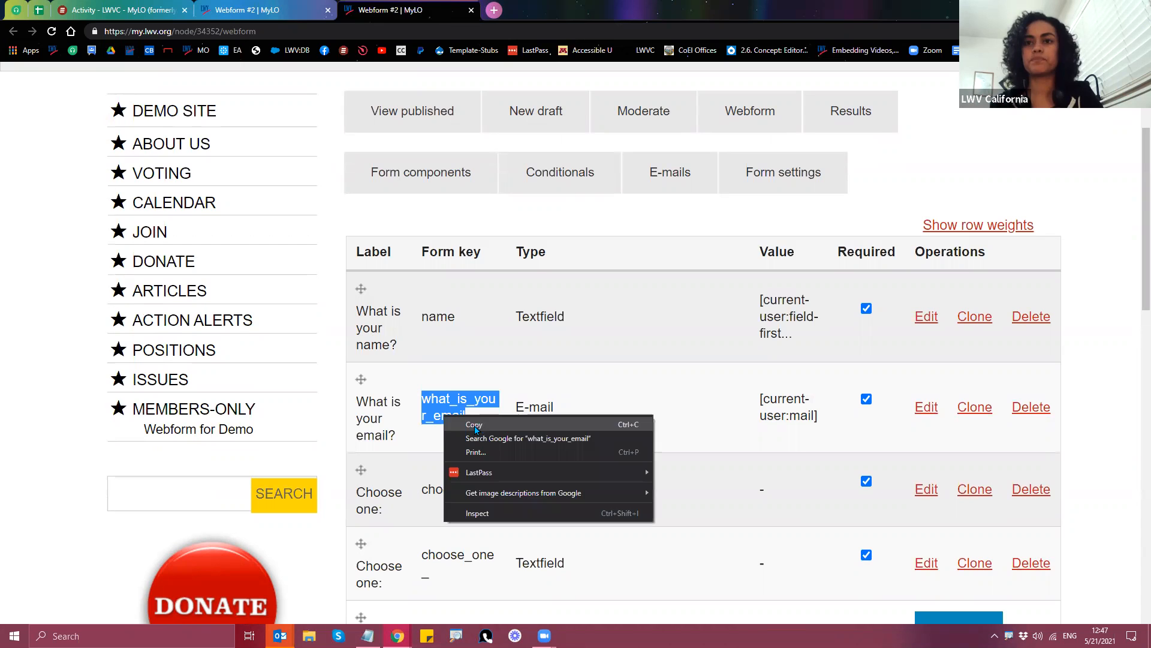
pyautogui.click(475, 426)
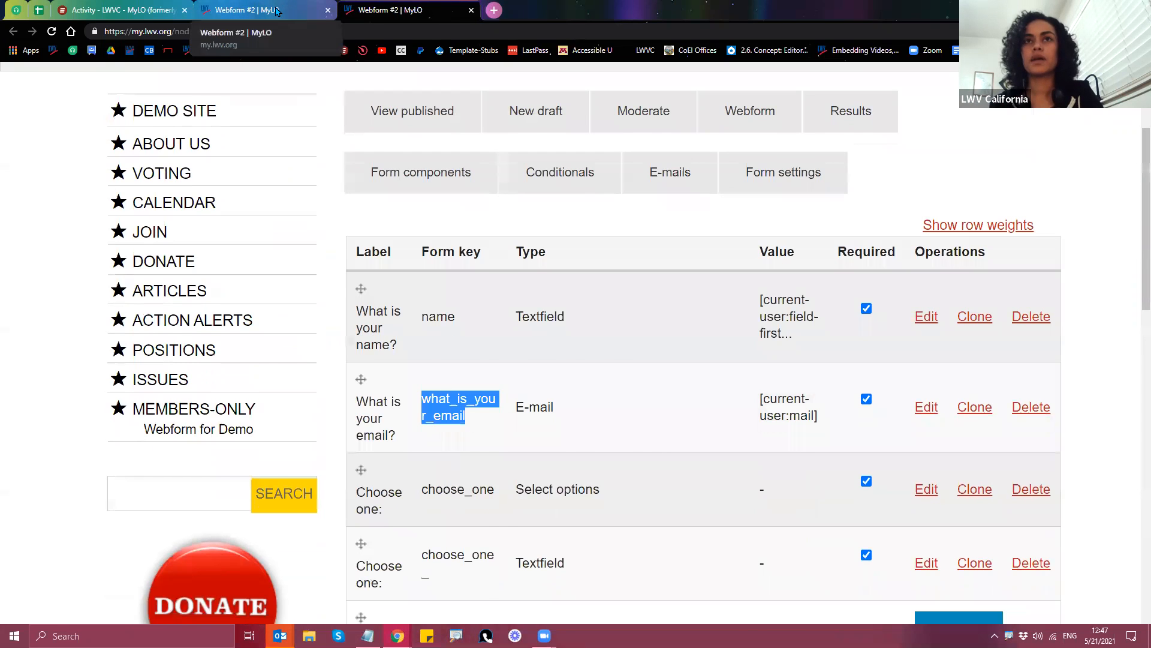
# Step: Paste what_is_your_email over the ? placeholder and end the line with a period
pyautogui.click(277, 11)
pyautogui.rightClick(680, 457)
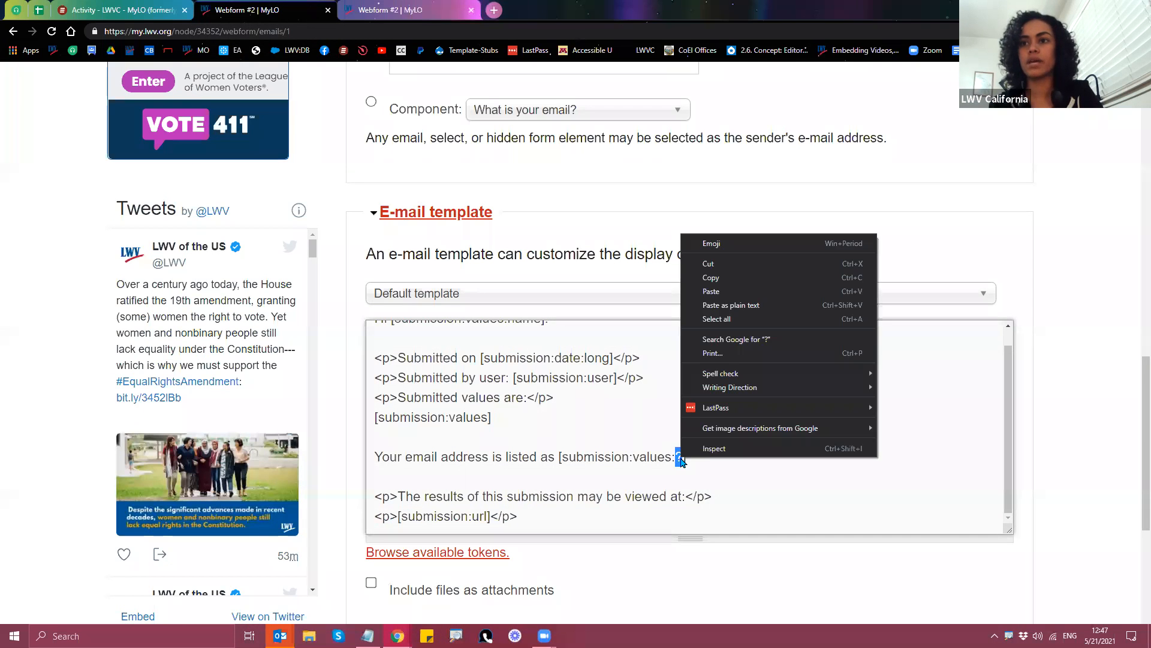
pyautogui.click(711, 291)
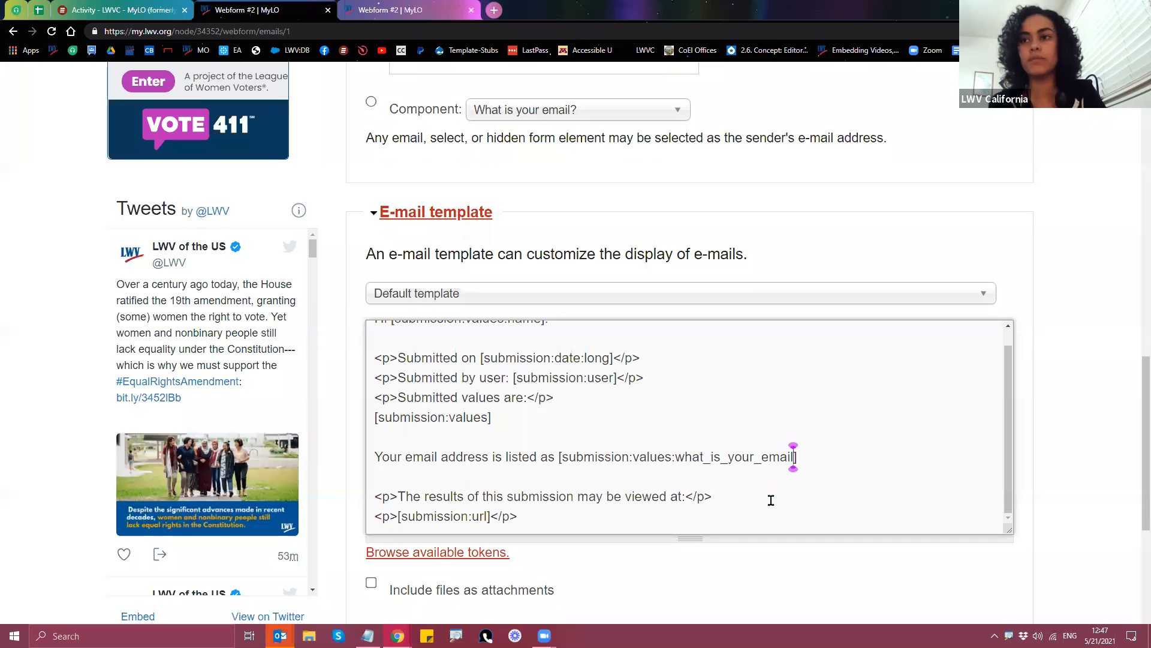
pyautogui.click(832, 456)
pyautogui.write('.')
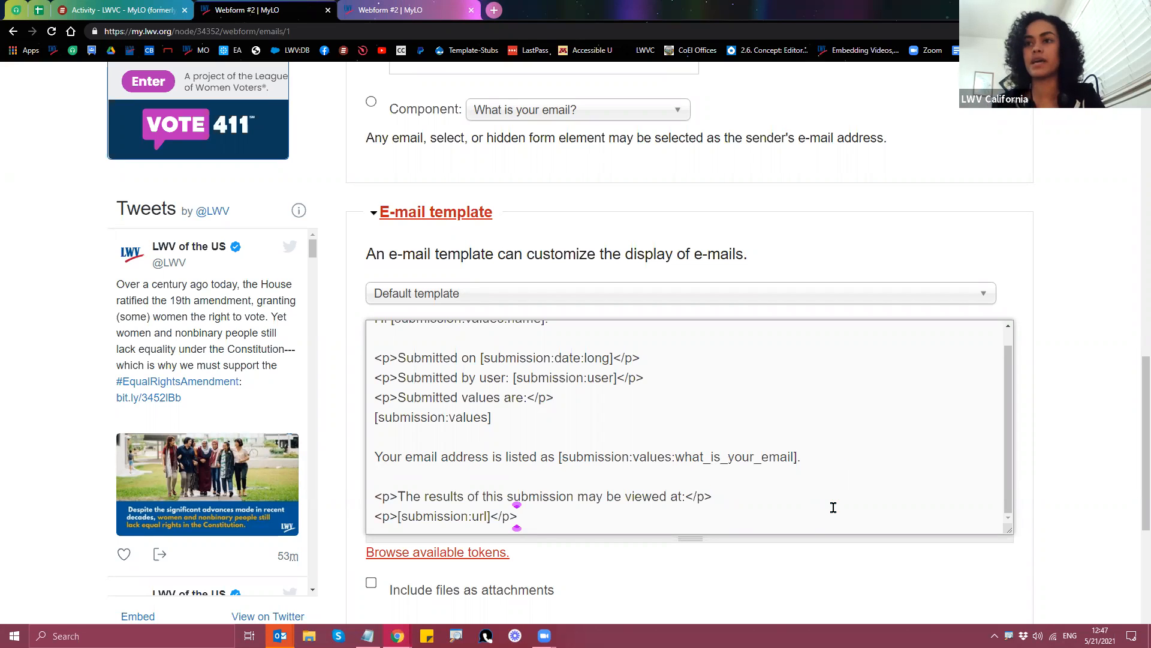
pyautogui.scroll(-1, 726, 582)
pyautogui.scroll(-3, 560, 522)
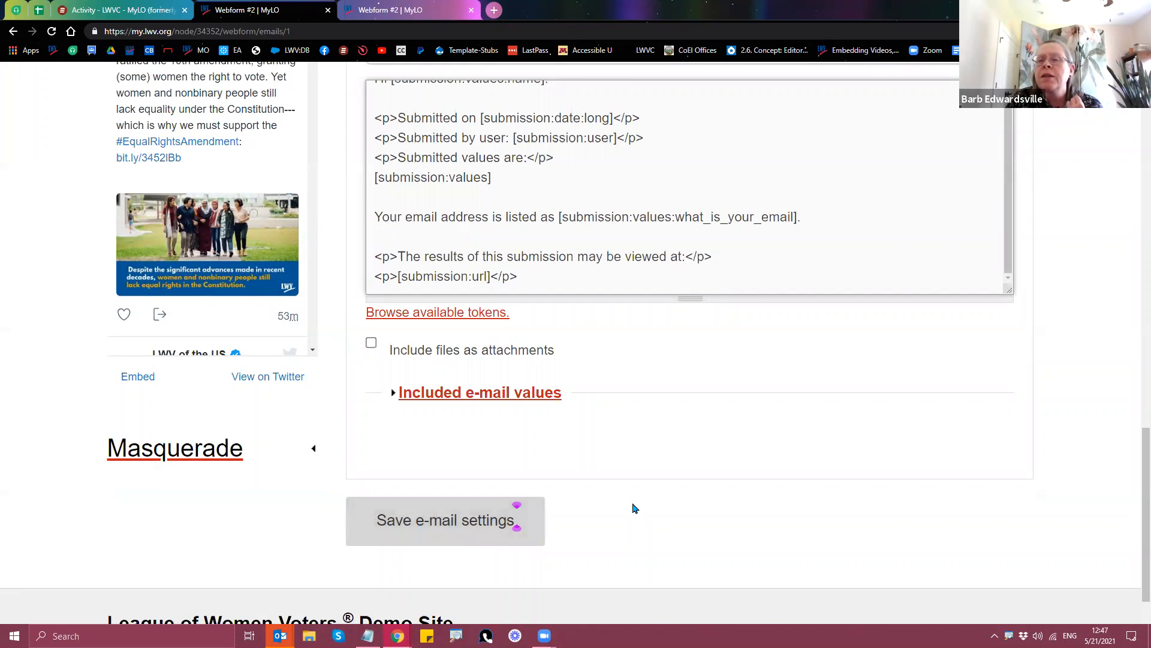
# Step: Save the edited e-mail template, getting the 'Email settings updated' confirmation
pyautogui.scroll(20, 1061, 476)
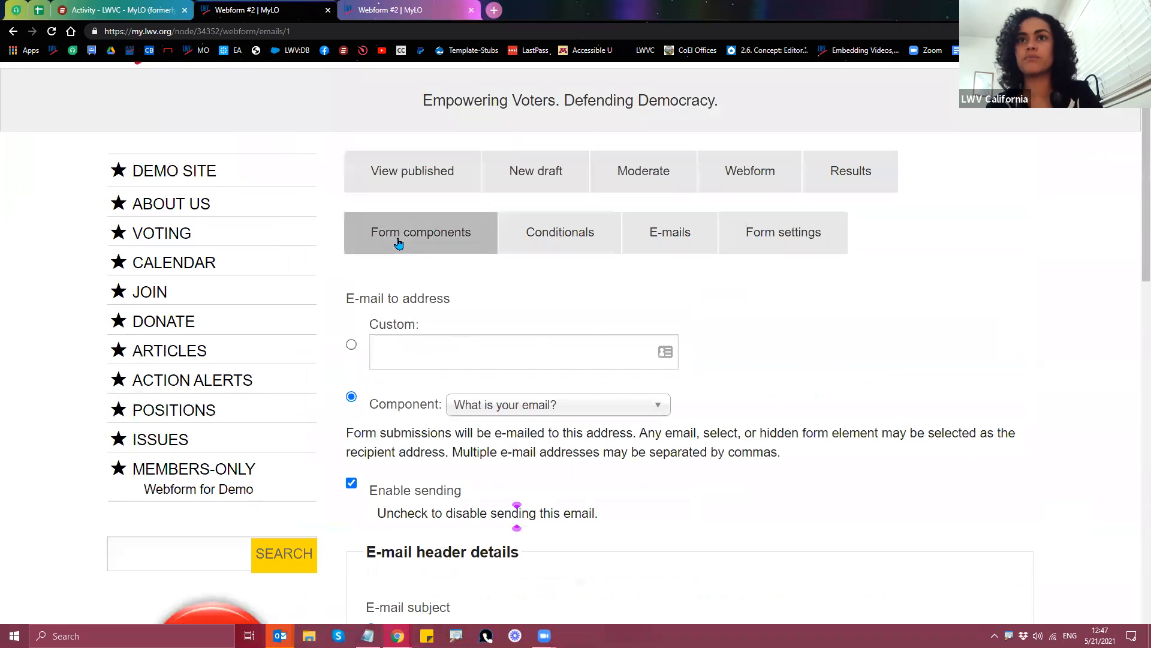
pyautogui.rightClick(399, 240)
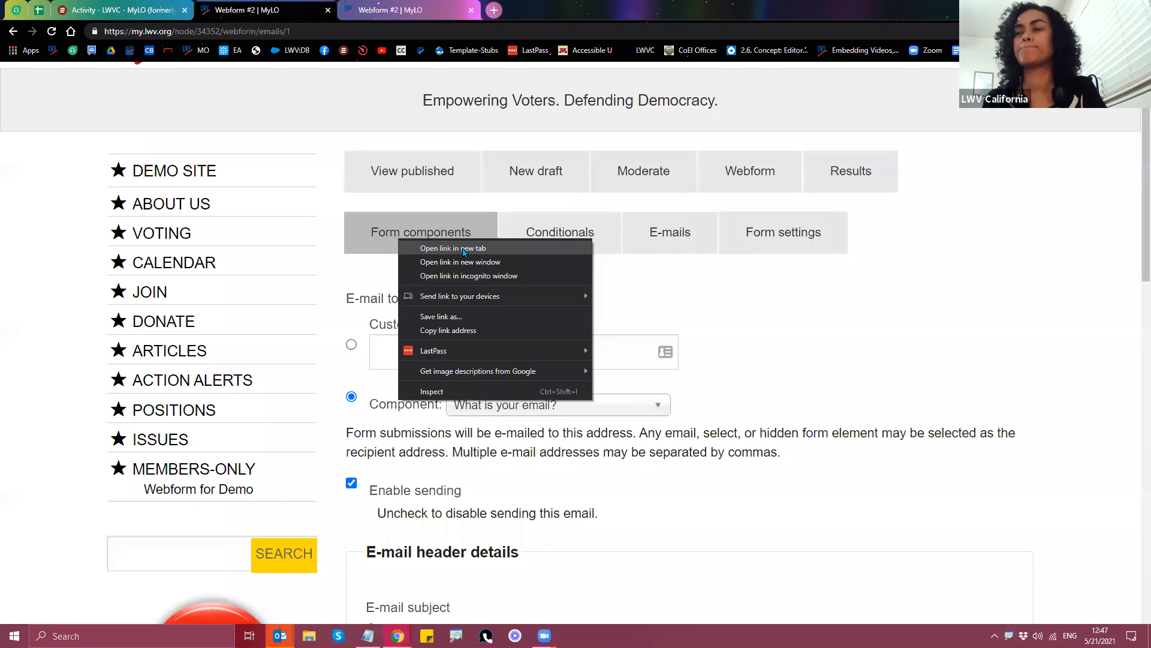
pyautogui.click(789, 412)
pyautogui.scroll(-5, 780, 420)
pyautogui.scroll(-10, 777, 423)
pyautogui.click(449, 585)
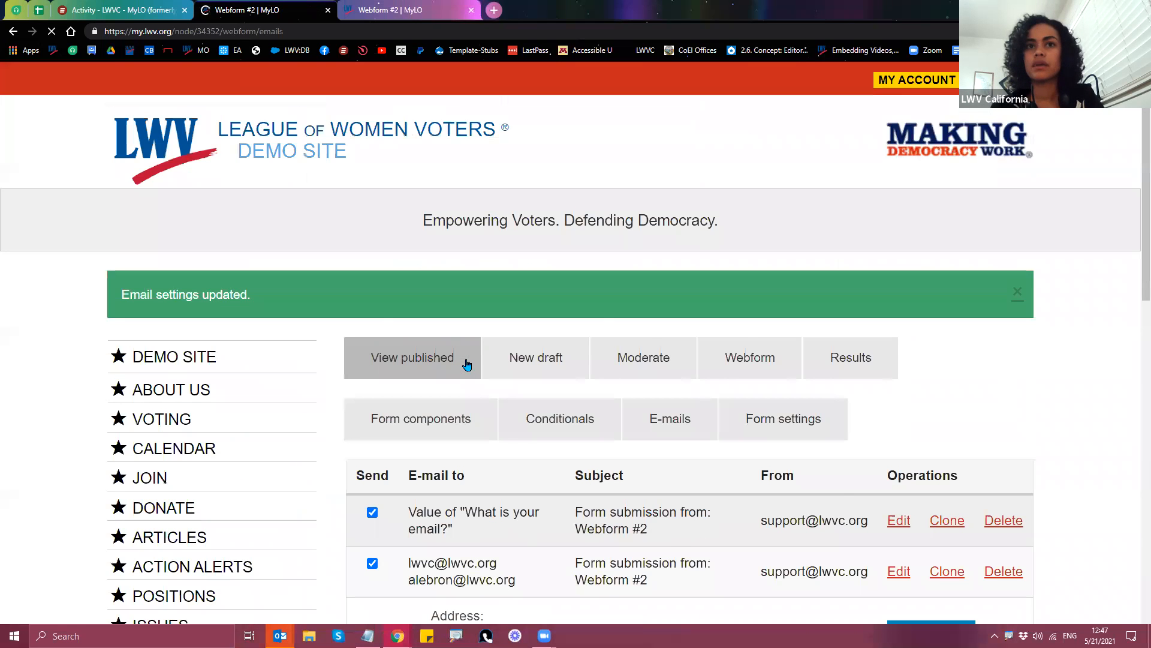
pyautogui.scroll(-2, 474, 372)
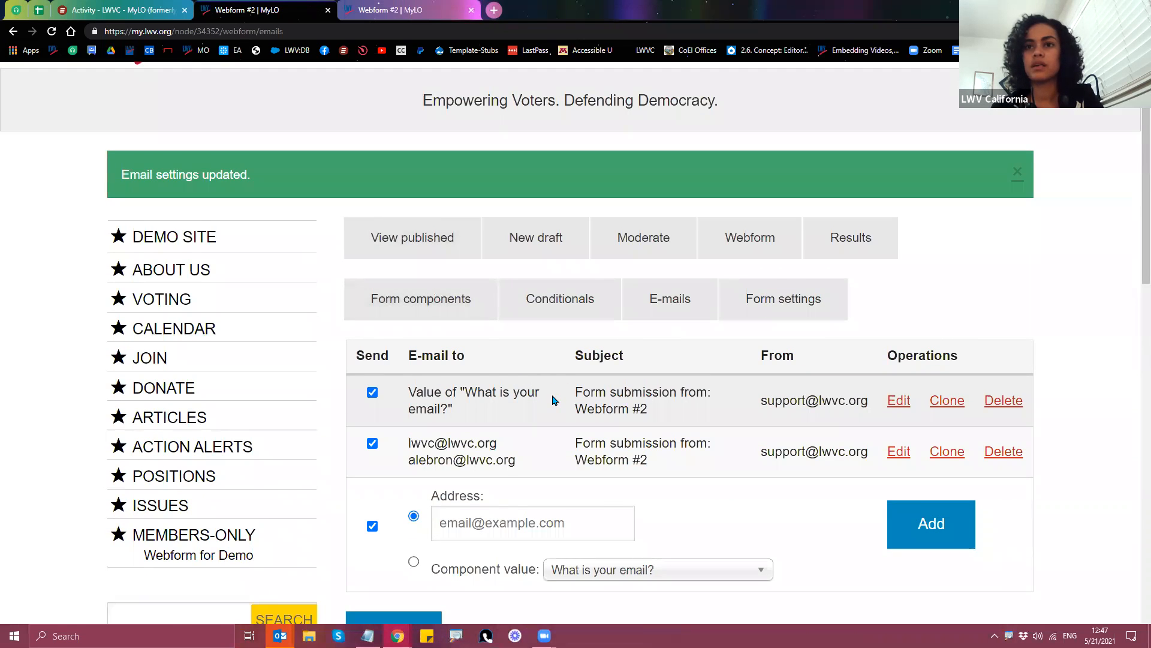
pyautogui.scroll(-1, 553, 400)
pyautogui.moveTo(412, 334); pyautogui.dragTo(495, 378)
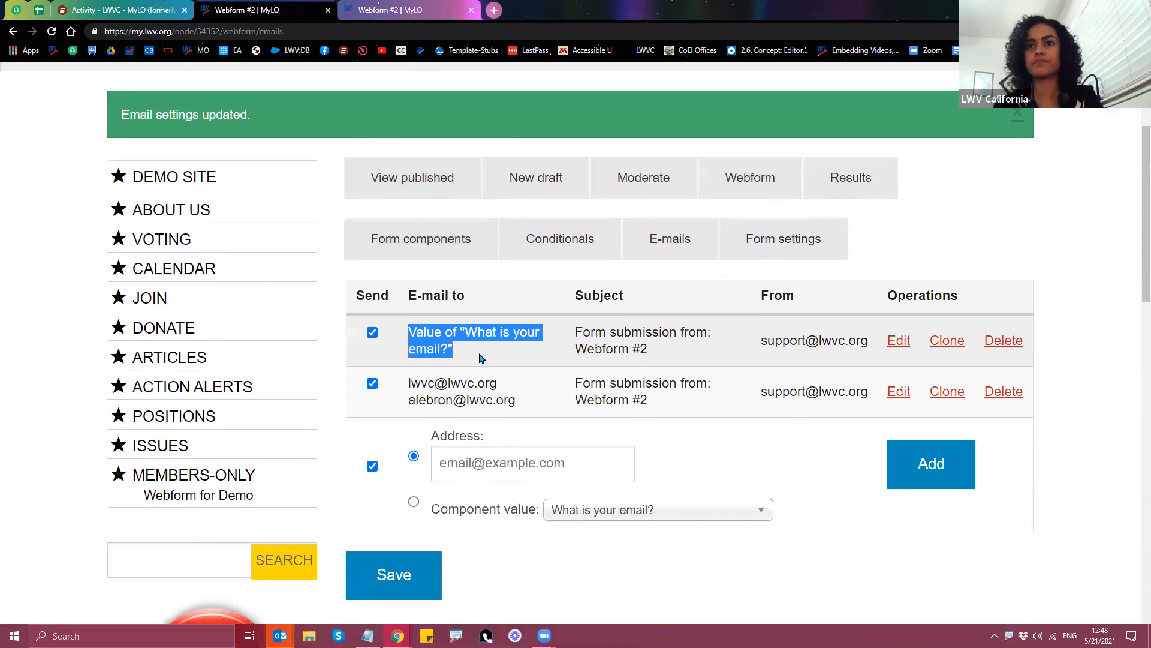
# Step: On the published form, enter a test name and choose Green as the first answer
pyautogui.click(405, 186)
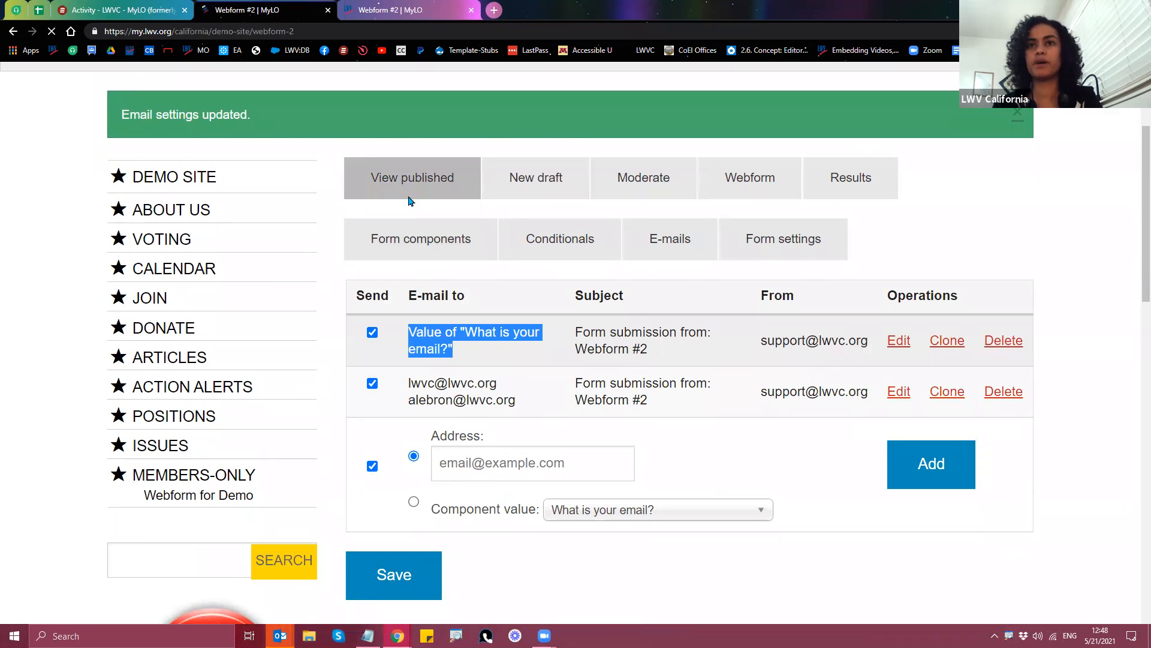
pyautogui.scroll(-9, 424, 228)
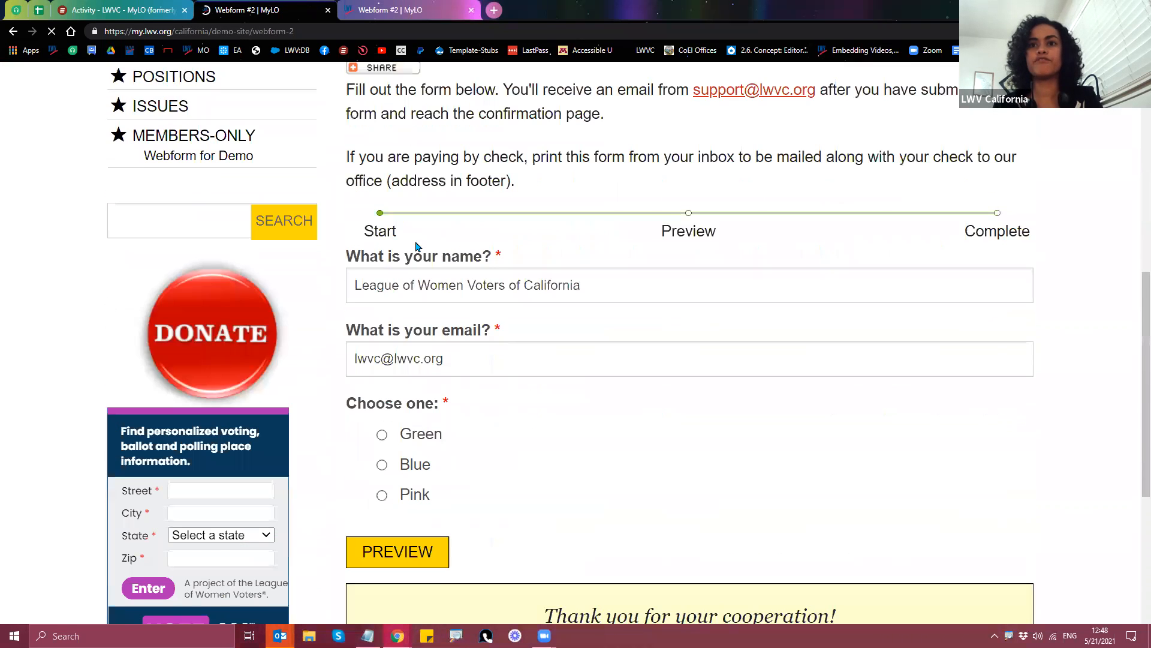
pyautogui.tripleClick(596, 275)
pyautogui.write('Amaris')
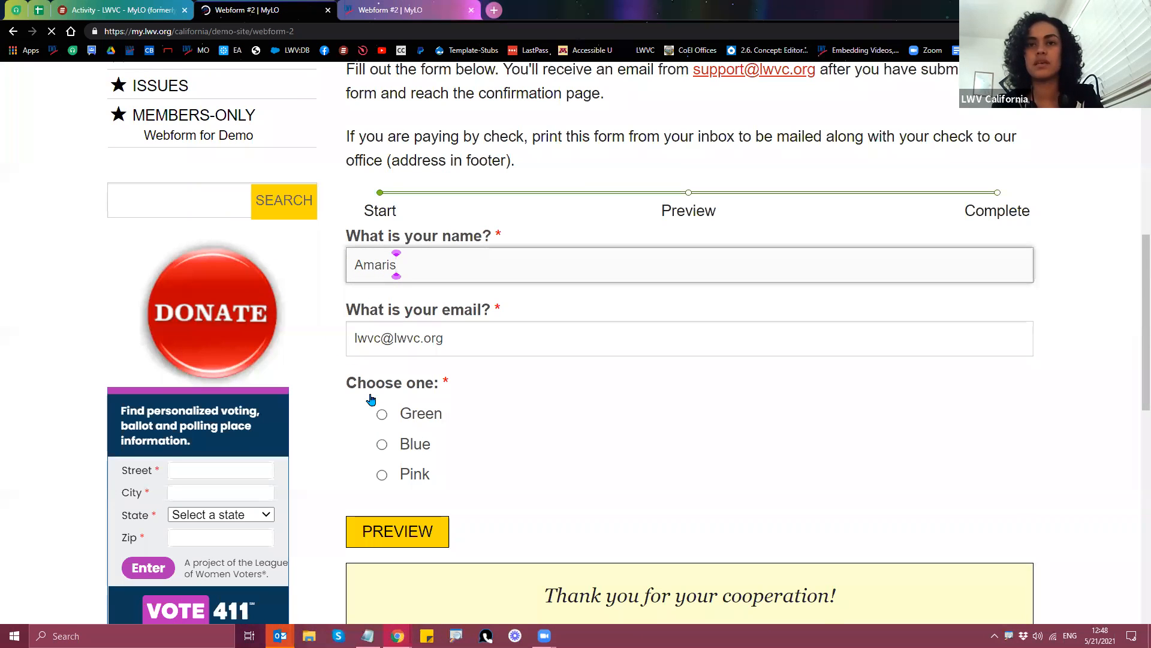
pyautogui.scroll(-1, 373, 368)
pyautogui.click(381, 353)
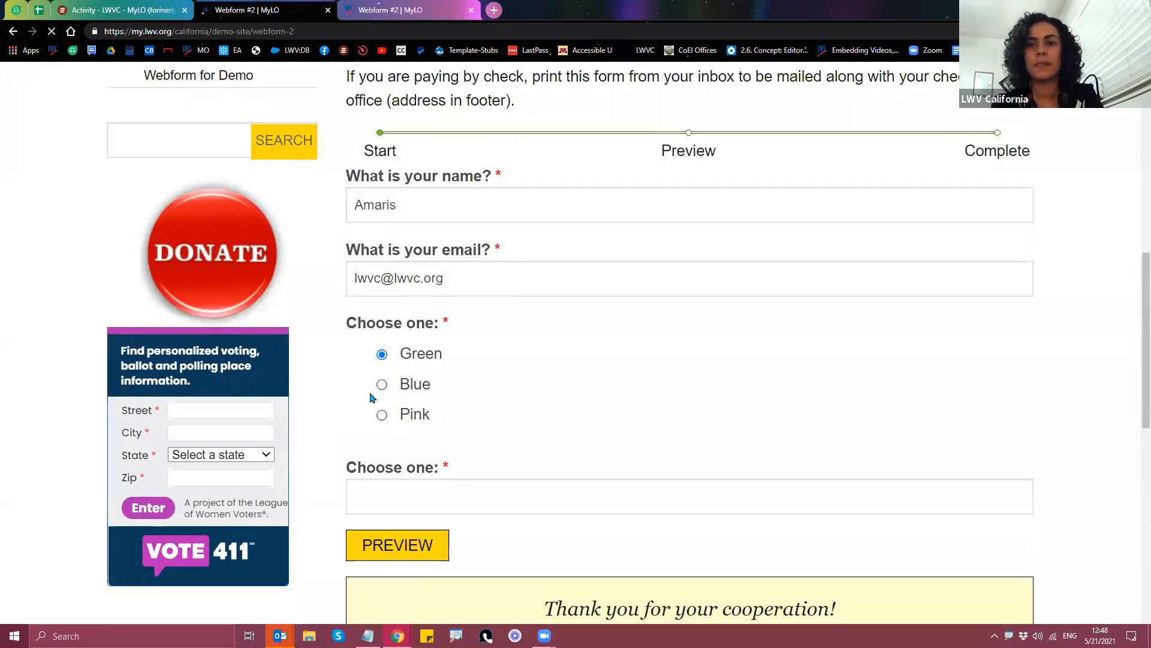
# Step: Type None in the second Choose one field, preview, and submit the entry
pyautogui.scroll(-1, 378, 408)
pyautogui.click(388, 436)
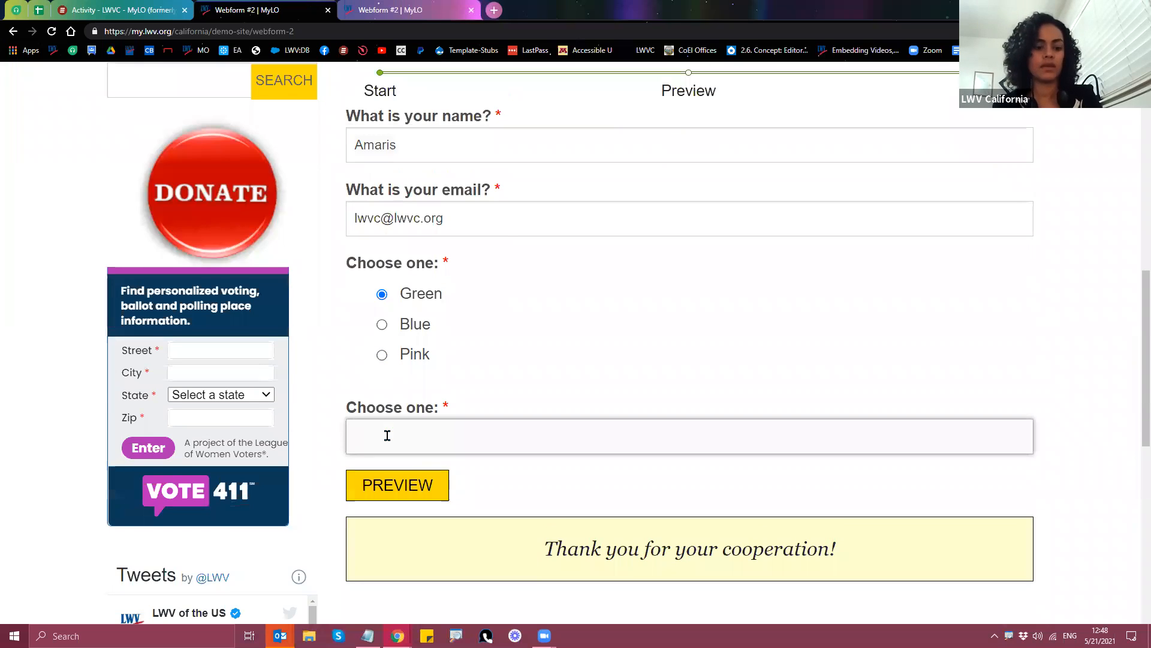
pyautogui.write('None')
pyautogui.click(413, 485)
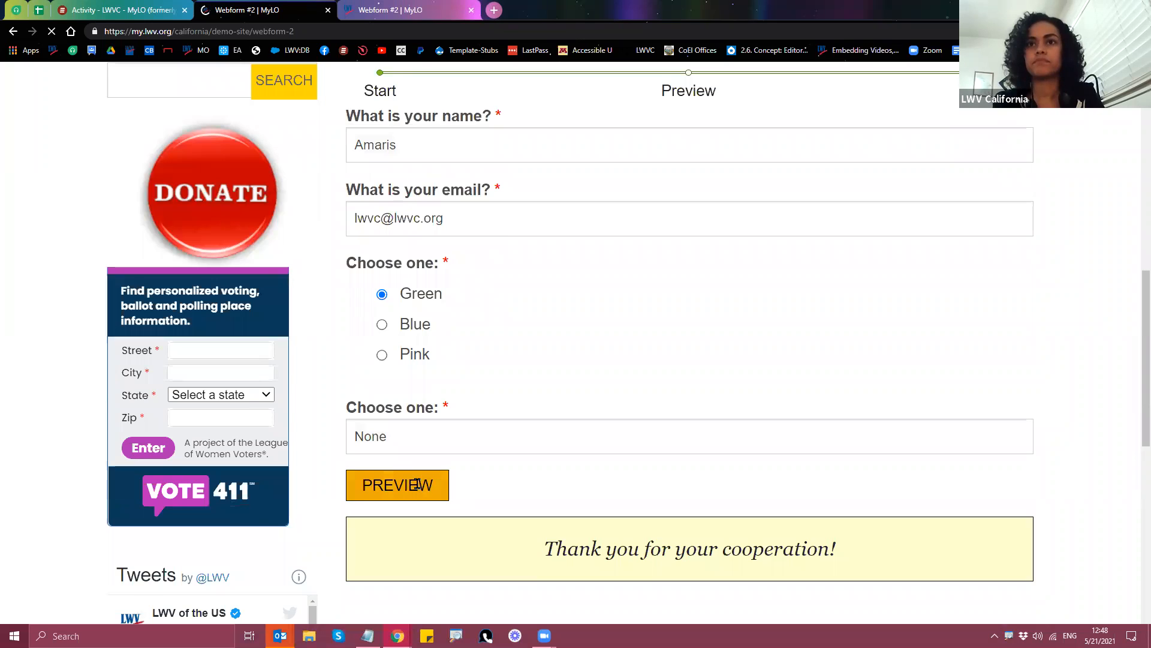
pyautogui.scroll(-10, 624, 498)
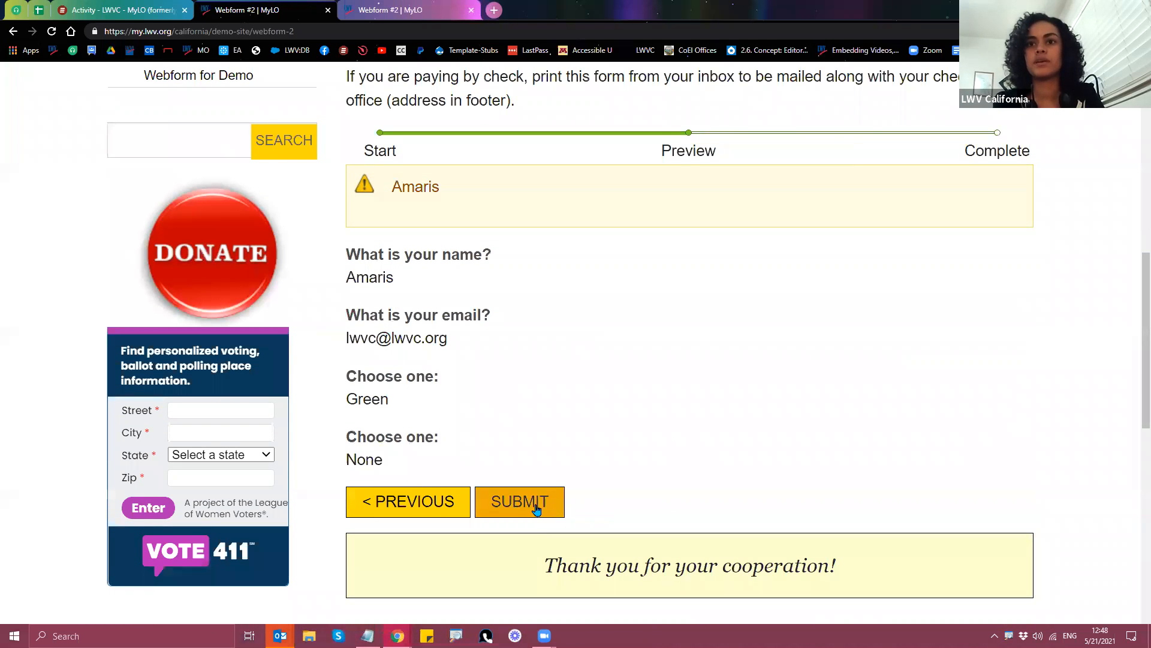
pyautogui.click(532, 514)
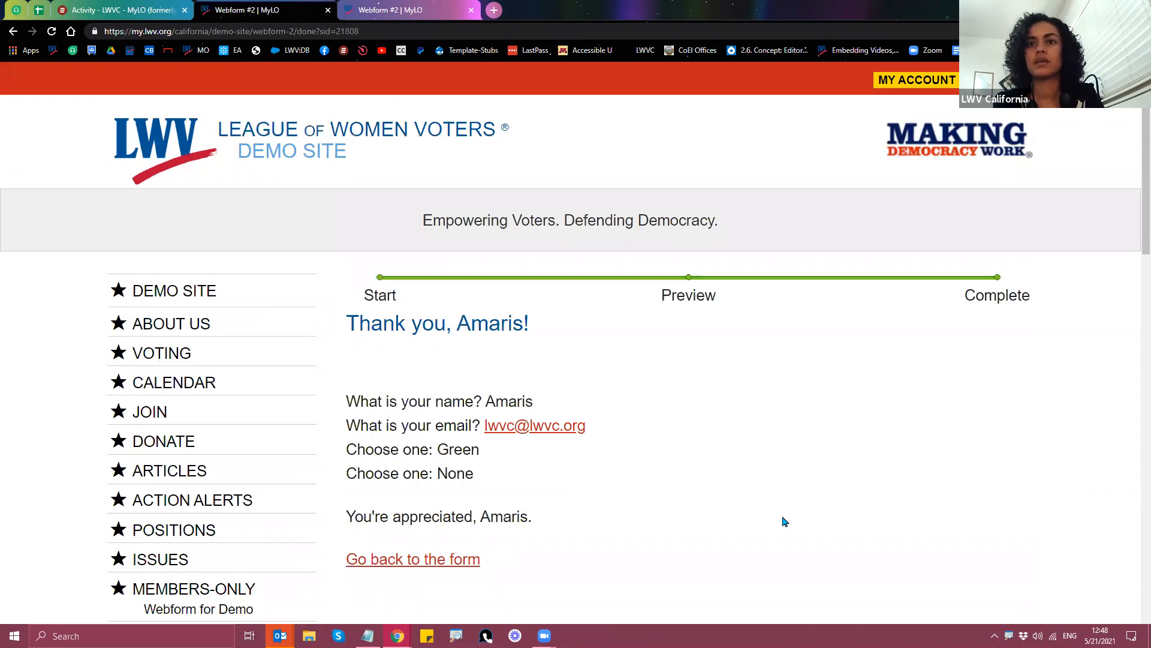
pyautogui.scroll(-2, 798, 513)
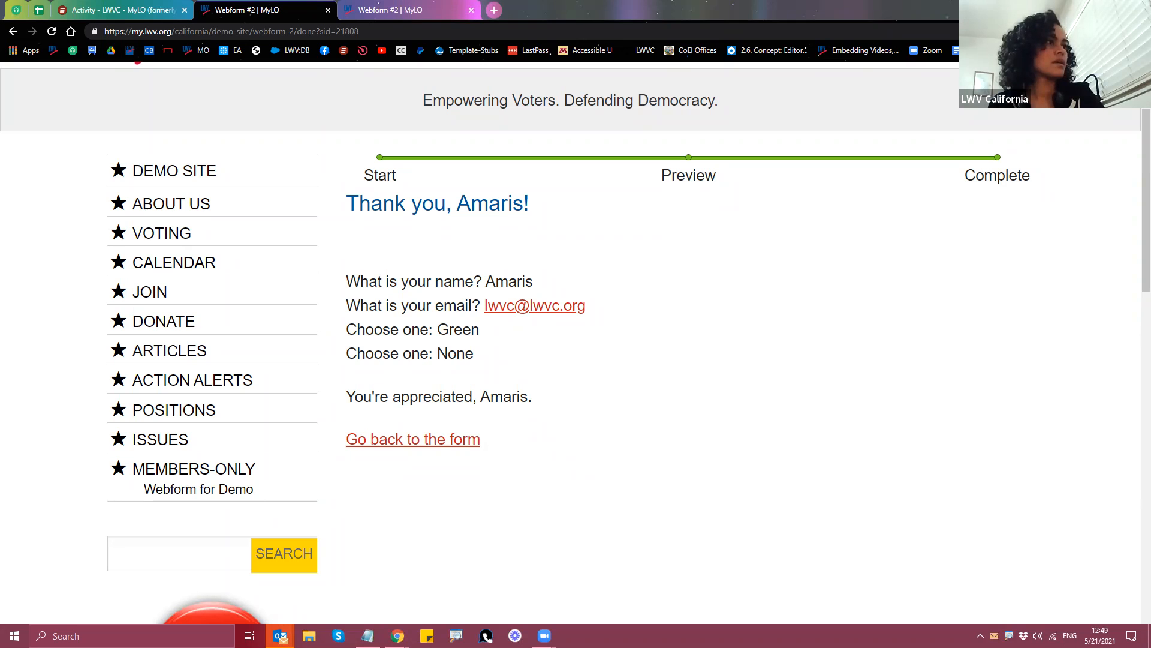
pyautogui.hotkey('alt', 'Tab')
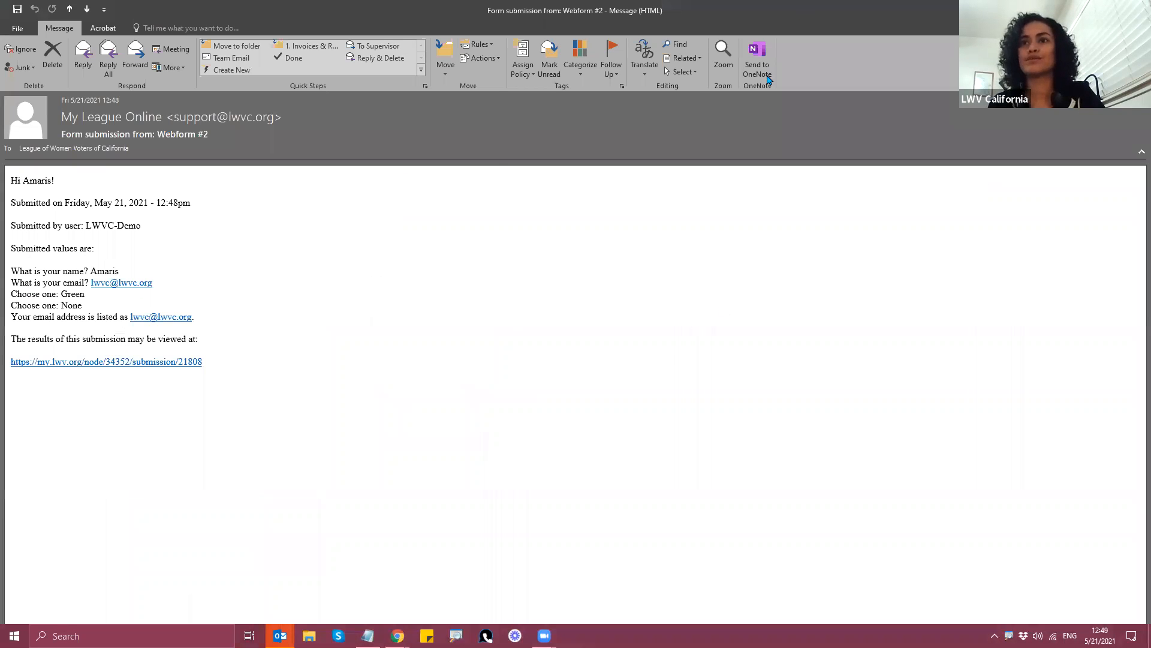
pyautogui.doubleClick(800, 8)
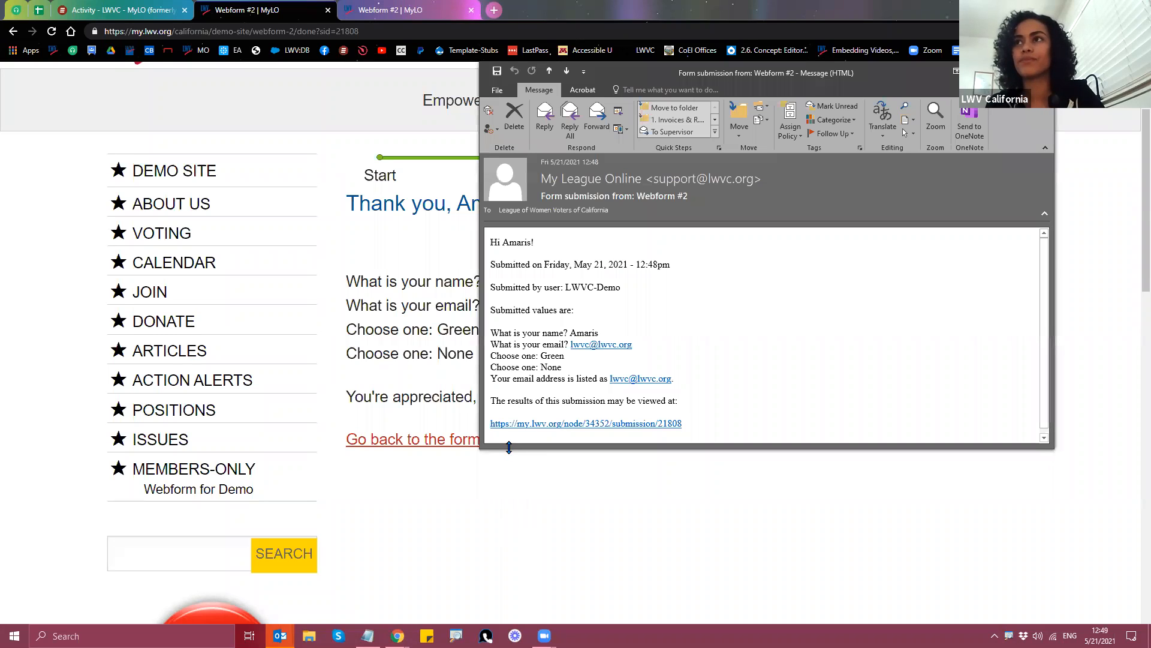
pyautogui.moveTo(509, 447); pyautogui.dragTo(509, 511)
pyautogui.click(935, 117)
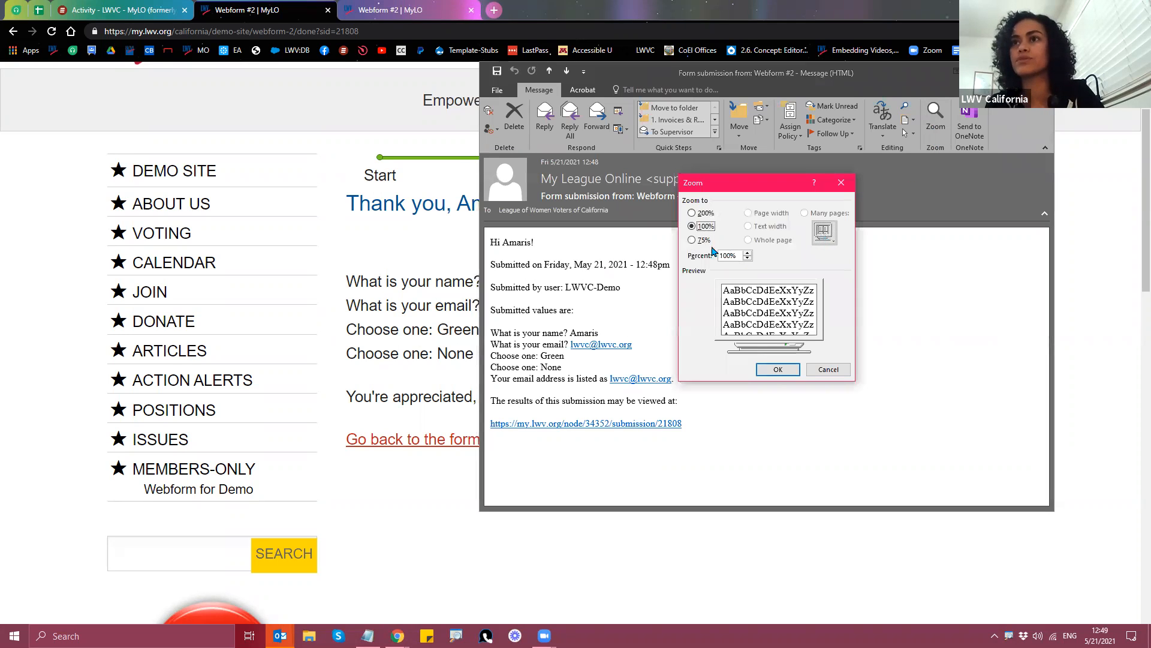
pyautogui.click(694, 213)
pyautogui.click(775, 370)
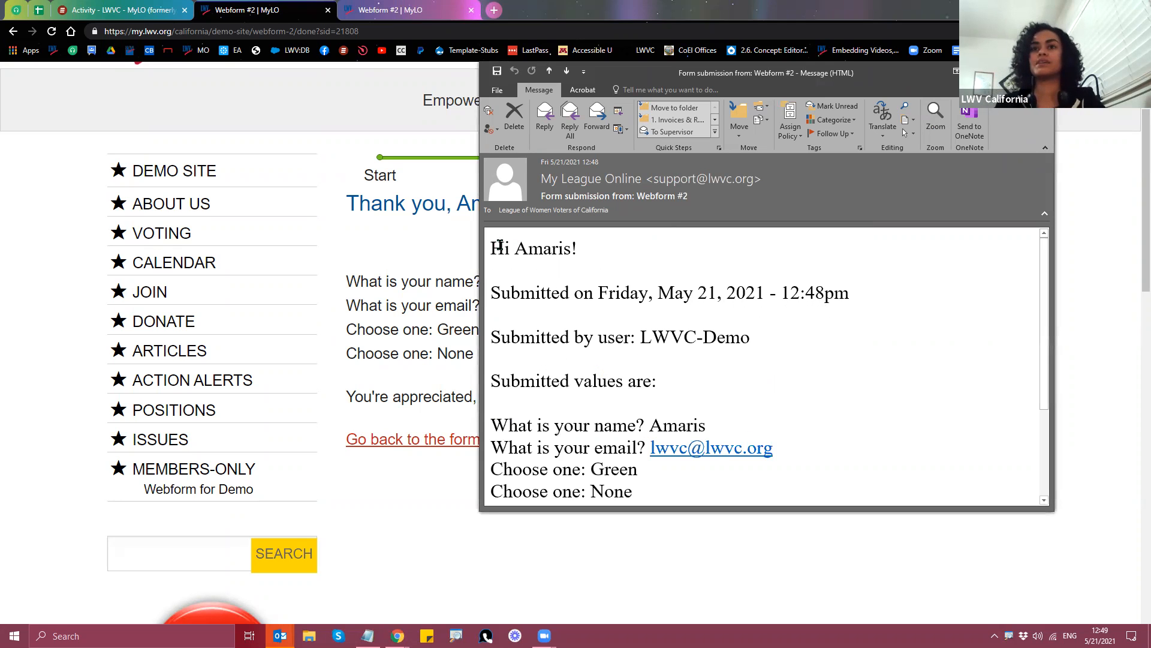
pyautogui.tripleClick(561, 251)
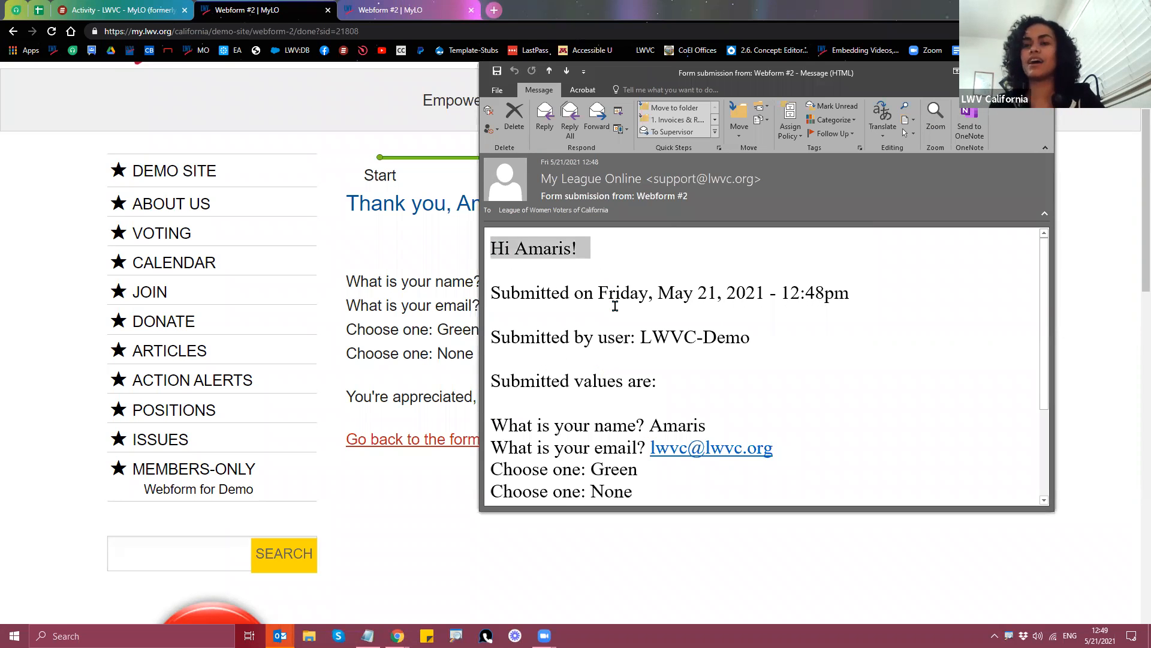
pyautogui.moveTo(491, 290); pyautogui.dragTo(783, 294)
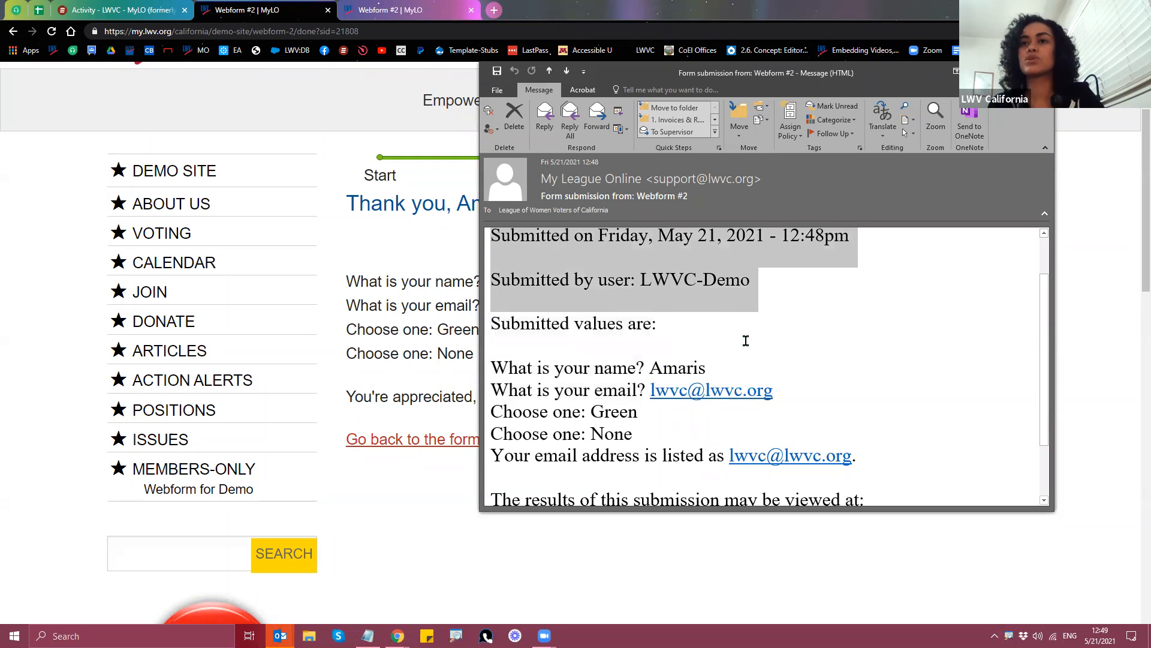
pyautogui.scroll(1, 589, 322)
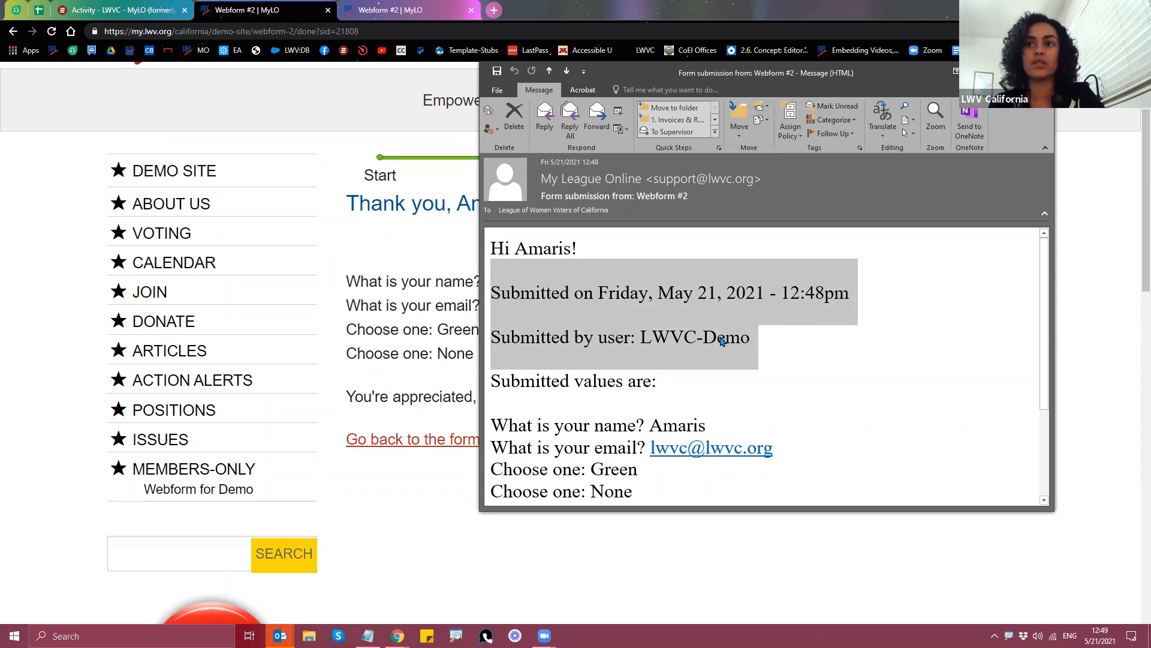
pyautogui.click(683, 389)
pyautogui.scroll(-2, 664, 388)
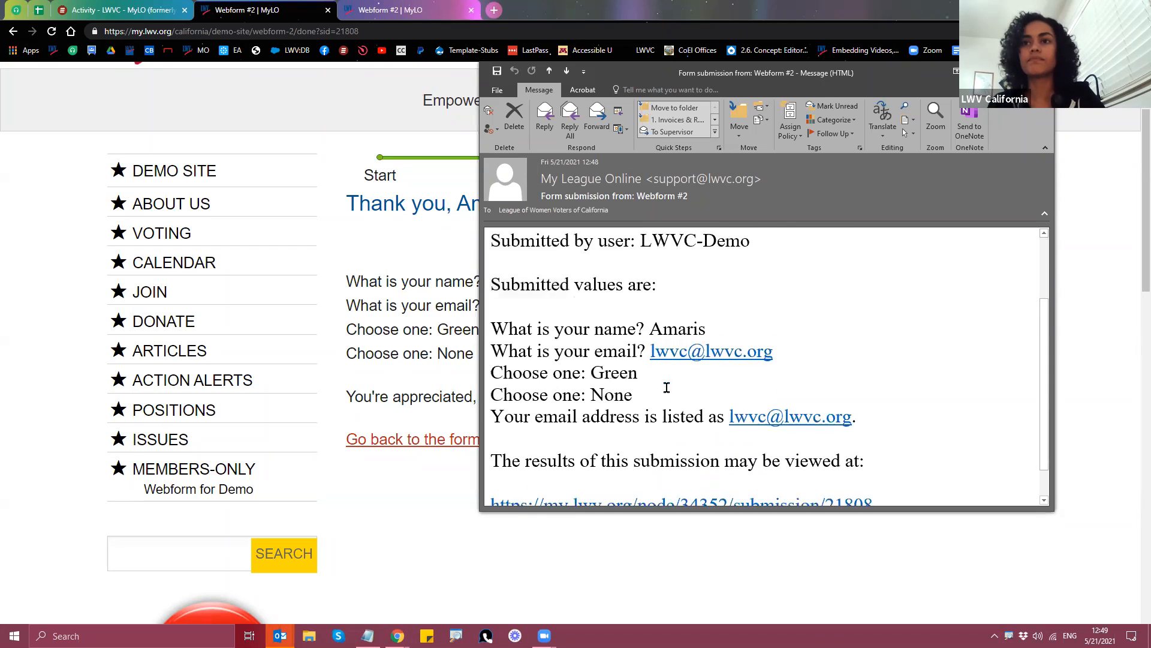
pyautogui.moveTo(493, 311); pyautogui.dragTo(663, 370)
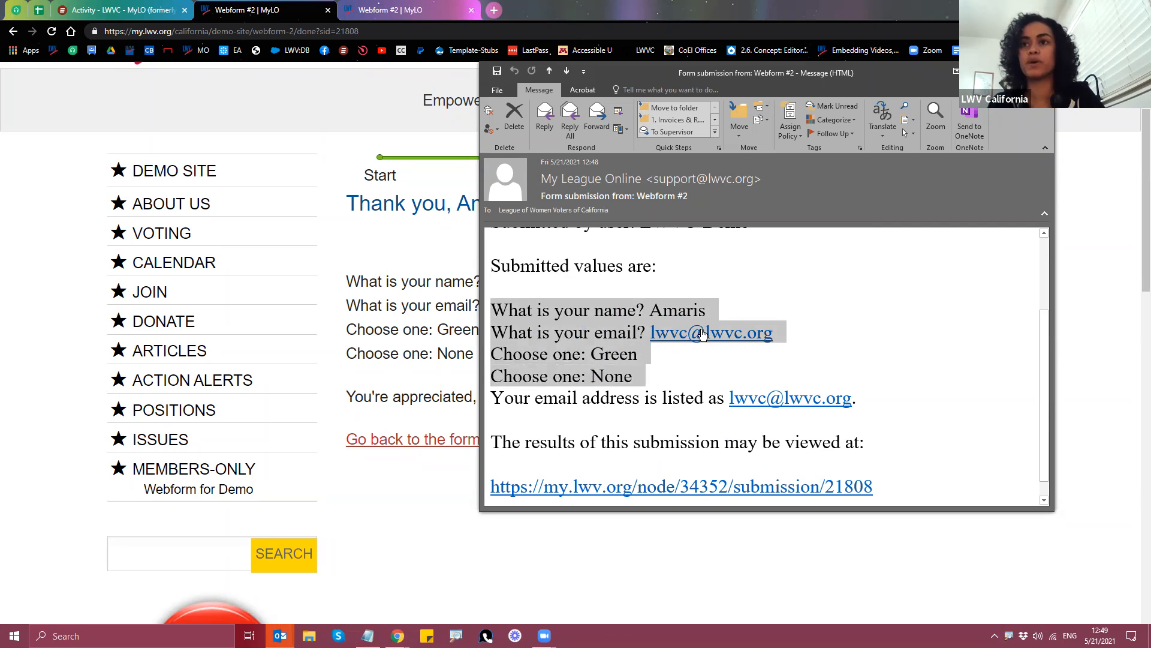
pyautogui.moveTo(492, 399); pyautogui.dragTo(864, 399)
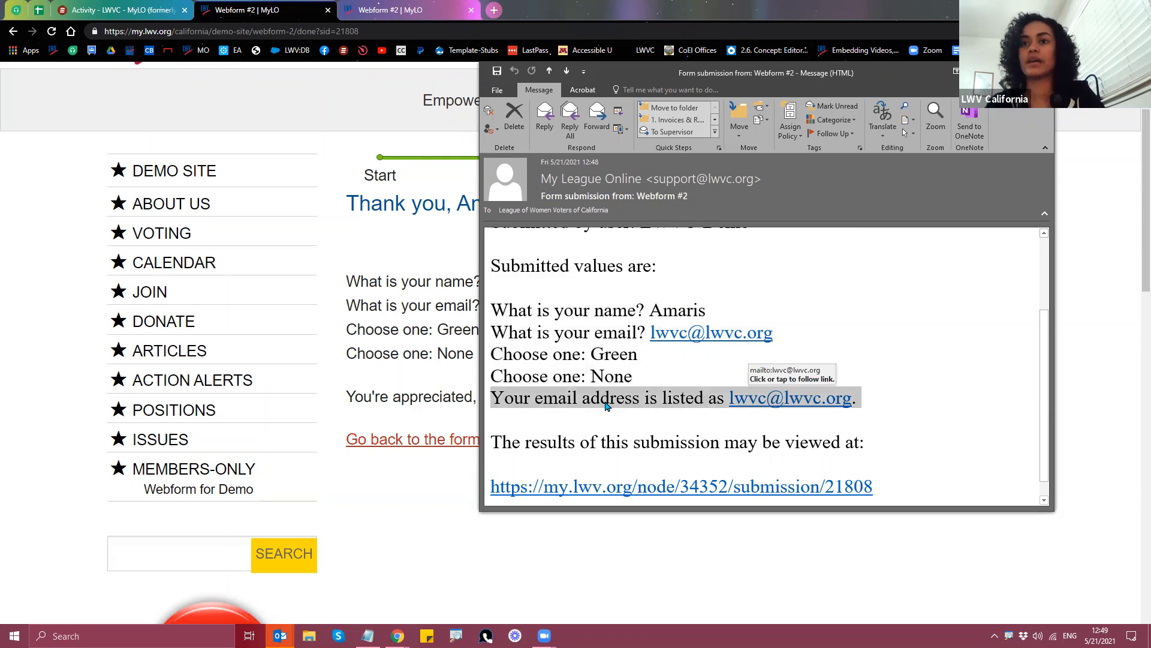
pyautogui.scroll(-1, 613, 401)
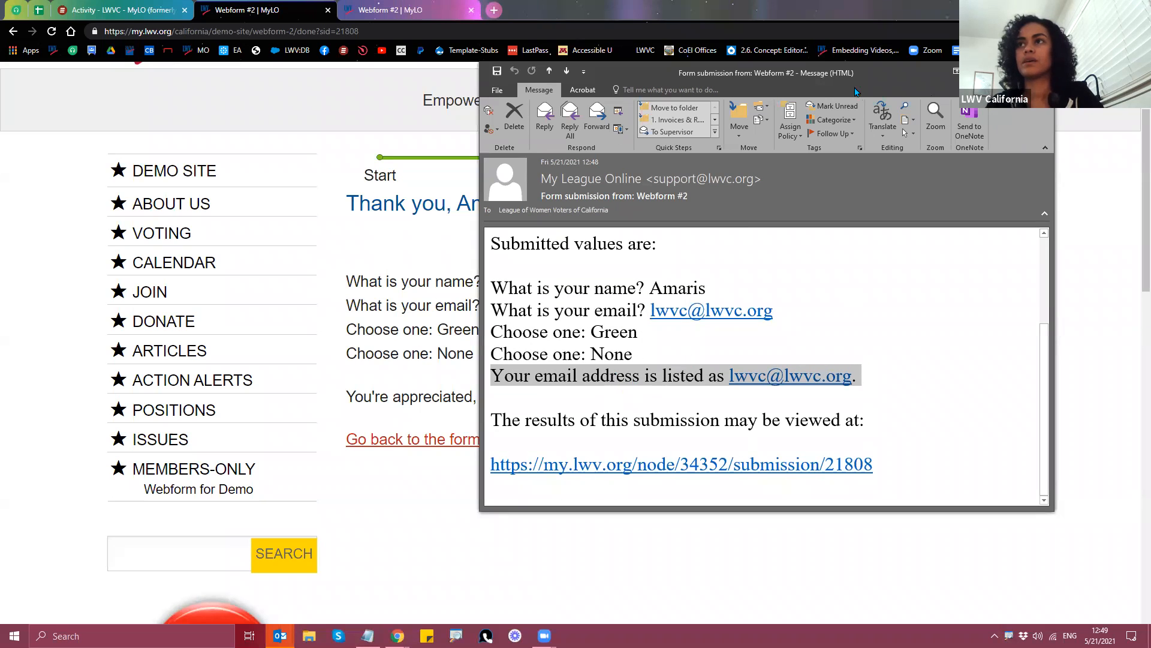
pyautogui.moveTo(861, 78); pyautogui.dragTo(759, 138)
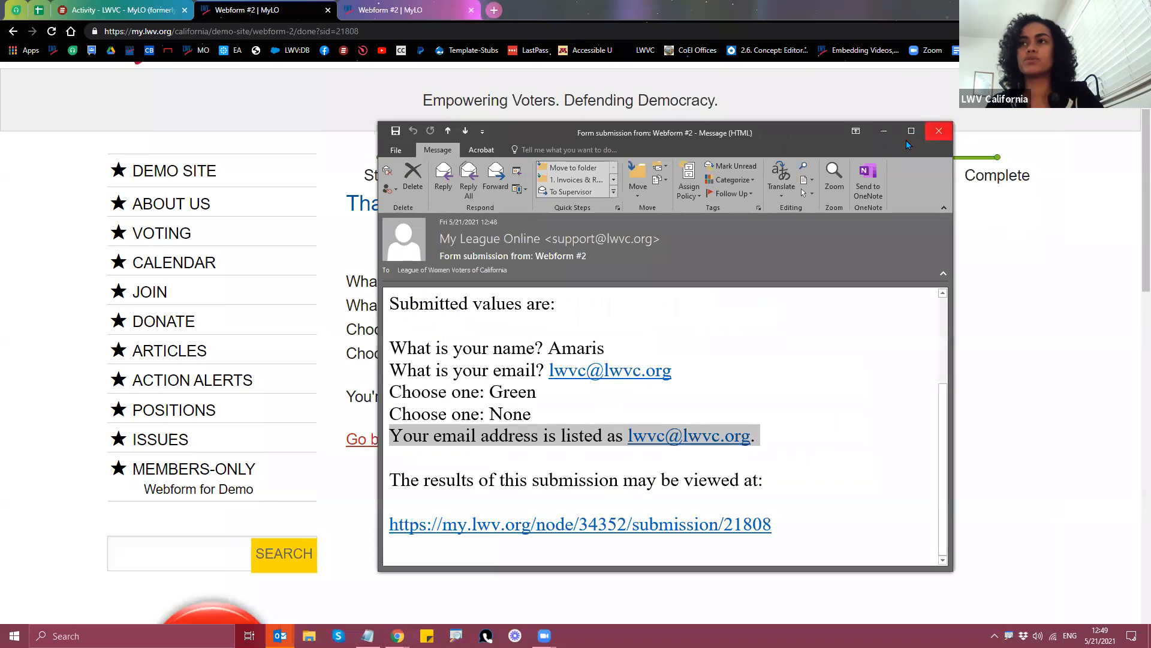
pyautogui.click(939, 131)
# Step: Reopen the submitter e-mail and add a <br> line after [submission:values]
pyautogui.click(373, 17)
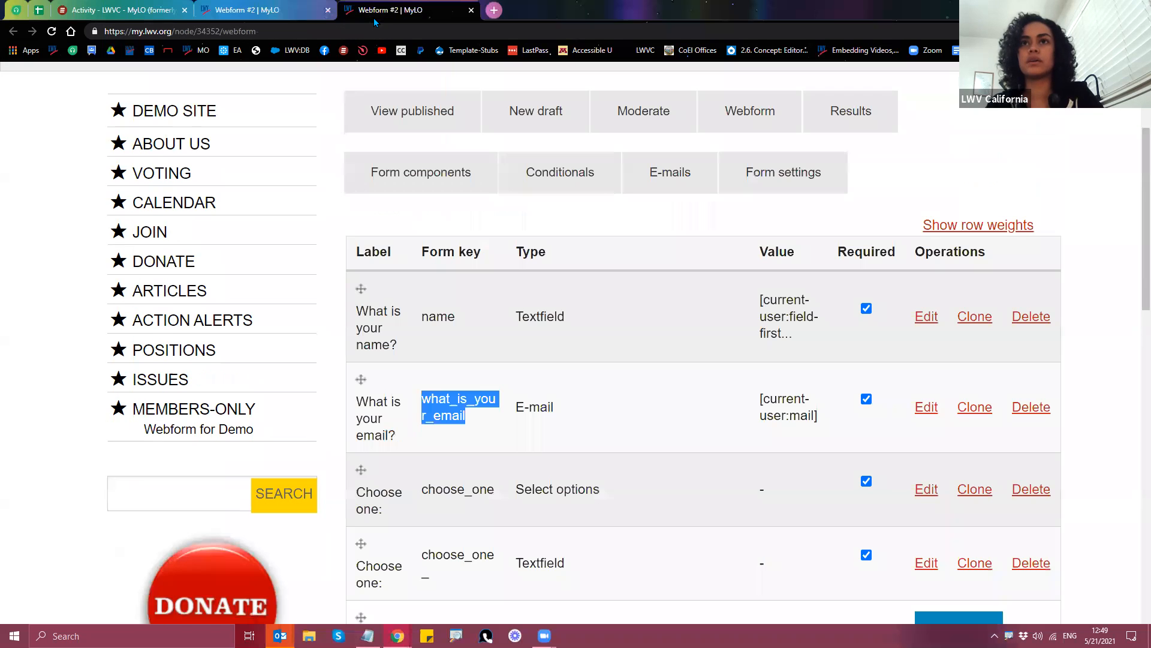
pyautogui.click(639, 175)
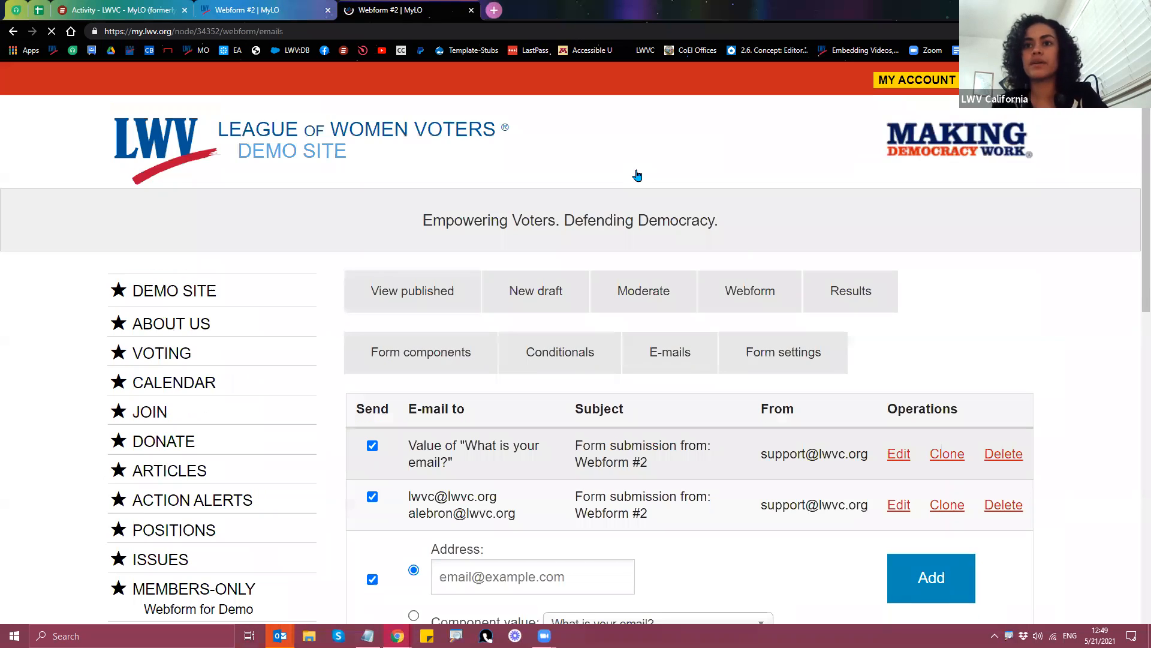
pyautogui.click(899, 457)
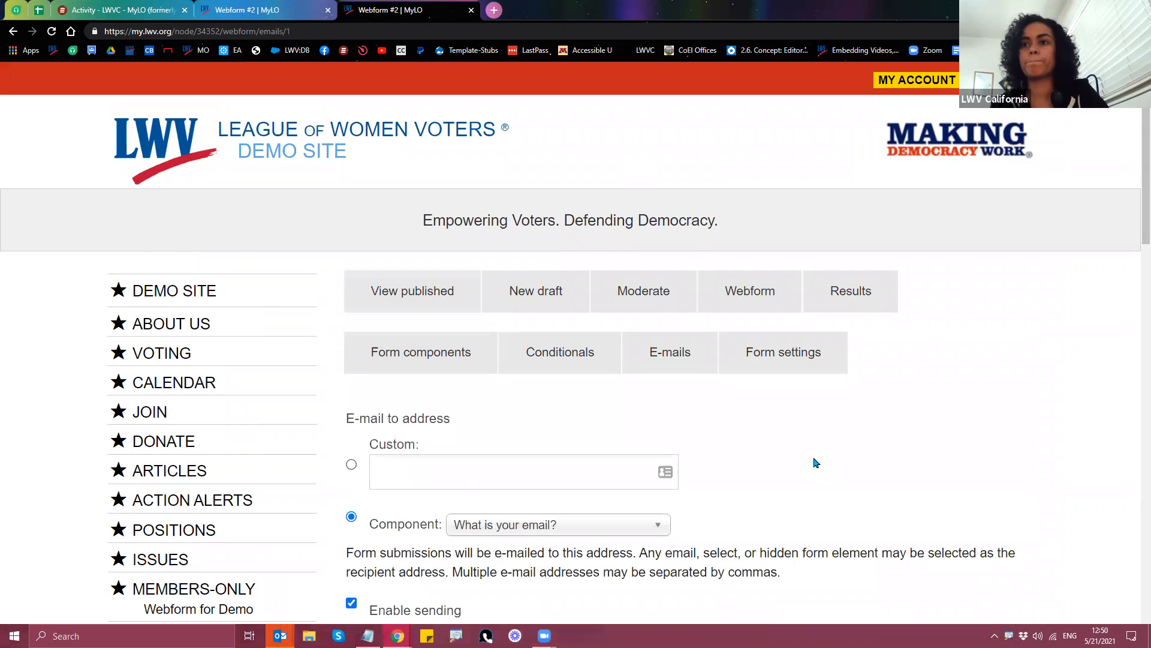
pyautogui.scroll(-10, 813, 463)
pyautogui.scroll(-6, 792, 471)
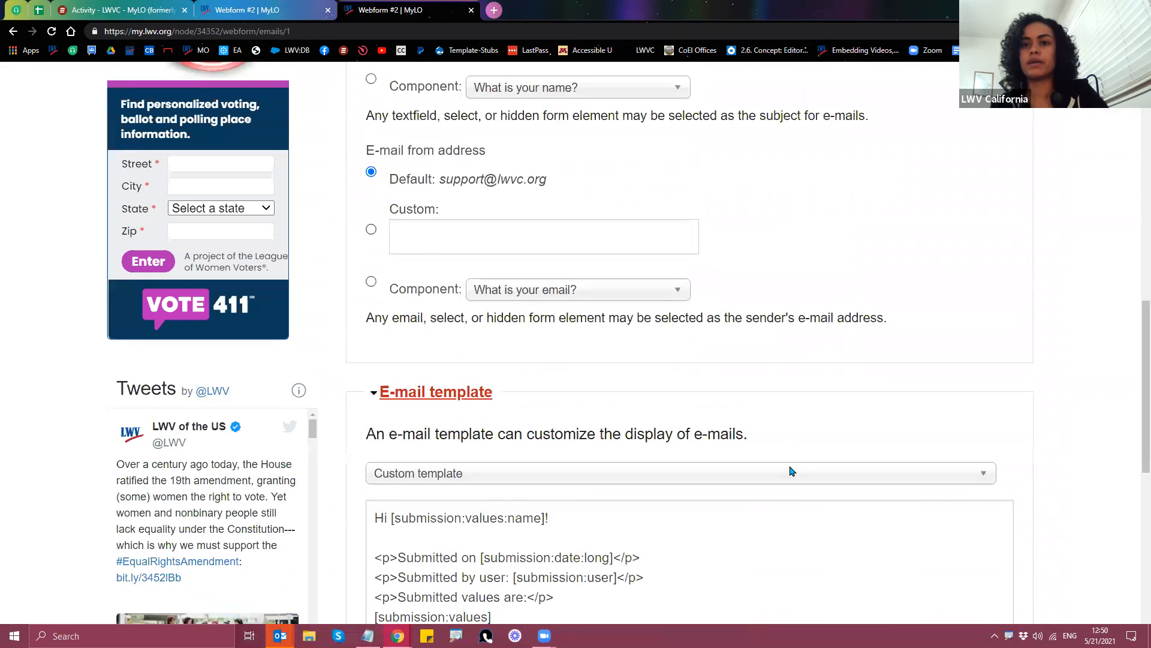
pyautogui.click(374, 464)
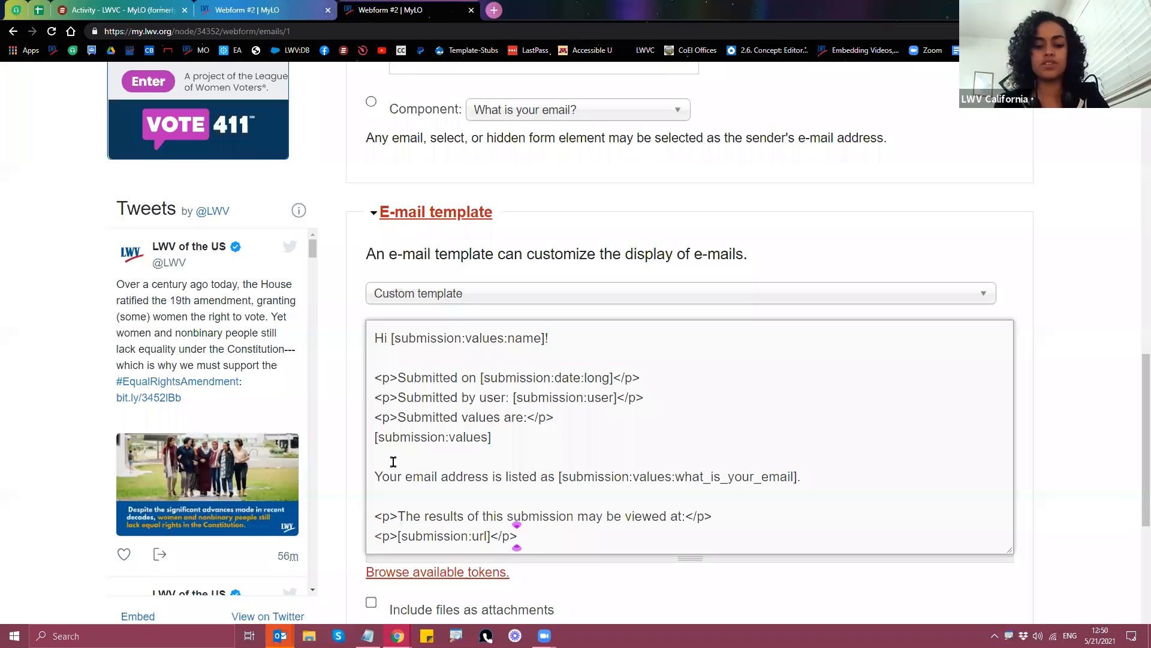
pyautogui.write('br>')
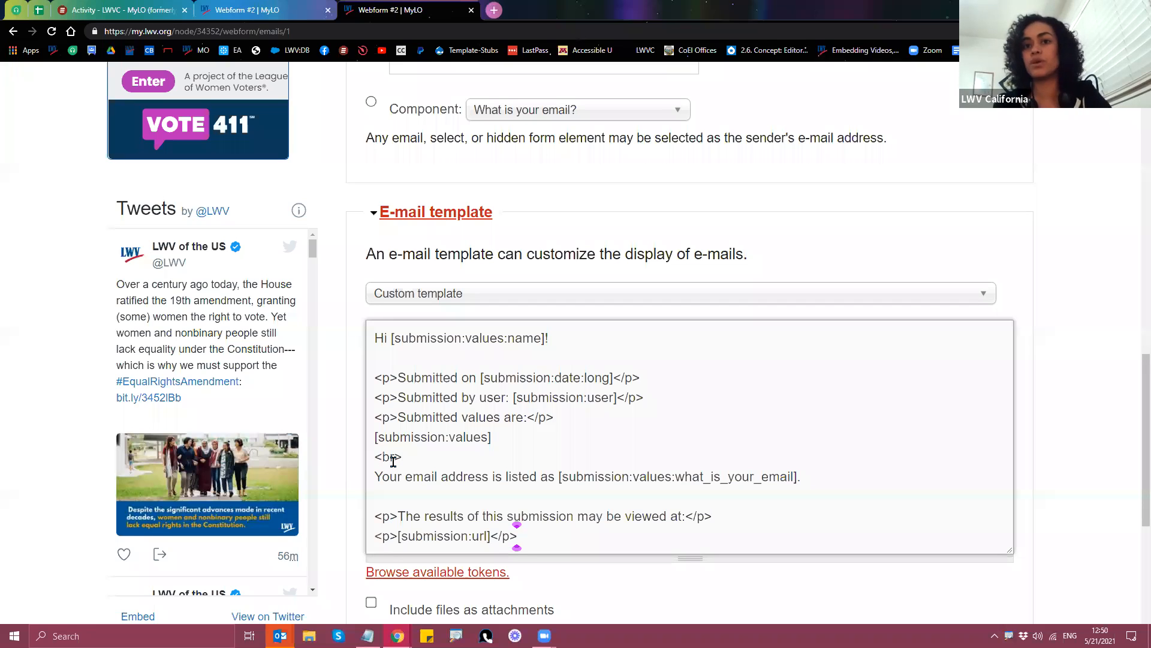
pyautogui.moveTo(368, 457); pyautogui.dragTo(403, 457)
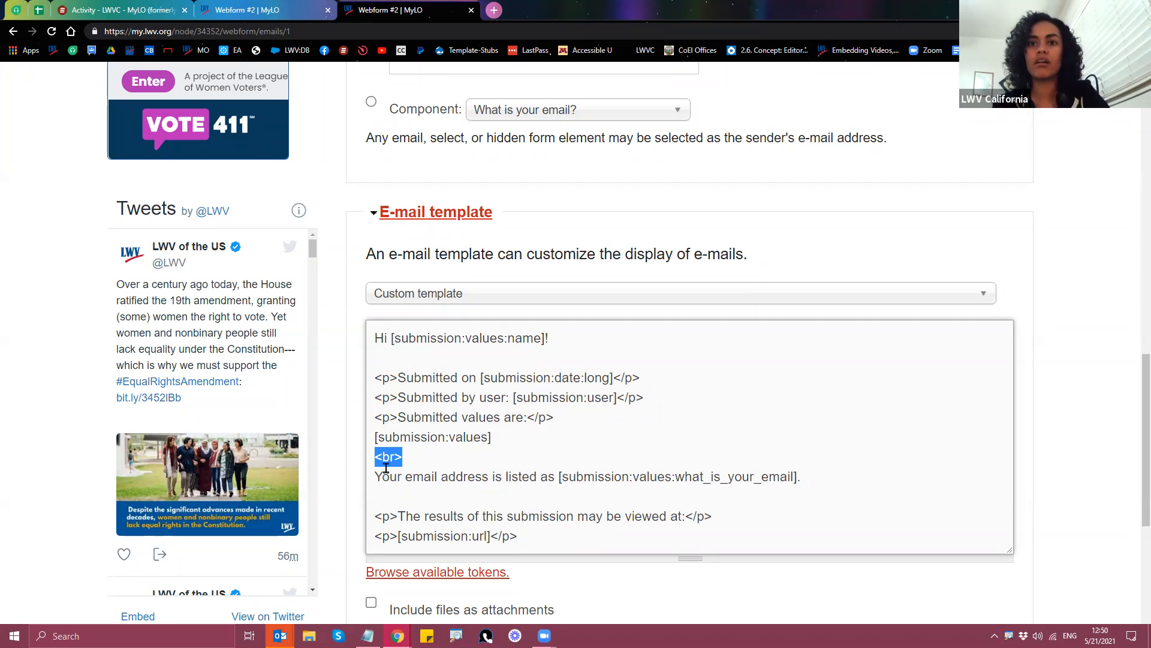
pyautogui.moveTo(371, 379); pyautogui.dragTo(400, 379)
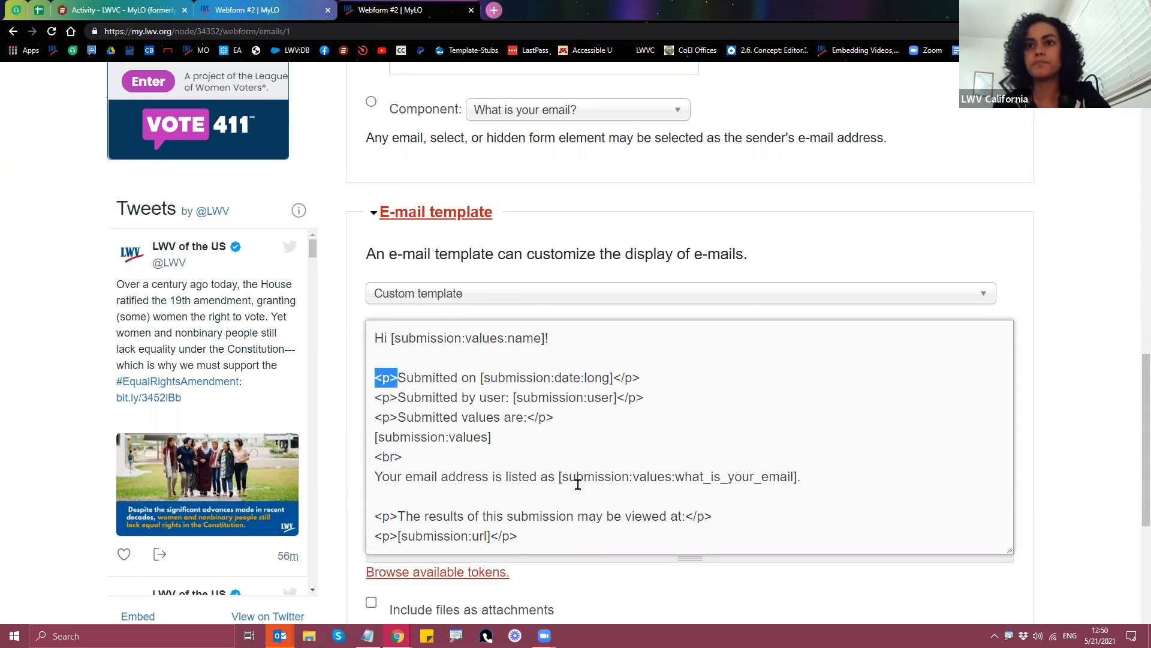
pyautogui.click(529, 453)
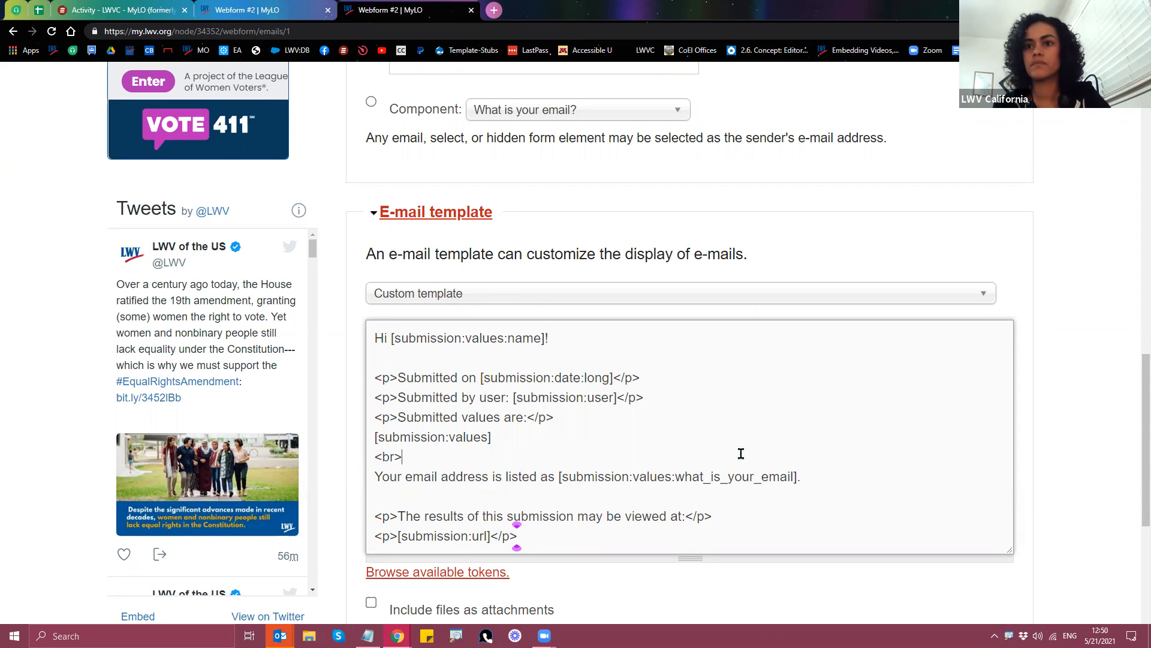
# Step: Expand 'Included e-mail values' to show name, e-mail and both Choose one fields checked
pyautogui.scroll(-2, 1080, 483)
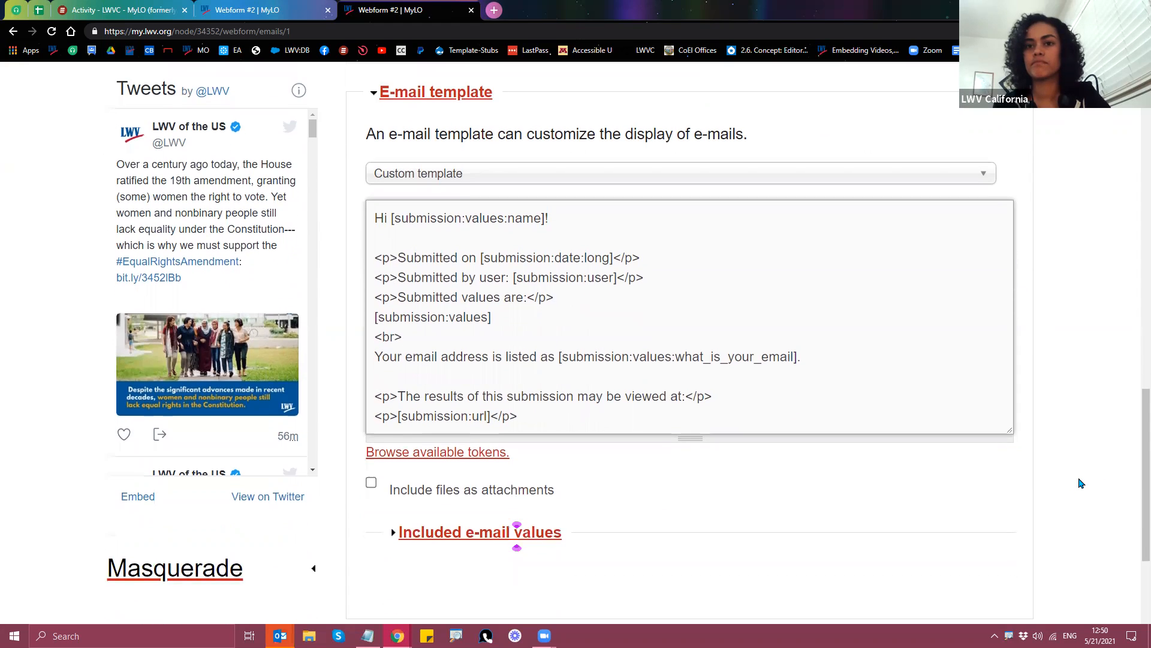
pyautogui.scroll(-2, 1080, 483)
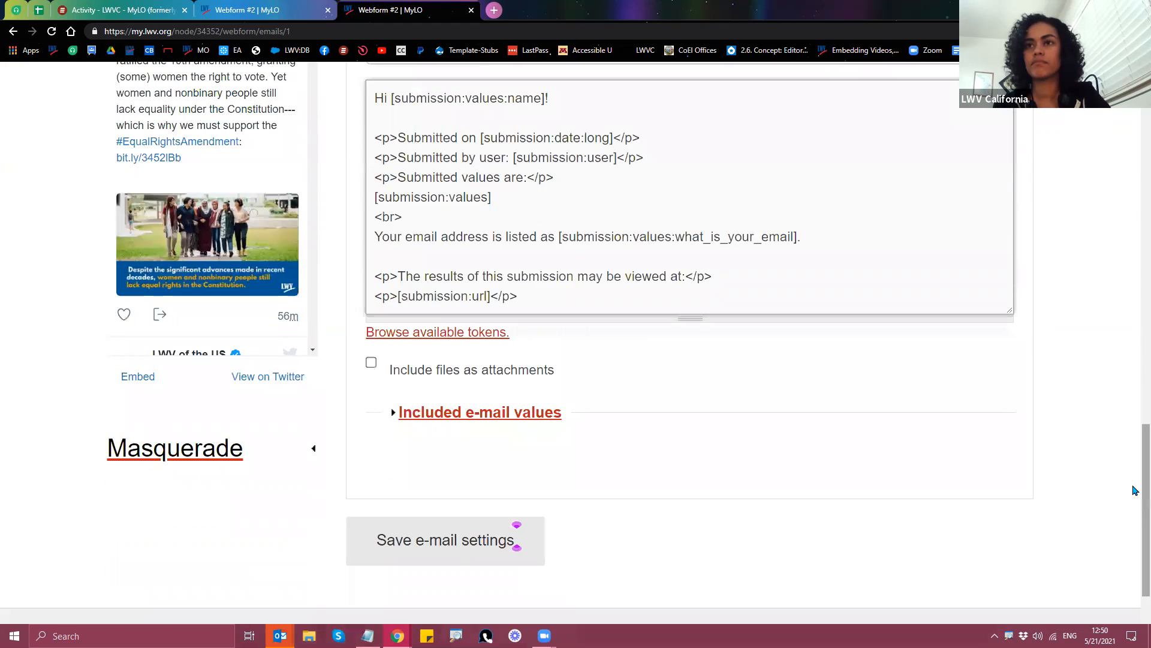
pyautogui.click(462, 412)
pyautogui.scroll(-3, 462, 418)
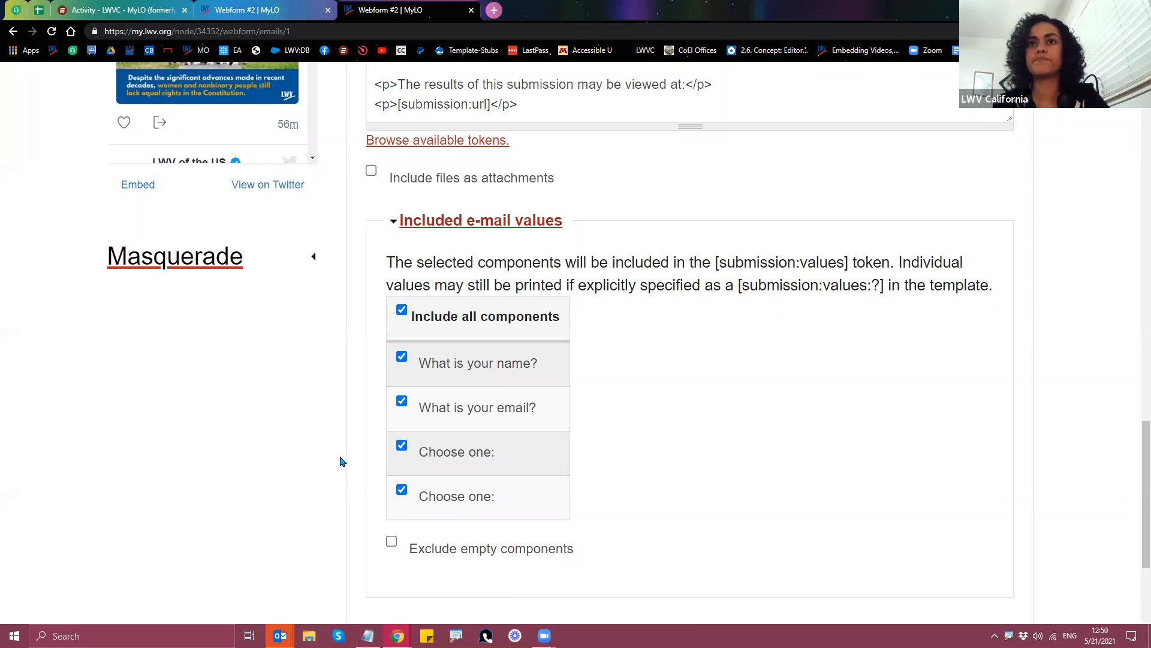
# Step: Select the [submission:values] token, then toggle 'Exclude empty components' on and back off
pyautogui.scroll(3, 337, 475)
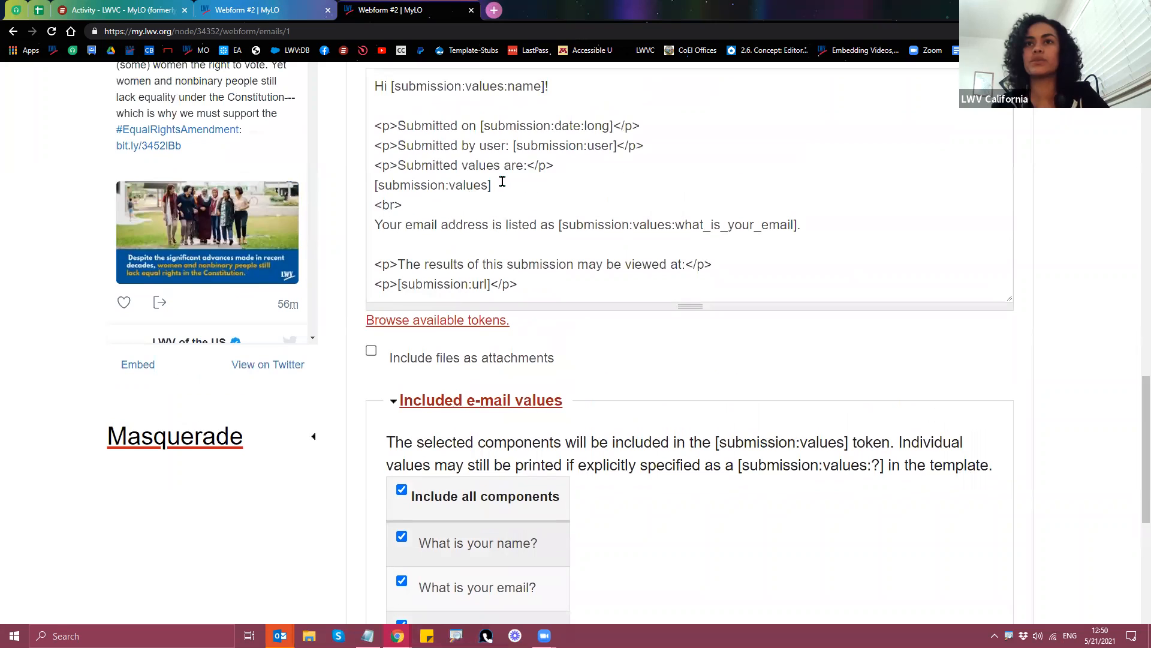
pyautogui.moveTo(501, 183); pyautogui.dragTo(354, 187)
pyautogui.moveTo(502, 185); pyautogui.dragTo(370, 191)
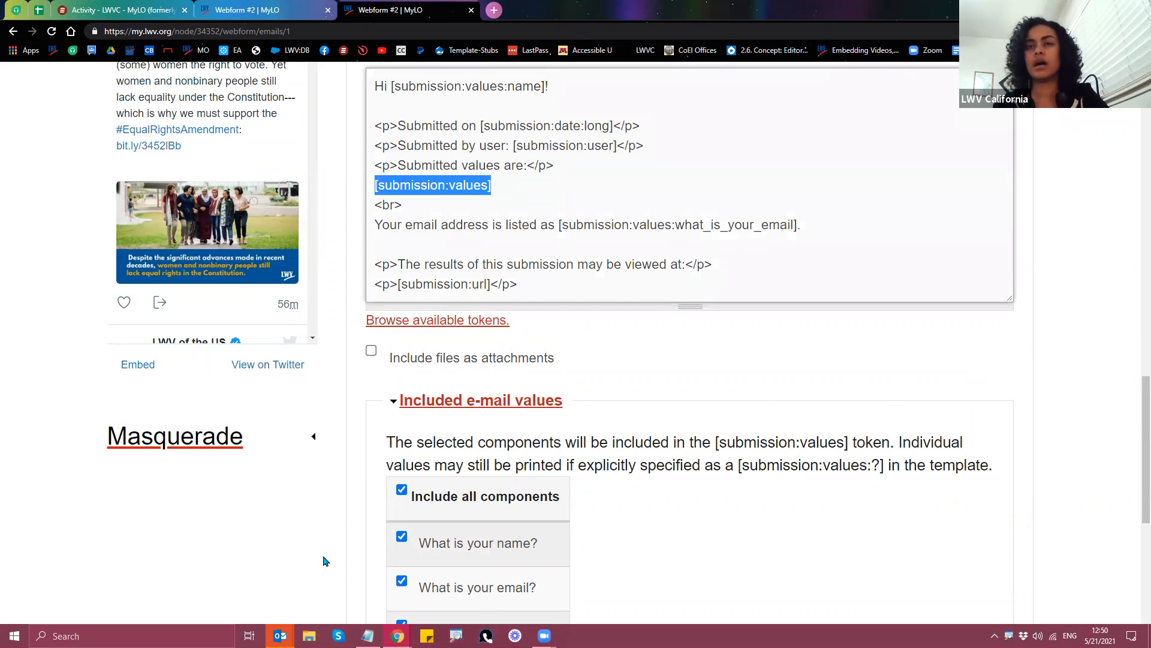
pyautogui.scroll(-1, 324, 561)
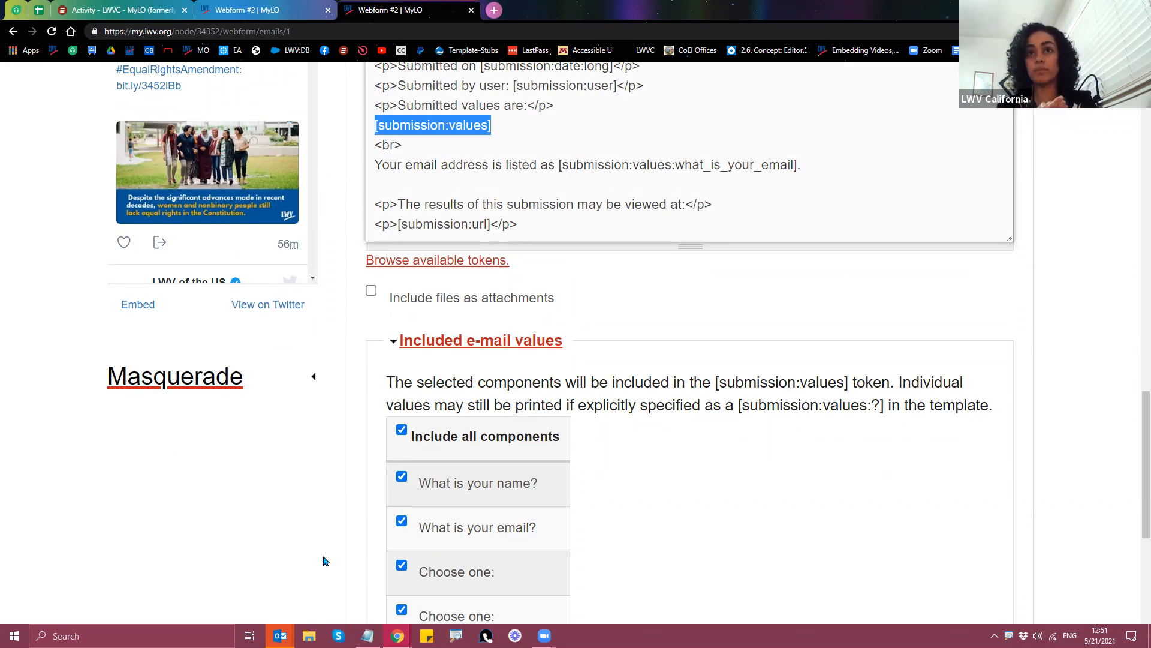
pyautogui.scroll(-1, 324, 561)
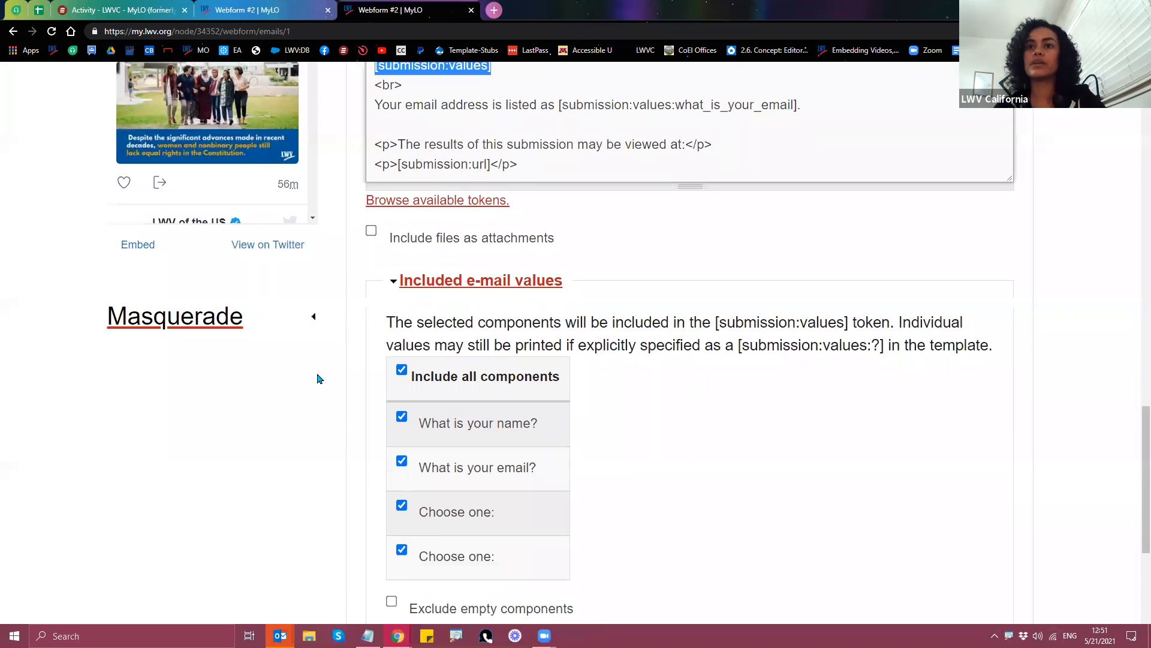
pyautogui.scroll(-1, 314, 406)
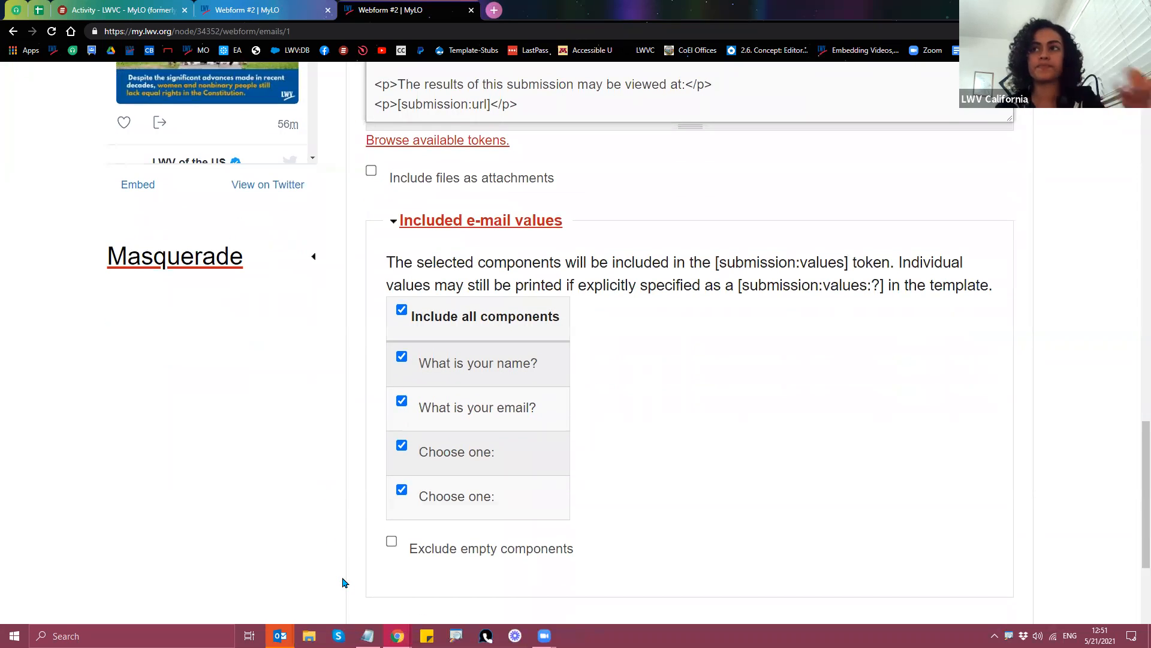
pyautogui.click(393, 544)
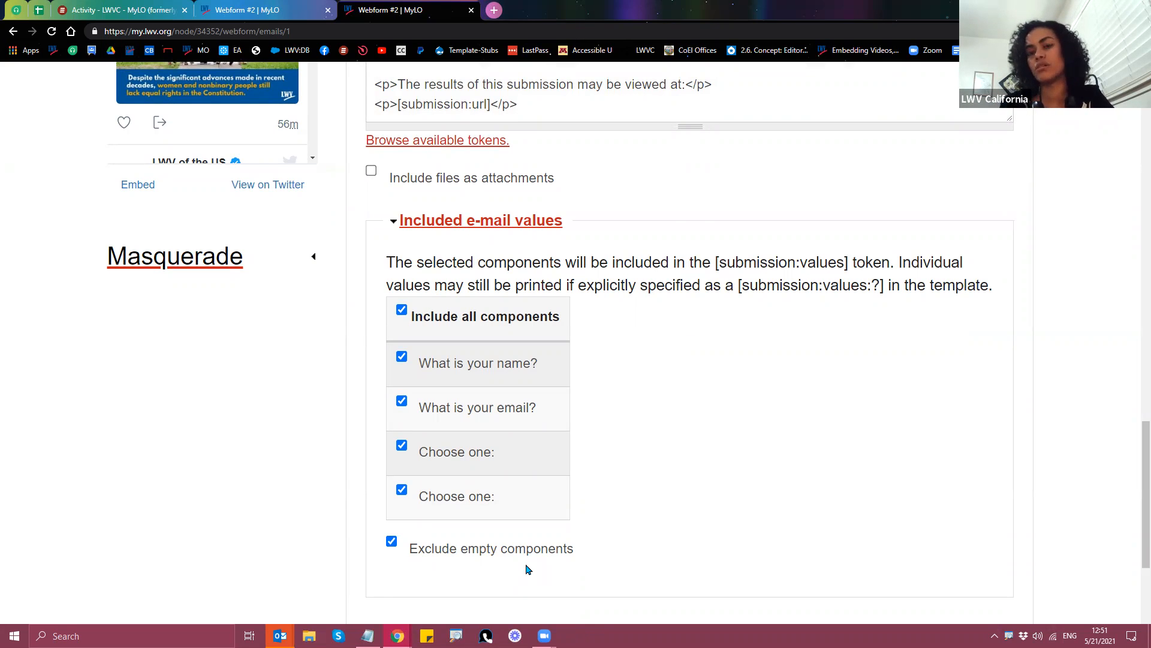
pyautogui.click(391, 542)
# Step: Save the submitter e-mail settings with empty components still included
pyautogui.scroll(-1, 252, 480)
pyautogui.scroll(2, 264, 489)
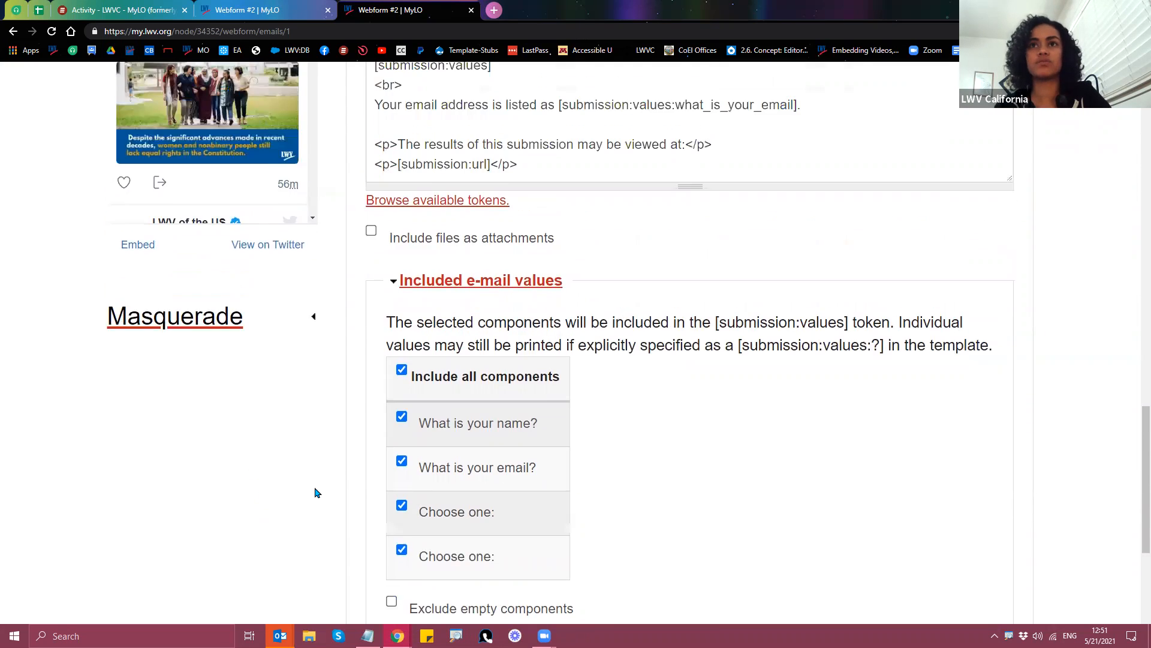
pyautogui.scroll(2, 317, 493)
pyautogui.scroll(-4, 306, 424)
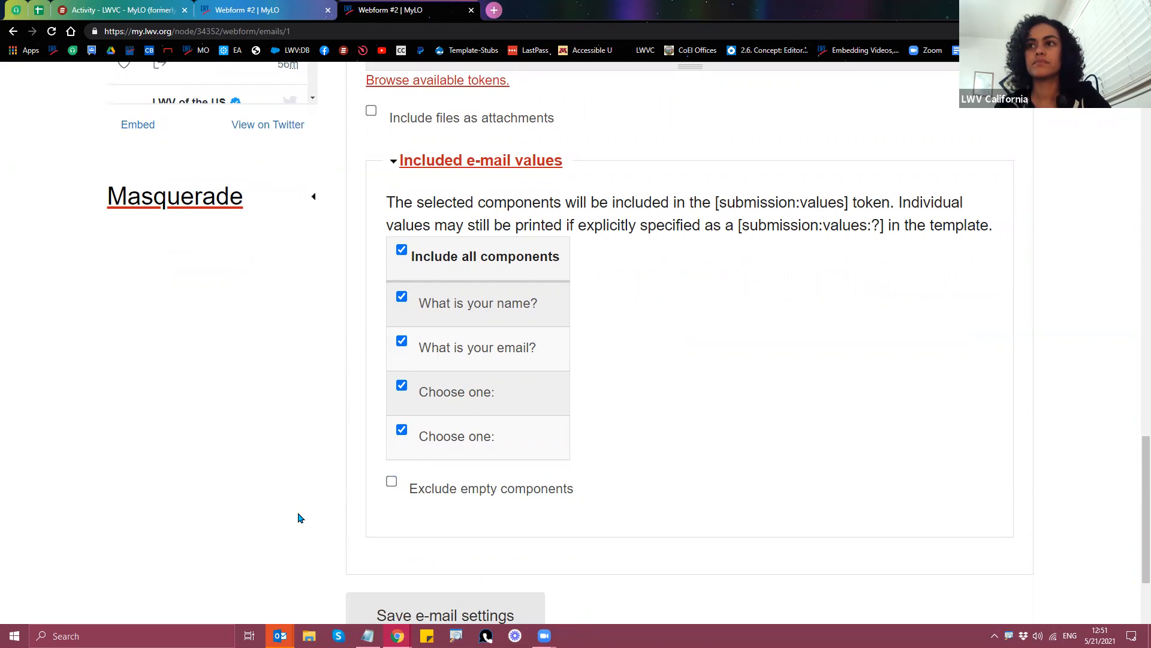
pyautogui.scroll(-1, 300, 517)
pyautogui.click(395, 569)
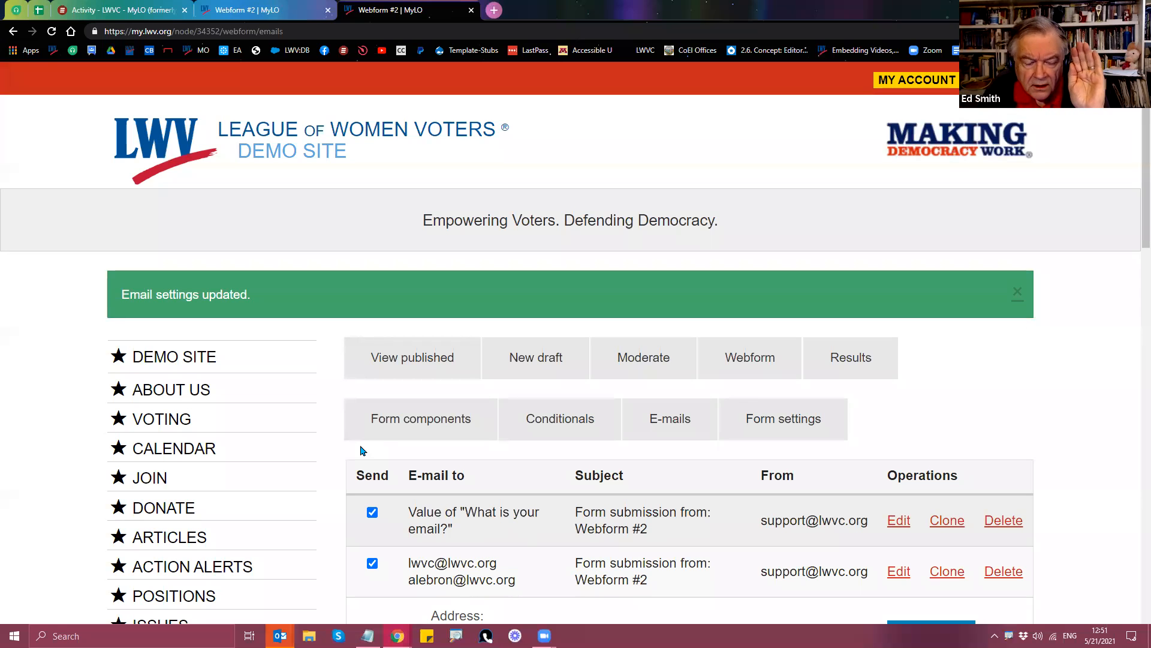
pyautogui.scroll(-2, 361, 446)
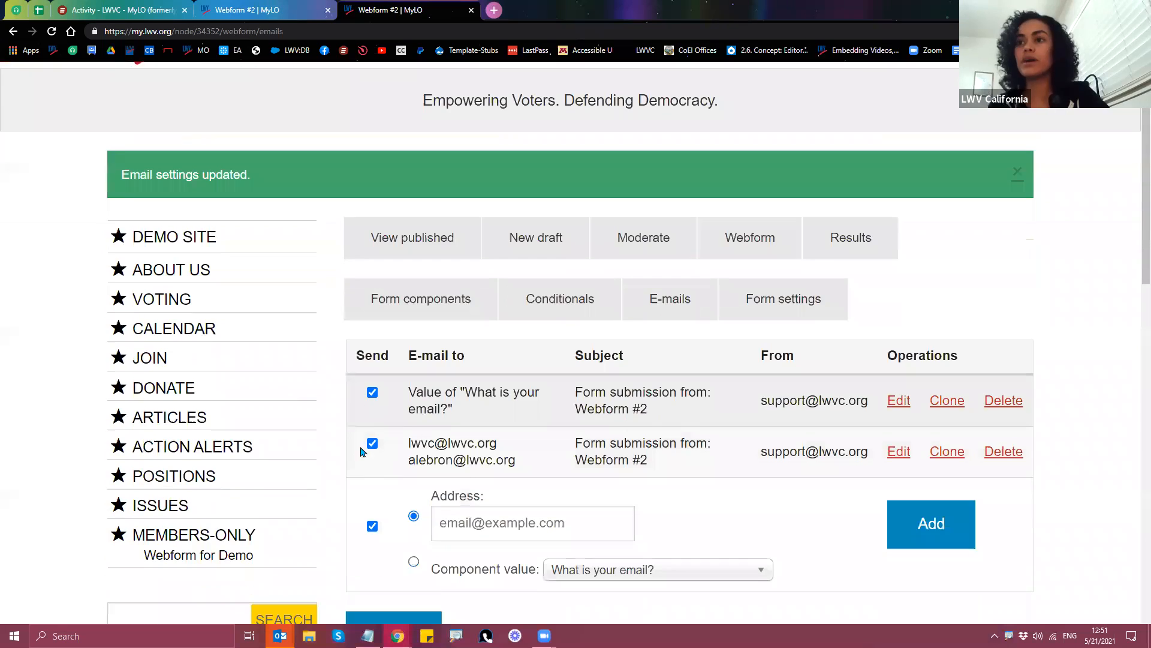
pyautogui.scroll(-1, 659, 314)
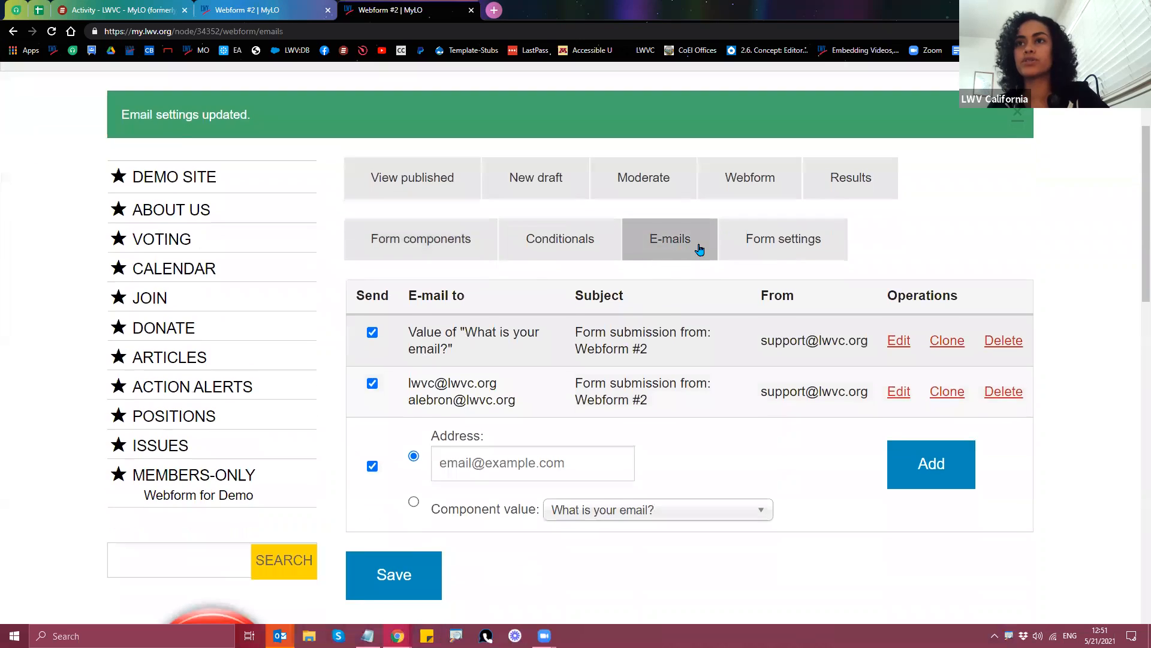
pyautogui.click(386, 187)
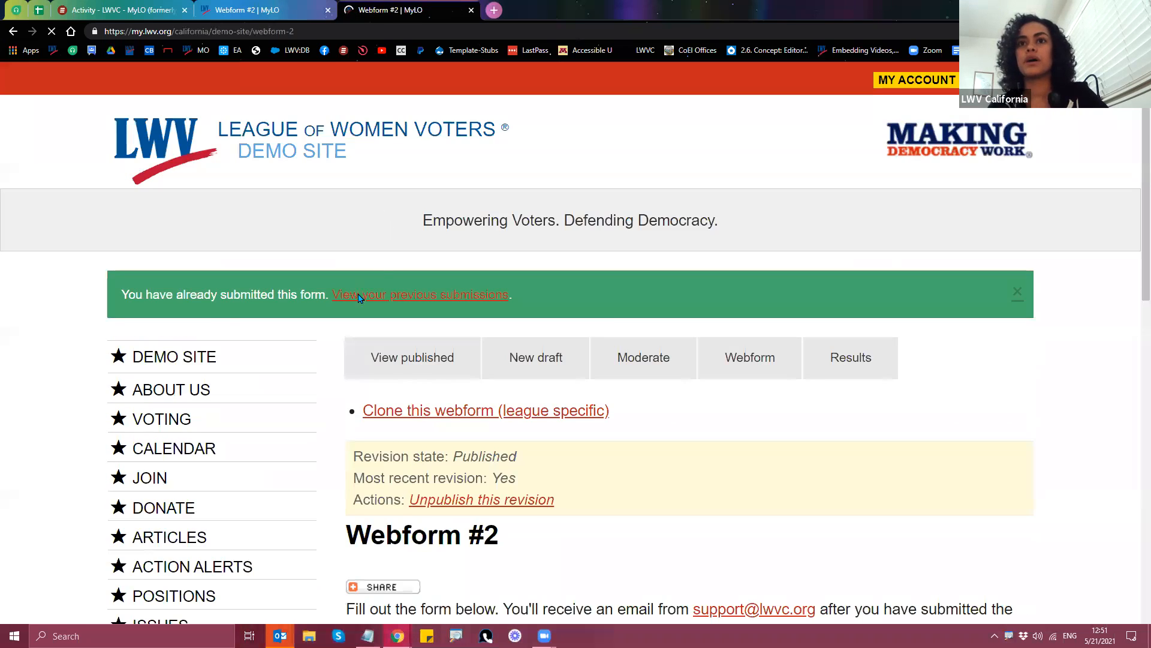
pyautogui.scroll(-5, 890, 381)
pyautogui.scroll(5, 744, 432)
pyautogui.scroll(1, 744, 432)
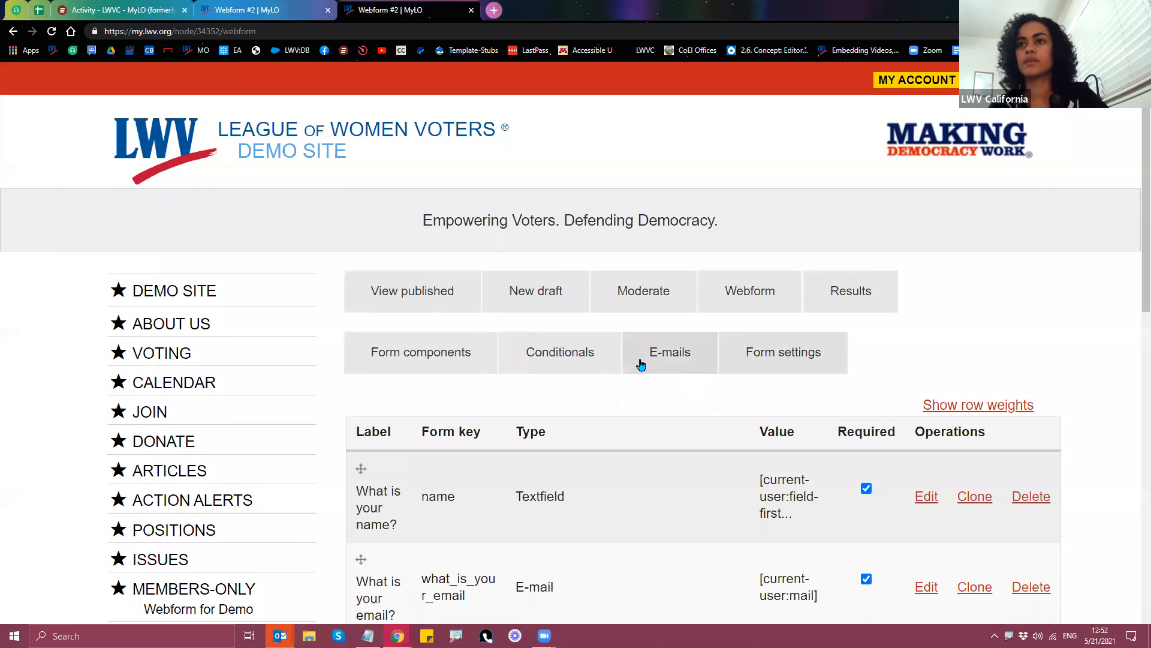
pyautogui.click(666, 358)
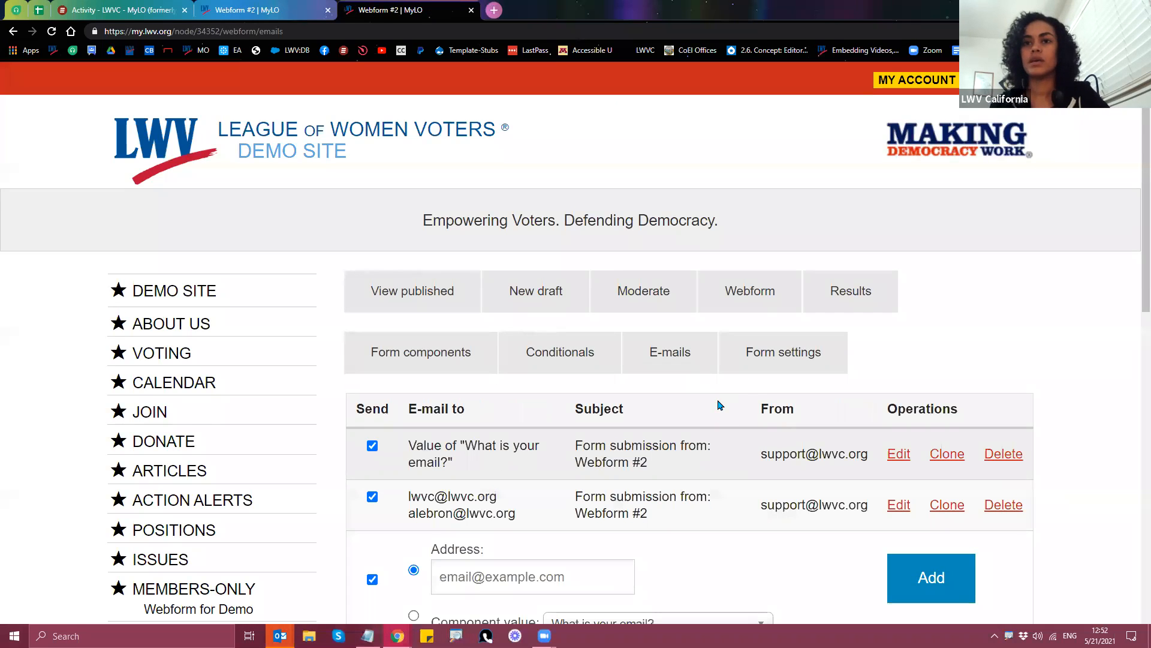
pyautogui.scroll(-1, 720, 405)
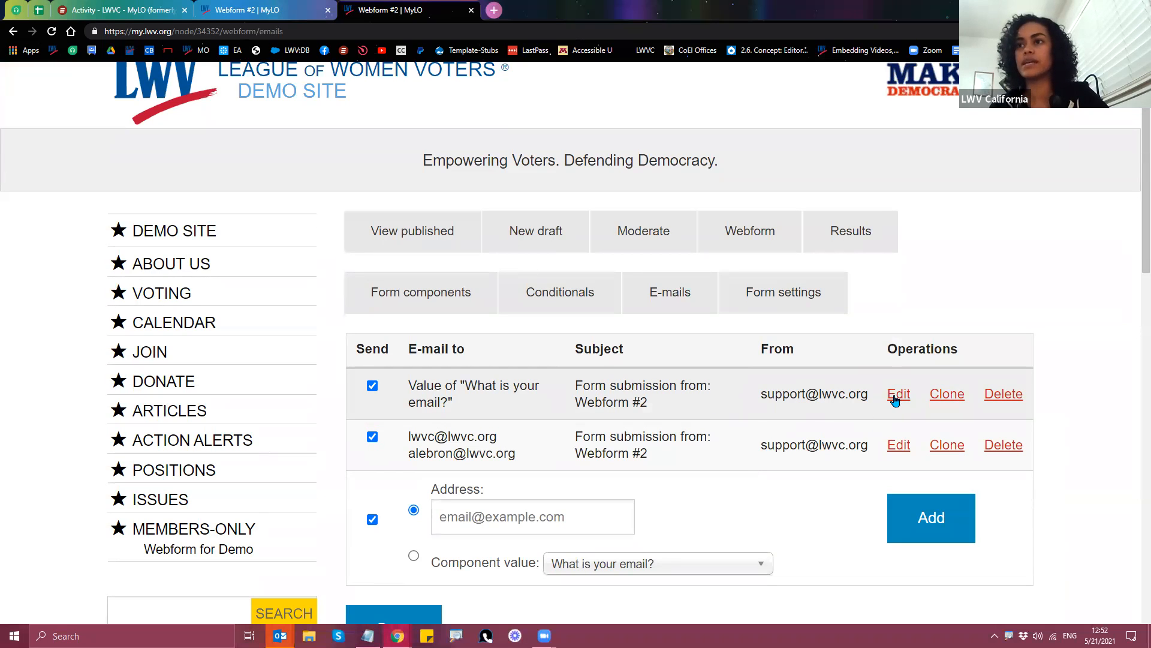
pyautogui.click(897, 398)
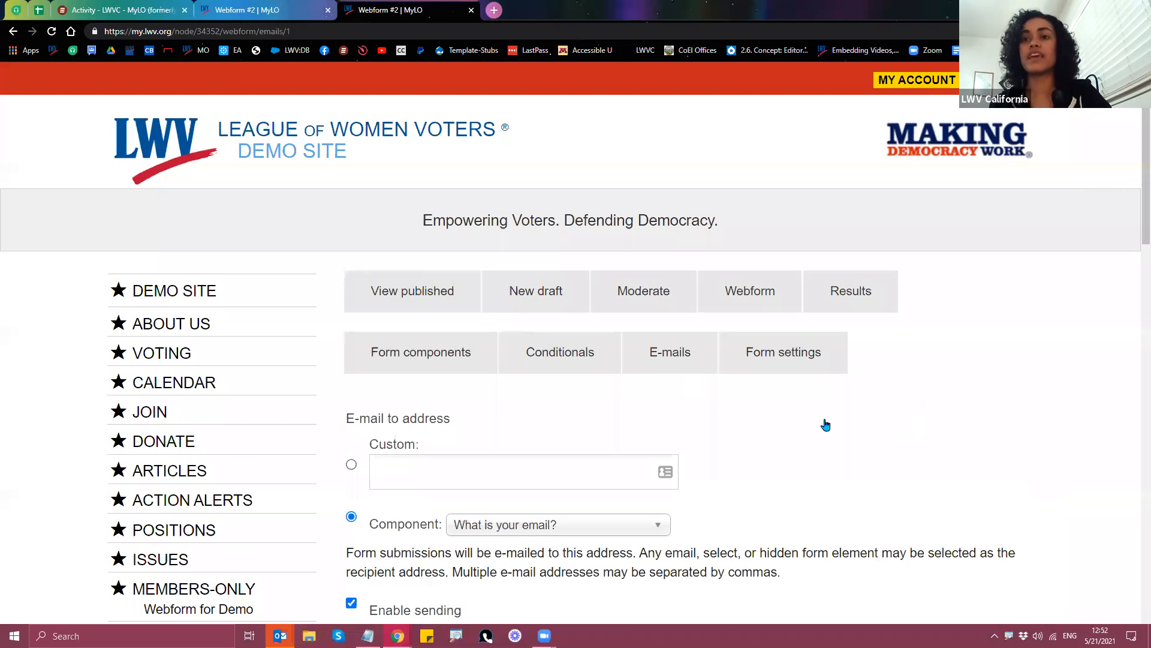
pyautogui.scroll(-10, 853, 422)
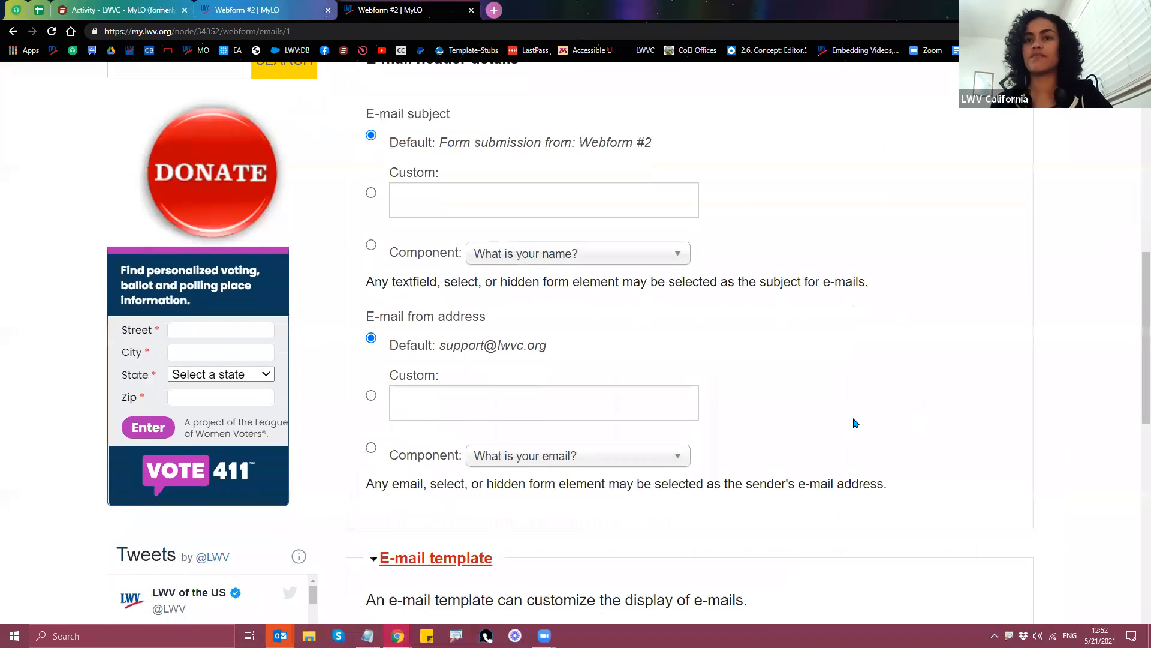
pyautogui.scroll(-8, 856, 423)
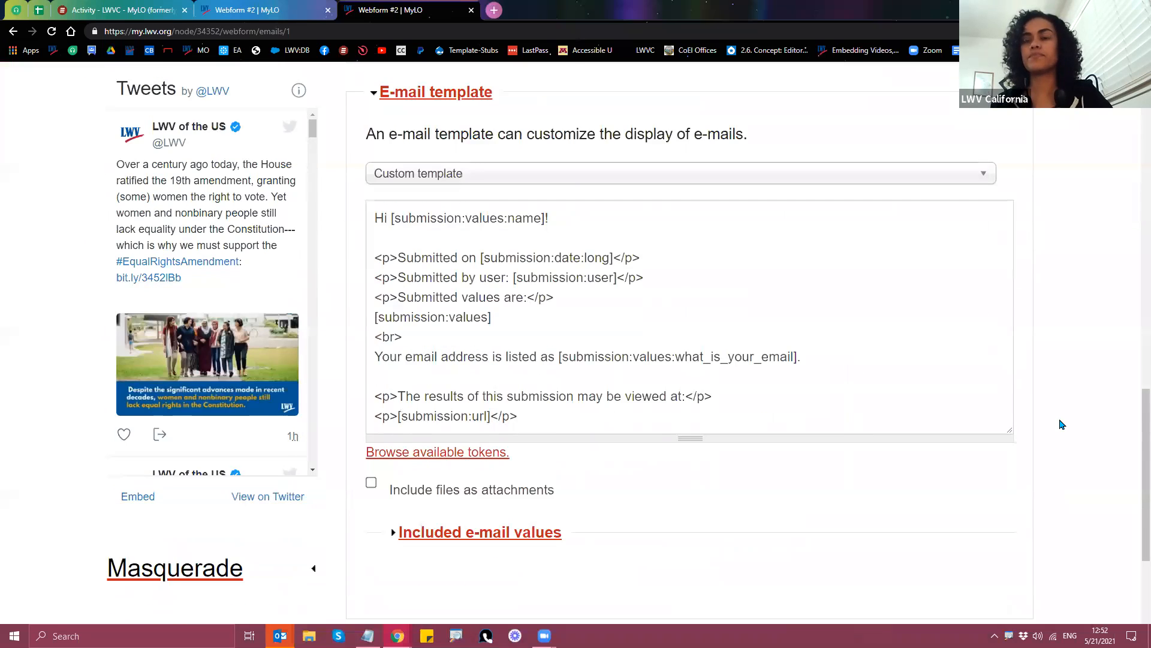
pyautogui.scroll(-1, 1059, 424)
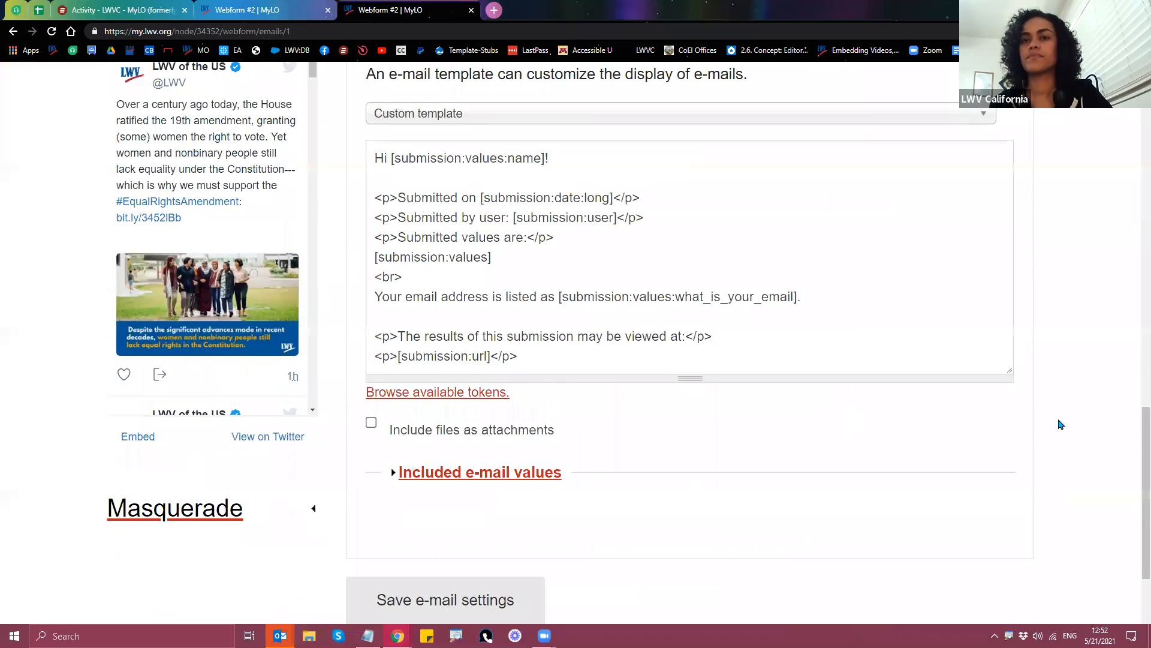
pyautogui.scroll(1, 1059, 424)
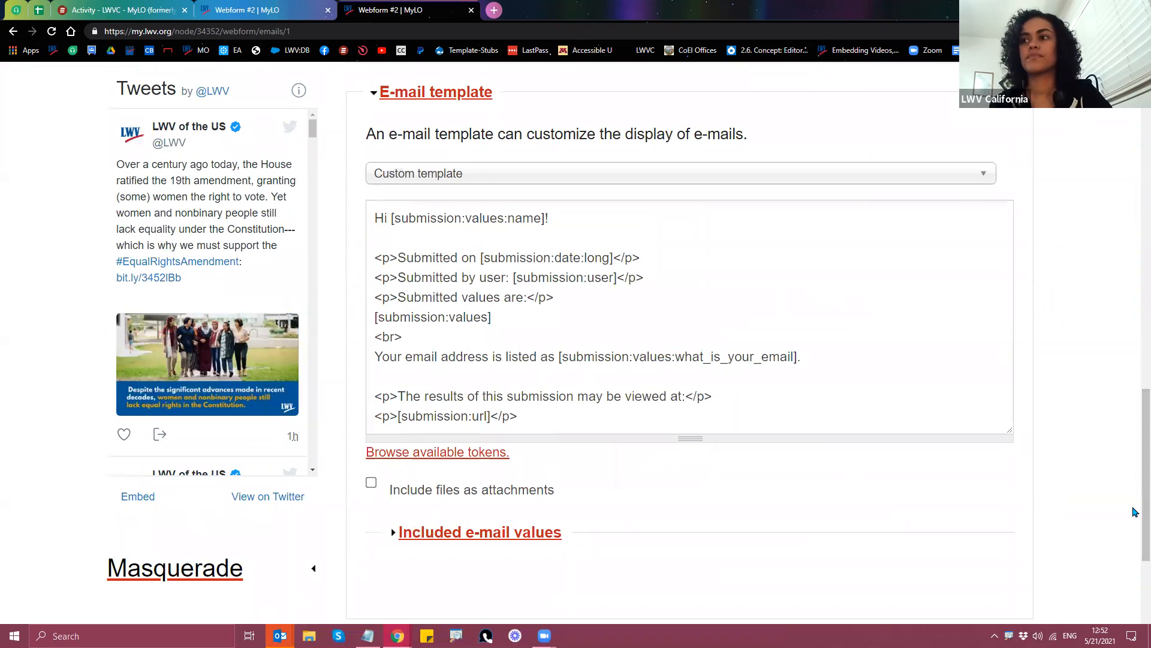
pyautogui.scroll(1, 1135, 506)
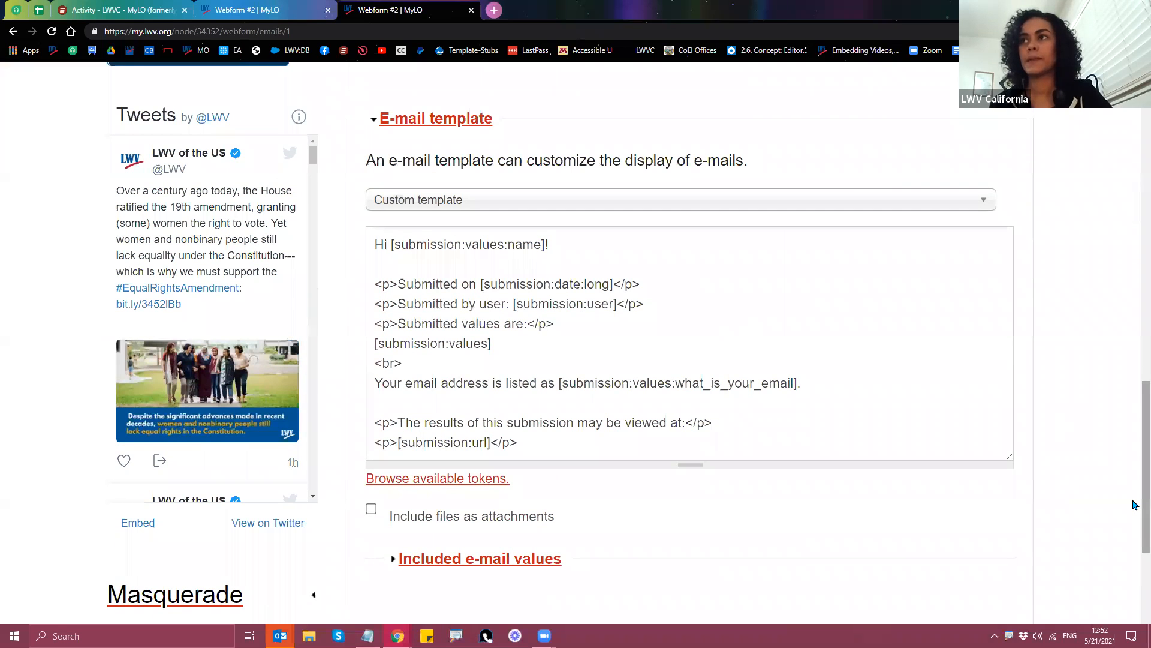
pyautogui.click(588, 420)
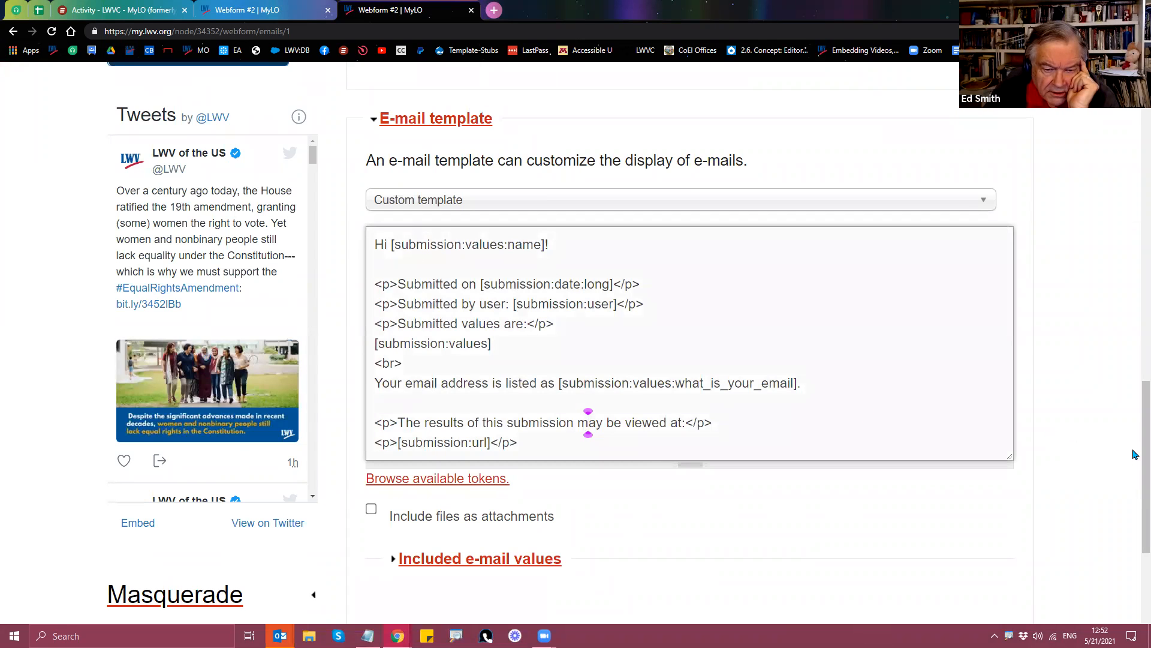
pyautogui.moveTo(1135, 459); pyautogui.dragTo(1133, 177)
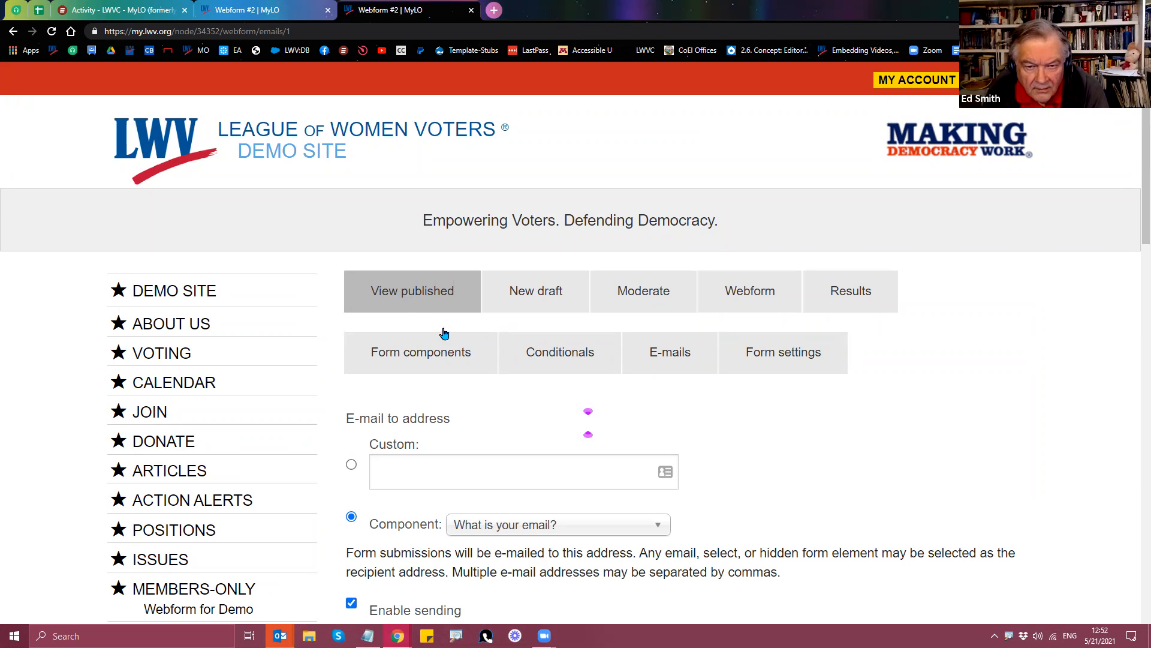
pyautogui.scroll(-1, 490, 442)
pyautogui.click(664, 304)
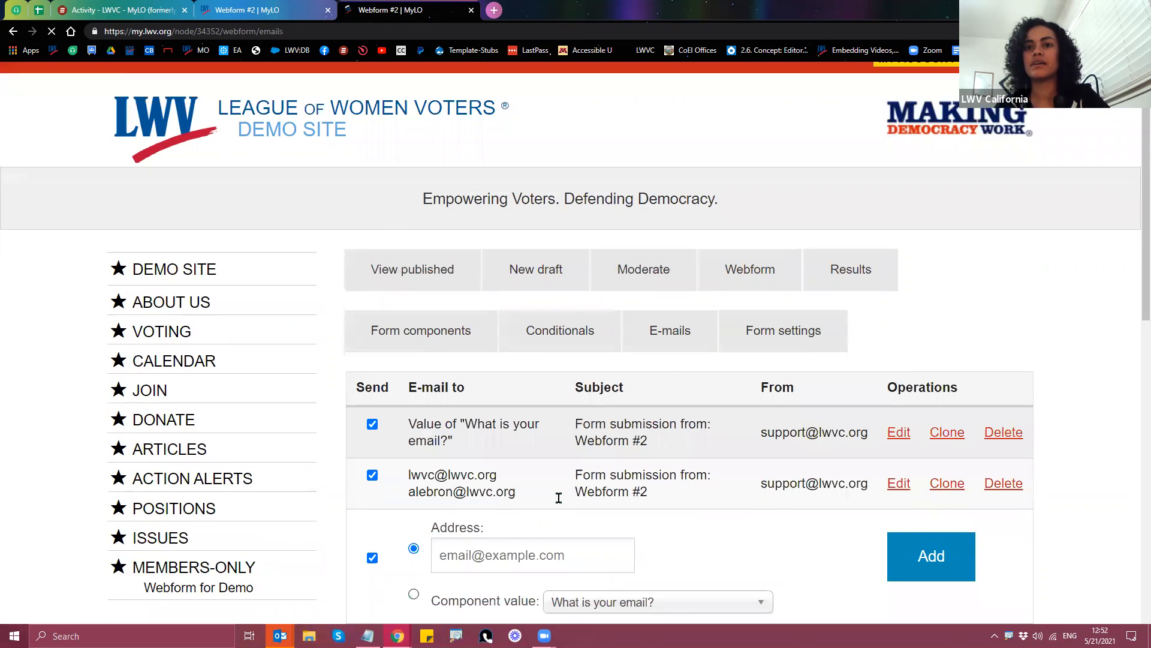
# Step: Uncheck Send for the staff notification e-mail, save, and view the published form
pyautogui.scroll(-2, 561, 496)
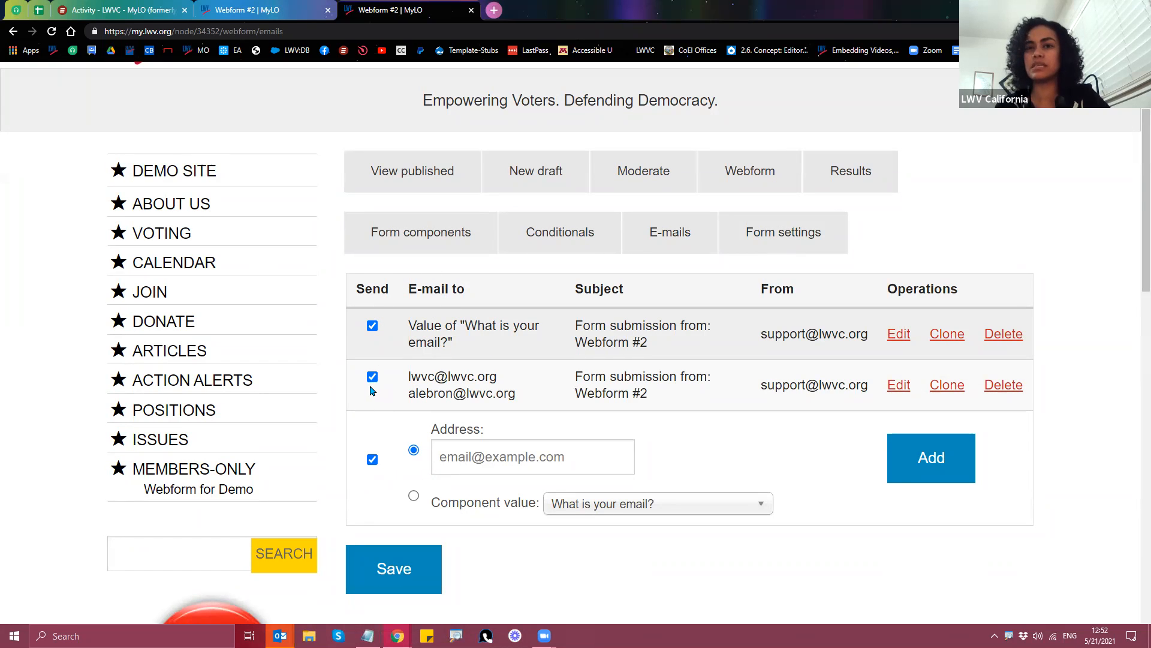
pyautogui.click(372, 379)
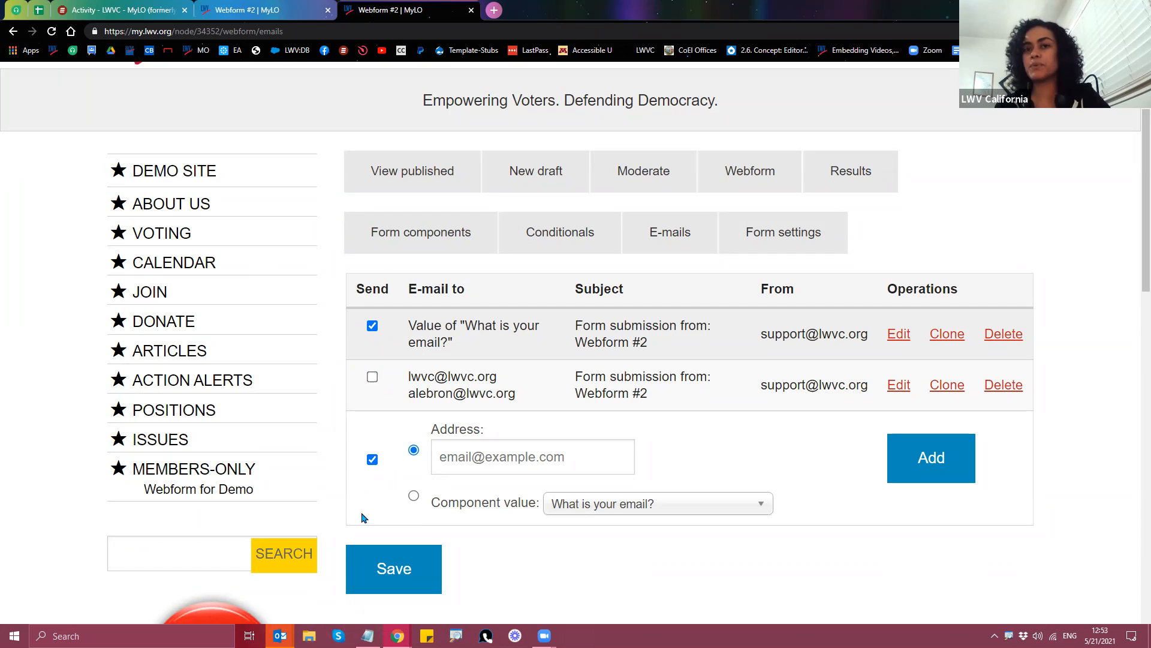
pyautogui.click(398, 573)
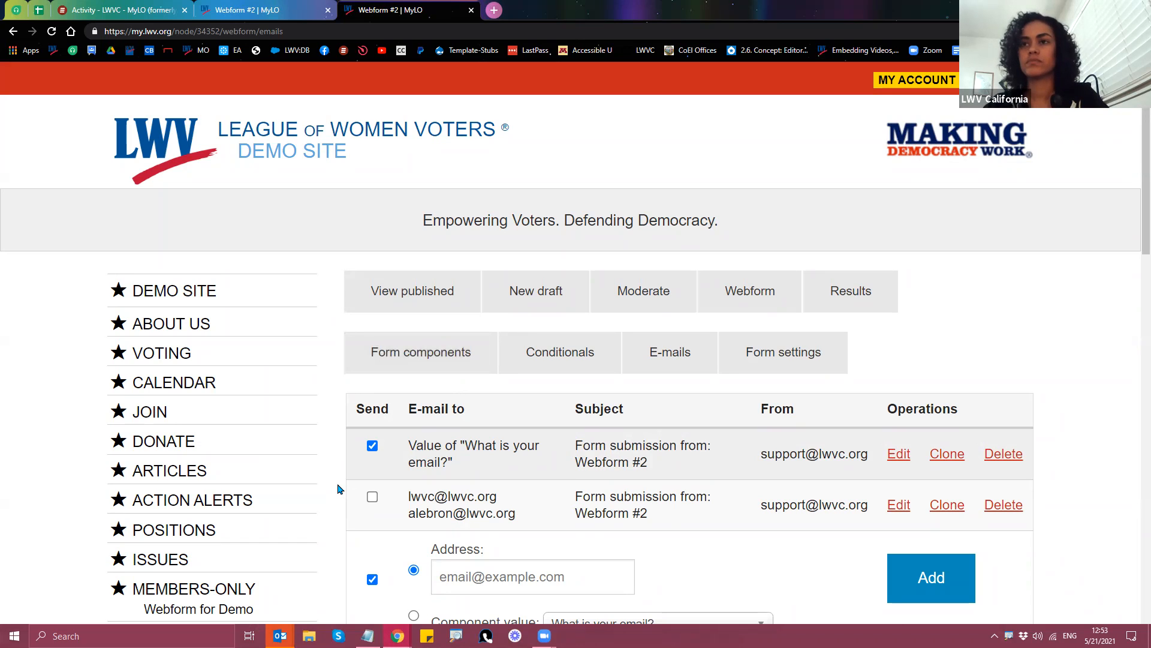
pyautogui.click(383, 300)
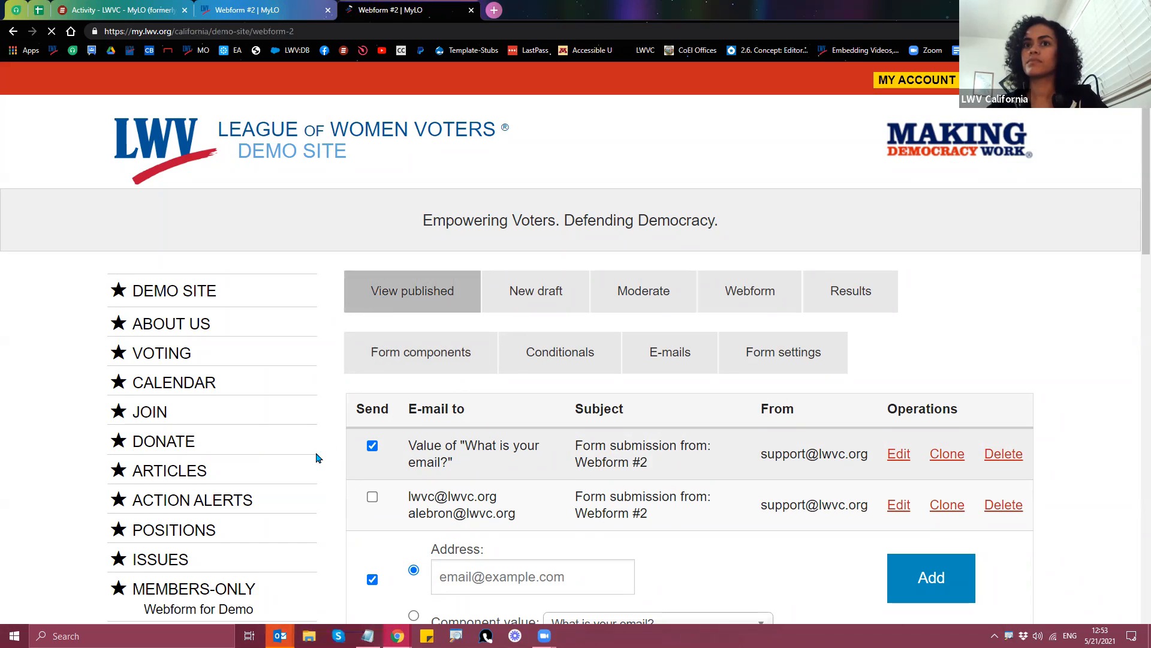
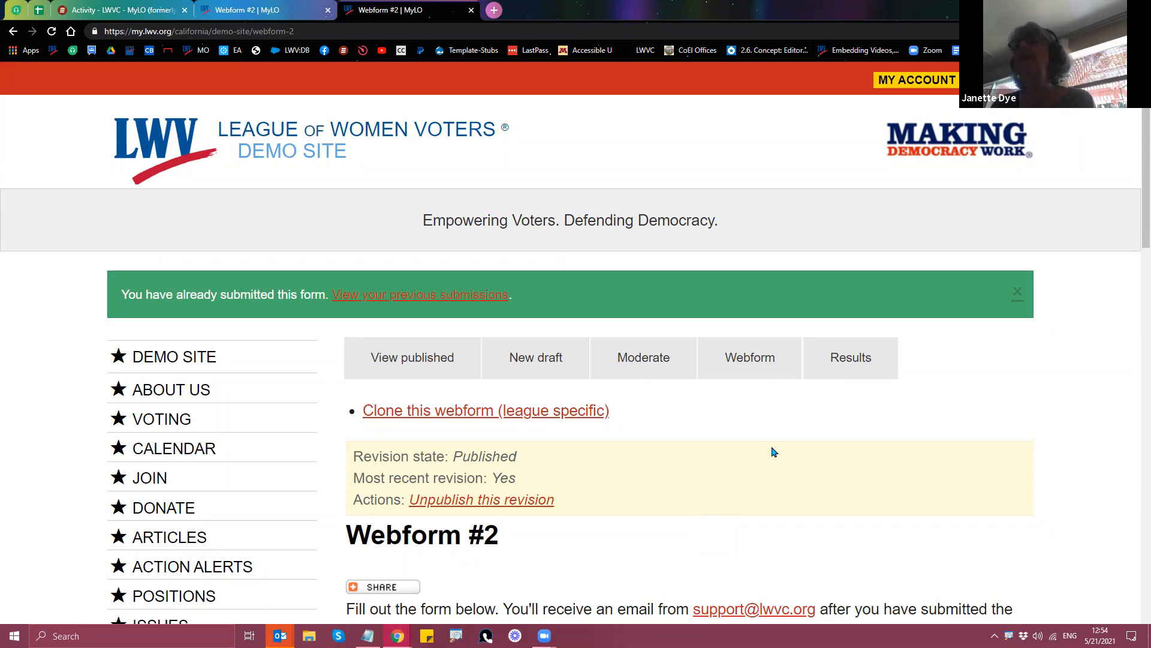
# Step: Open Webform #2's Results and scroll through its ten submissions from May 20–21, 2021
pyautogui.click(847, 376)
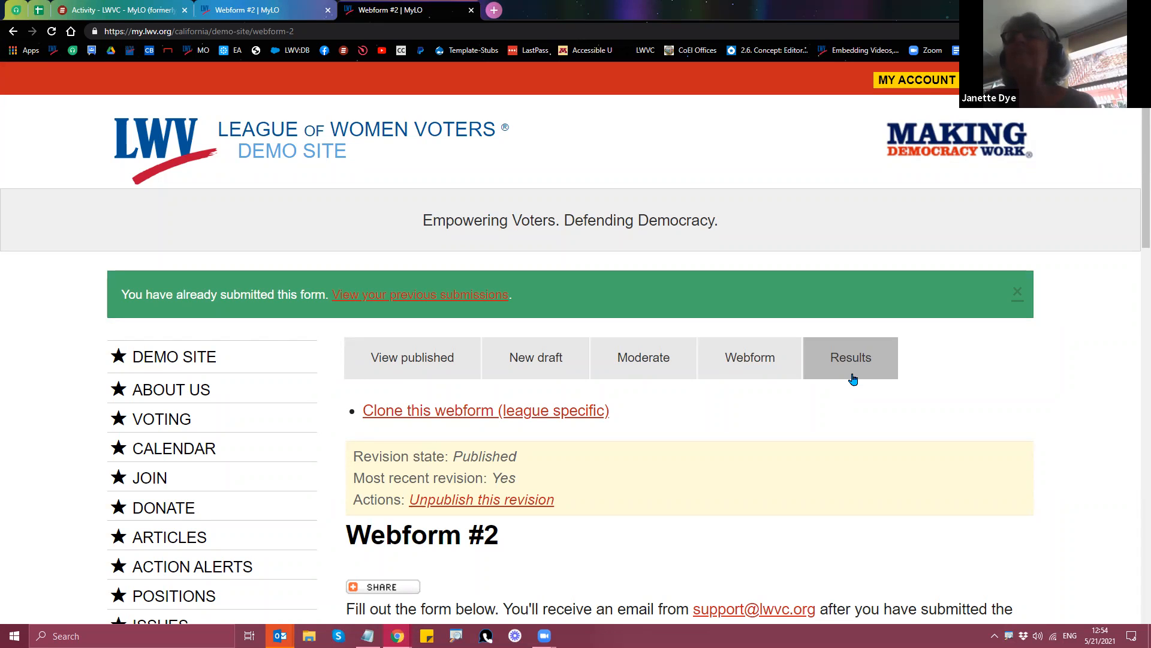
pyautogui.click(850, 379)
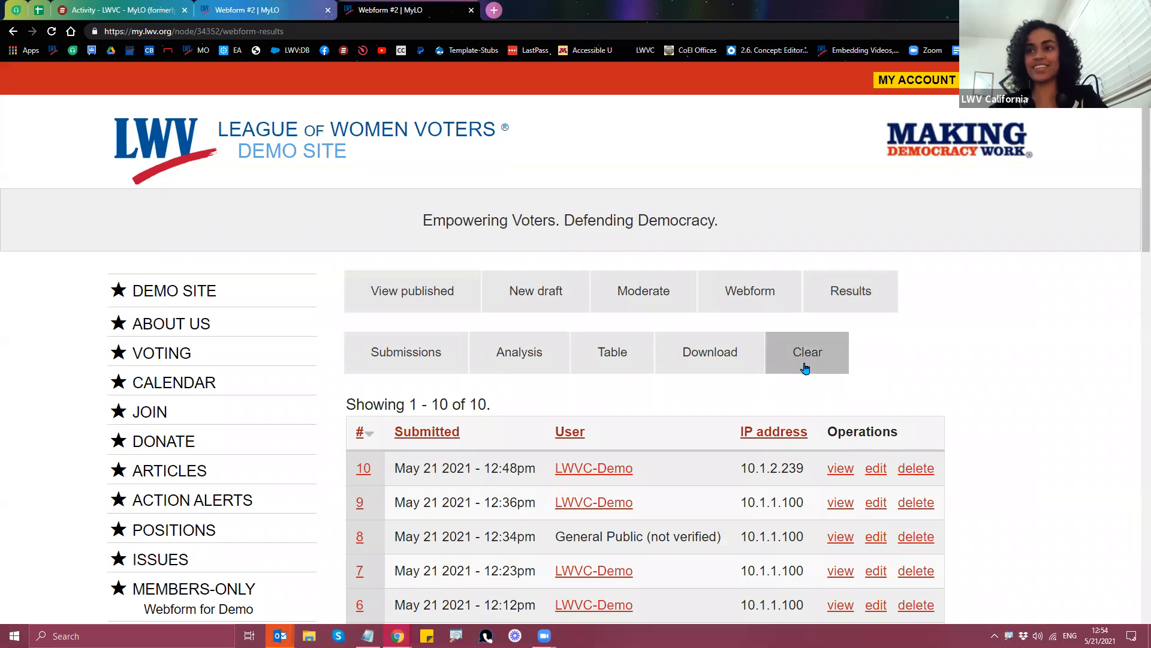
pyautogui.scroll(-4, 520, 272)
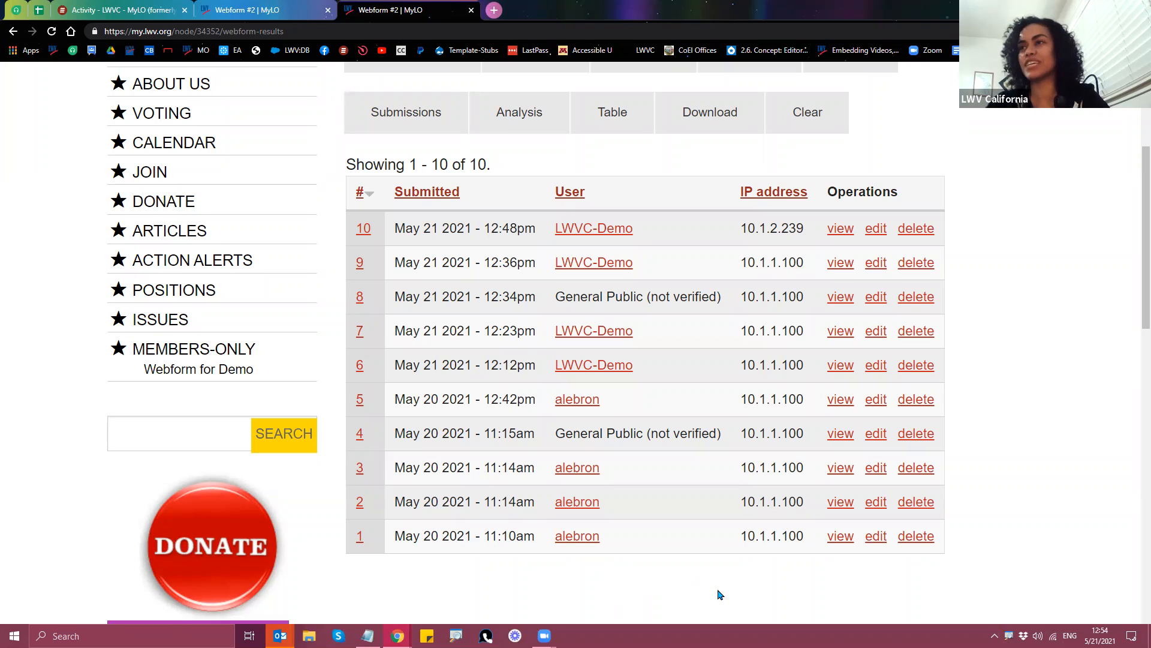
pyautogui.scroll(1, 1025, 550)
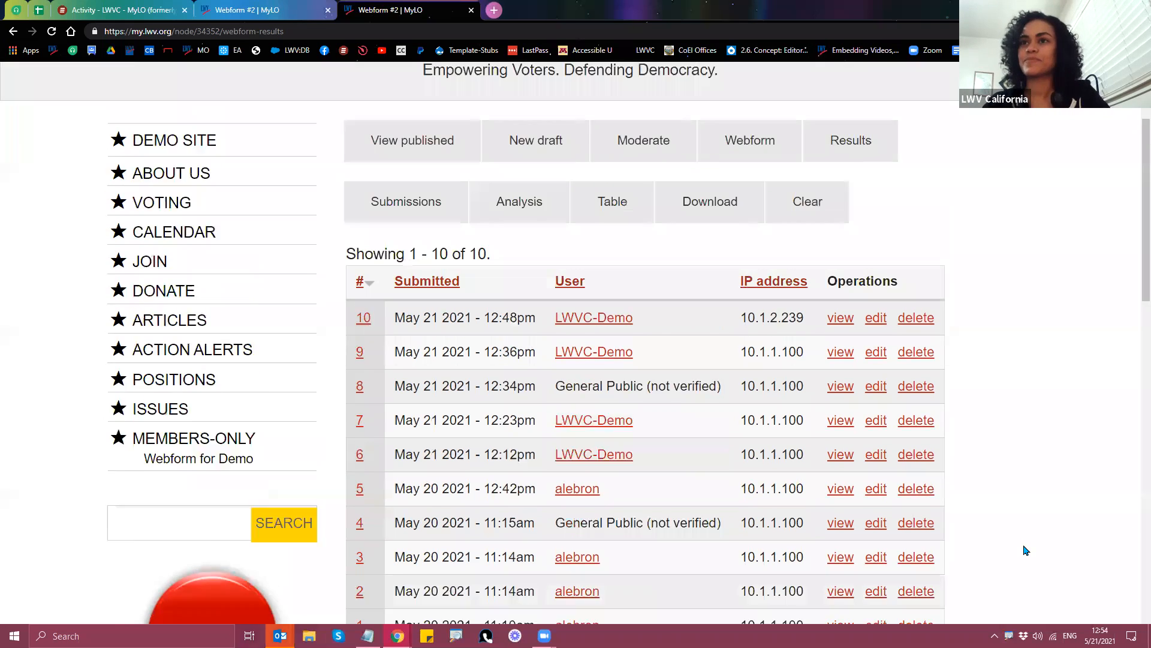
pyautogui.scroll(1, 1025, 551)
pyautogui.scroll(1, 1025, 550)
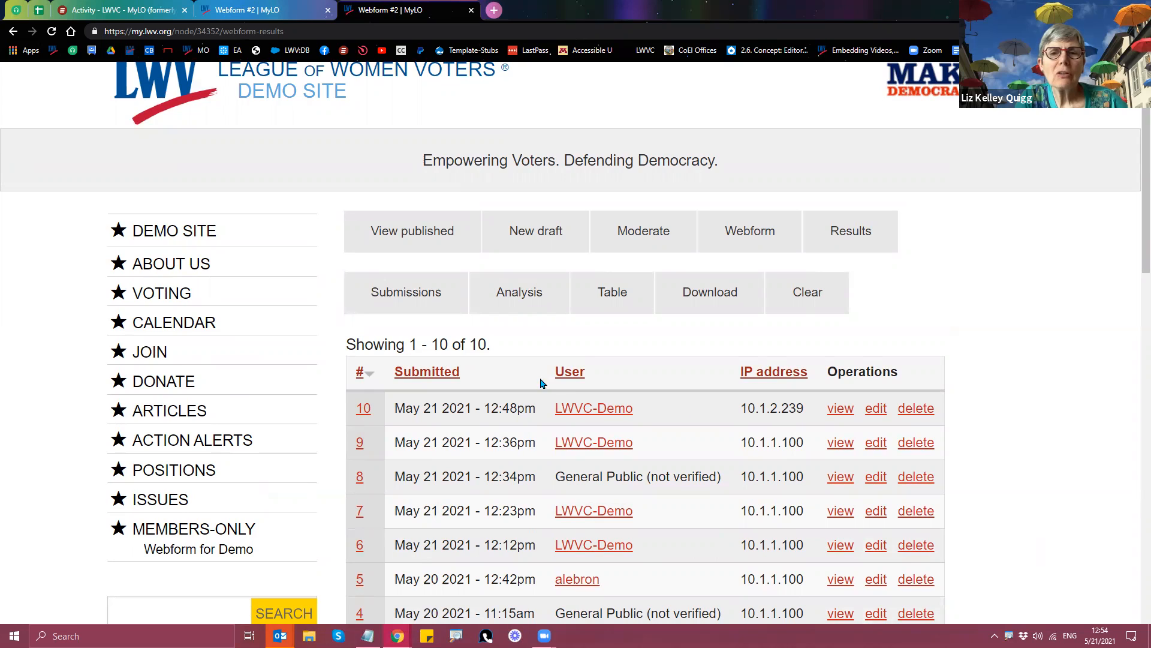
# Step: Sort submissions by User so General Public entries come first, then check the submission count
pyautogui.click(573, 376)
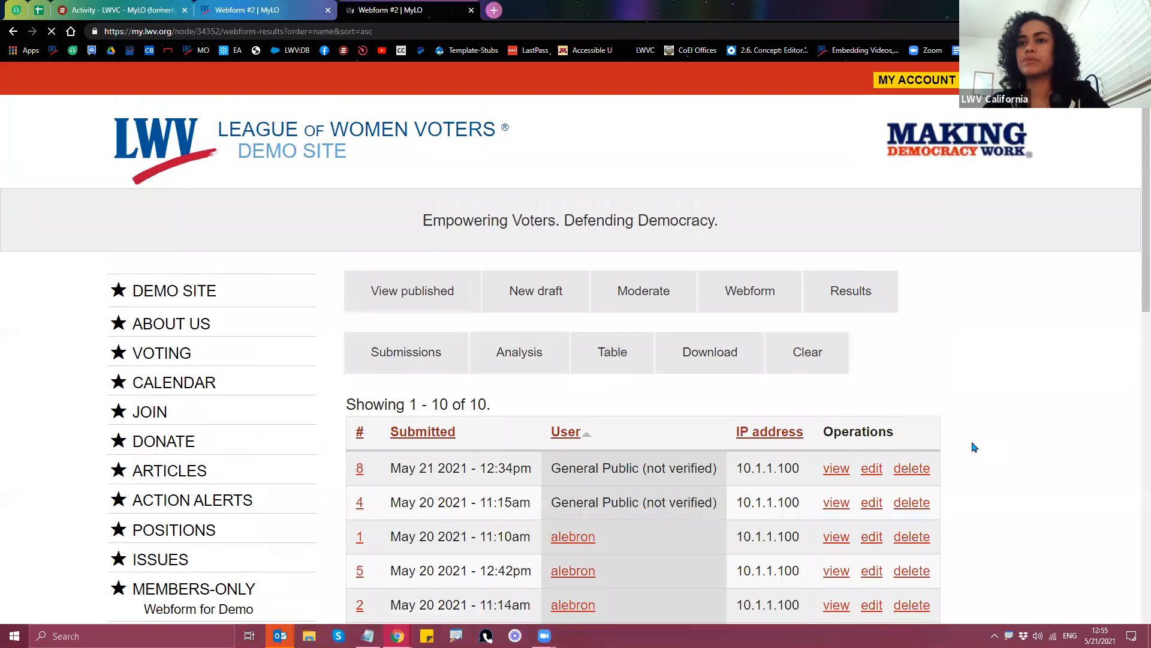
pyautogui.scroll(-4, 972, 444)
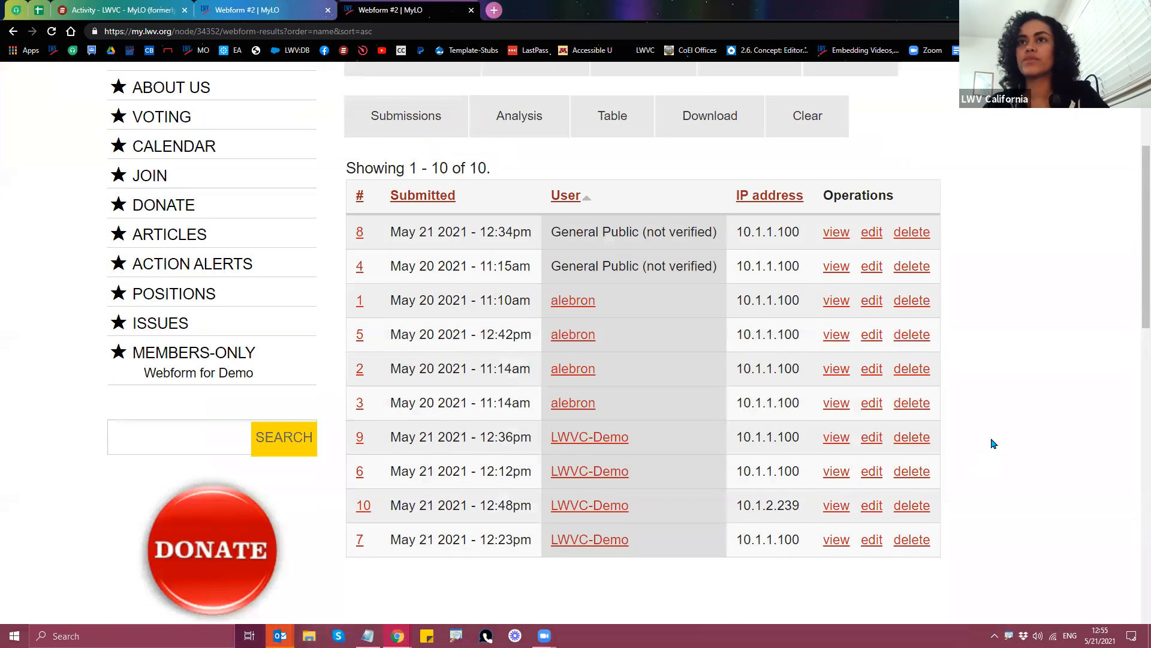
pyautogui.scroll(1, 992, 442)
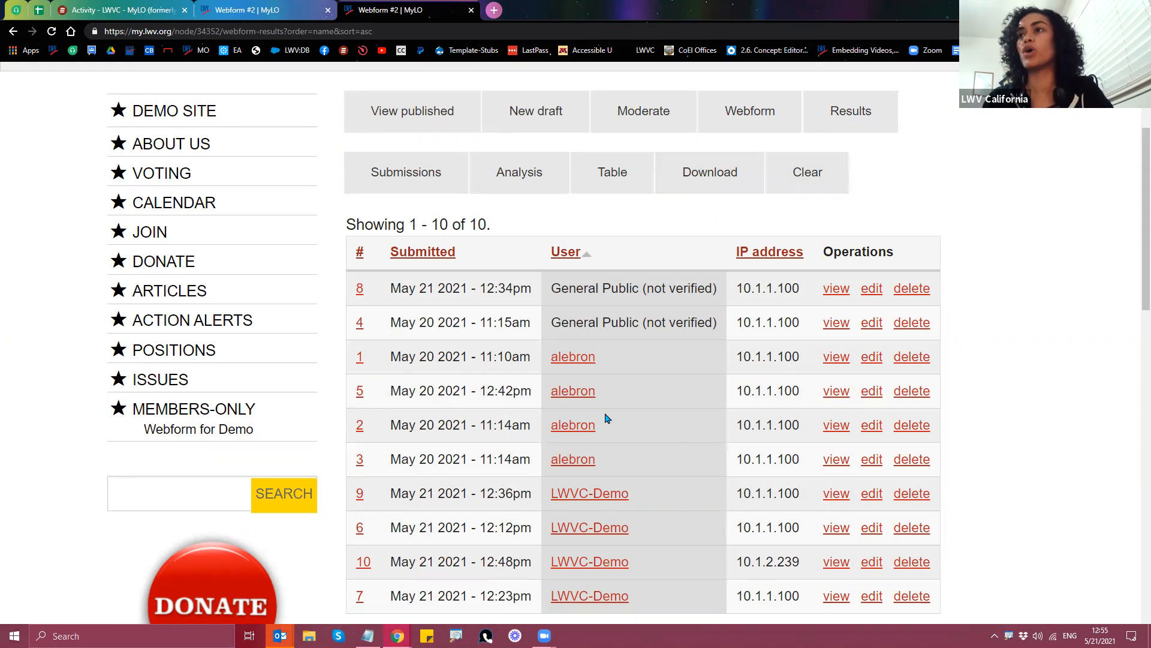
pyautogui.moveTo(346, 228); pyautogui.dragTo(498, 231)
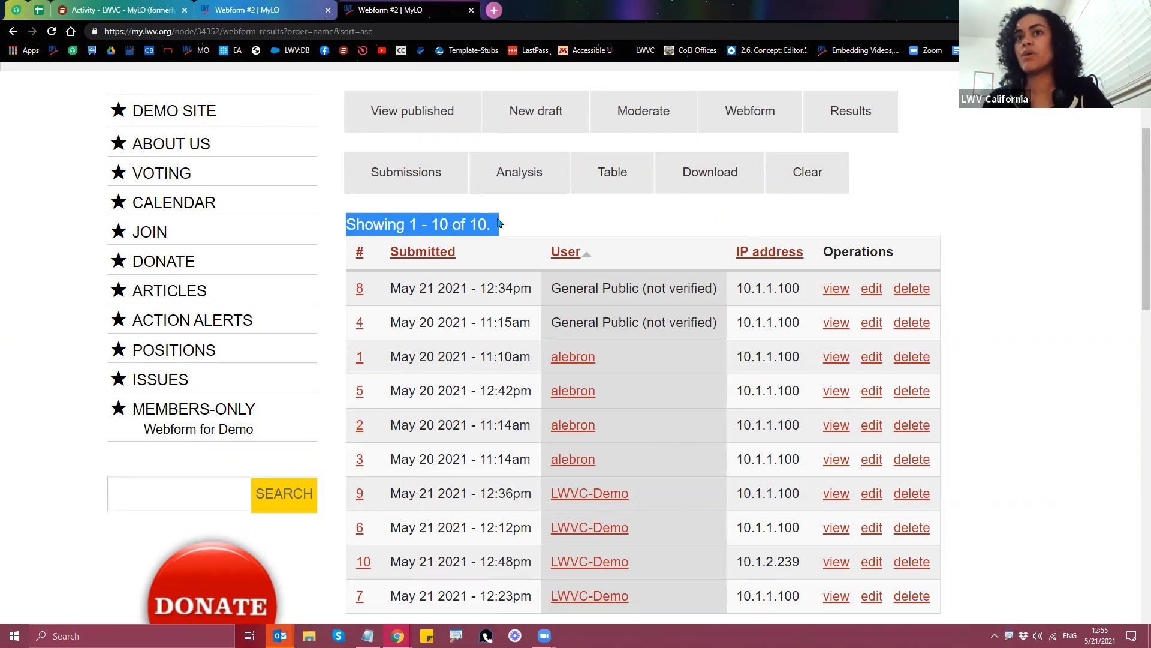
pyautogui.click(982, 335)
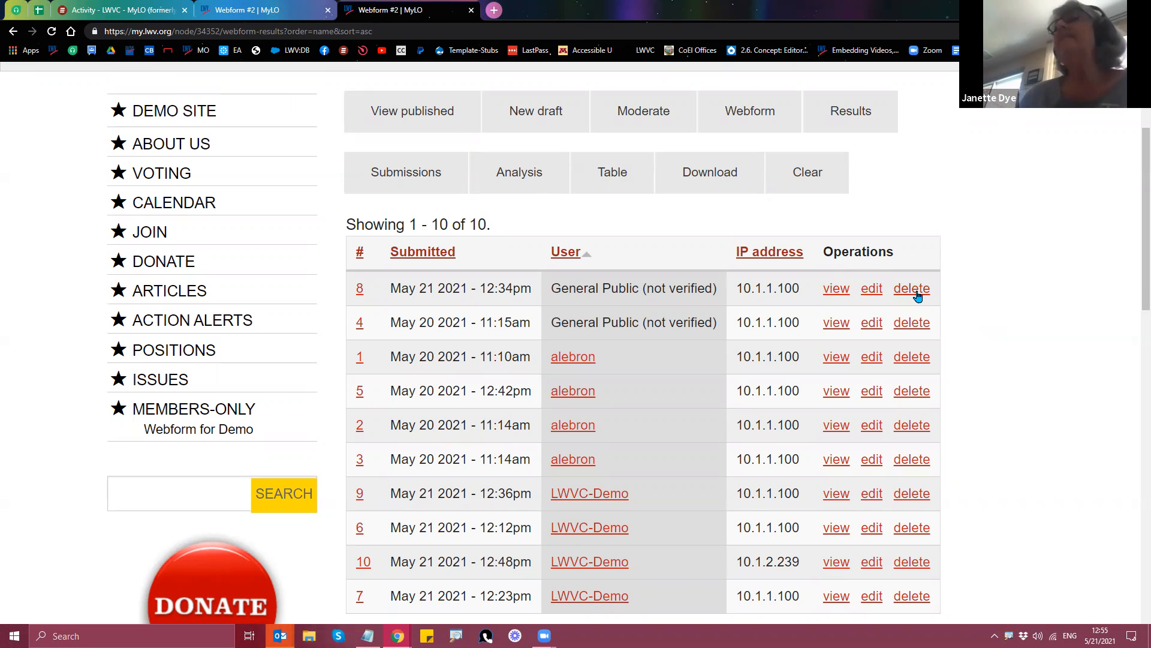
# Step: View submissions as a Table with answers, then return to the Results list starting at submission 10
pyautogui.click(601, 180)
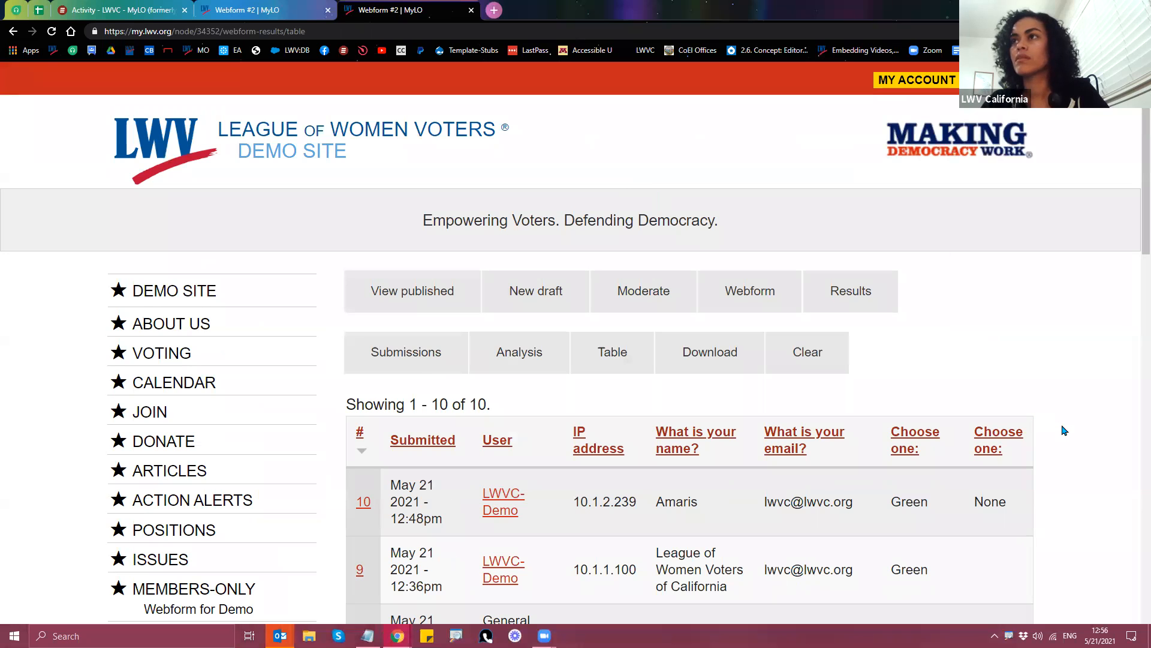
pyautogui.scroll(-2, 1066, 435)
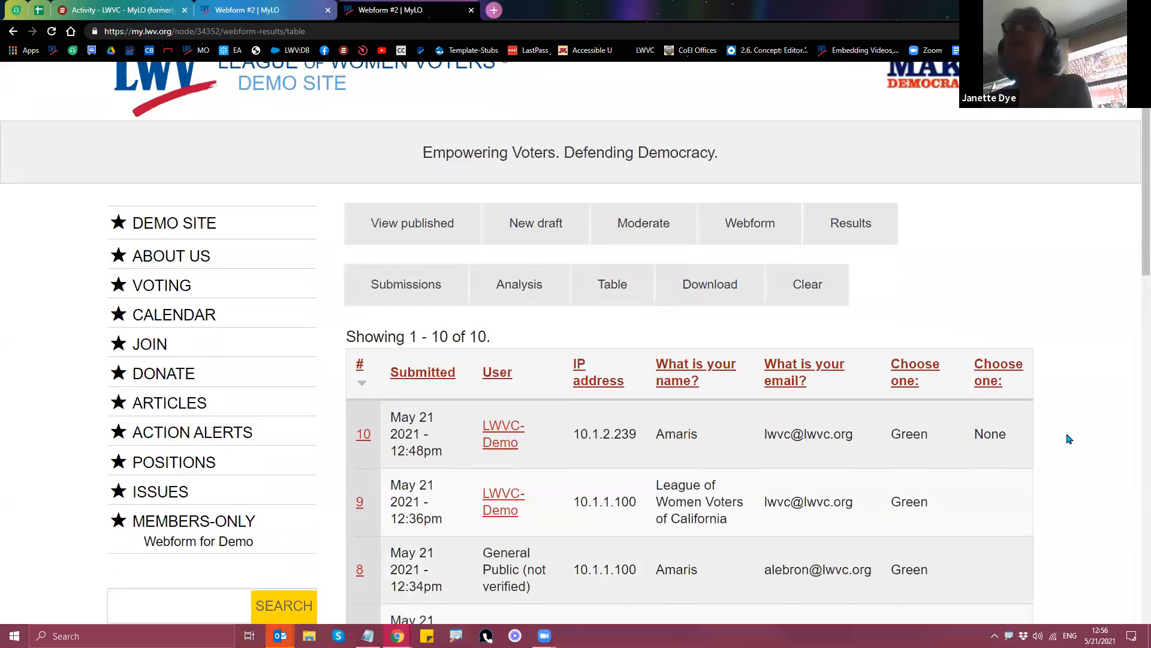
pyautogui.scroll(-1, 1068, 440)
pyautogui.scroll(-1, 1067, 437)
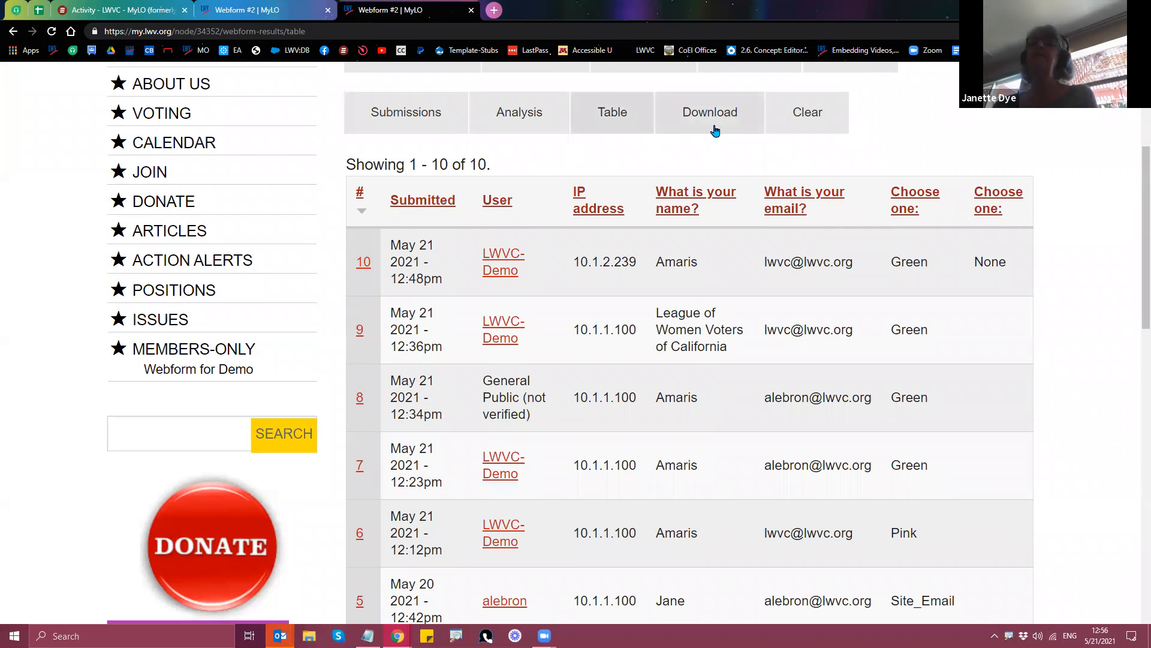
pyautogui.scroll(2, 696, 204)
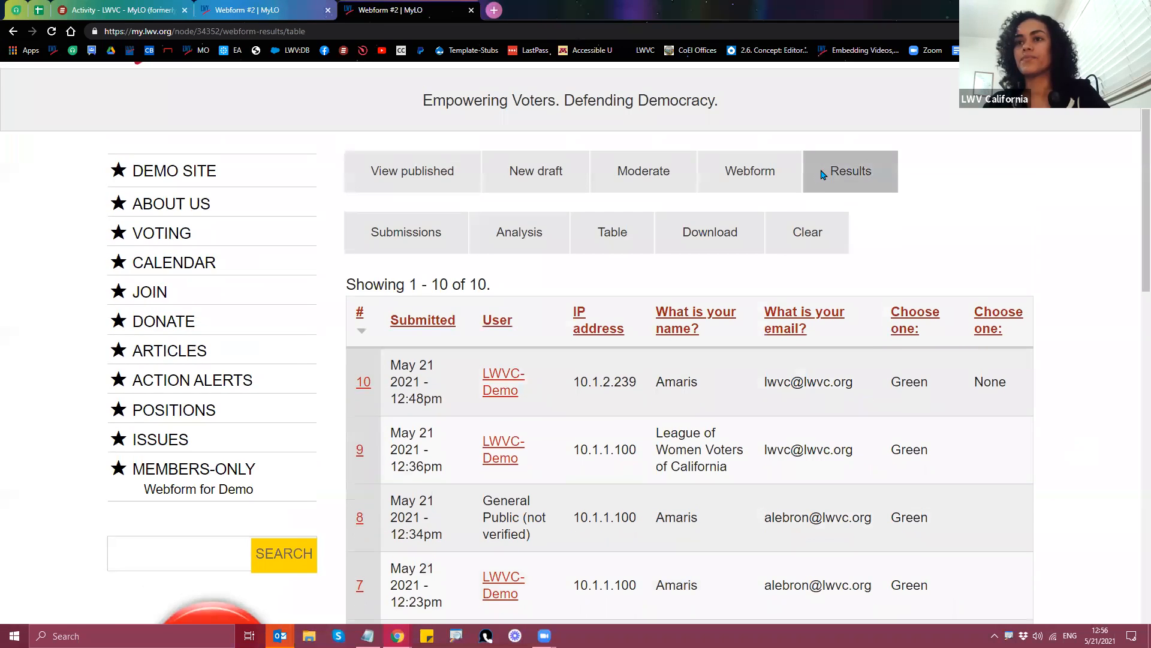
pyautogui.click(824, 186)
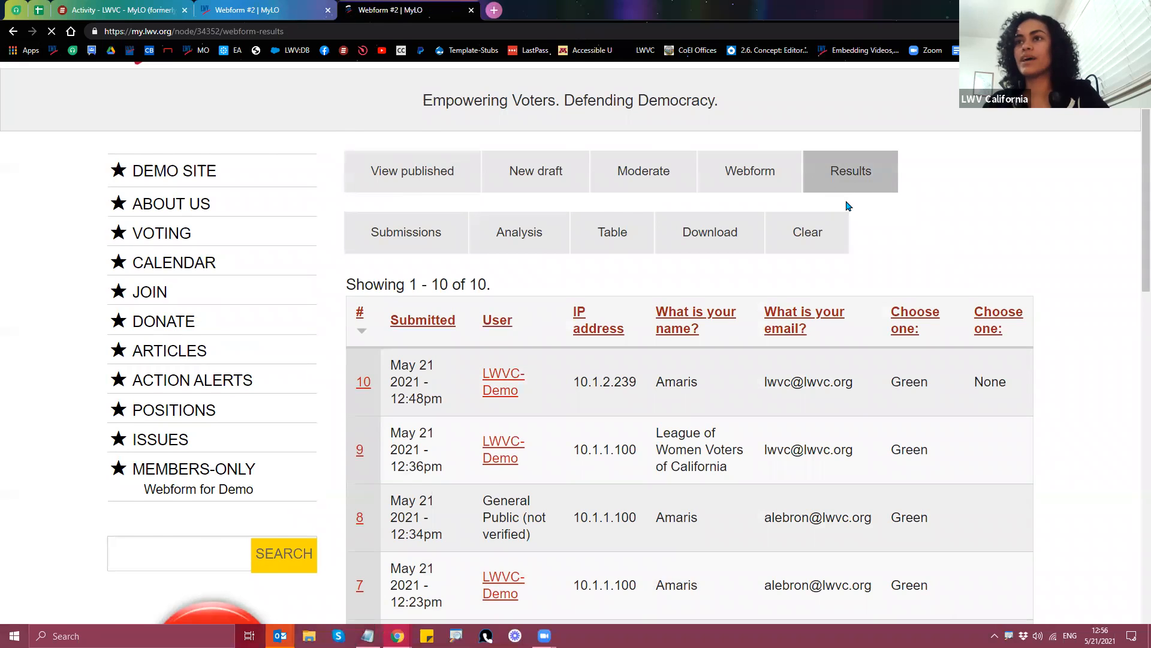
pyautogui.scroll(-1, 853, 291)
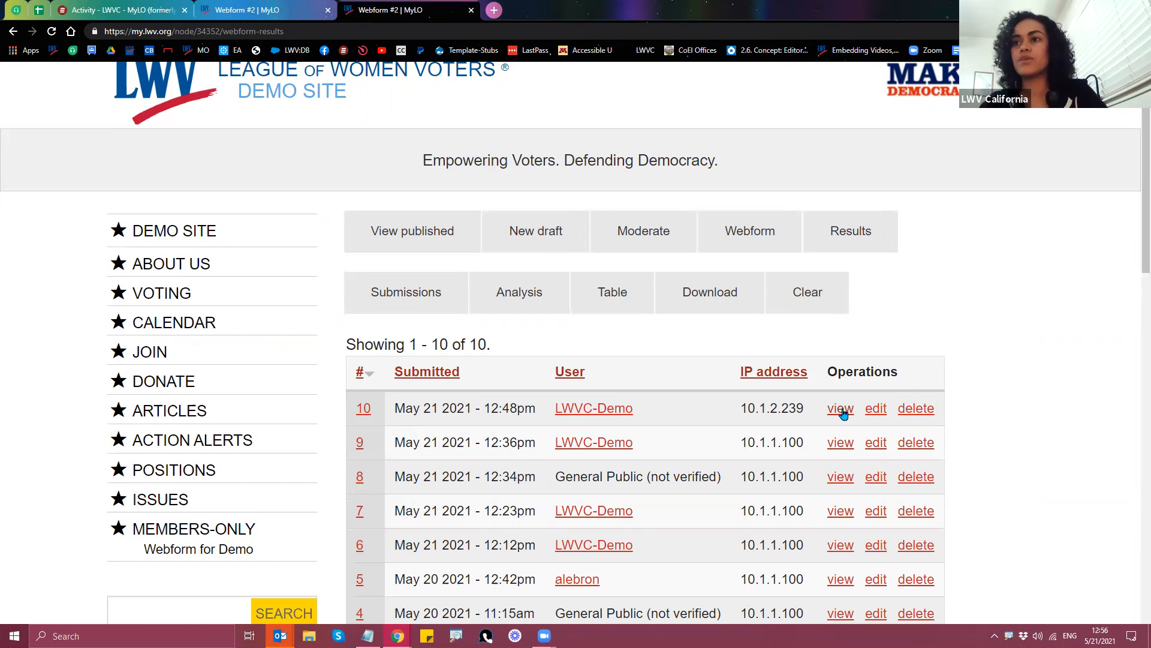
# Step: Open submission 10 and resend its e-mails with the second e-mail also marked to send
pyautogui.click(362, 413)
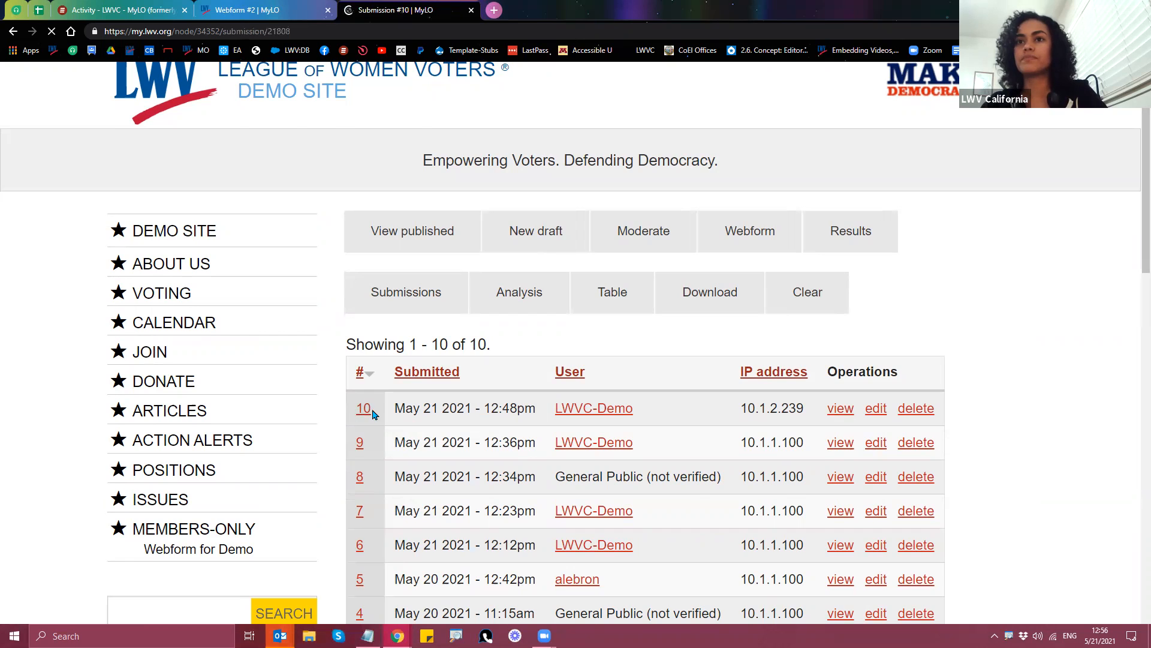
pyautogui.scroll(-1, 348, 305)
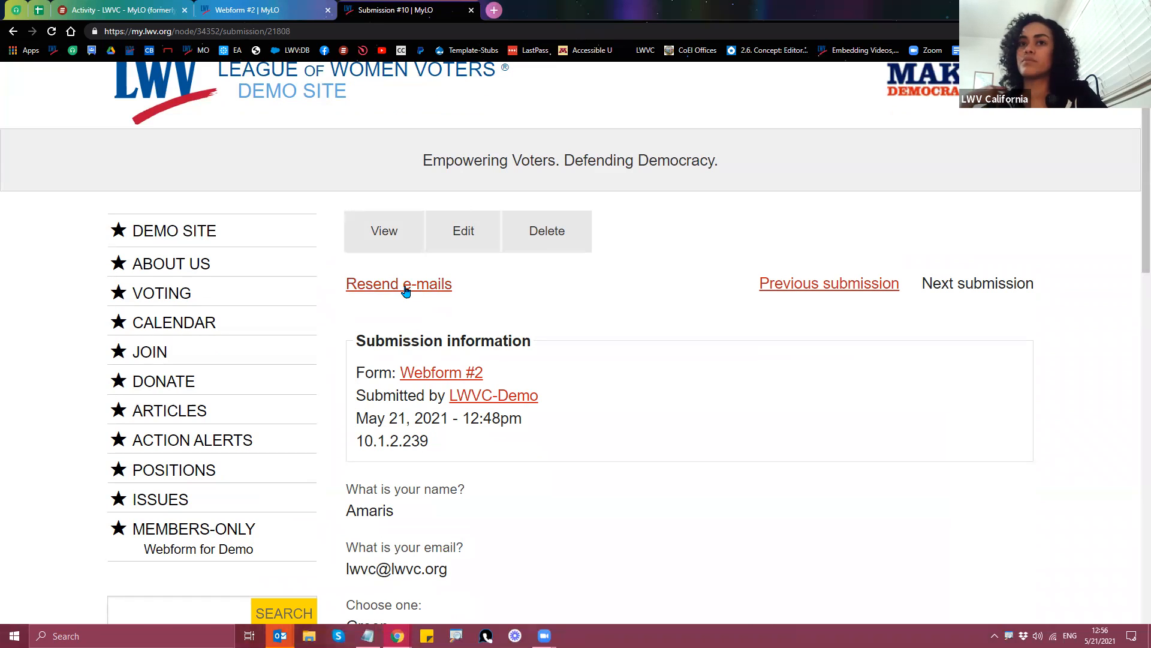
pyautogui.click(406, 290)
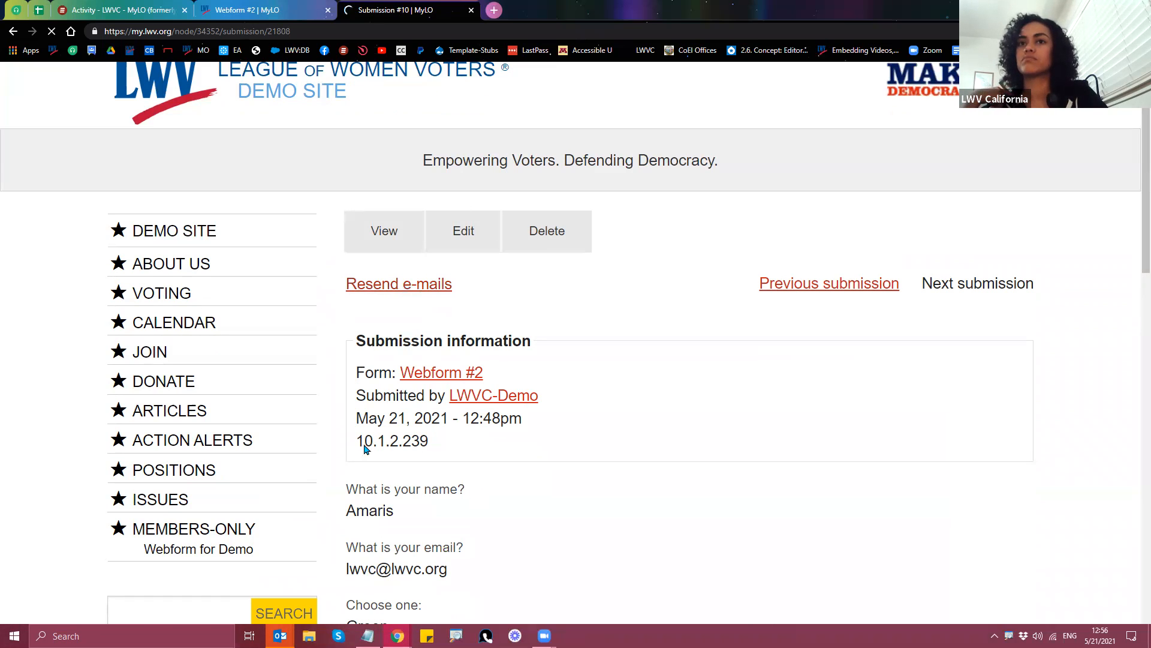
pyautogui.scroll(-1, 600, 432)
pyautogui.scroll(-2, 600, 432)
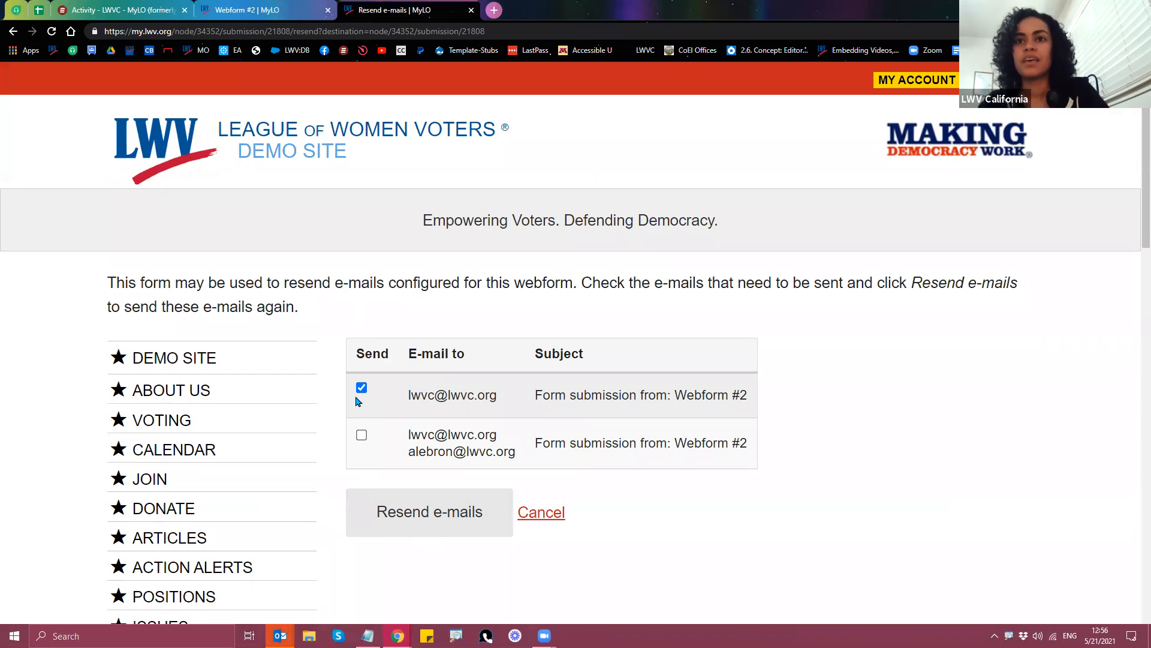
pyautogui.click(362, 436)
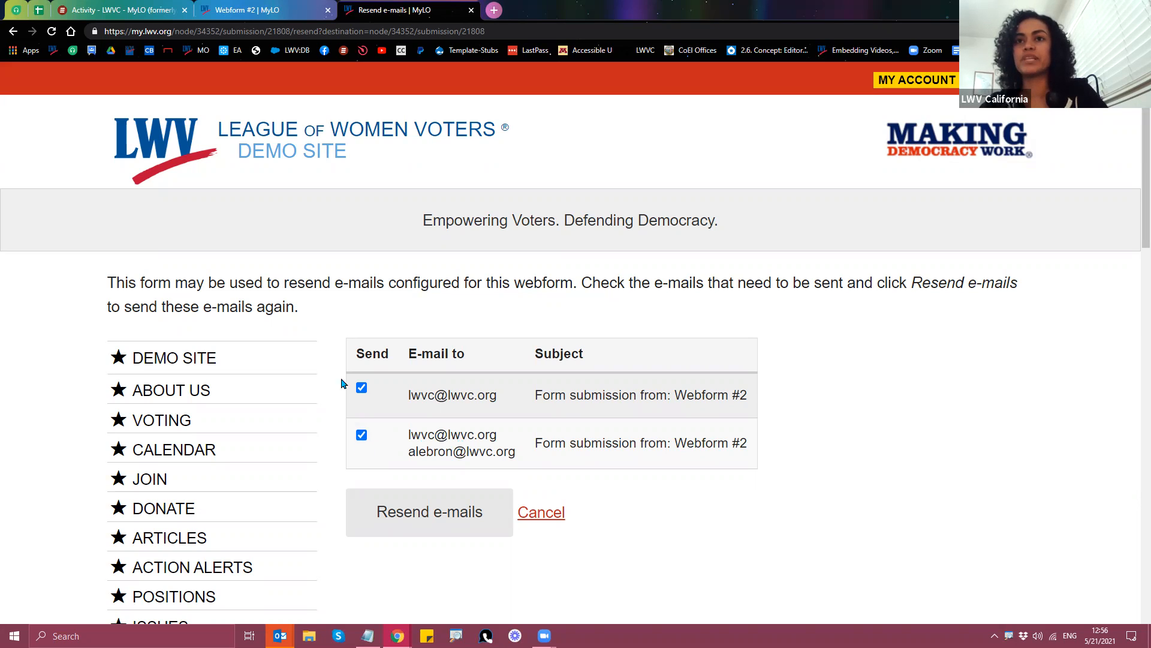
pyautogui.click(436, 524)
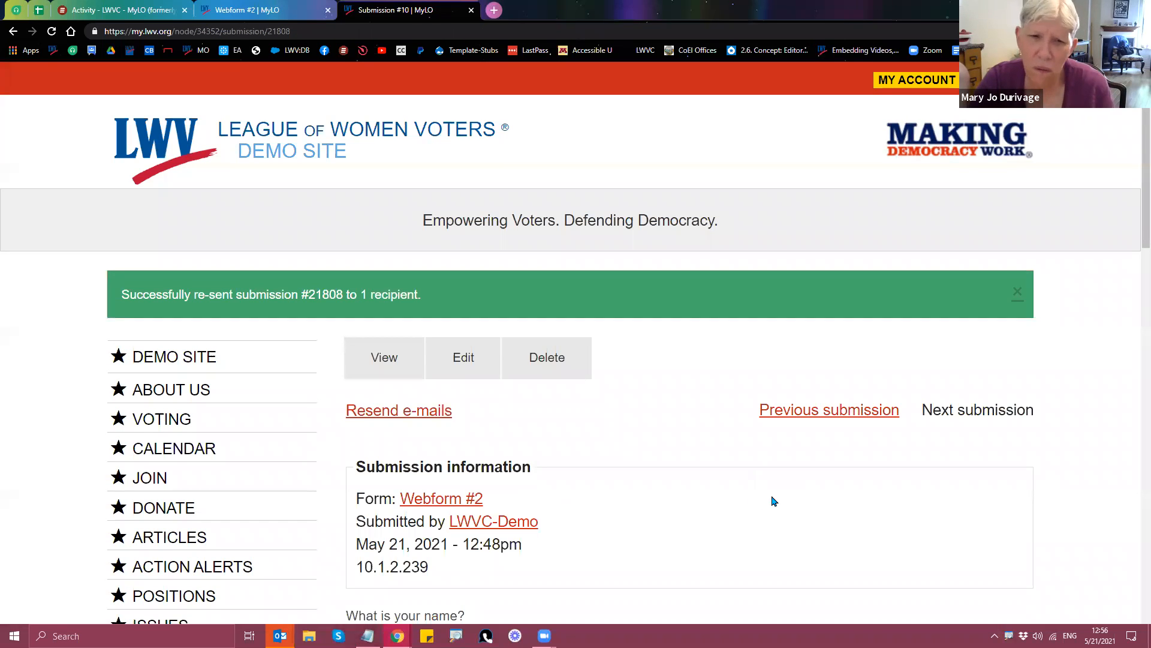
pyautogui.scroll(-1, 773, 502)
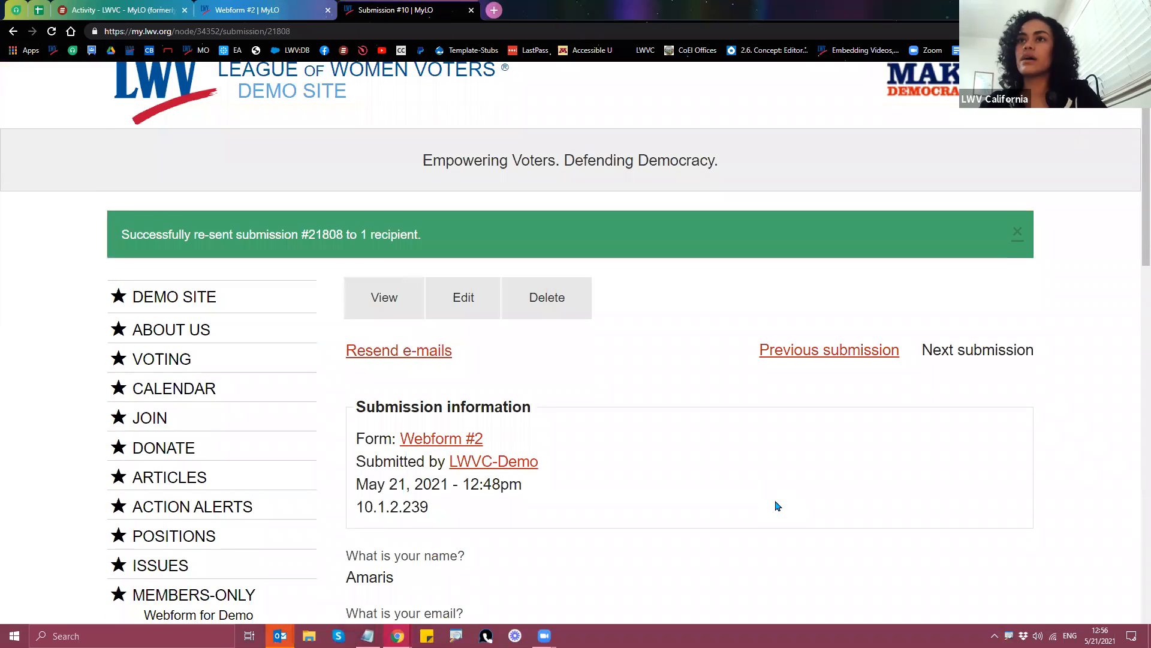
pyautogui.scroll(-1, 480, 372)
# Step: Reopen Resend e-mails, tick the second e-mail, and review each e-mail's recipient addresses
pyautogui.click(382, 296)
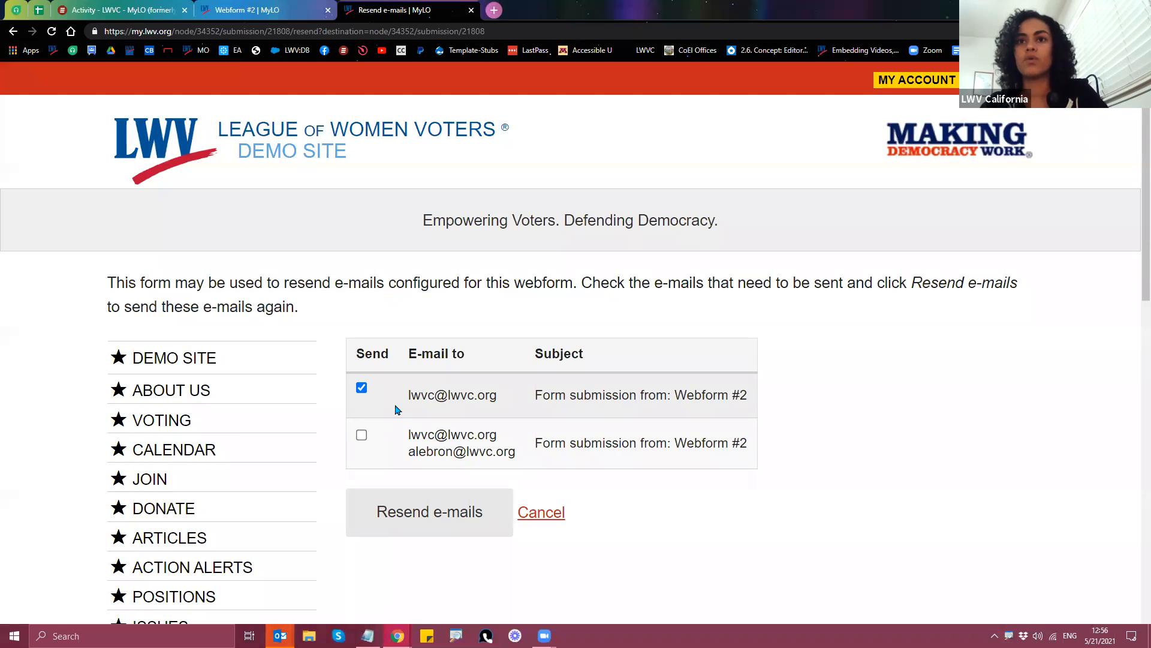
pyautogui.scroll(-1, 400, 427)
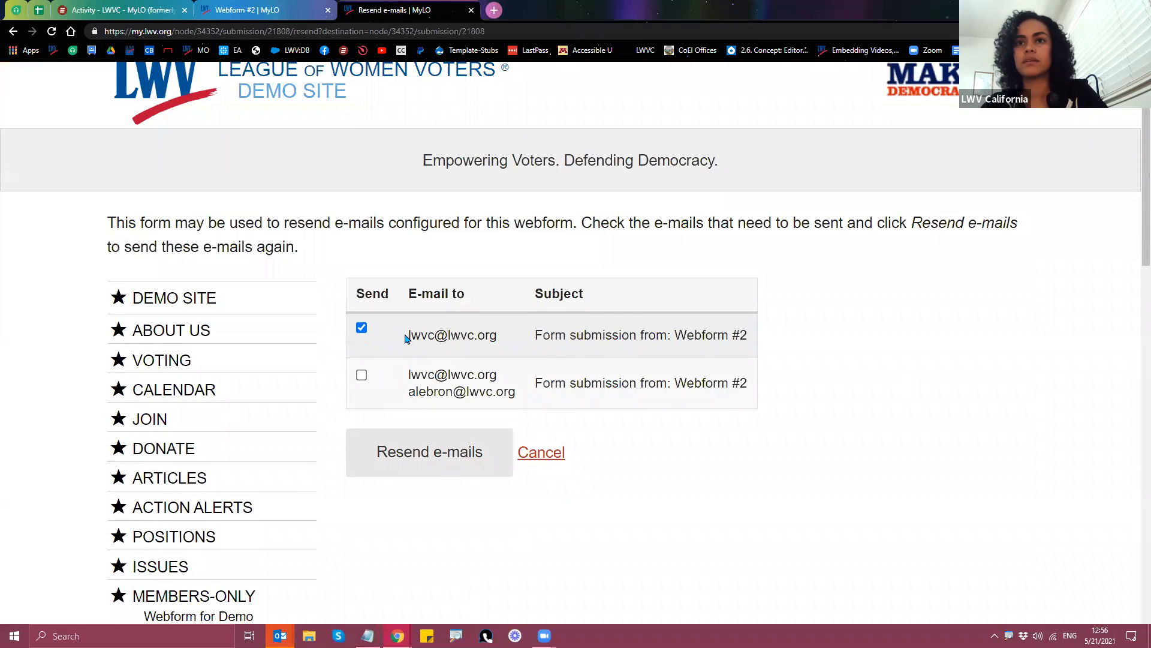
pyautogui.moveTo(409, 336); pyautogui.dragTo(527, 341)
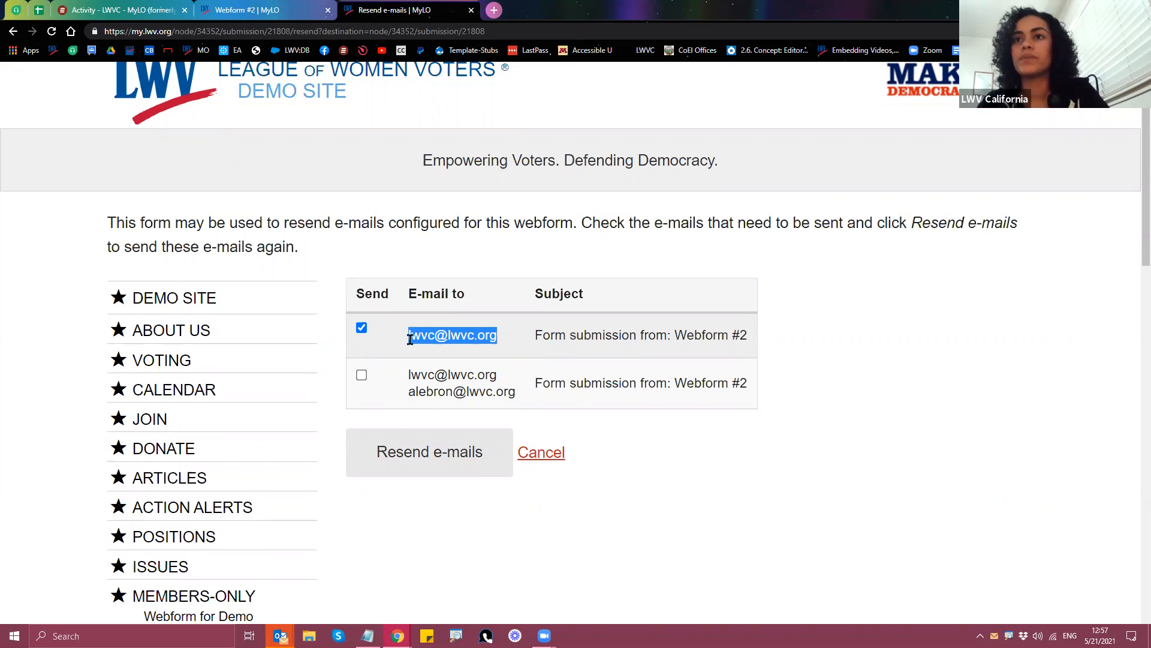
pyautogui.click(485, 333)
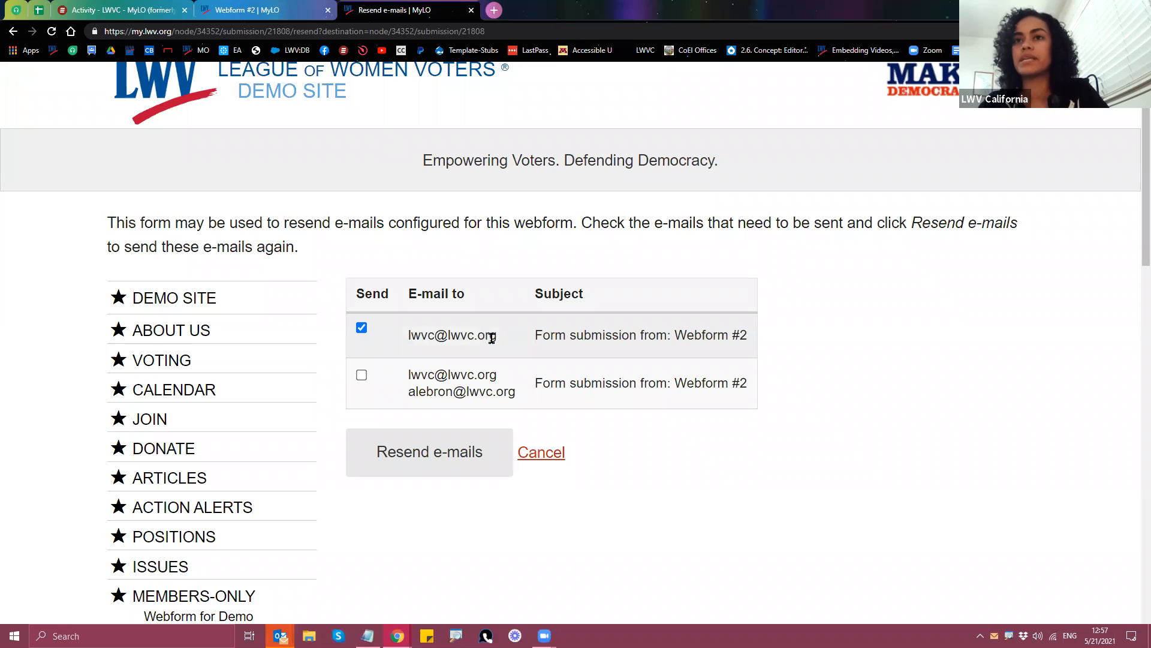
pyautogui.moveTo(408, 337); pyautogui.dragTo(513, 343)
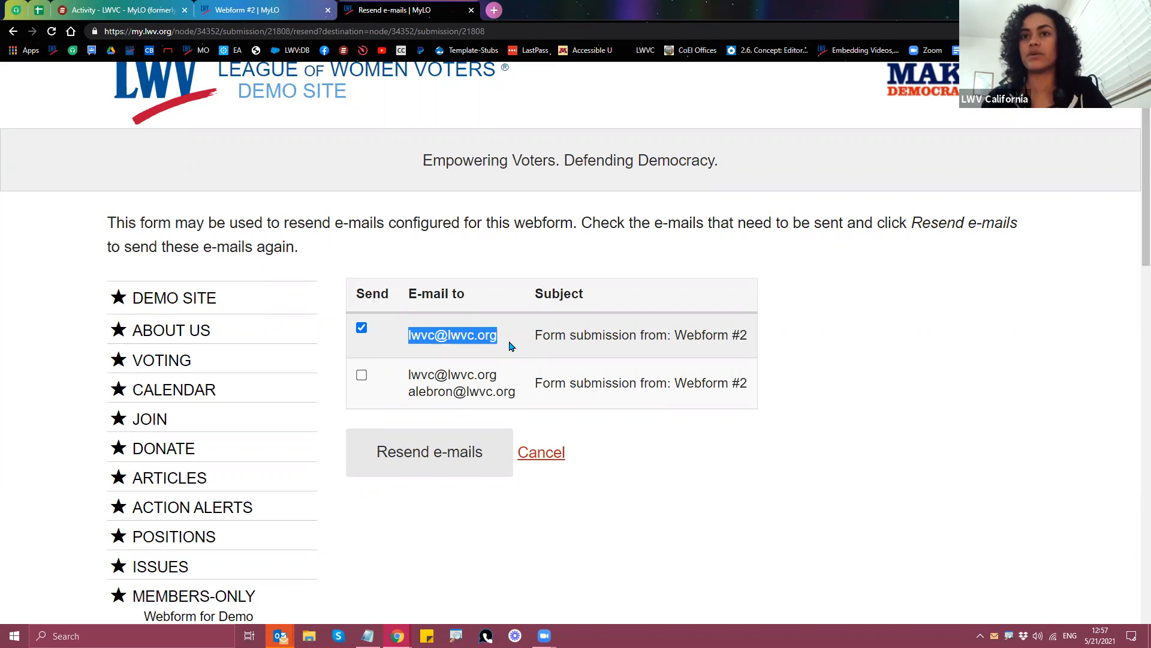
pyautogui.click(362, 377)
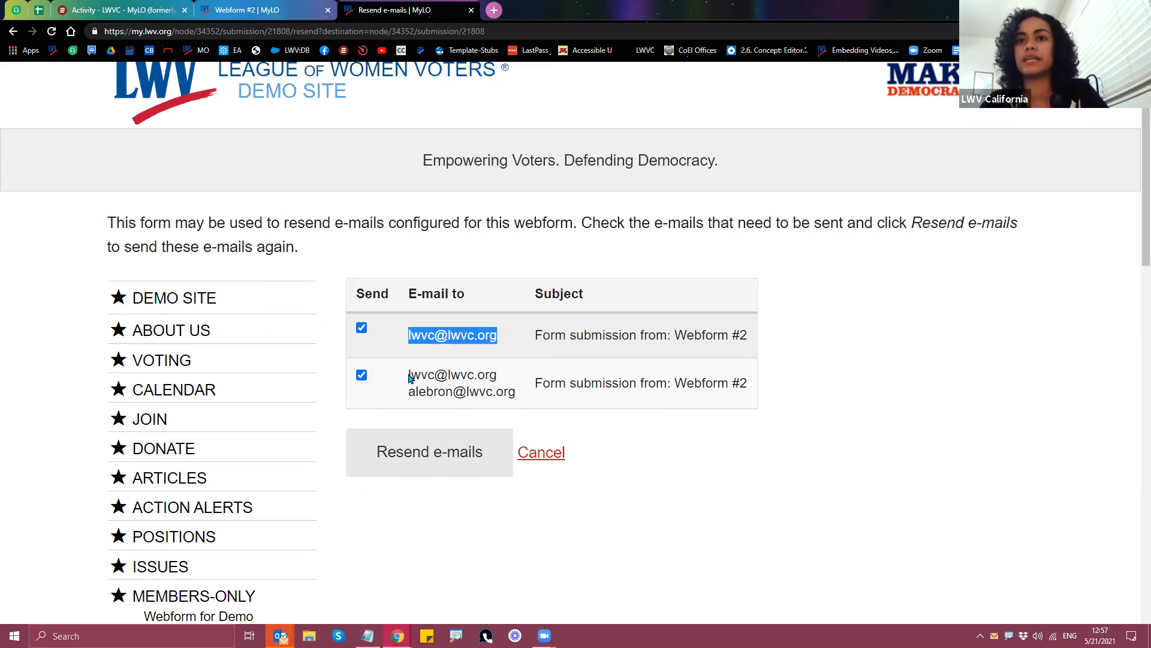
pyautogui.moveTo(408, 376); pyautogui.dragTo(514, 393)
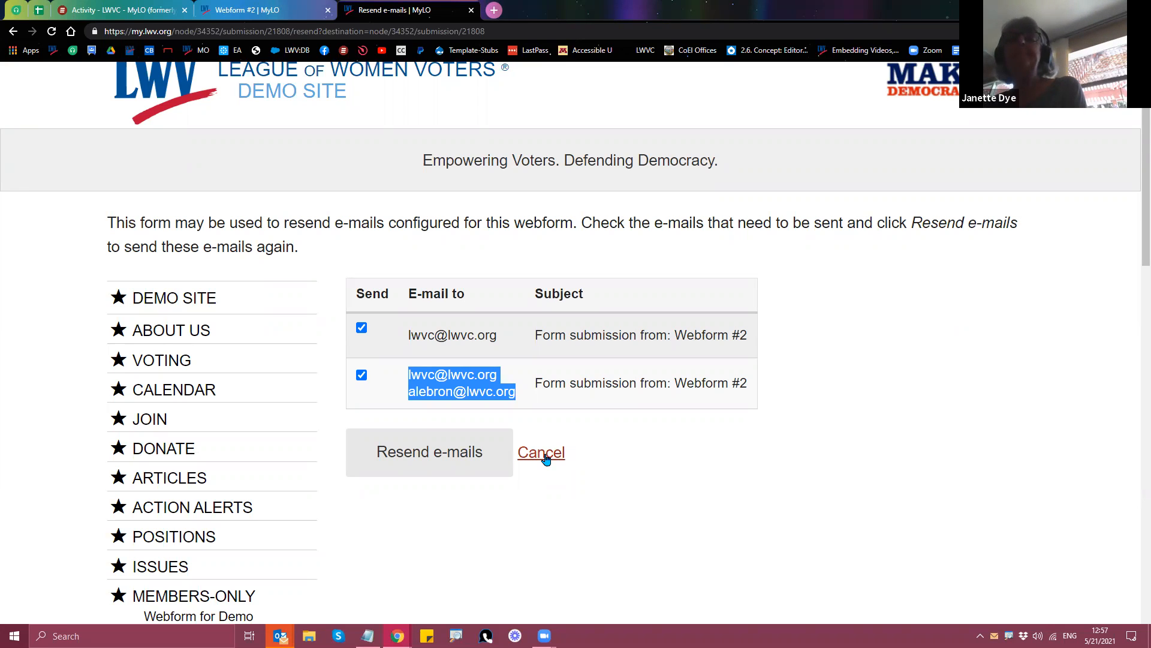
# Step: Cancel without resending, reopen the resend page, and cancel again back to submission 10
pyautogui.click(545, 458)
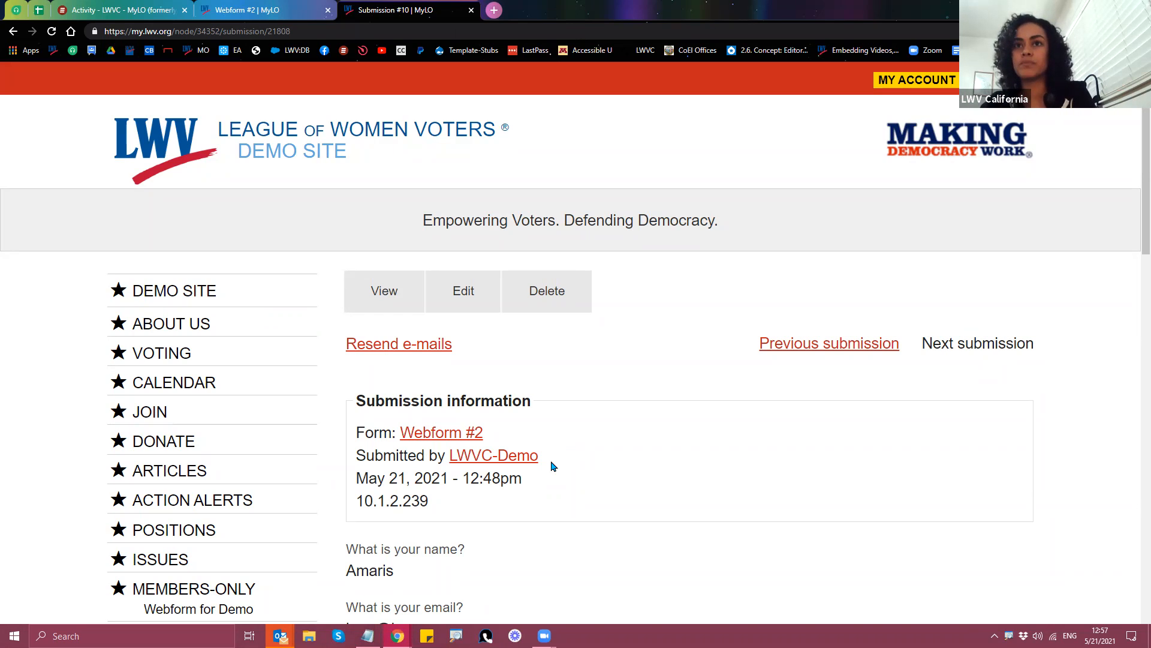
pyautogui.click(406, 349)
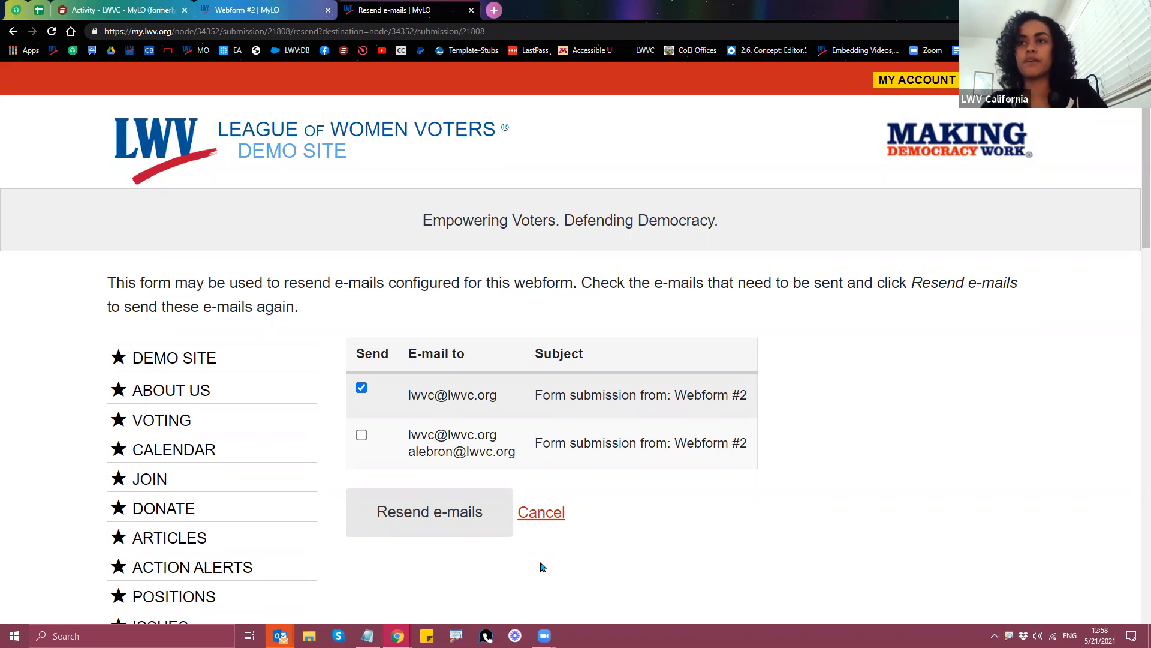
pyautogui.click(540, 517)
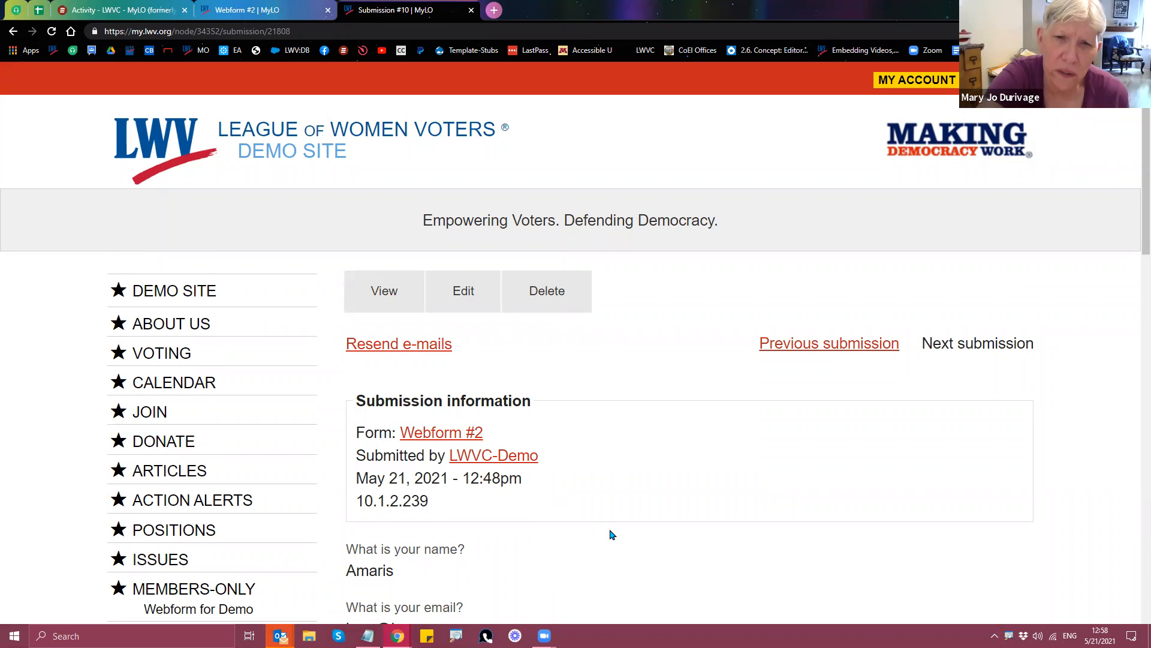
pyautogui.scroll(-1, 610, 535)
pyautogui.scroll(-2, 611, 535)
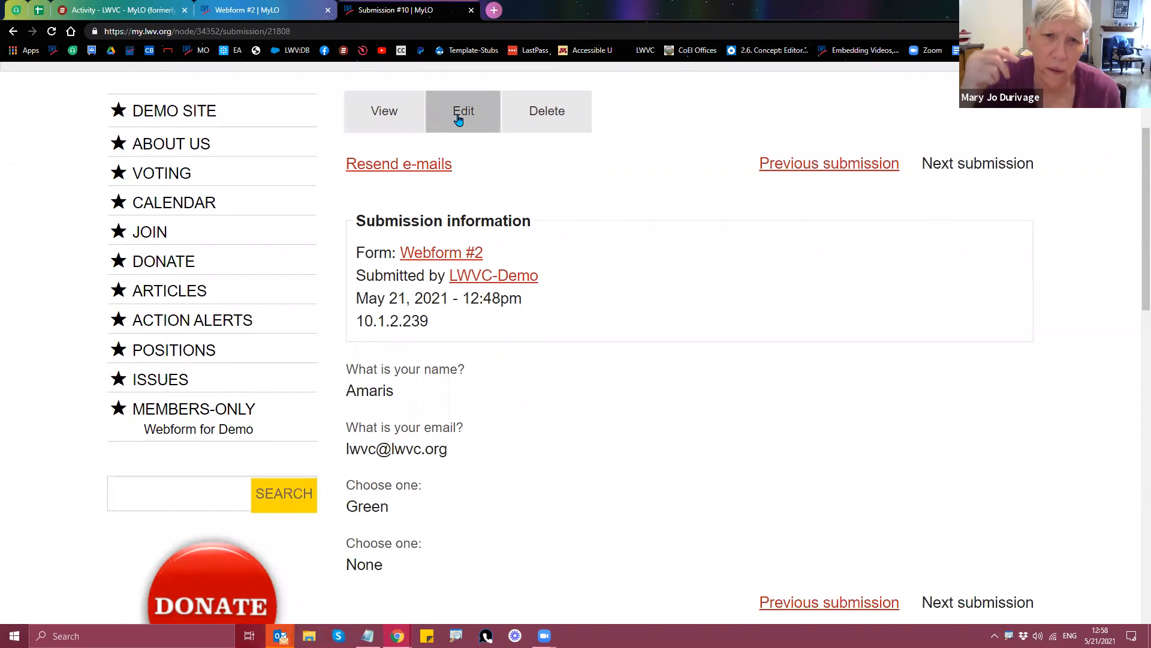
# Step: Edit submission 10, replacing the email answer's name part with a new name, and preview it
pyautogui.click(459, 120)
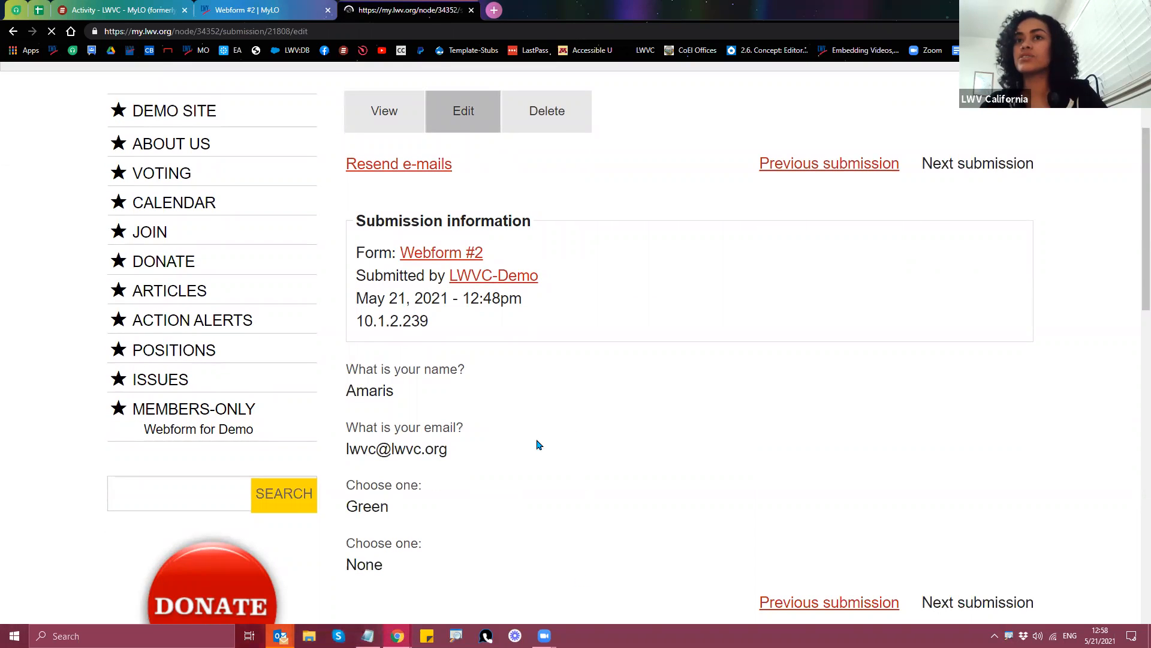
pyautogui.scroll(-4, 56, 462)
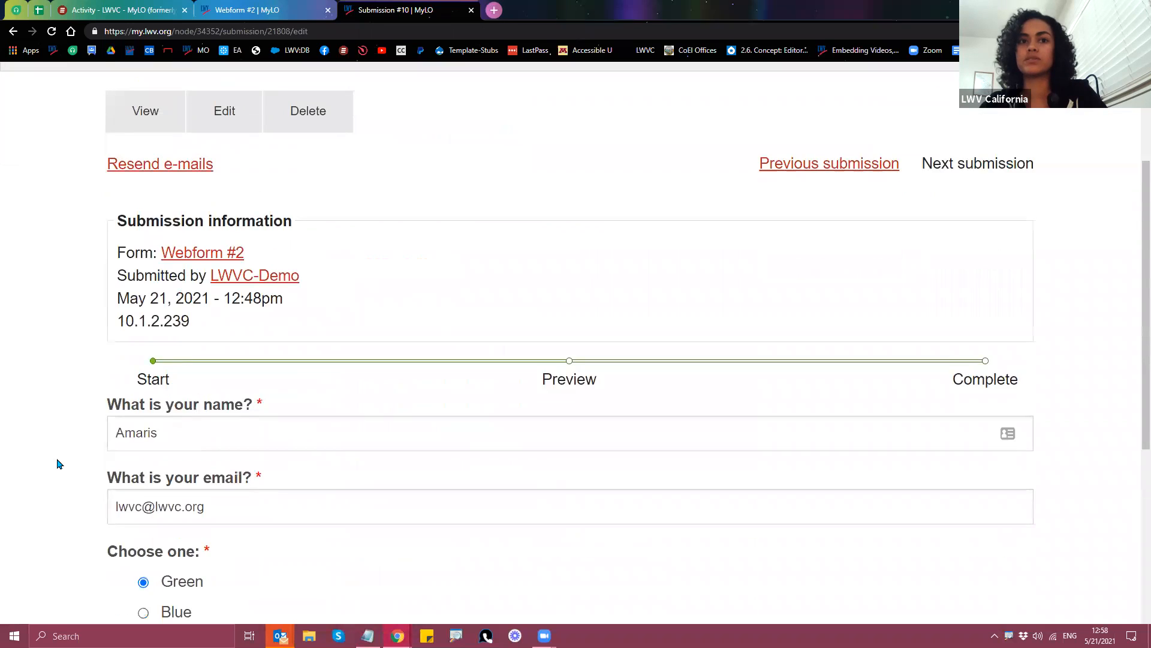
pyautogui.scroll(-1, 60, 474)
pyautogui.doubleClick(139, 390)
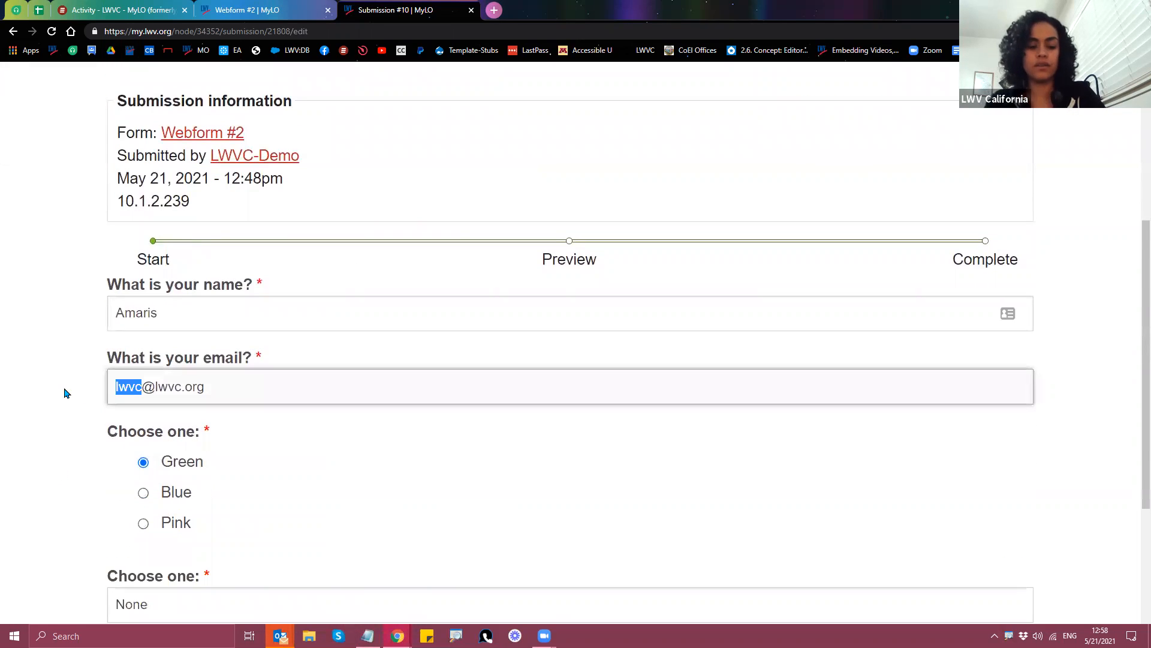
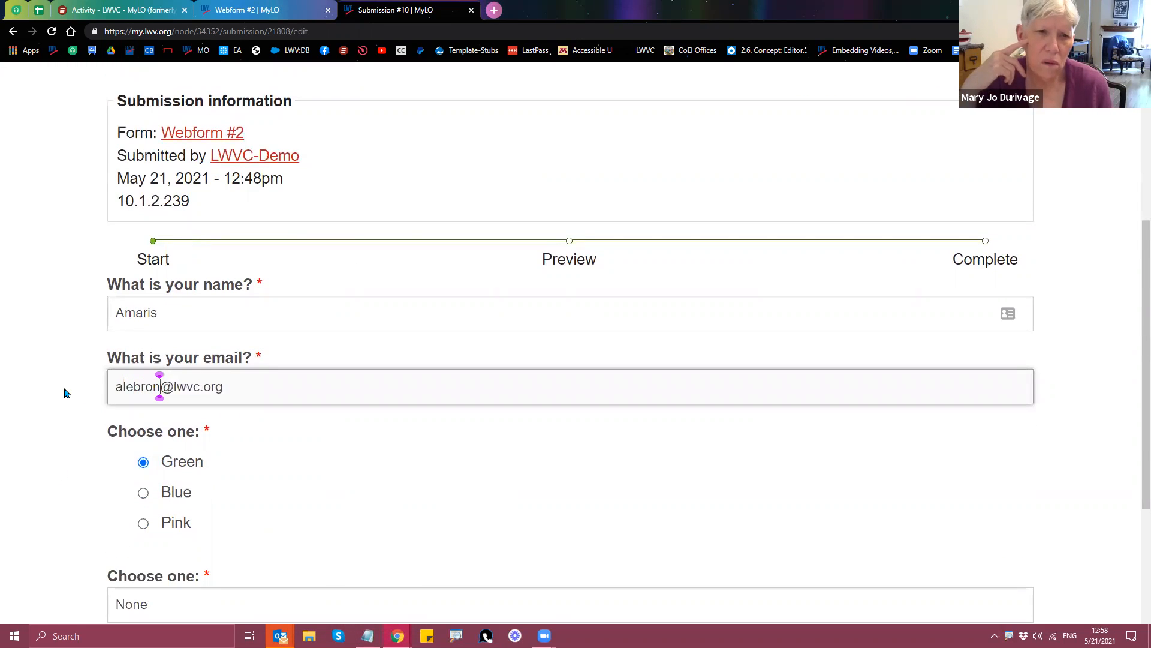
pyautogui.scroll(-2, 57, 420)
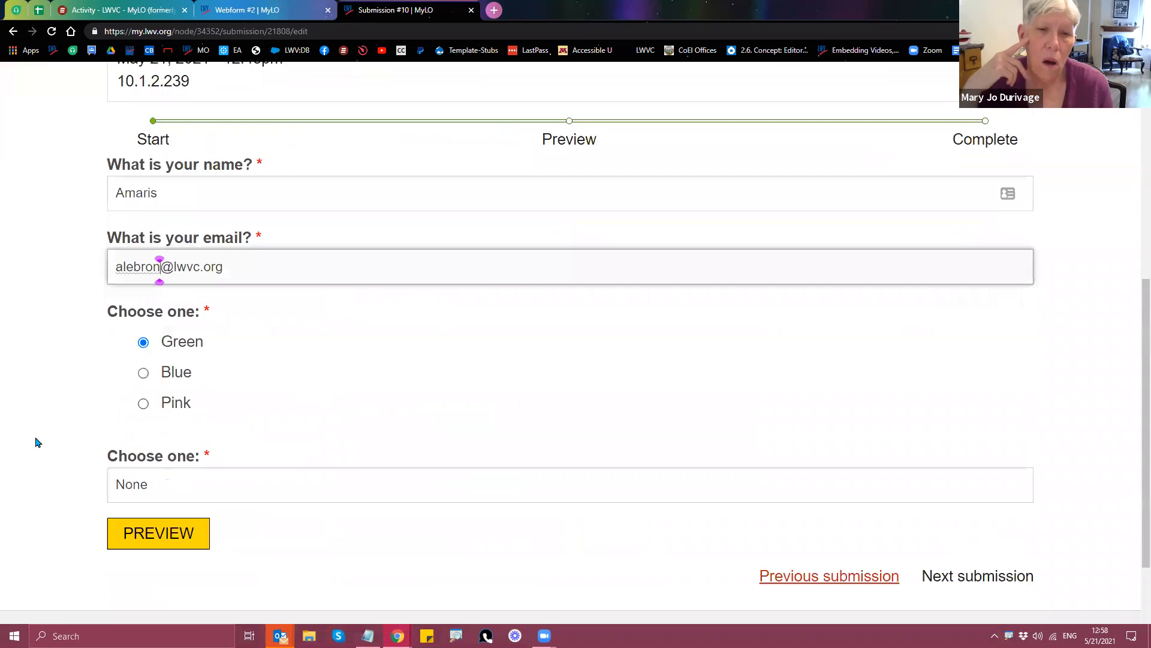
pyautogui.click(159, 544)
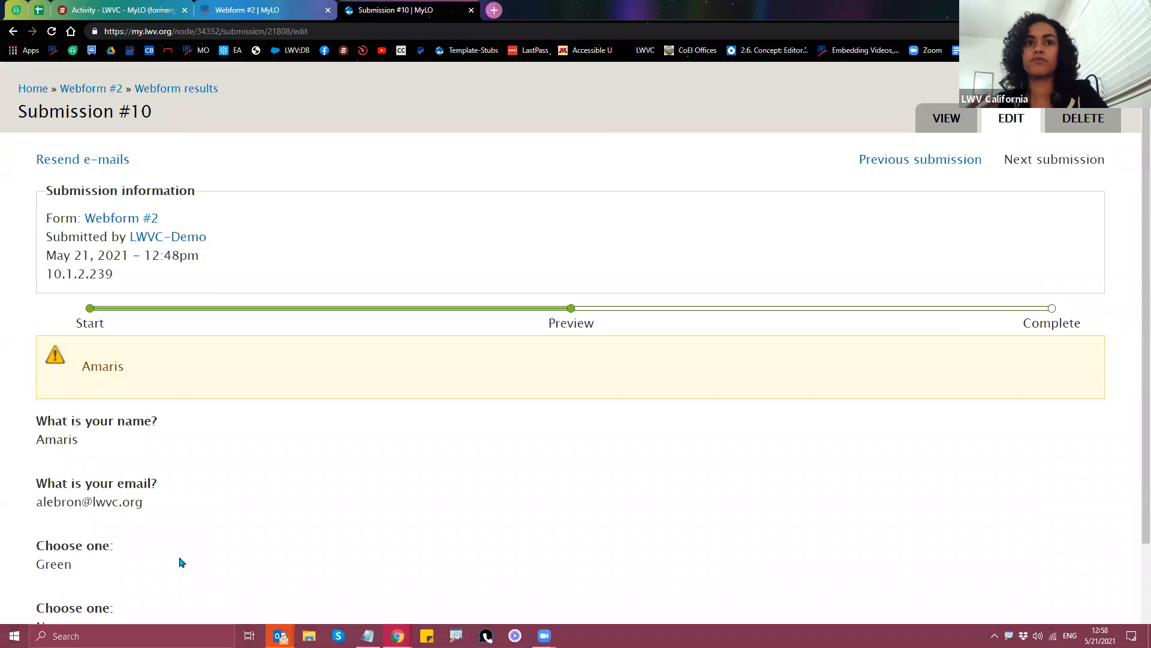
# Step: Save the edited submission and go to the Webform #2 page
pyautogui.scroll(-2, 264, 504)
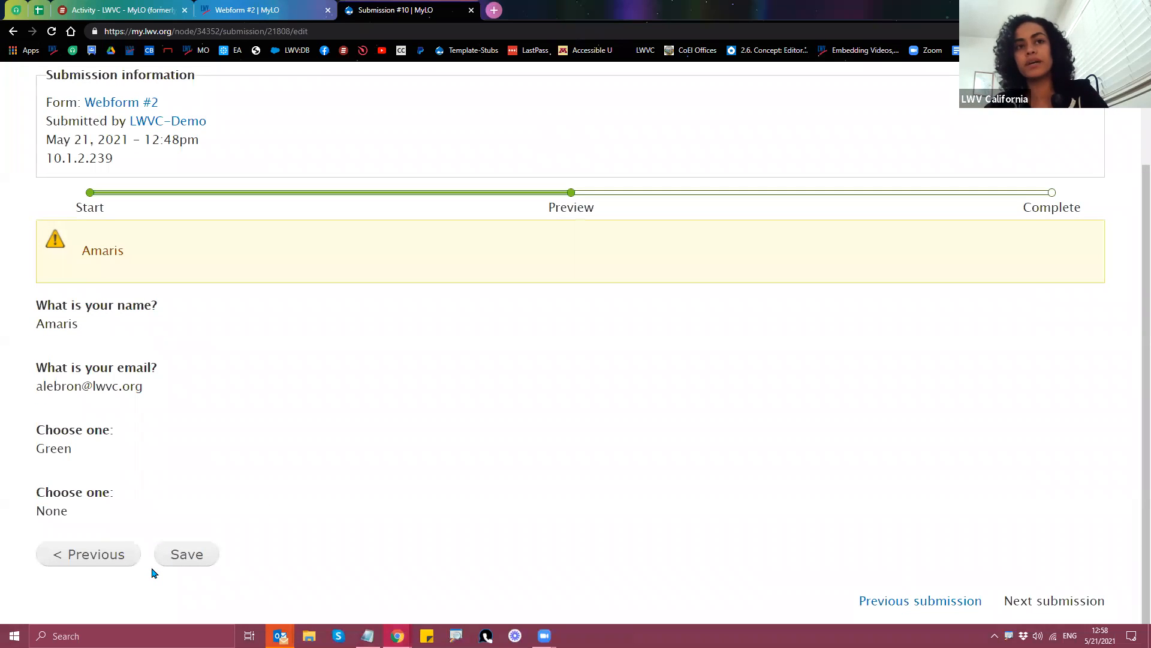
pyautogui.click(184, 561)
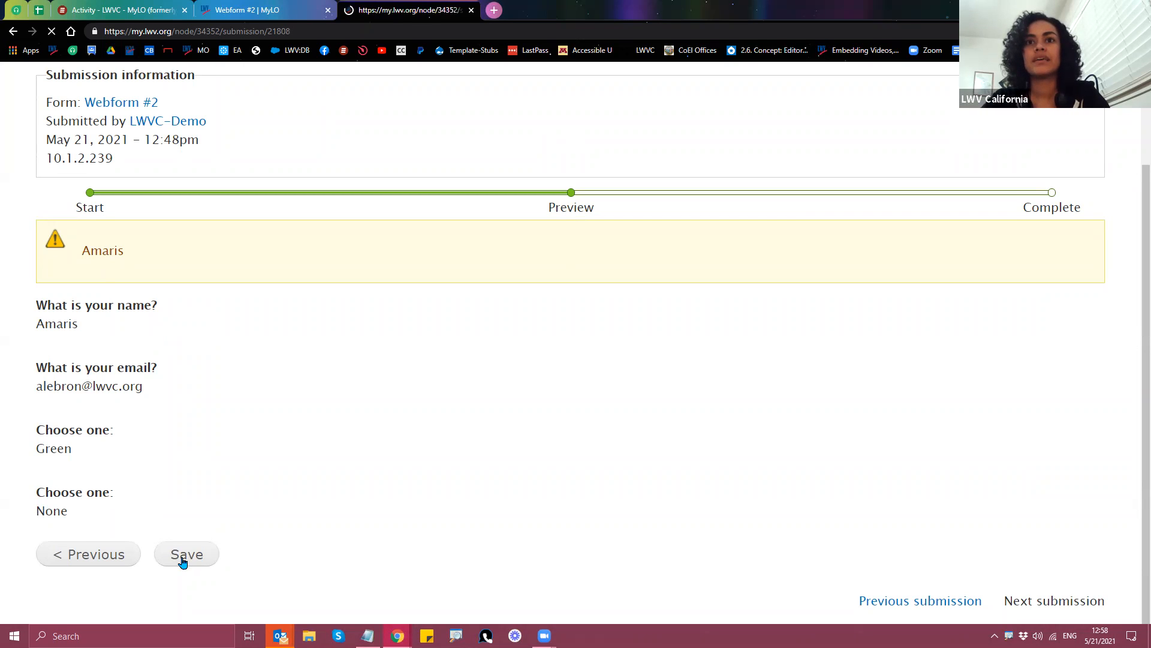
pyautogui.scroll(-4, 477, 473)
pyautogui.moveTo(474, 457); pyautogui.dragTo(345, 458)
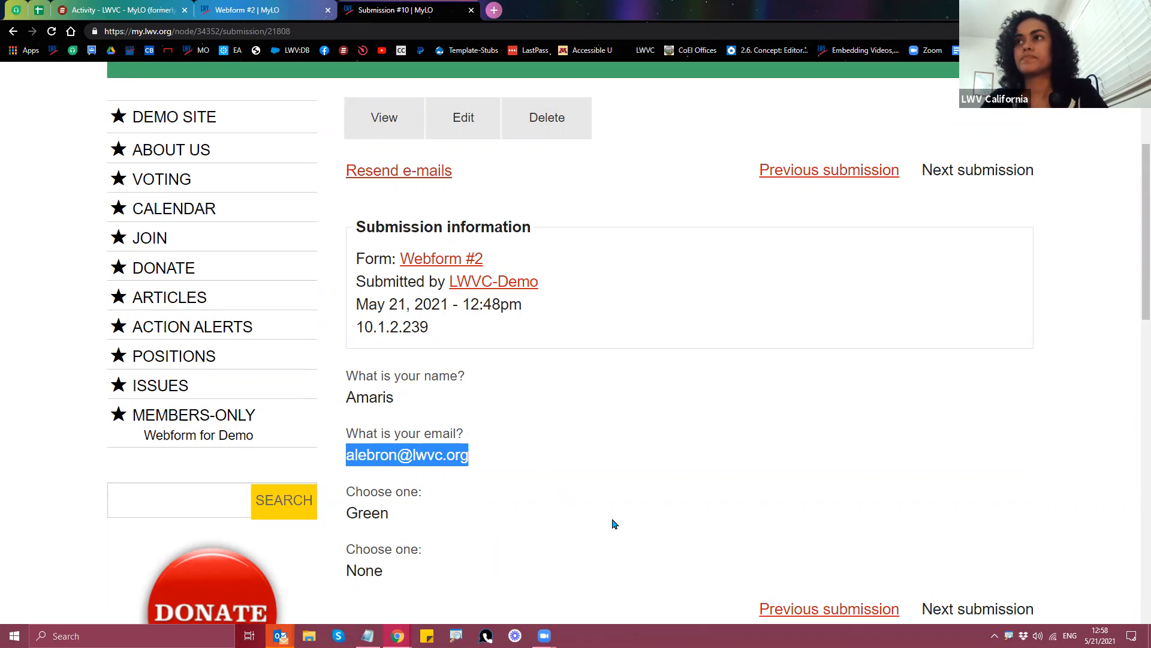
pyautogui.scroll(-2, 613, 523)
pyautogui.scroll(1, 614, 524)
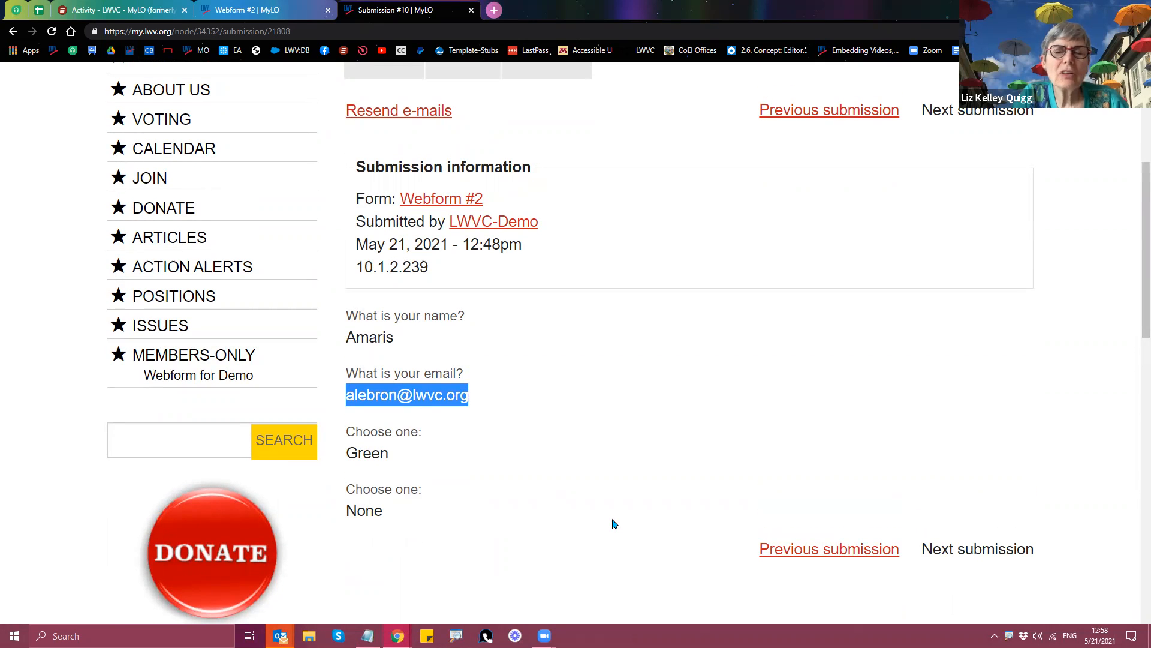
pyautogui.scroll(1, 613, 523)
pyautogui.click(607, 515)
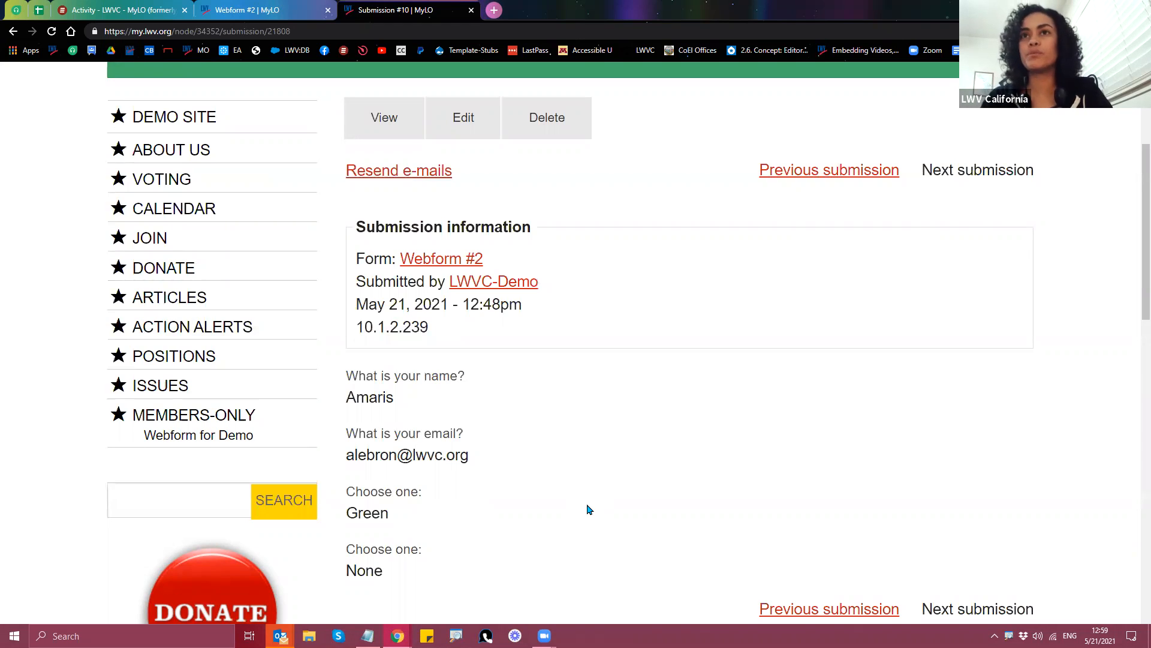
pyautogui.click(427, 262)
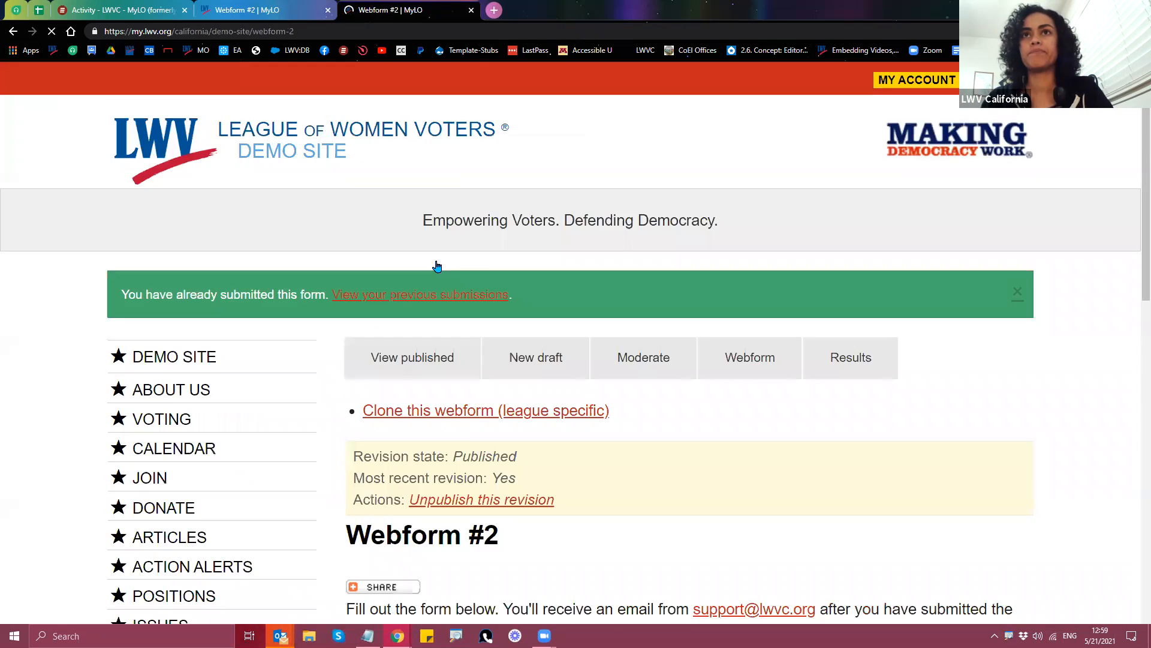
# Step: Open Webform #2's Form settings and expand the Preview page section
pyautogui.scroll(-3, 789, 470)
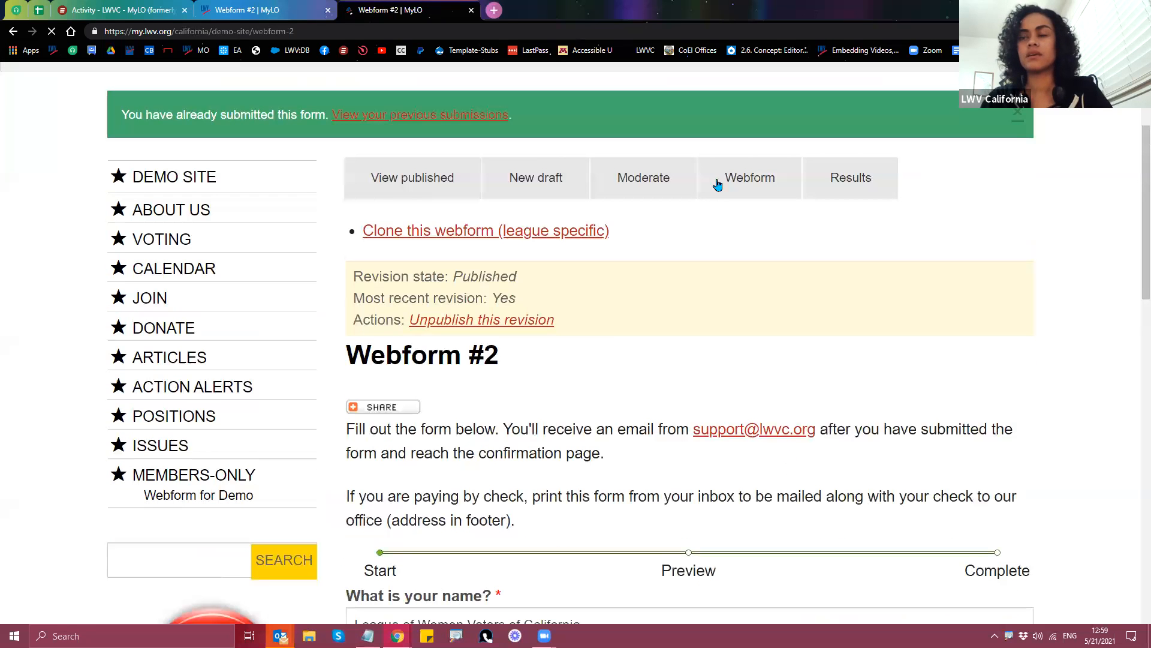
pyautogui.click(753, 183)
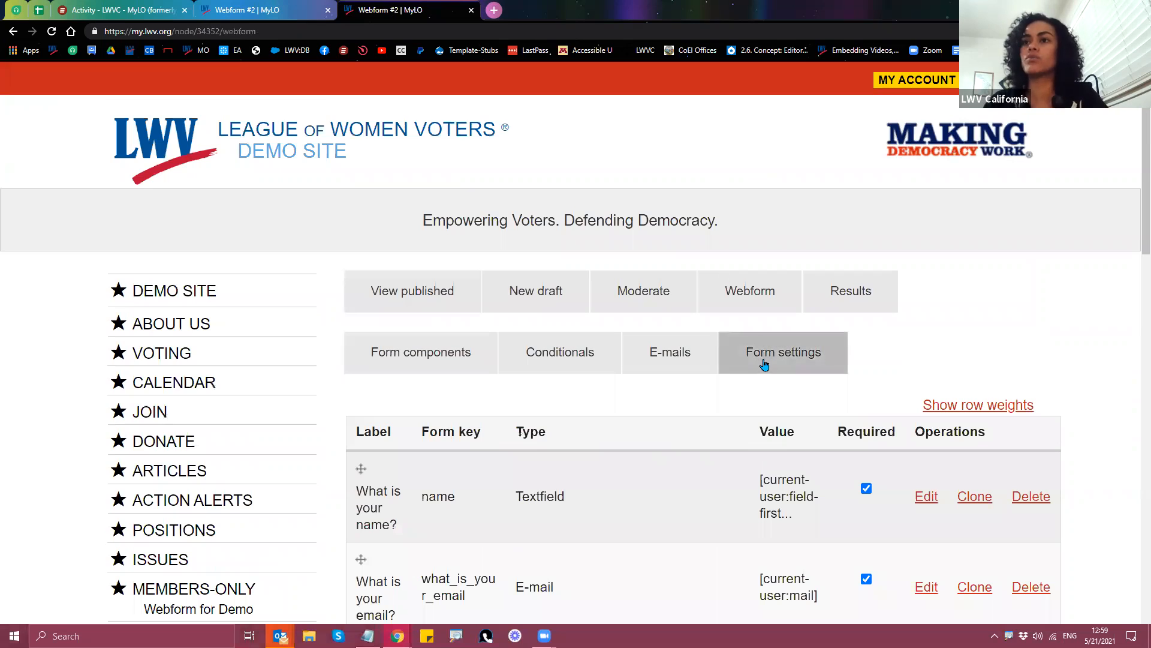
pyautogui.click(761, 367)
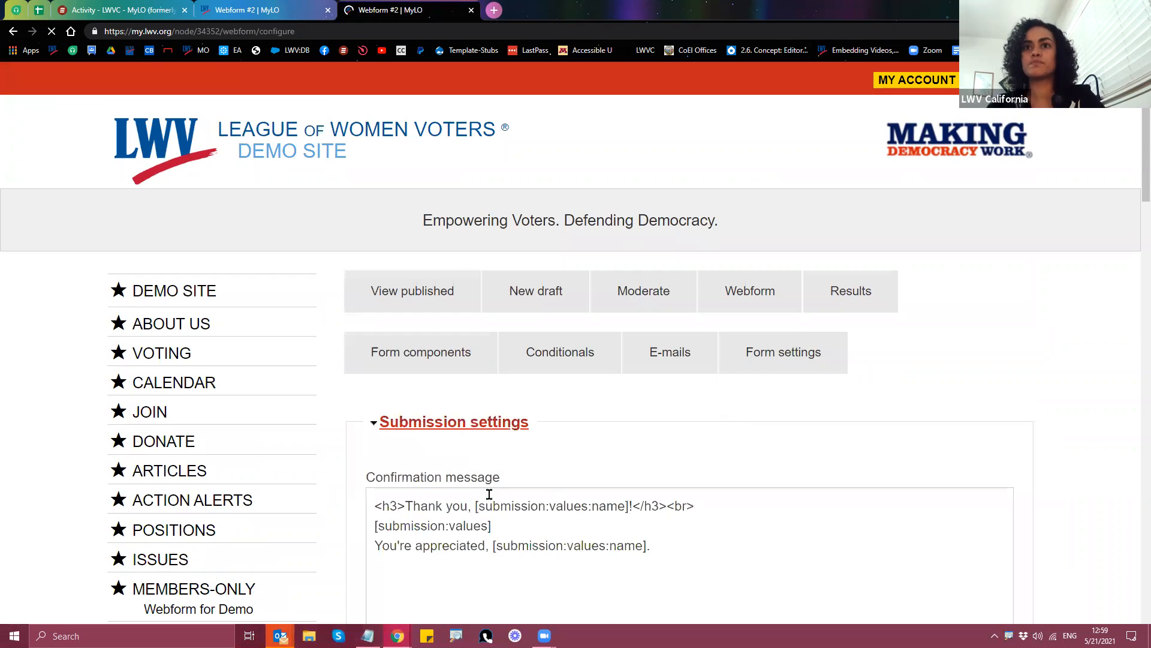
pyautogui.scroll(-5, 327, 481)
pyautogui.scroll(-15, 342, 482)
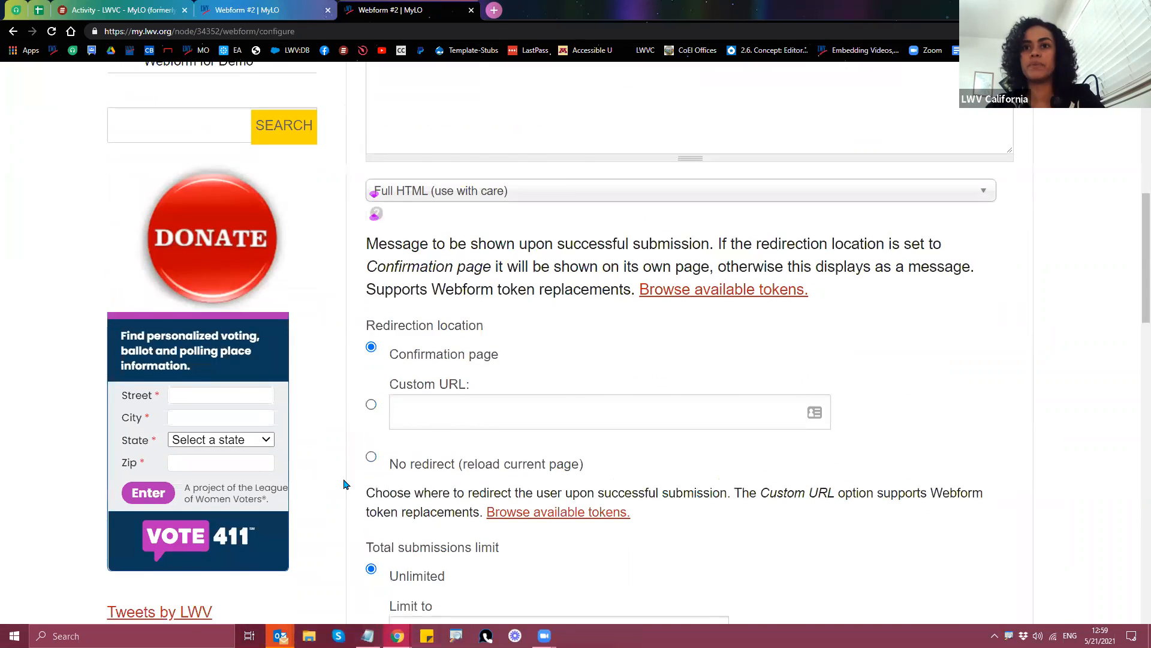
pyautogui.scroll(-9, 343, 482)
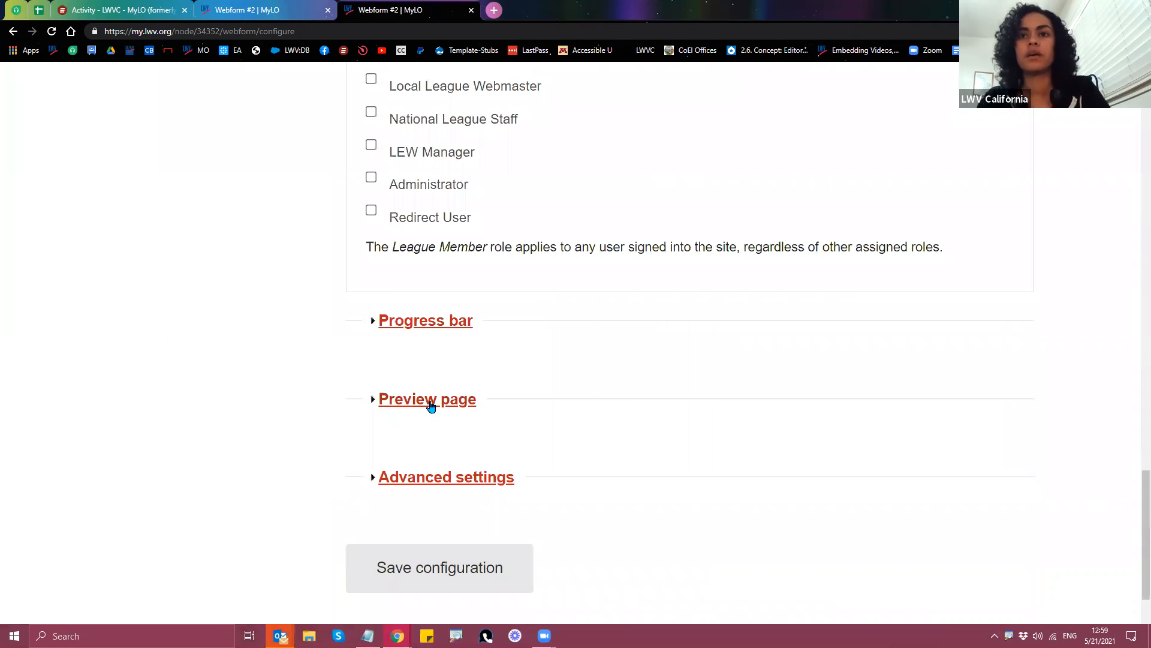
pyautogui.click(429, 400)
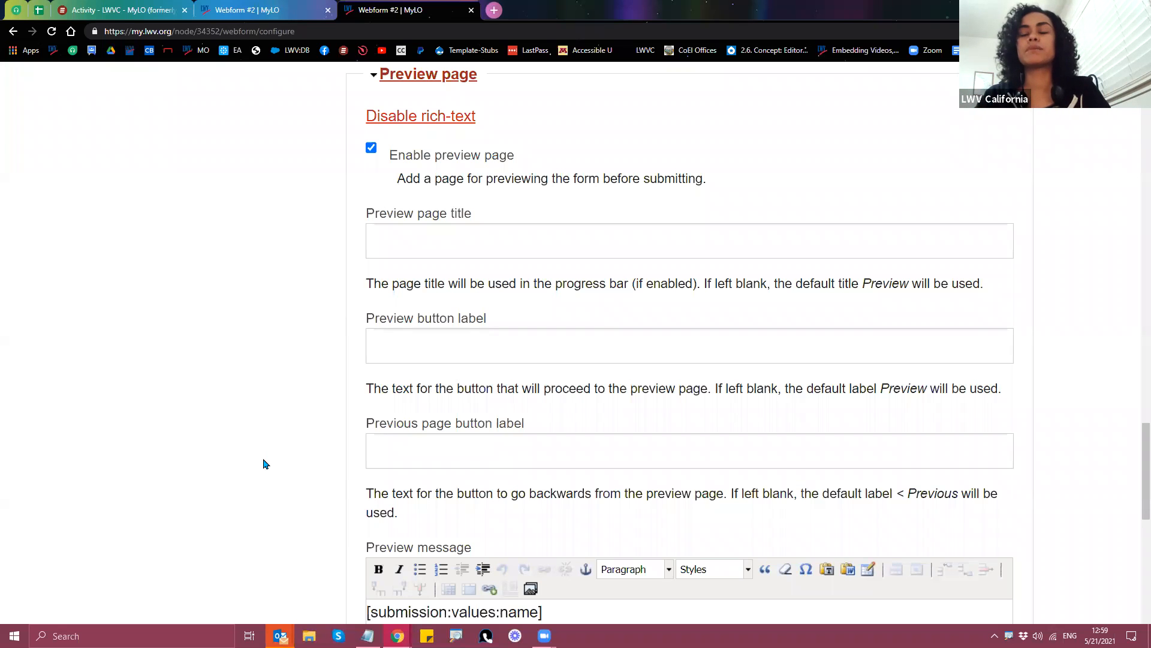
# Step: Set the preview message to 'Wait! Preview your answers [submission:values:name]!'
pyautogui.scroll(-4, 264, 464)
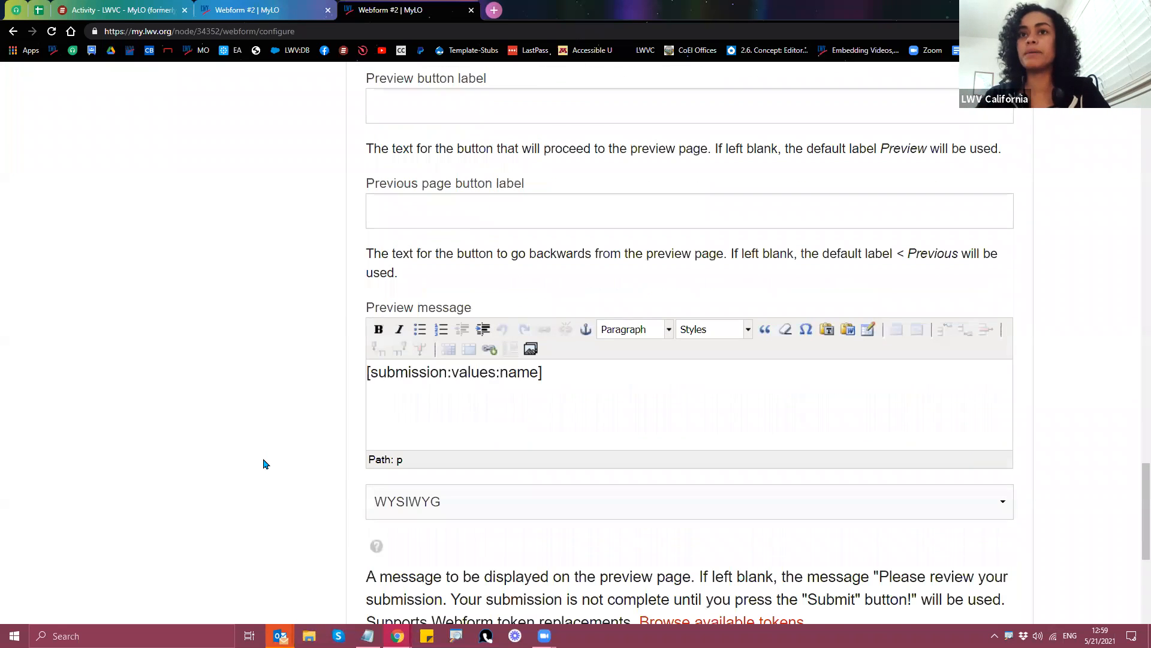
pyautogui.moveTo(552, 373); pyautogui.dragTo(330, 430)
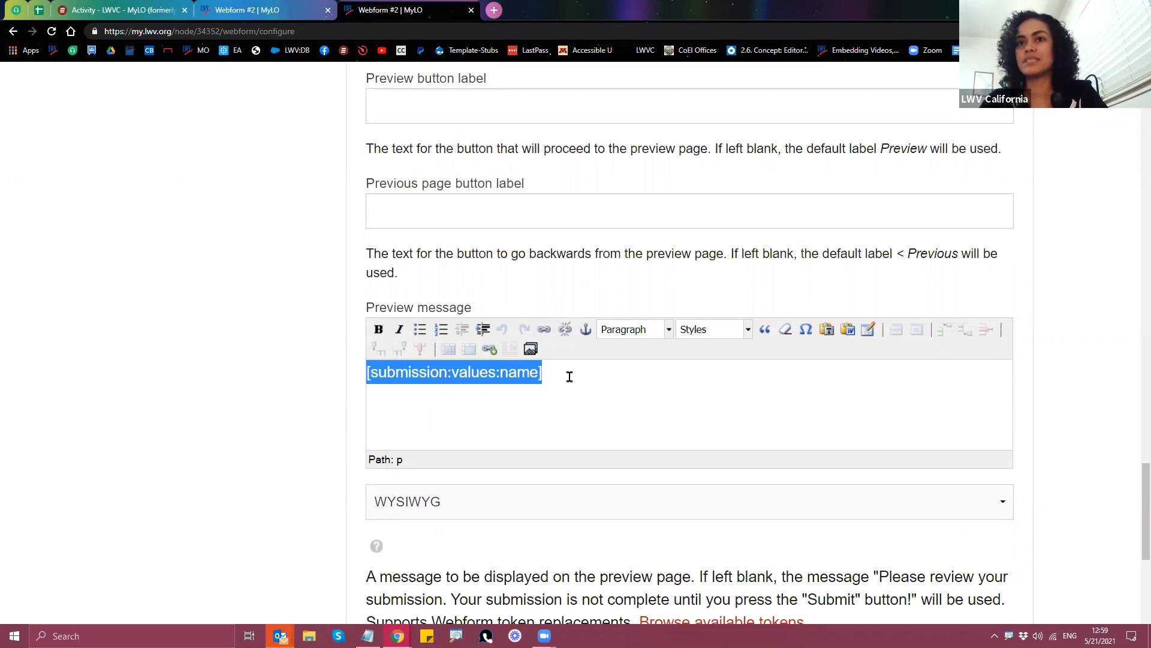
pyautogui.click(368, 377)
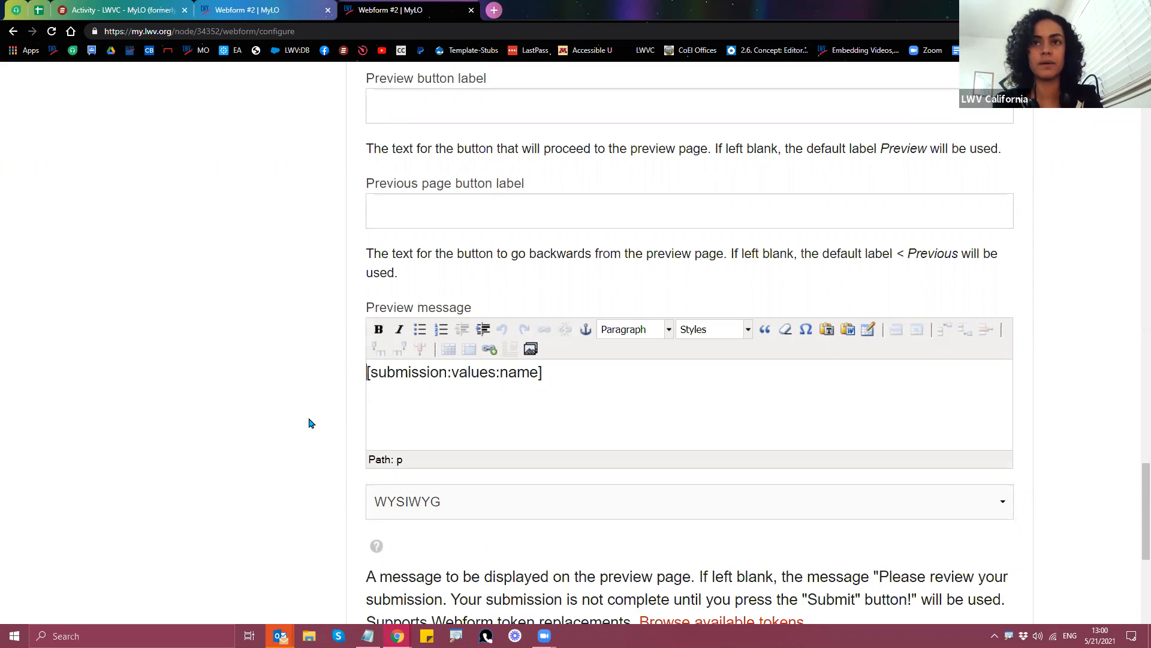
pyautogui.write('Wait! ')
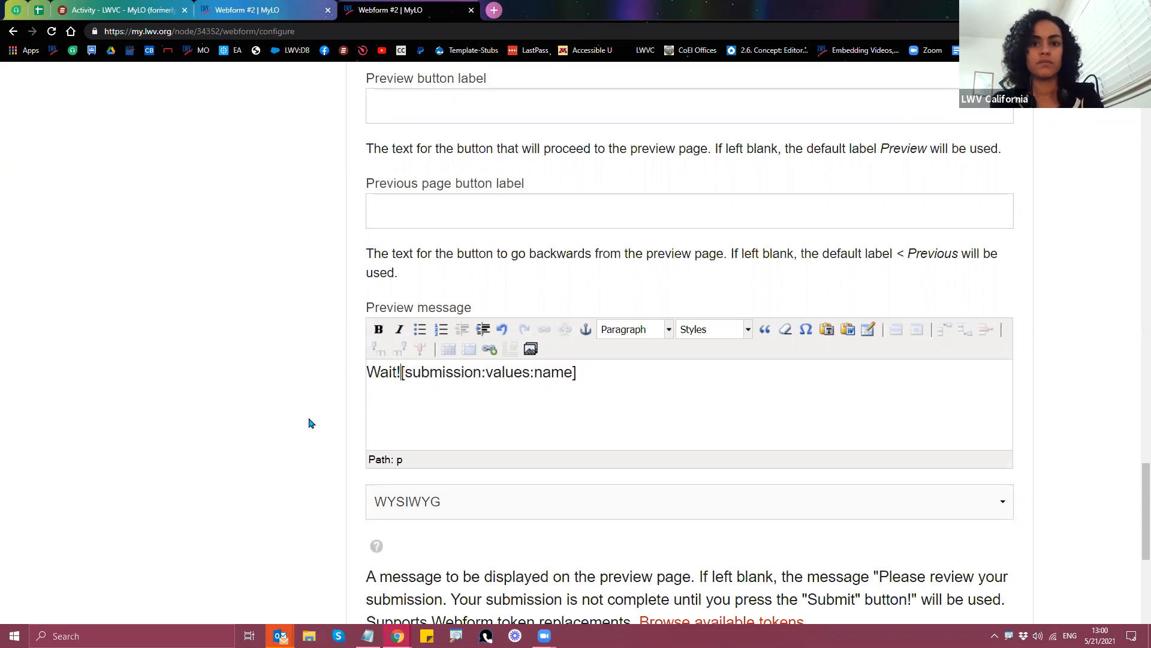
pyautogui.write('Preview your')
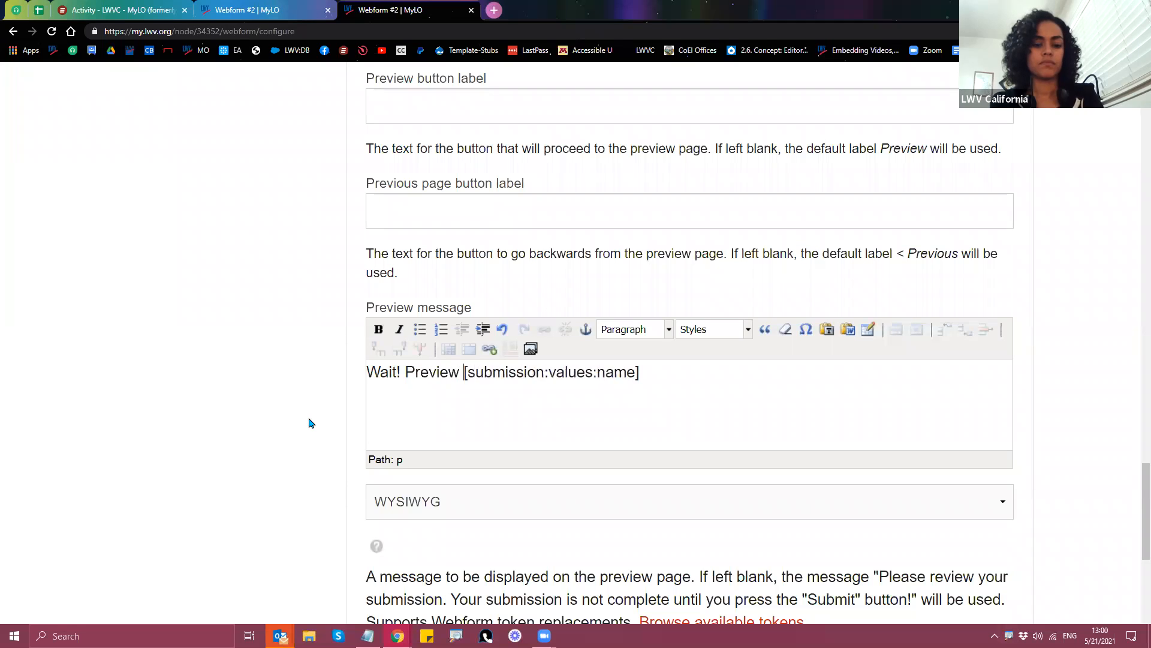
pyautogui.write(' answers [submission:values:name]!')
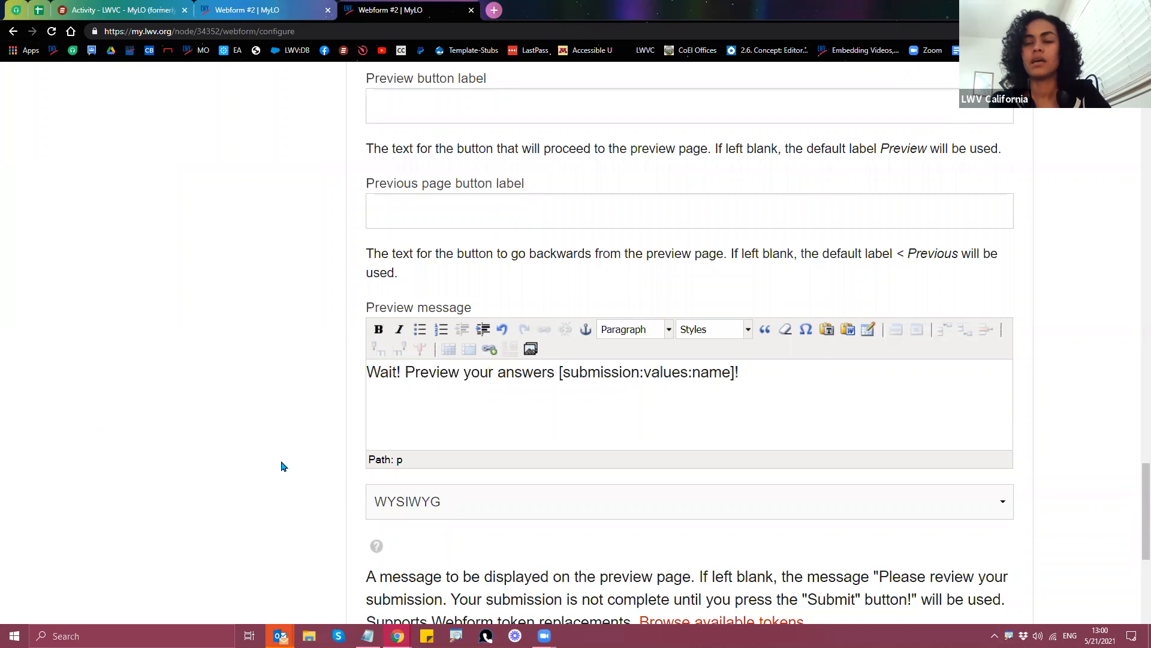
# Step: Compare it with the default message in the help text and save the configuration
pyautogui.scroll(-1, 282, 470)
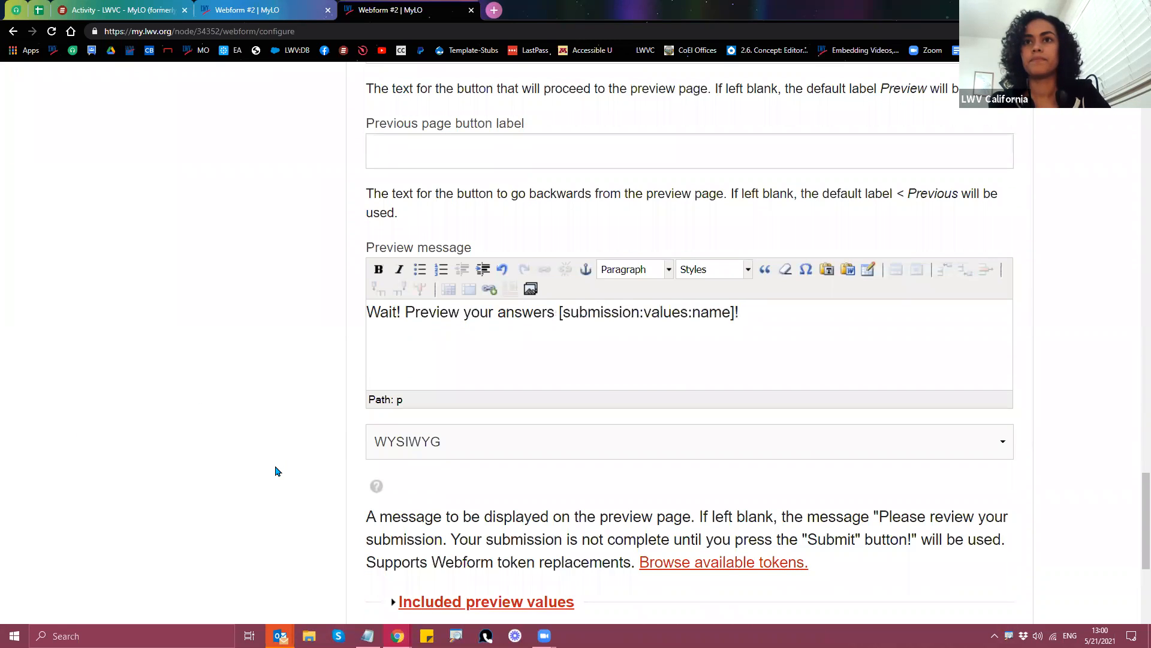
pyautogui.scroll(1, 277, 473)
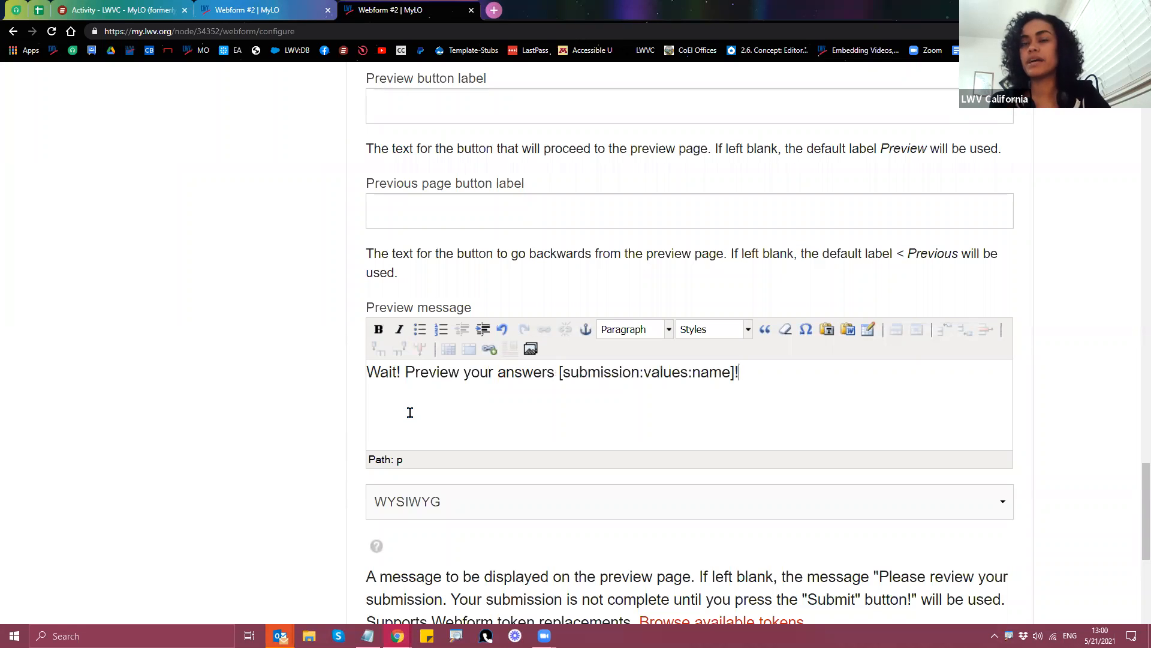
pyautogui.scroll(4, 282, 470)
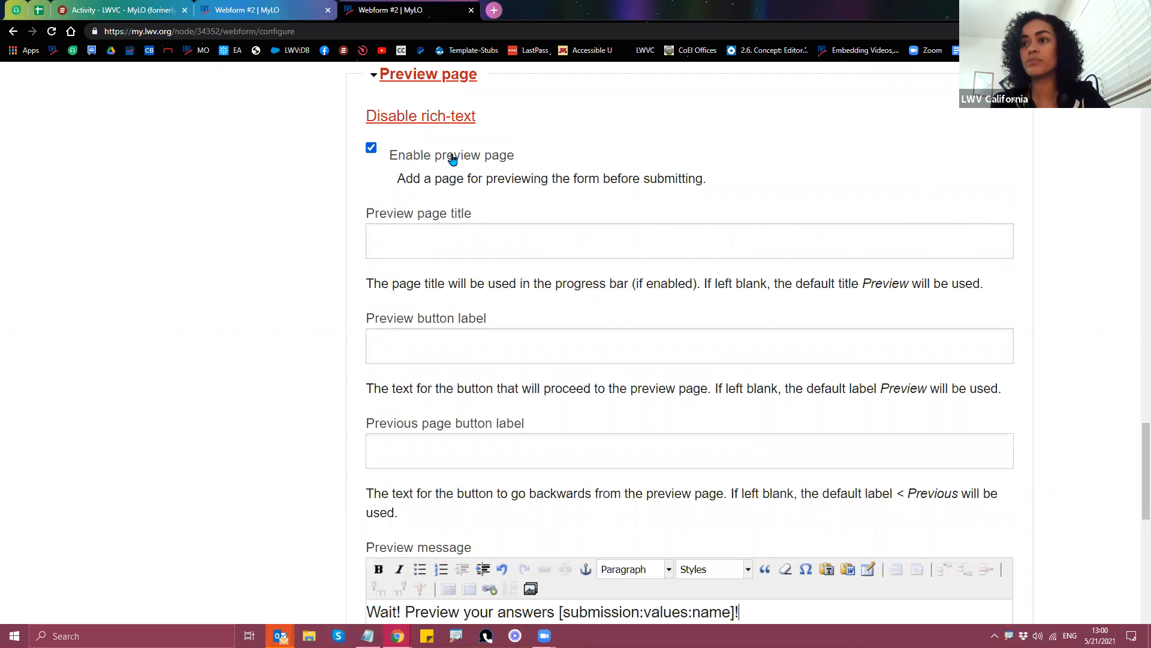
pyautogui.scroll(-5, 319, 470)
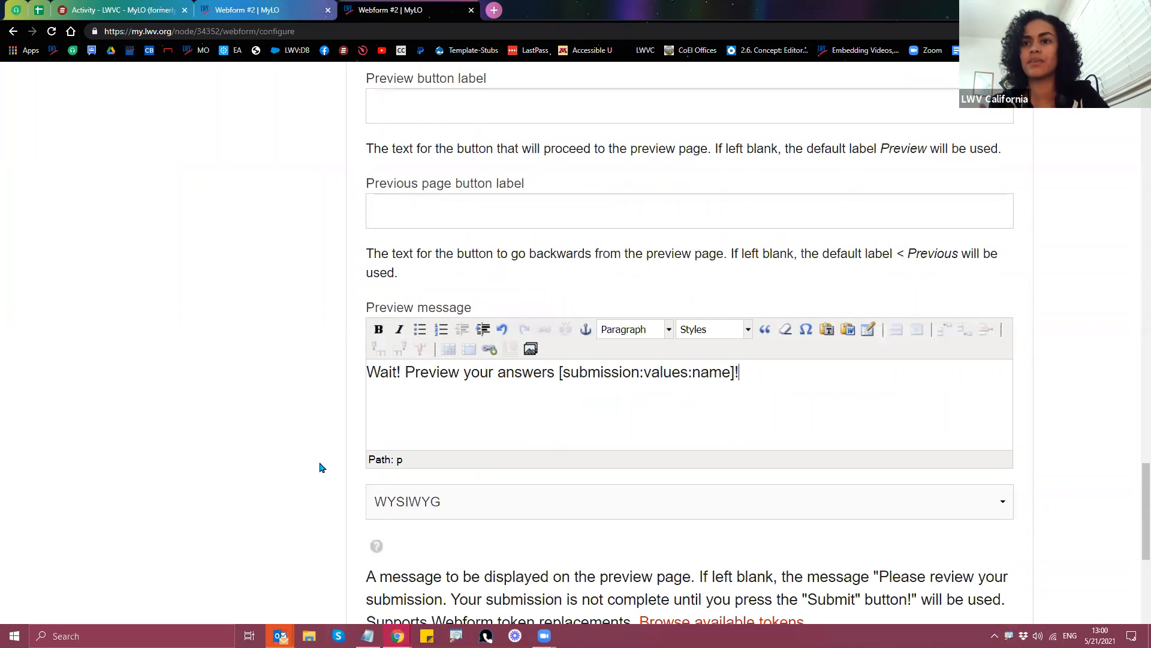
pyautogui.scroll(-1, 818, 532)
pyautogui.moveTo(880, 457); pyautogui.dragTo(919, 483)
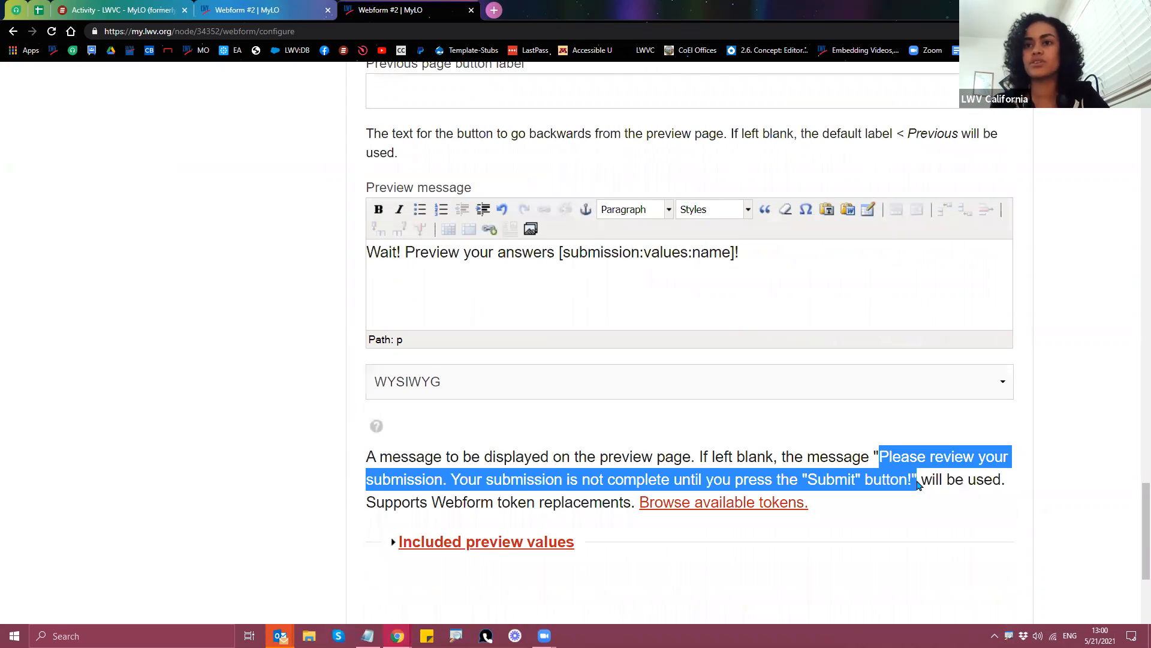
pyautogui.moveTo(918, 487); pyautogui.dragTo(911, 486)
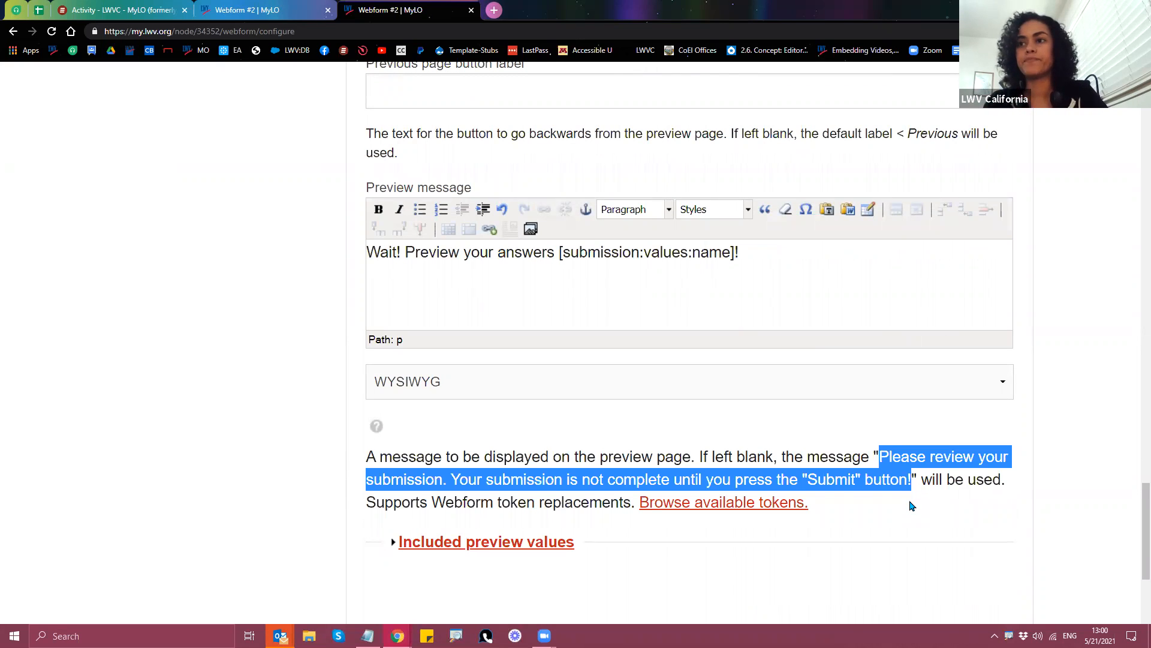
pyautogui.click(911, 505)
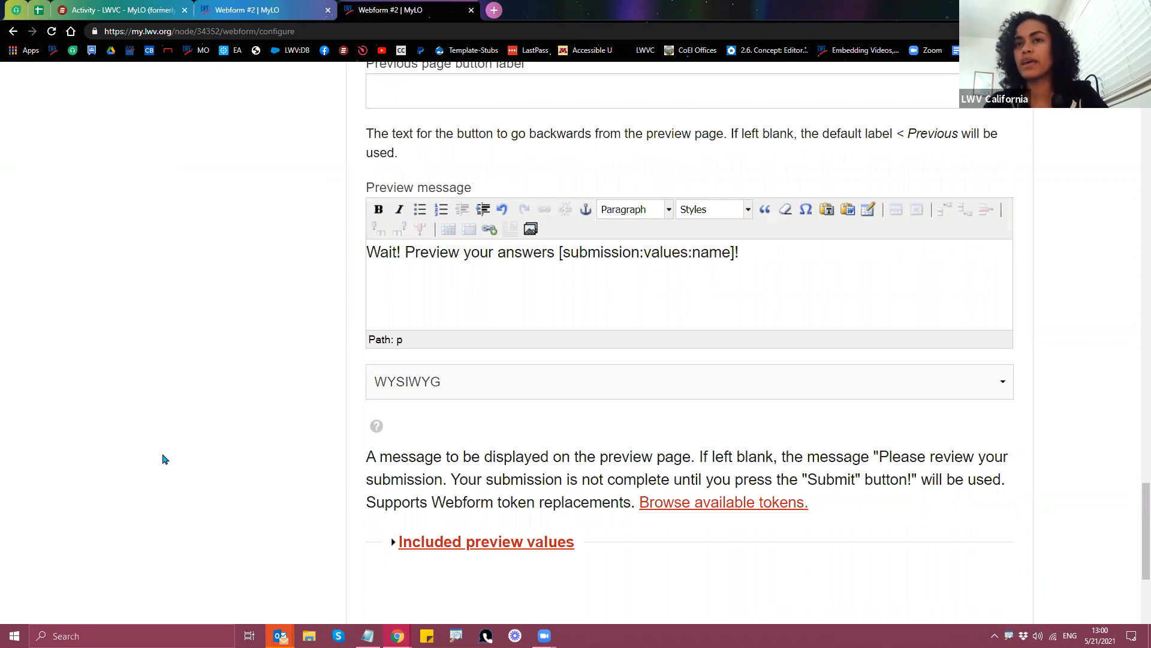
pyautogui.scroll(-4, 288, 452)
pyautogui.click(455, 509)
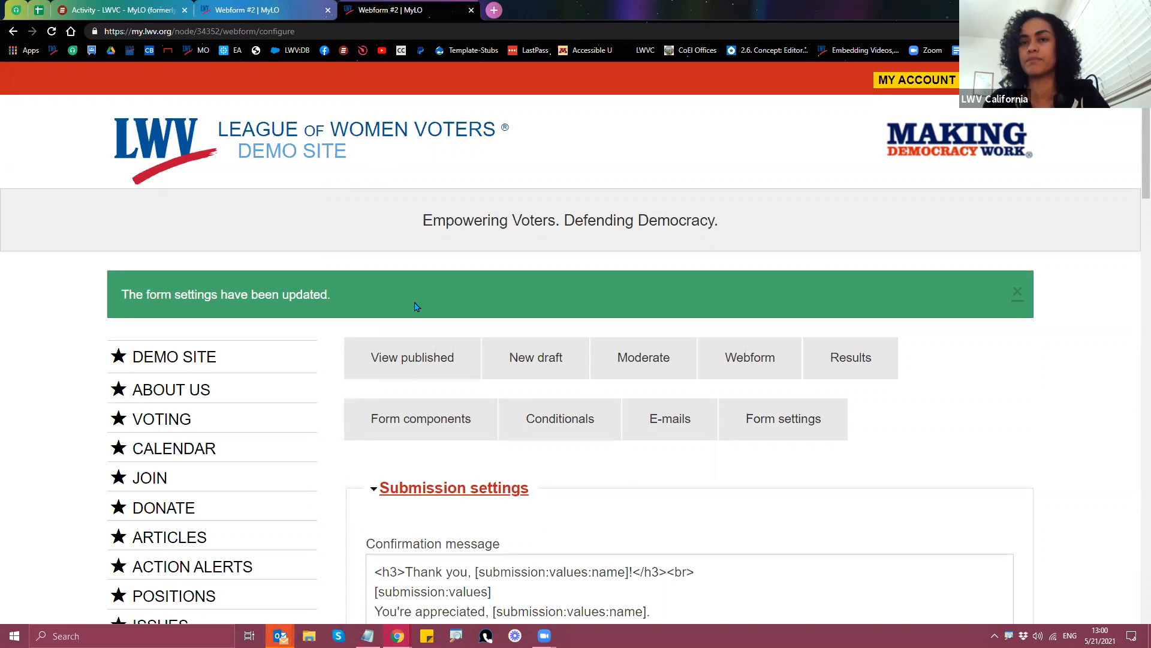
# Step: Fill in the published form choosing Green and None, and continue to the preview step
pyautogui.click(418, 363)
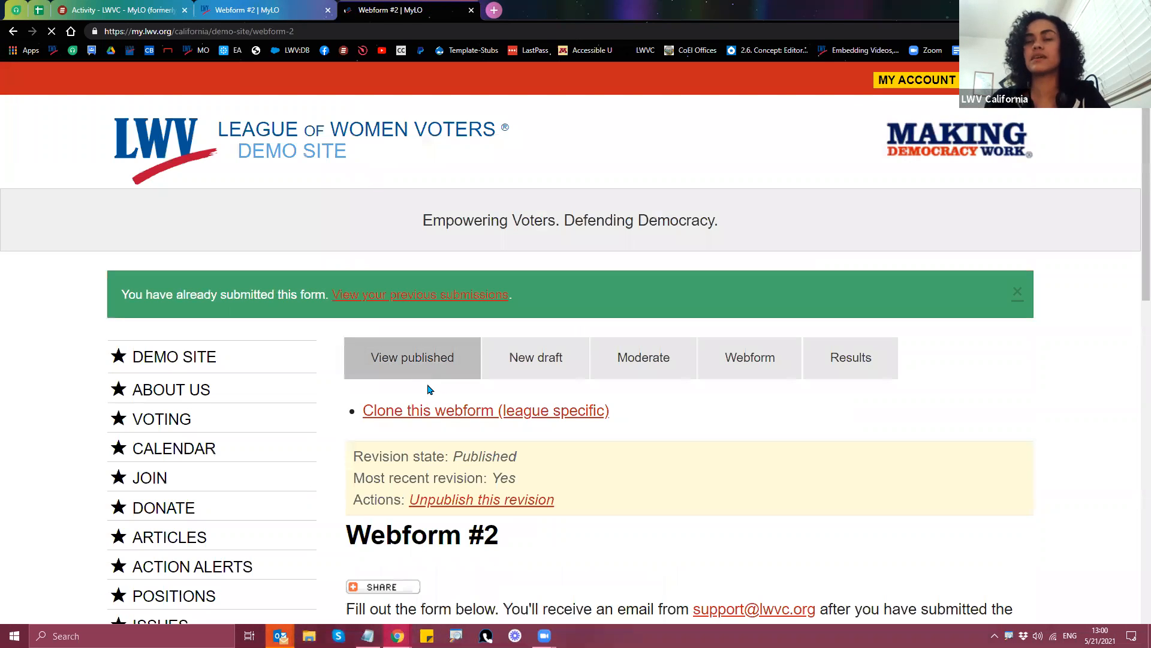
pyautogui.scroll(-9, 429, 387)
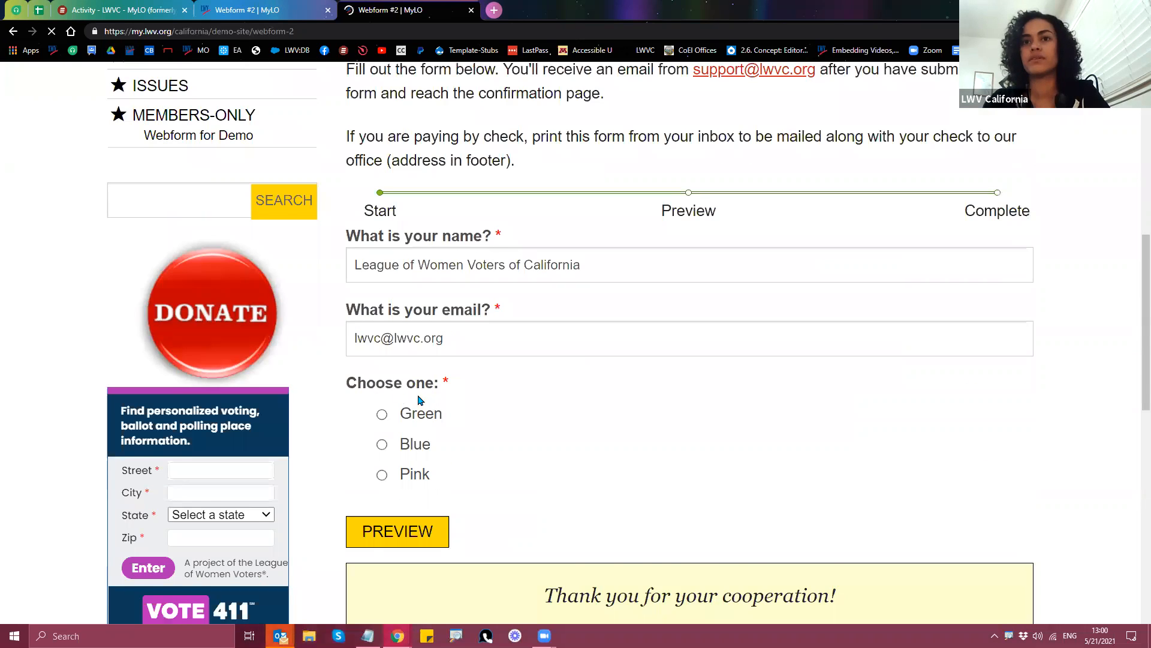
pyautogui.scroll(-1, 396, 372)
pyautogui.click(381, 355)
pyautogui.click(403, 491)
pyautogui.click(383, 531)
pyautogui.click(411, 553)
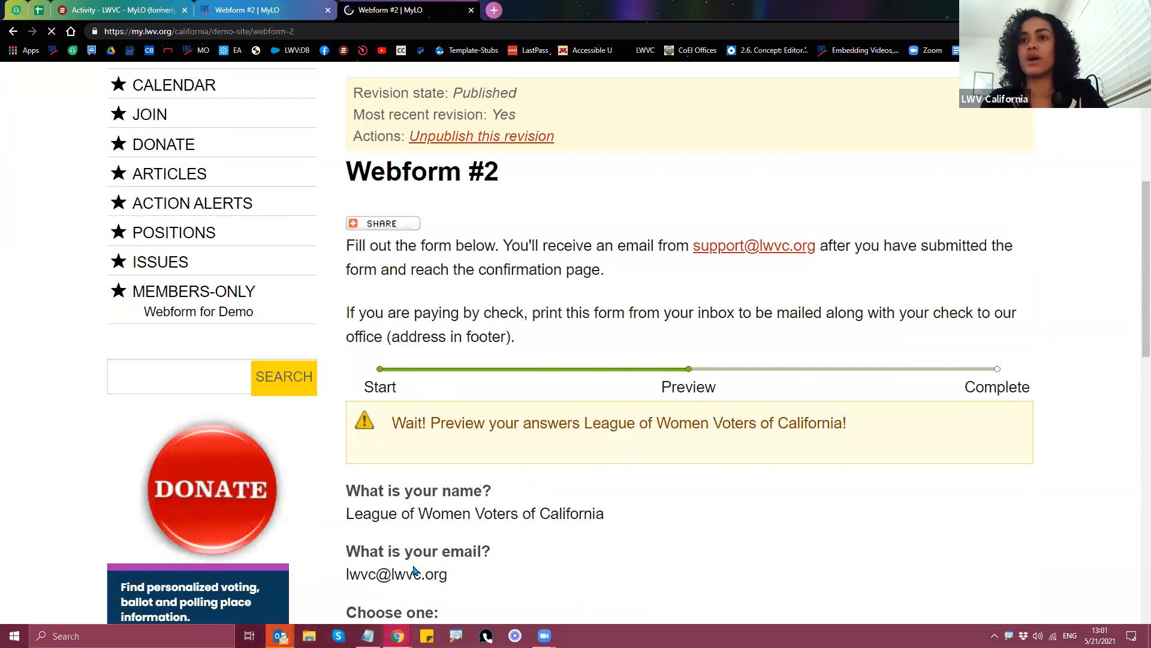
# Step: Check the preview shows 'Wait! Preview your answers League of Women Voters of California!' with the entered name
pyautogui.scroll(-3, 399, 548)
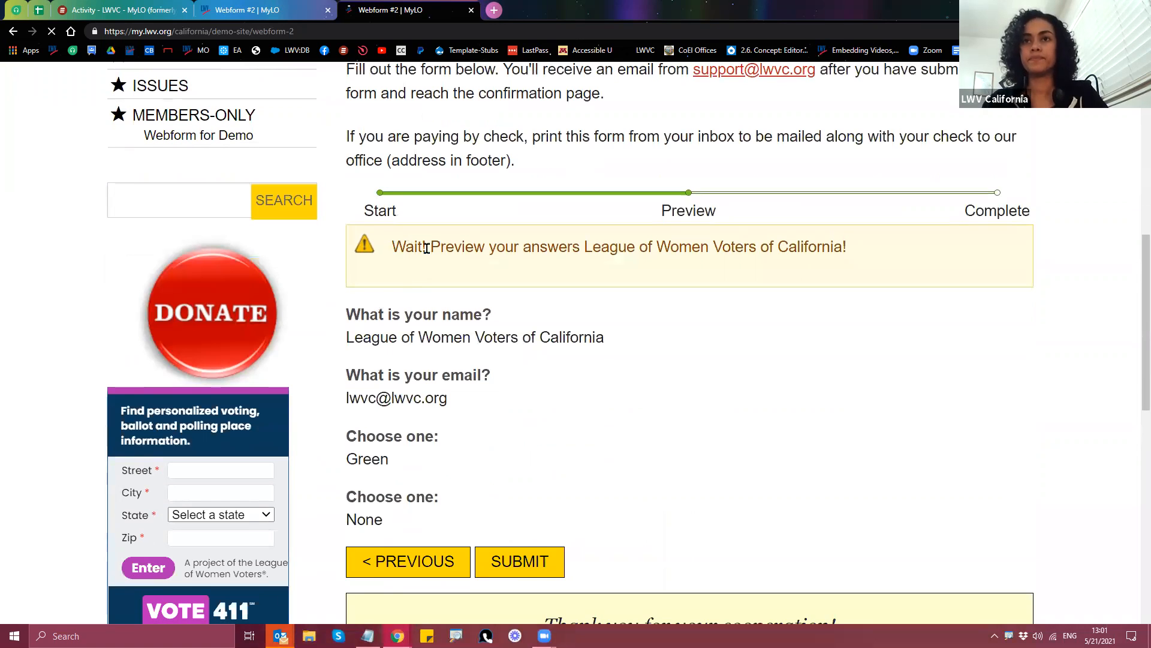
pyautogui.moveTo(391, 247); pyautogui.dragTo(846, 247)
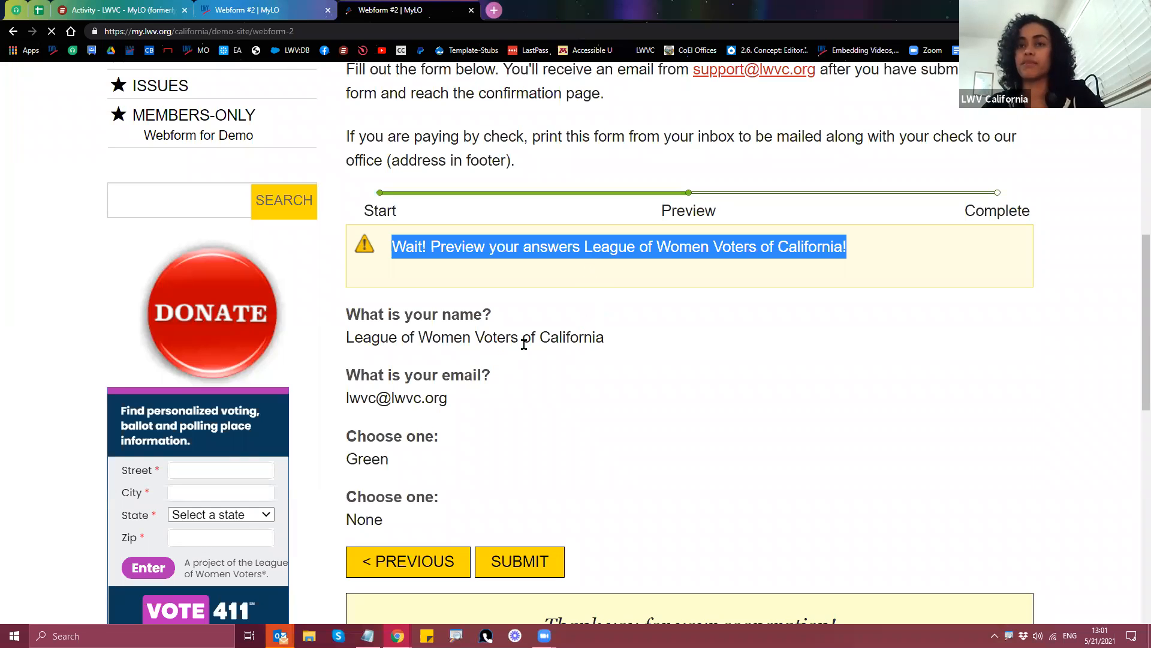
pyautogui.moveTo(584, 337); pyautogui.dragTo(347, 336)
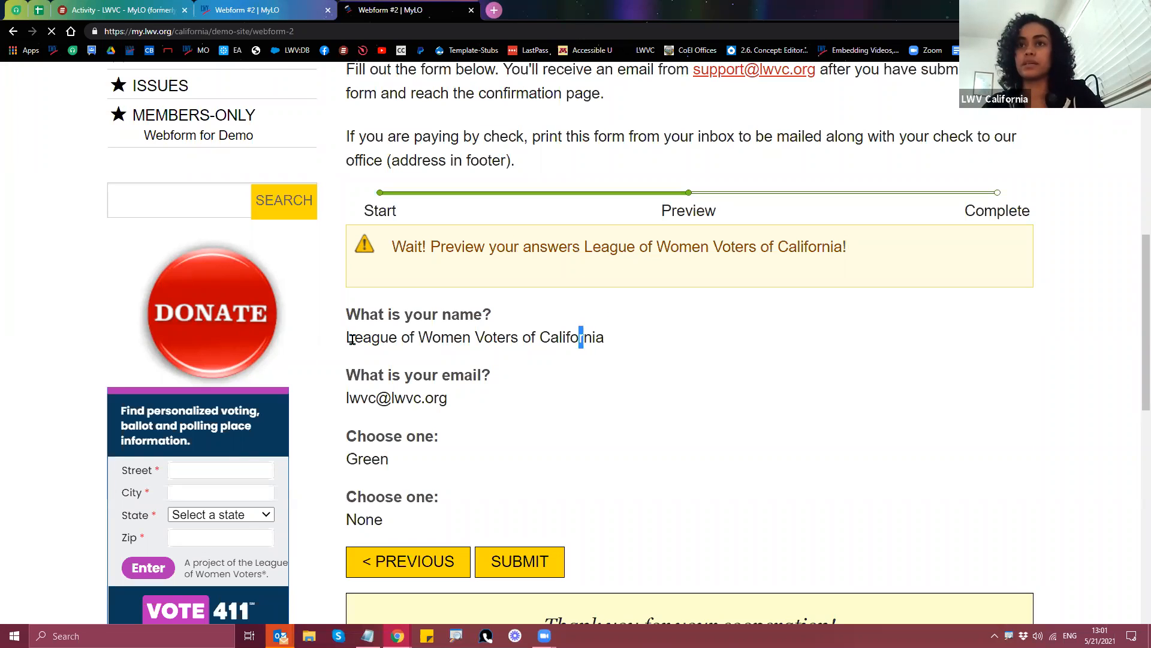
pyautogui.click(655, 410)
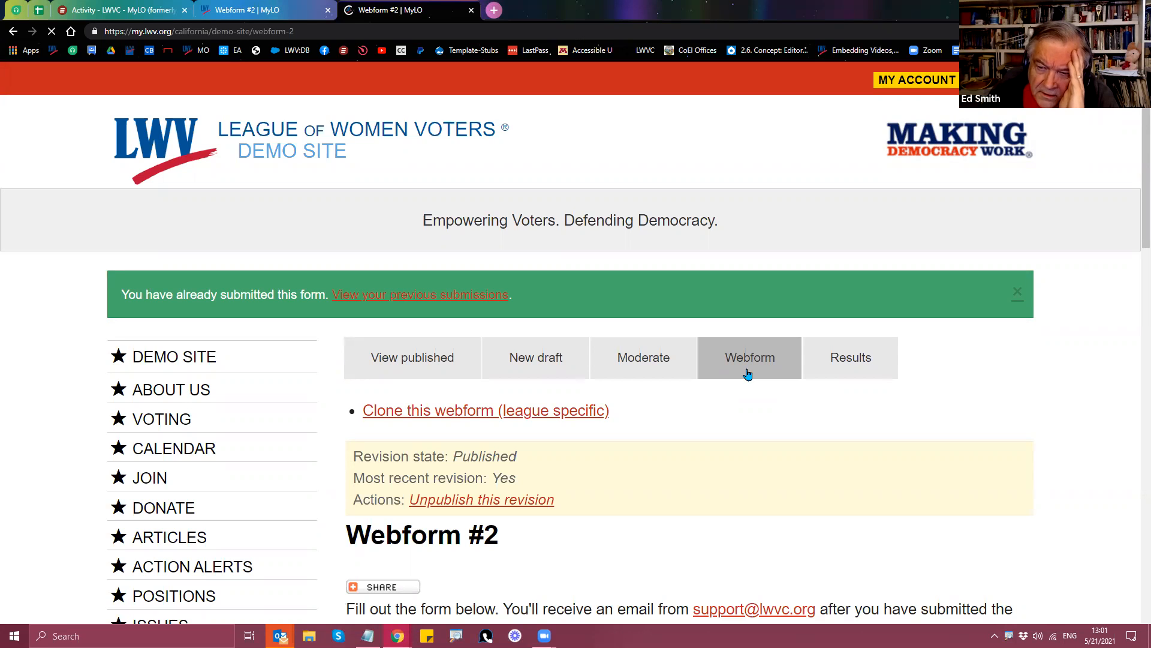
# Step: Open Webform #2's Conditionals page and scroll to the drafted rule
pyautogui.click(747, 374)
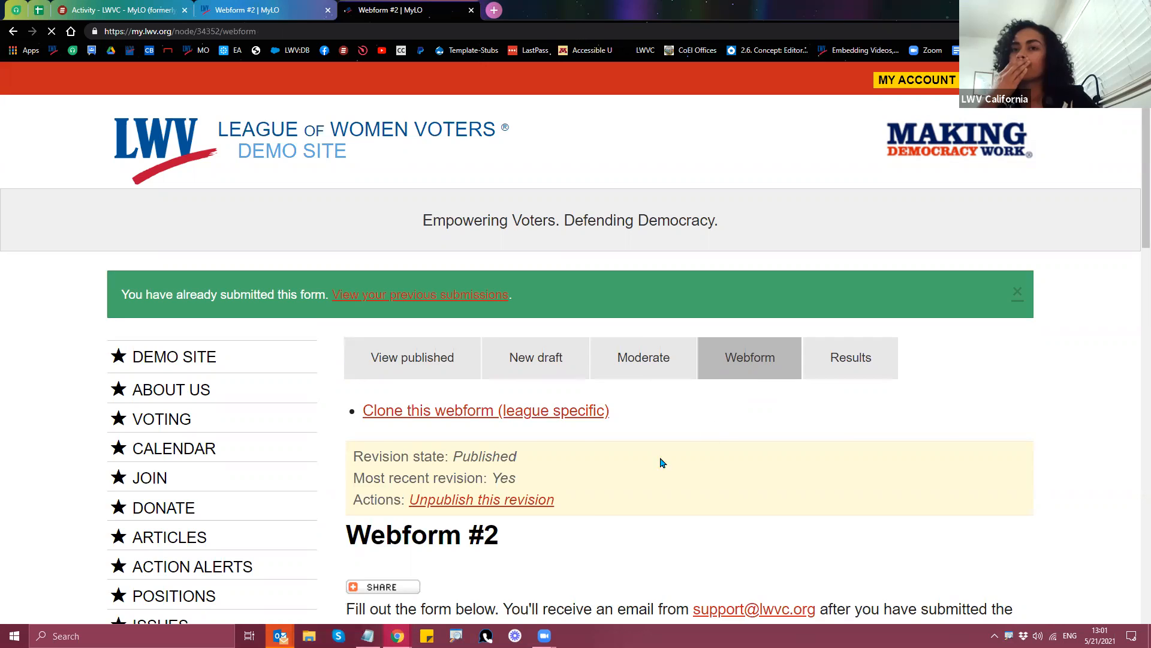
pyautogui.click(547, 364)
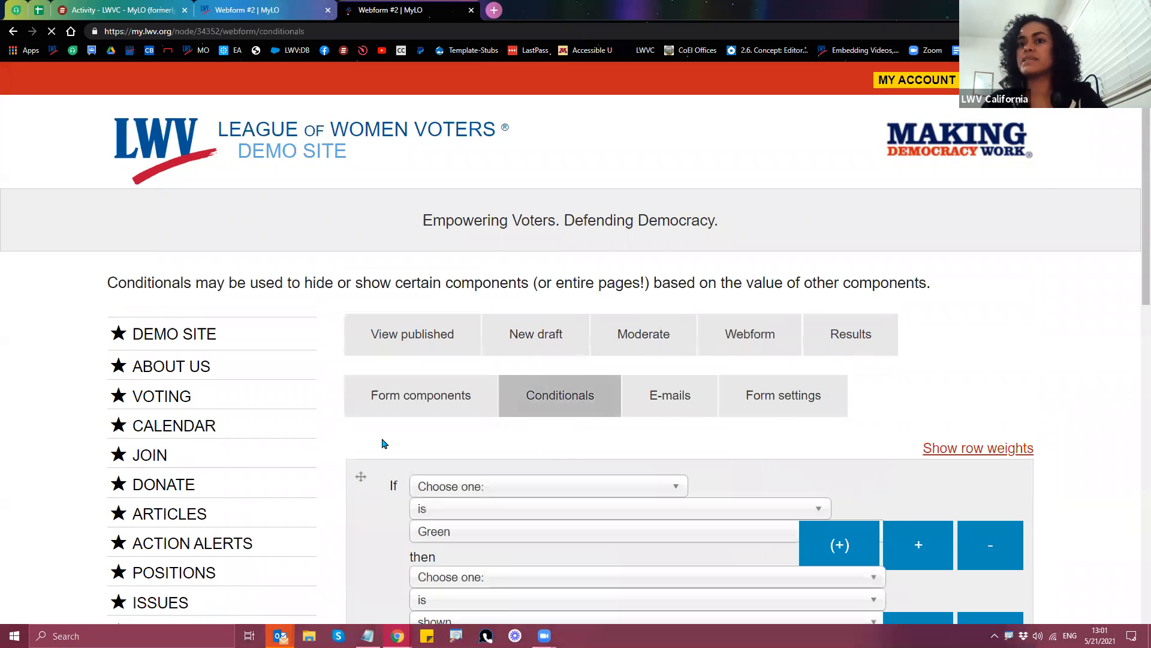
pyautogui.scroll(-2, 376, 441)
pyautogui.scroll(-1, 376, 441)
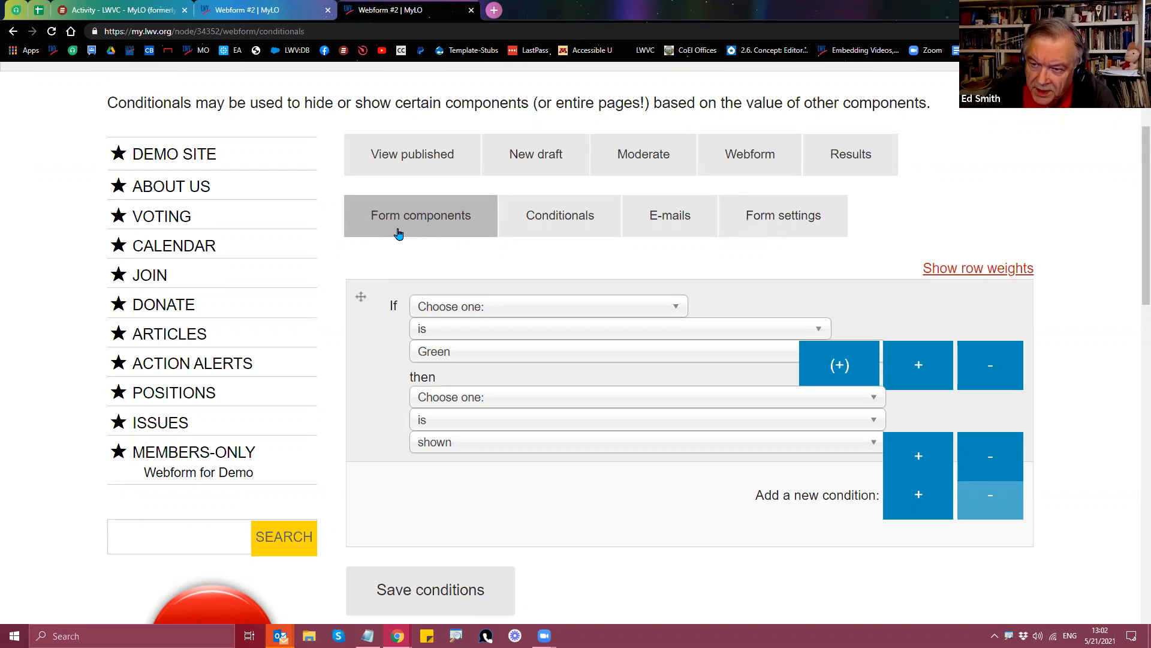
pyautogui.scroll(-1, 364, 344)
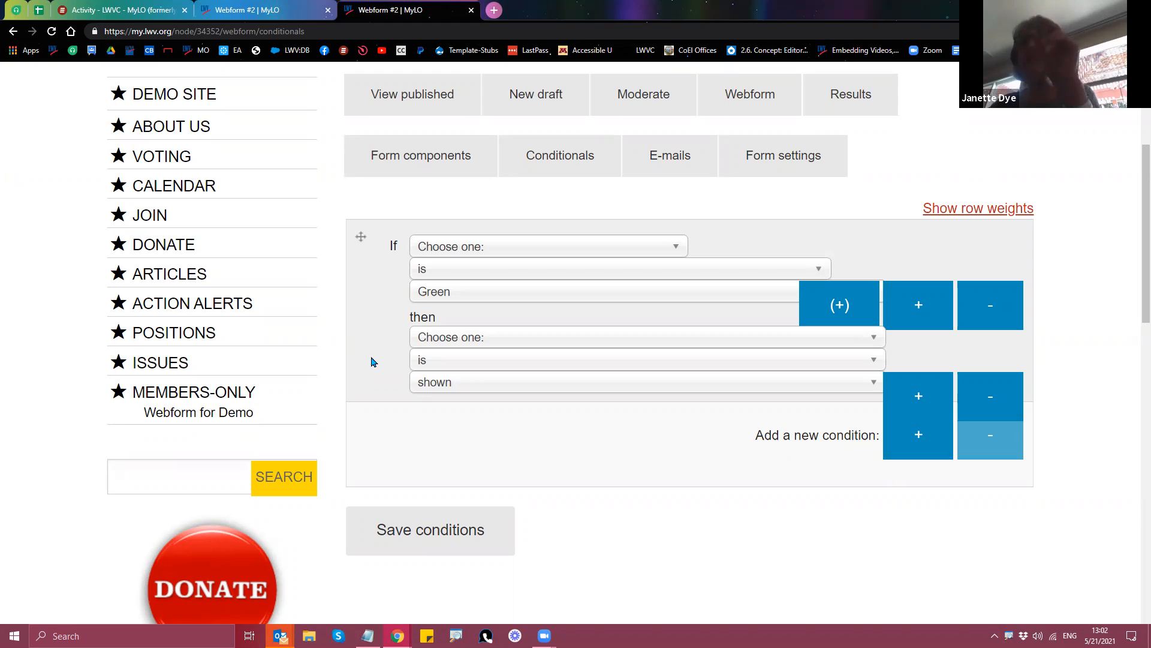
# Step: Review the rule's component, comparison and show/hide options, then close the duplicate tab
pyautogui.click(436, 343)
pyautogui.click(437, 344)
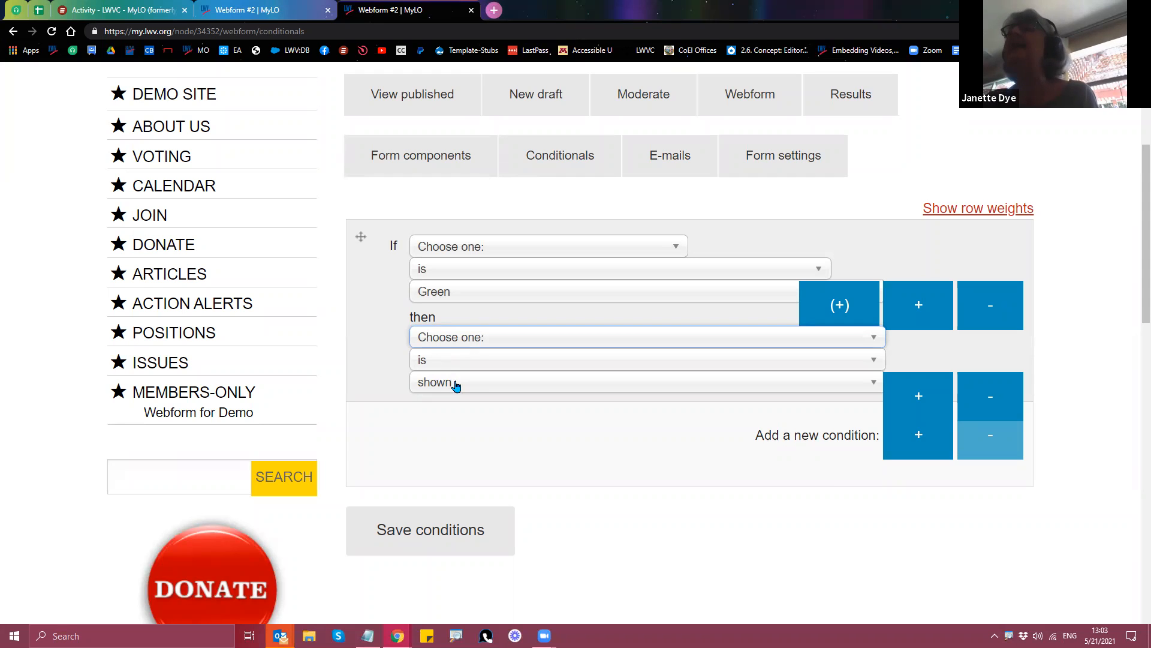
pyautogui.click(473, 345)
pyautogui.click(472, 342)
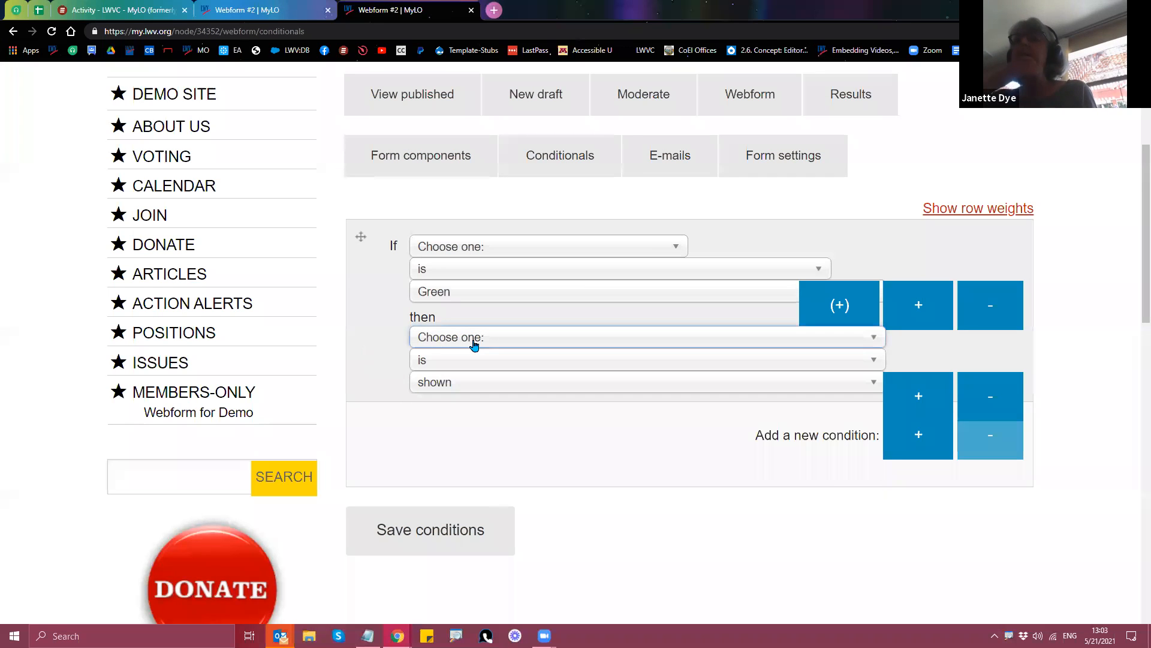
pyautogui.click(469, 368)
pyautogui.click(470, 377)
pyautogui.click(470, 384)
pyautogui.click(467, 389)
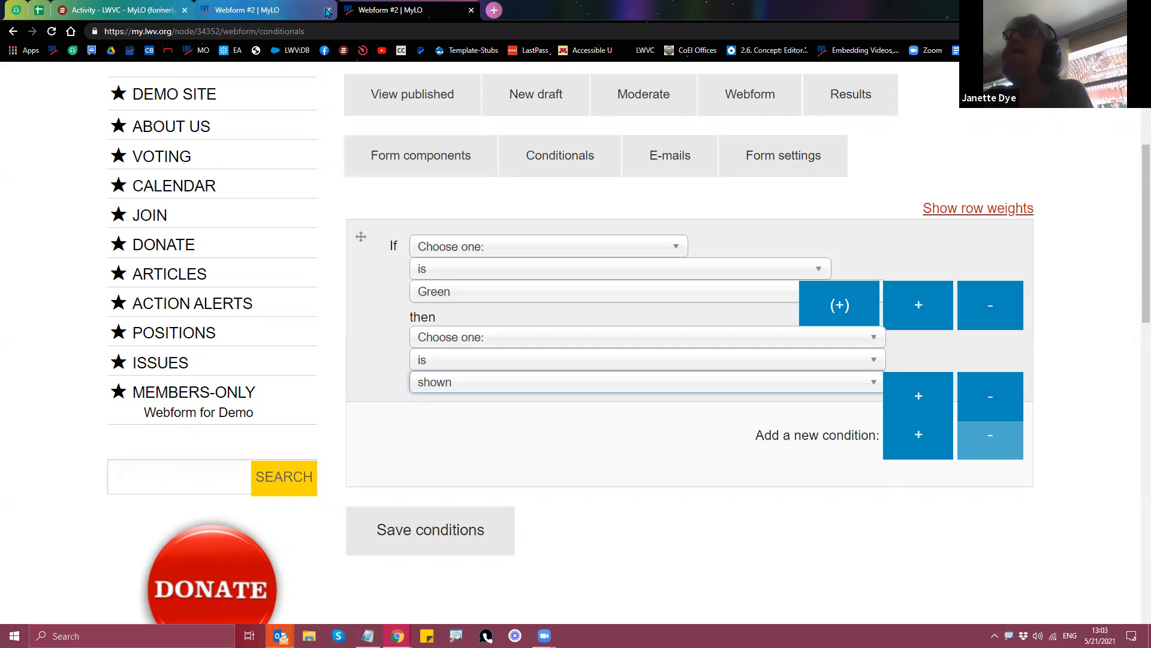
pyautogui.hotkey('ctrl', 'w')
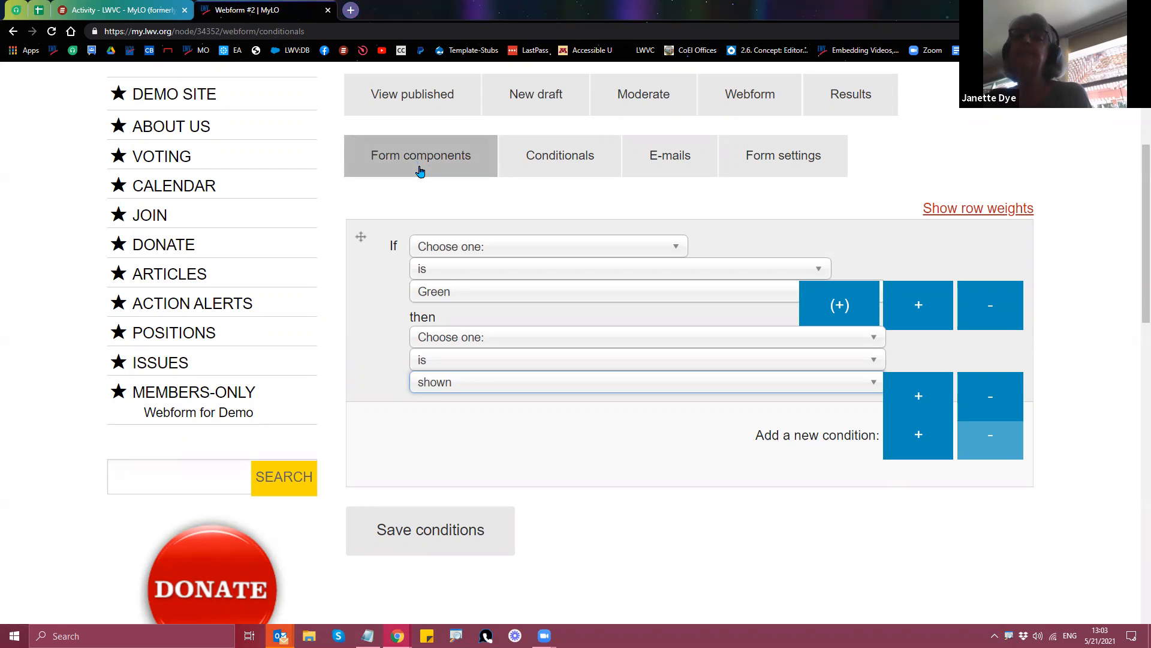
# Step: Expand the Masquerade block and switch back from the demo-account masquerade session
pyautogui.scroll(-7, 66, 374)
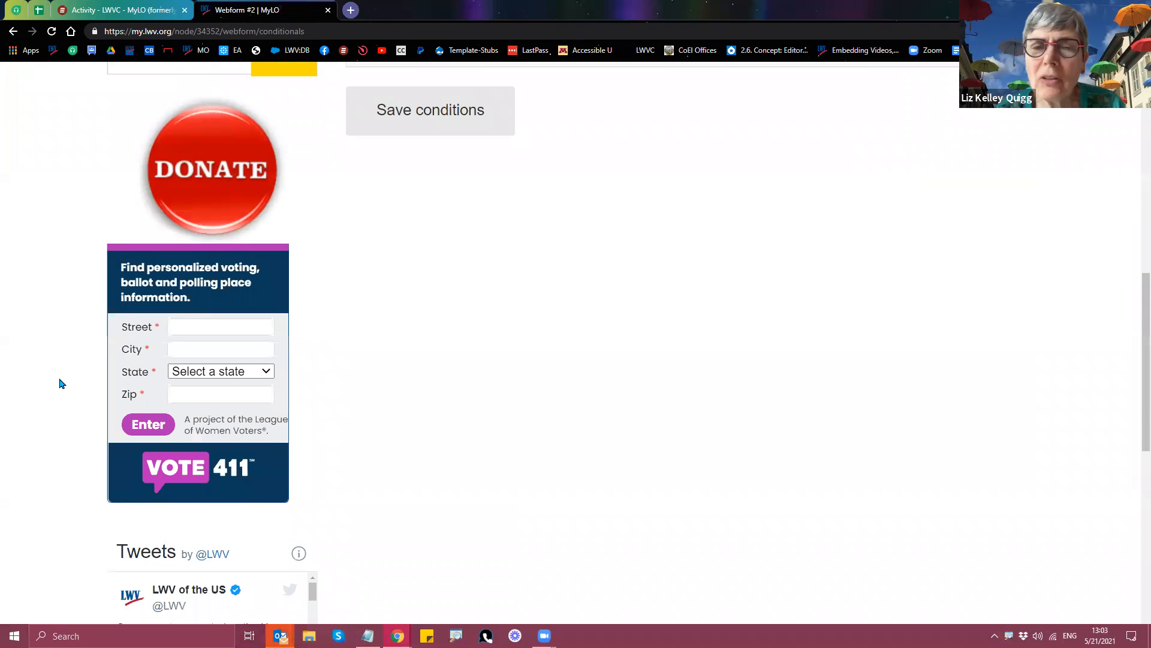
pyautogui.scroll(7, 63, 387)
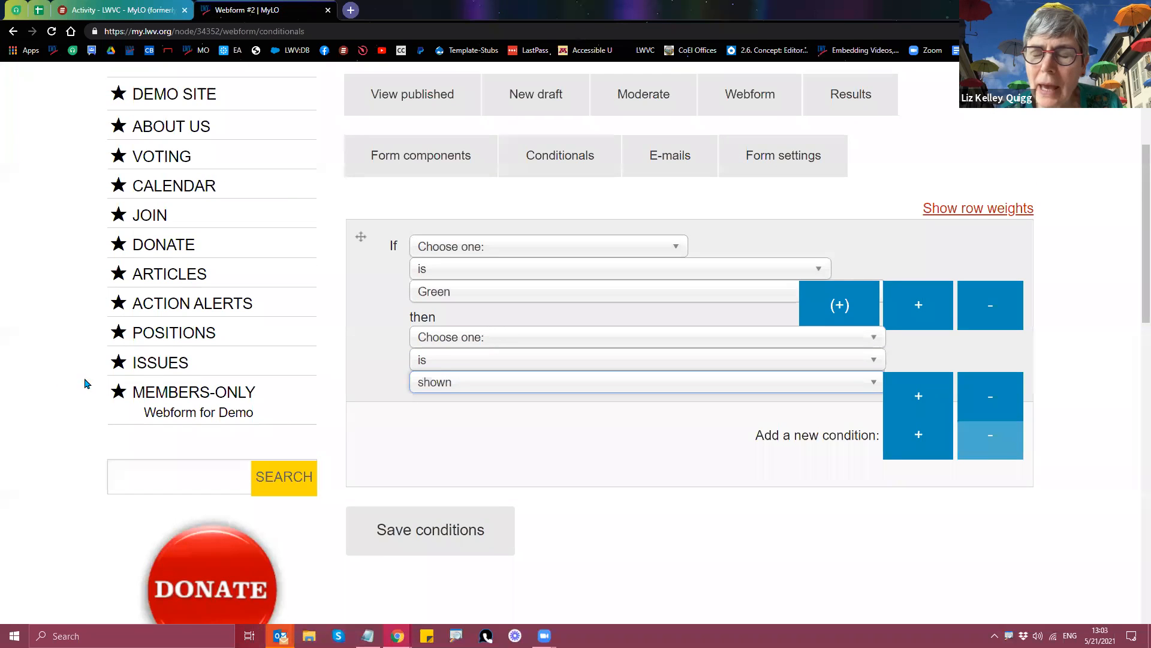
pyautogui.scroll(-12, 68, 410)
pyautogui.click(170, 443)
pyautogui.click(174, 536)
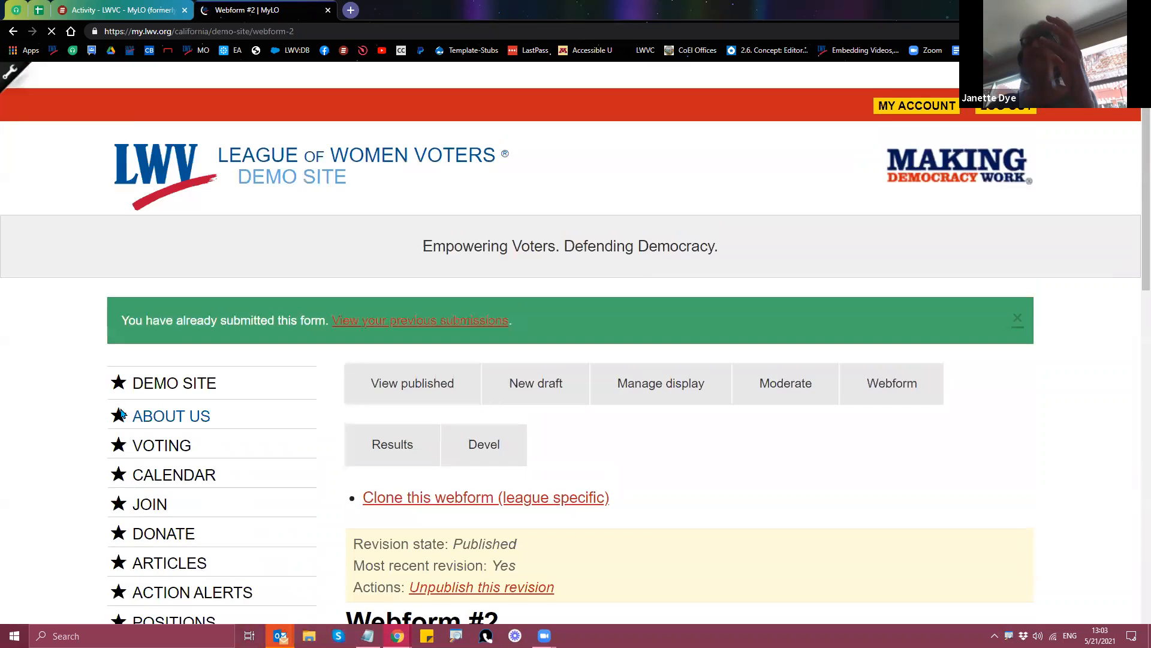
# Step: Reopen the Masquerade block and place the cursor in its username box
pyautogui.scroll(-15, 120, 414)
pyautogui.click(168, 428)
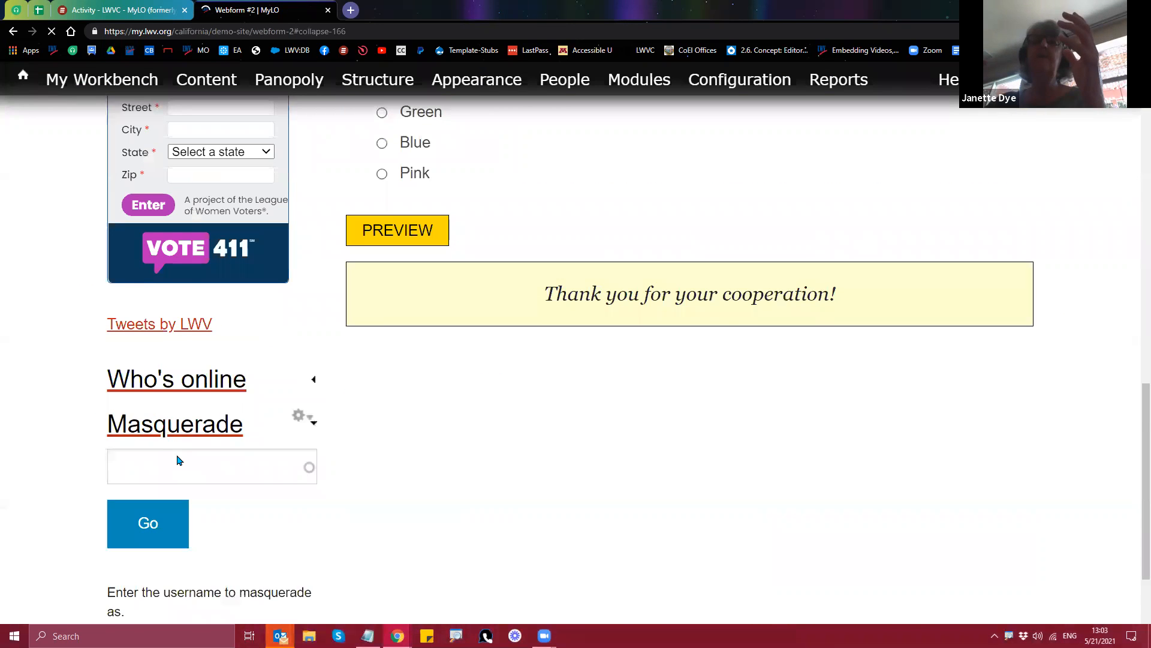
pyautogui.click(178, 460)
# Step: Enter the league member's username, accept the suggestion, and start masquerading as them
pyautogui.write('jan')
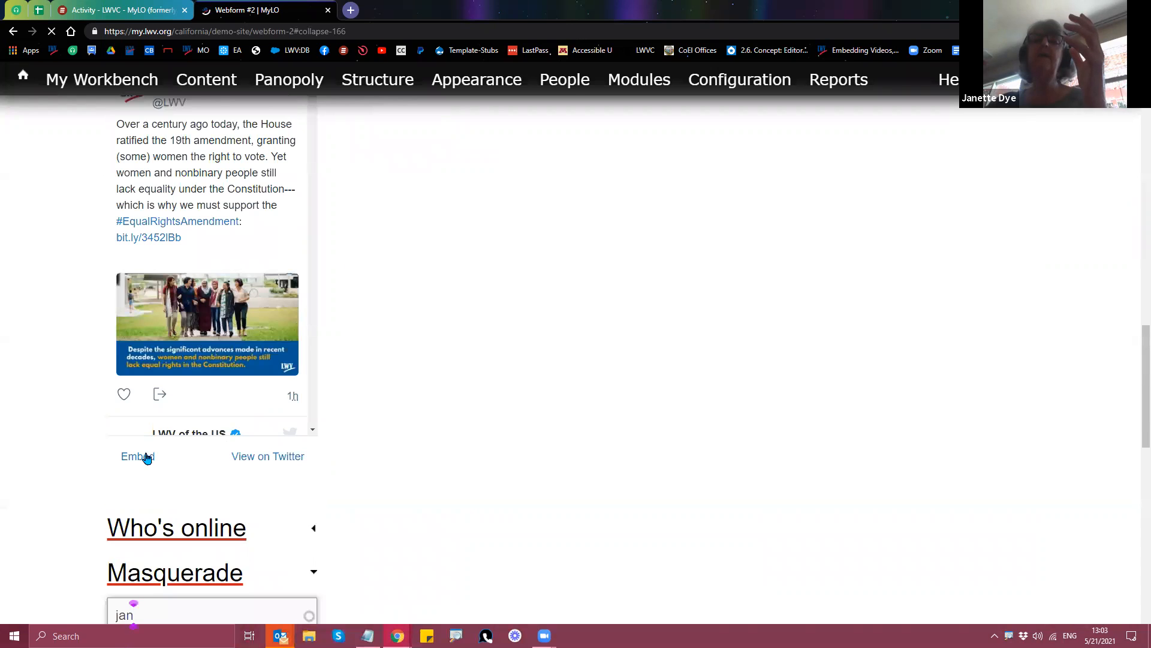
pyautogui.scroll(-5, 92, 440)
pyautogui.write('ett')
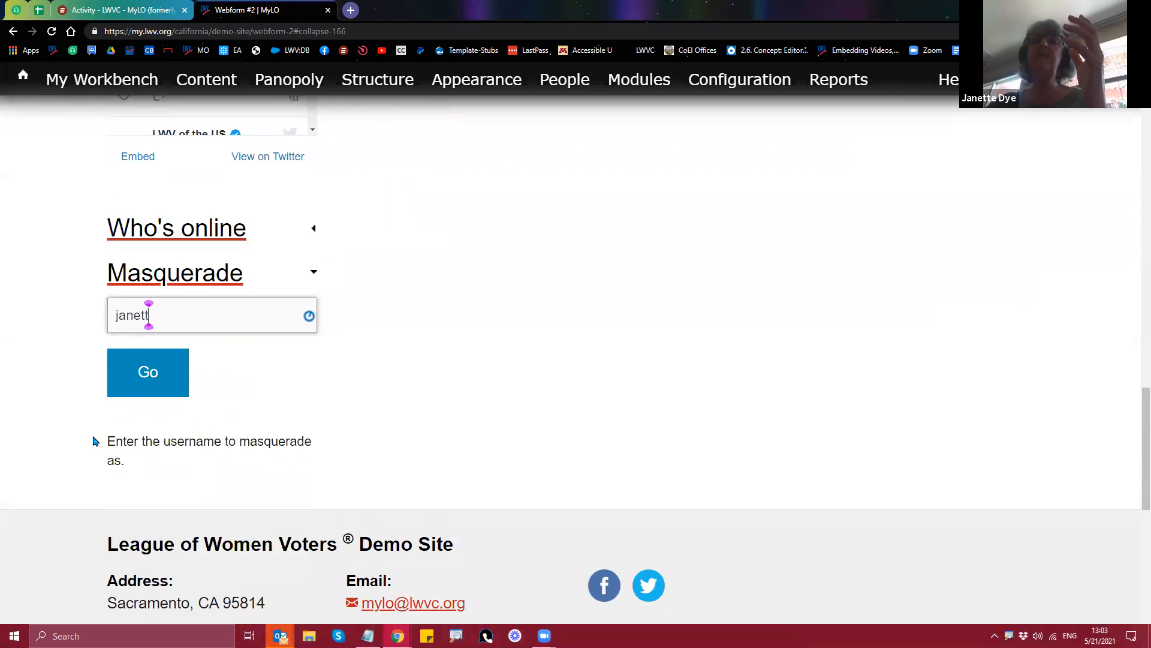
pyautogui.press('Down')
pyautogui.press('Return')
pyautogui.press('Return')
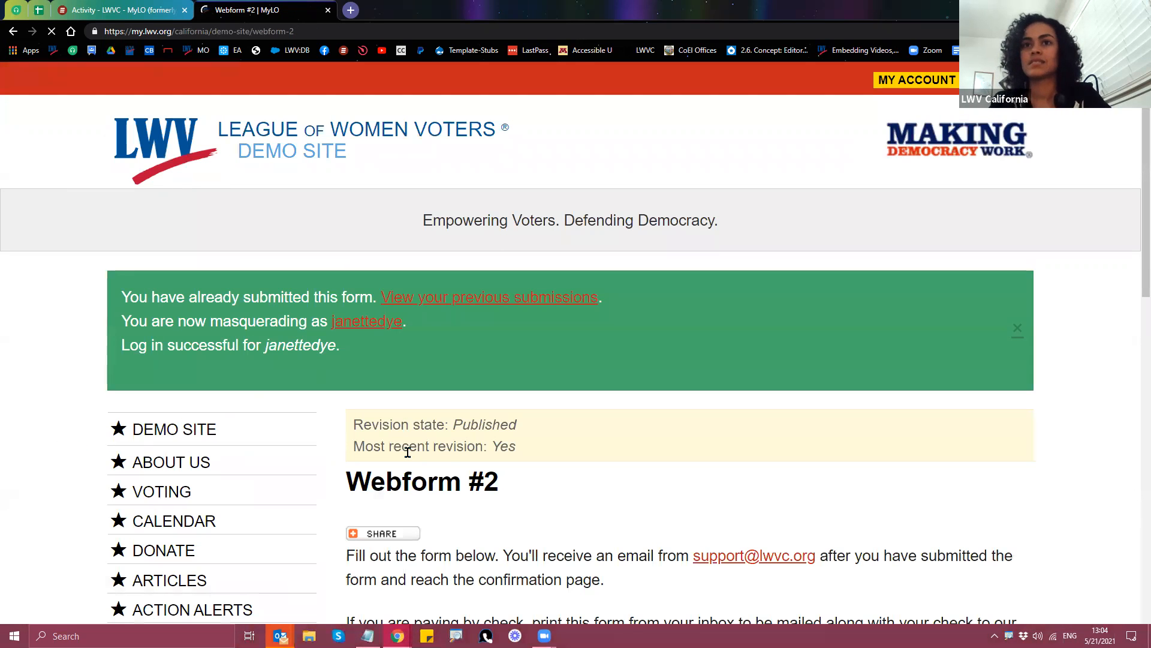
# Step: Open the masqueraded member's profile and follow its Orange Coast league link
pyautogui.click(363, 325)
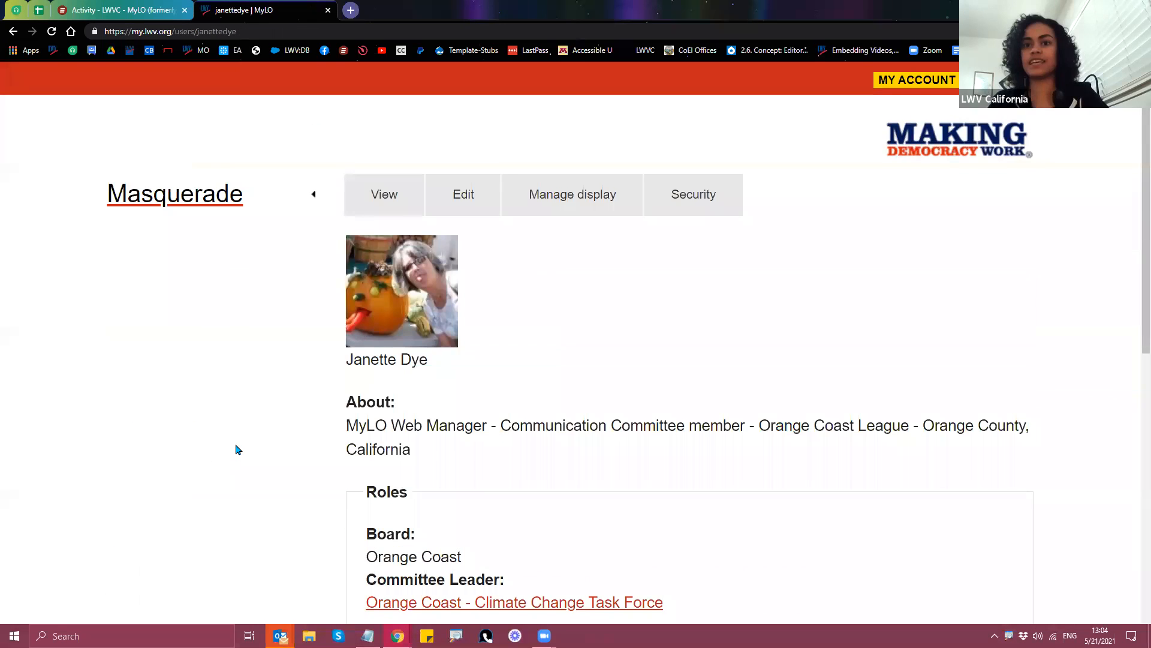
pyautogui.scroll(-9, 264, 468)
pyautogui.click(359, 602)
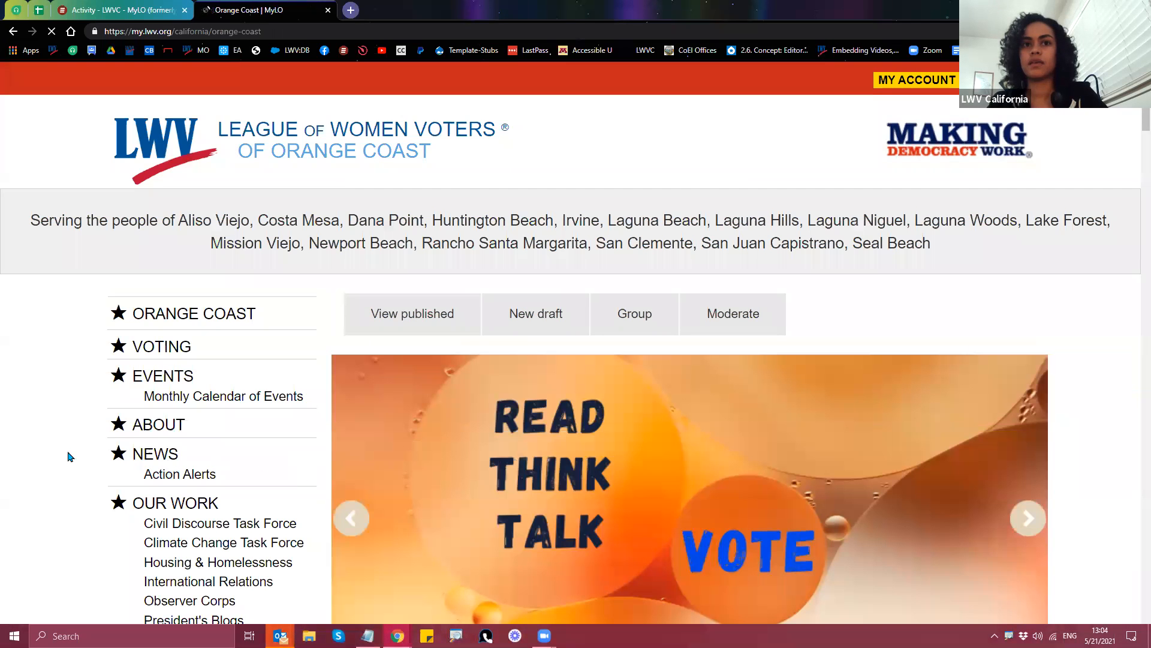
# Step: From the Orange Coast league home page, open the Join Us membership page
pyautogui.scroll(-4, 84, 438)
pyautogui.scroll(-1, 93, 434)
pyautogui.scroll(2, 90, 432)
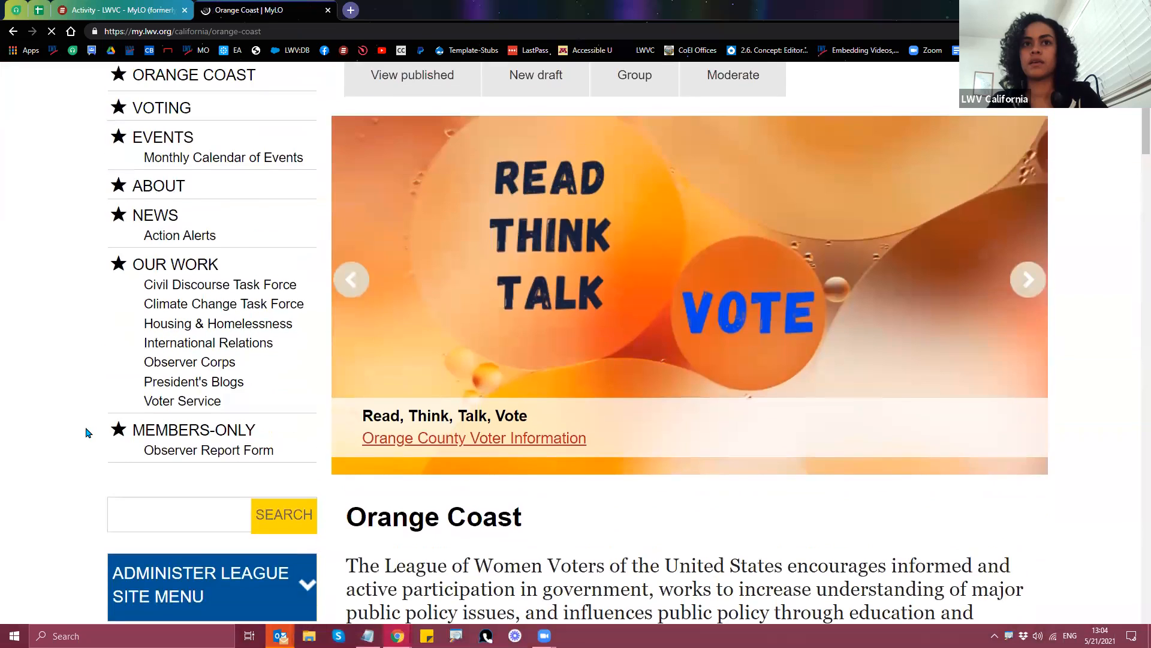
pyautogui.scroll(3, 85, 370)
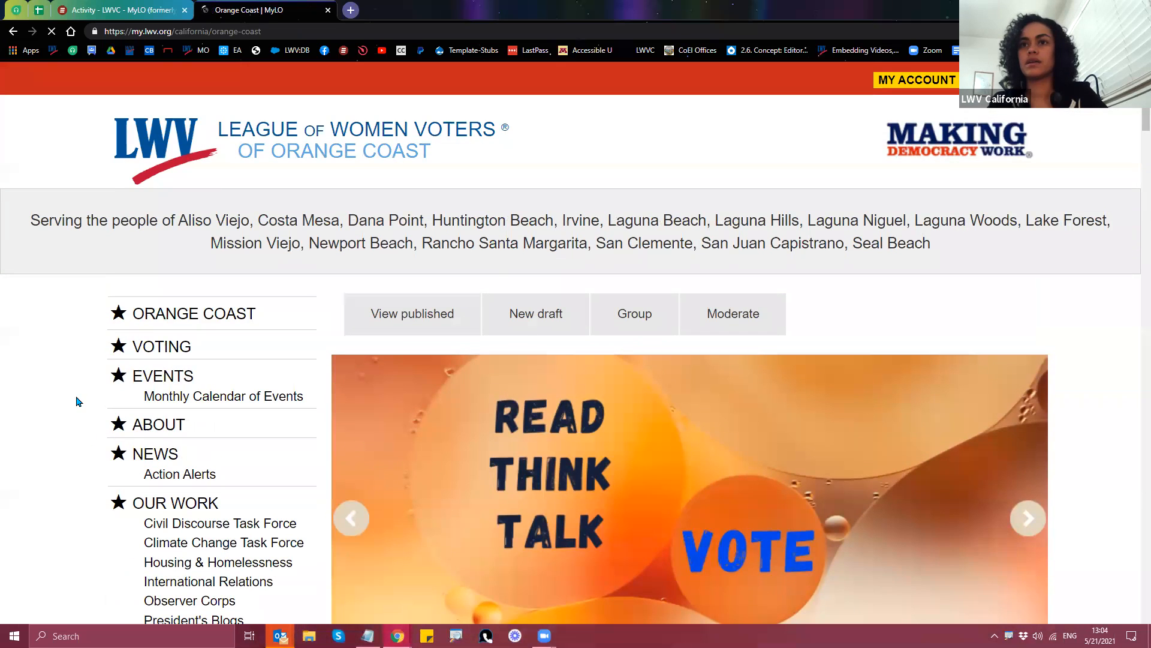
pyautogui.scroll(-5, 77, 405)
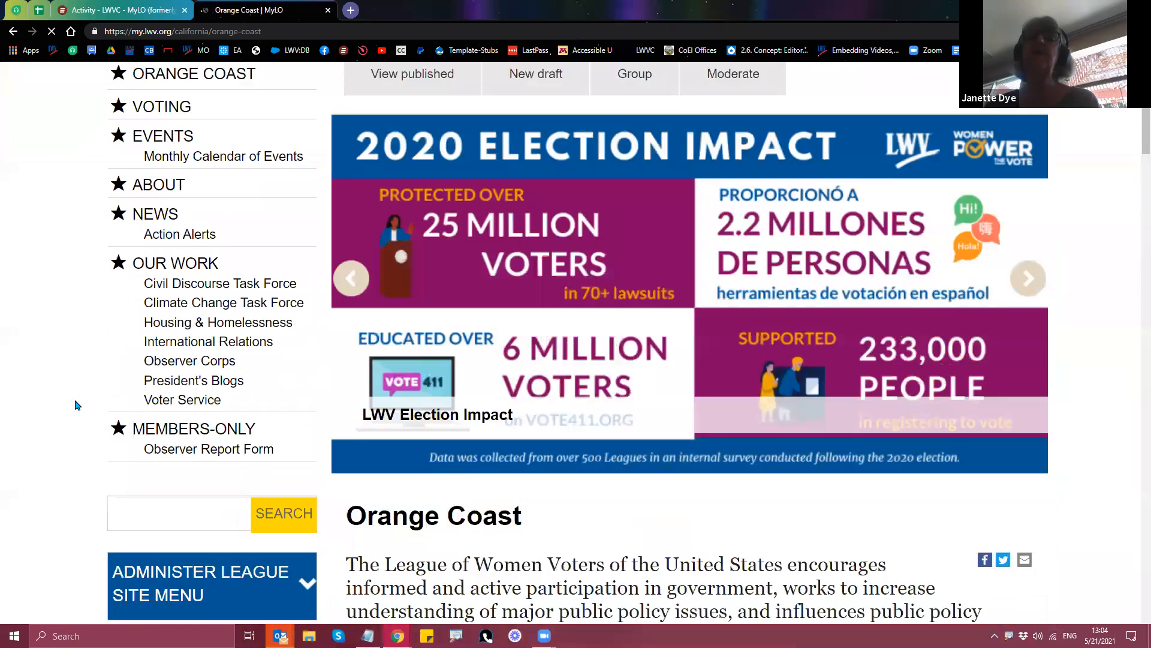
pyautogui.scroll(3, 77, 406)
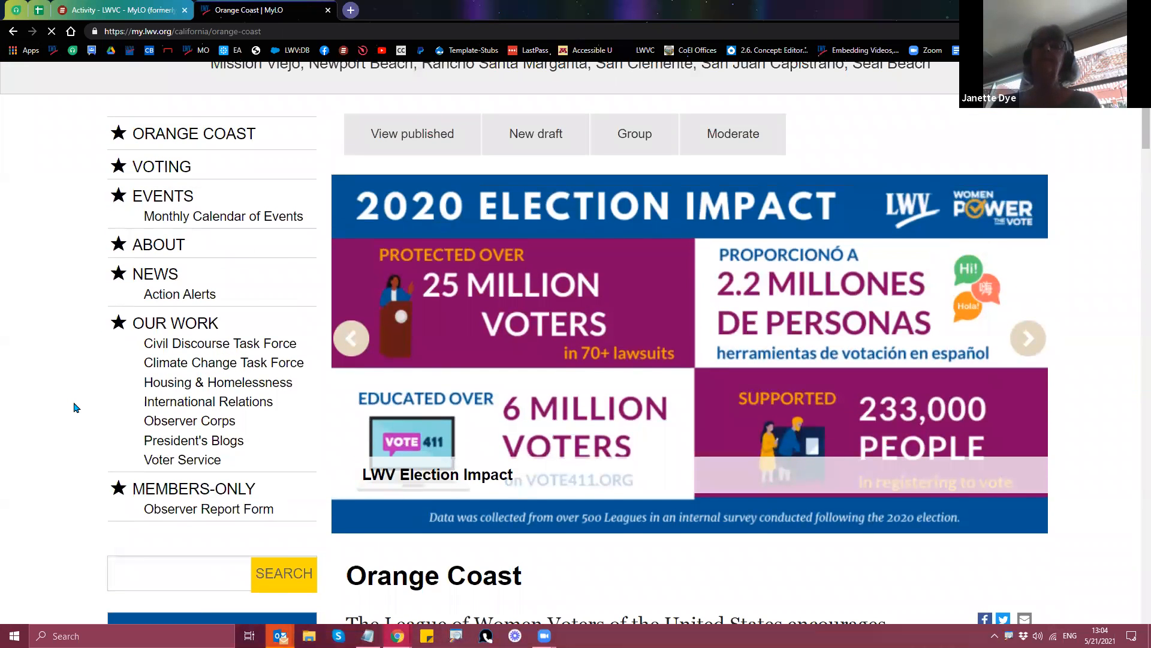
pyautogui.scroll(-7, 72, 414)
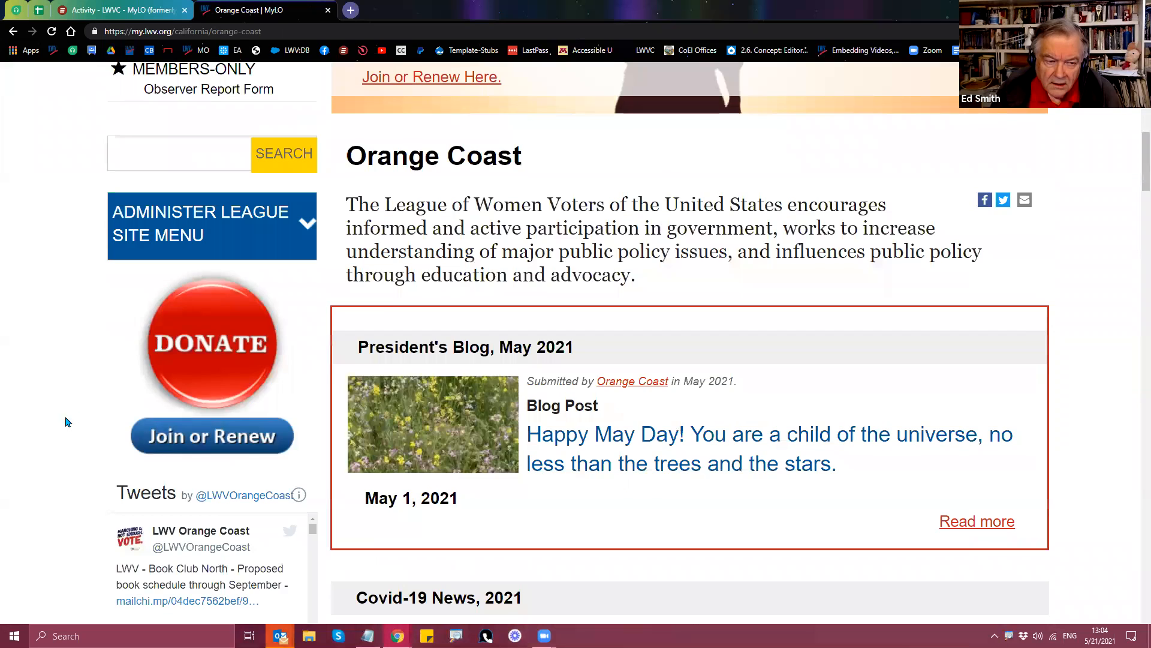
pyautogui.click(200, 444)
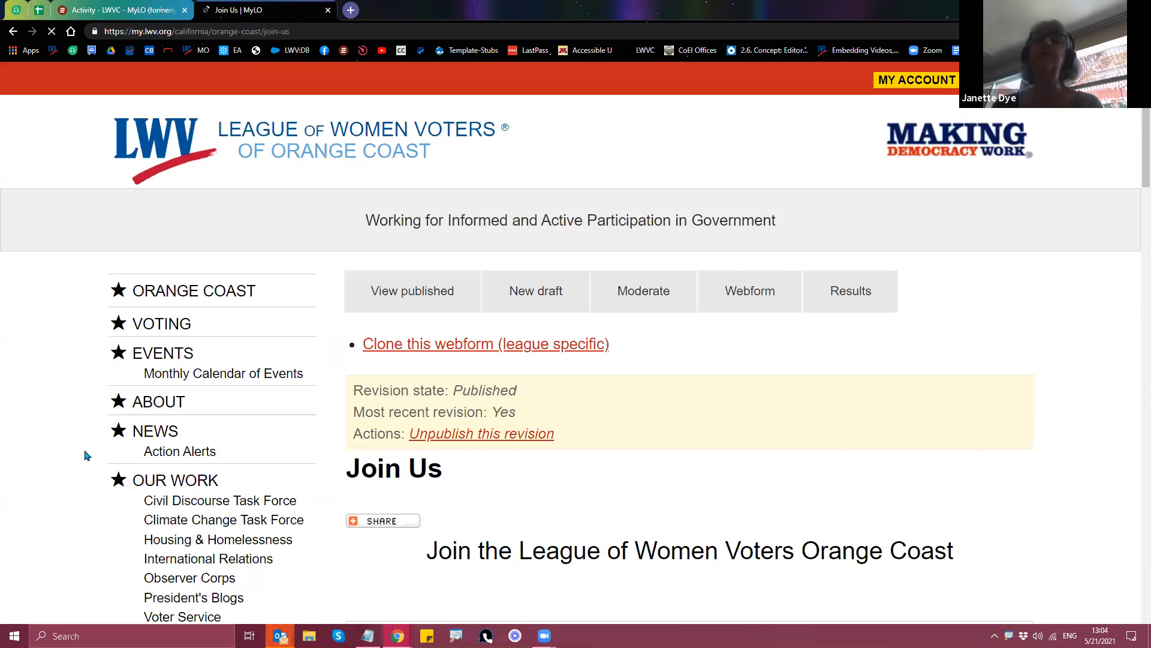
# Step: Try Individual $85 and Household $127.50, then settle on Student Membership $10
pyautogui.scroll(-7, 81, 462)
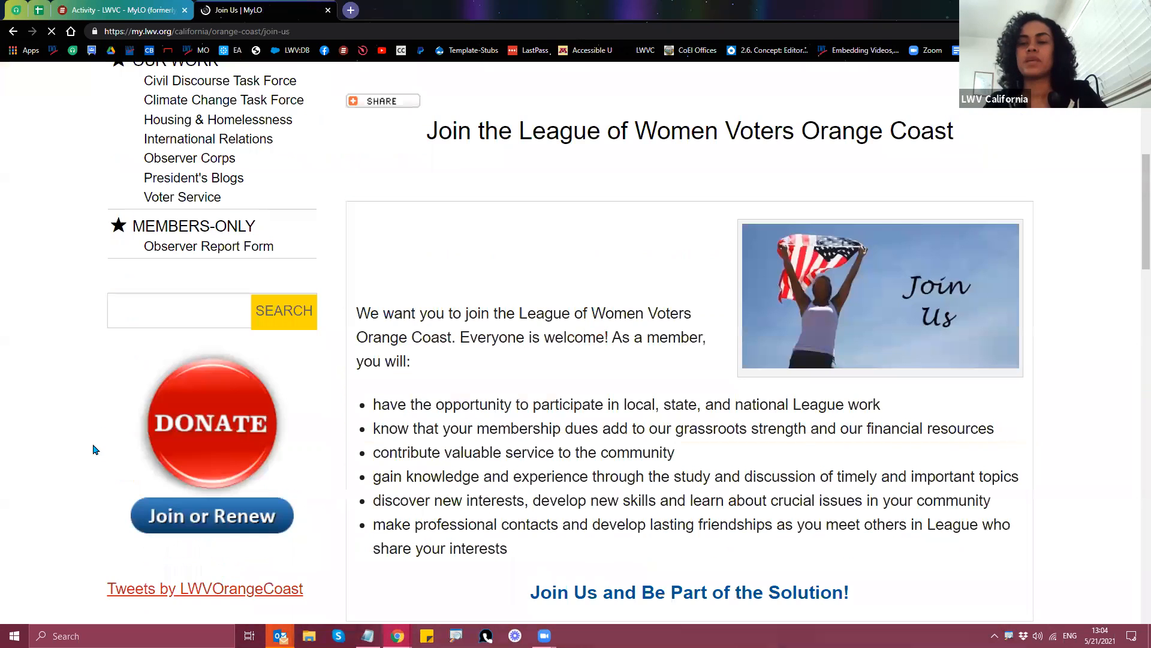
pyautogui.scroll(-6, 595, 445)
pyautogui.scroll(-4, 596, 446)
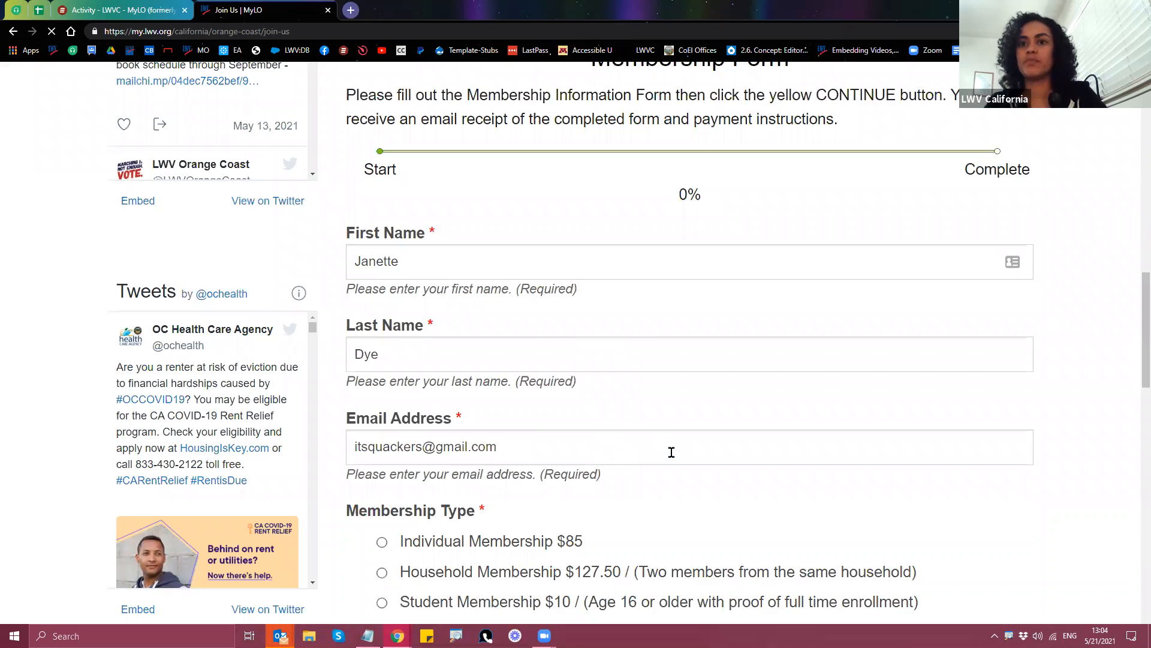
pyautogui.scroll(-2, 672, 452)
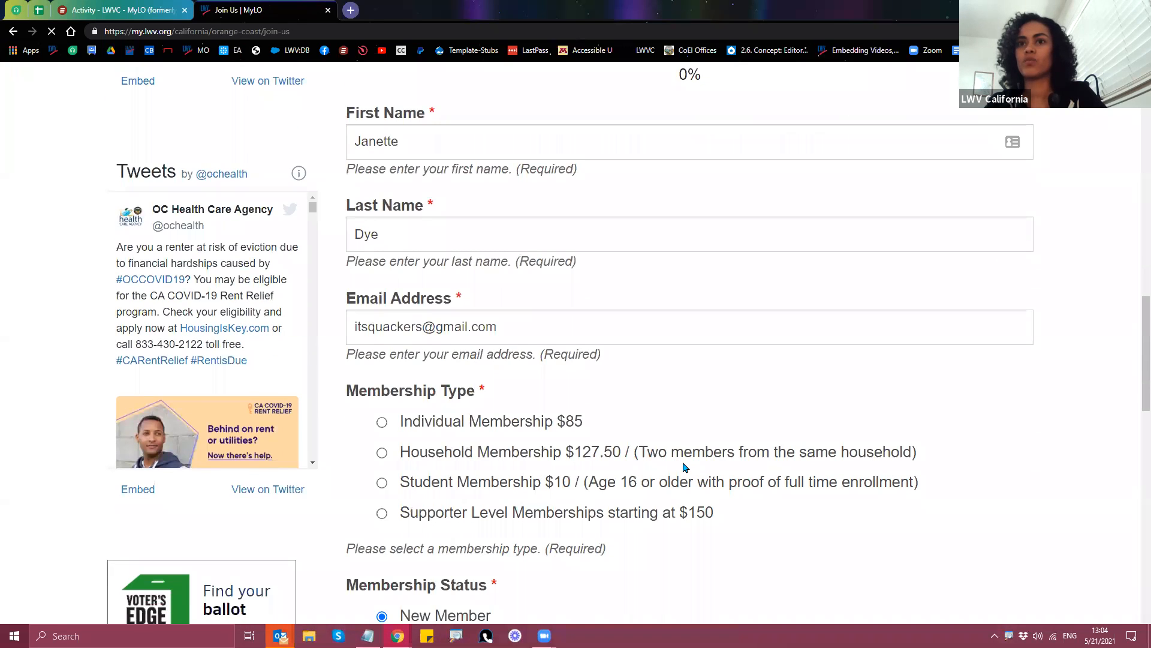
pyautogui.scroll(-1, 685, 467)
pyautogui.scroll(-2, 685, 467)
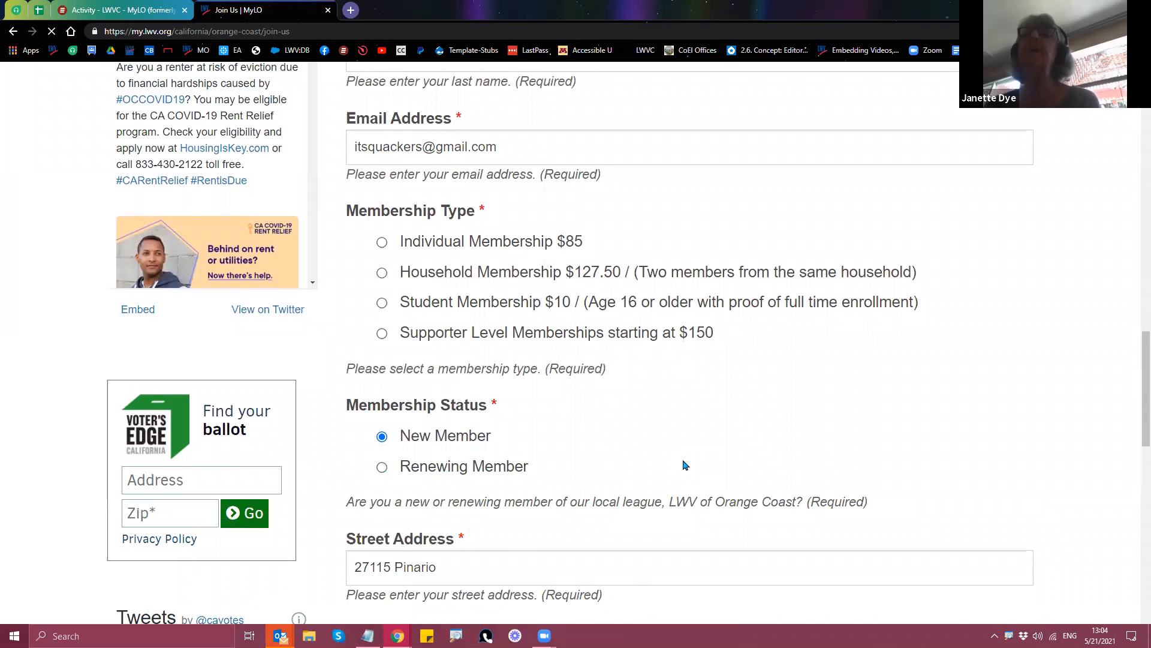
pyautogui.scroll(2, 685, 466)
pyautogui.click(382, 364)
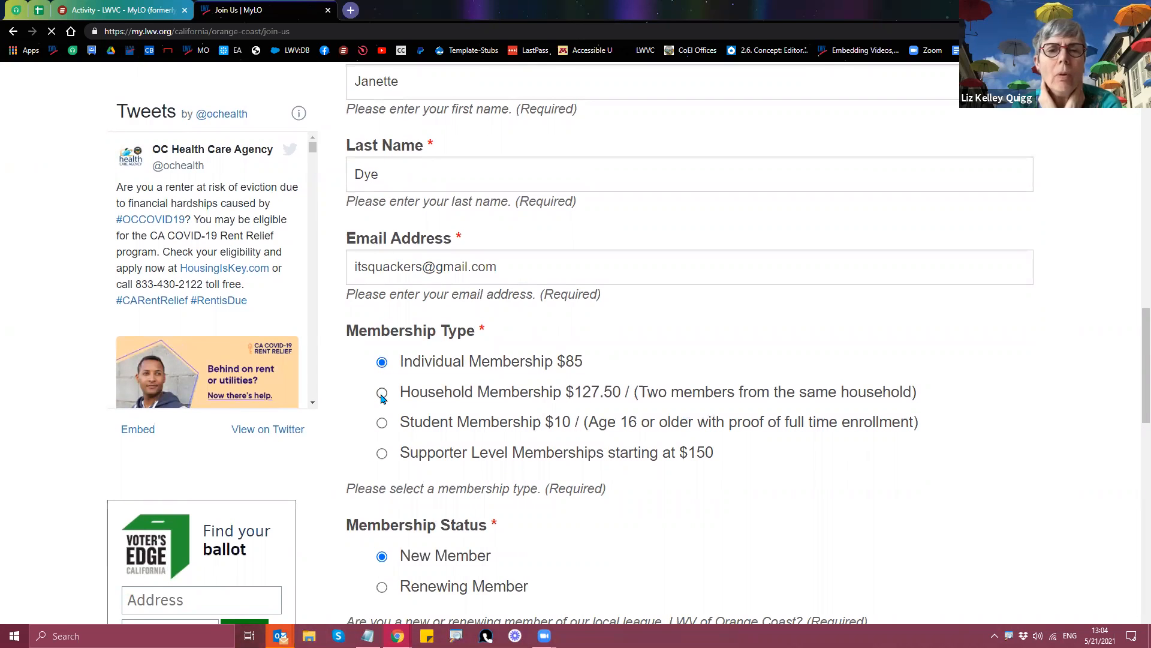
pyautogui.click(382, 394)
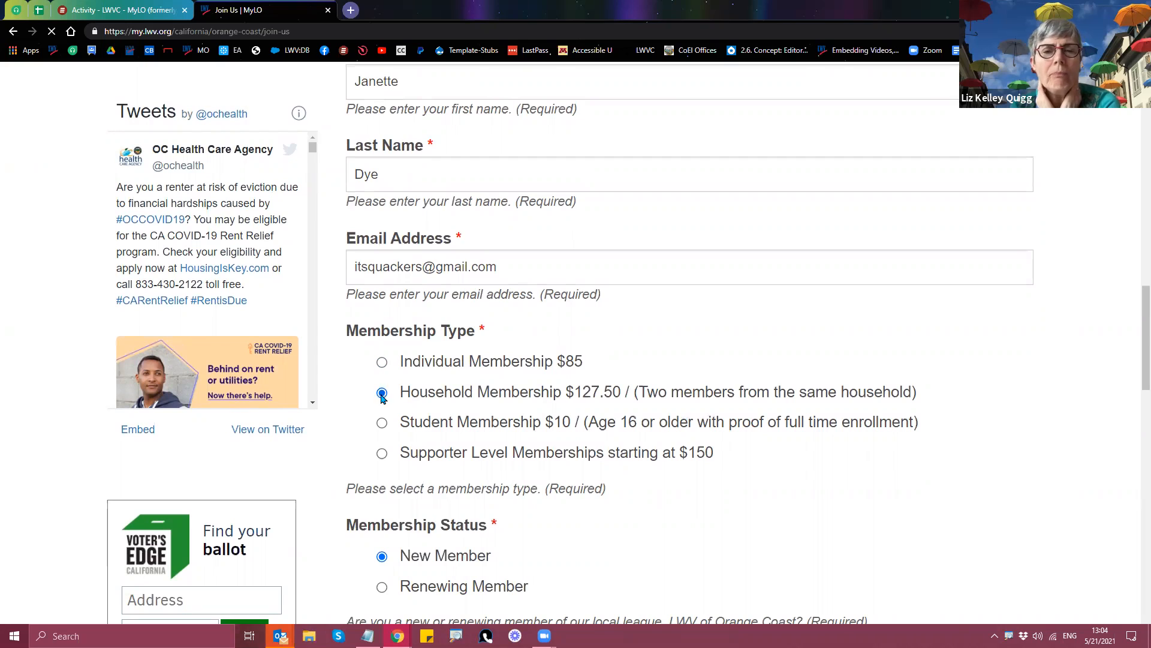
pyautogui.click(383, 424)
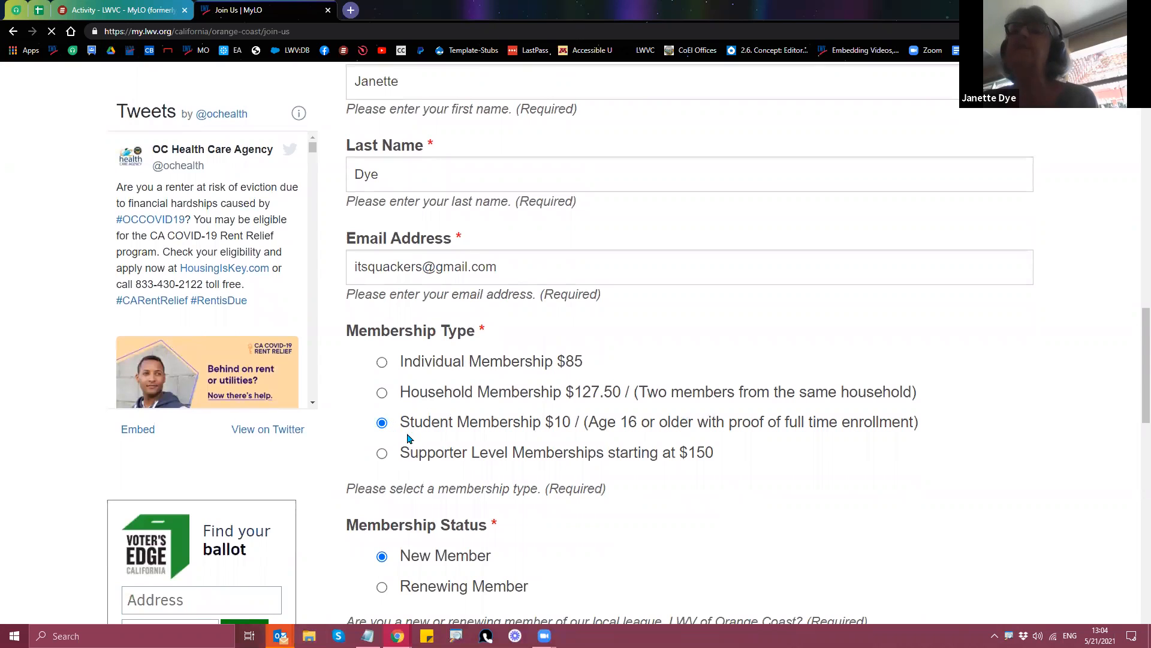
pyautogui.scroll(15, 558, 449)
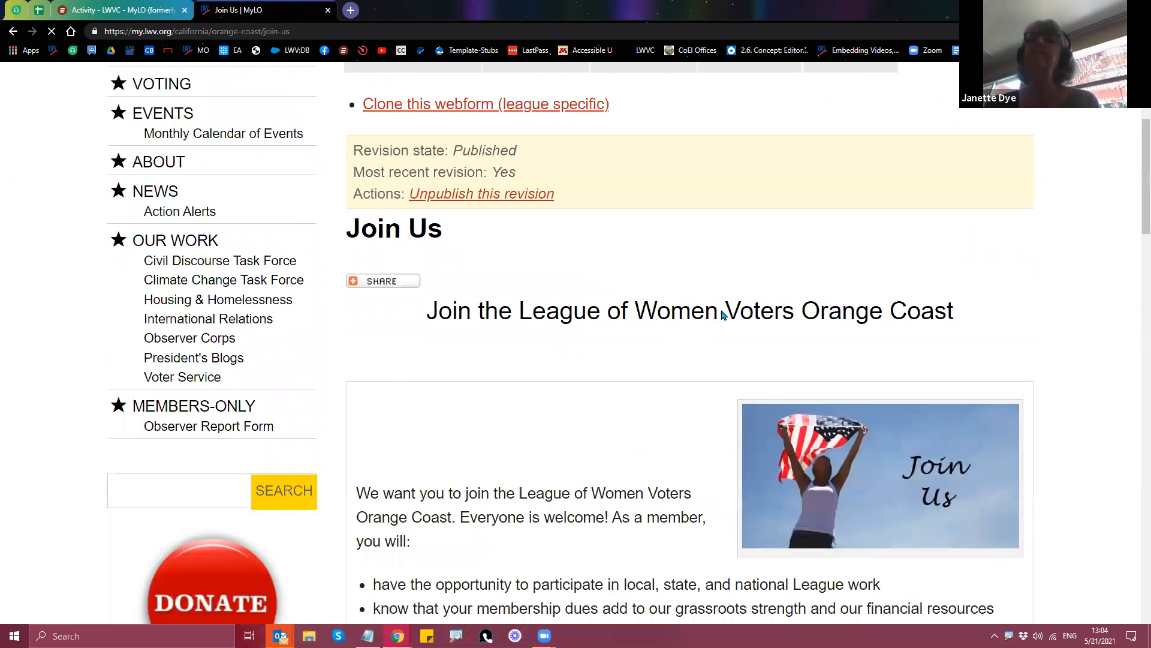
pyautogui.scroll(4, 723, 314)
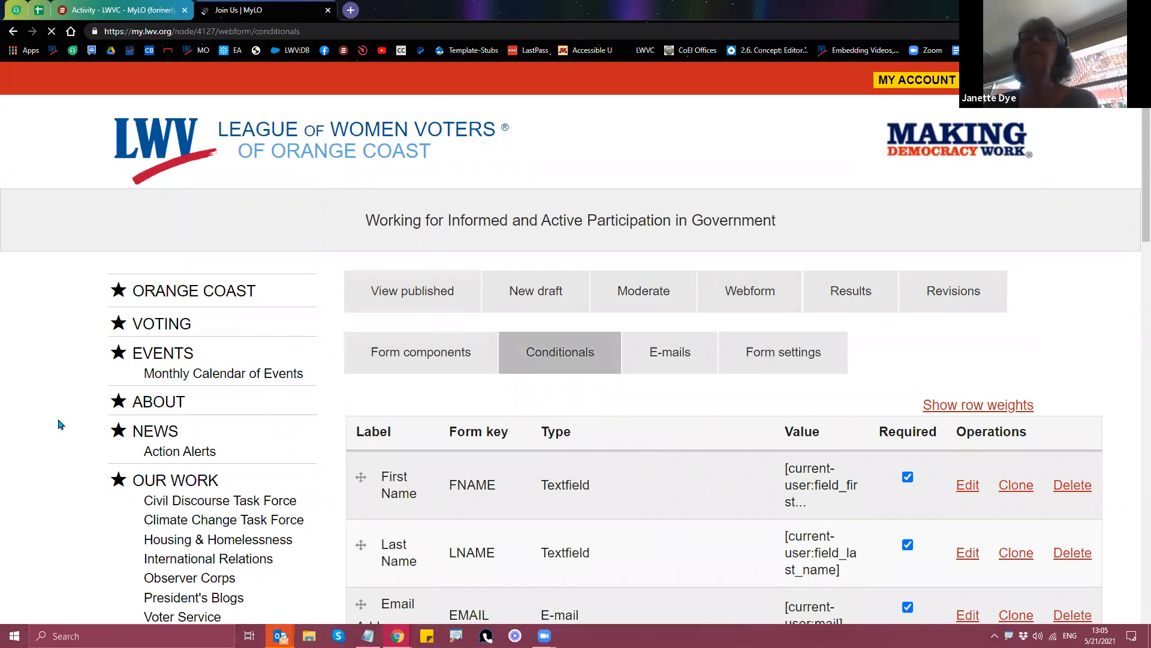
# Step: Inspect the Method rule's Node setting, leaving it unchanged, on the Conditionals page
pyautogui.scroll(-4, 69, 427)
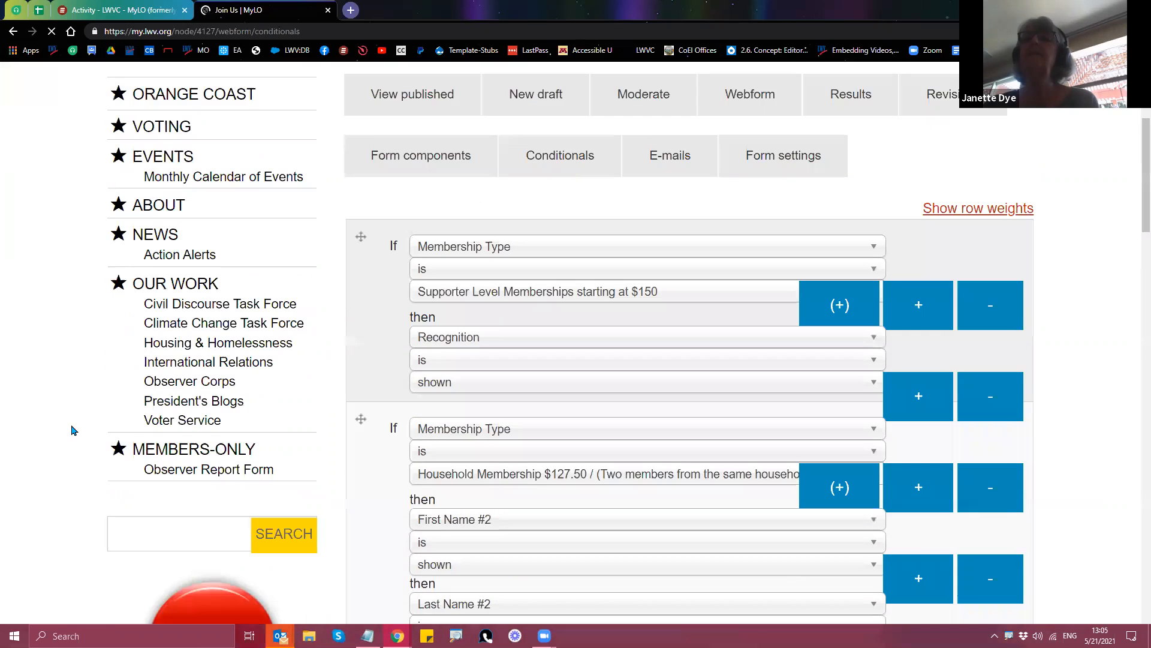
pyautogui.scroll(-2, 71, 430)
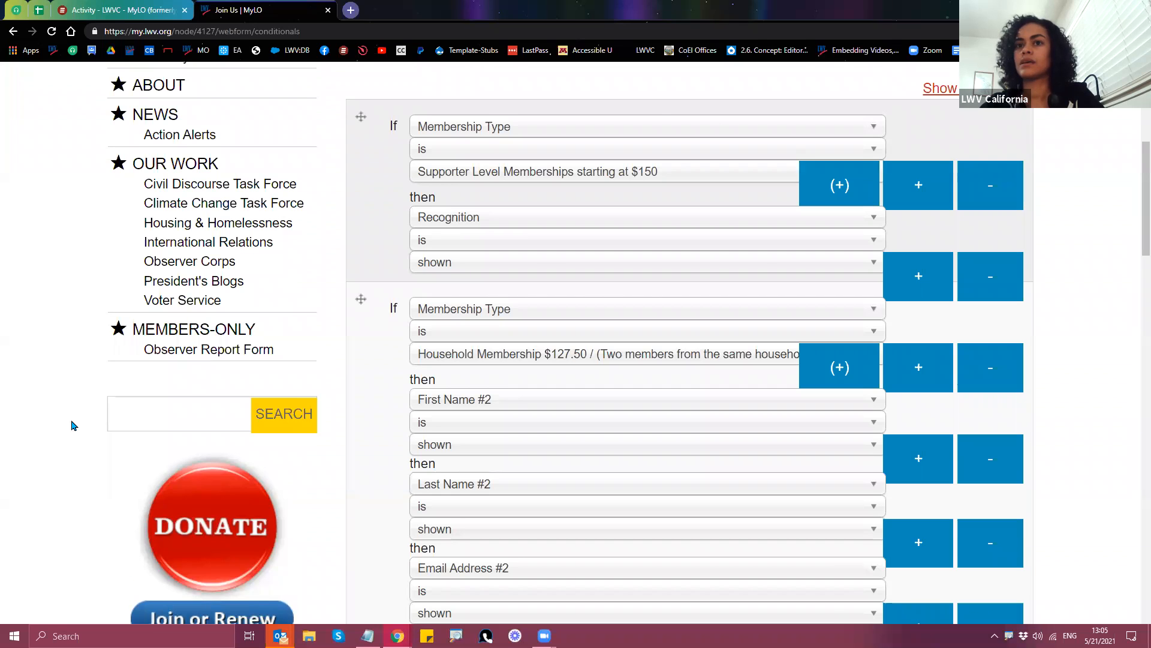
pyautogui.scroll(-4, 71, 425)
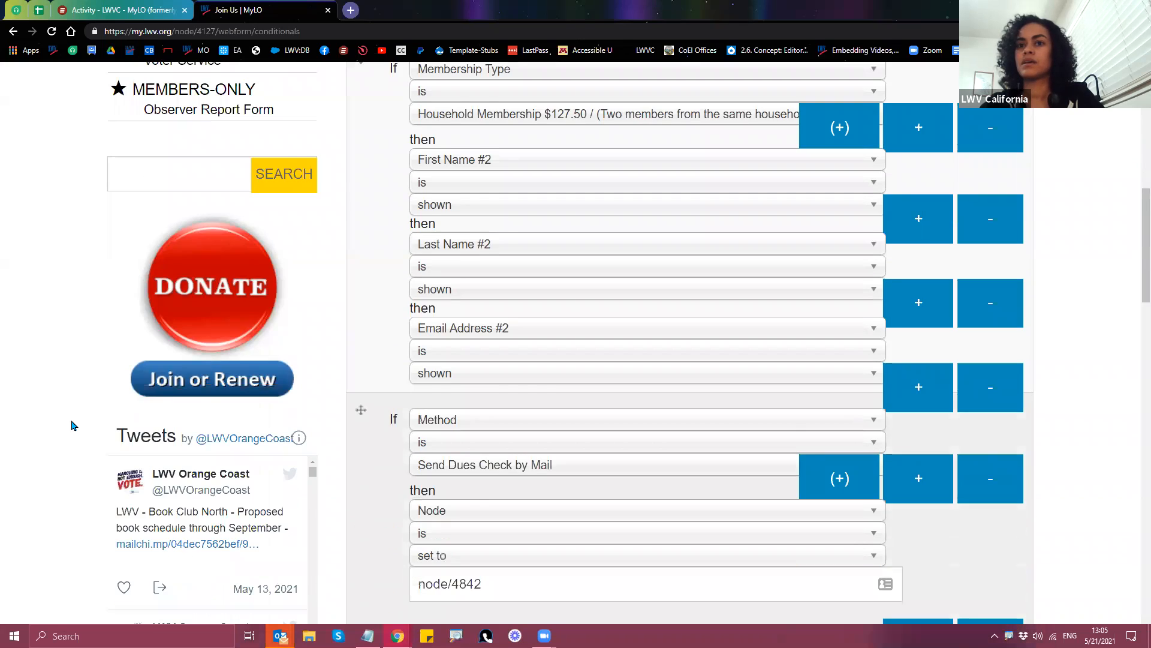
pyautogui.scroll(-2, 71, 425)
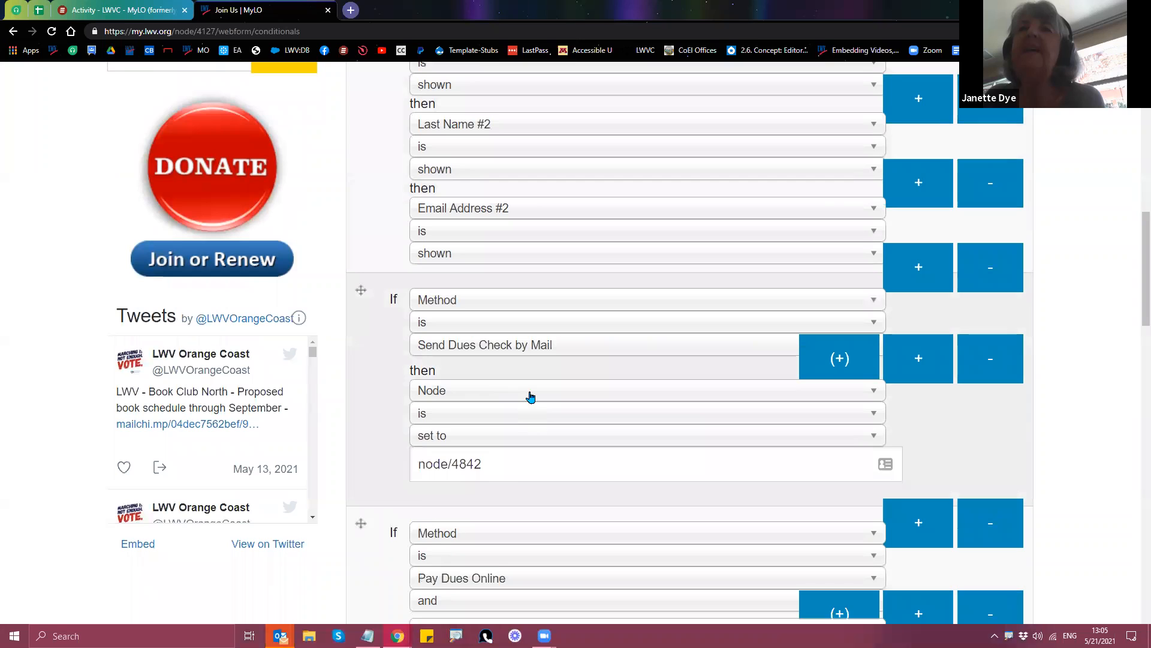
pyautogui.click(530, 396)
pyautogui.click(568, 398)
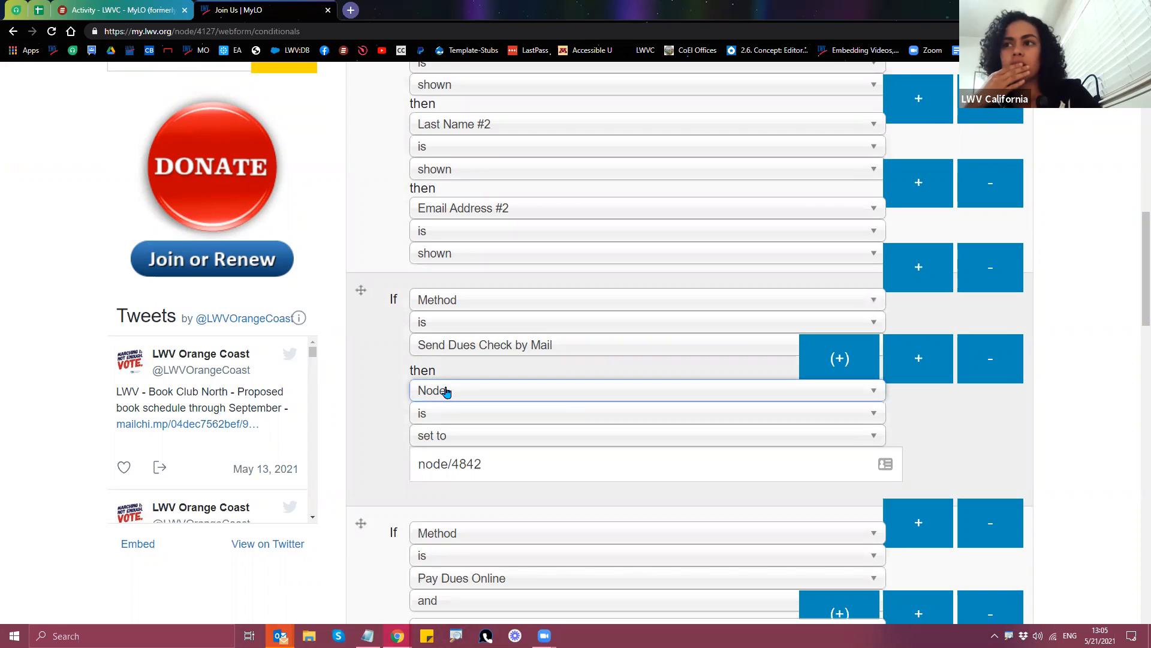
pyautogui.click(544, 394)
pyautogui.click(766, 393)
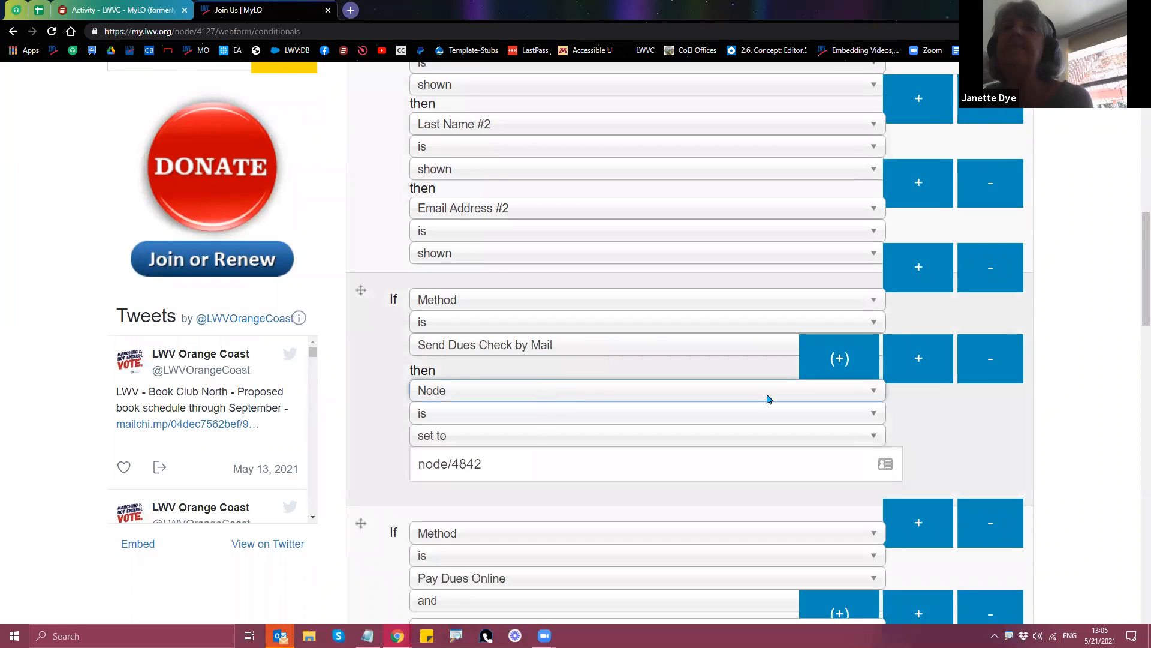
# Step: Open the webform's Form components page in a new tab
pyautogui.scroll(5, 1109, 426)
pyautogui.scroll(5, 1109, 426)
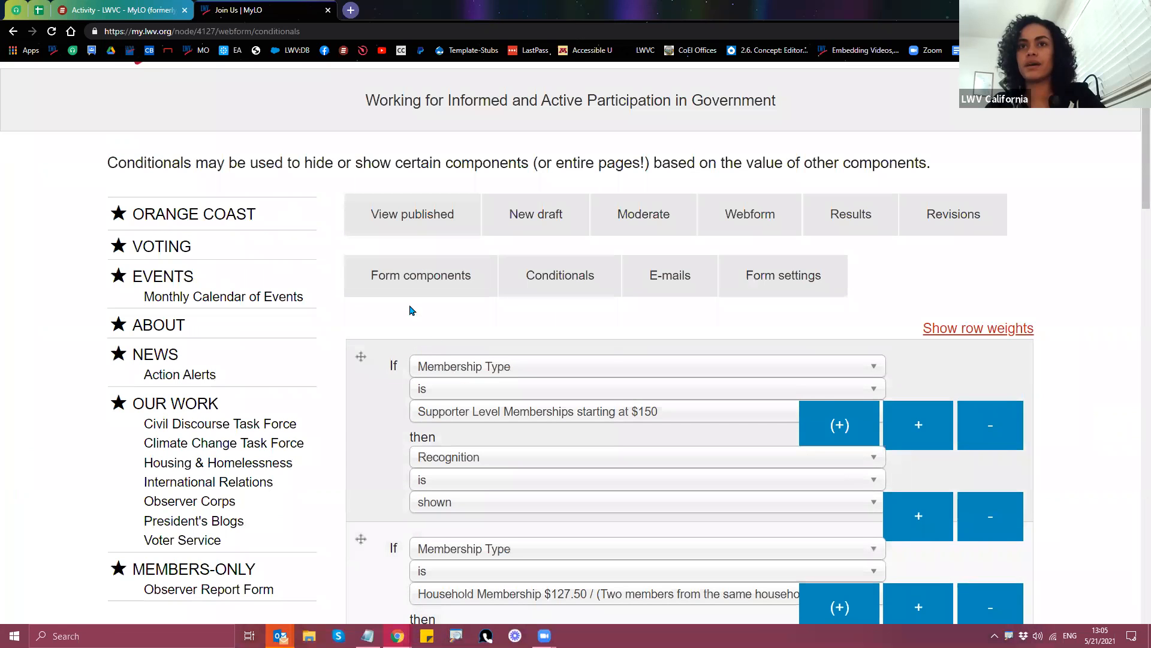
pyautogui.rightClick(419, 282)
pyautogui.click(438, 290)
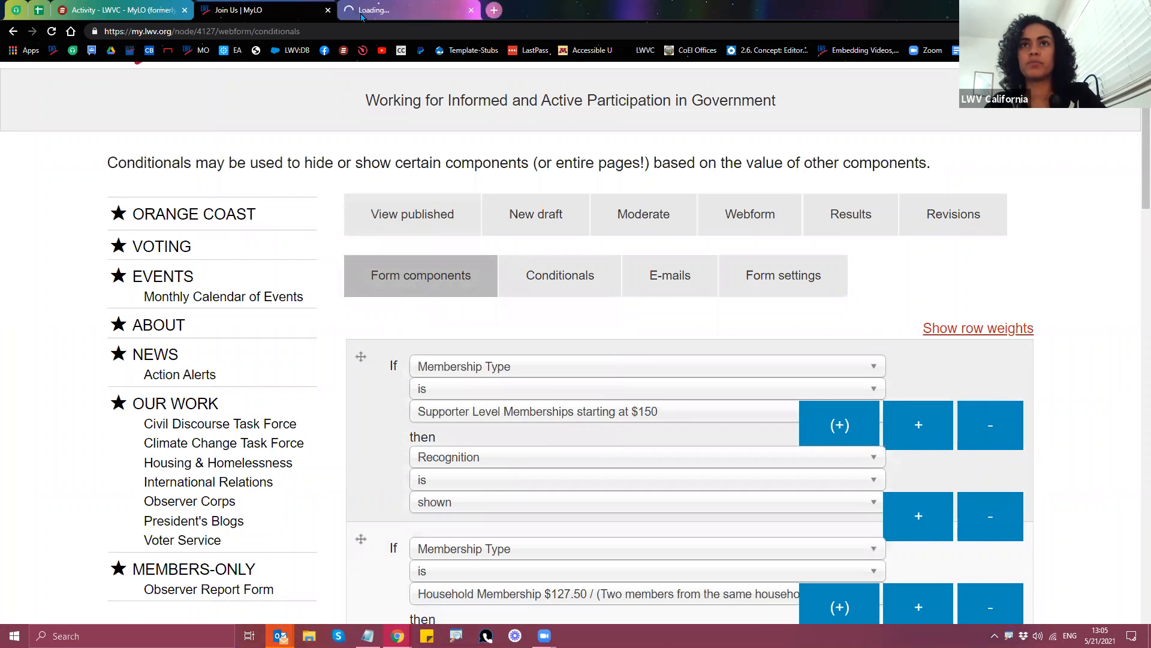
# Step: On the Form components tab, open the Node component's edit settings
pyautogui.click(385, 12)
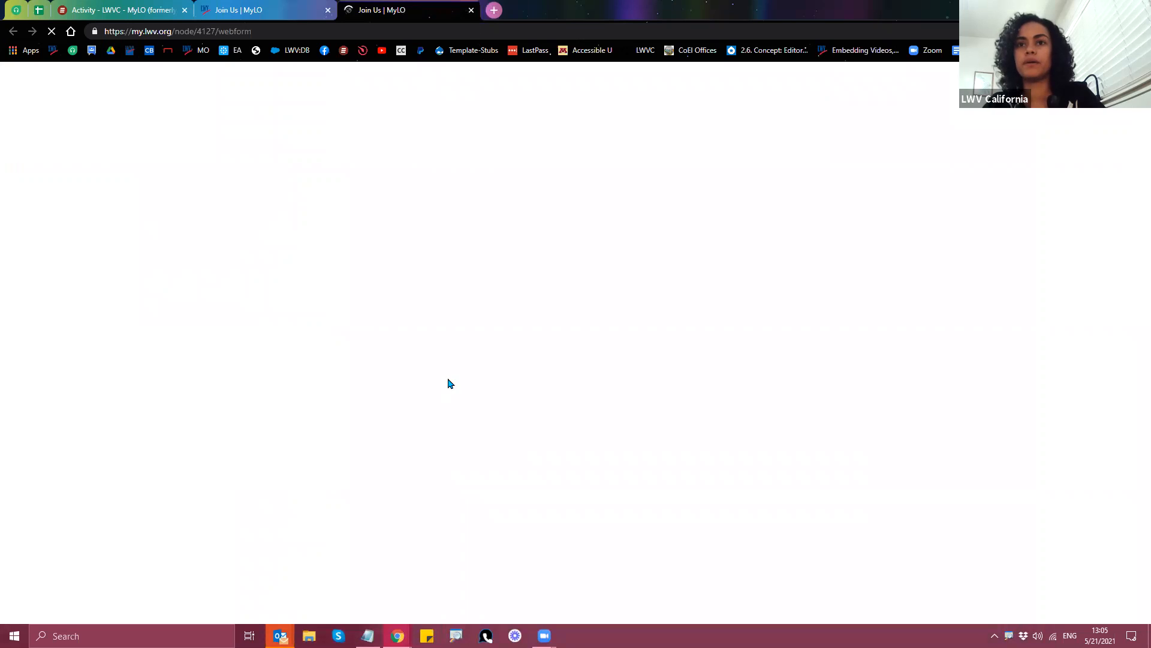
pyautogui.scroll(-6, 461, 410)
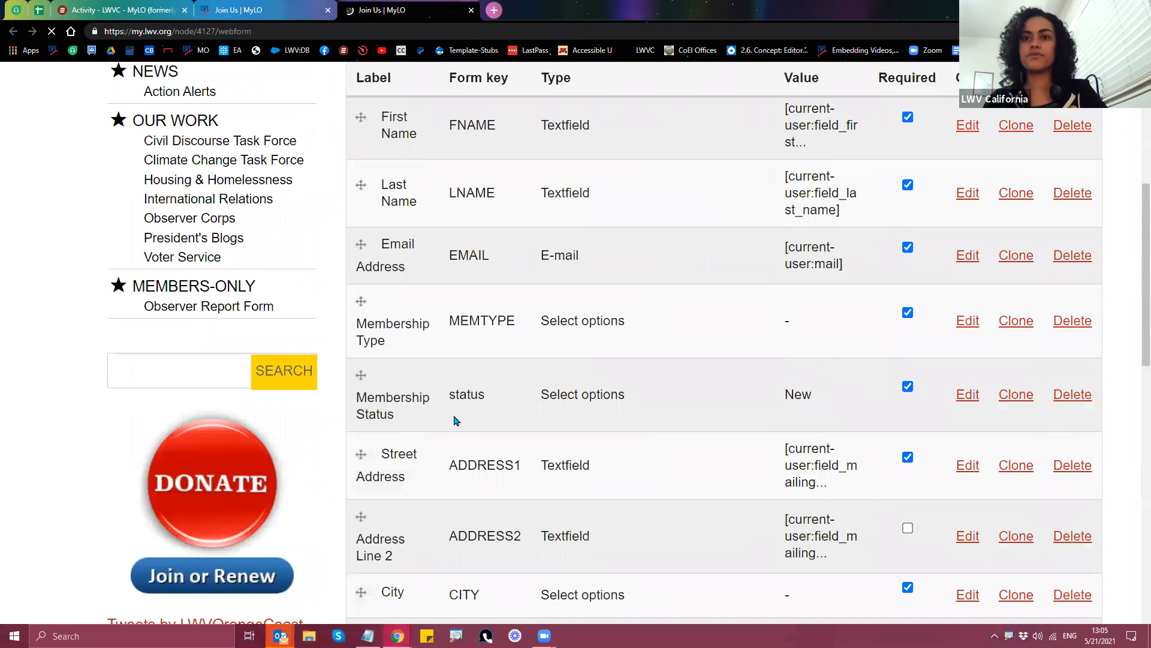
pyautogui.scroll(-4, 456, 415)
pyautogui.scroll(-3, 453, 418)
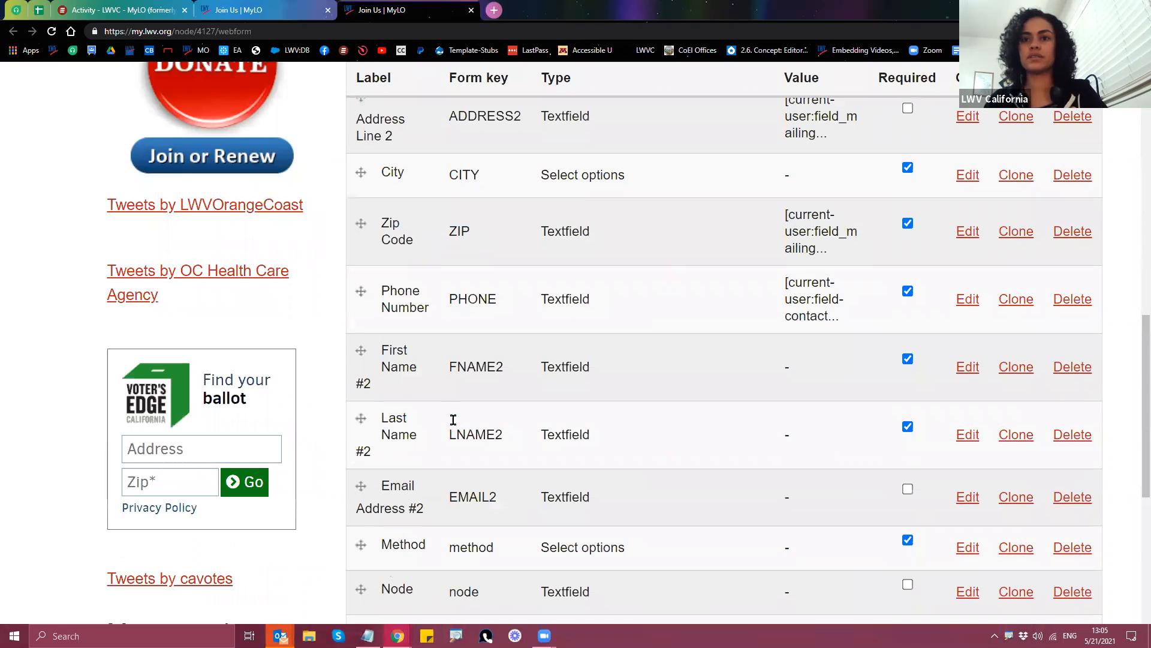
pyautogui.scroll(-3, 453, 417)
pyautogui.click(969, 414)
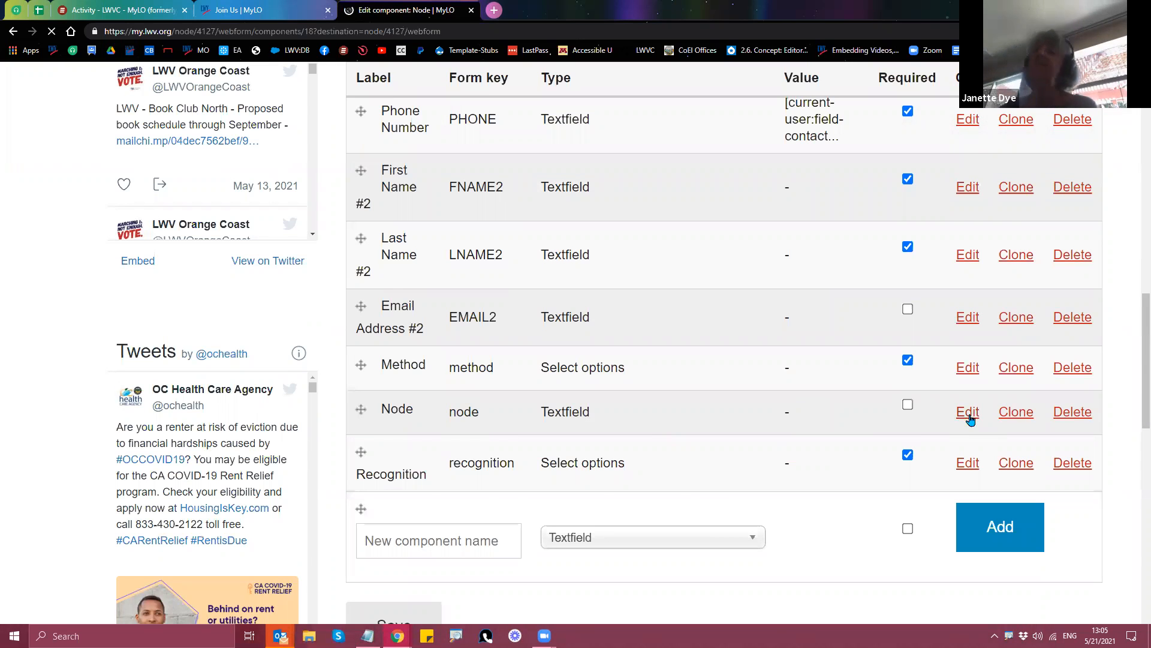
# Step: Review the Node component's settings, including its Private flag
pyautogui.scroll(-6, 655, 437)
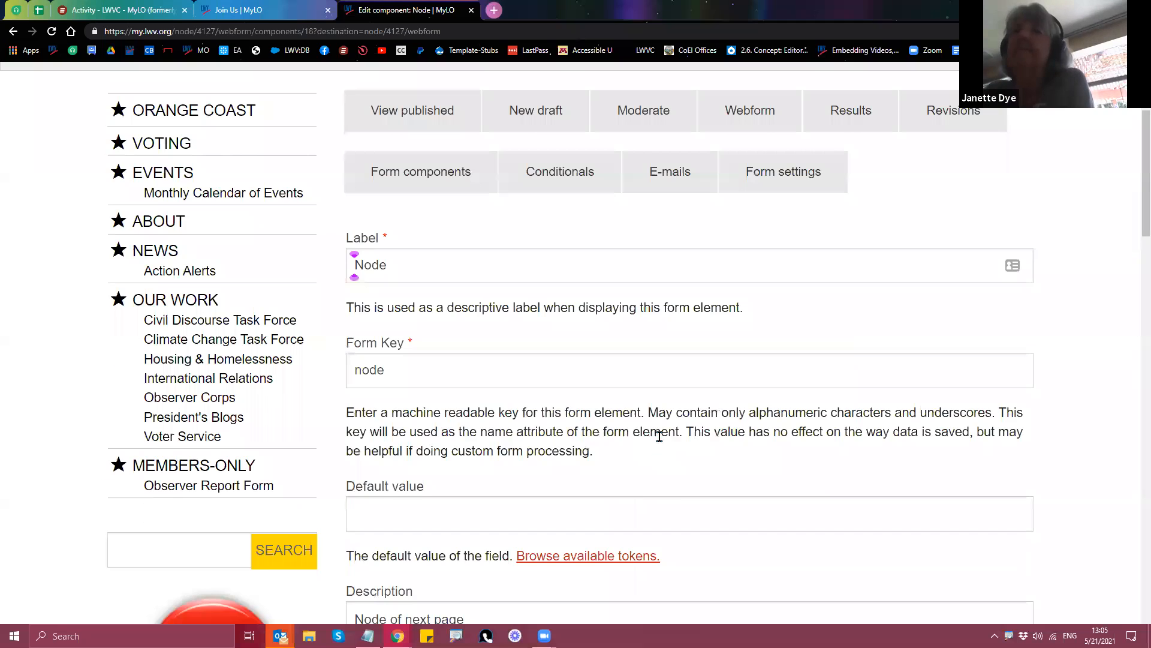
pyautogui.scroll(-3, 661, 446)
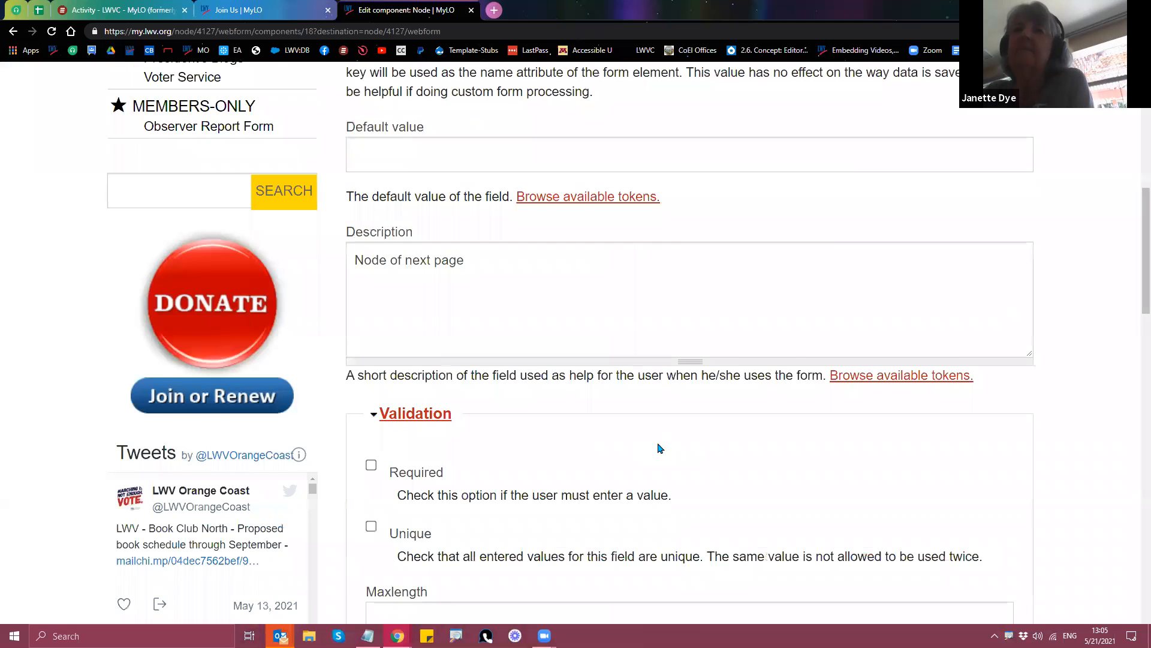
pyautogui.scroll(-7, 657, 442)
pyautogui.scroll(-5, 658, 444)
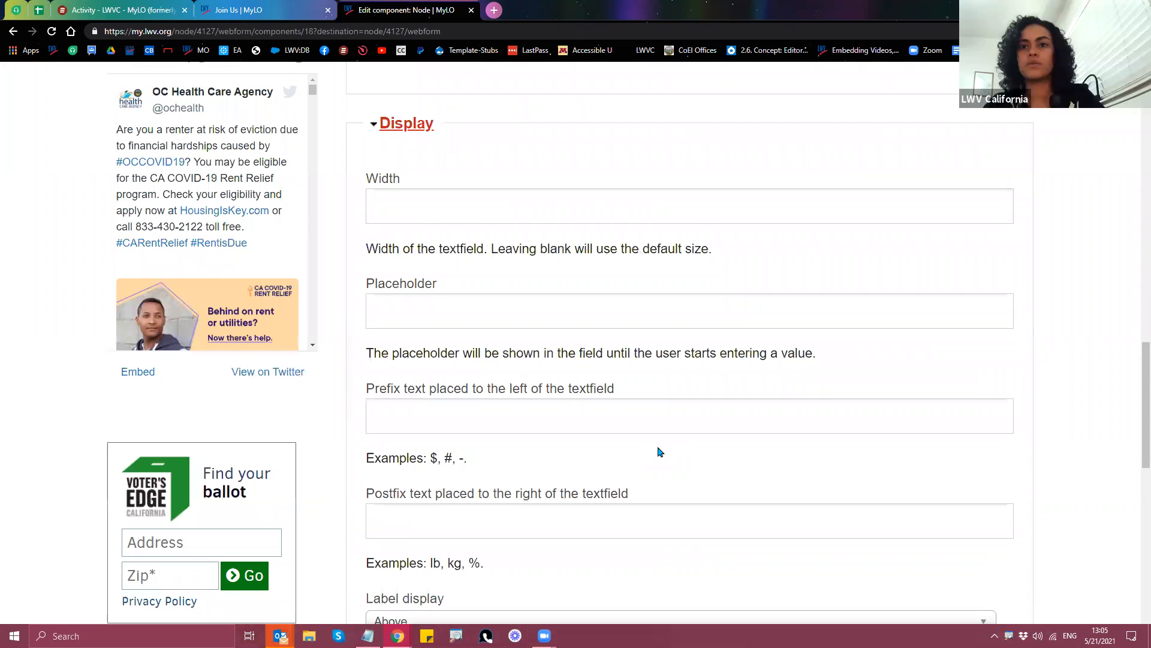
pyautogui.scroll(-8, 658, 450)
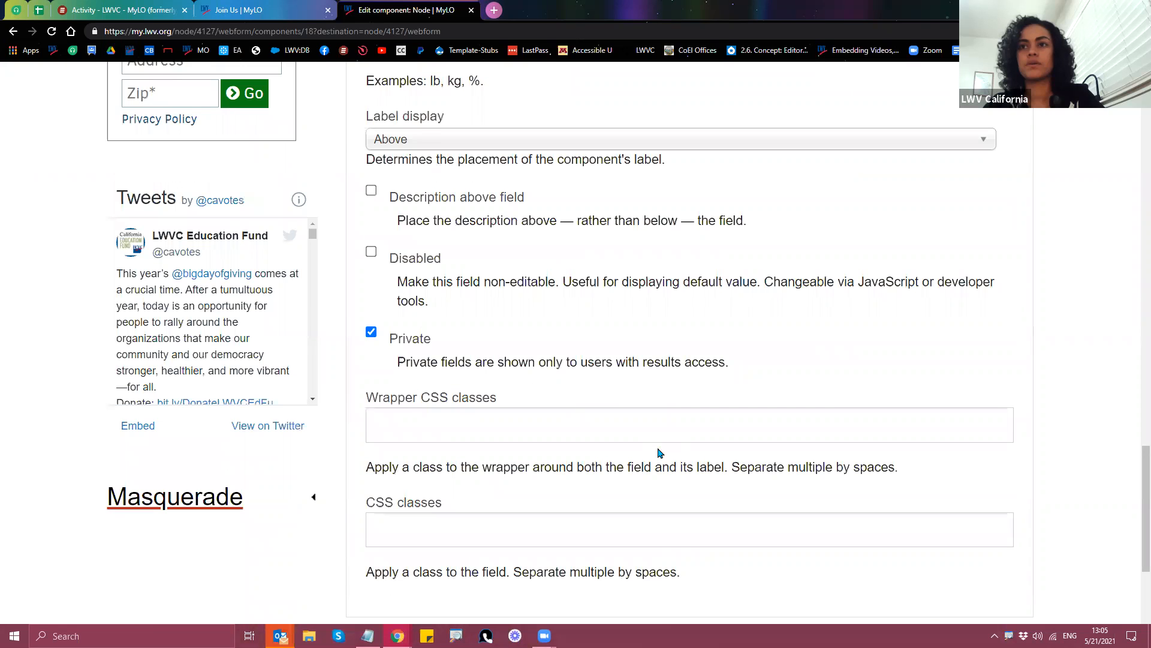
pyautogui.scroll(-3, 660, 453)
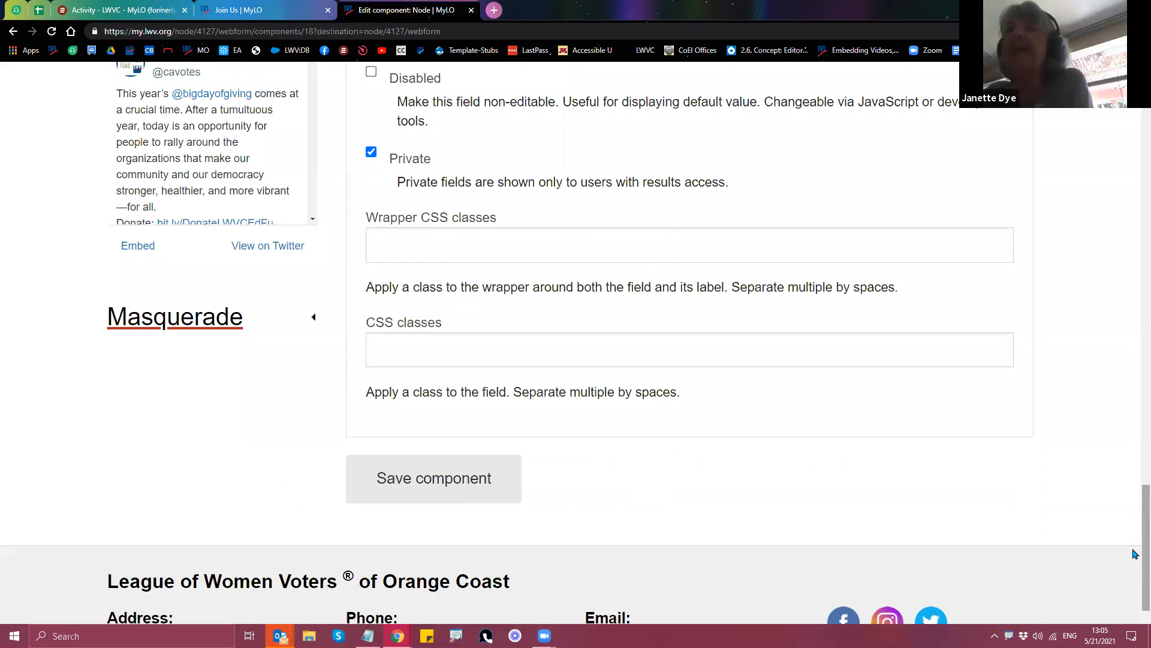
pyautogui.scroll(3, 1135, 522)
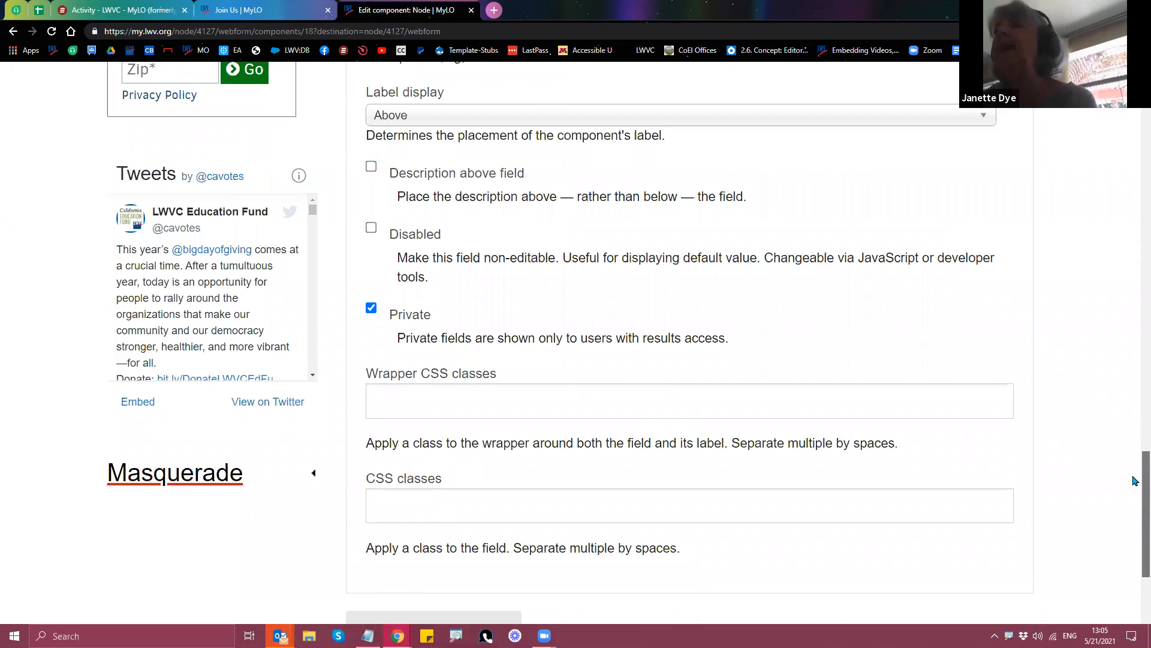
pyautogui.moveTo(1136, 479); pyautogui.dragTo(1135, 441)
pyautogui.scroll(3, 1136, 442)
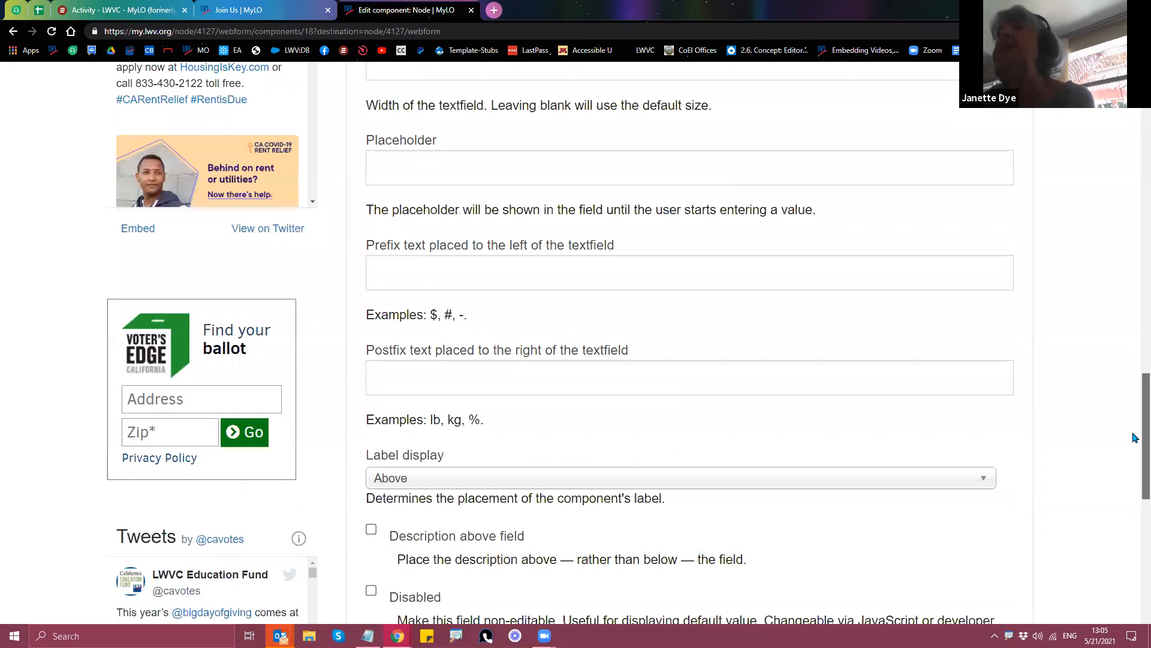
pyautogui.scroll(1, 1135, 438)
pyautogui.scroll(1, 1135, 433)
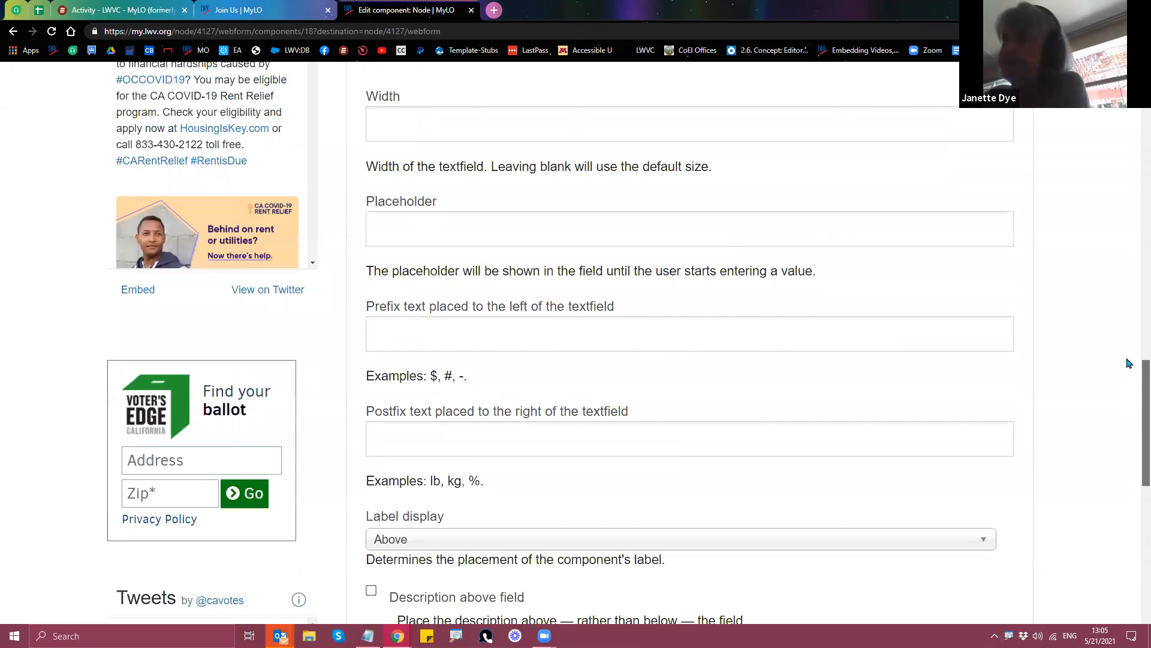
pyautogui.scroll(5, 1128, 300)
pyautogui.scroll(10, 1126, 180)
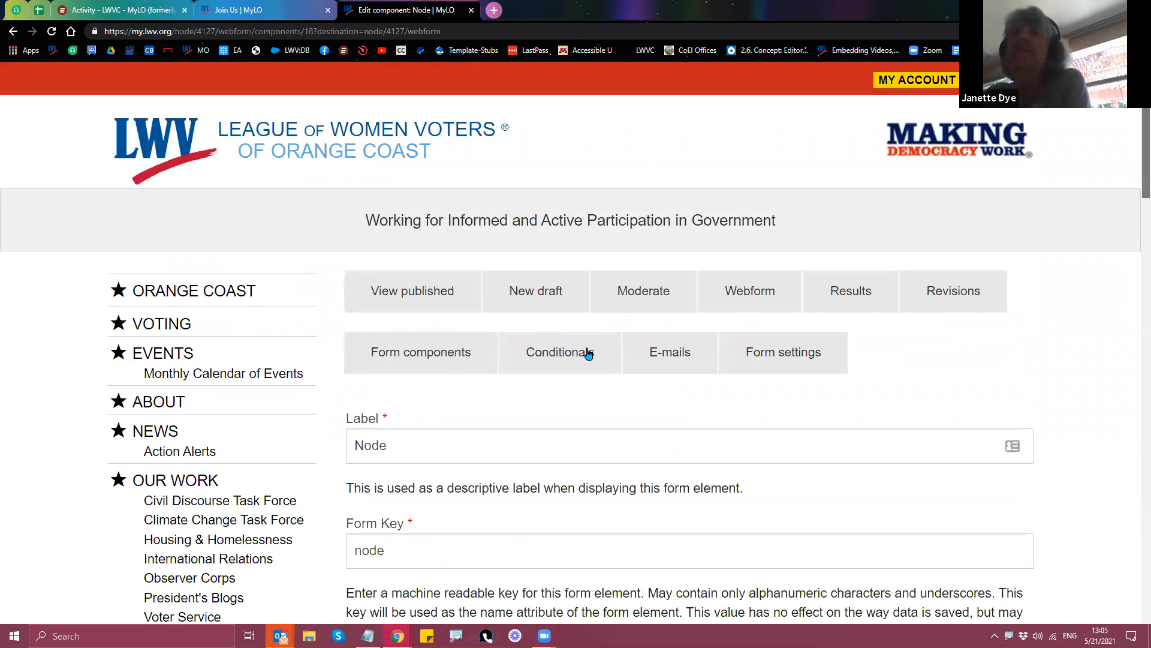
# Step: Return to the Conditionals page and scroll to the Send Dues Check by Mail rule
pyautogui.click(531, 366)
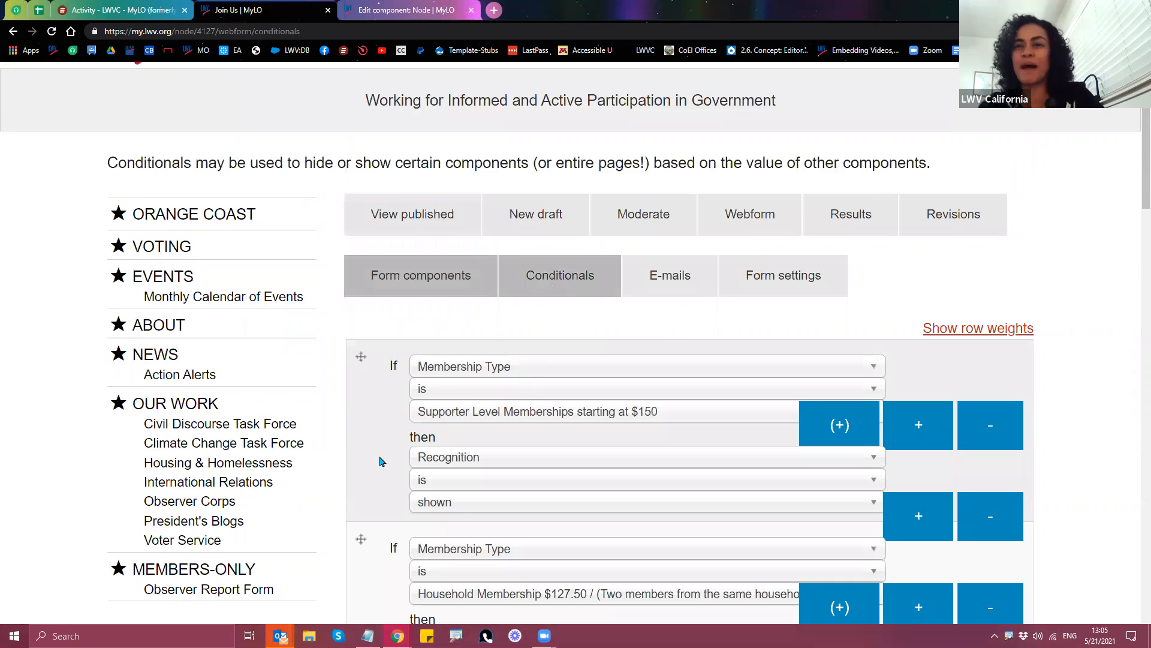
pyautogui.scroll(-5, 379, 461)
pyautogui.scroll(-1, 380, 464)
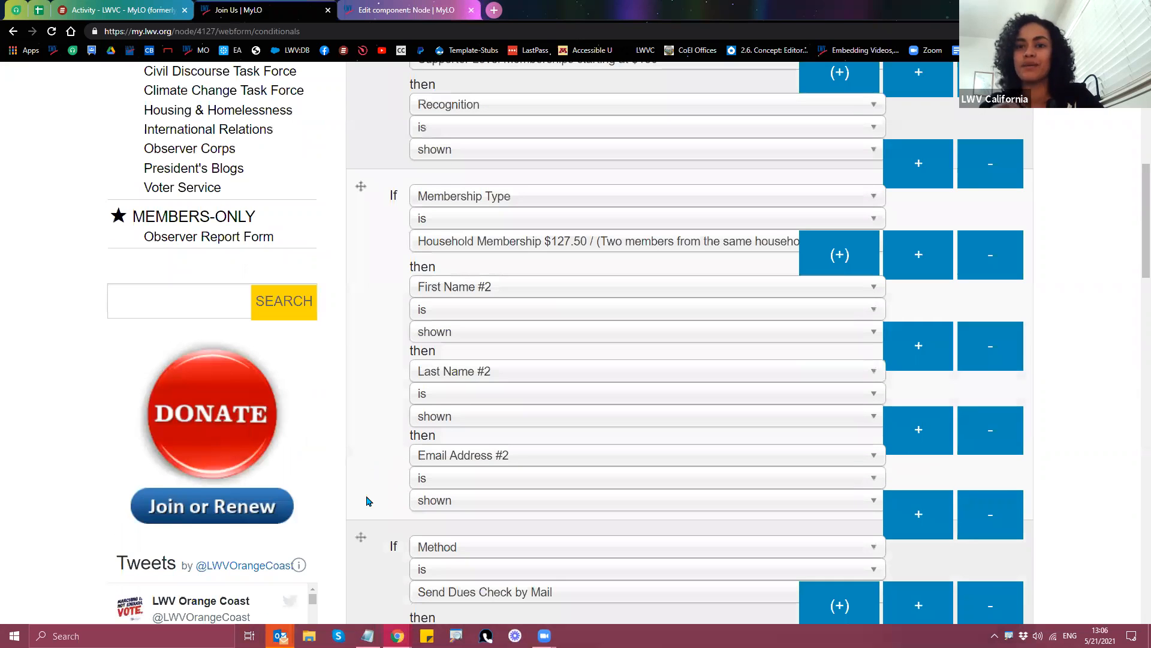
pyautogui.scroll(-3, 370, 533)
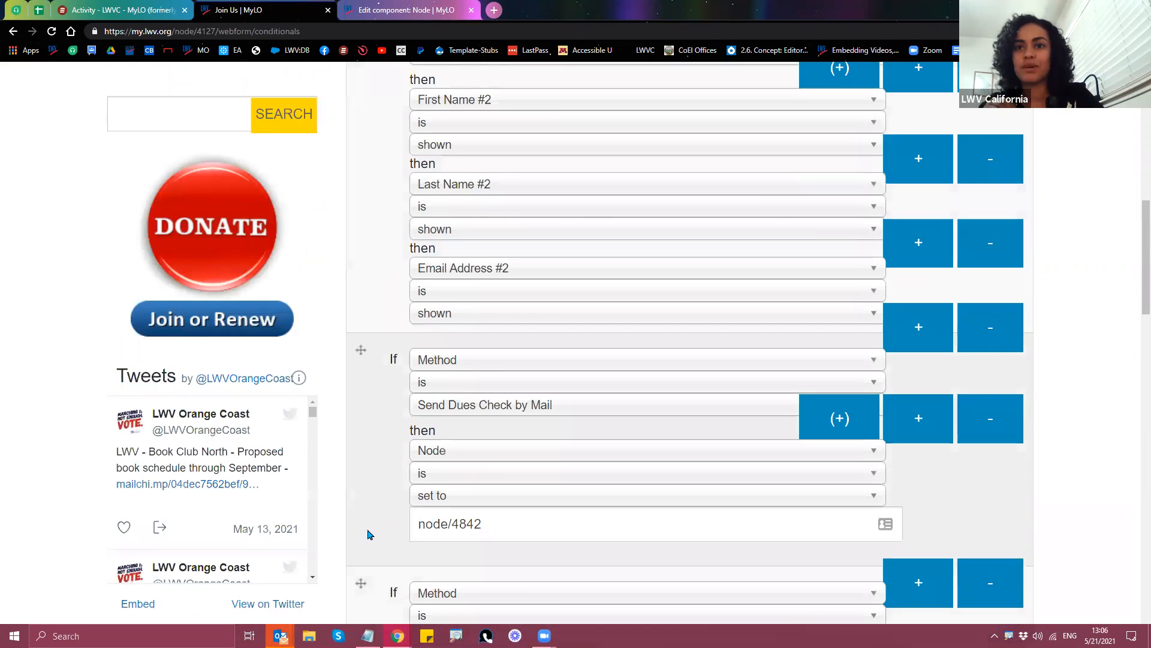
# Step: Open the published Join Us membership form
pyautogui.scroll(-2, 370, 535)
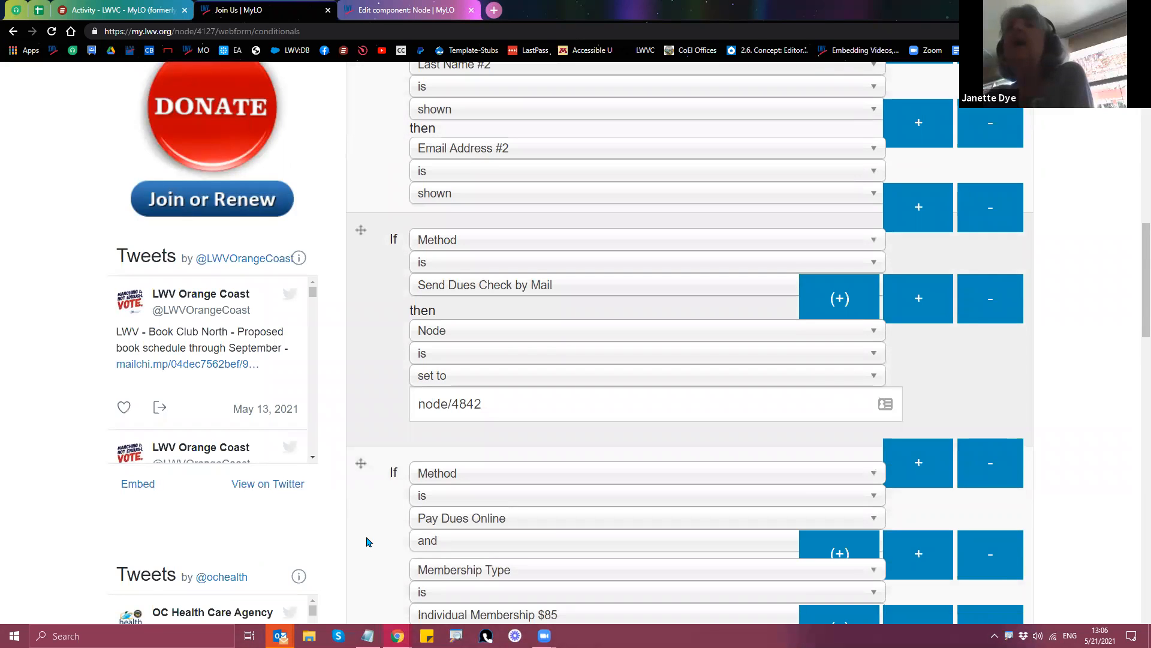
pyautogui.scroll(15, 372, 549)
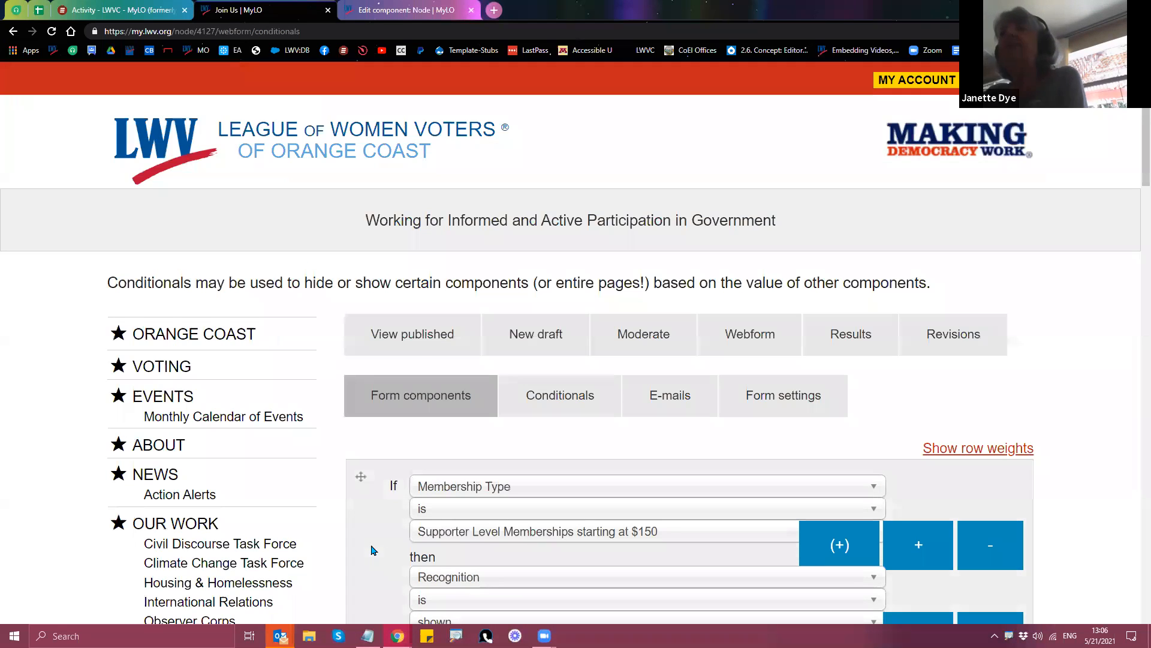
pyautogui.click(411, 342)
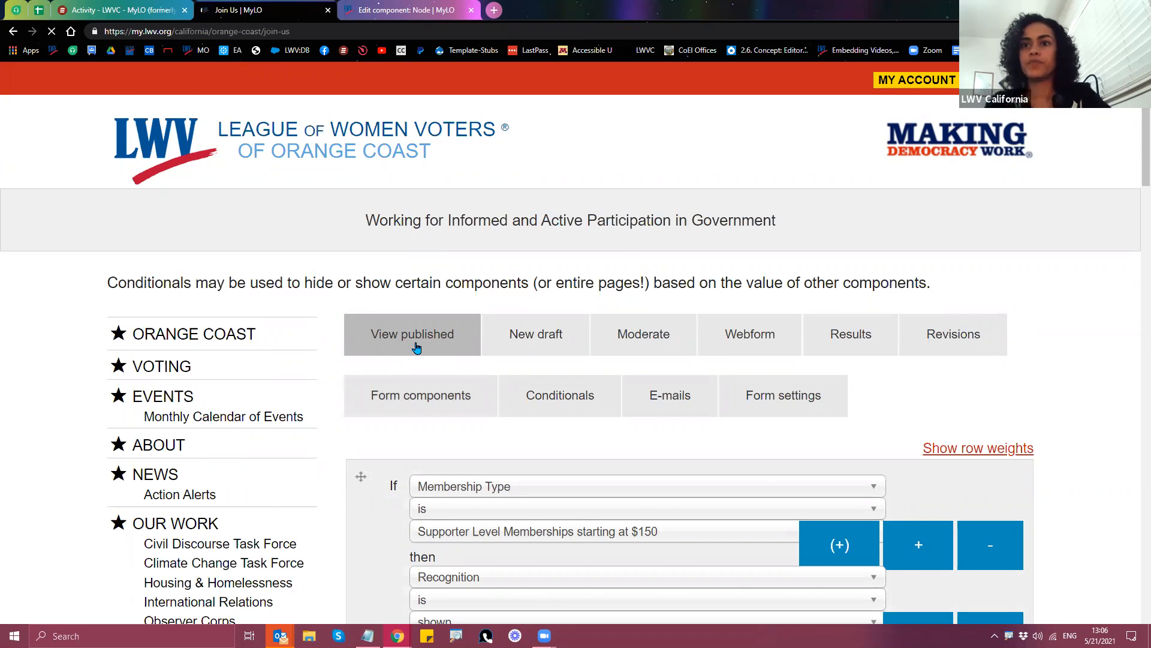
# Step: Replace the prefilled first name with 'Test' and move on to Last Name
pyautogui.scroll(-5, 428, 351)
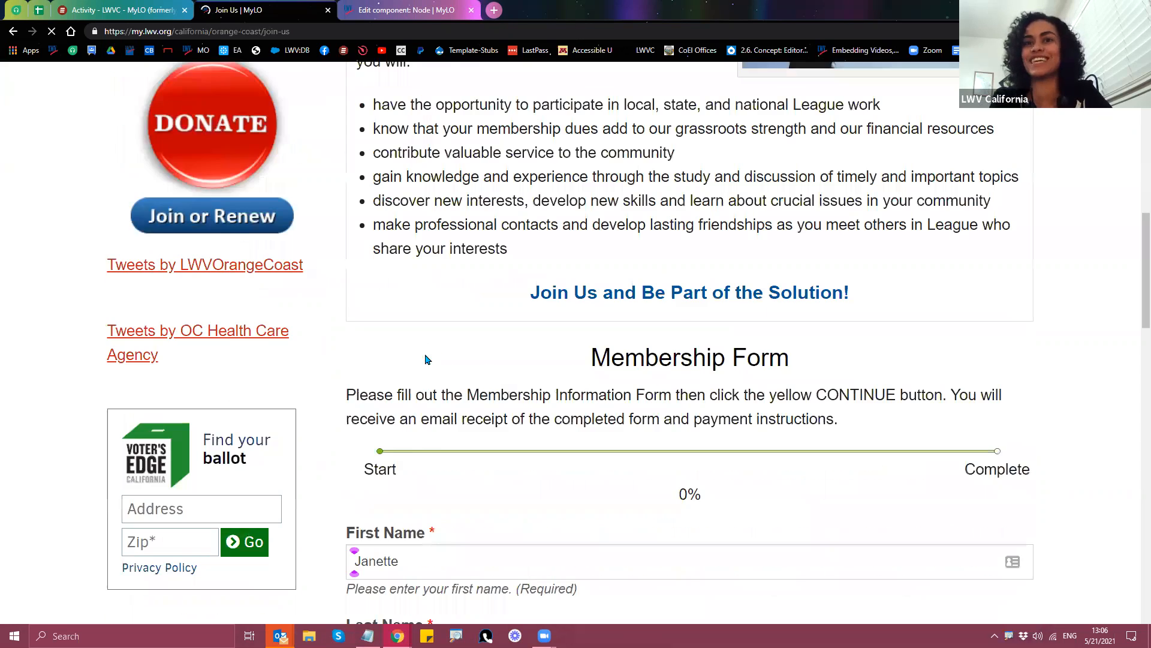
pyautogui.scroll(-3, 428, 354)
pyautogui.click(453, 383)
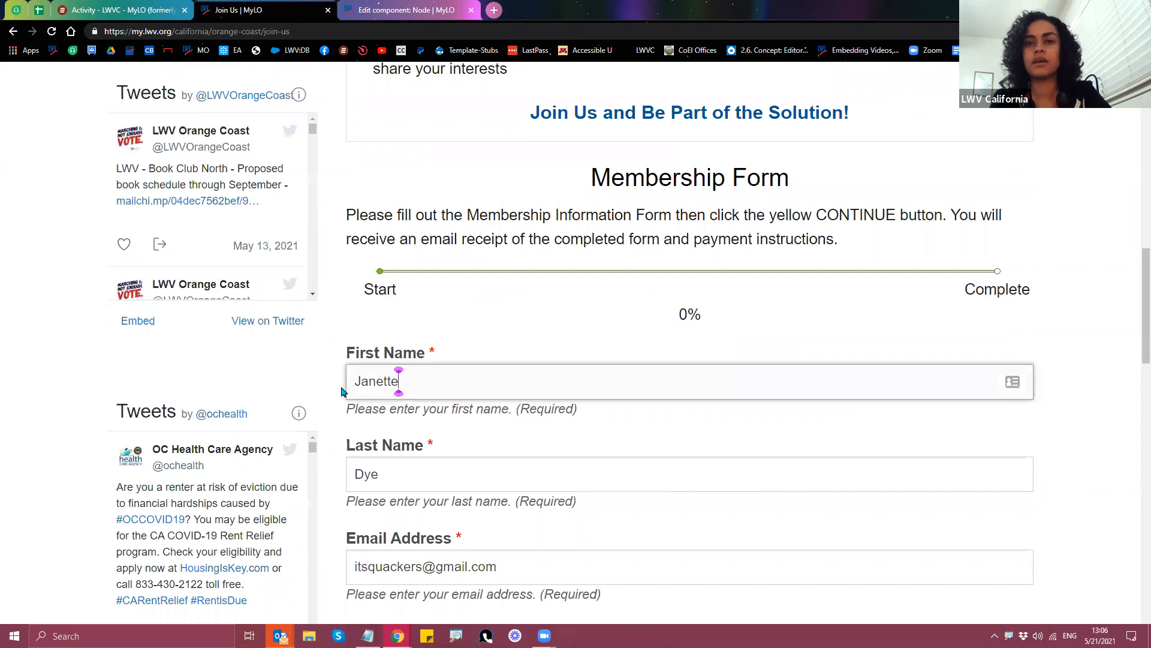
pyautogui.moveTo(441, 384); pyautogui.dragTo(343, 391)
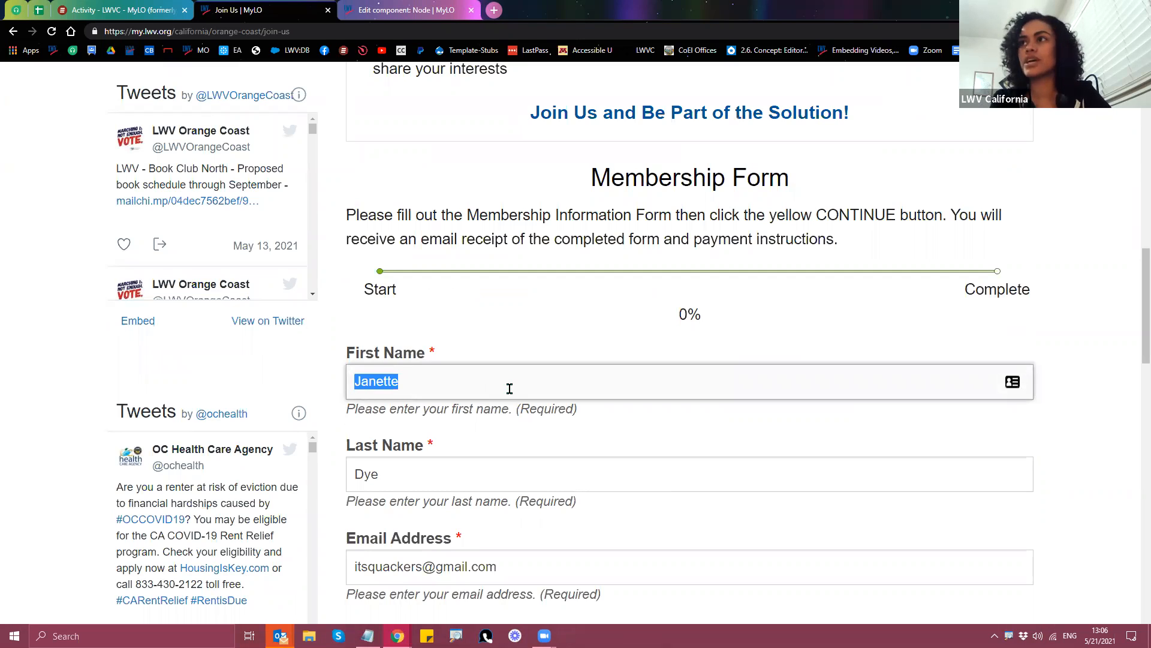
pyautogui.click(509, 389)
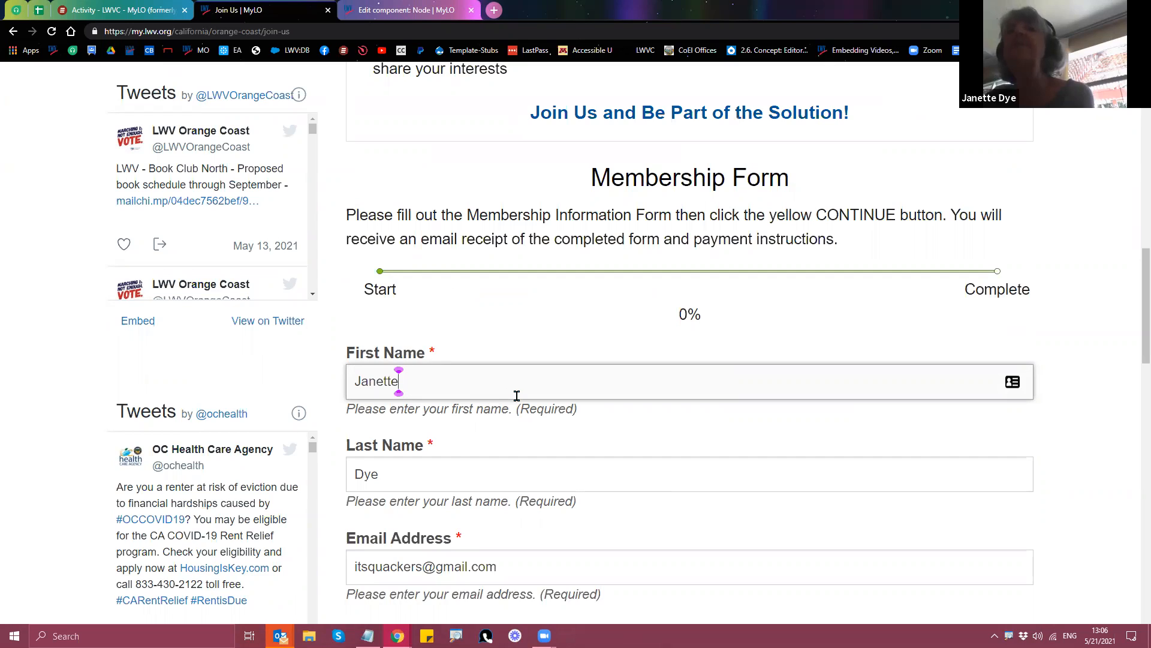
pyautogui.doubleClick(408, 391)
pyautogui.write('Te')
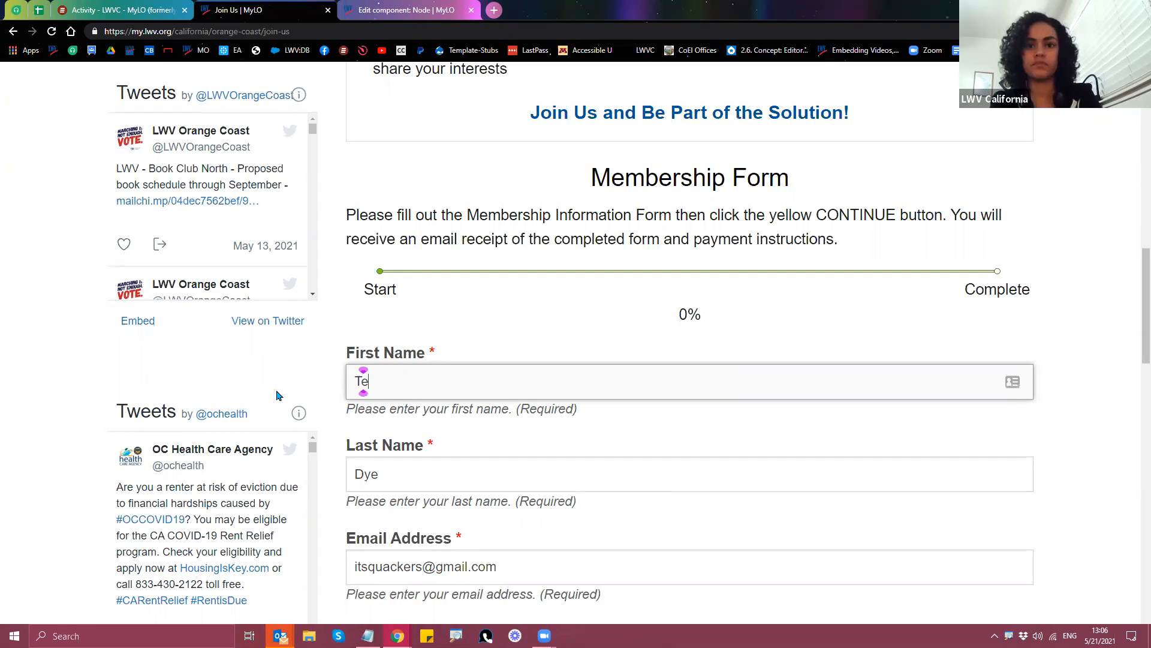
pyautogui.write('st')
pyautogui.press('Tab')
pyautogui.write('Test')
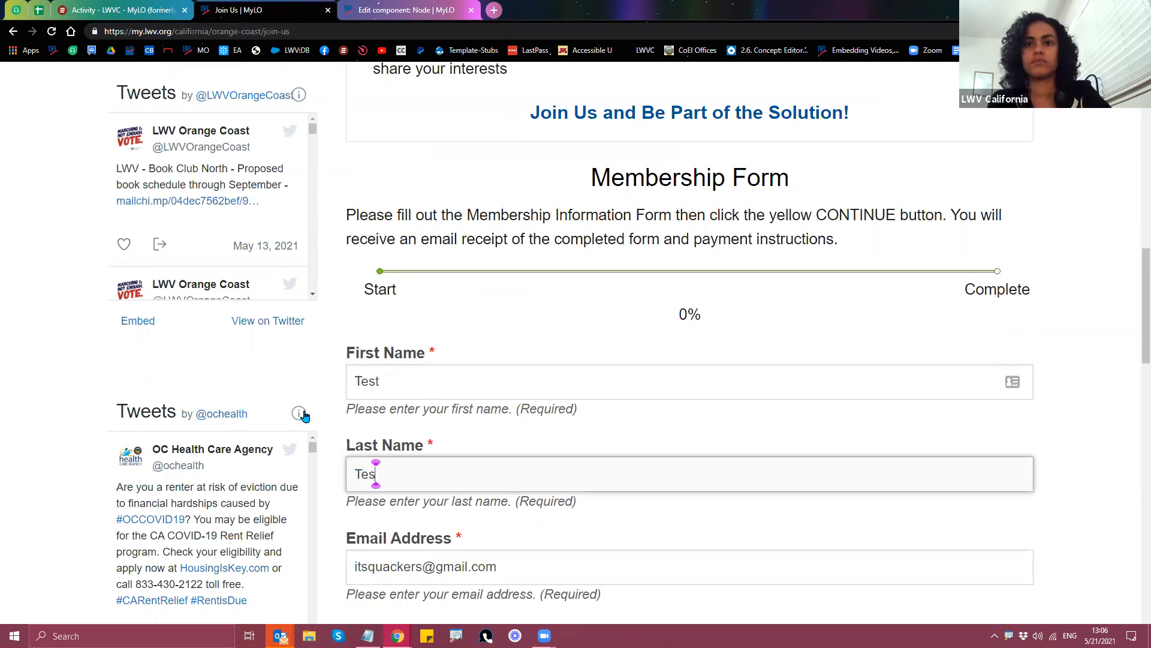
pyautogui.scroll(-1, 303, 417)
pyautogui.scroll(-2, 350, 392)
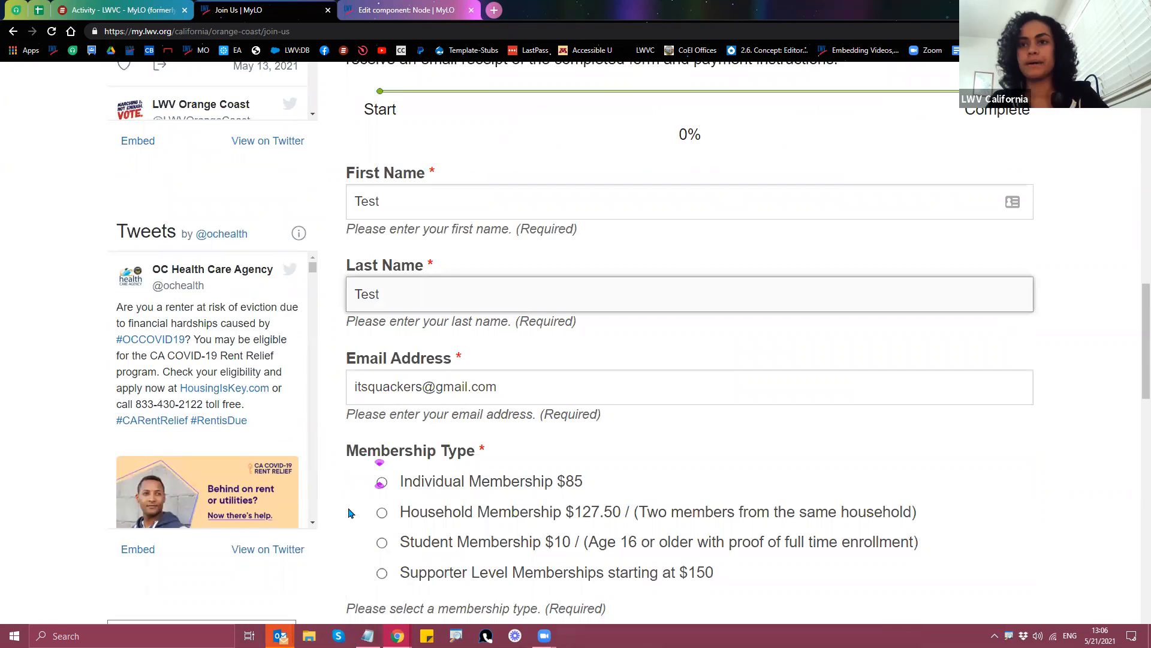
pyautogui.scroll(-2, 350, 513)
# Step: Choose Individual Membership $85 and set the city to Aliso Viejo
pyautogui.click(381, 364)
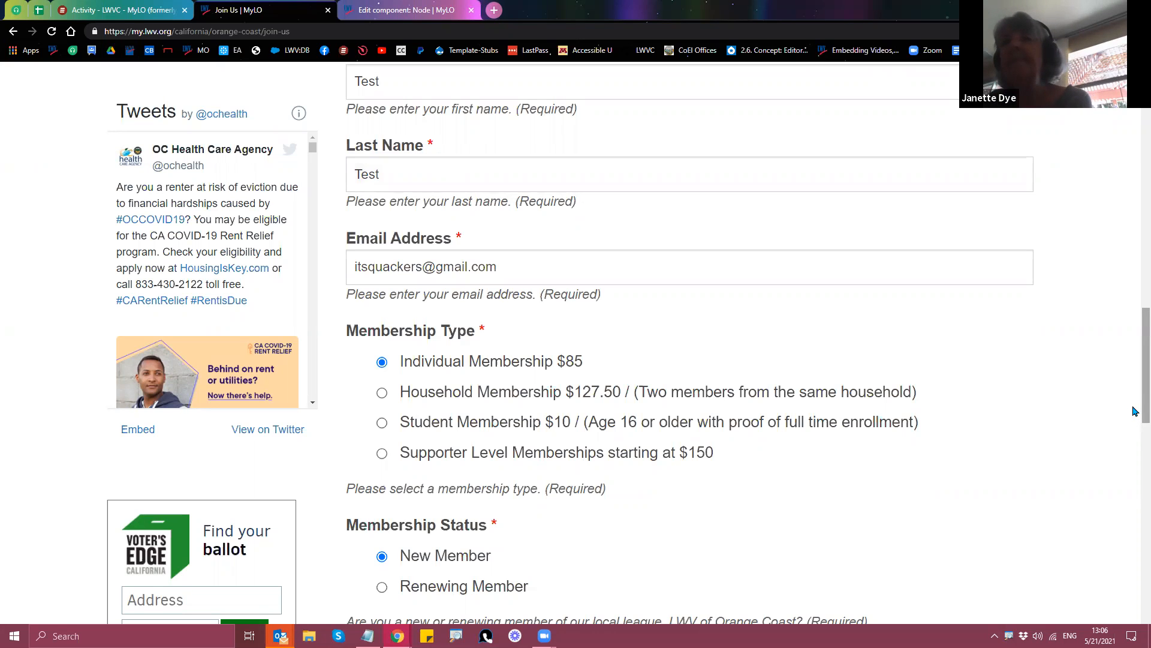
pyautogui.scroll(-1, 830, 440)
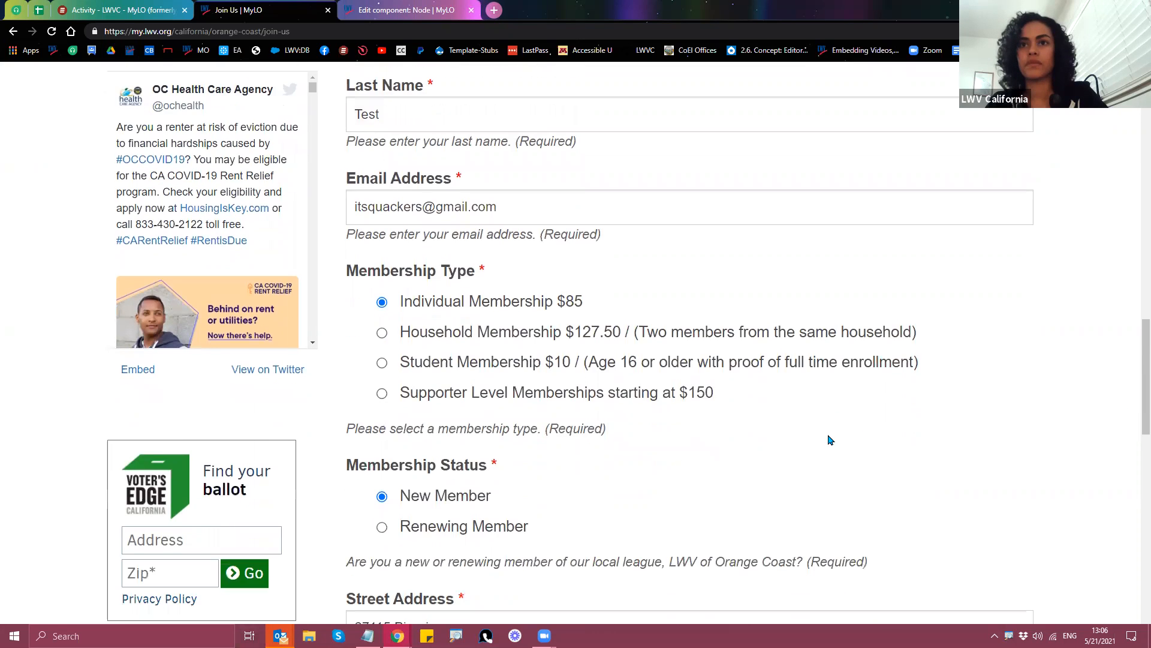
pyautogui.scroll(-6, 784, 438)
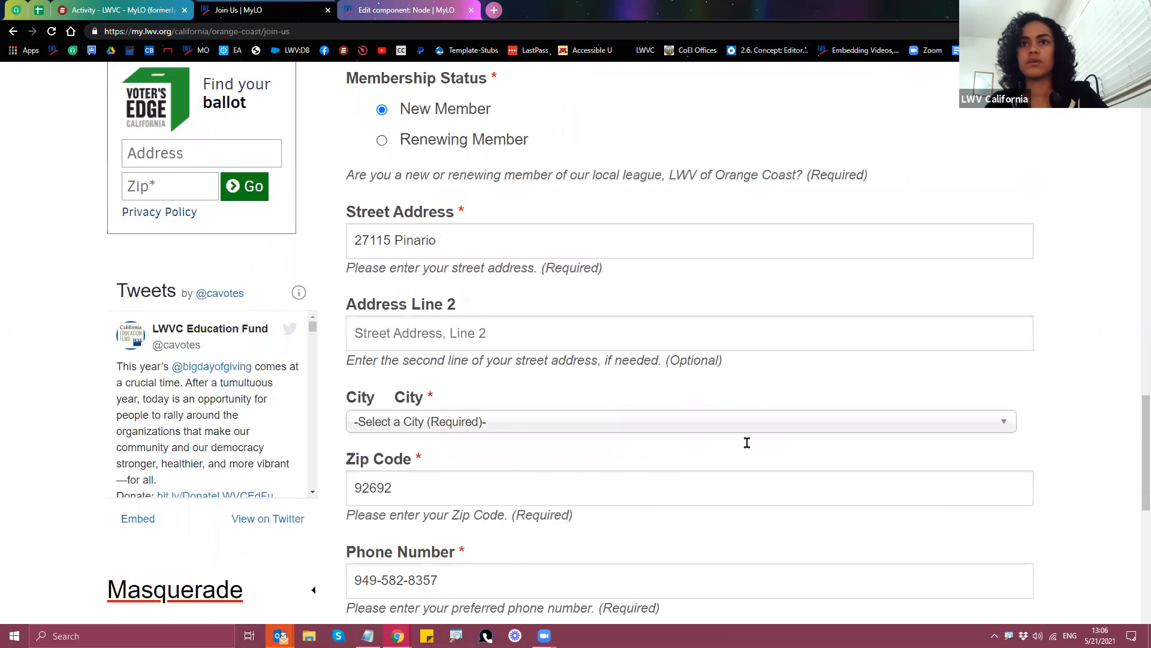
pyautogui.scroll(-1, 747, 442)
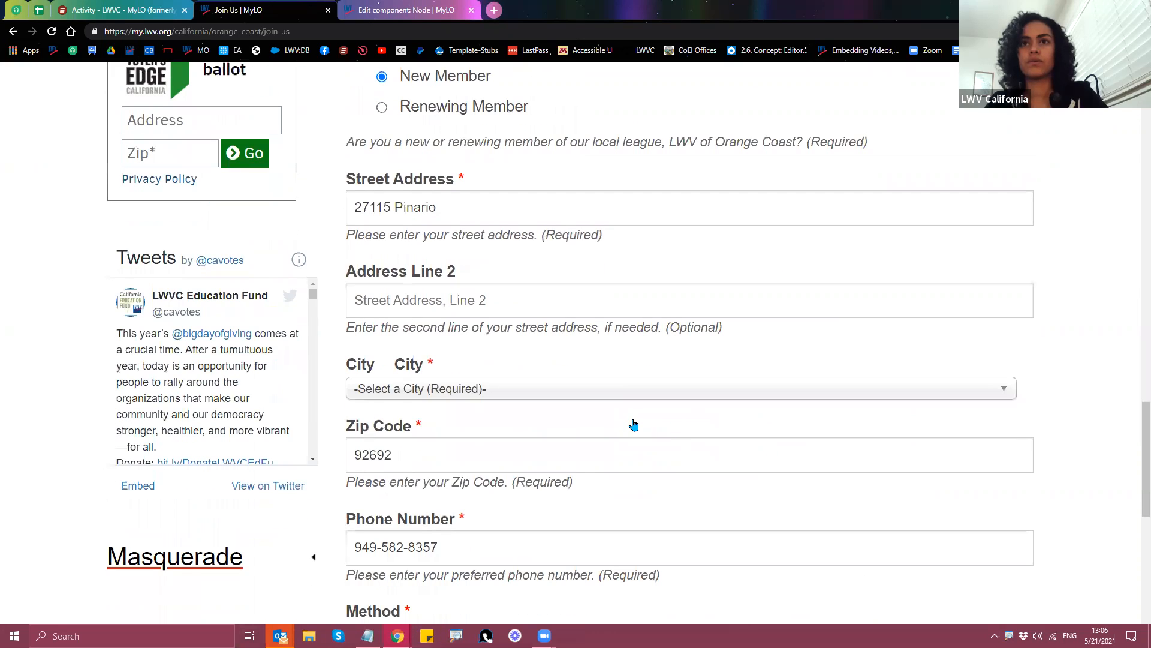
pyautogui.click(578, 400)
pyautogui.click(409, 465)
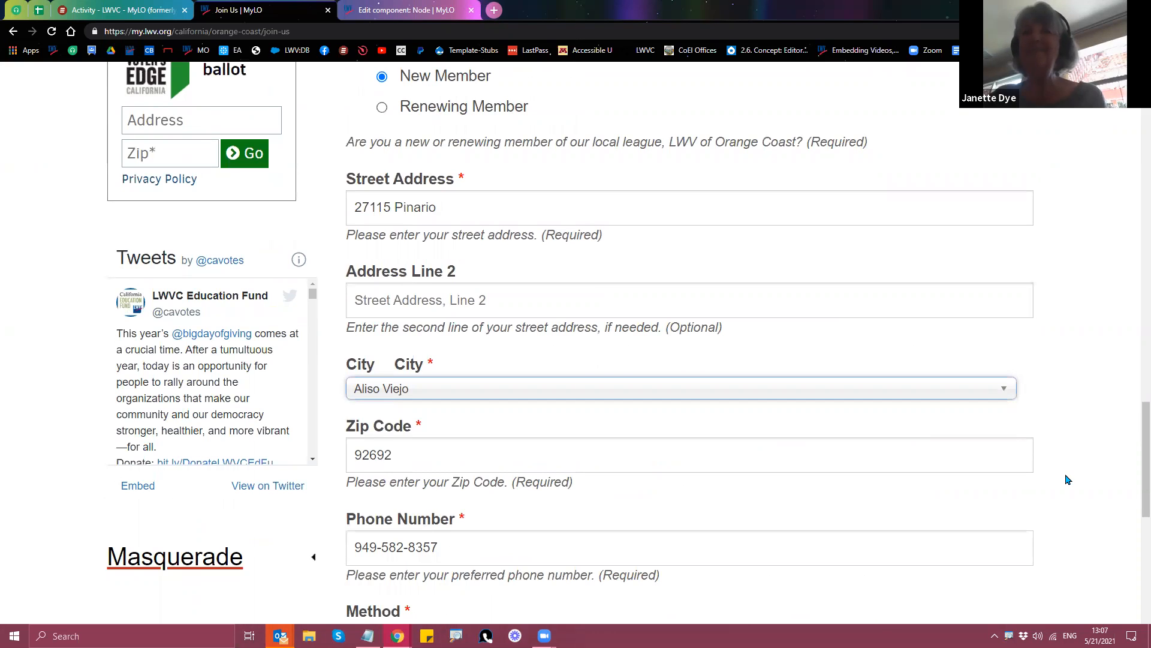
# Step: Pick Send Dues Check by Mail, then Pay Dues Online, changing Node to node/4843
pyautogui.scroll(-3, 1067, 479)
pyautogui.scroll(-1, 1054, 474)
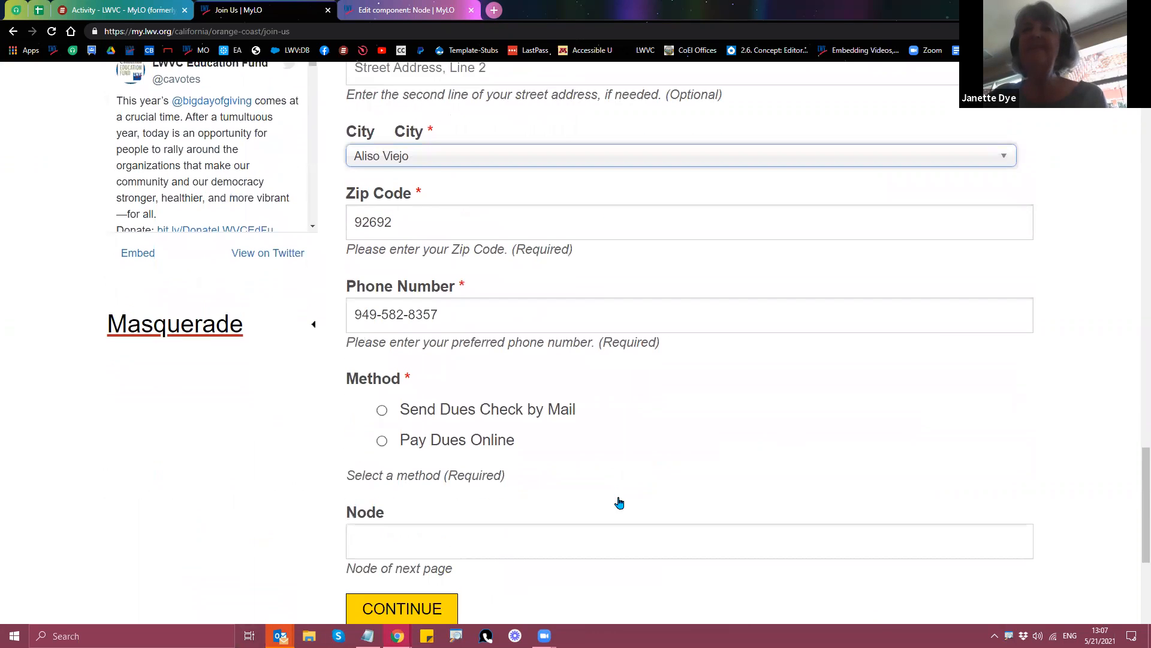
pyautogui.click(381, 409)
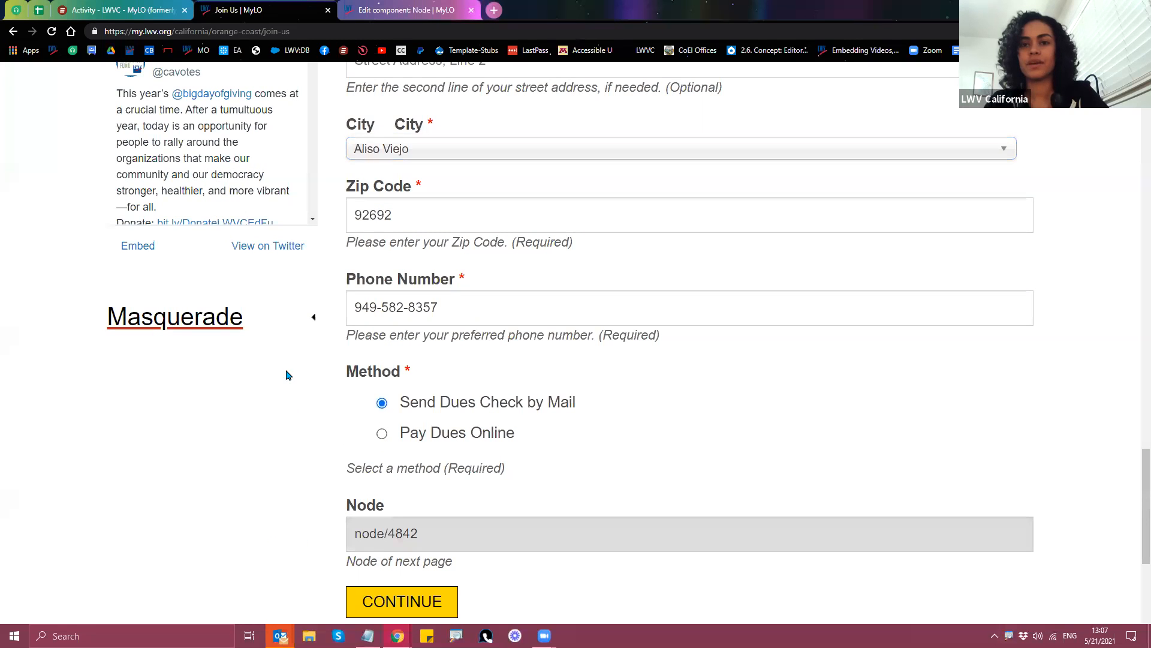
pyautogui.scroll(-1, 287, 398)
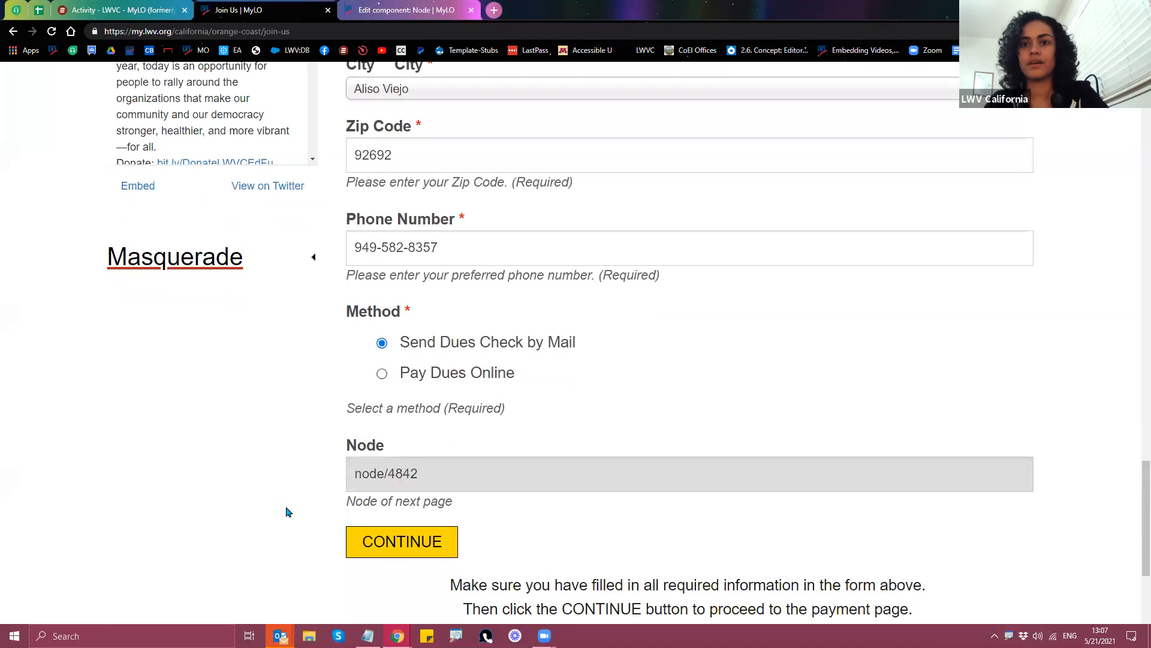
pyautogui.click(382, 374)
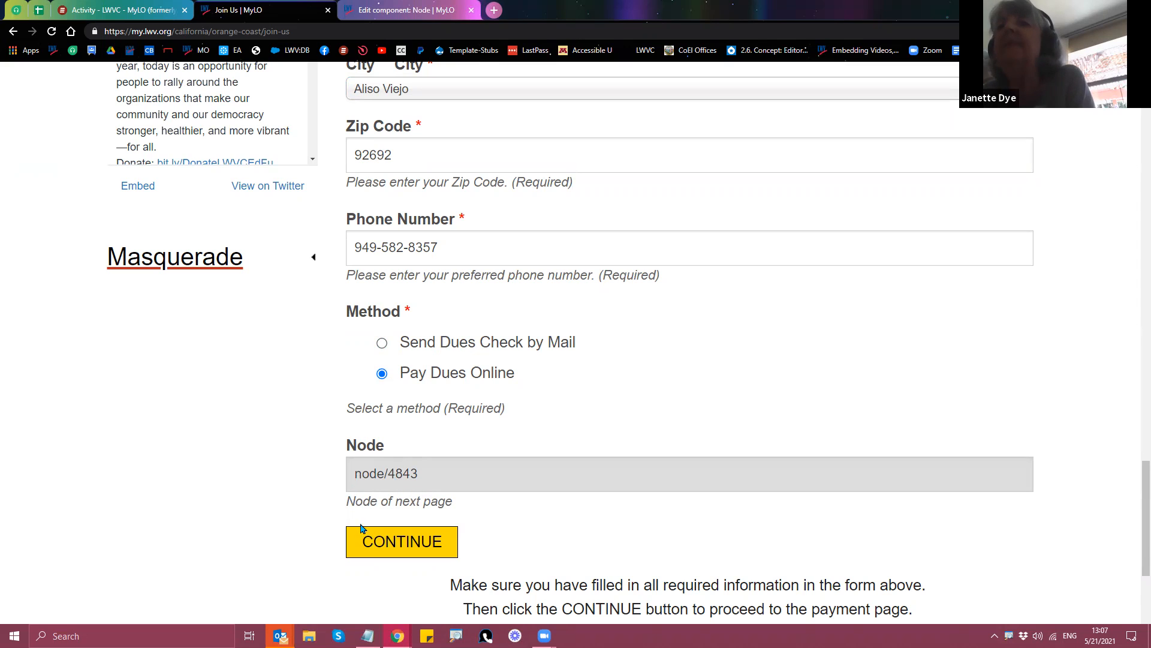
# Step: Submit the test form to reach the Individual Membership Online payment page
pyautogui.click(383, 549)
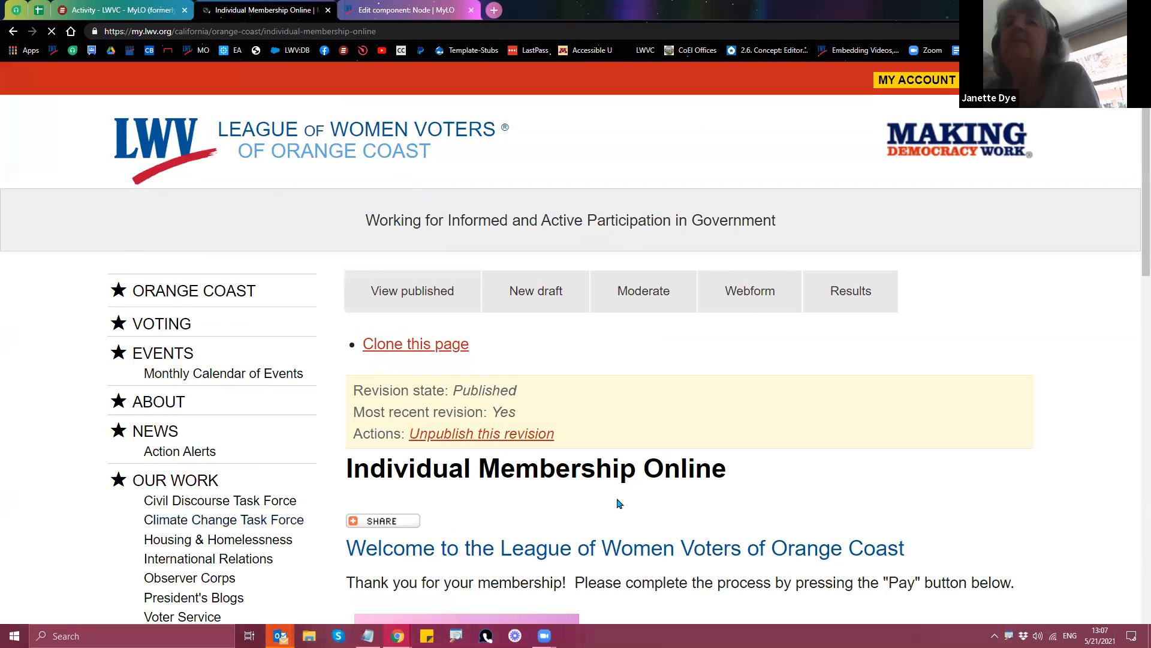
pyautogui.scroll(-4, 611, 510)
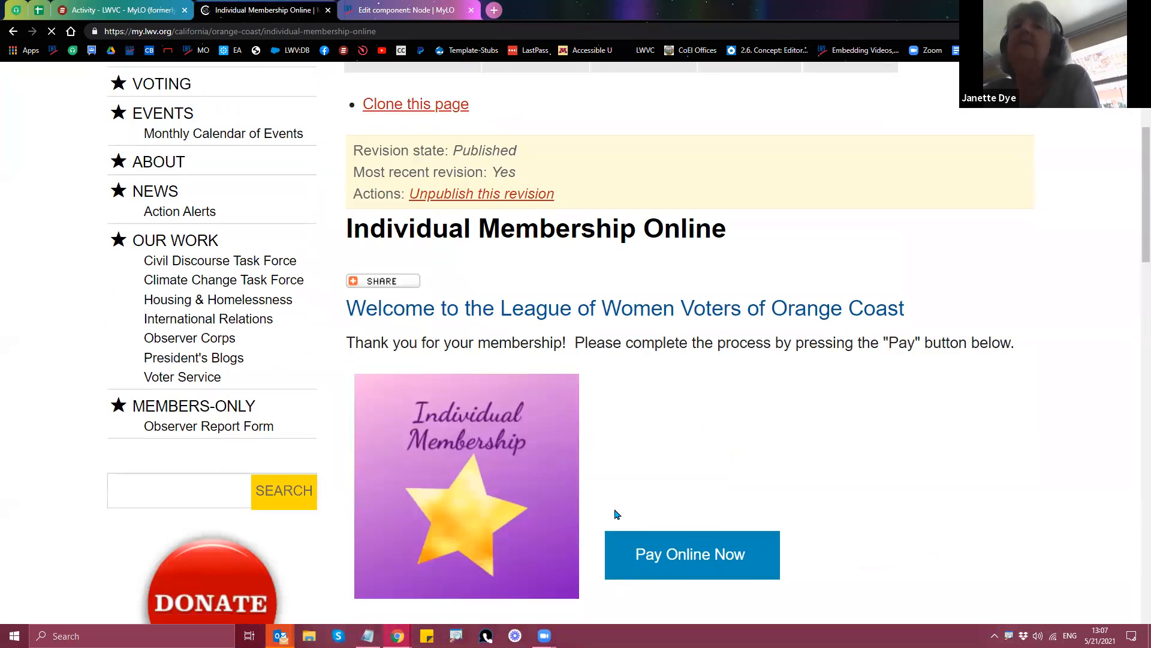
pyautogui.scroll(4, 616, 514)
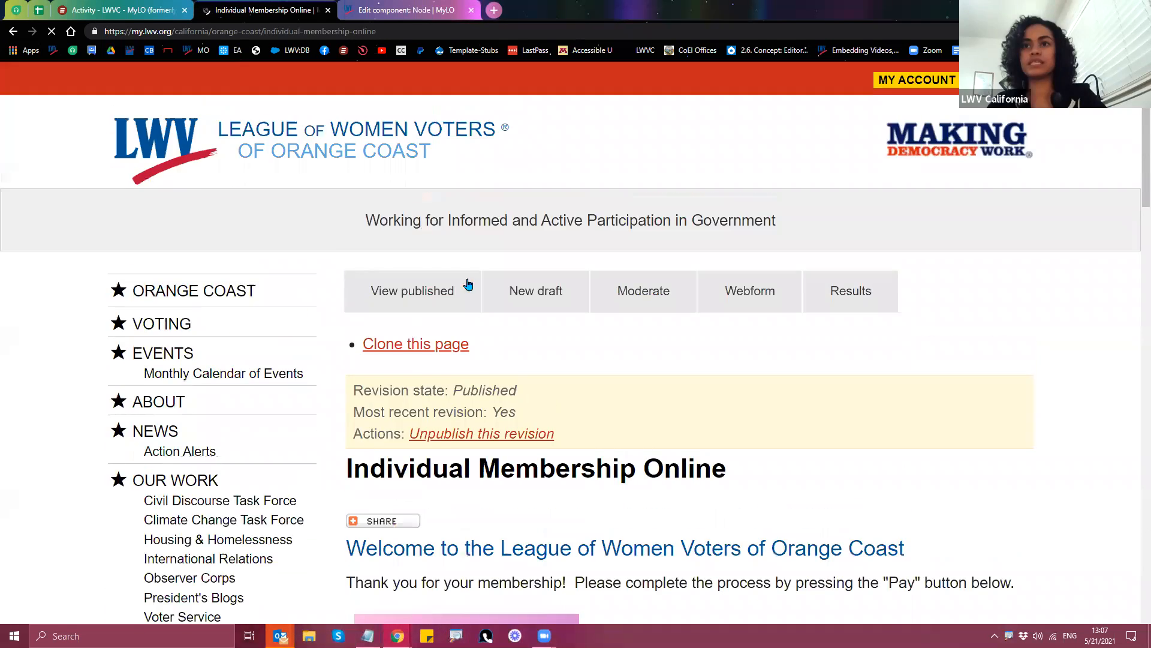
# Step: Open the page's New draft editor in a separate tab, then close it unedited
pyautogui.rightClick(535, 296)
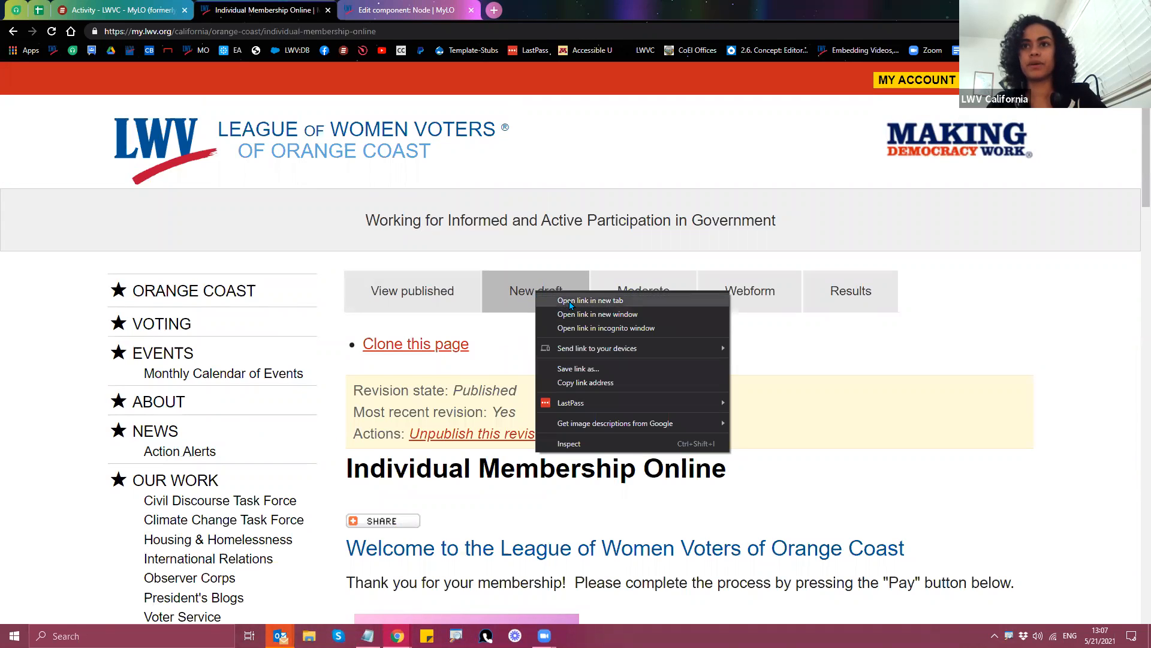
pyautogui.click(568, 306)
pyautogui.click(588, 17)
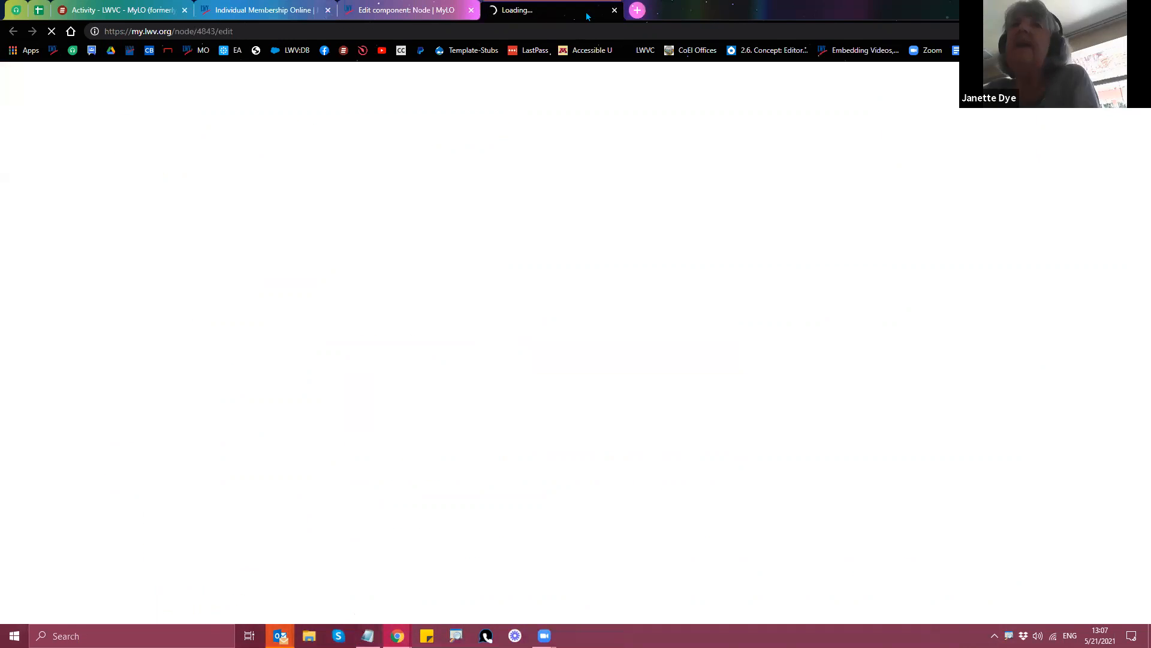
pyautogui.click(614, 10)
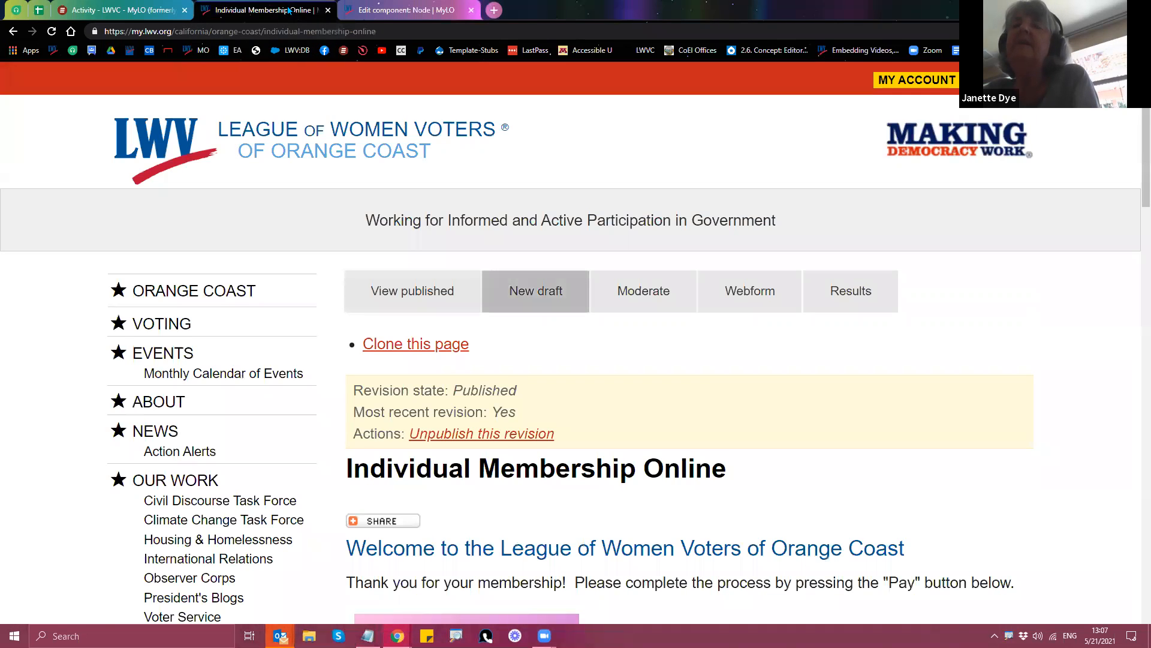
# Step: Return to the Node component edit tab and look over its settings
pyautogui.scroll(-8, 504, 381)
pyautogui.scroll(7, 488, 398)
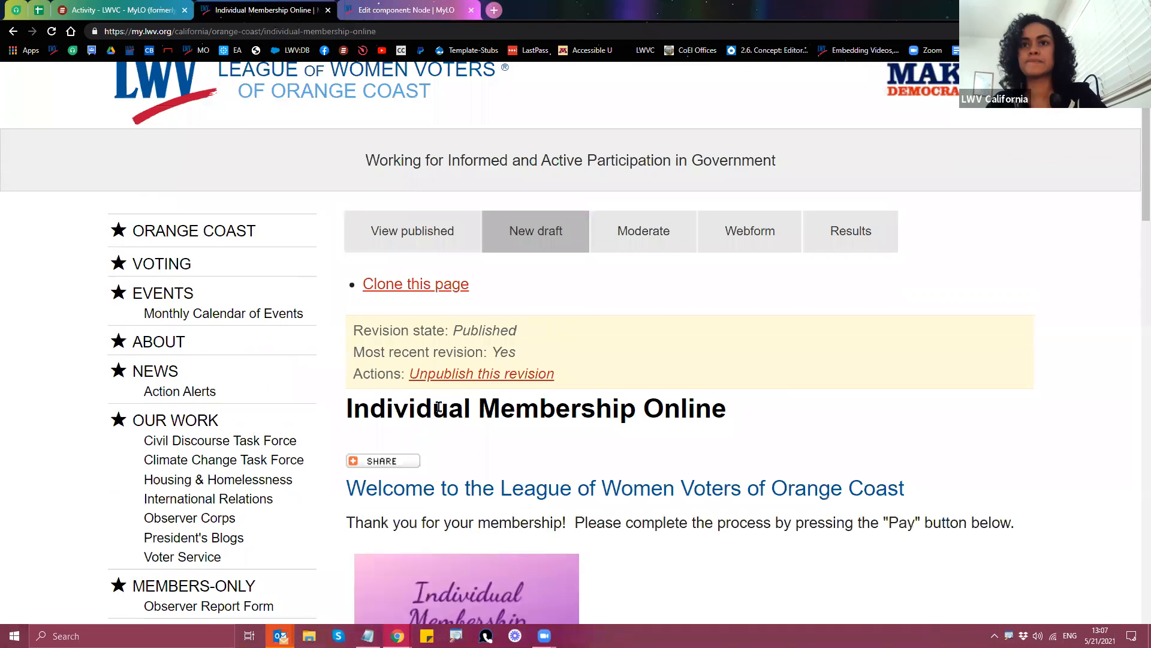
pyautogui.click(396, 9)
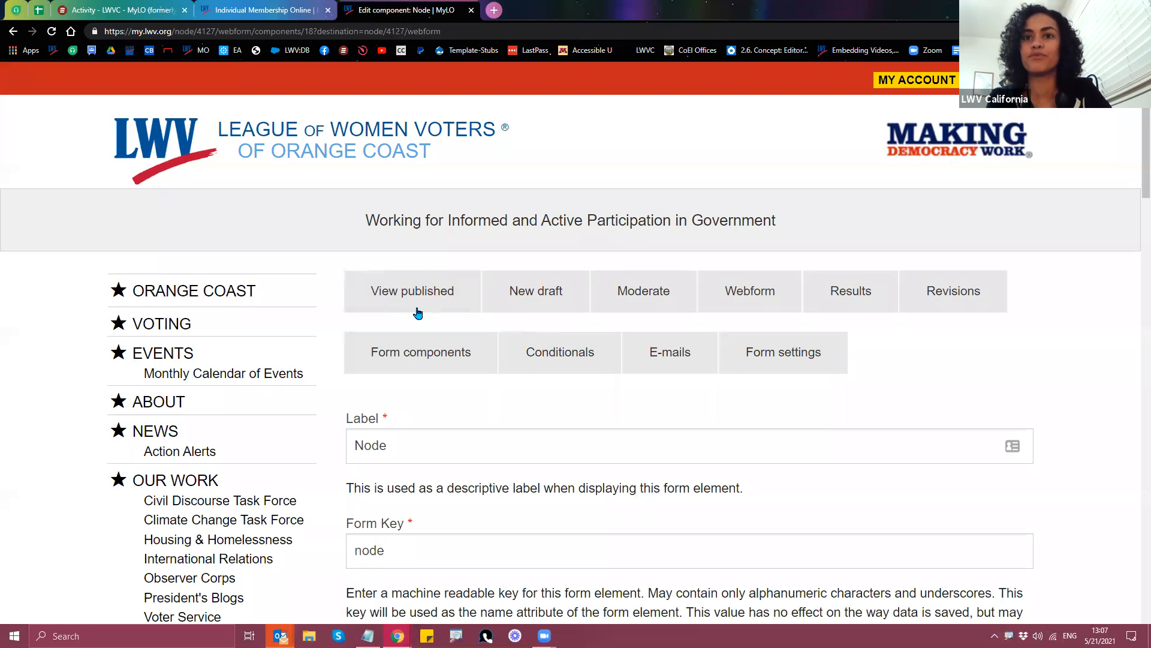
pyautogui.scroll(-7, 462, 400)
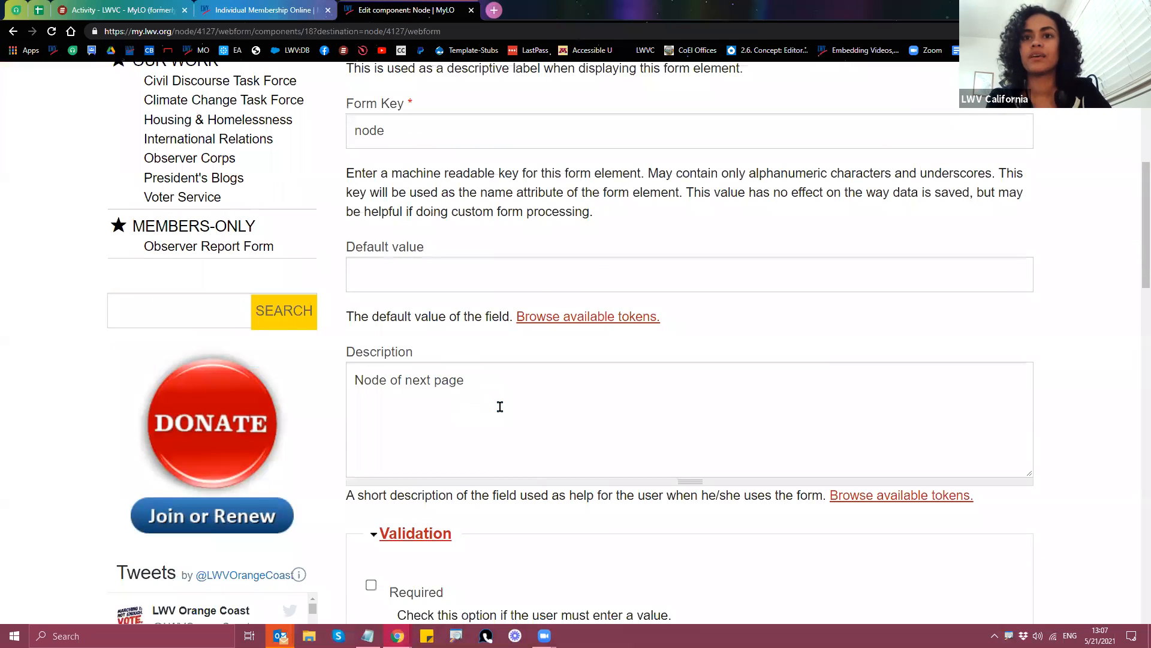
pyautogui.scroll(-4, 500, 408)
pyautogui.scroll(12, 514, 413)
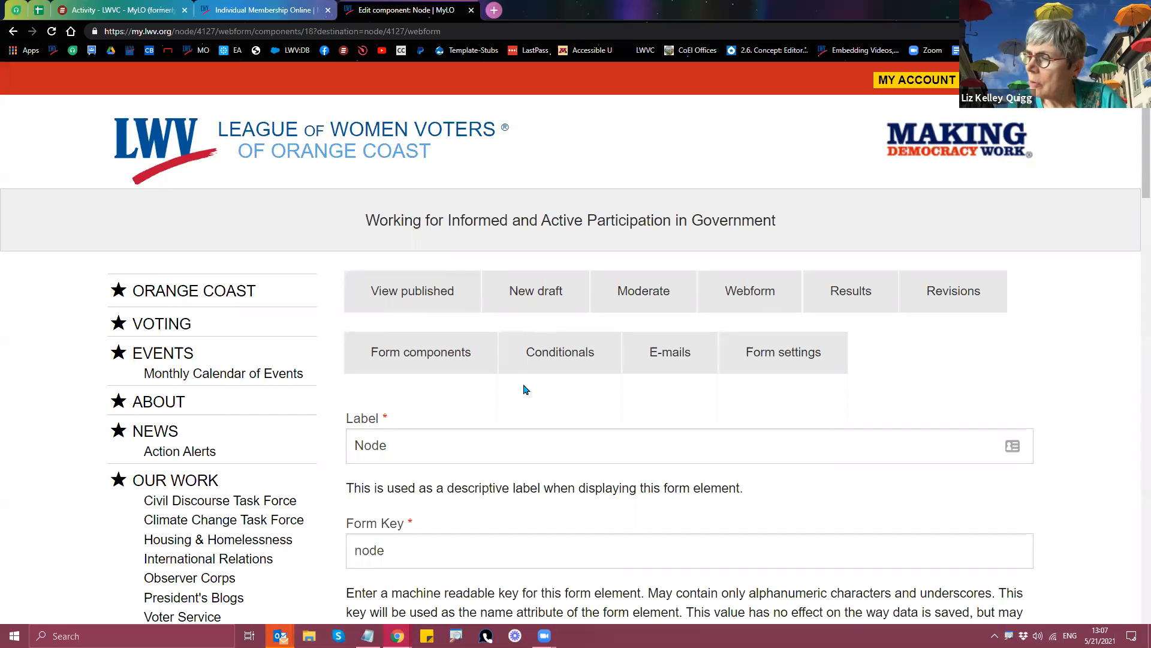
# Step: Close the Node component editor and go back to the top of the Join Us page
pyautogui.click(471, 11)
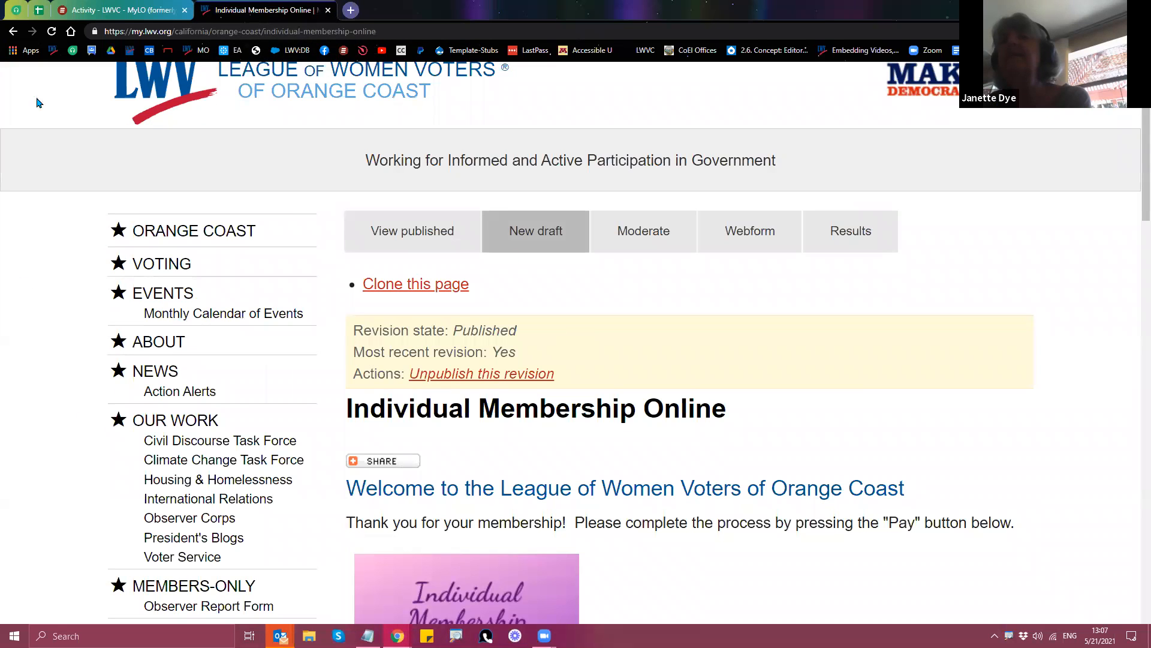
pyautogui.click(13, 32)
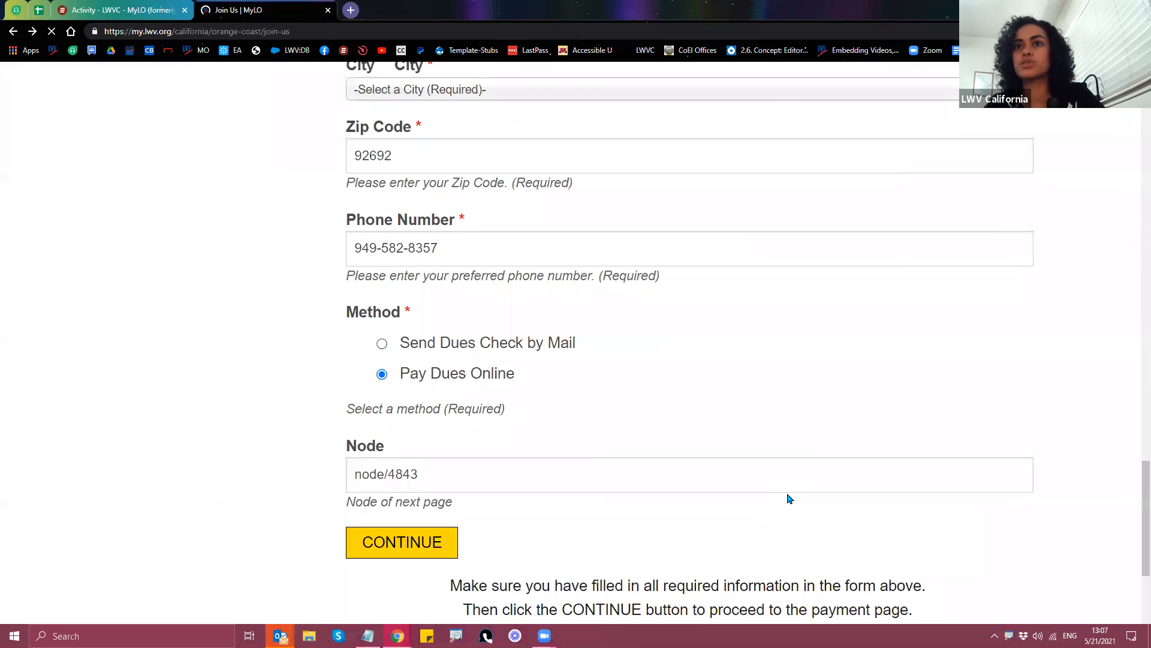
pyautogui.scroll(12, 964, 478)
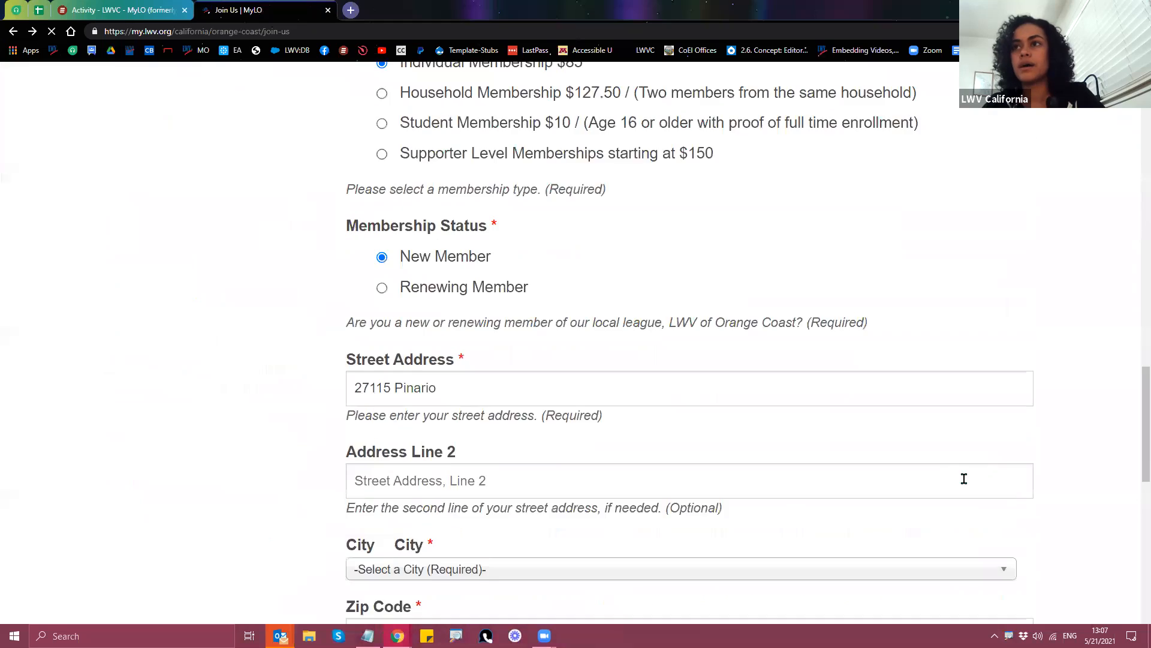
pyautogui.scroll(12, 965, 478)
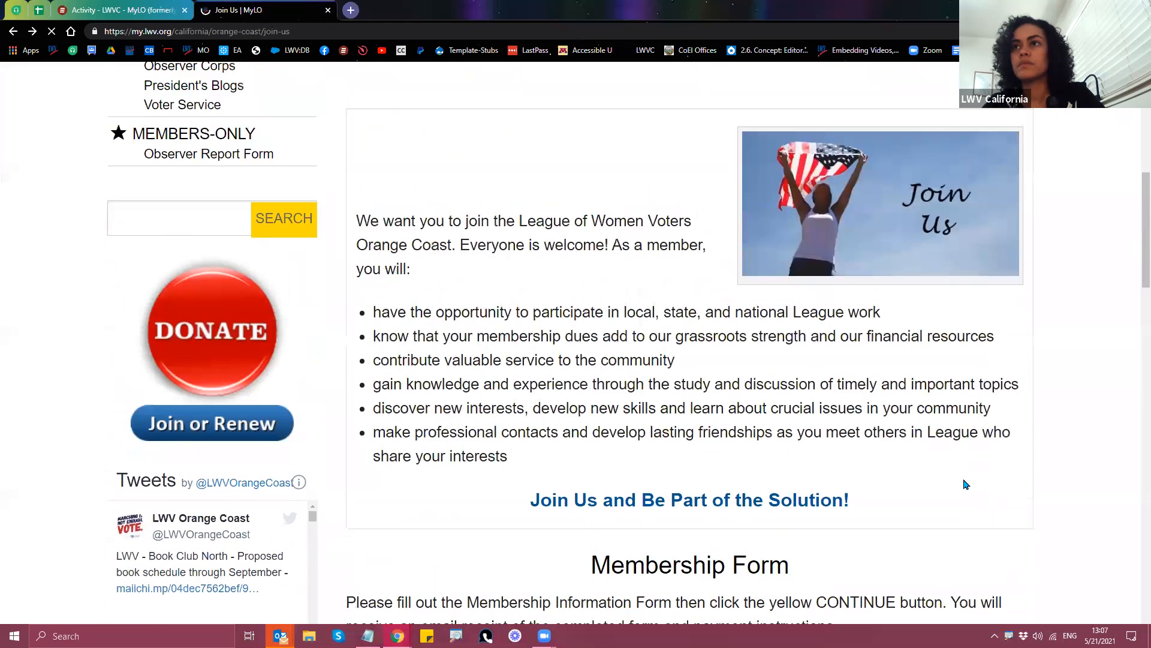
pyautogui.scroll(4, 922, 478)
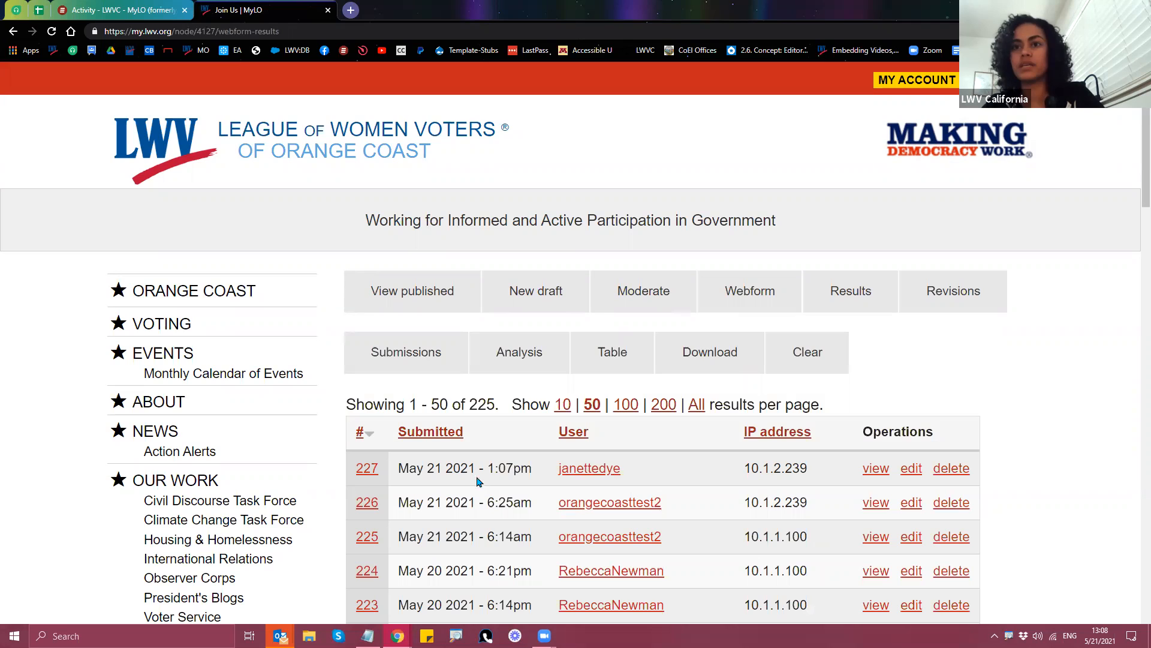
# Step: Open the published Join Us webform's components list and highlight the Node row
pyautogui.click(405, 293)
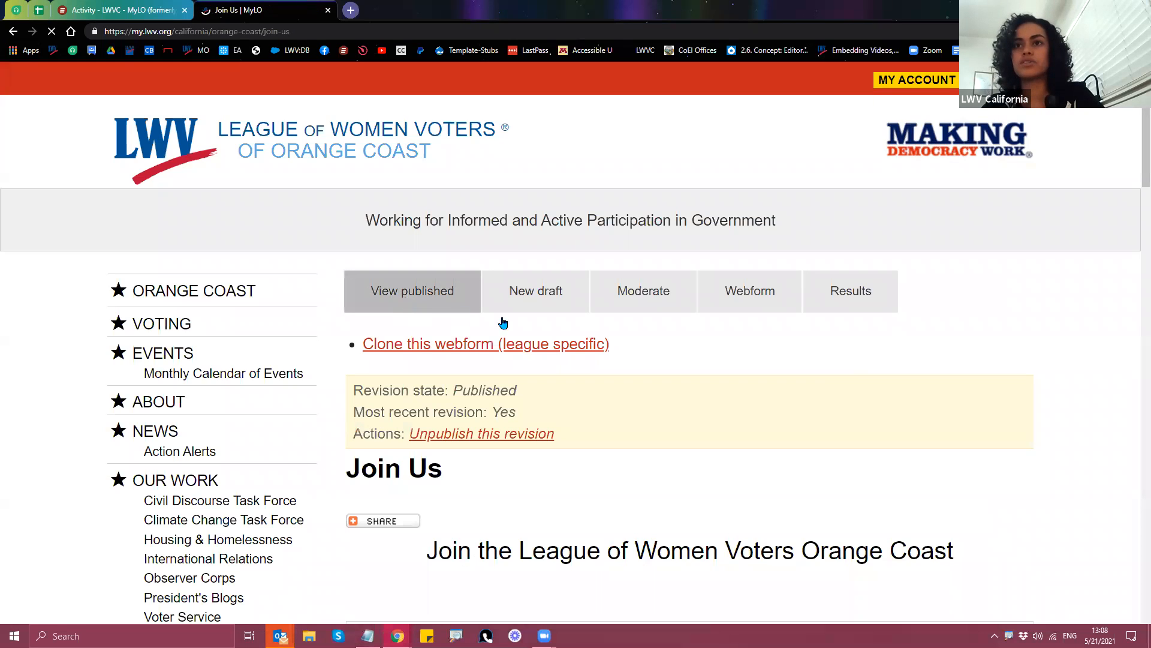
pyautogui.click(742, 298)
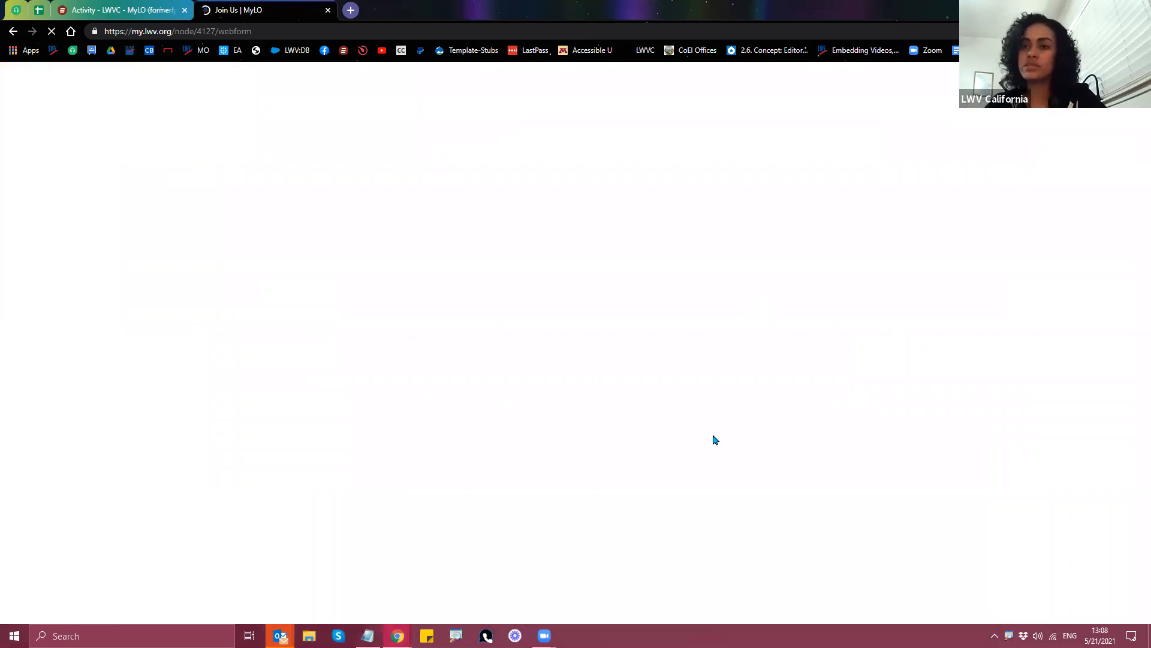
pyautogui.scroll(-6, 713, 439)
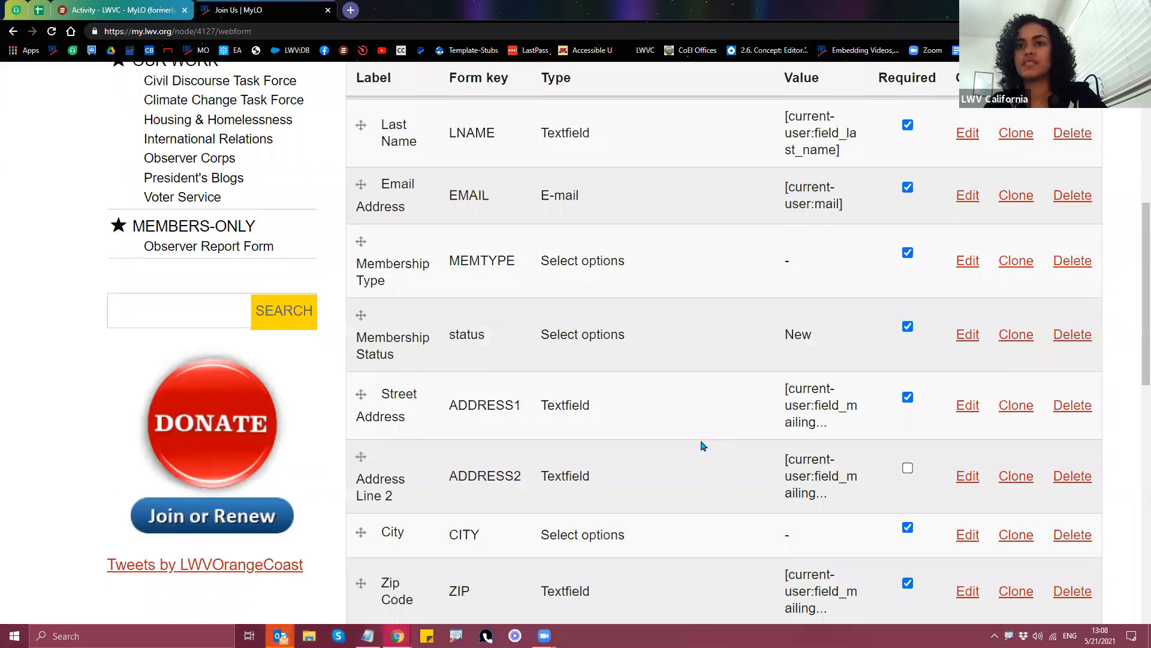
pyautogui.scroll(-6, 703, 445)
pyautogui.scroll(-2, 420, 419)
pyautogui.moveTo(540, 425); pyautogui.dragTo(642, 433)
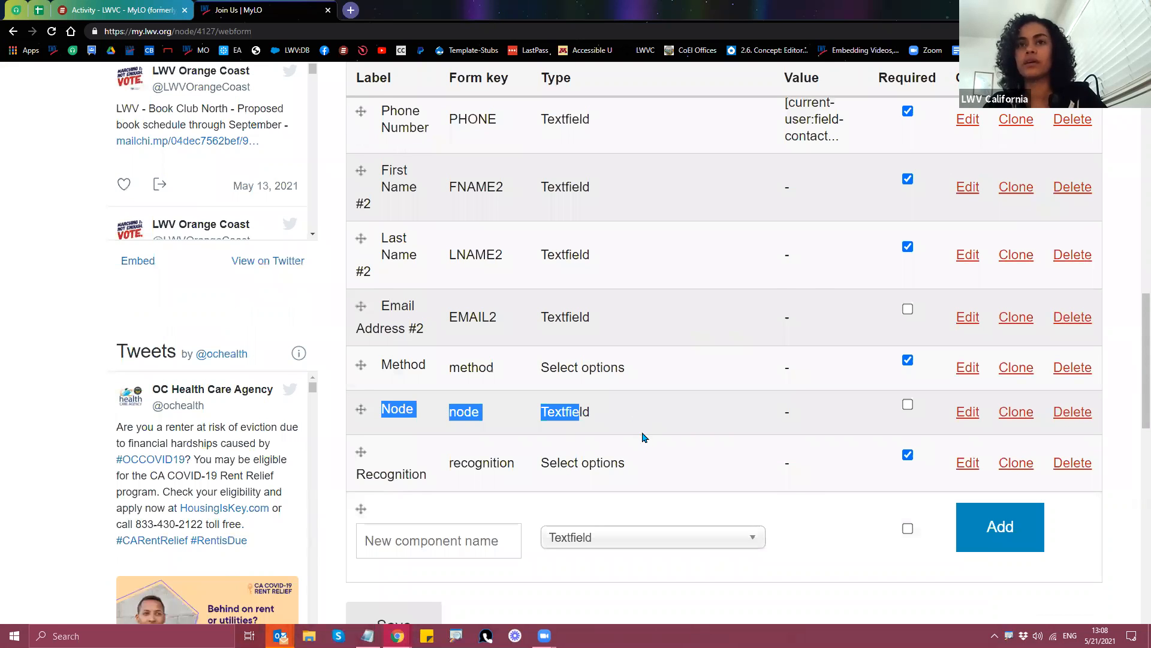
# Step: Go to the webform's Conditionals page, starting with the SUSTAINING membership rule
pyautogui.scroll(5, 645, 437)
pyautogui.scroll(1, 656, 439)
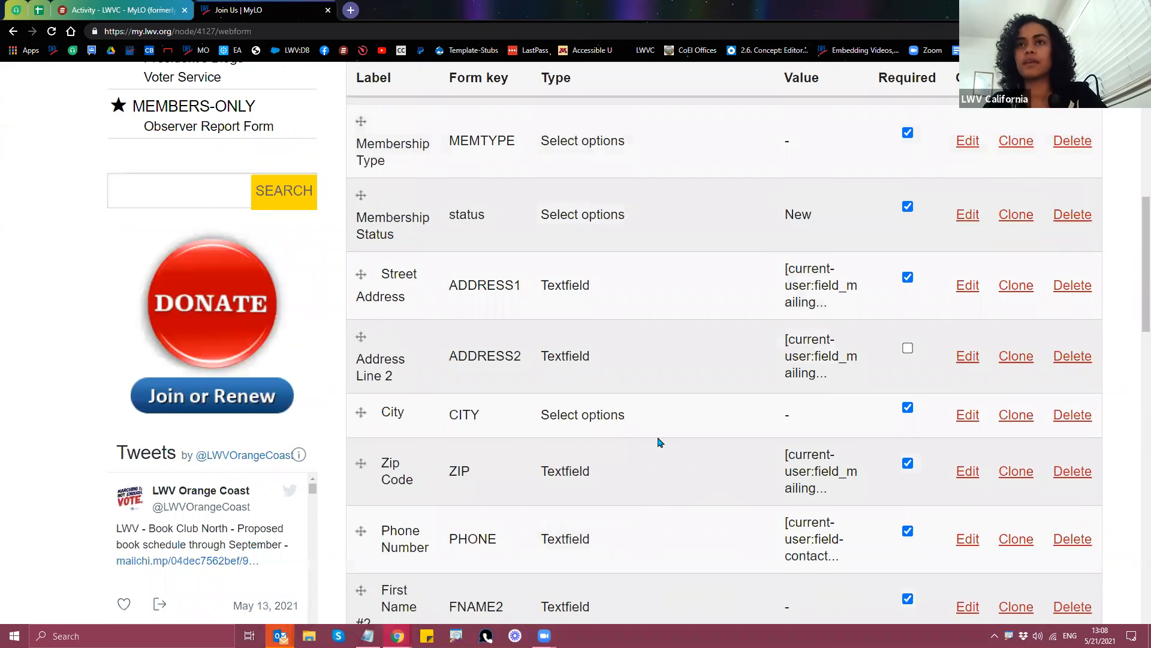
pyautogui.scroll(2, 659, 442)
pyautogui.scroll(5, 659, 442)
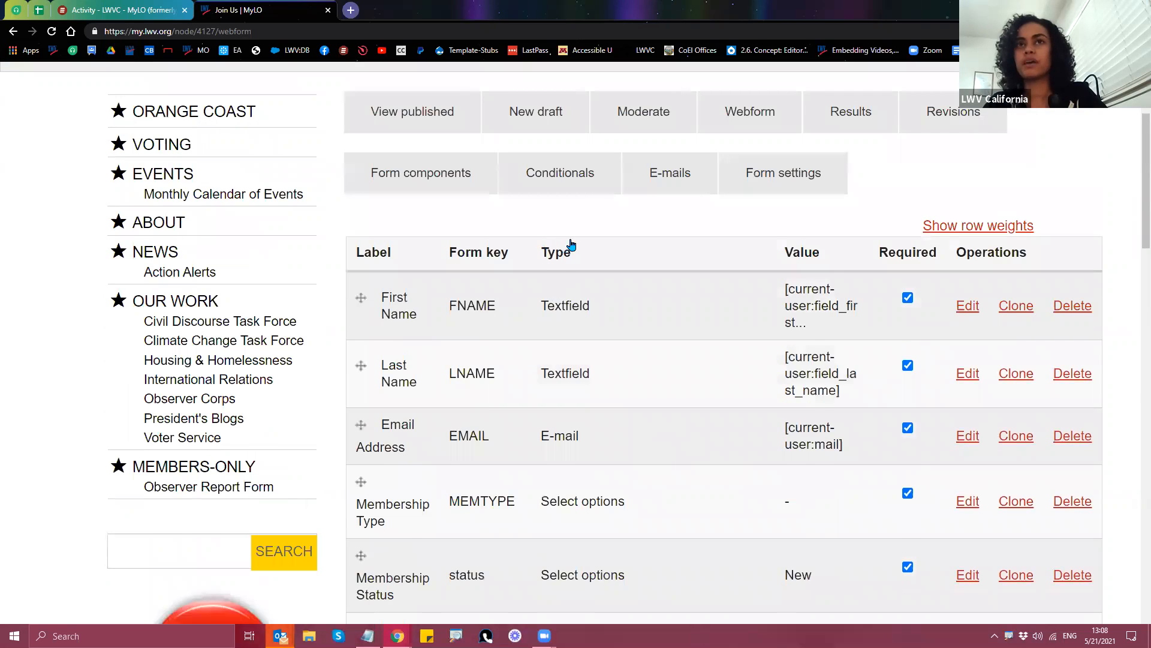
pyautogui.click(570, 245)
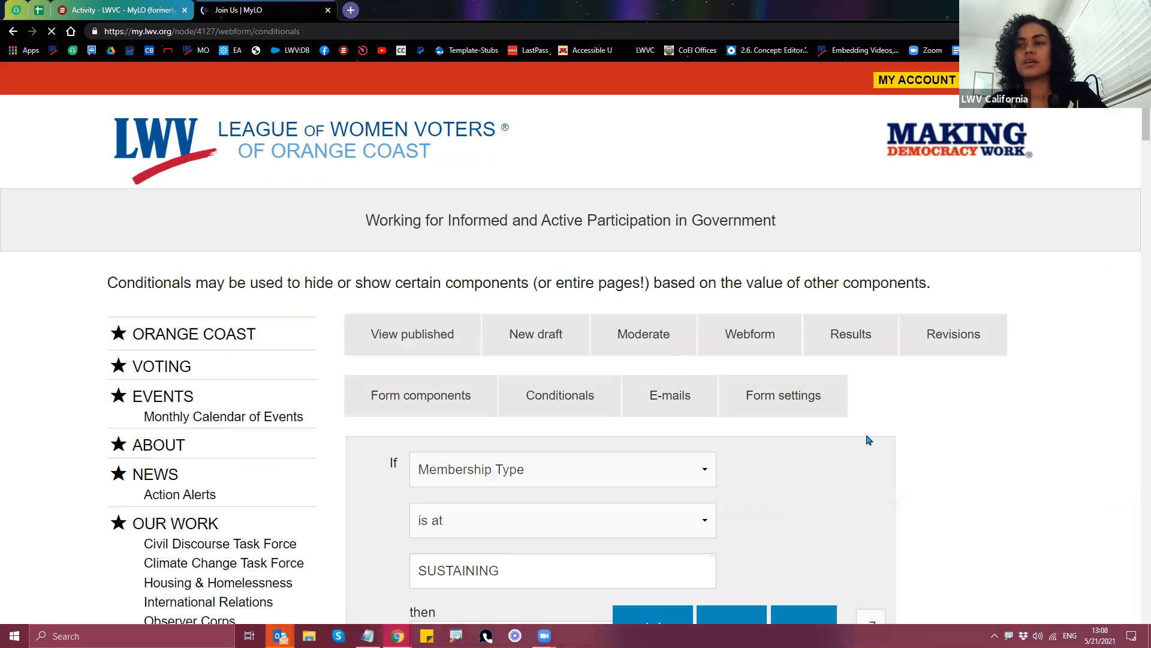
pyautogui.scroll(-5, 958, 460)
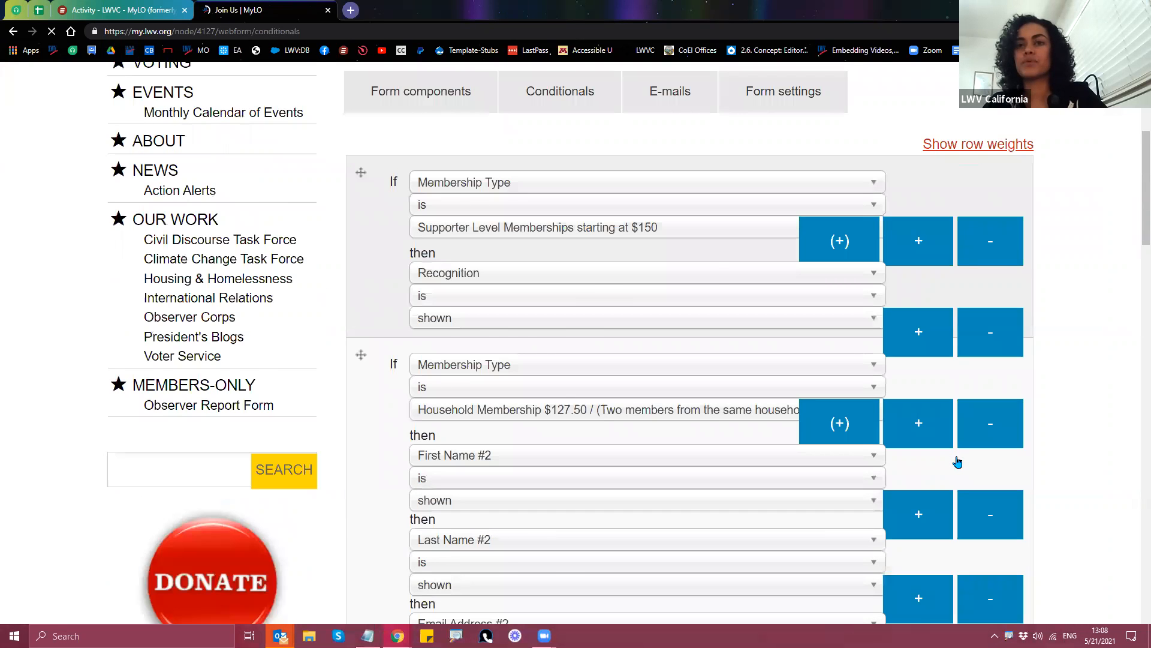
pyautogui.scroll(-7, 958, 460)
pyautogui.scroll(-1, 378, 300)
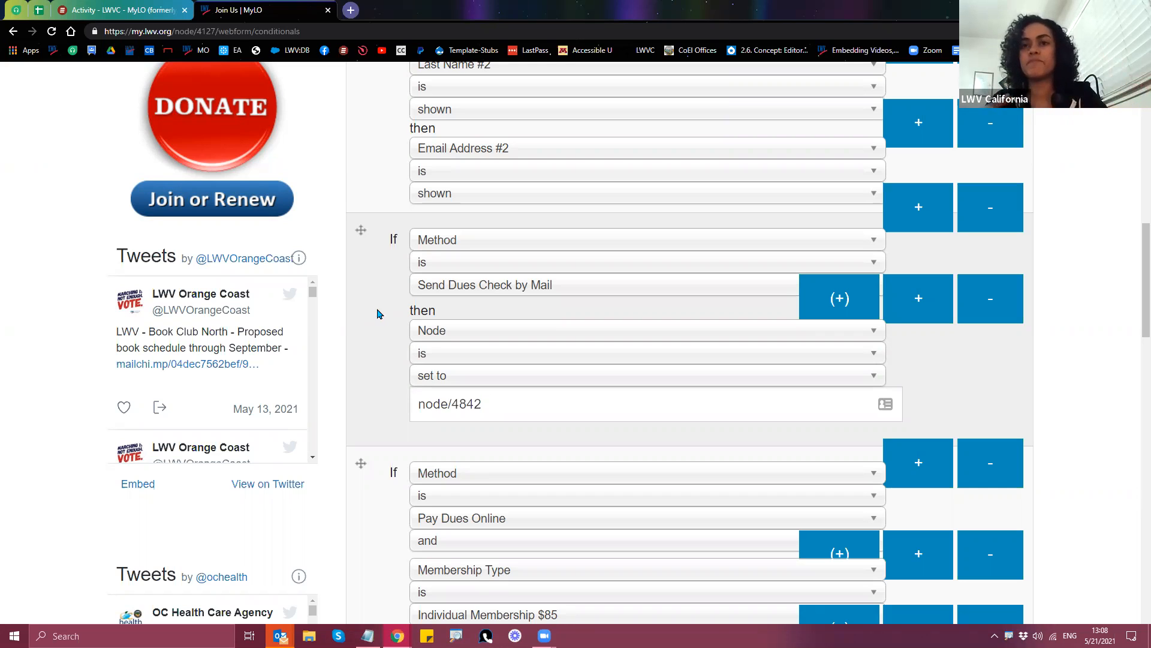
pyautogui.click(495, 360)
pyautogui.click(495, 360)
pyautogui.click(497, 376)
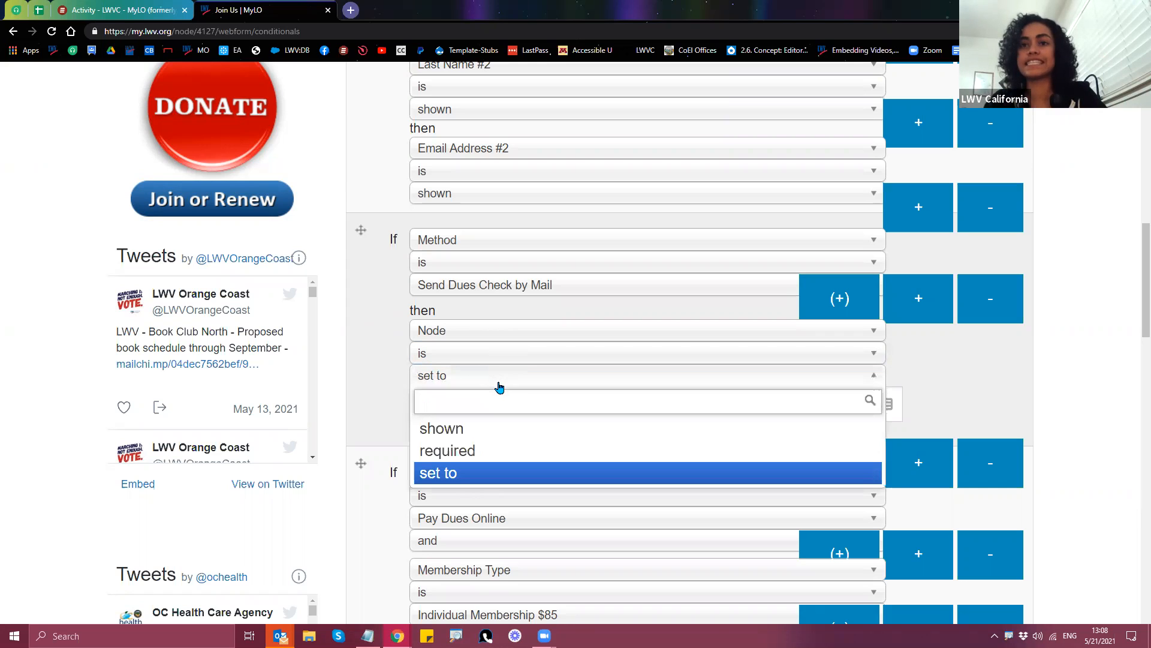
pyautogui.click(498, 385)
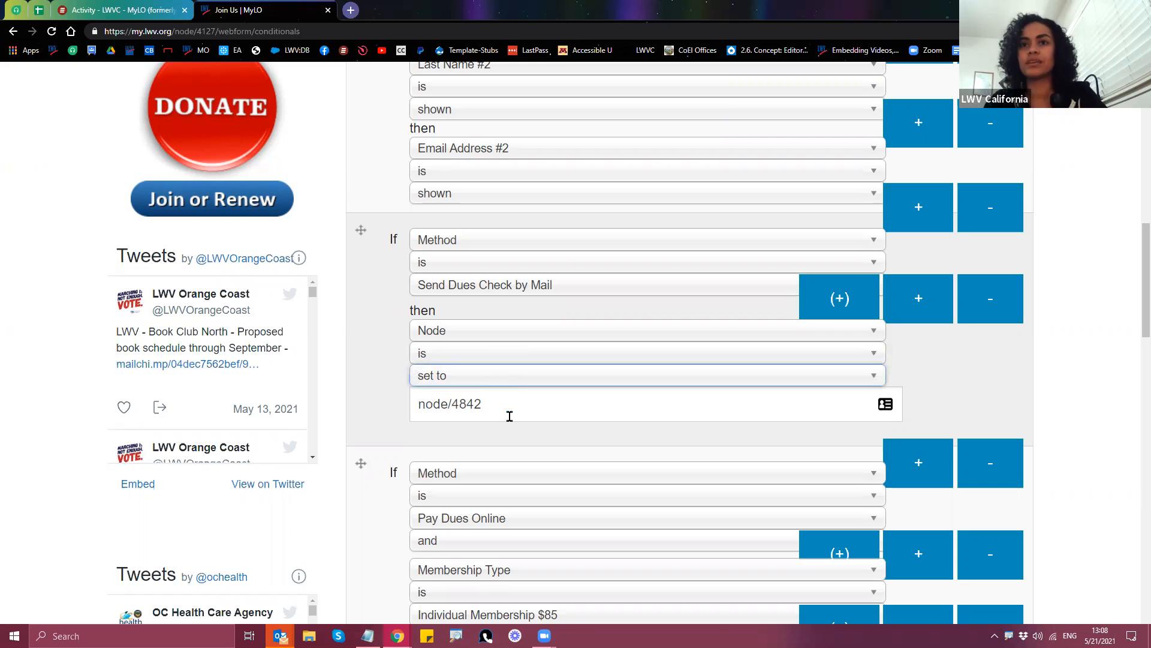
pyautogui.tripleClick(506, 406)
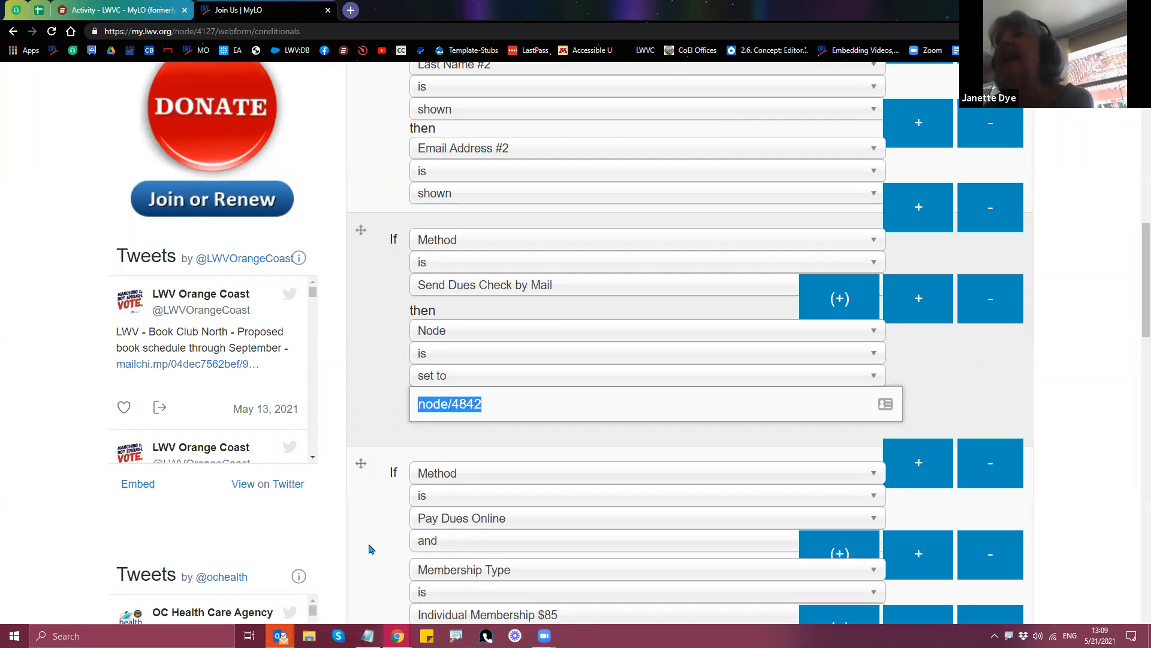
pyautogui.scroll(-1, 370, 548)
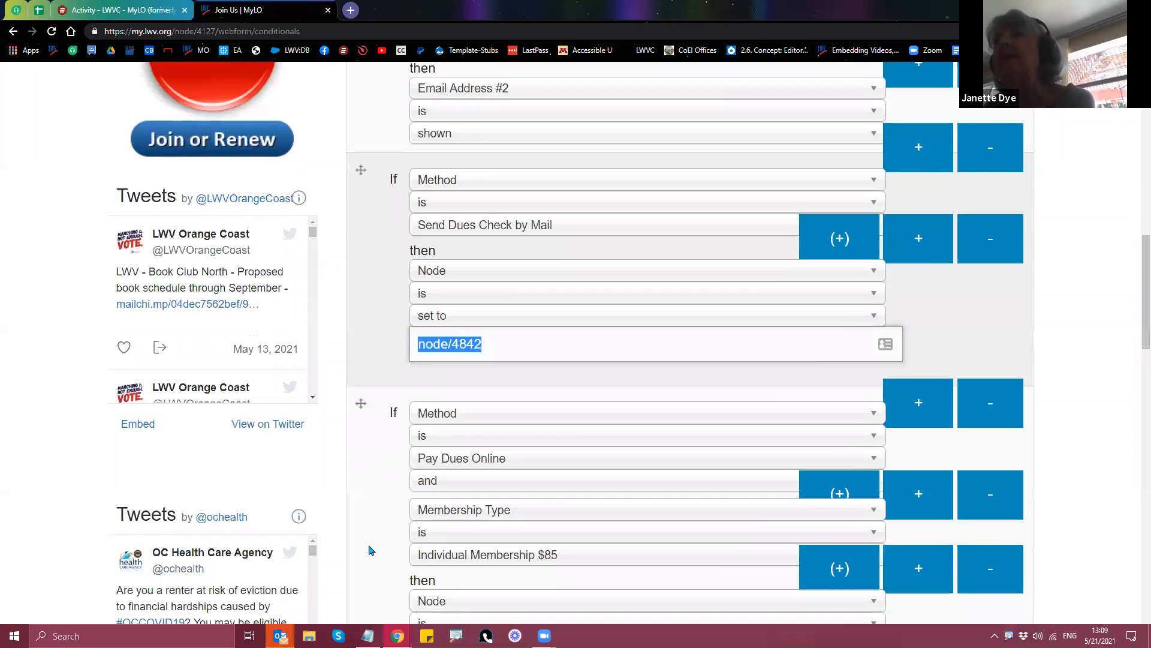
pyautogui.scroll(4, 370, 551)
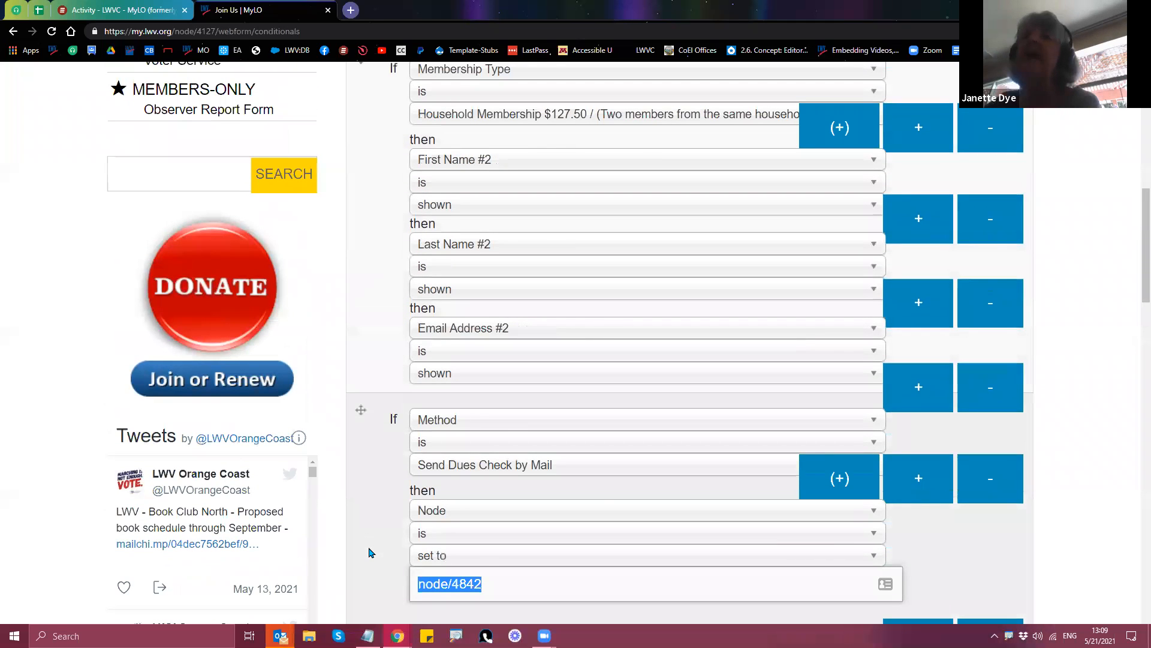
pyautogui.scroll(8, 370, 552)
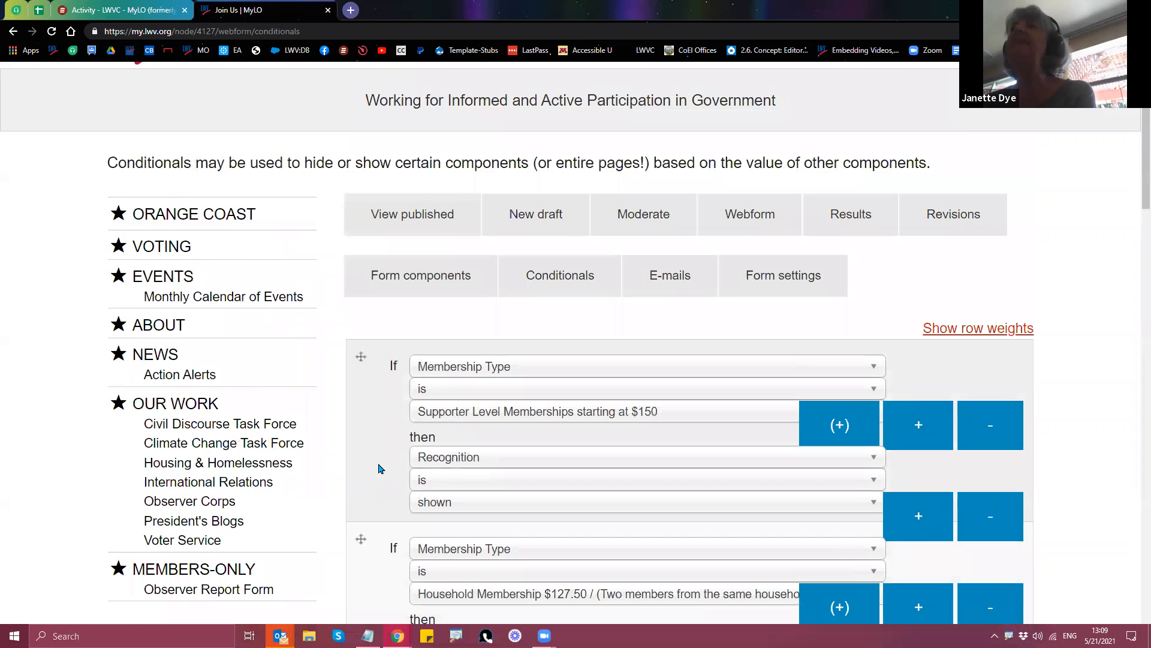
pyautogui.scroll(-3, 378, 470)
pyautogui.scroll(-3, 378, 471)
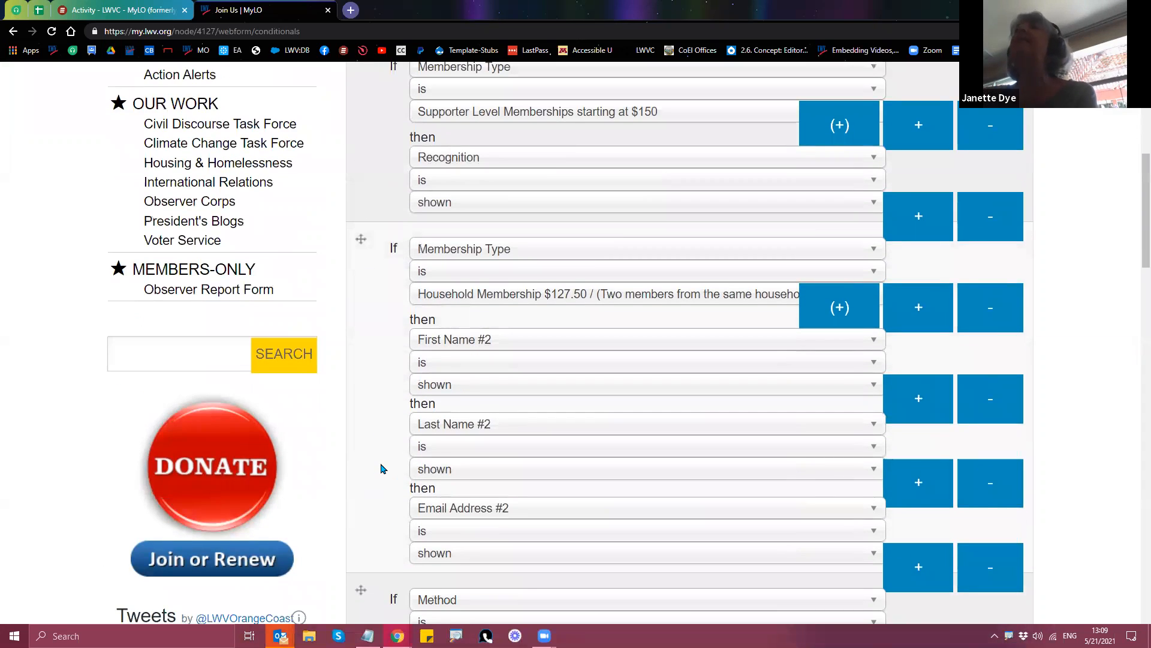
pyautogui.scroll(8, 381, 469)
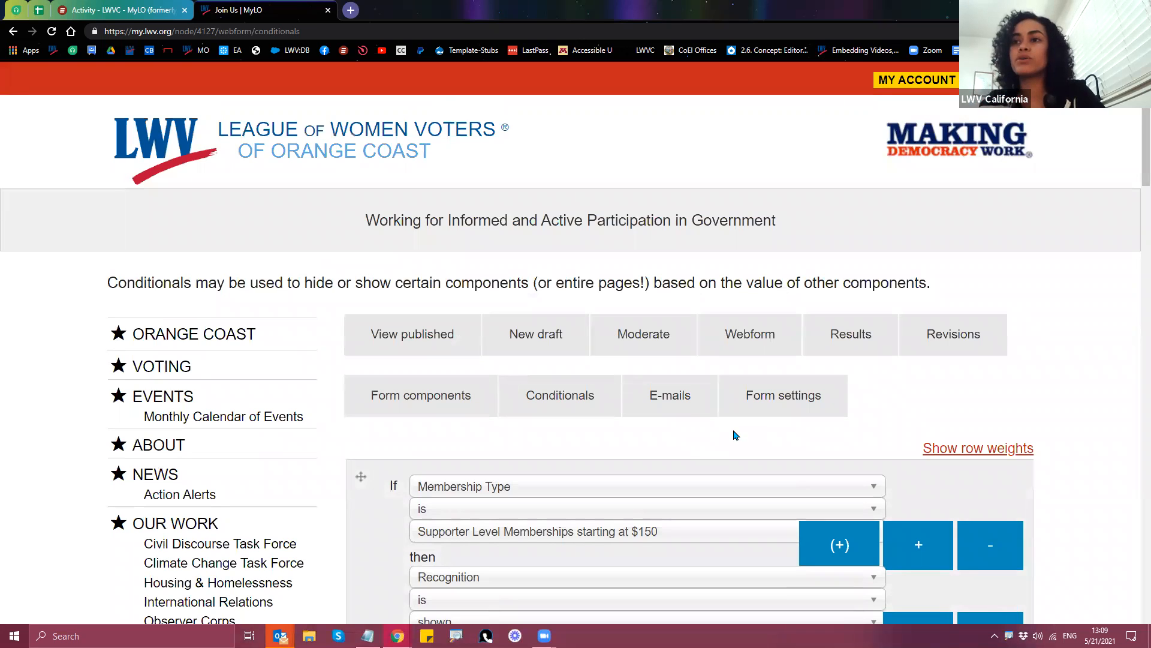
# Step: Visit the published Join Us page's /done address, then open the webform's Form settings
pyautogui.click(393, 343)
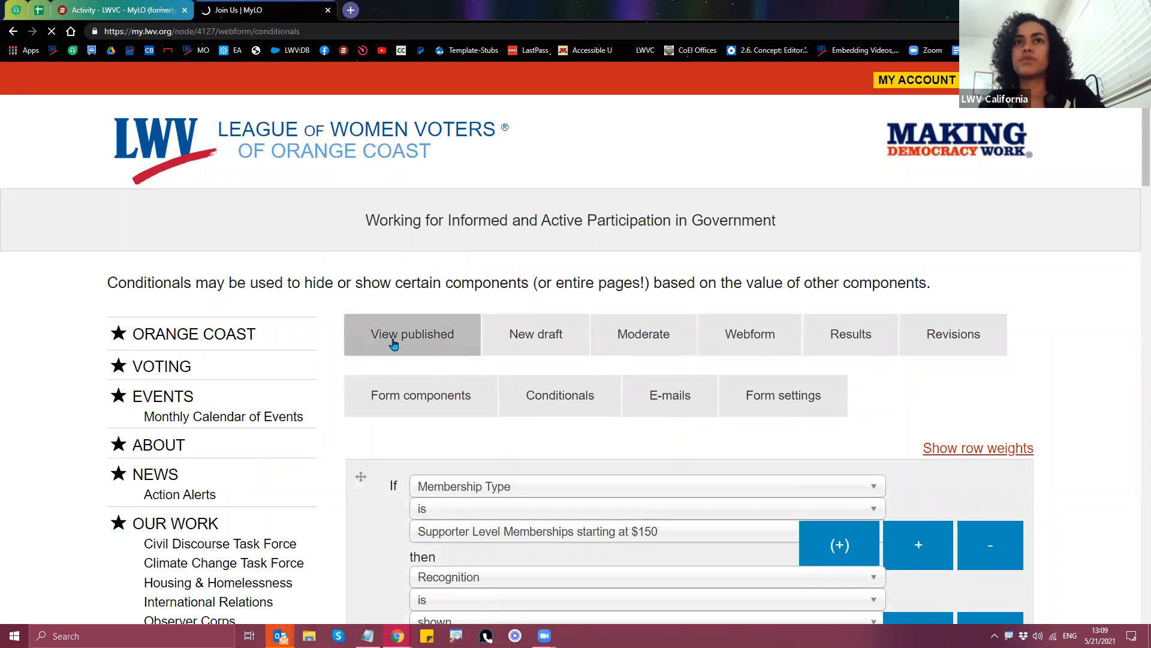
pyautogui.click(371, 33)
pyautogui.write('/done')
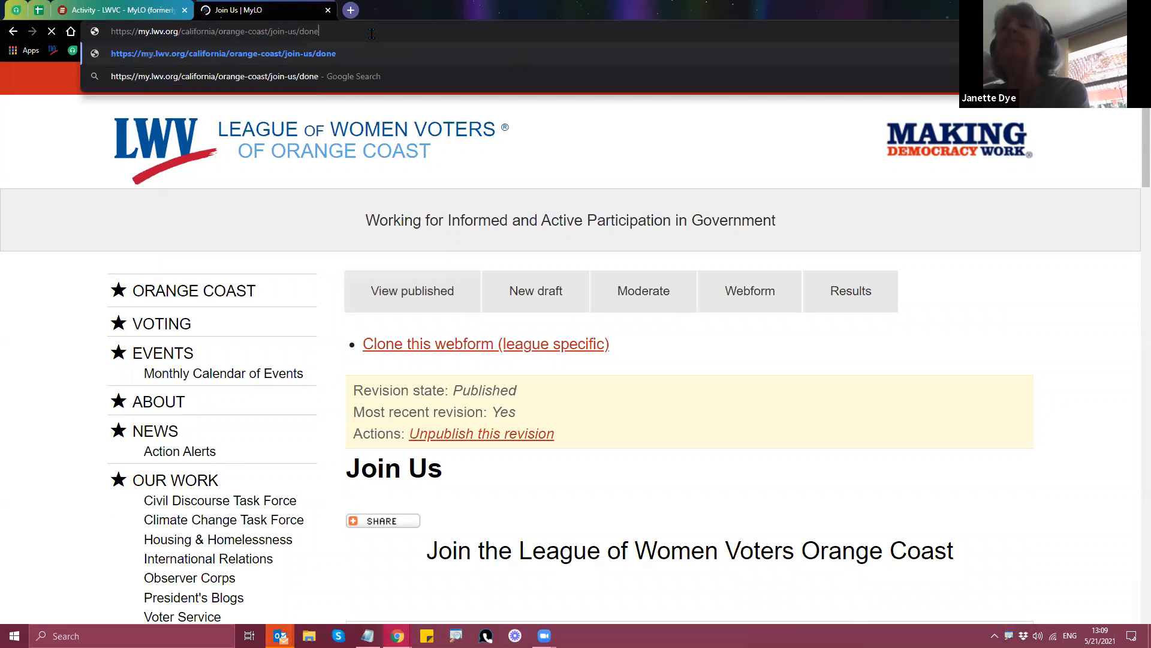
pyautogui.click(745, 305)
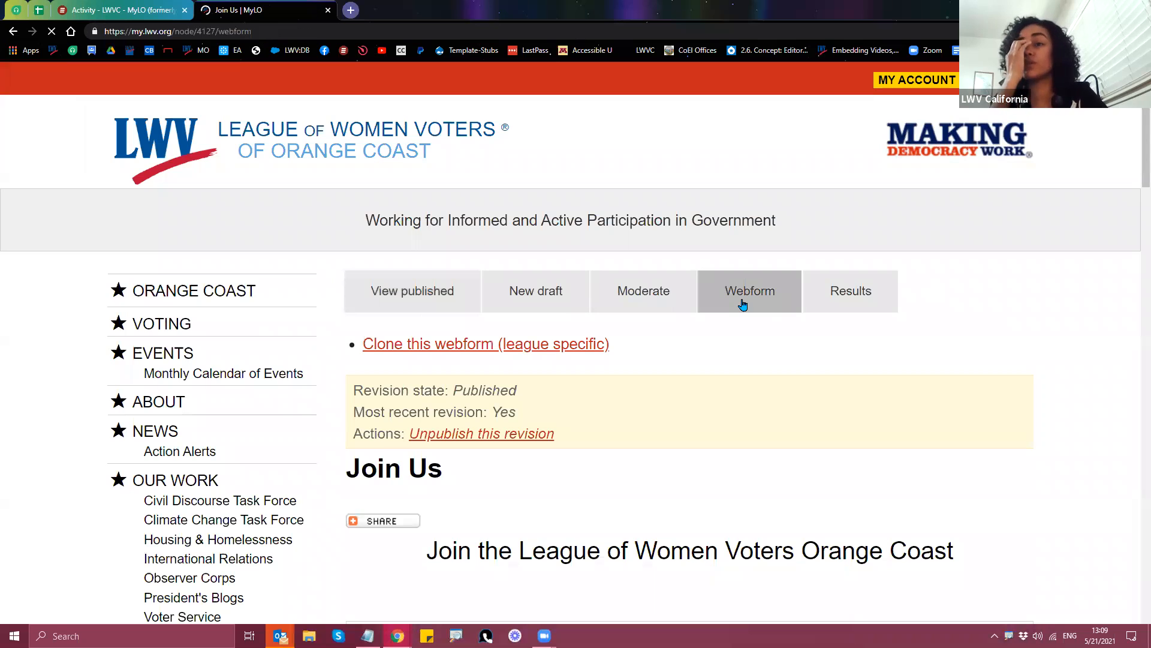
pyautogui.click(769, 353)
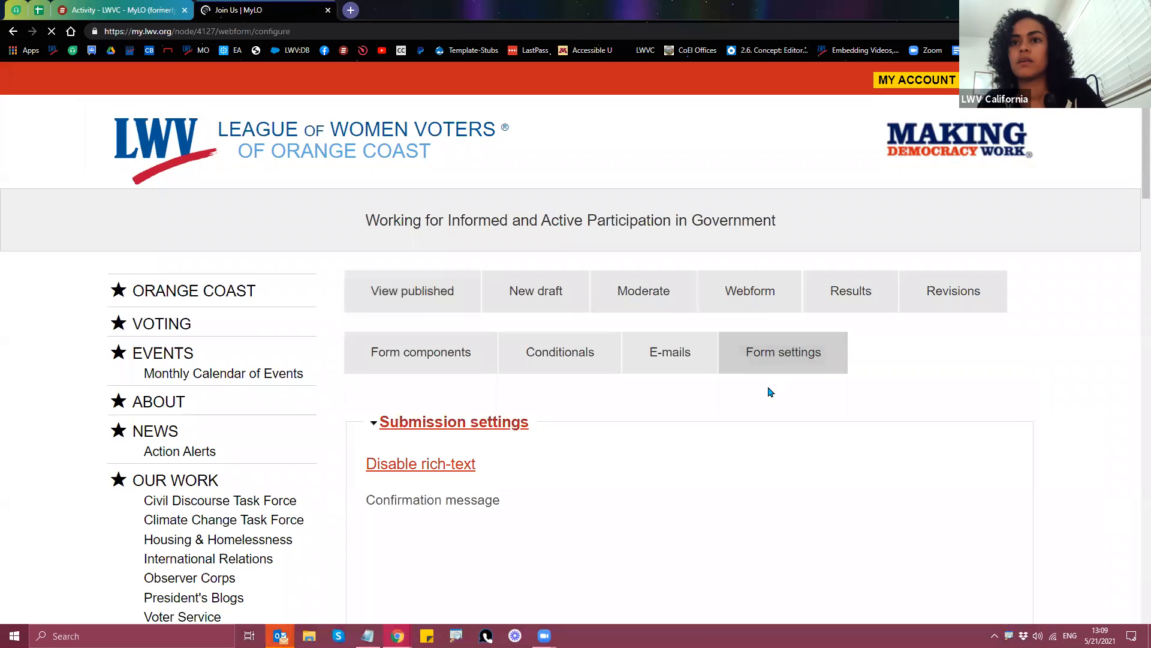
# Step: Find the Custom URL redirect, select its [submission:values:node] token, and browse available tokens
pyautogui.scroll(-5, 354, 485)
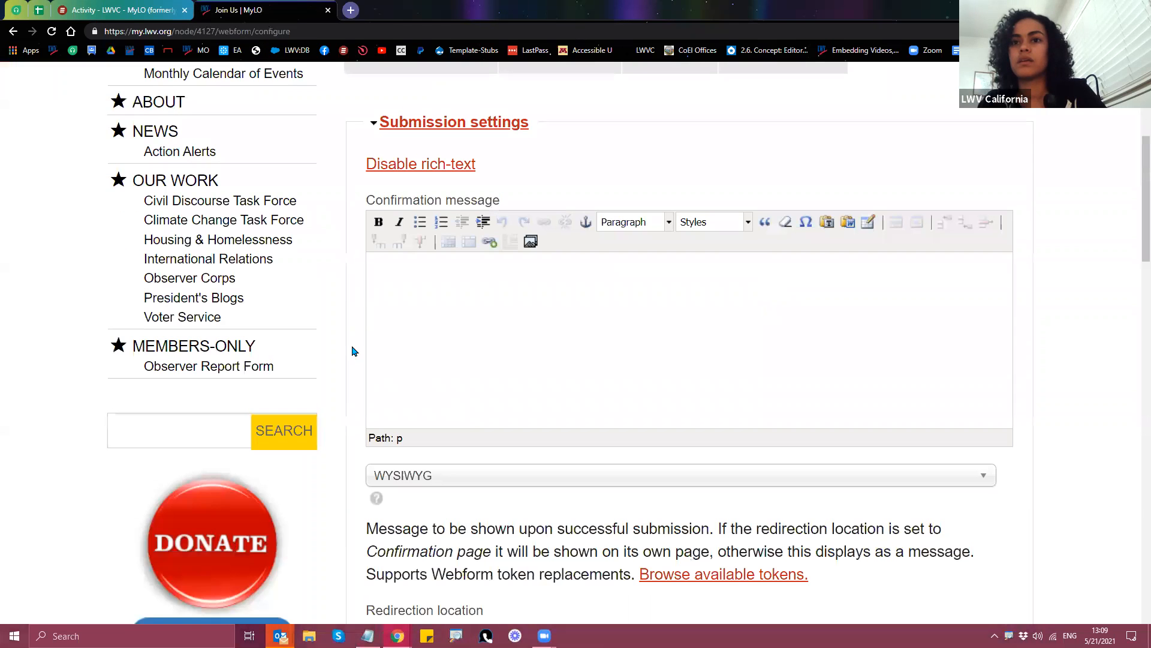
pyautogui.scroll(-3, 351, 332)
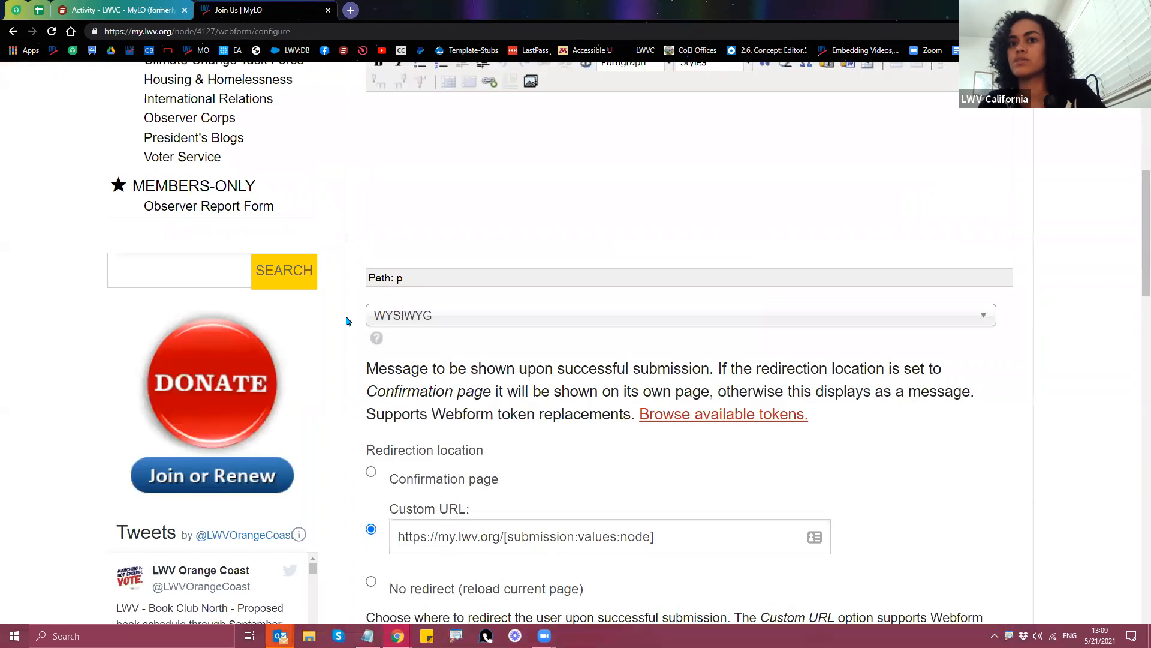
pyautogui.scroll(-1, 627, 498)
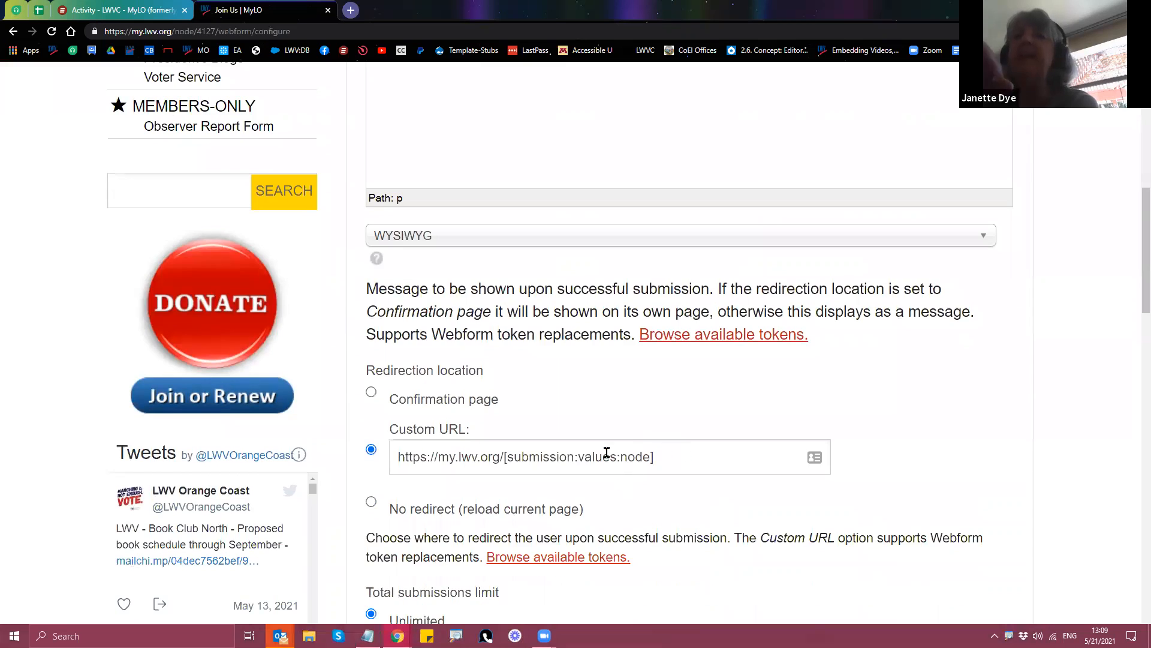
pyautogui.press('Tab')
pyautogui.scroll(-1, 360, 467)
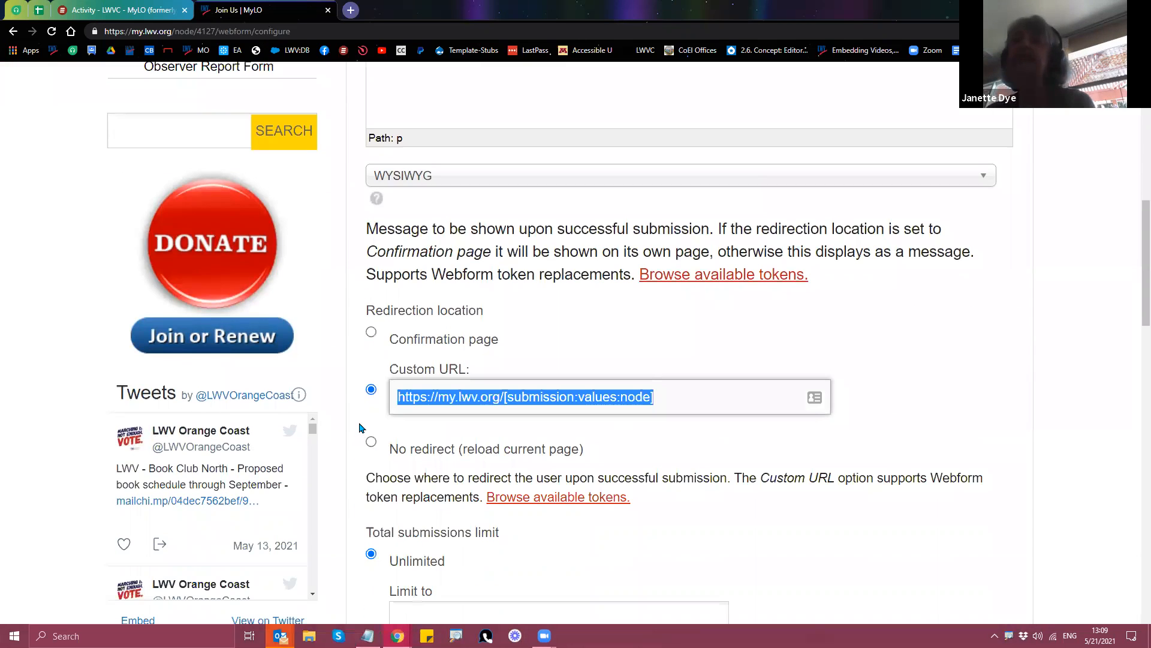
pyautogui.click(360, 427)
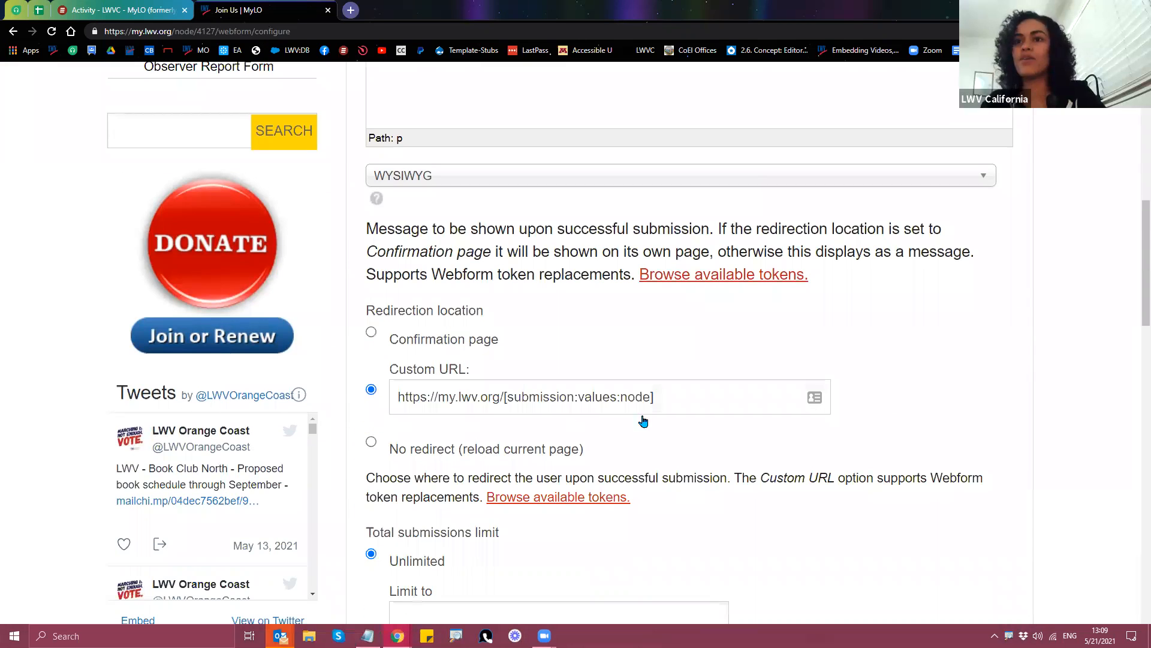
pyautogui.click(709, 396)
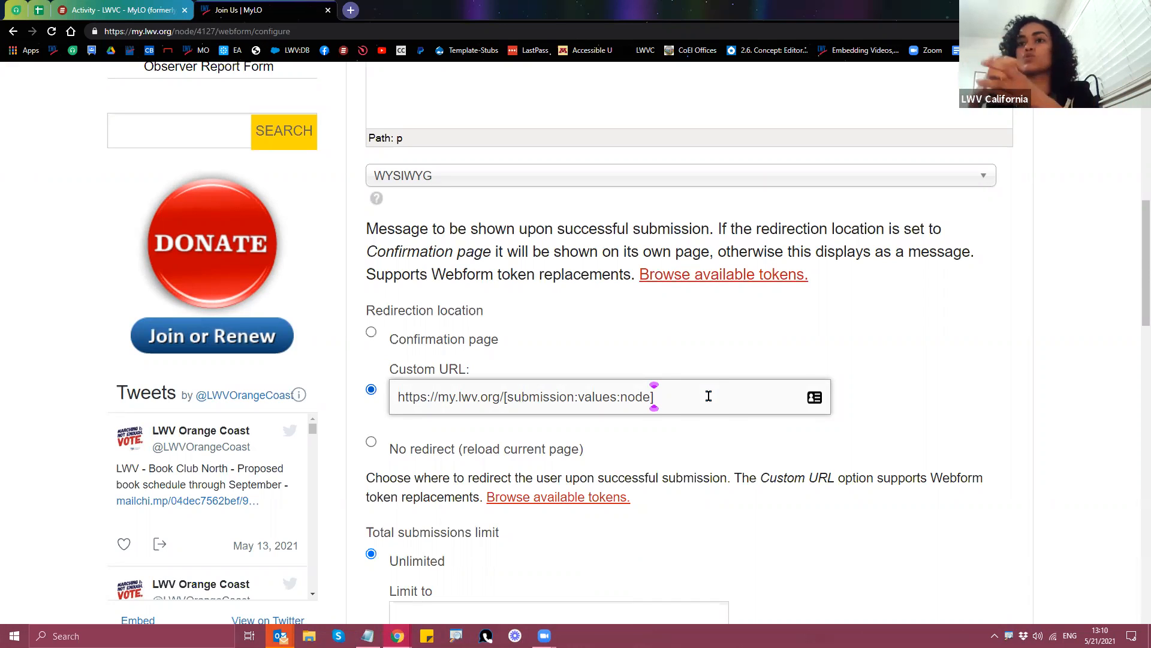
pyautogui.moveTo(709, 396); pyautogui.dragTo(416, 448)
pyautogui.moveTo(671, 399); pyautogui.dragTo(502, 415)
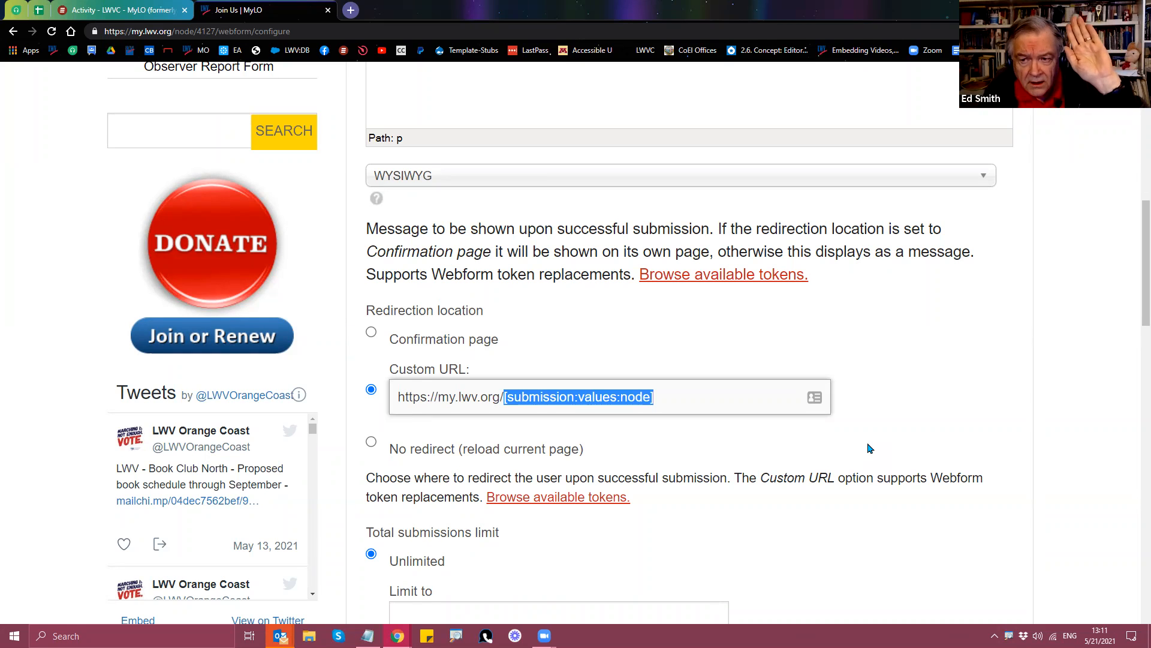
pyautogui.click(703, 398)
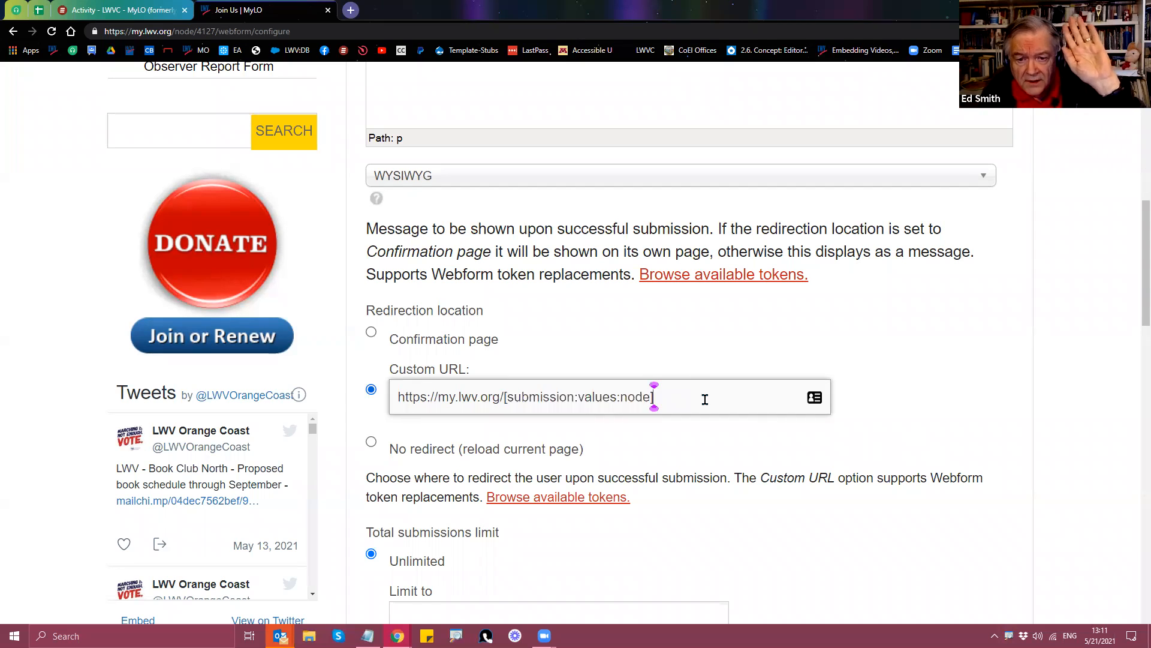
pyautogui.click(594, 503)
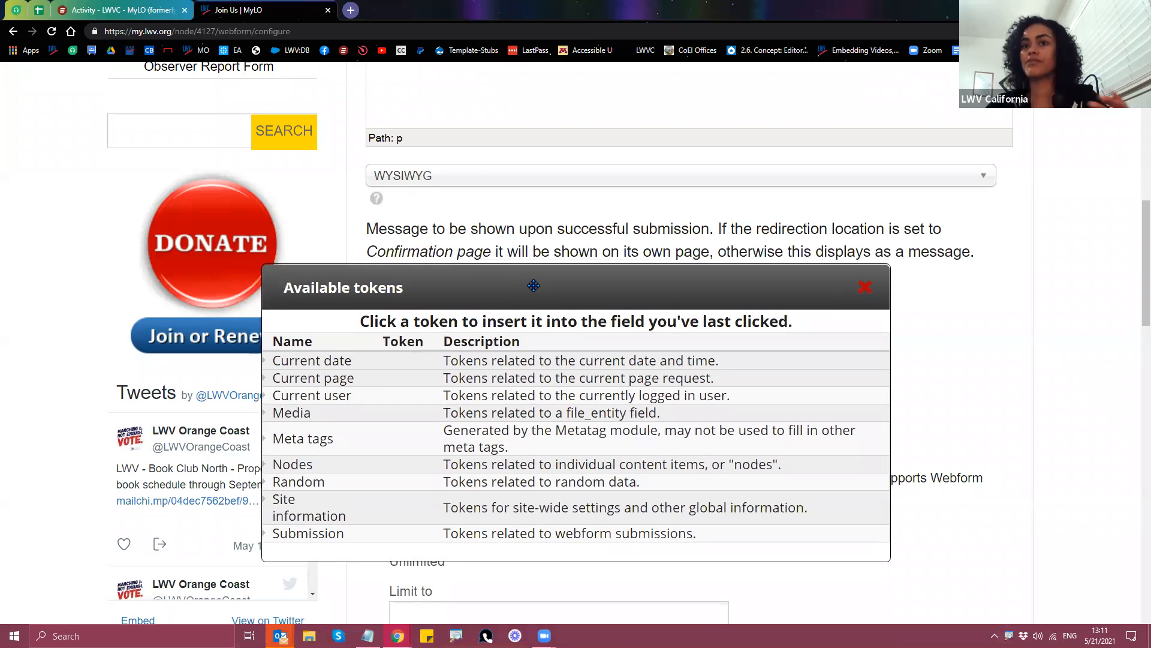
# Step: Drag the Available tokens list up above the Custom URL field and wait out the unresponsive-page prompt
pyautogui.moveTo(552, 282); pyautogui.dragTo(536, 185)
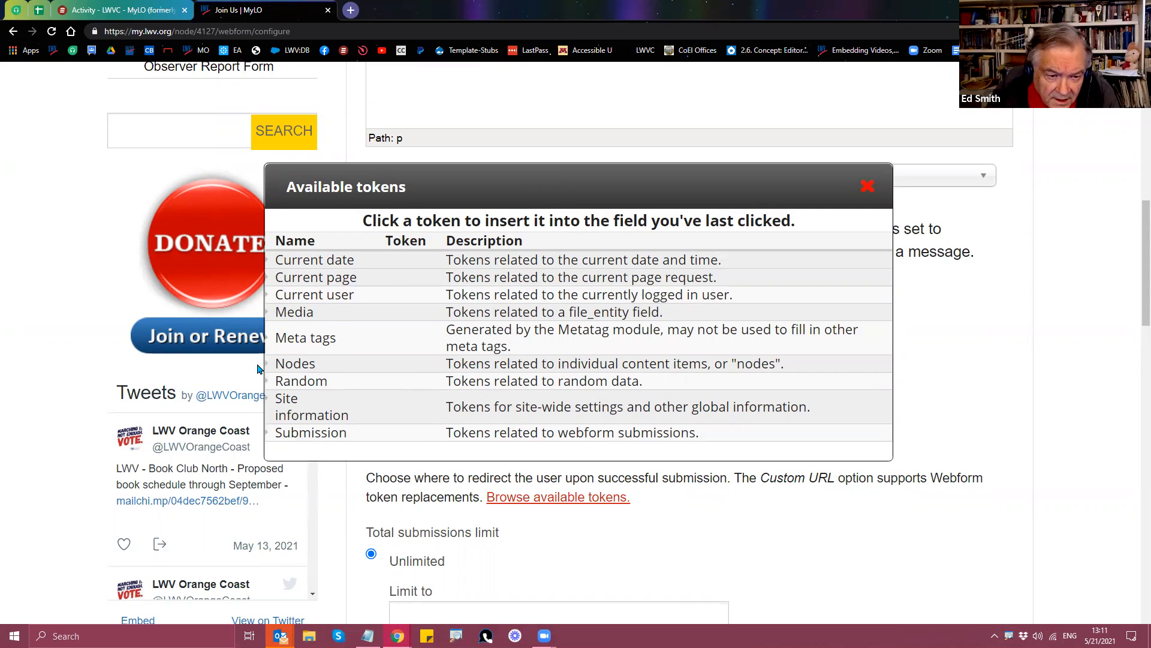
pyautogui.moveTo(506, 184); pyautogui.dragTo(506, 59)
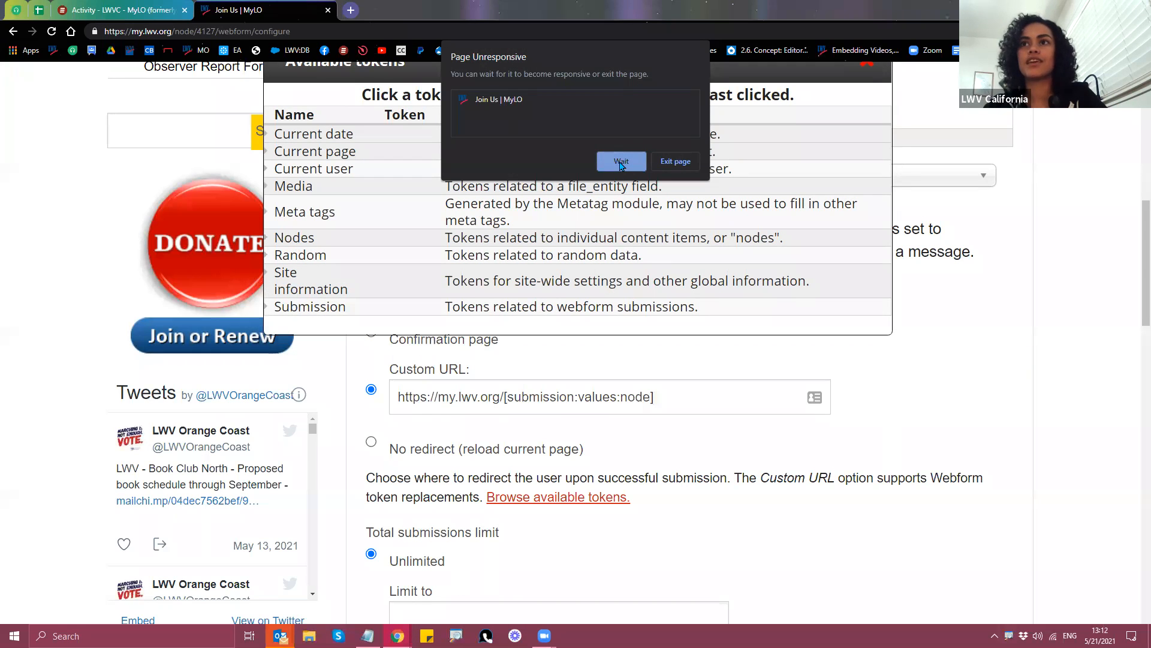
pyautogui.click(621, 164)
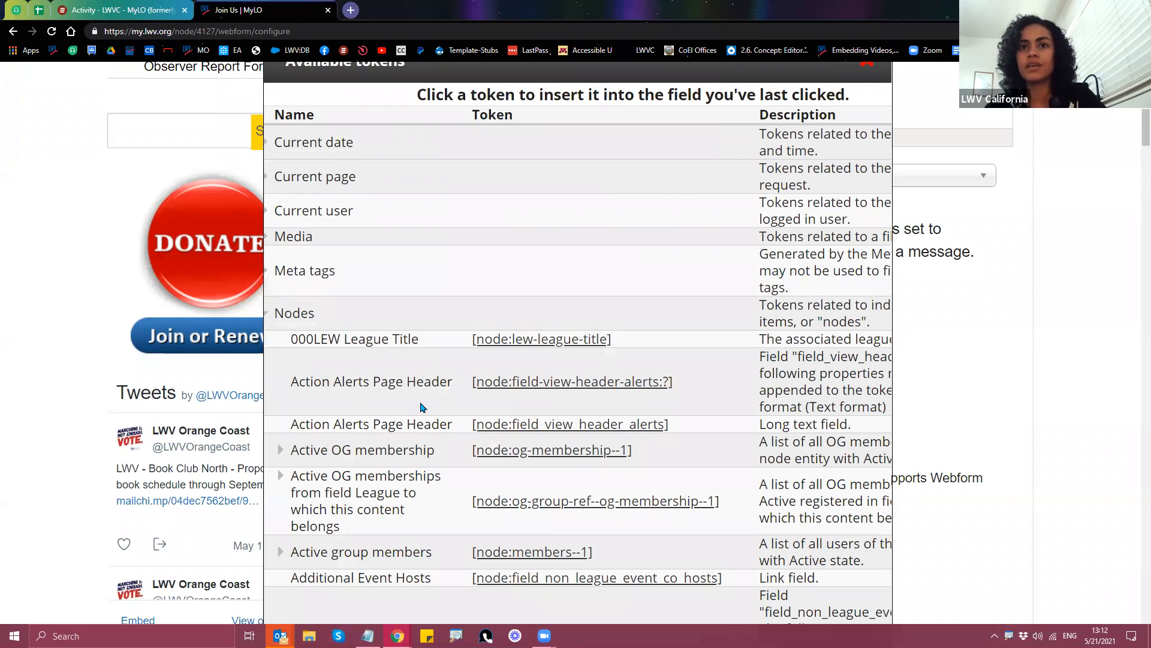
# Step: Scroll through the Nodes tokens in the Available tokens list, then back to the top
pyautogui.scroll(-2, 443, 426)
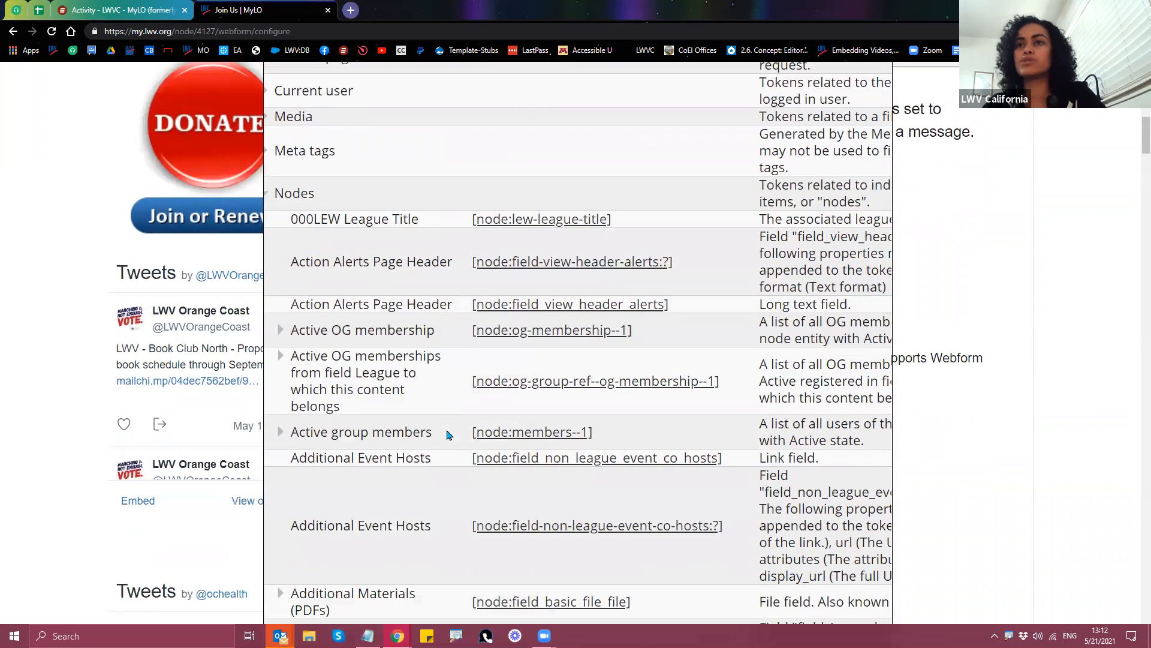
pyautogui.scroll(-1, 446, 431)
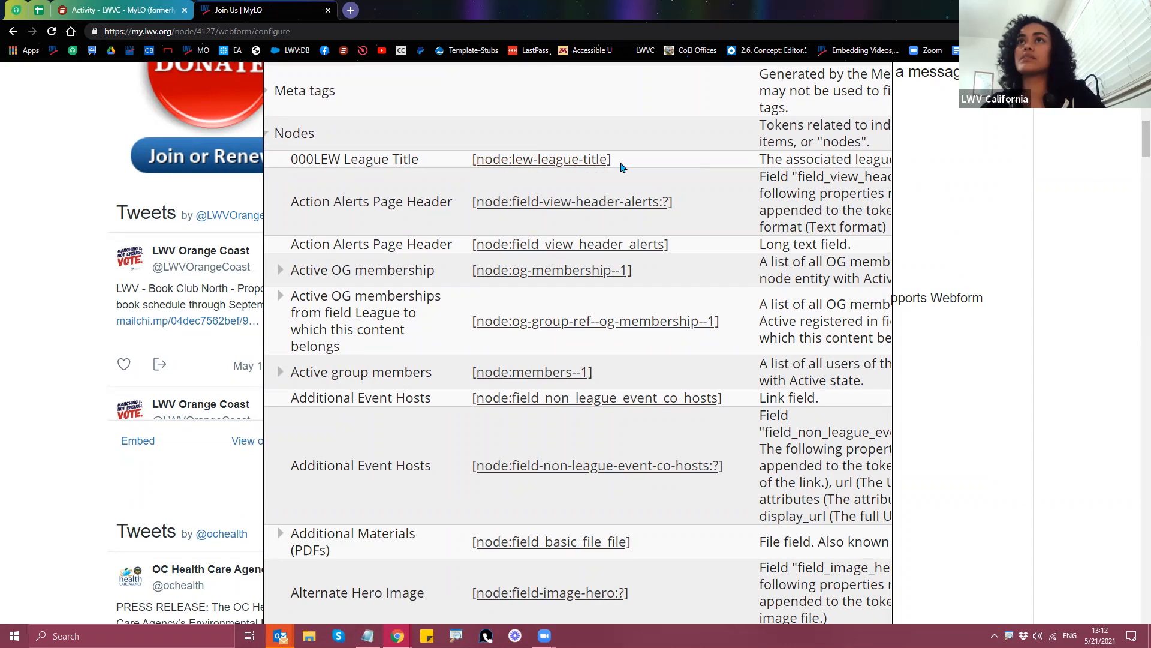
pyautogui.scroll(1, 446, 318)
pyautogui.scroll(15, 446, 318)
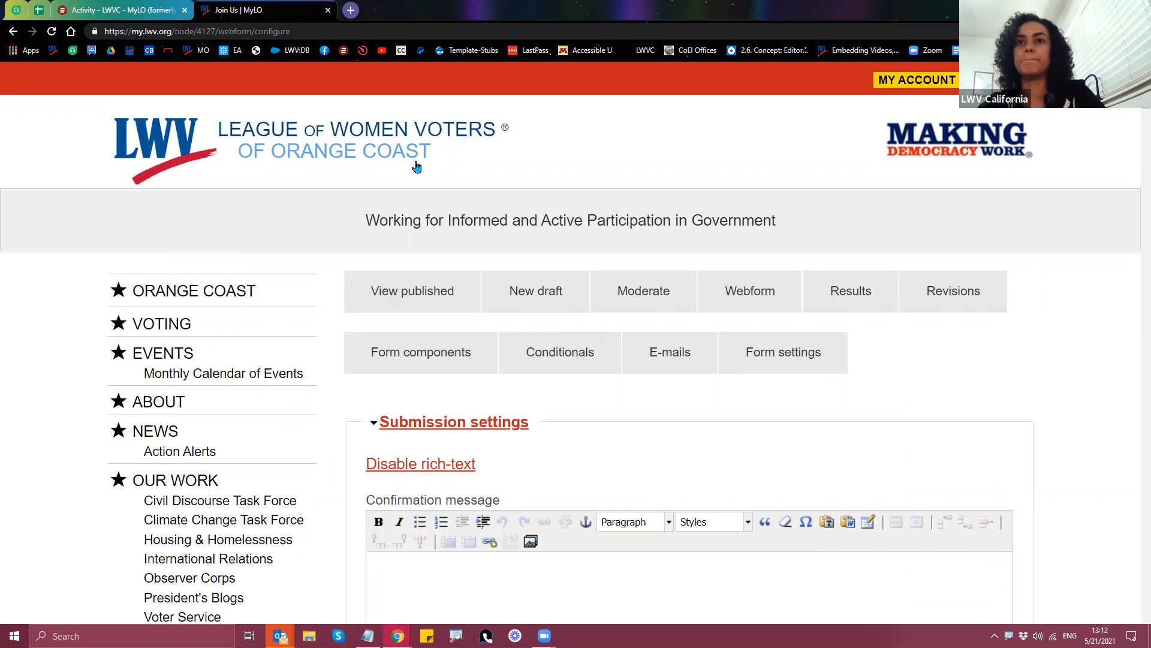
pyautogui.scroll(-12, 419, 240)
pyautogui.scroll(-1, 423, 254)
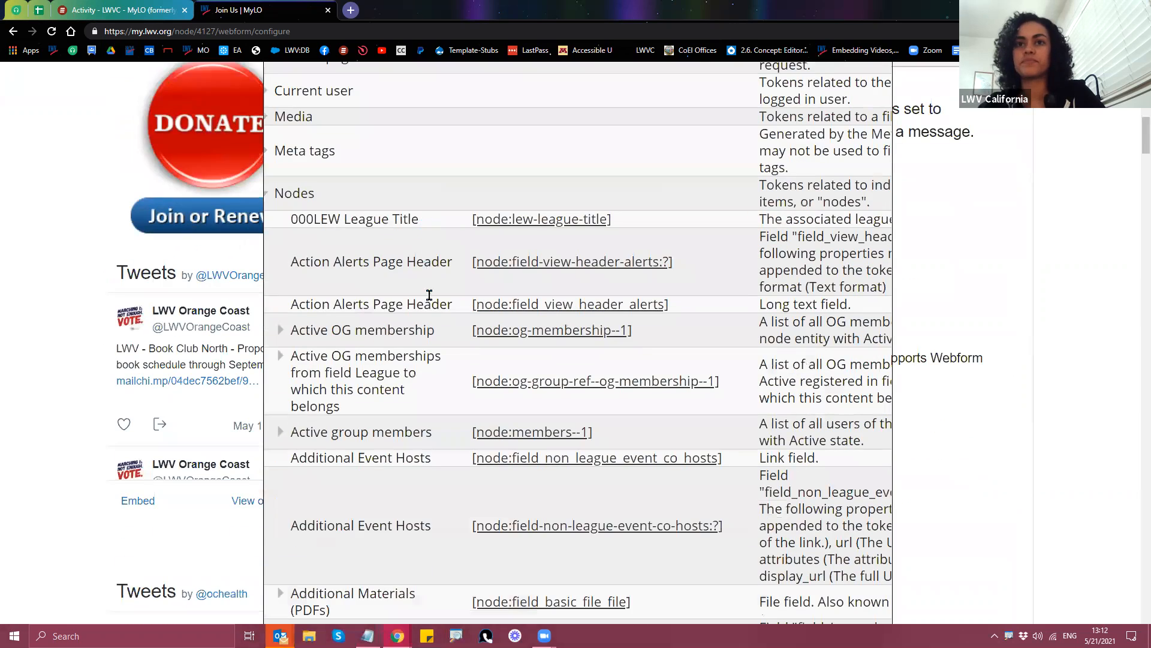
pyautogui.scroll(-2, 423, 353)
pyautogui.scroll(-3, 423, 360)
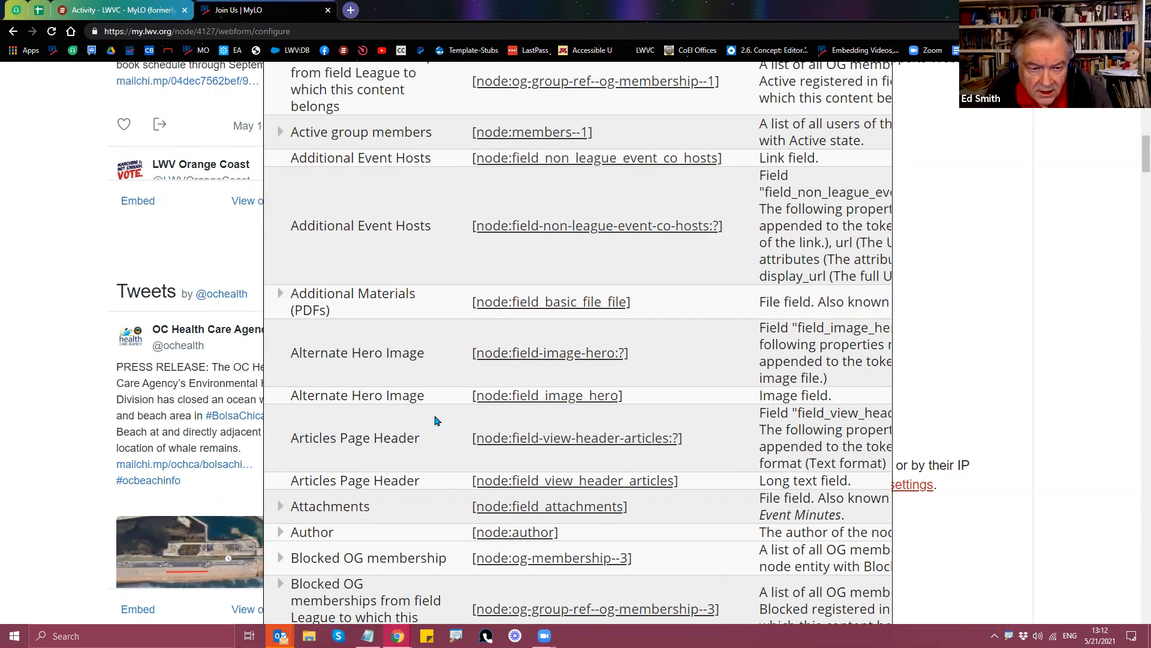
pyautogui.scroll(-4, 438, 421)
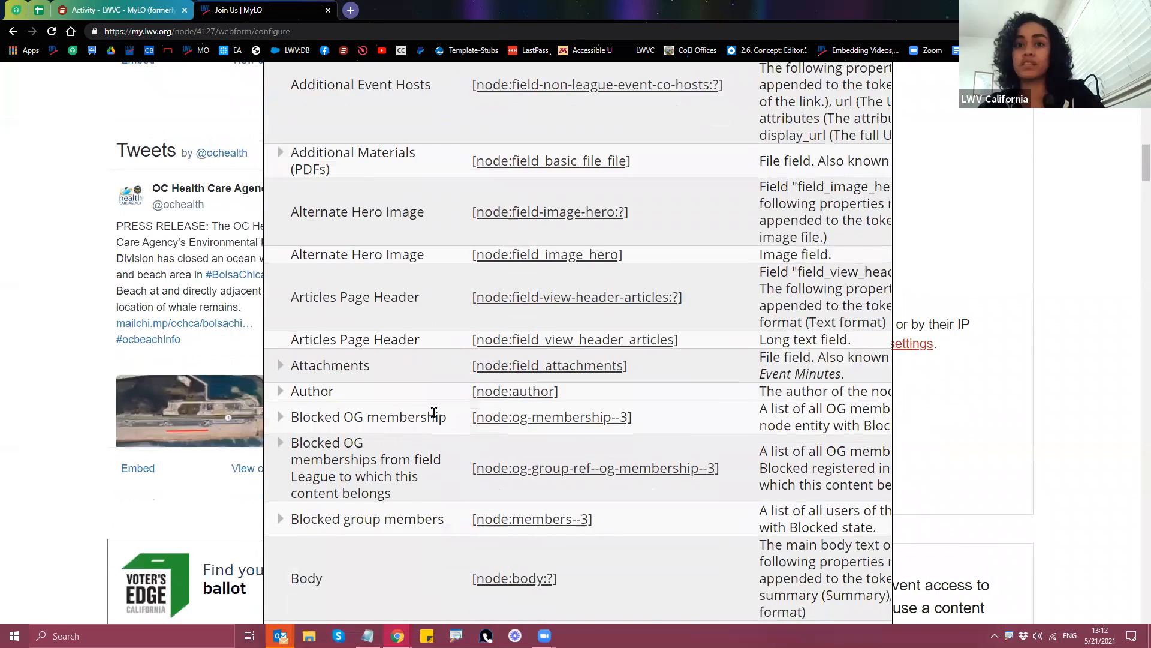
pyautogui.scroll(-3, 447, 422)
pyautogui.scroll(-2, 452, 427)
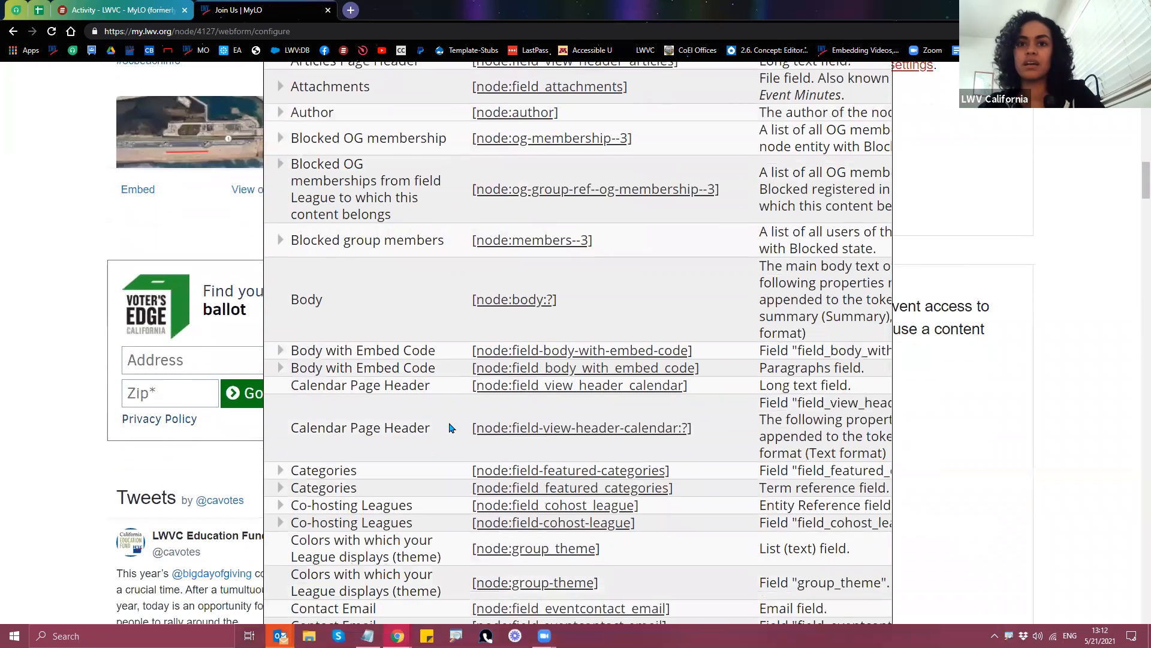
pyautogui.scroll(-2, 457, 429)
pyautogui.scroll(-3, 460, 428)
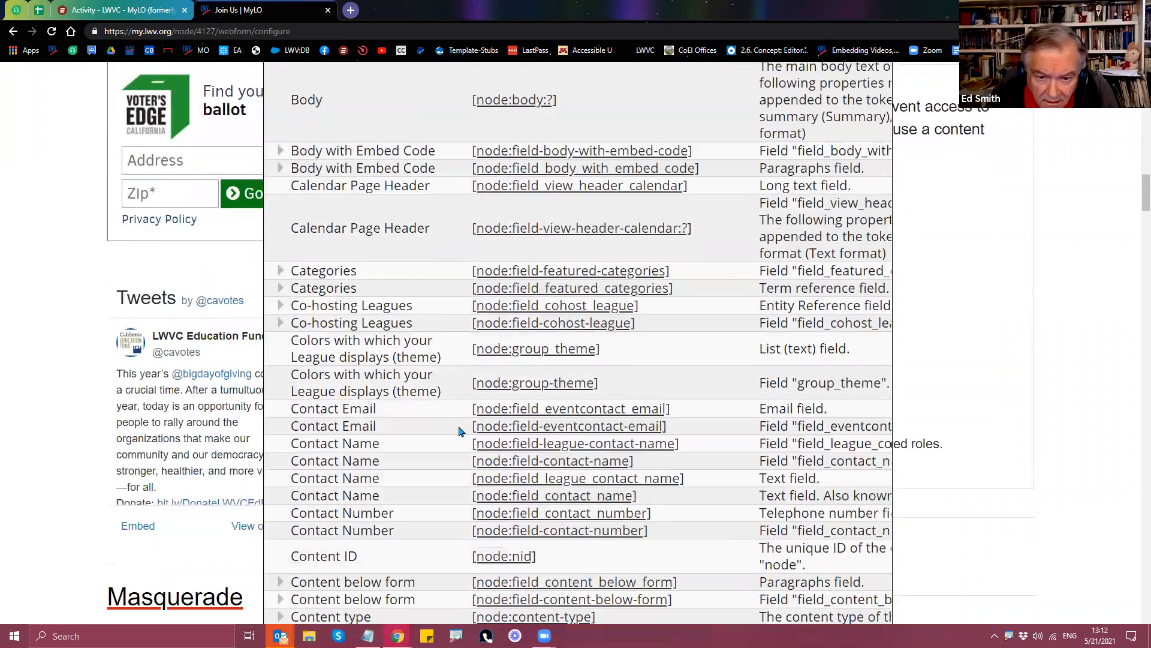
pyautogui.scroll(-3, 463, 429)
pyautogui.scroll(-3, 466, 432)
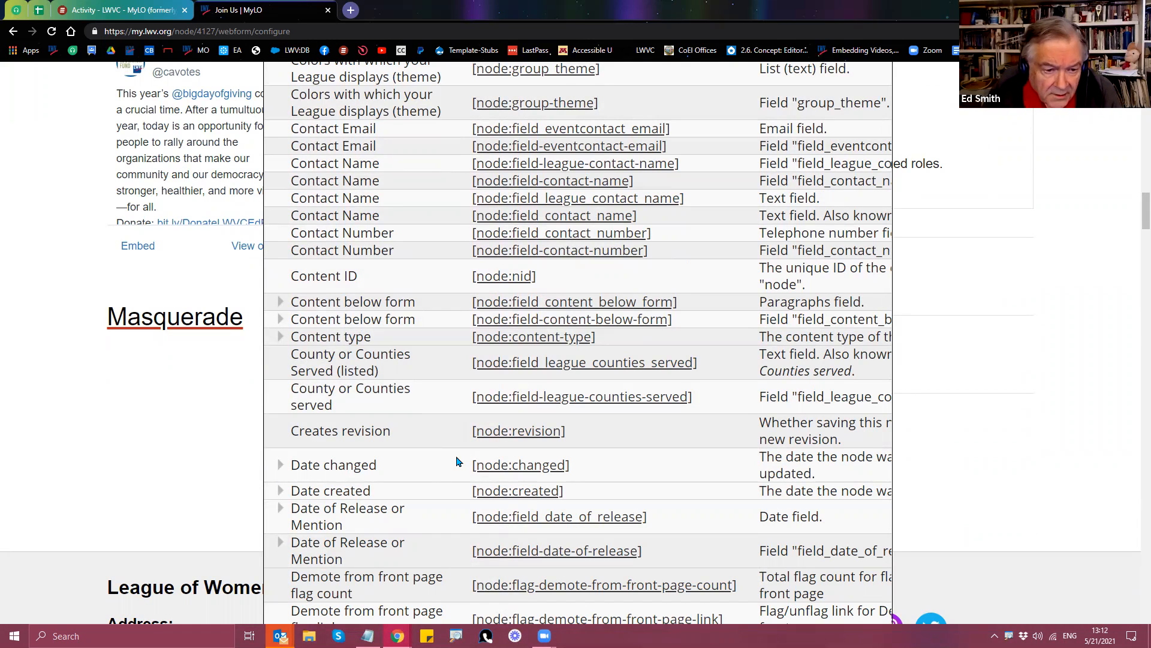
pyautogui.scroll(9, 458, 462)
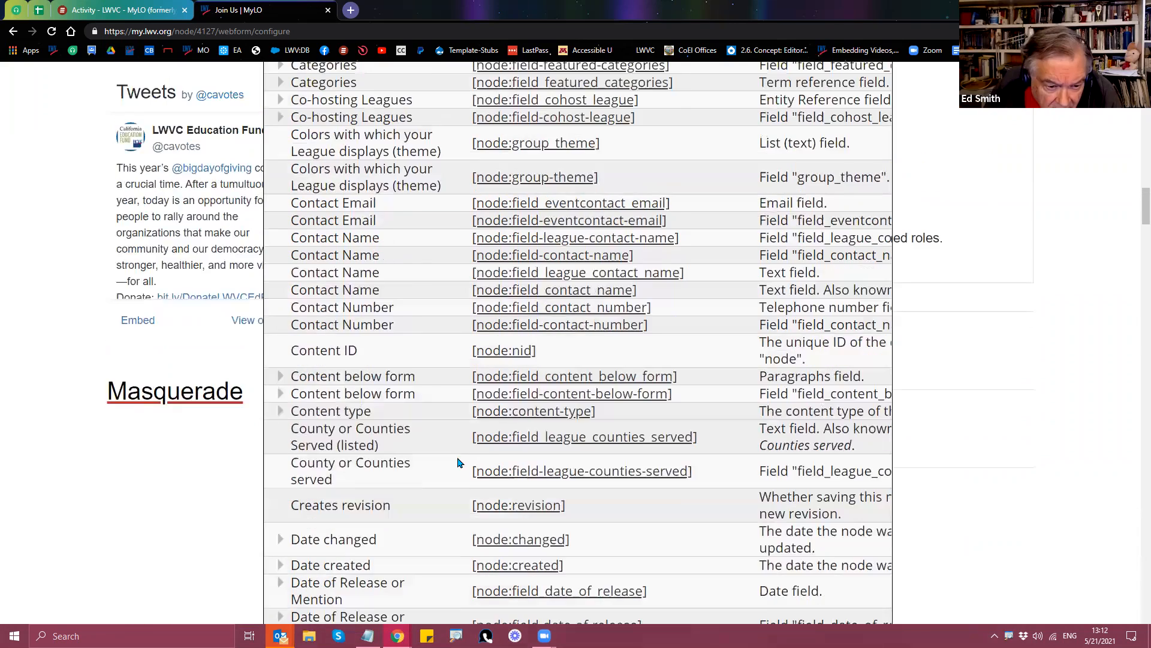
pyautogui.scroll(2, 452, 483)
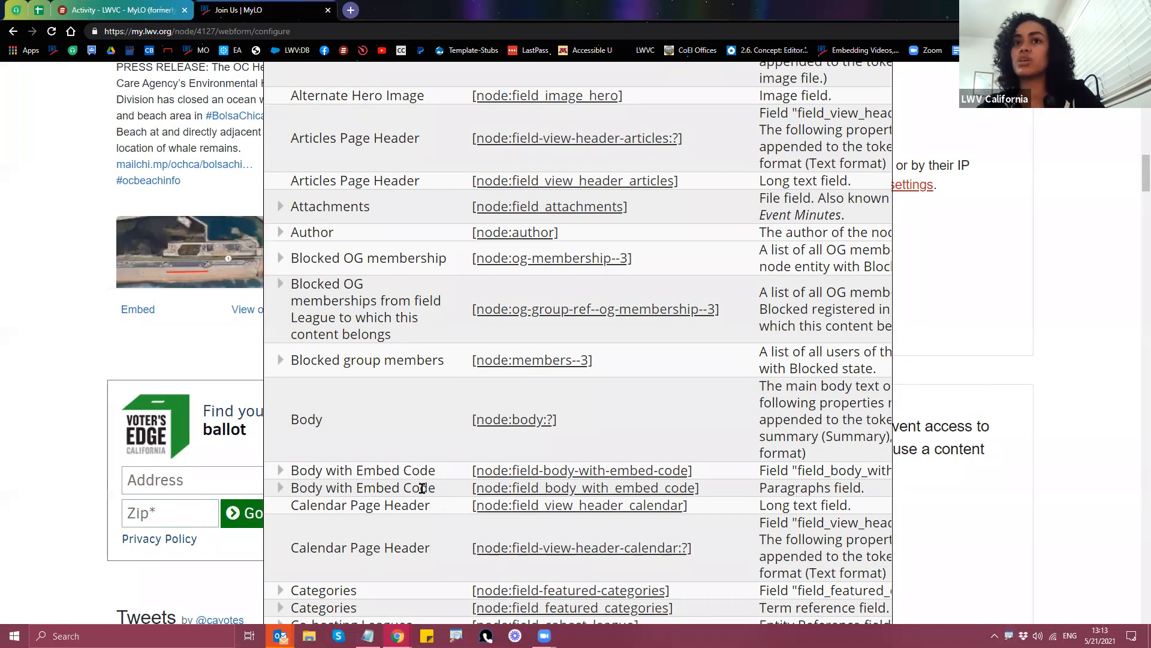
pyautogui.scroll(8, 420, 486)
pyautogui.scroll(4, 379, 478)
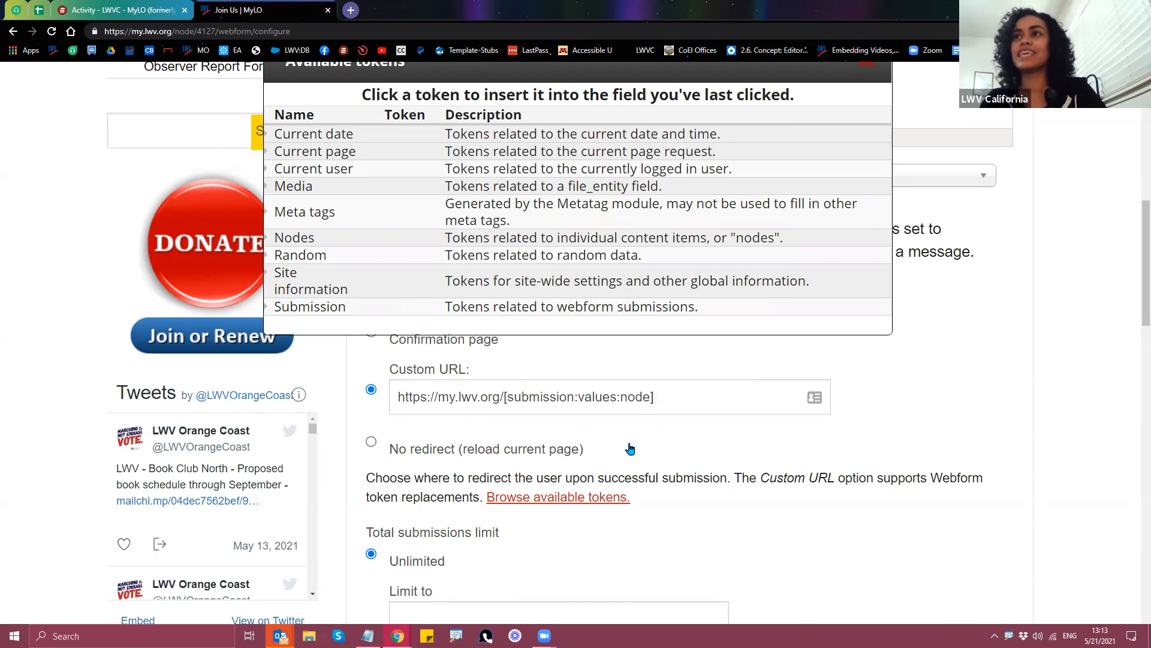
# Step: Close the tokens list and load the Join Us node page at node/4127
pyautogui.click(867, 64)
pyautogui.scroll(10, 749, 420)
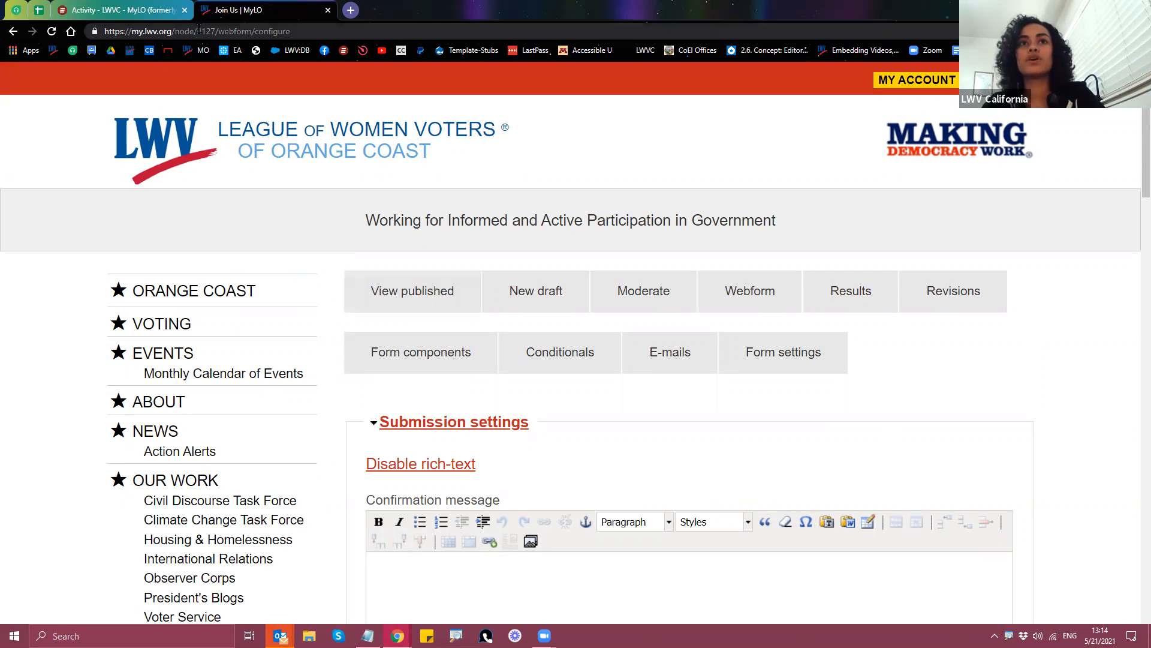
pyautogui.moveTo(198, 31); pyautogui.dragTo(214, 31)
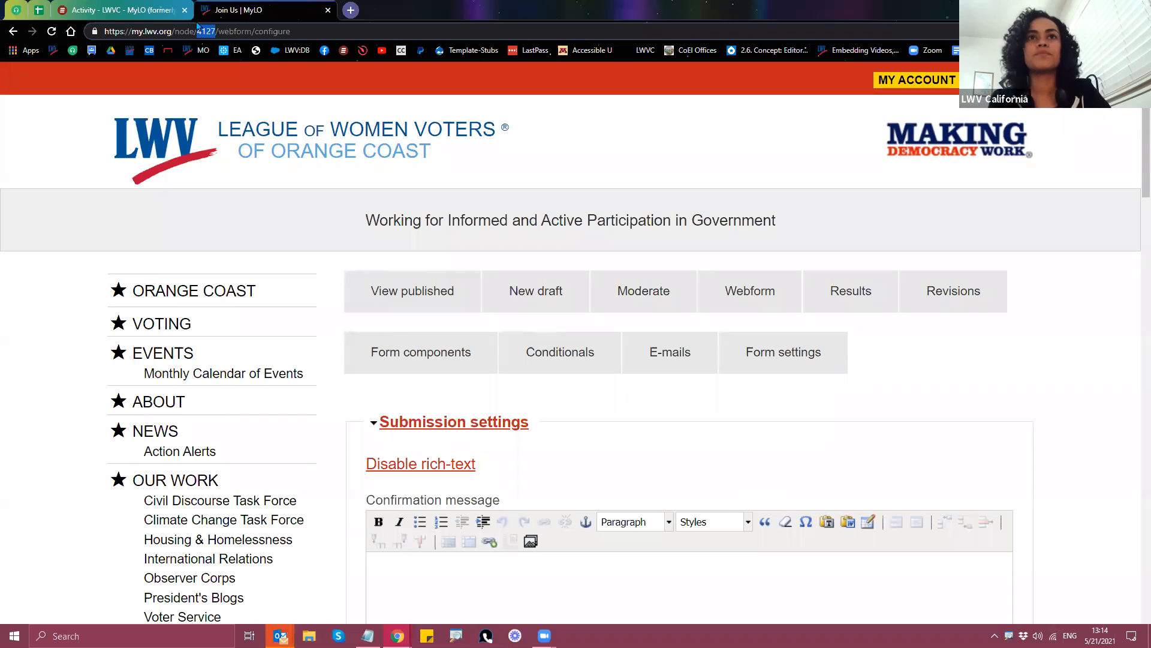
pyautogui.moveTo(310, 32); pyautogui.dragTo(219, 33)
pyautogui.press('BackSpace')
pyautogui.press('Return')
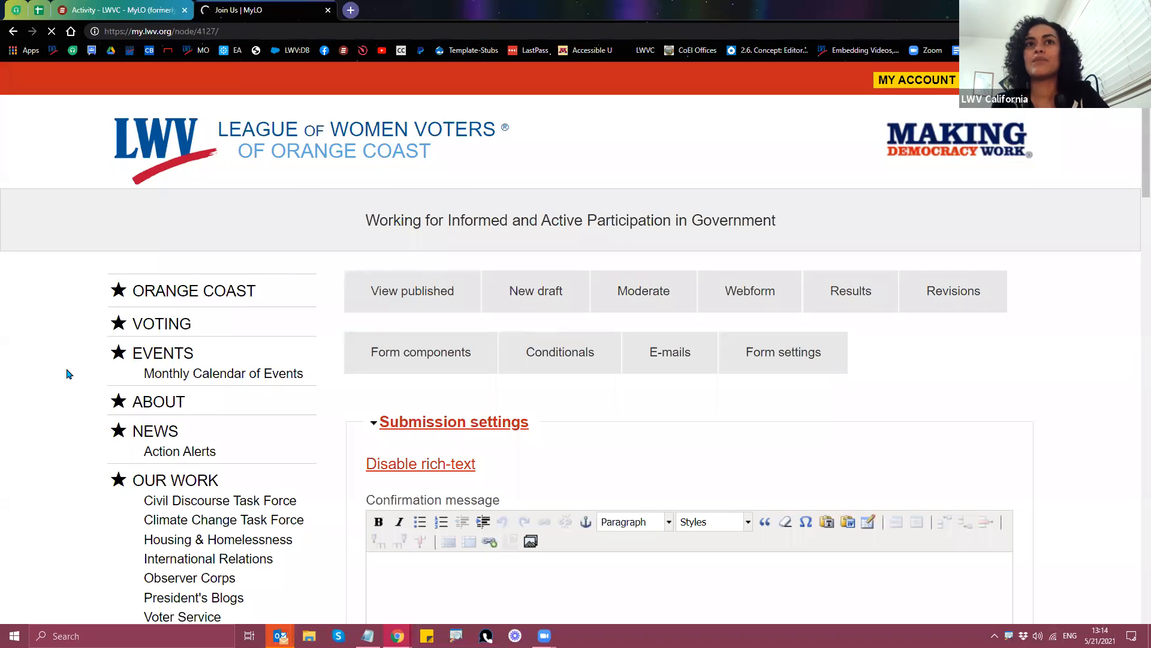
# Step: Replace the page path in the address with node/4218
pyautogui.moveTo(308, 30); pyautogui.dragTo(178, 31)
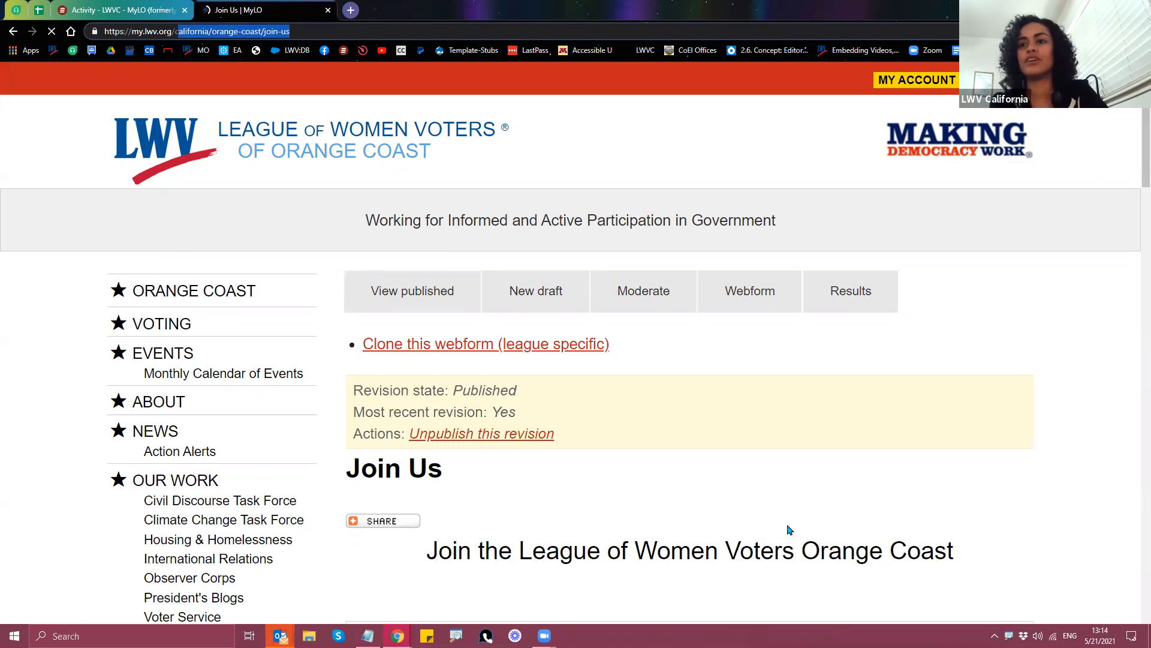
pyautogui.scroll(-3, 910, 379)
pyautogui.scroll(3, 631, 411)
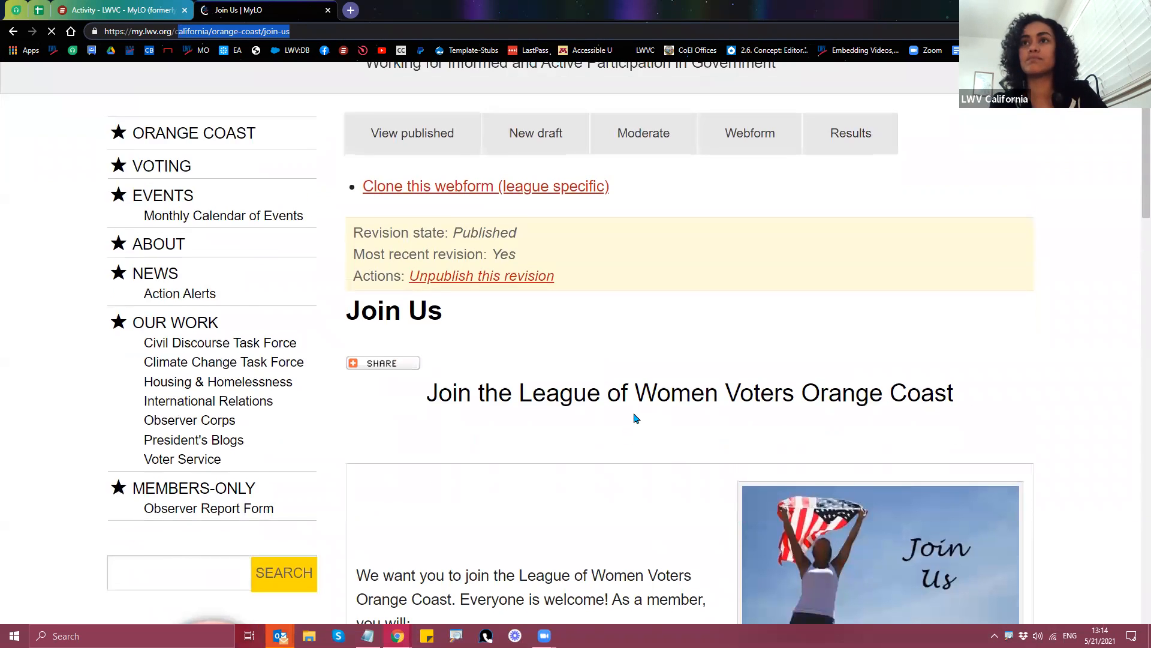
pyautogui.write('nod')
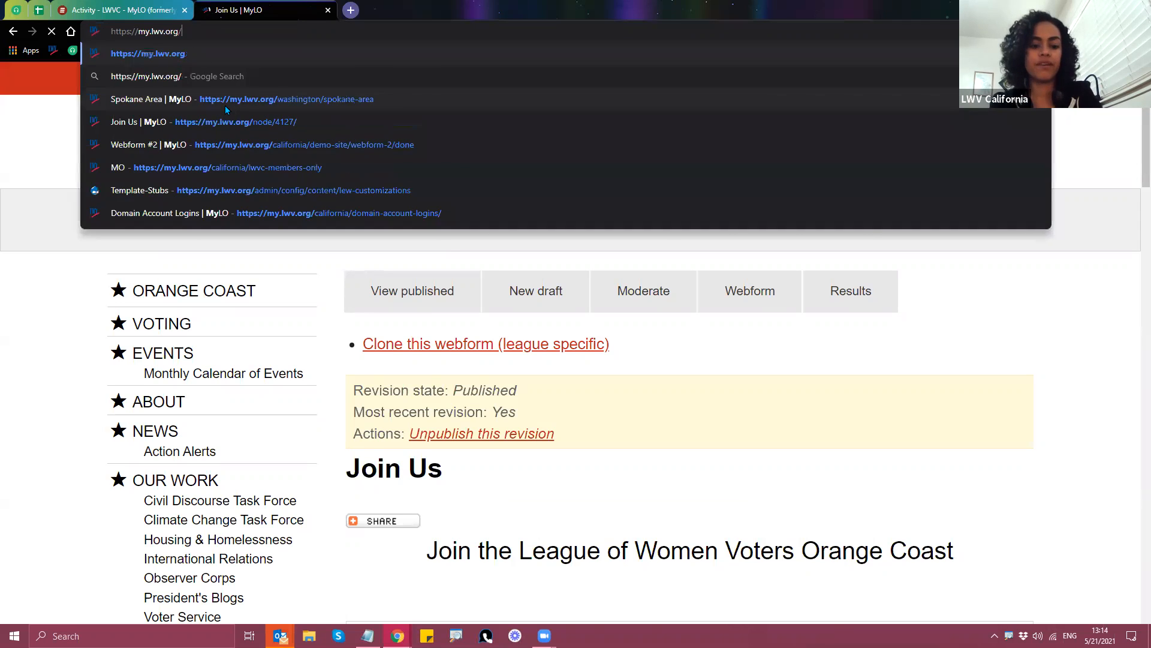
pyautogui.write('e/')
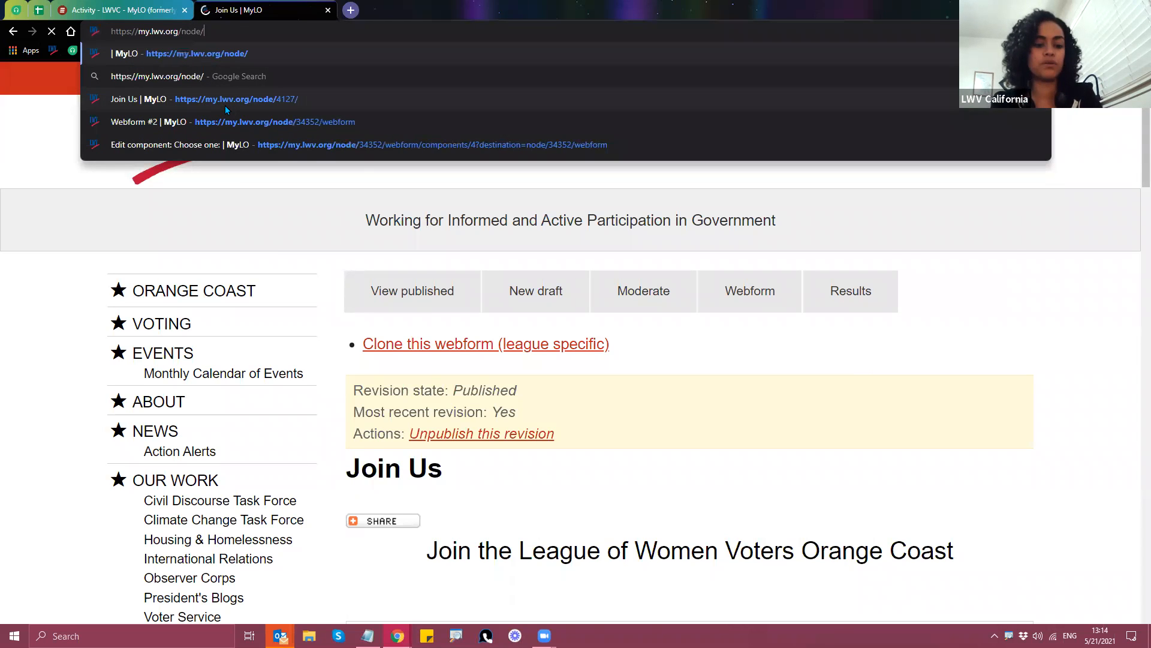
pyautogui.write('4218')
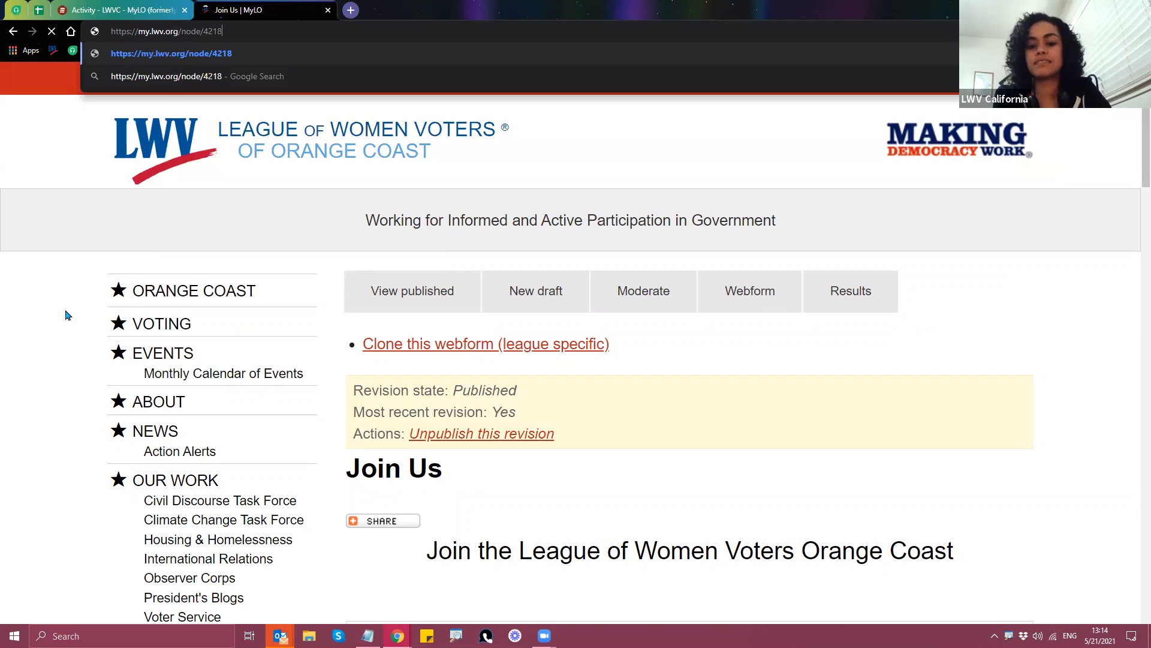
pyautogui.press('Return')
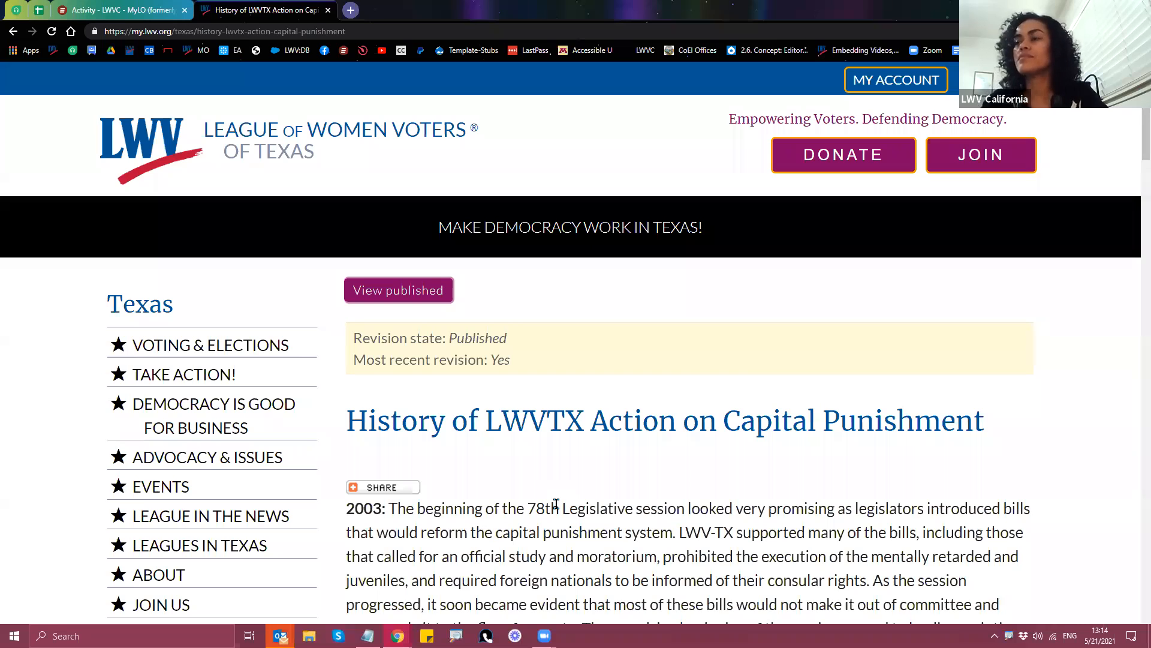
pyautogui.rightClick(10, 31)
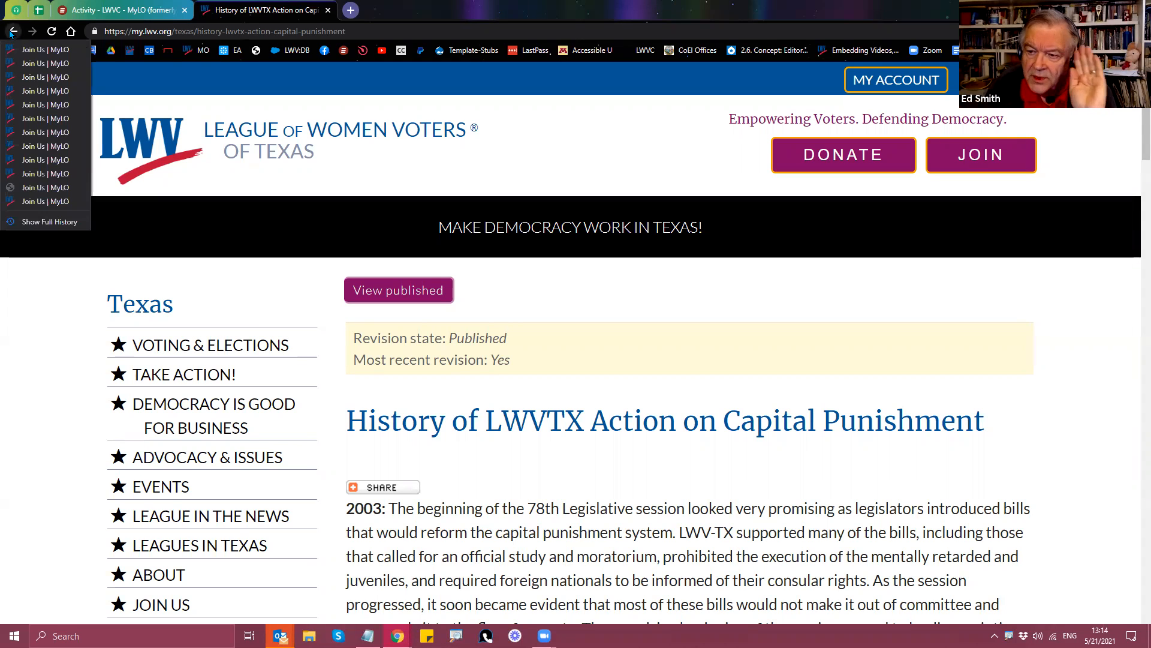
pyautogui.click(42, 50)
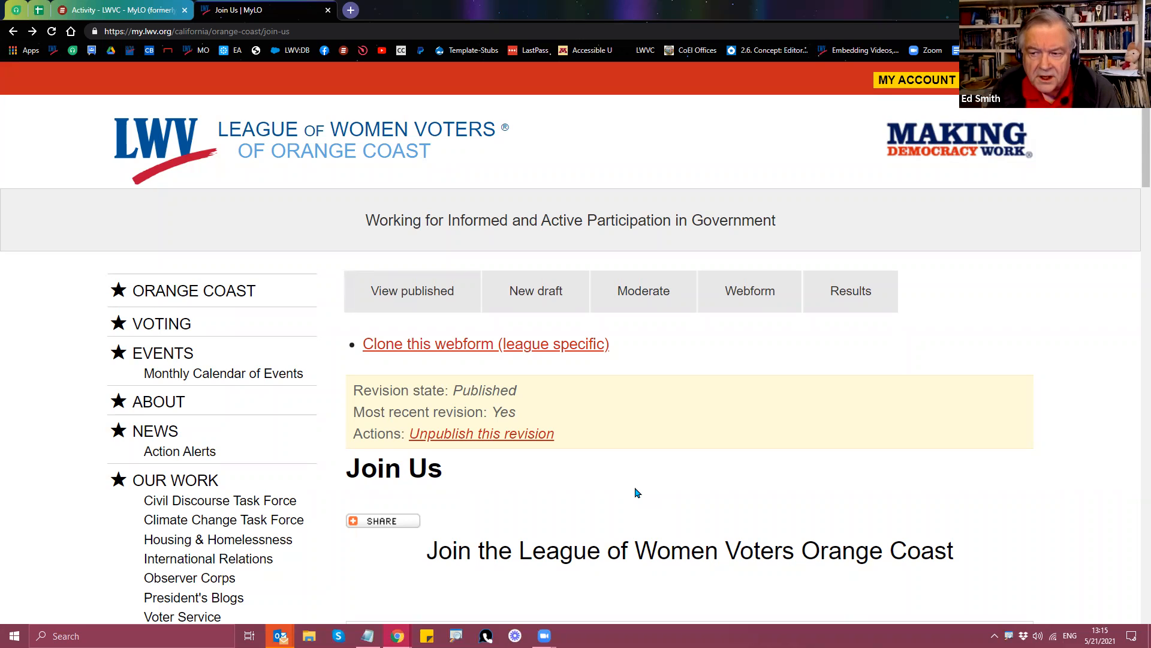
pyautogui.scroll(-3, 643, 461)
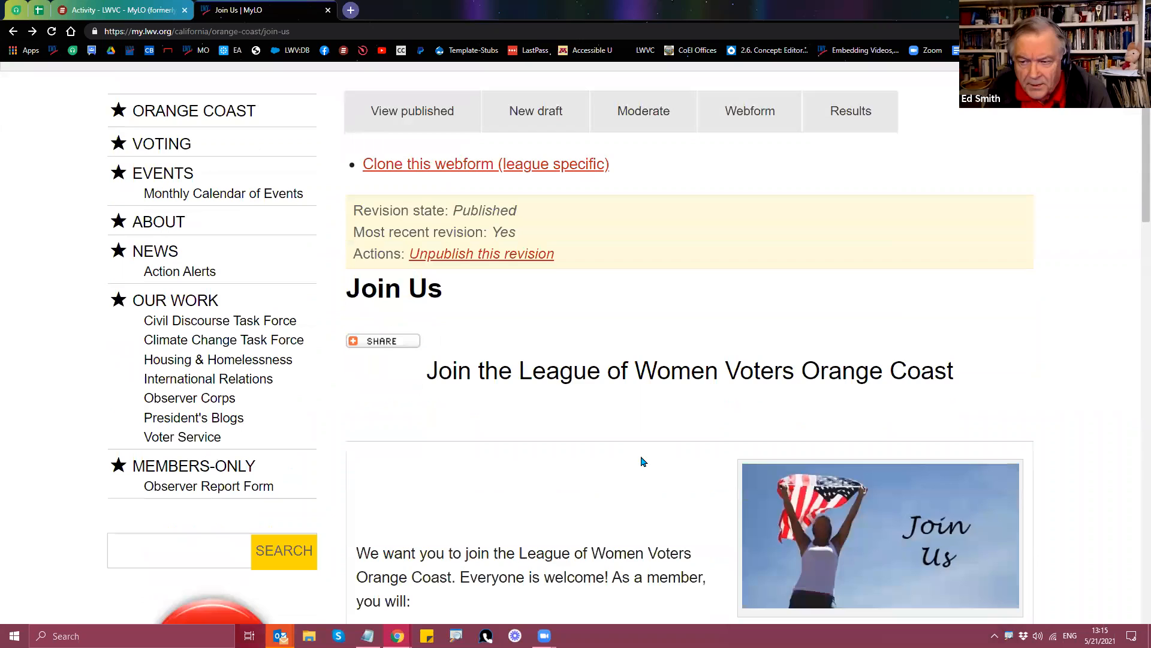
pyautogui.scroll(-3, 643, 461)
pyautogui.scroll(-3, 642, 461)
pyautogui.scroll(-6, 642, 461)
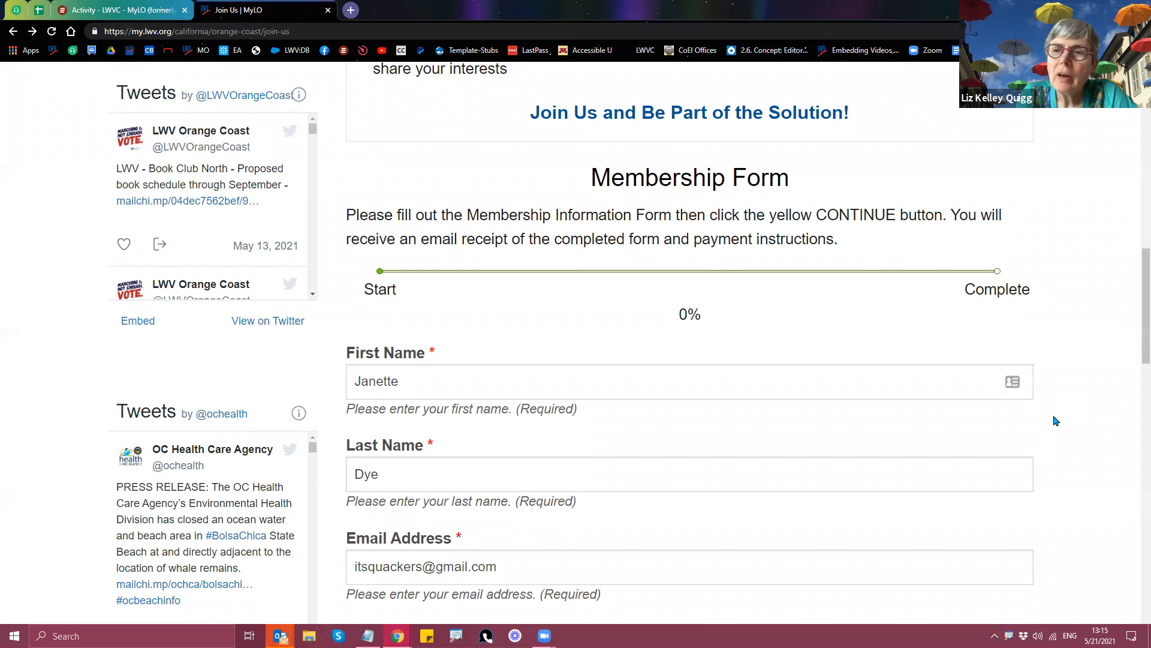
pyautogui.scroll(6, 1056, 421)
pyautogui.moveTo(174, 31); pyautogui.dragTo(333, 50)
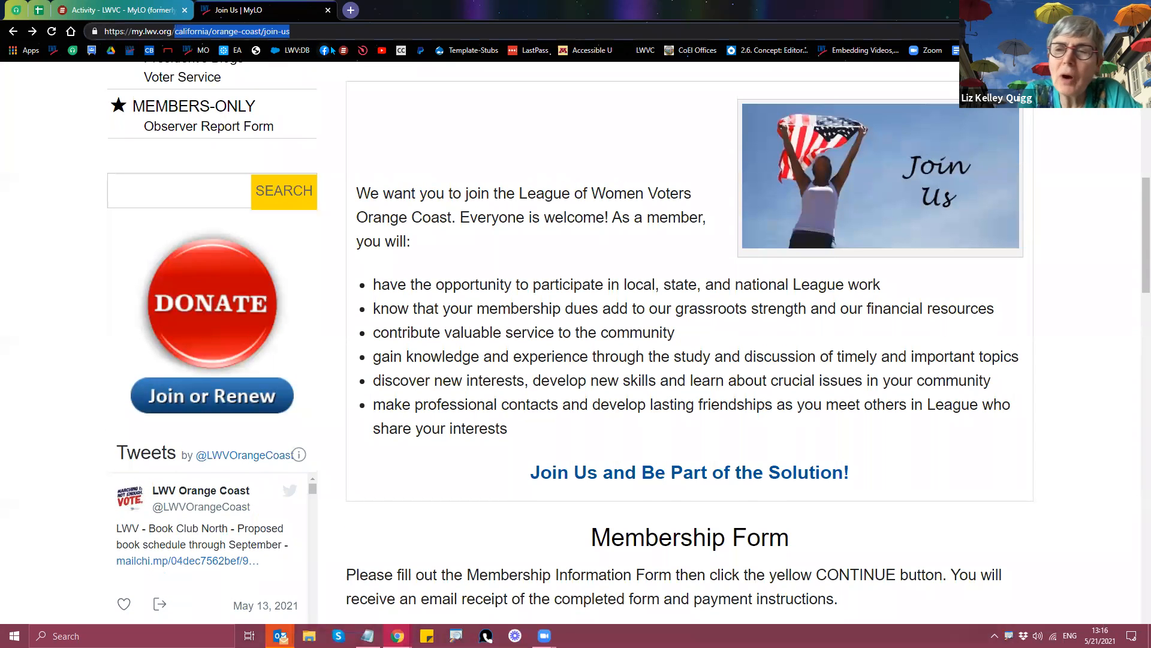
# Step: Go to the illinois/wheaton league site and open its Join/Renew page
pyautogui.write('illinois')
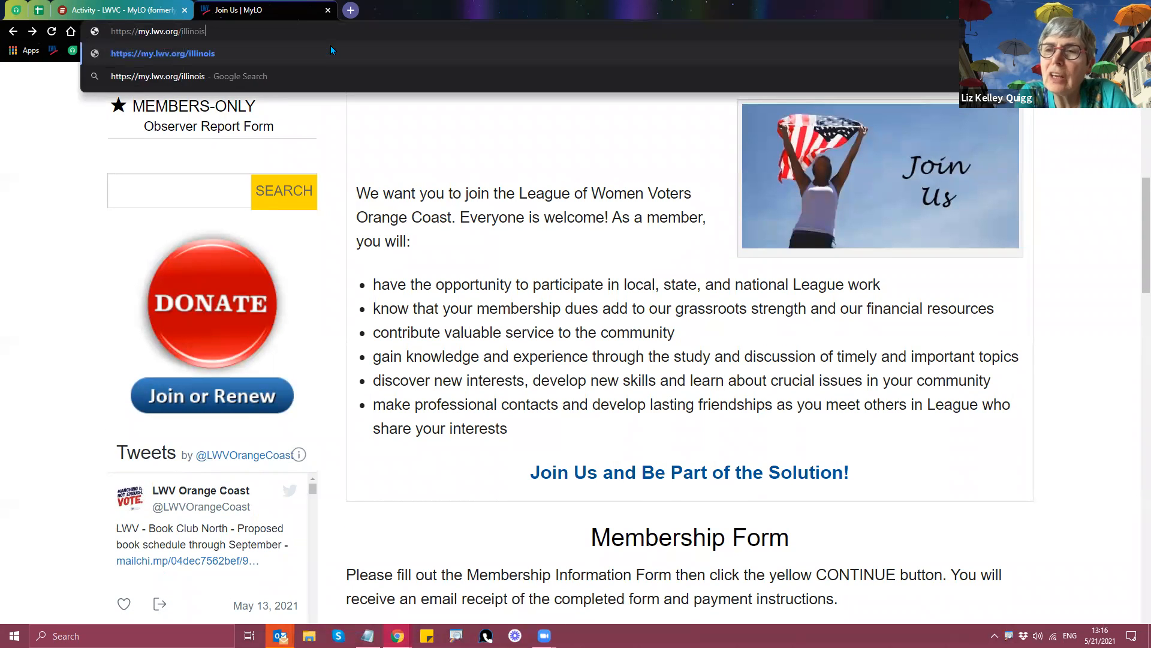
pyautogui.write('/wheaton-')
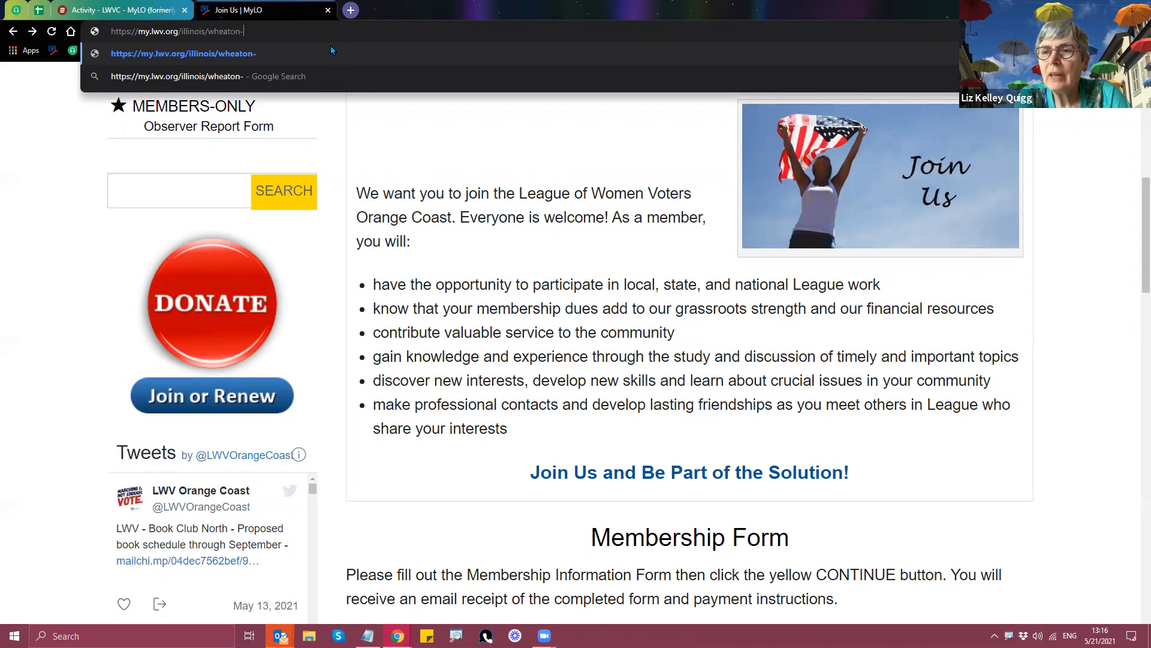
pyautogui.press('BackSpace')
pyautogui.press('Return')
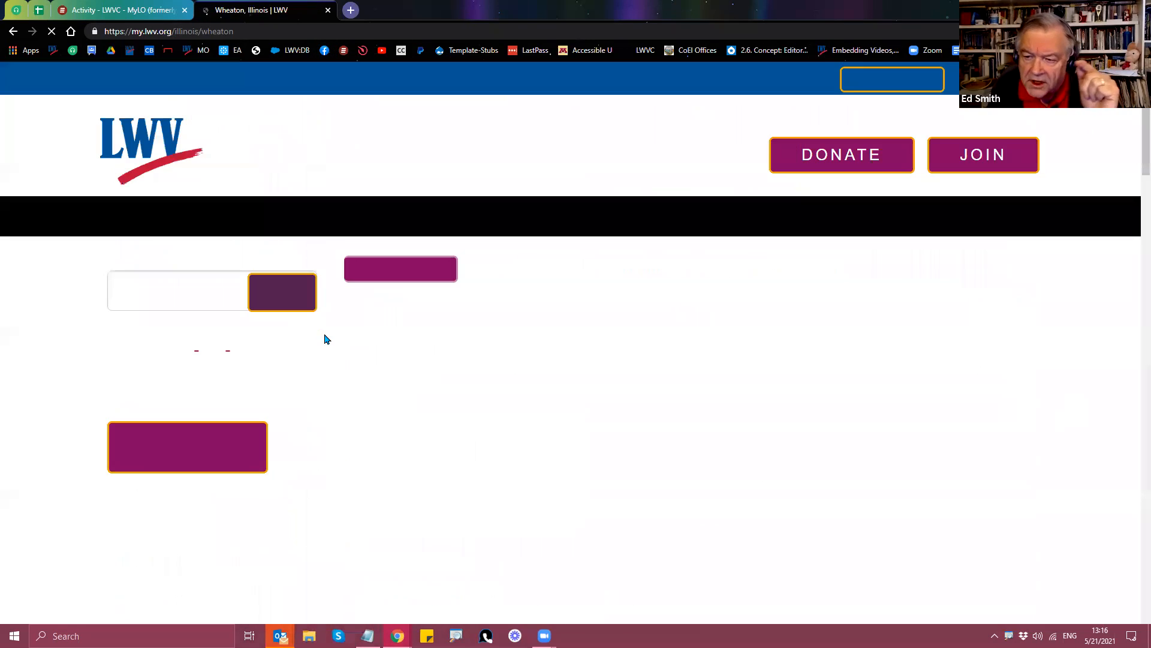
pyautogui.moveTo(652, 222)
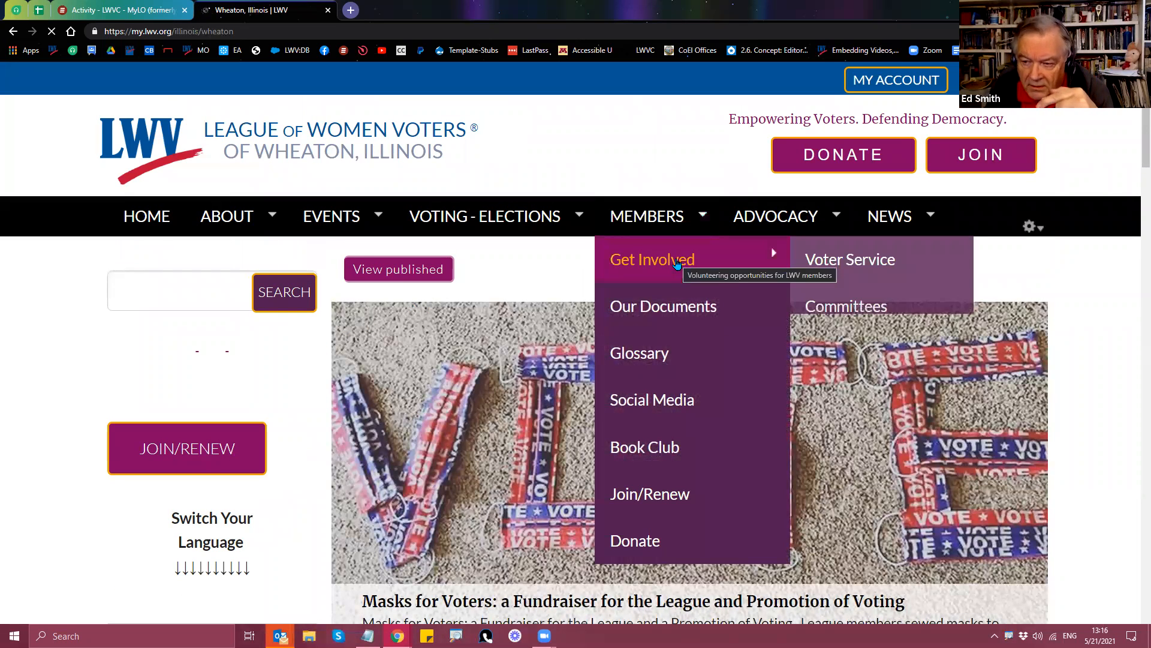
pyautogui.click(661, 498)
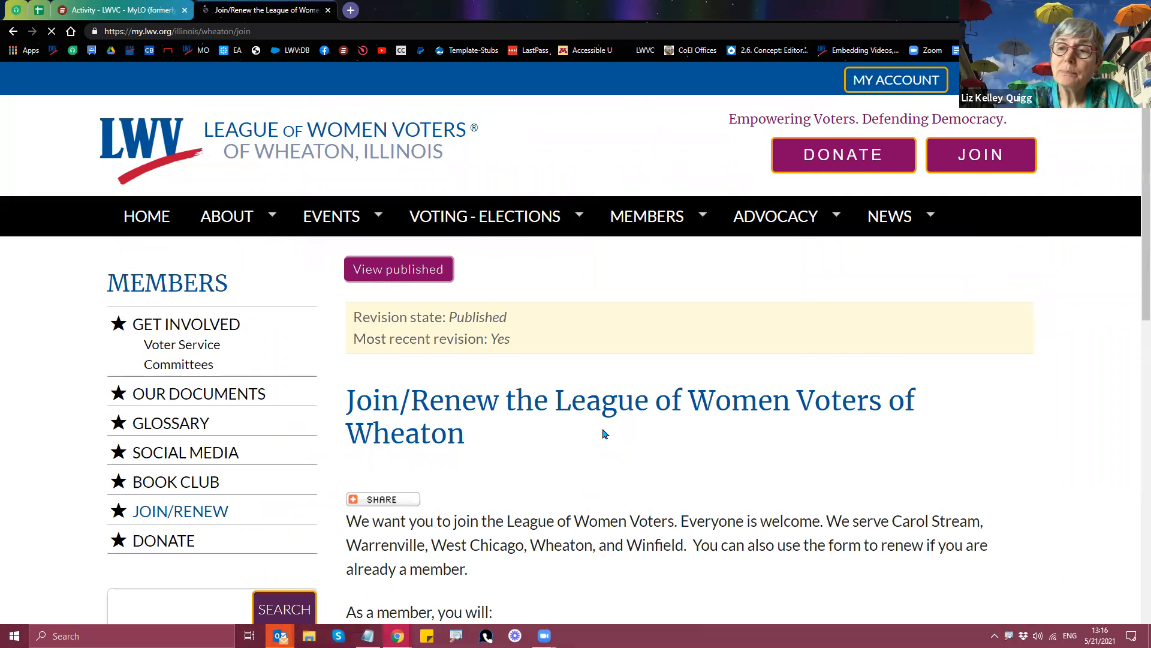
# Step: Append /done to the membership form page address and load it
pyautogui.scroll(-8, 602, 435)
pyautogui.scroll(-3, 609, 446)
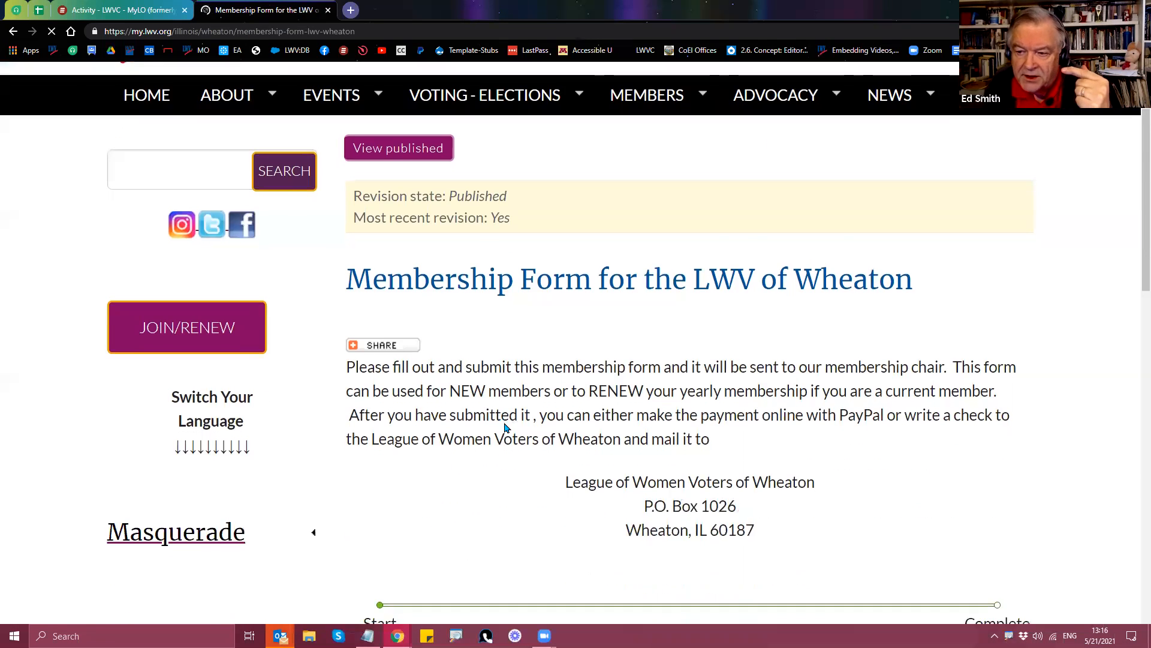
pyautogui.scroll(-4, 506, 428)
pyautogui.scroll(3, 522, 420)
pyautogui.click(402, 31)
pyautogui.click(401, 31)
pyautogui.write('/done')
pyautogui.press('Return')
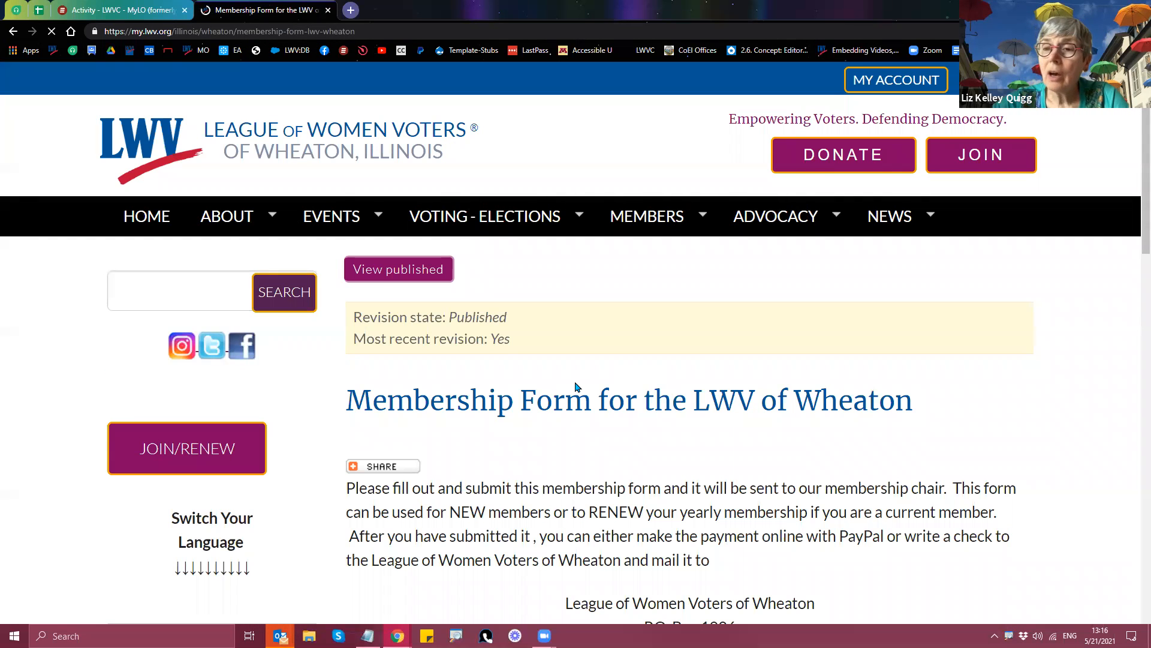
# Step: Review the Wheaton membership form page, then return to the MyLO home page
pyautogui.scroll(-12, 573, 390)
pyautogui.scroll(-6, 571, 393)
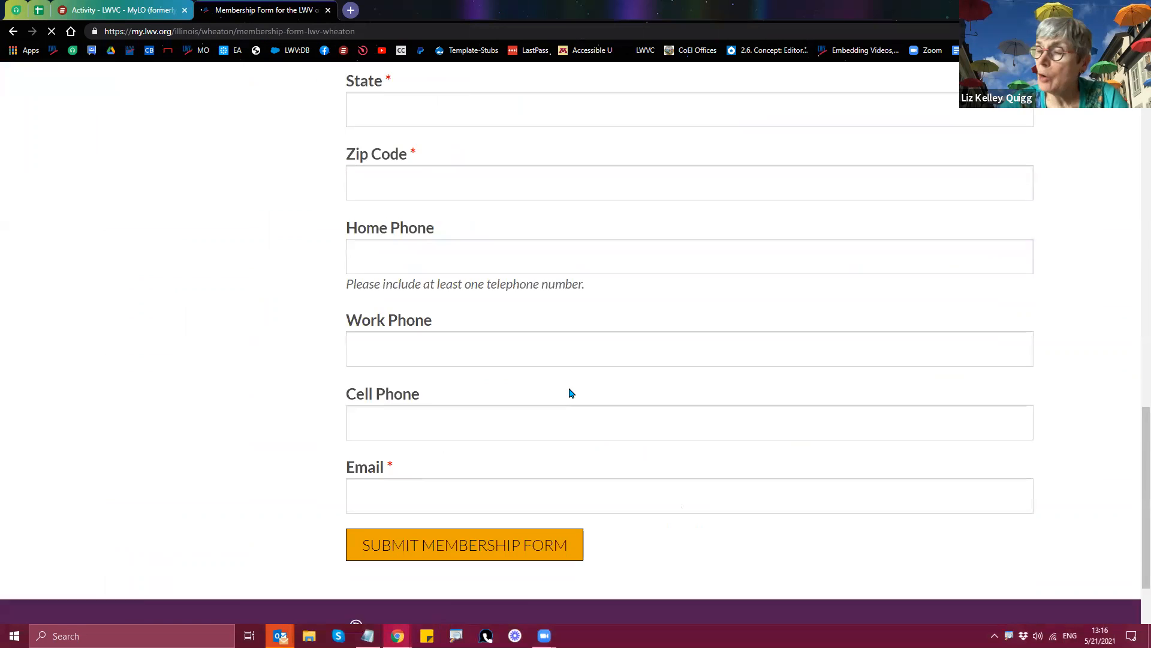
pyautogui.scroll(9, 562, 398)
pyautogui.scroll(10, 566, 408)
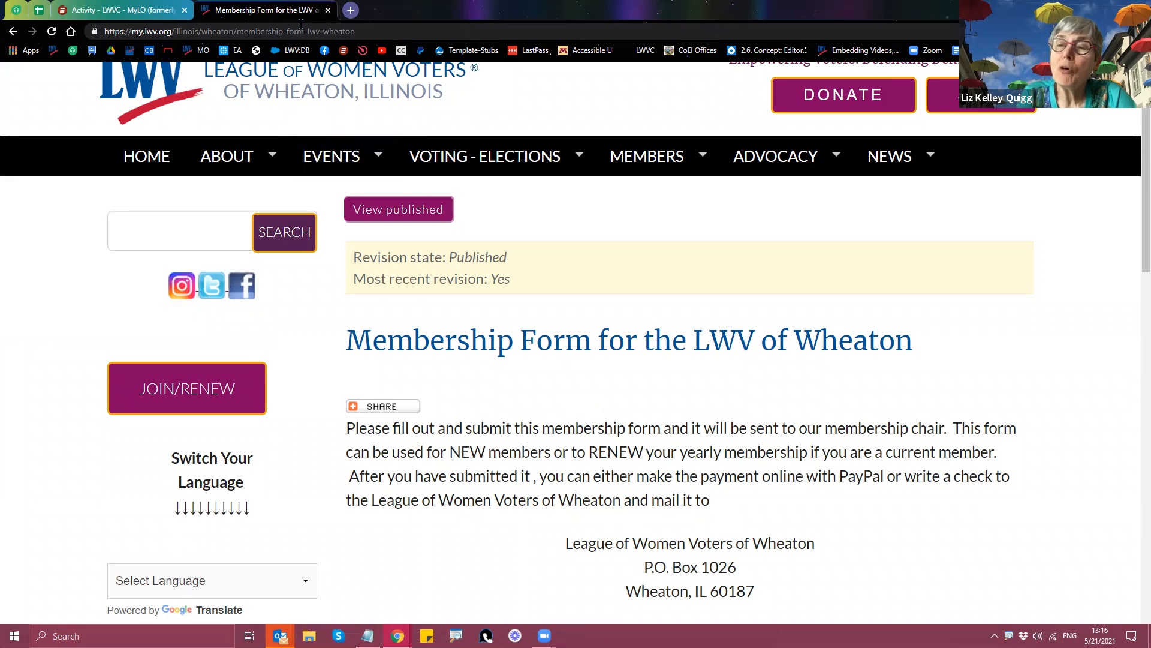
pyautogui.scroll(-2, 75, 390)
pyautogui.scroll(3, 74, 390)
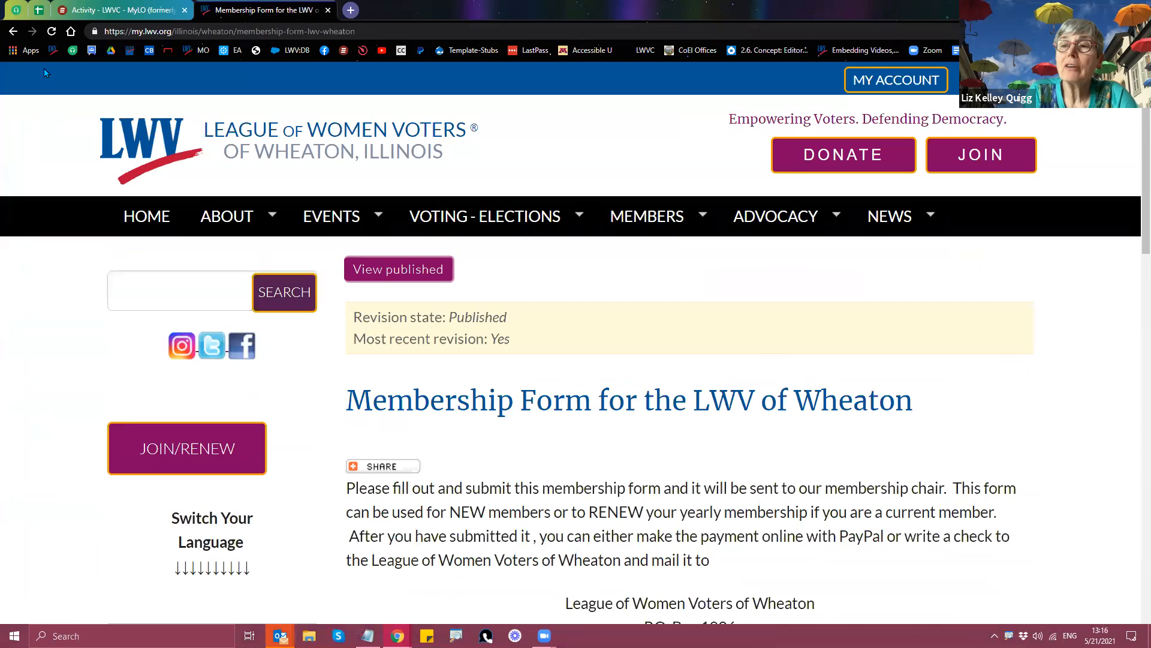
pyautogui.click(50, 51)
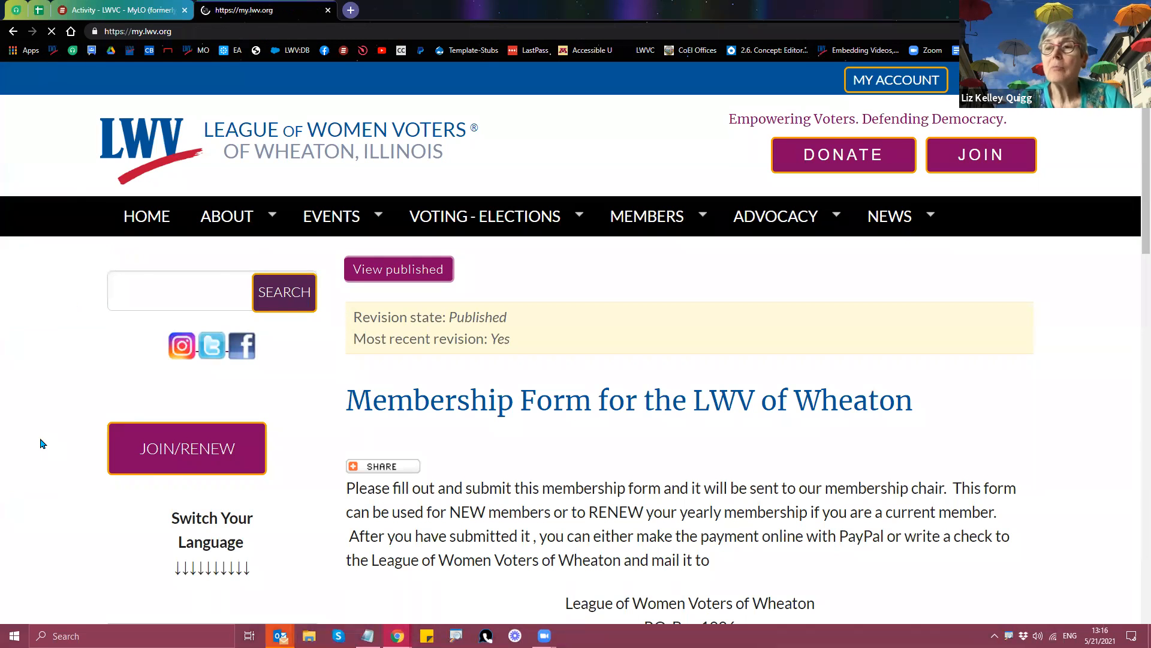
# Step: Masquerade as the LWVC-Demo account via the Masquerade panel
pyautogui.click(163, 499)
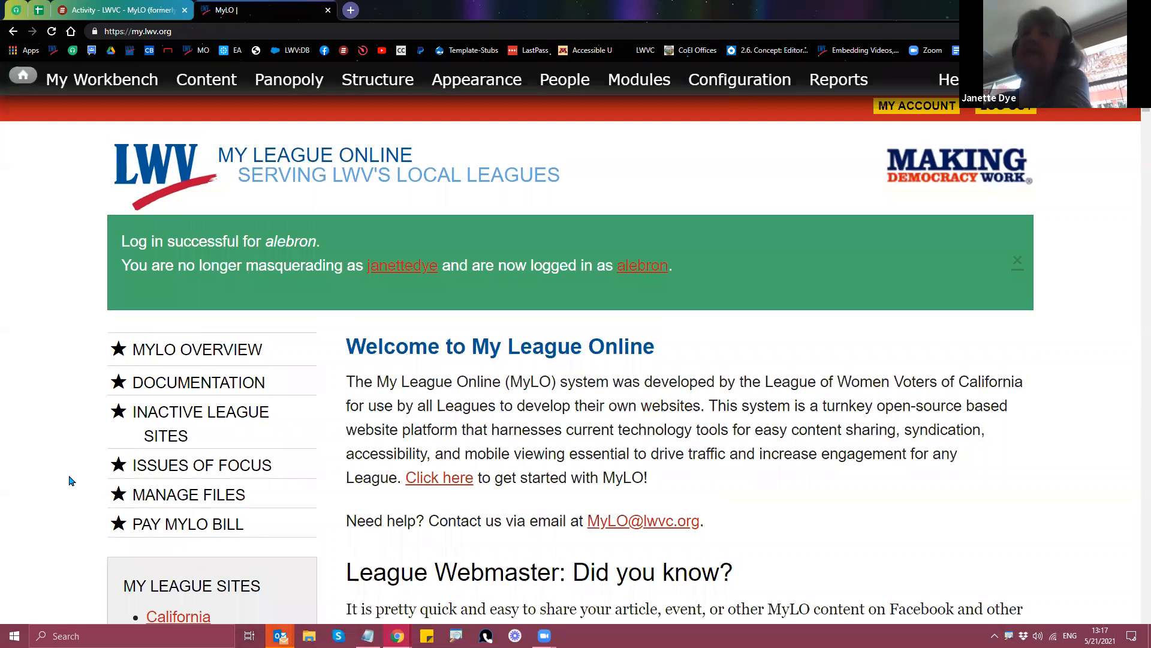
pyautogui.scroll(-7, 70, 479)
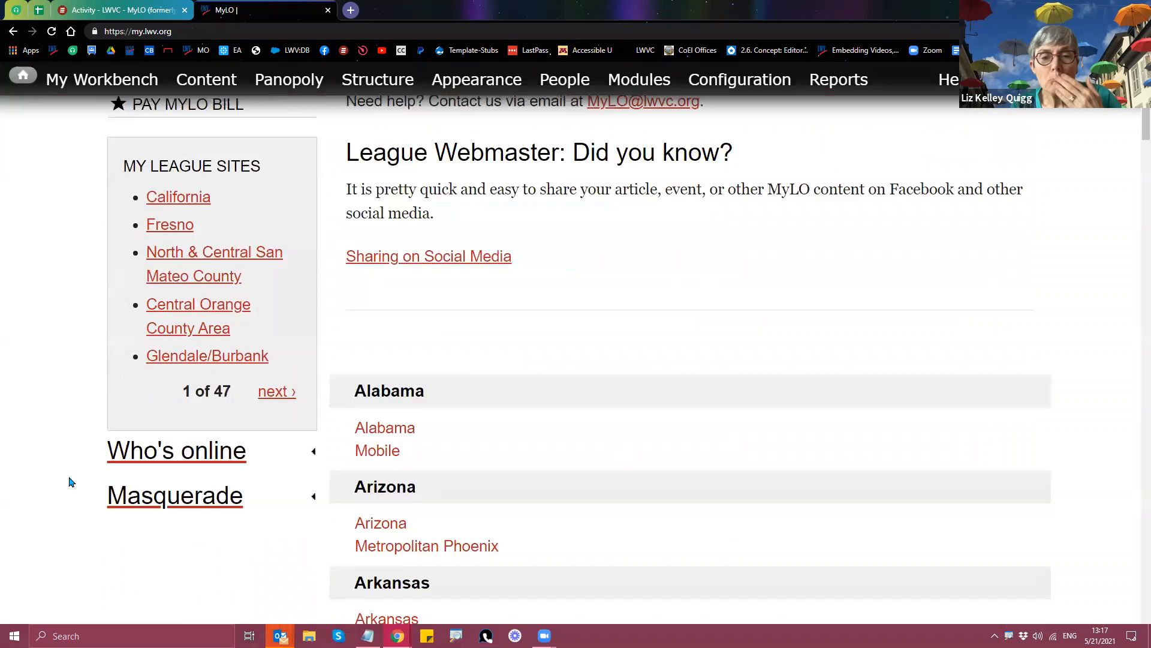
pyautogui.click(165, 505)
pyautogui.click(157, 531)
pyautogui.write('lwvc-demo')
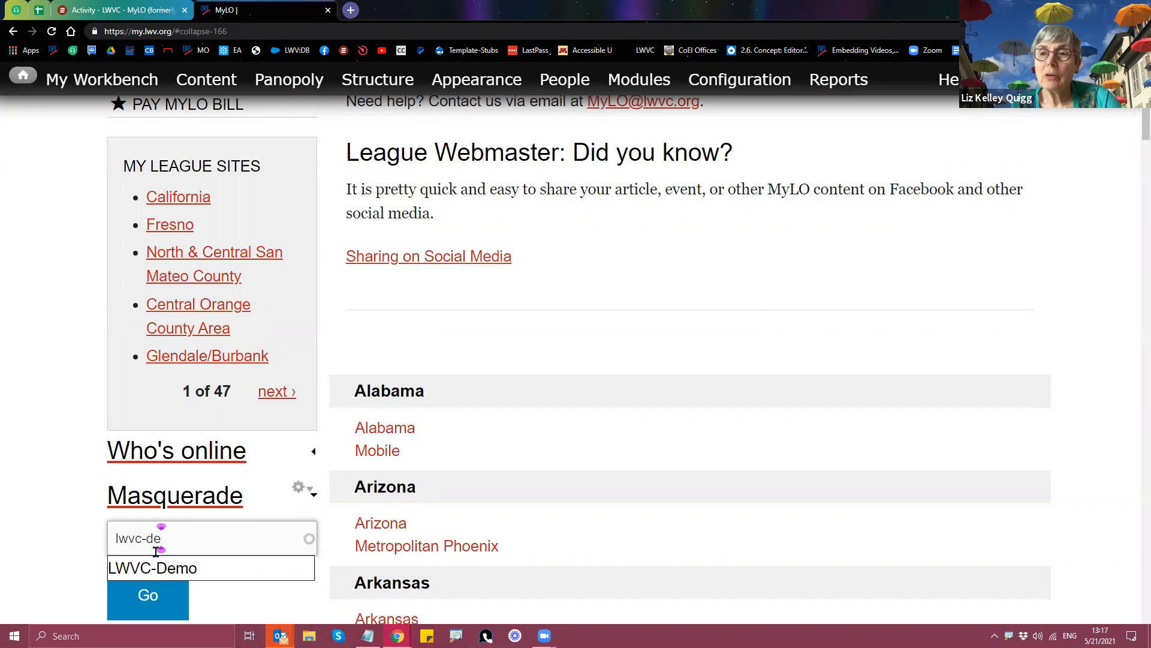
pyautogui.click(158, 579)
pyautogui.click(160, 598)
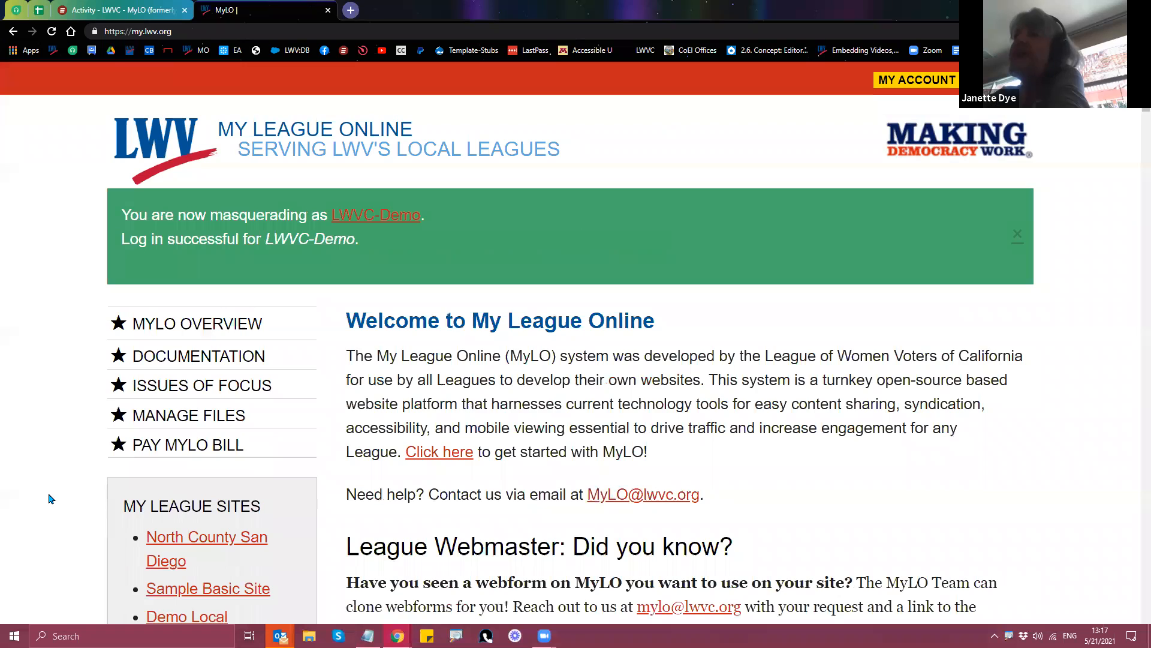
# Step: End the masquerade and switch back to the administrator account
pyautogui.scroll(-1, 51, 499)
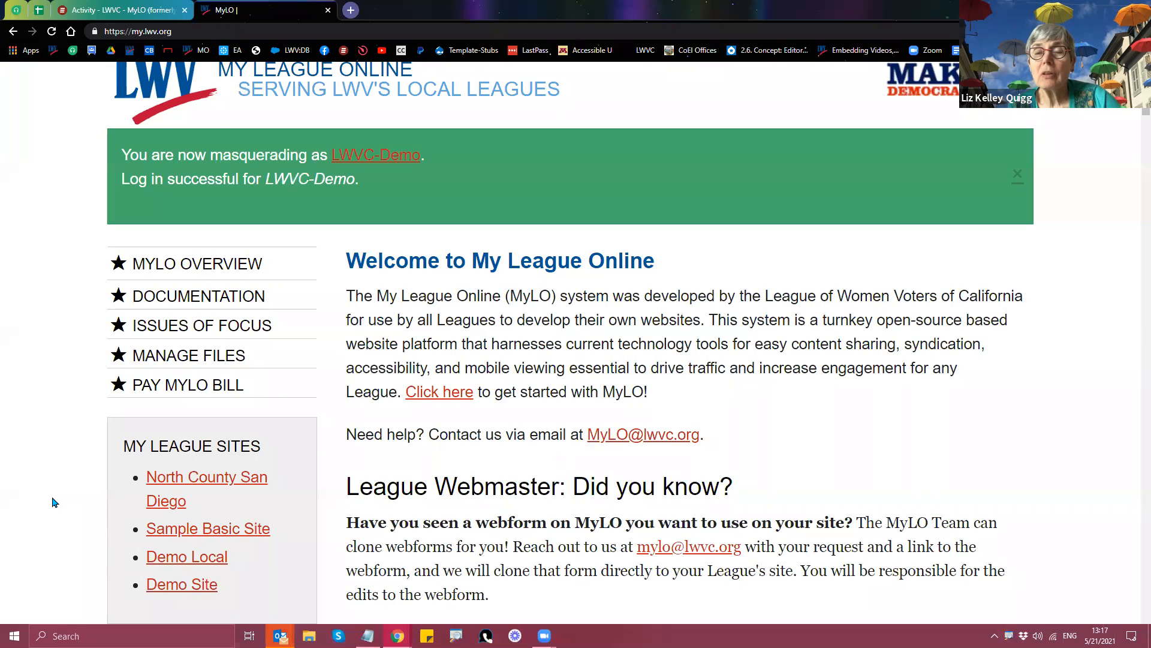
pyautogui.scroll(-2, 54, 502)
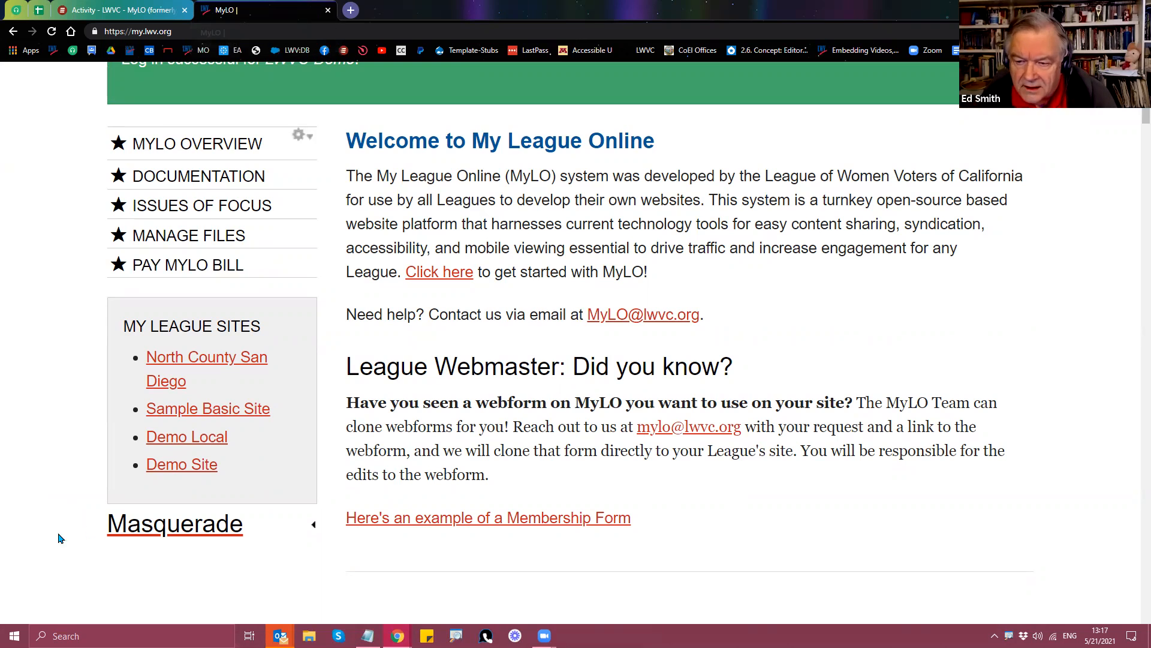
pyautogui.click(144, 533)
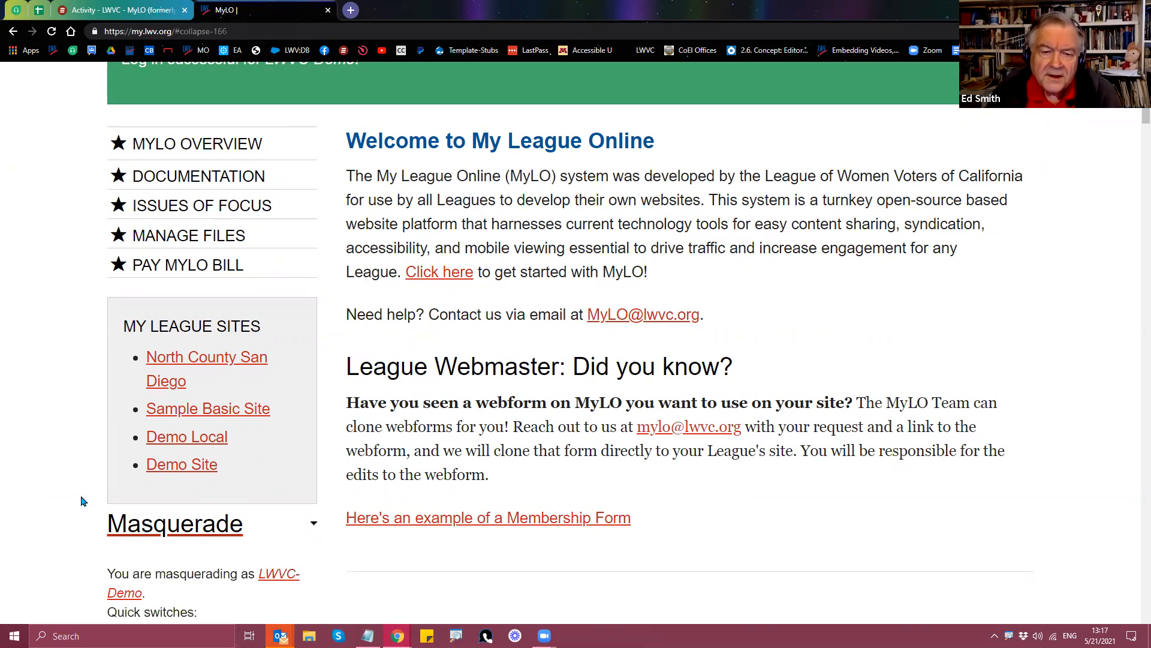
pyautogui.scroll(-3, 128, 507)
pyautogui.click(160, 450)
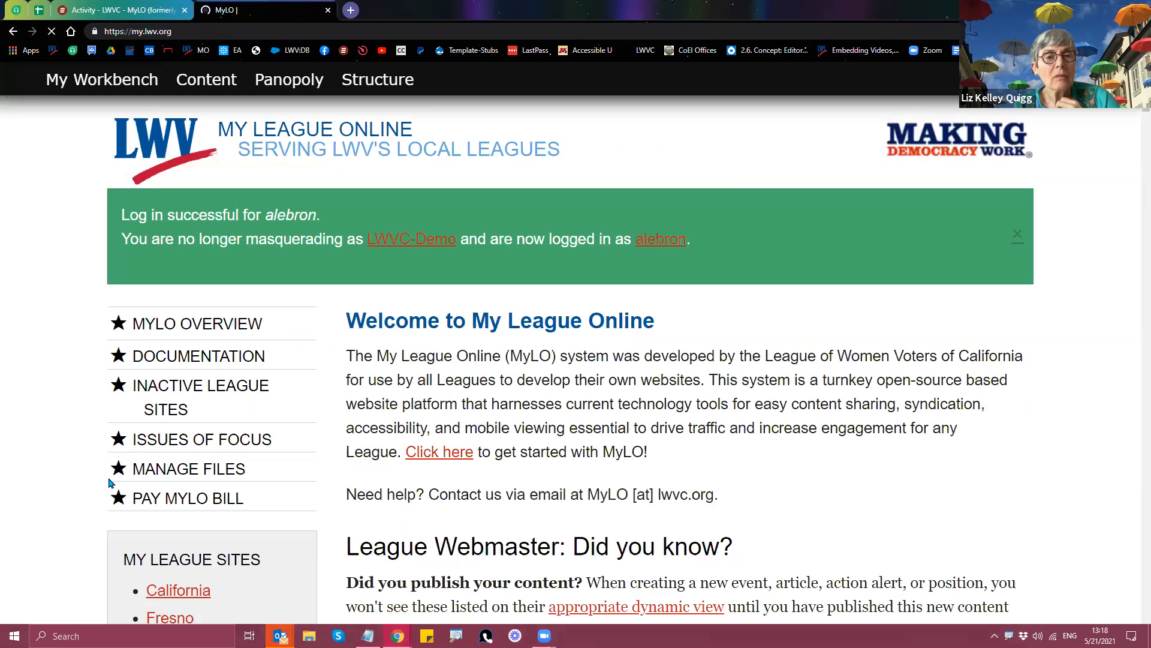
# Step: Masquerade as the suggested Wheaton user account
pyautogui.scroll(-5, 108, 452)
pyautogui.click(152, 446)
pyautogui.click(160, 475)
pyautogui.write('lizq')
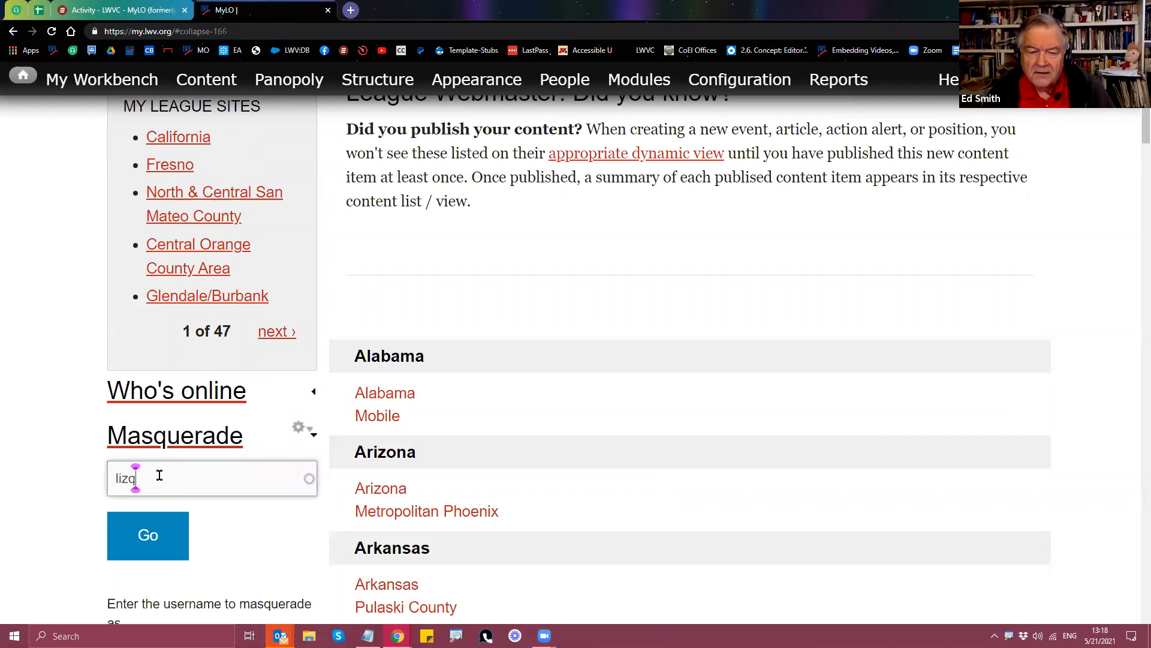
pyautogui.click(144, 507)
pyautogui.click(149, 551)
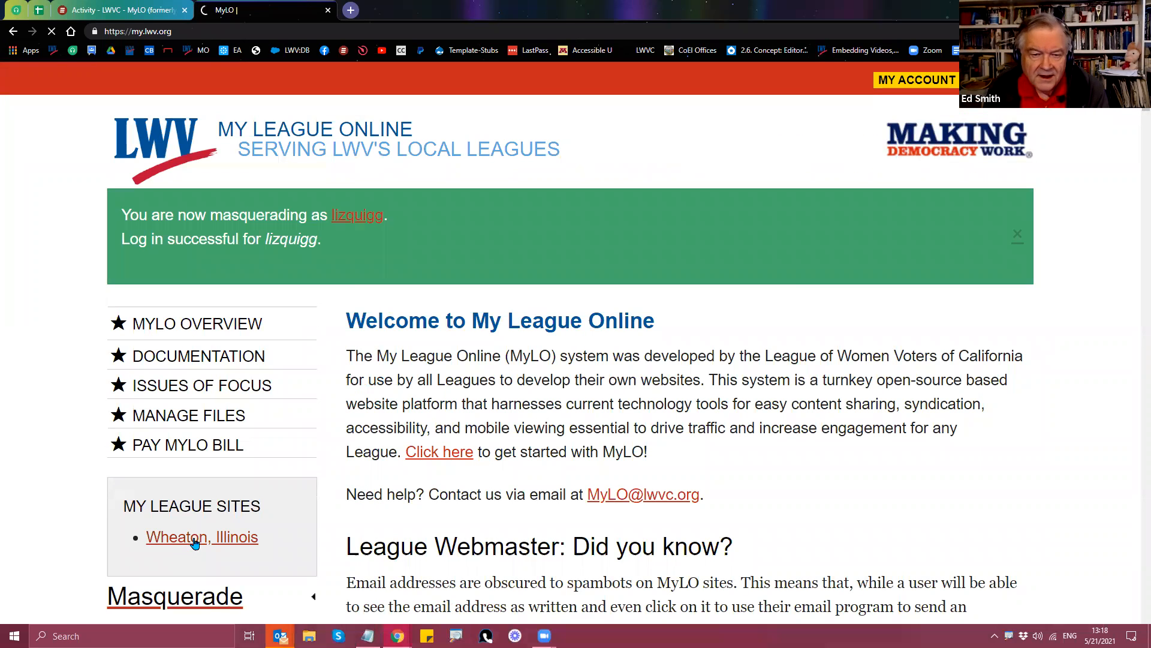
# Step: Open the Wheaton Join/Renew membership form and its Webform editor
pyautogui.click(195, 542)
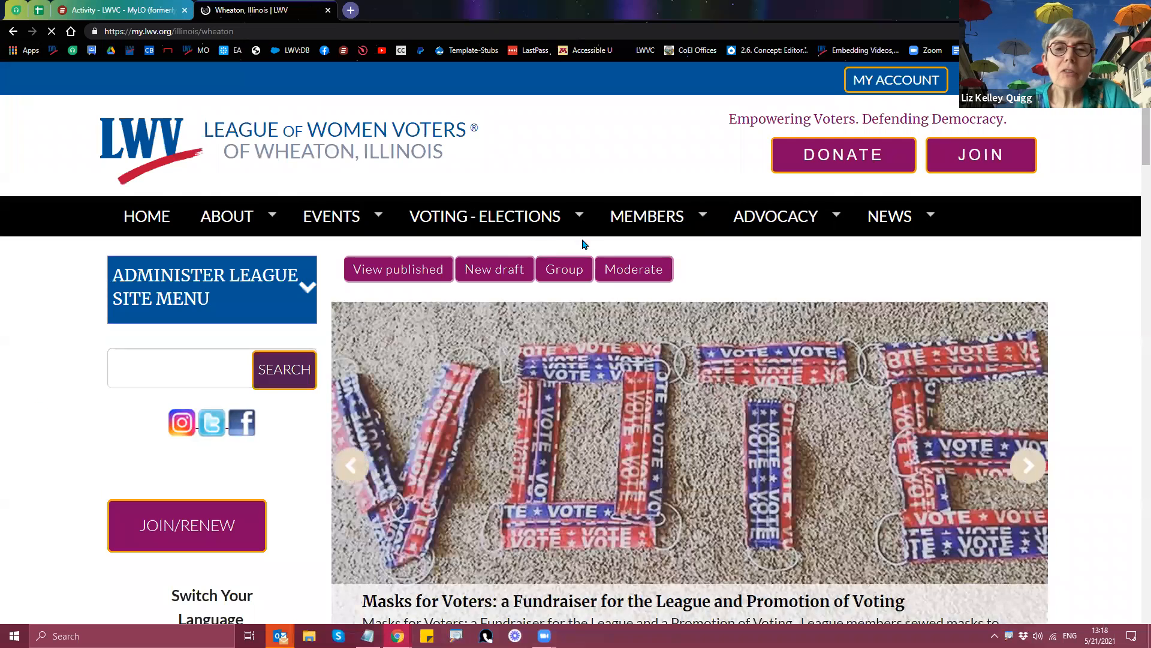
pyautogui.moveTo(645, 223)
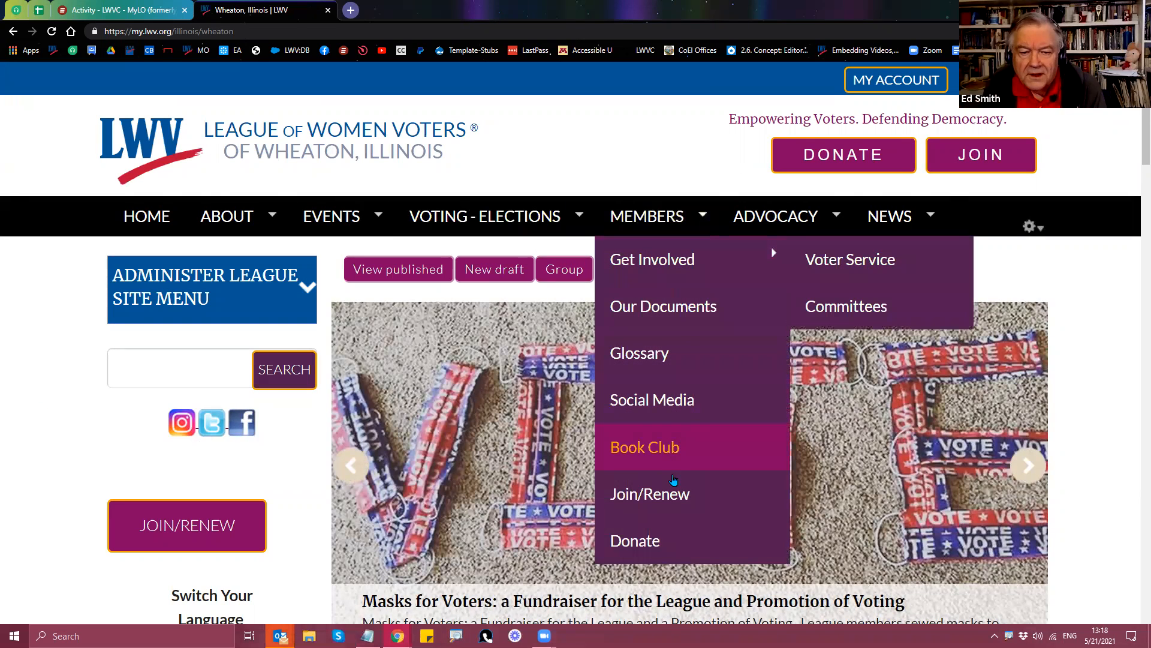
pyautogui.click(674, 500)
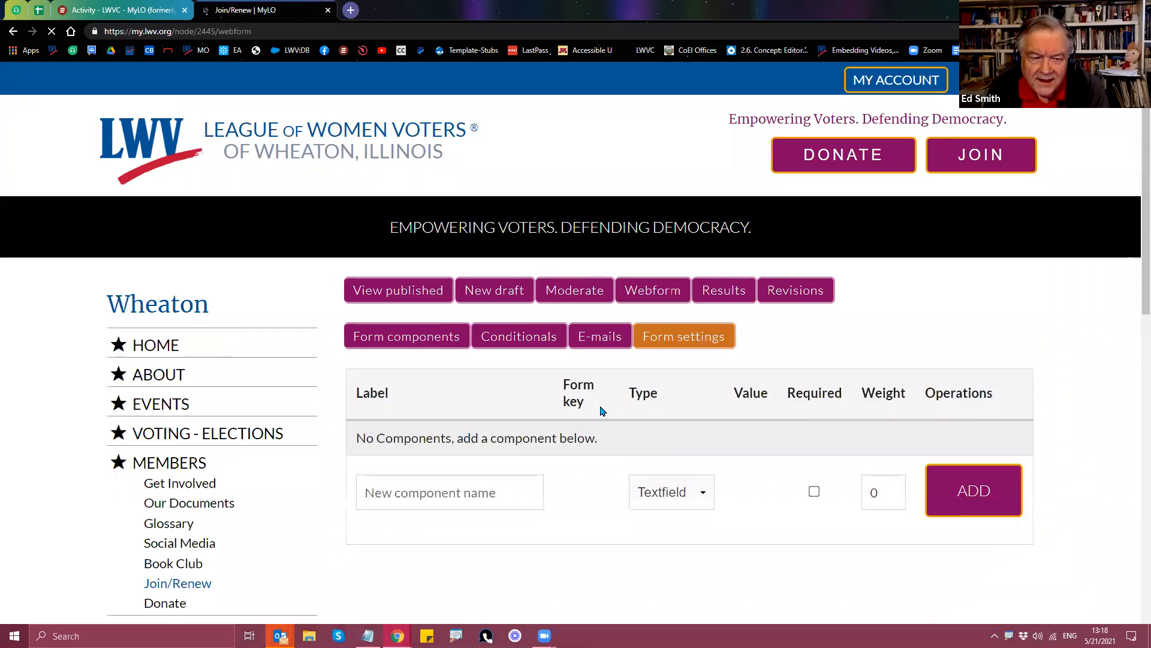
pyautogui.click(12, 31)
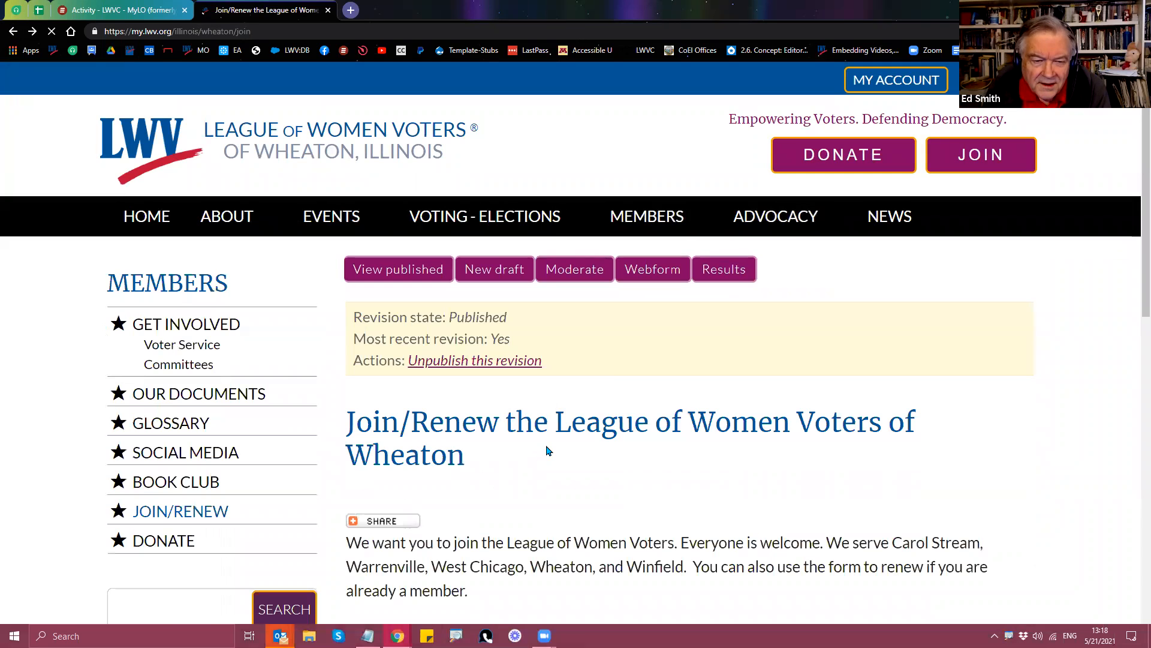
pyautogui.scroll(-12, 547, 451)
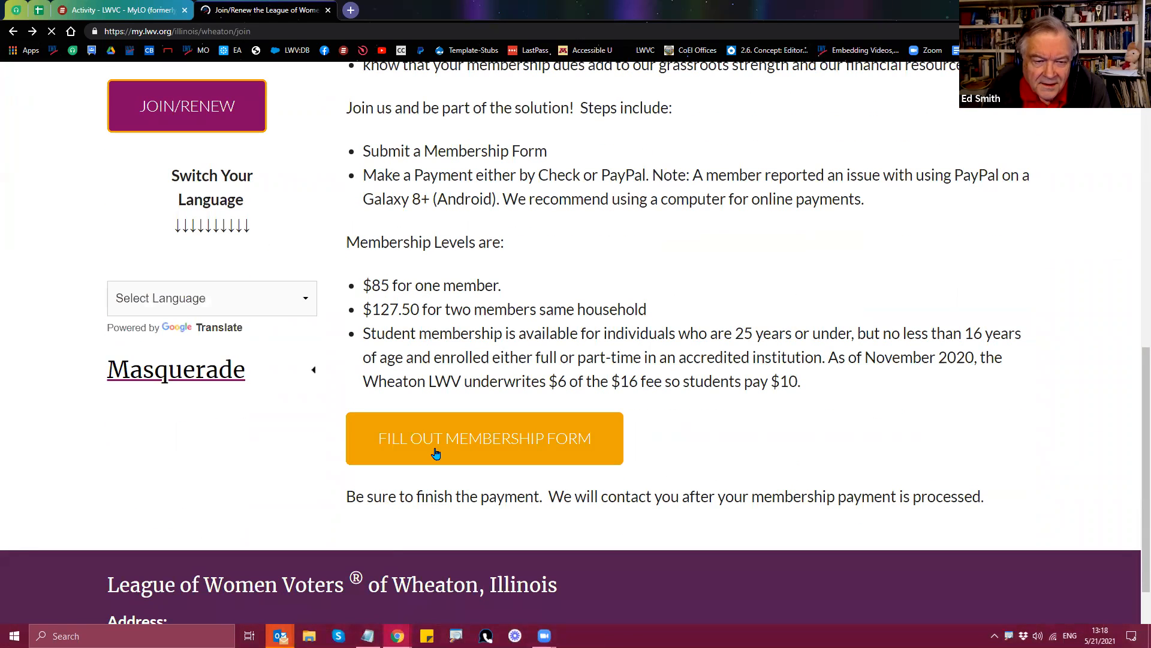
pyautogui.click(436, 453)
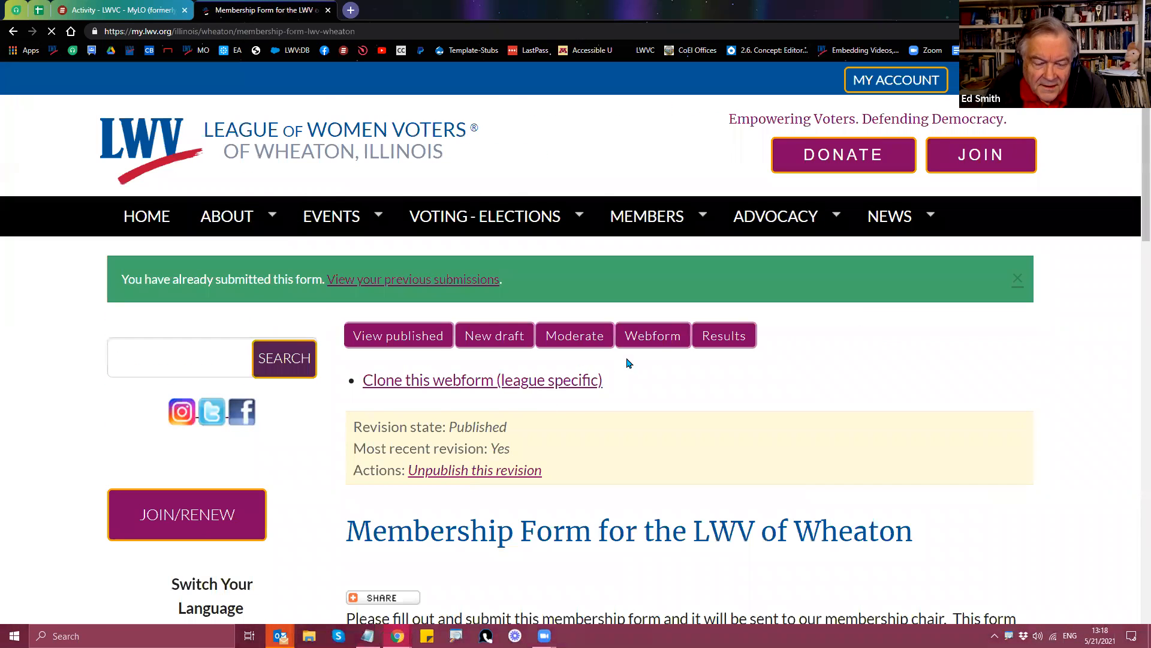
pyautogui.click(658, 349)
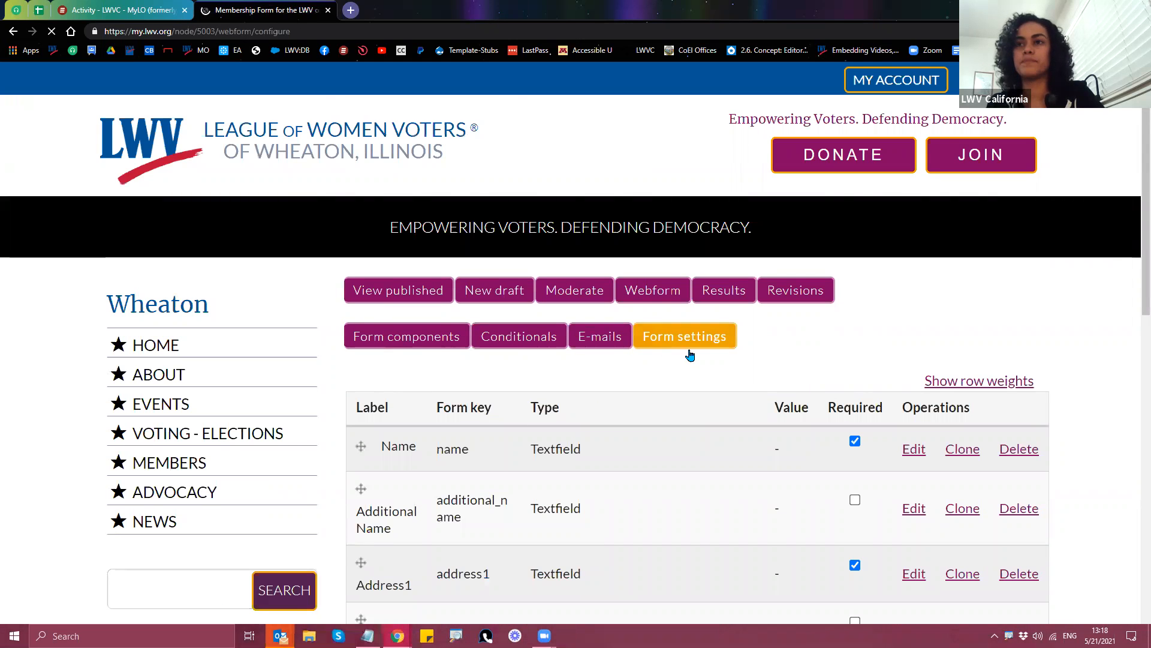
# Step: Open the Wheaton Custom URL redirect address in a new tab and scroll its payment options
pyautogui.scroll(-6, 960, 396)
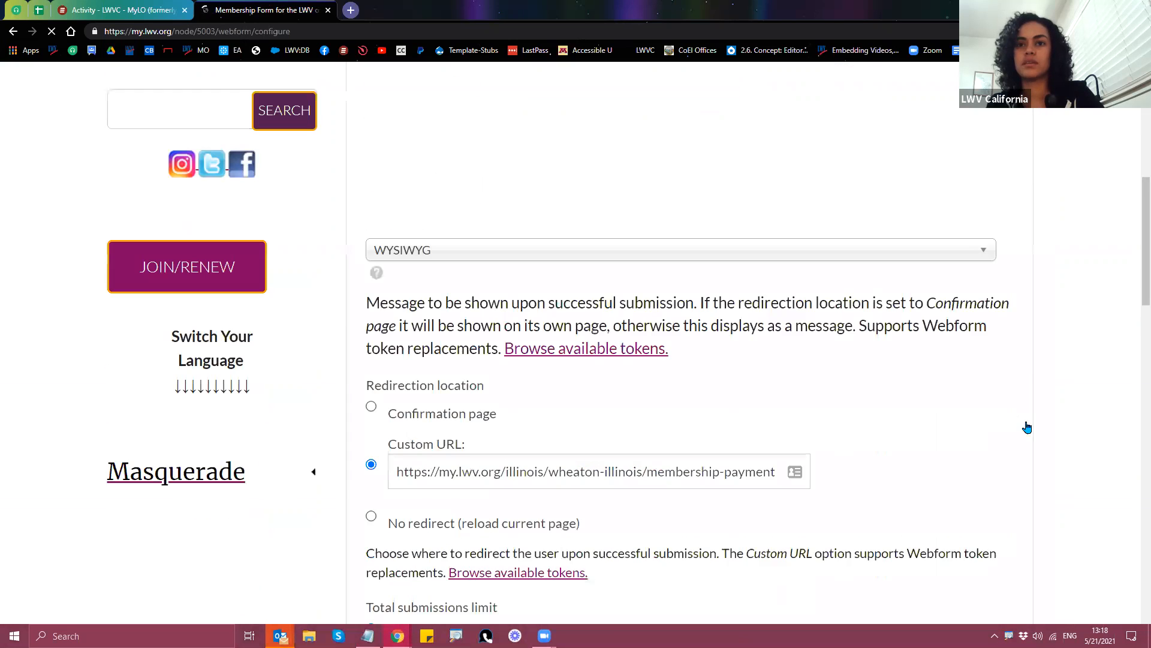
pyautogui.moveTo(397, 496); pyautogui.dragTo(774, 495)
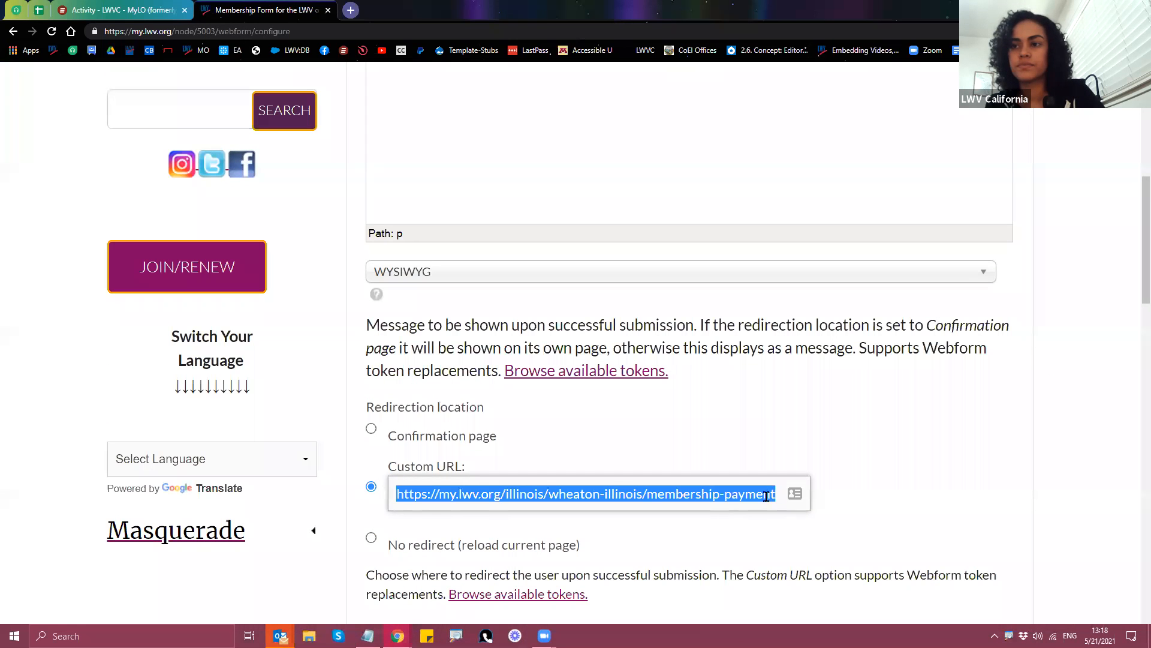
pyautogui.rightClick(645, 497)
pyautogui.click(690, 379)
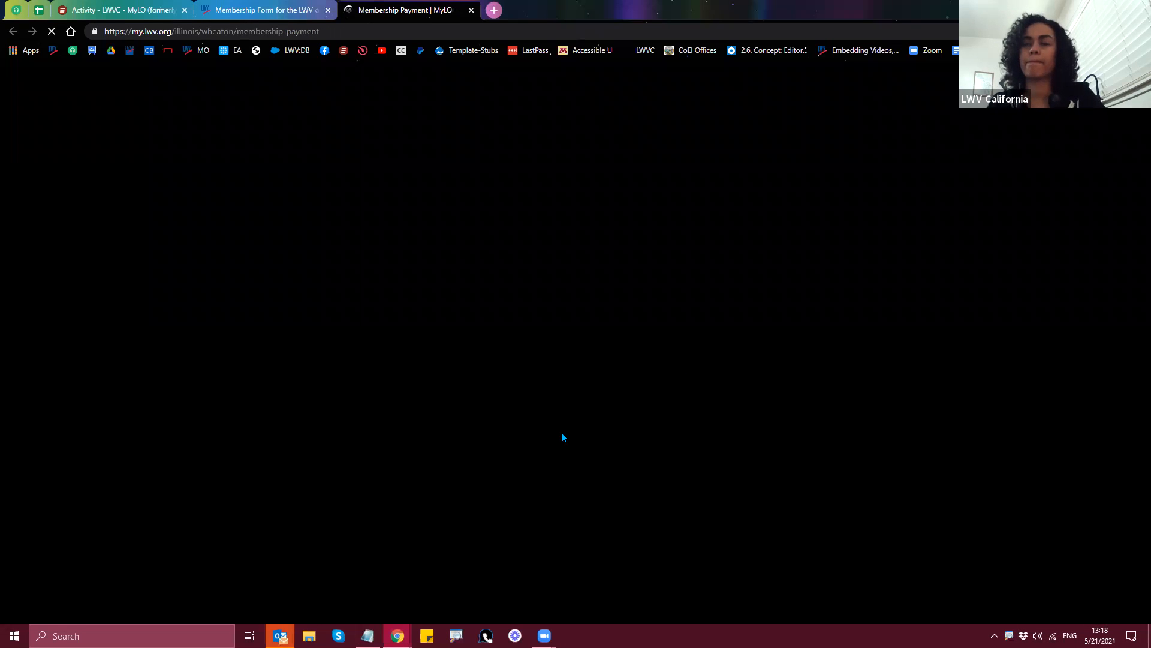
pyautogui.scroll(-3, 696, 427)
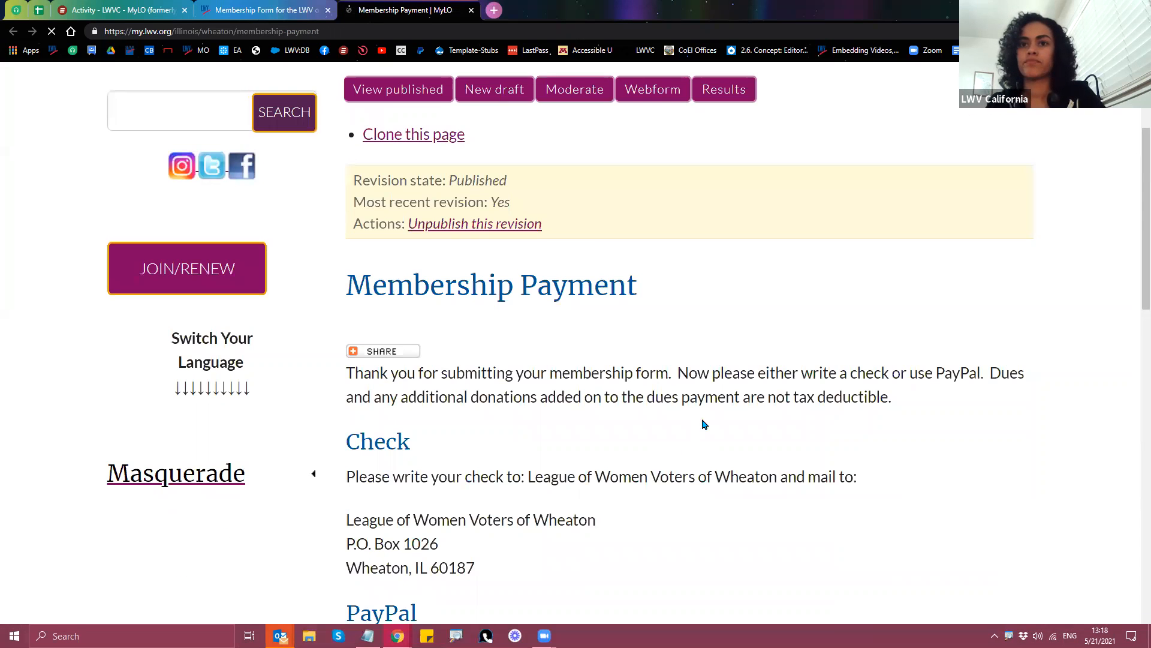
pyautogui.scroll(-4, 735, 417)
pyautogui.scroll(-3, 791, 435)
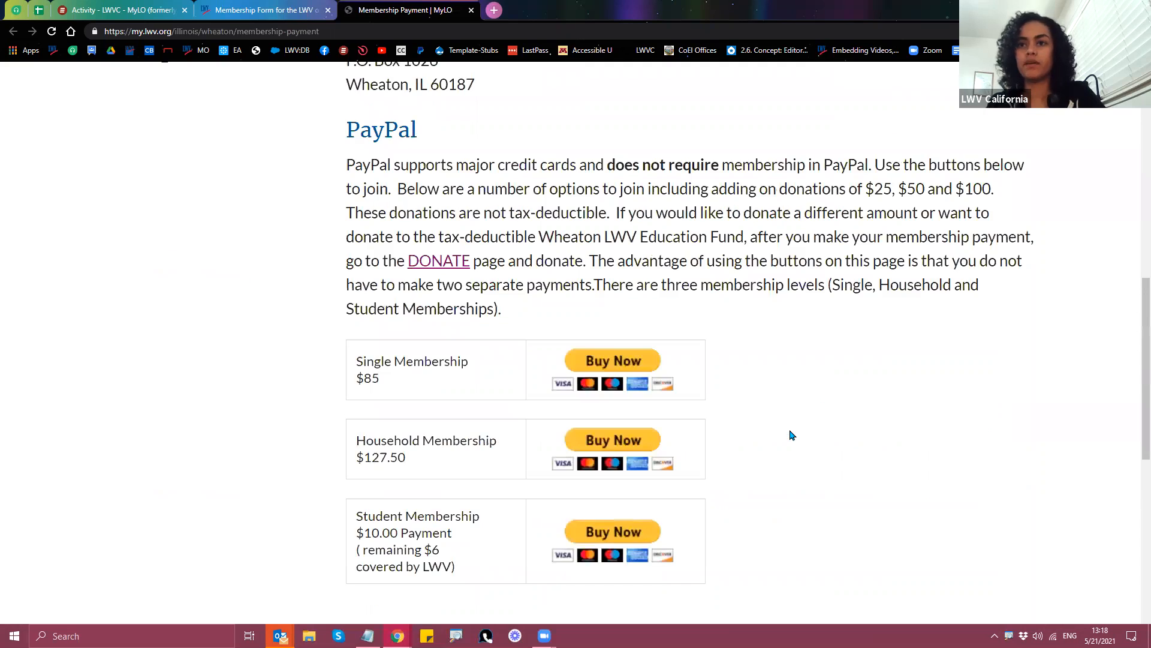
pyautogui.scroll(-3, 795, 436)
pyautogui.scroll(-2, 928, 458)
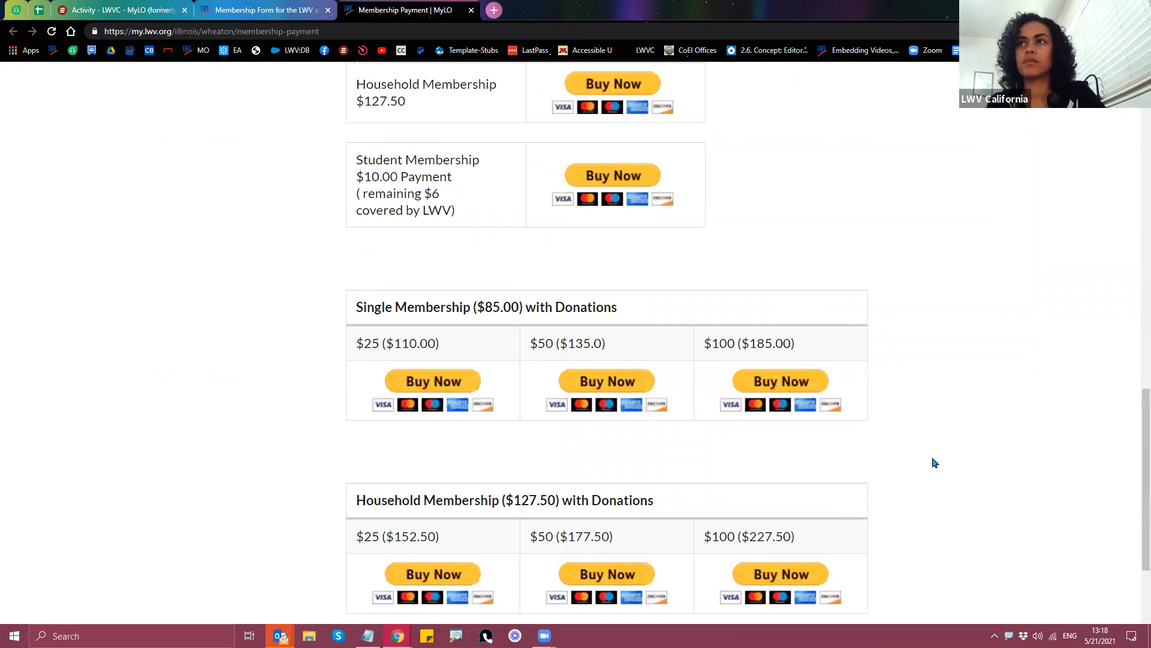
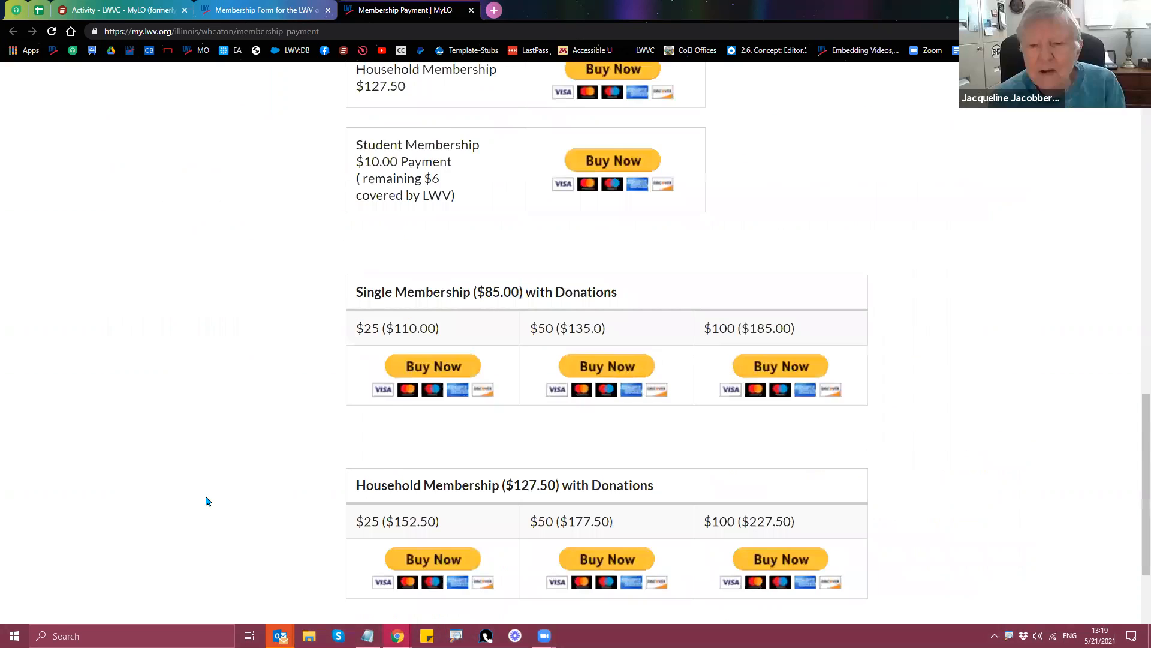
# Step: Switch back from the Wheaton member to the admin account via the Masquerade block
pyautogui.scroll(4, 190, 509)
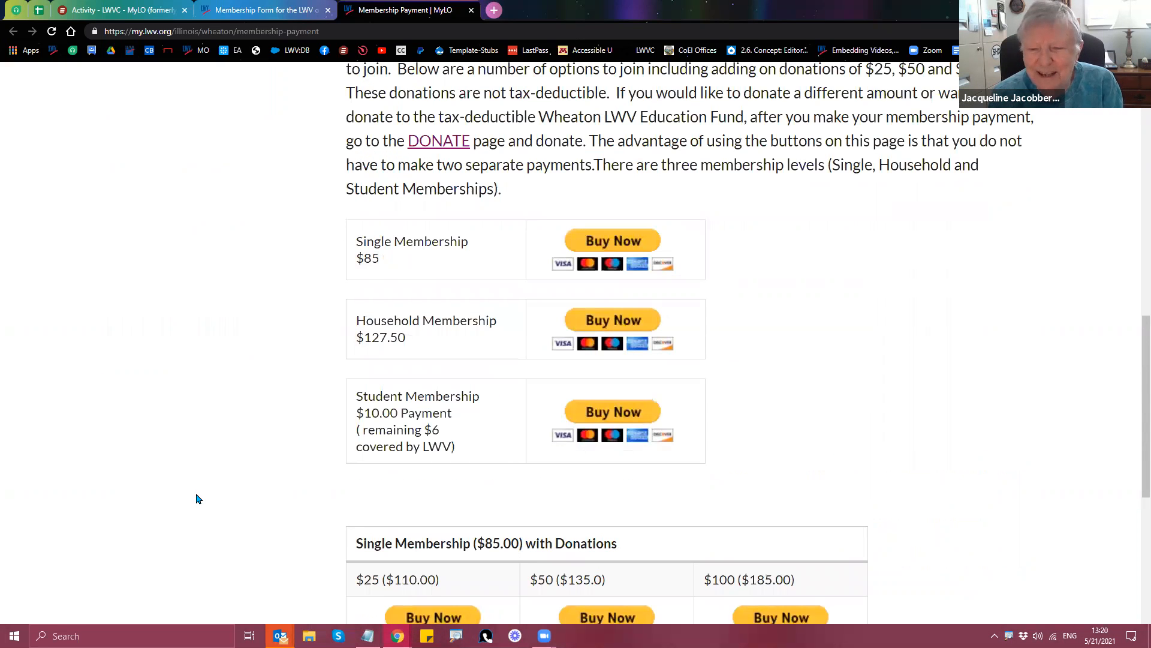
pyautogui.scroll(5, 175, 372)
pyautogui.scroll(2, 169, 403)
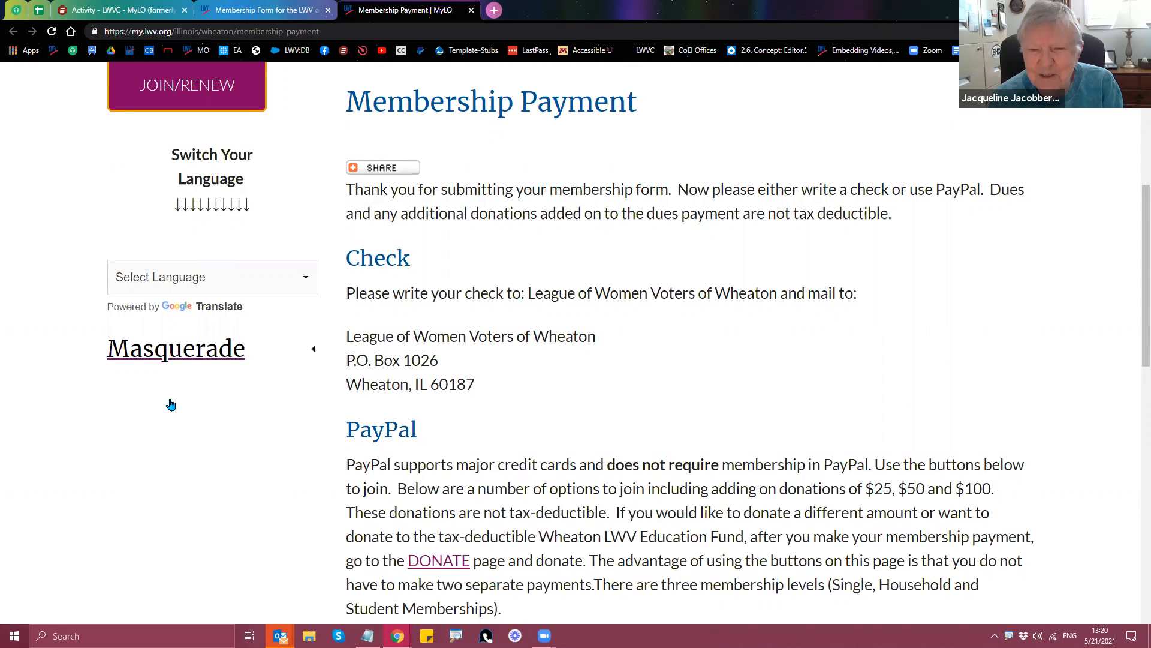
pyautogui.click(174, 350)
pyautogui.click(171, 438)
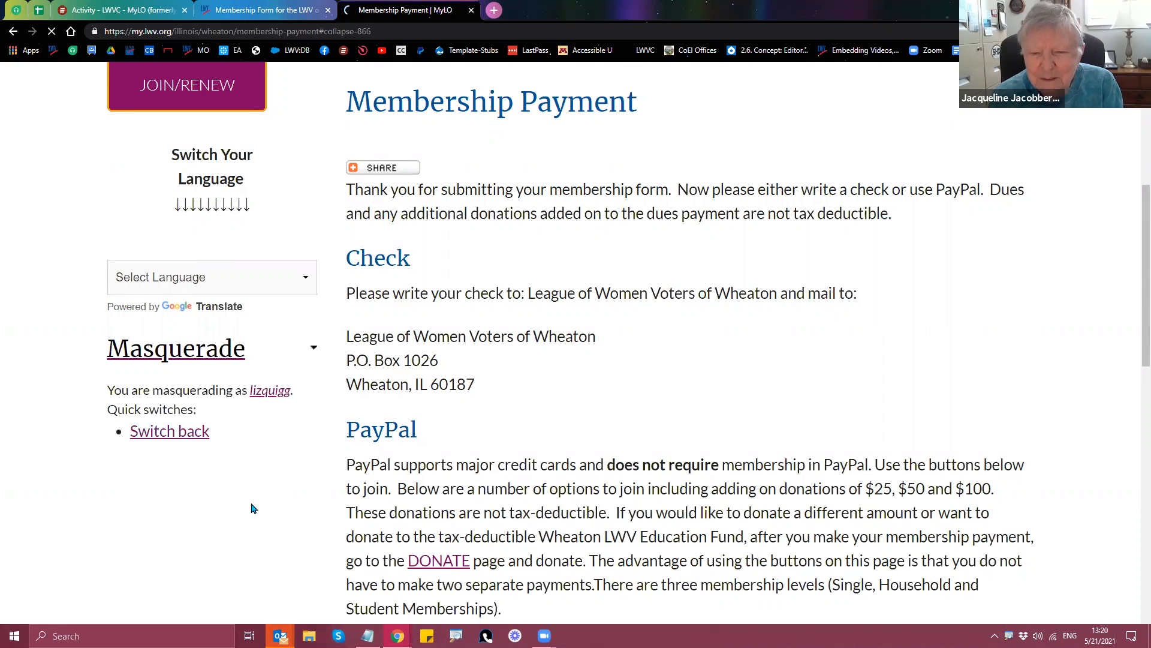
pyautogui.scroll(-8, 255, 508)
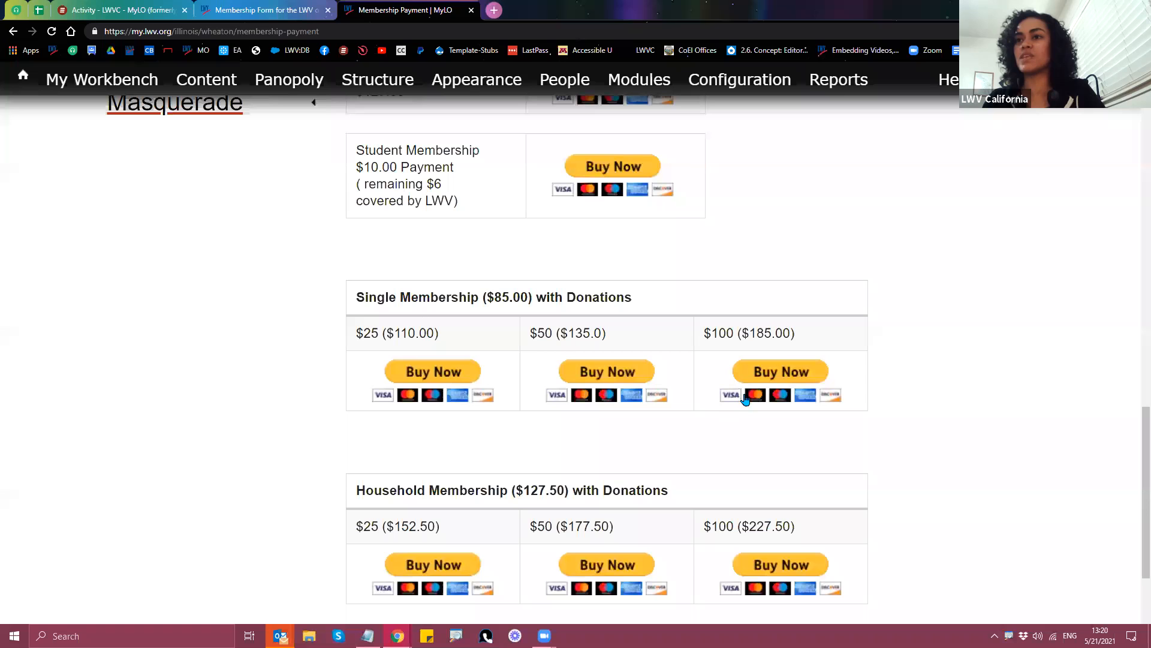
pyautogui.scroll(9, 180, 546)
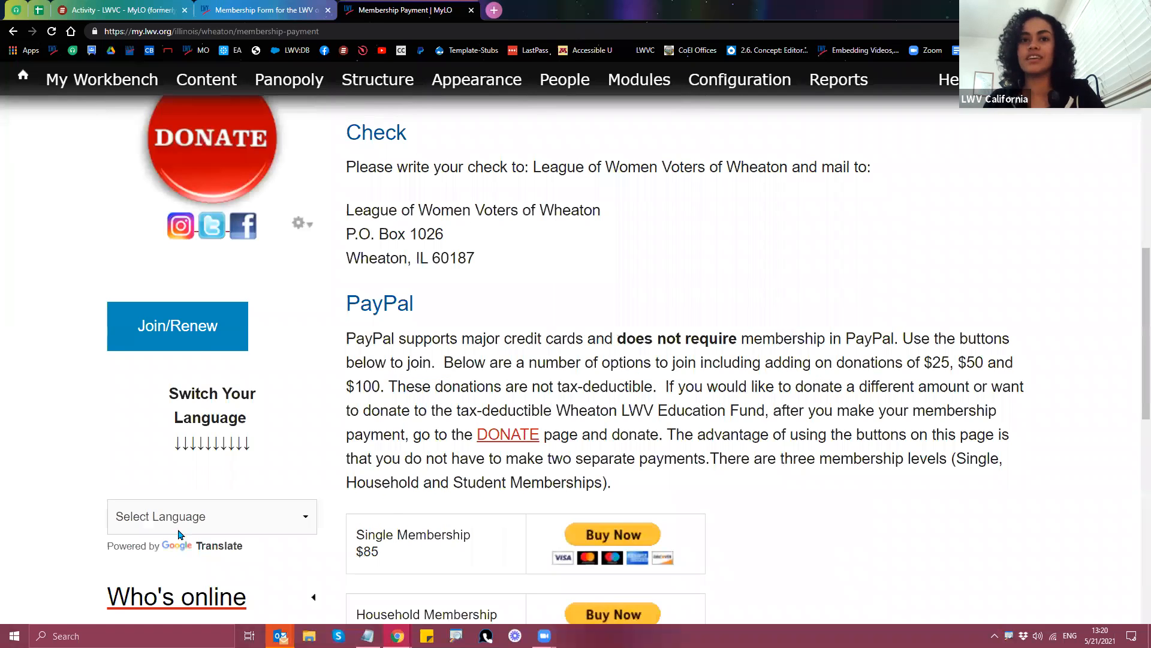
pyautogui.scroll(-3, 155, 504)
# Step: Enter a member's name in the Masquerade box and accept the suggested match
pyautogui.click(154, 502)
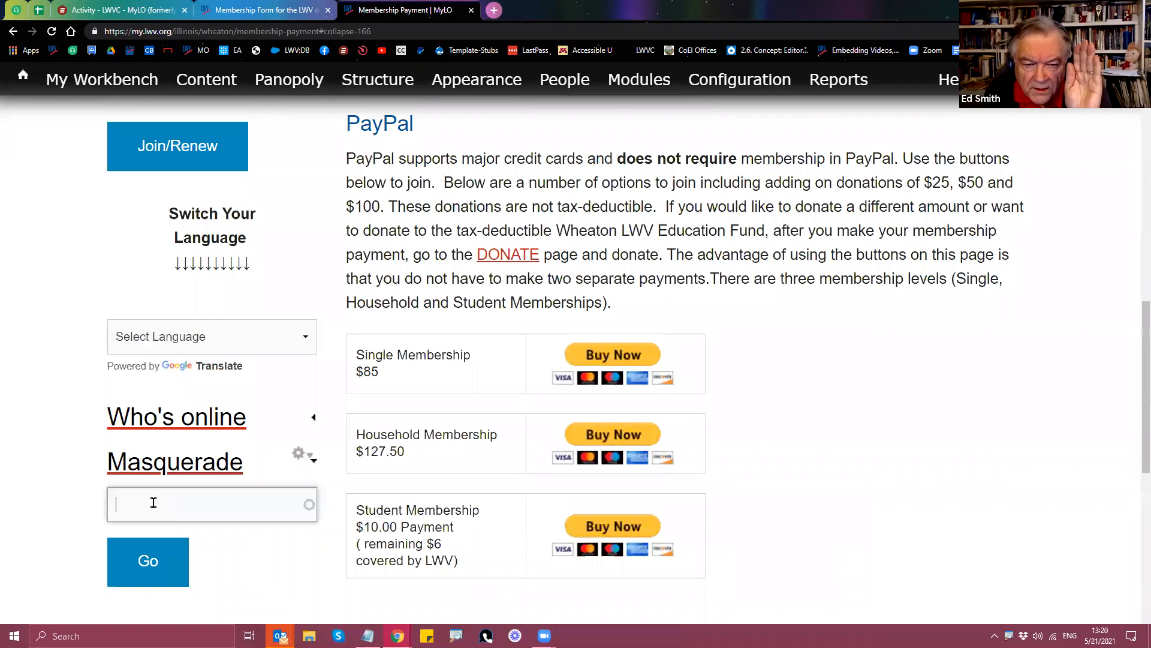
pyautogui.write('jacqueline')
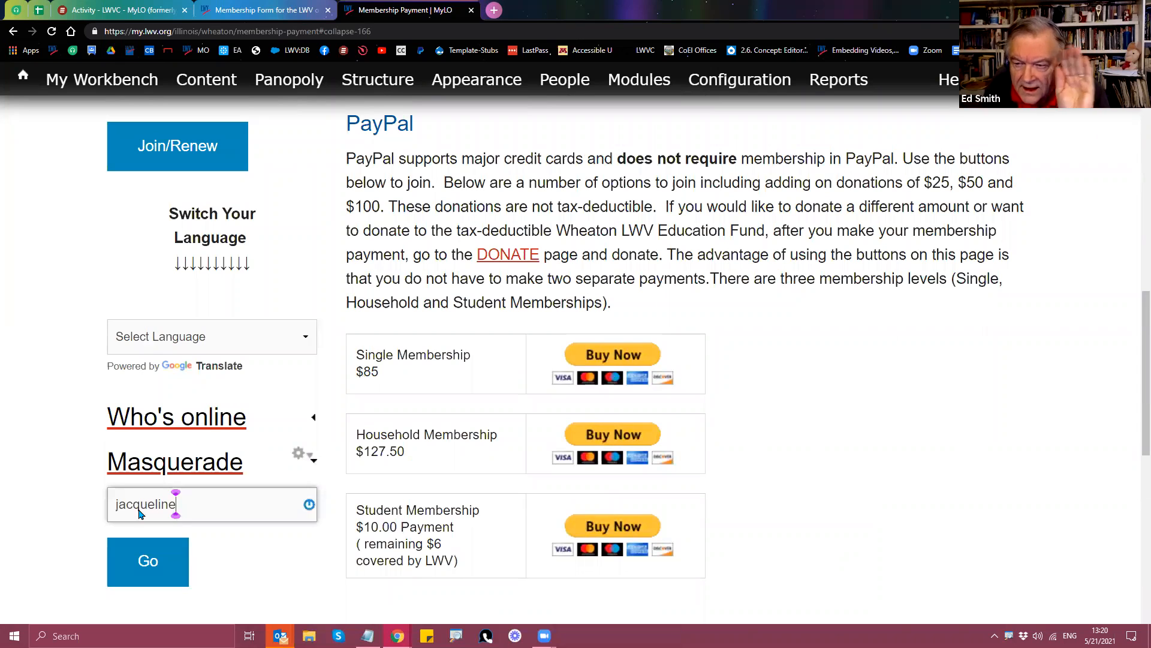
pyautogui.scroll(-1, 175, 526)
pyautogui.press('Return')
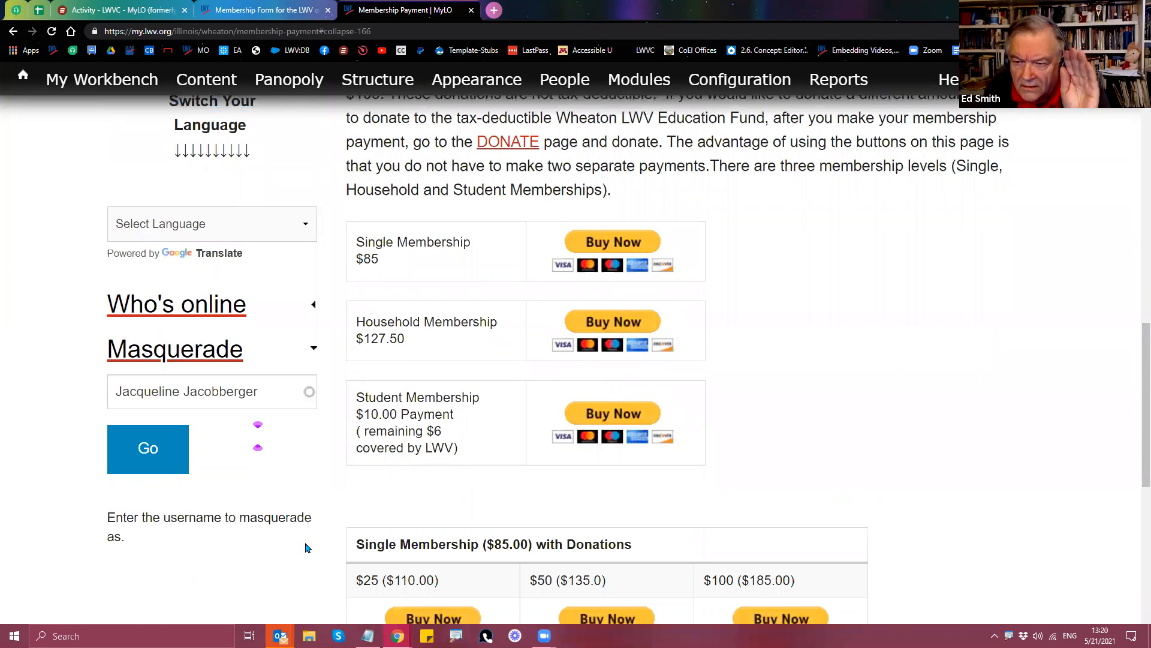
pyautogui.scroll(-4, 298, 545)
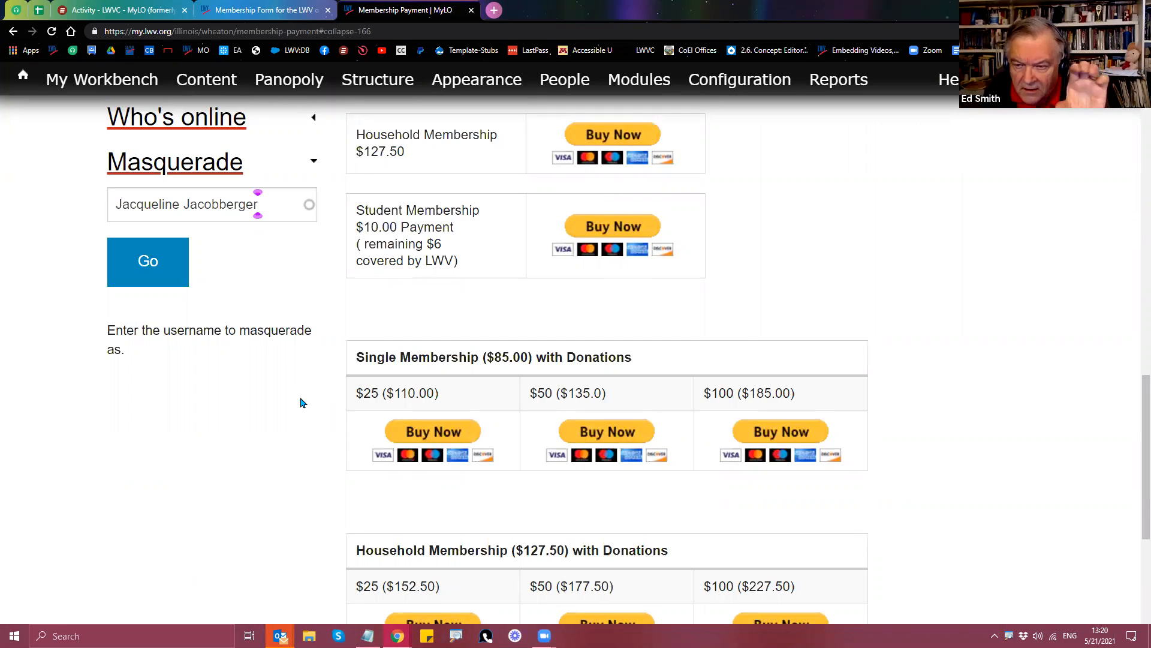
pyautogui.scroll(-4, 302, 402)
pyautogui.scroll(2, 326, 362)
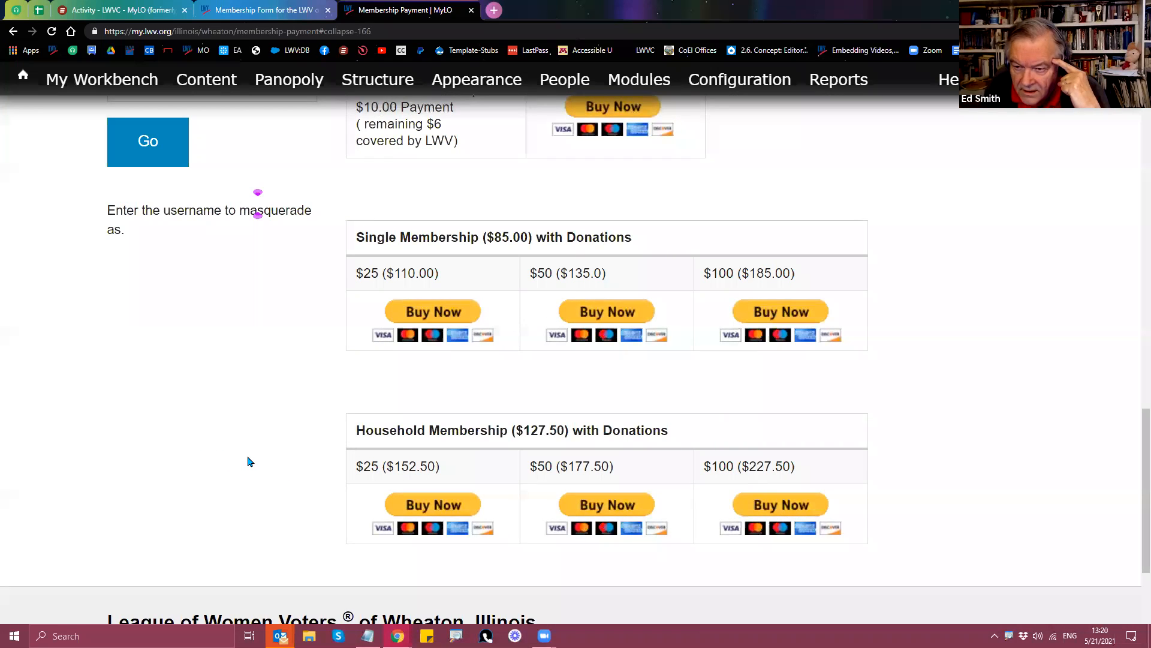
pyautogui.scroll(3, 254, 461)
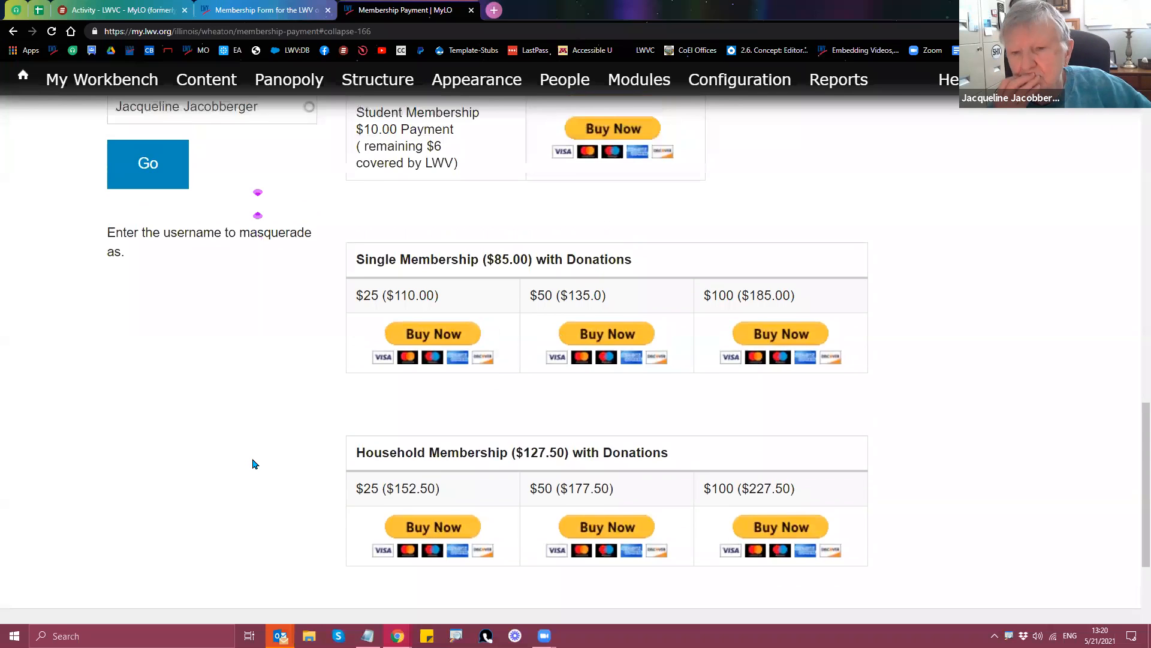
pyautogui.scroll(1, 391, 286)
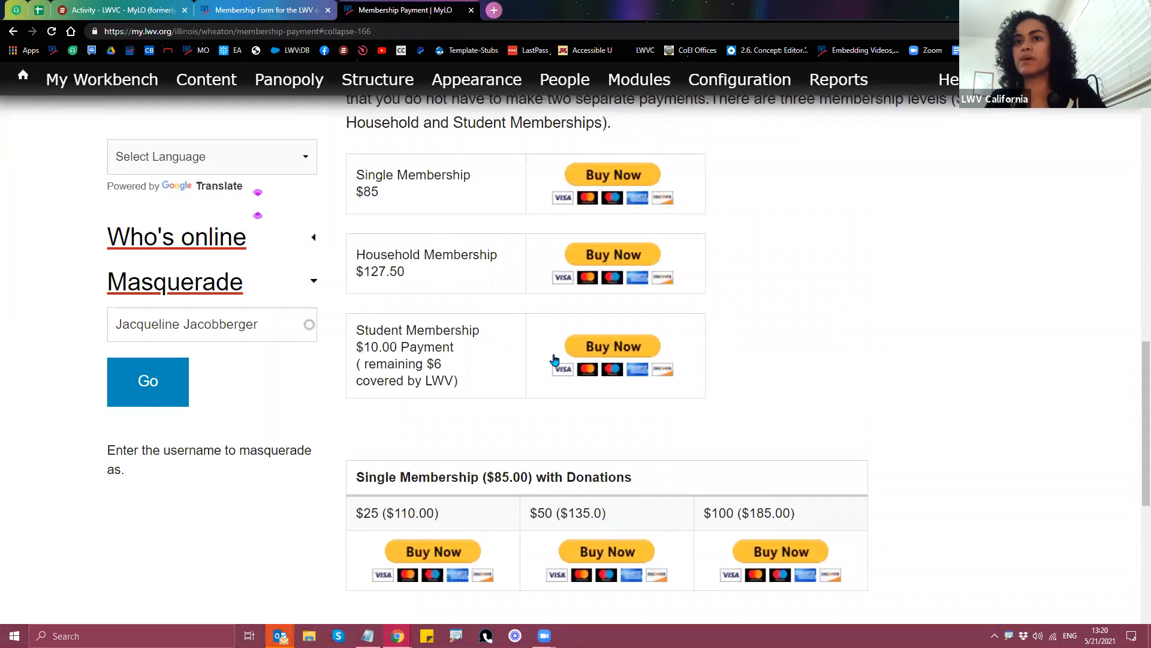
pyautogui.scroll(-4, 555, 359)
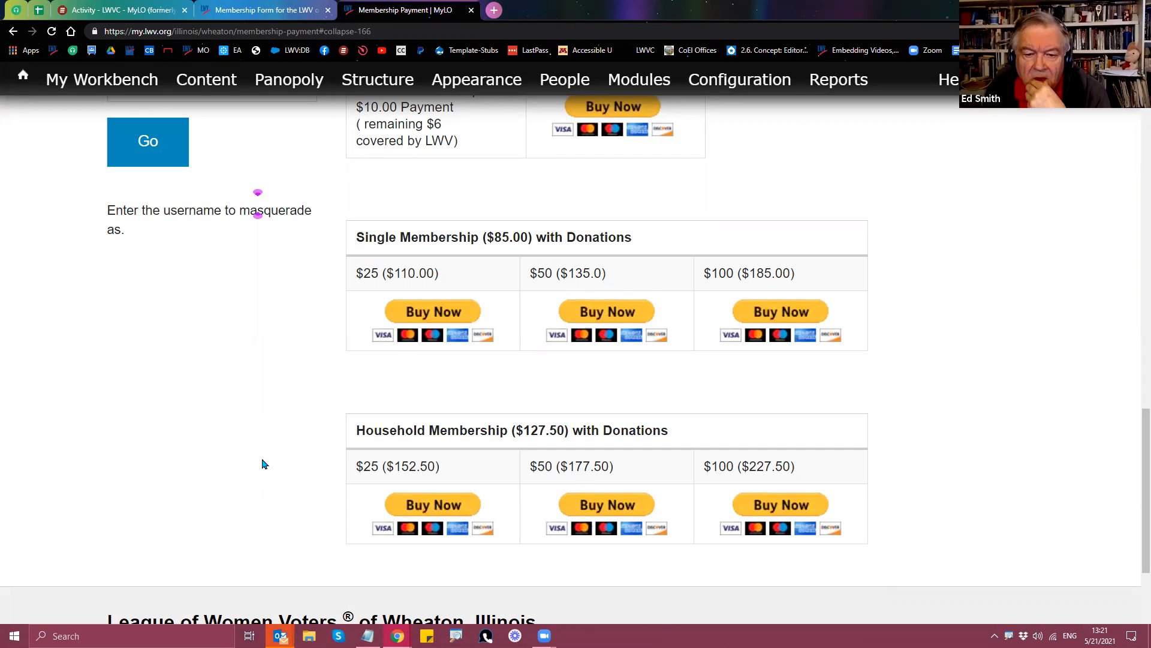
pyautogui.scroll(3, 261, 469)
# Step: Start masquerading as the chosen member and check the successful-login banner
pyautogui.click(150, 322)
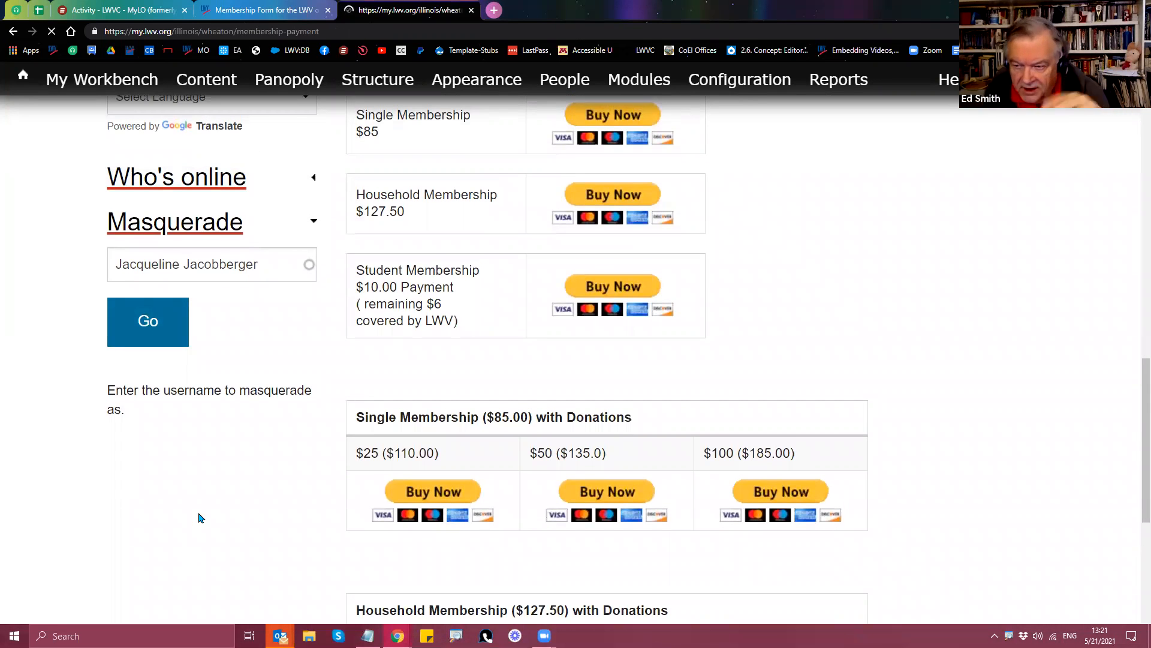
pyautogui.scroll(-5, 354, 513)
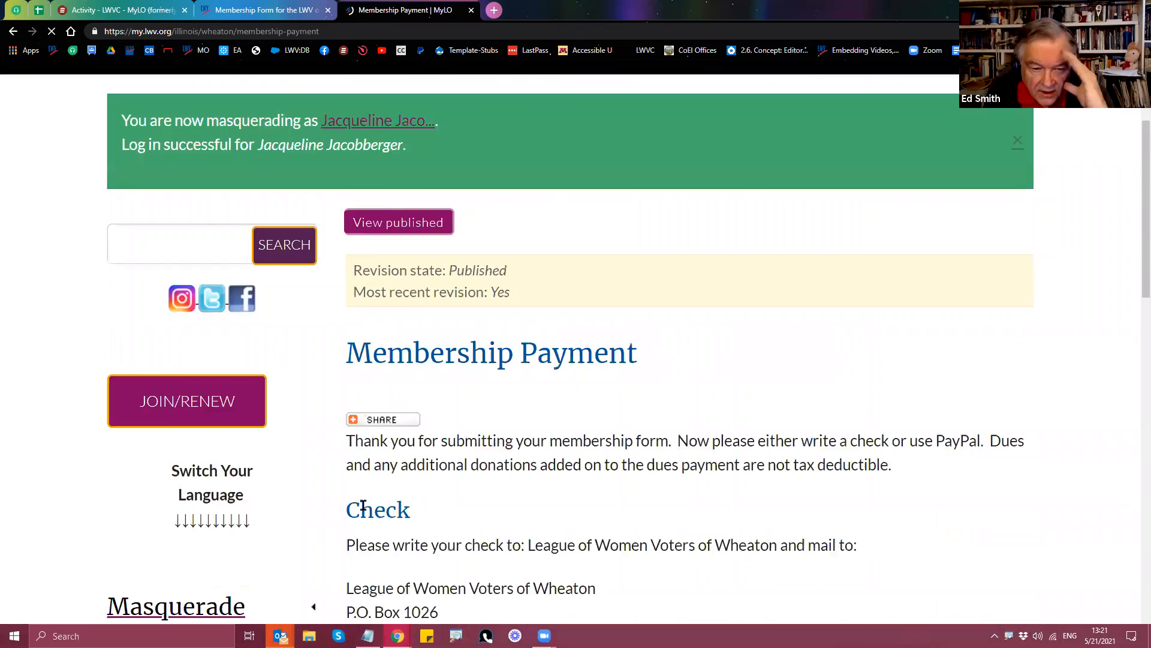
pyautogui.scroll(-1, 284, 509)
pyautogui.scroll(-3, 285, 509)
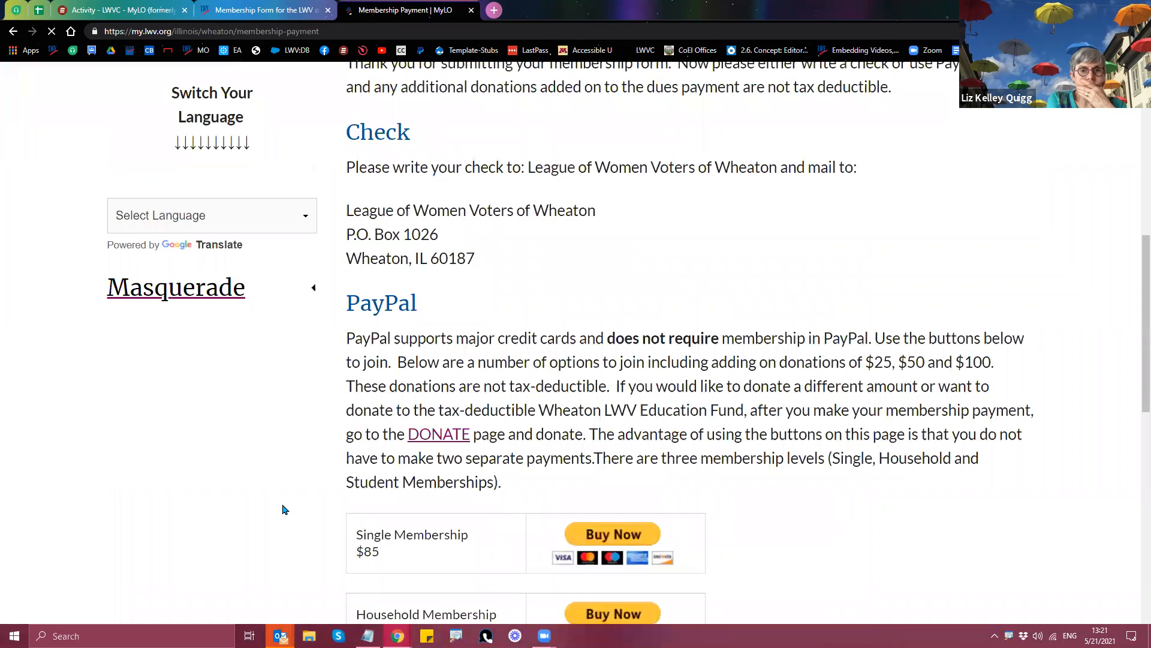
pyautogui.scroll(1, 284, 510)
pyautogui.scroll(5, 350, 202)
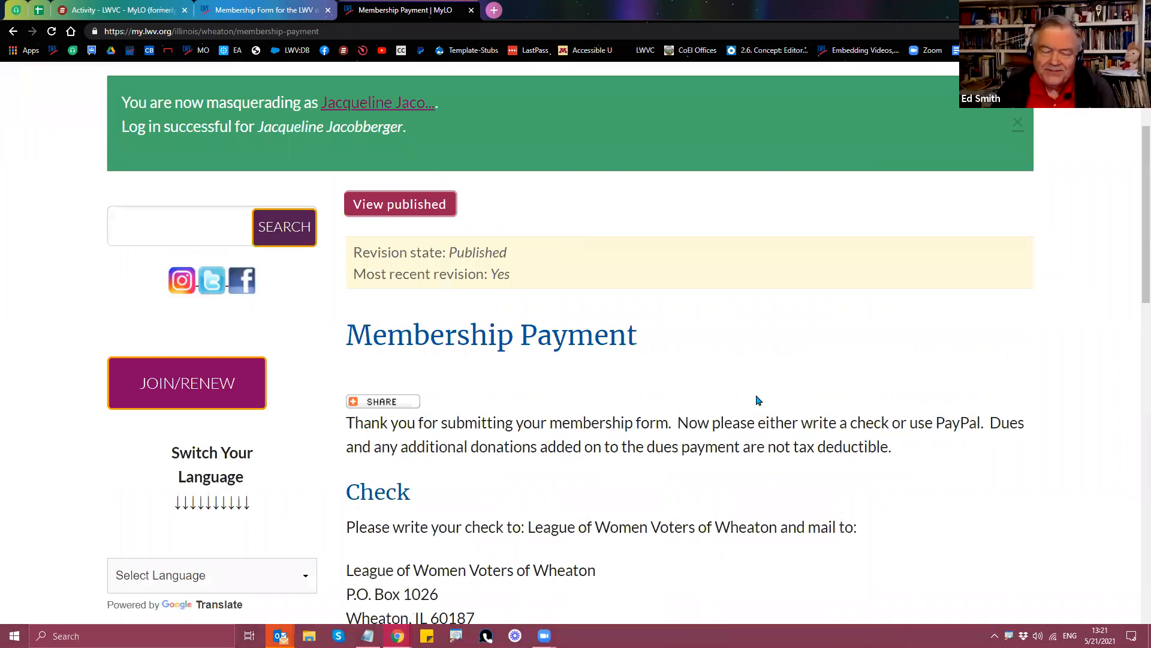
pyautogui.scroll(3, 348, 292)
# Step: Open the masqueraded member's profile, then the North & Central San Mateo County league page
pyautogui.click(348, 292)
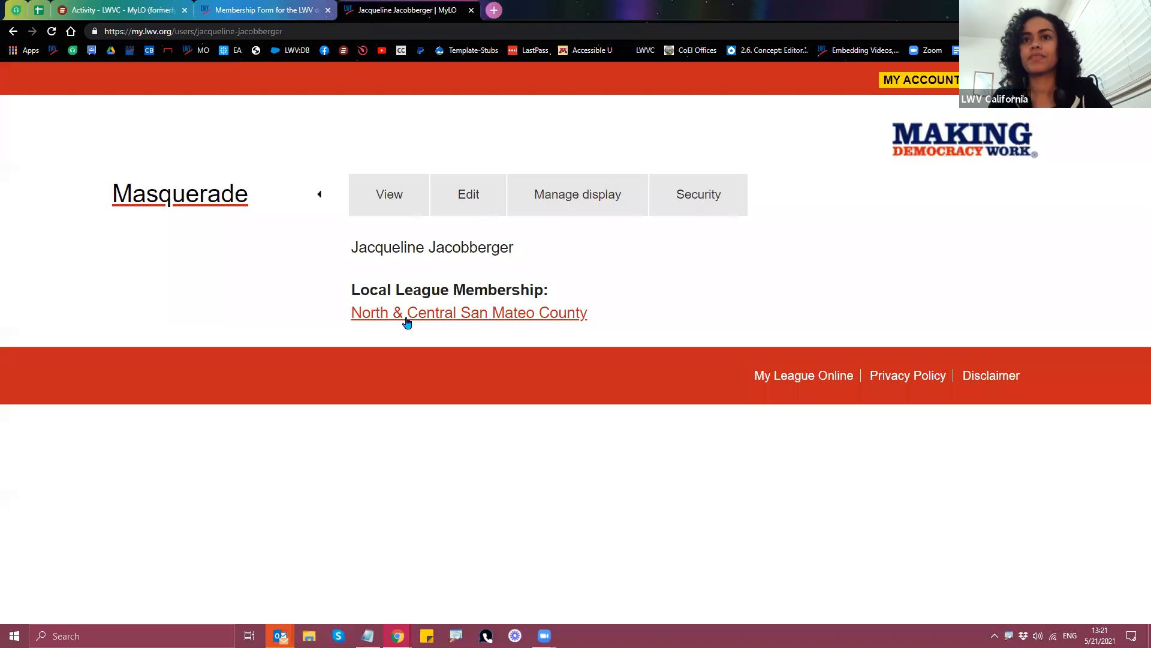
pyautogui.click(407, 322)
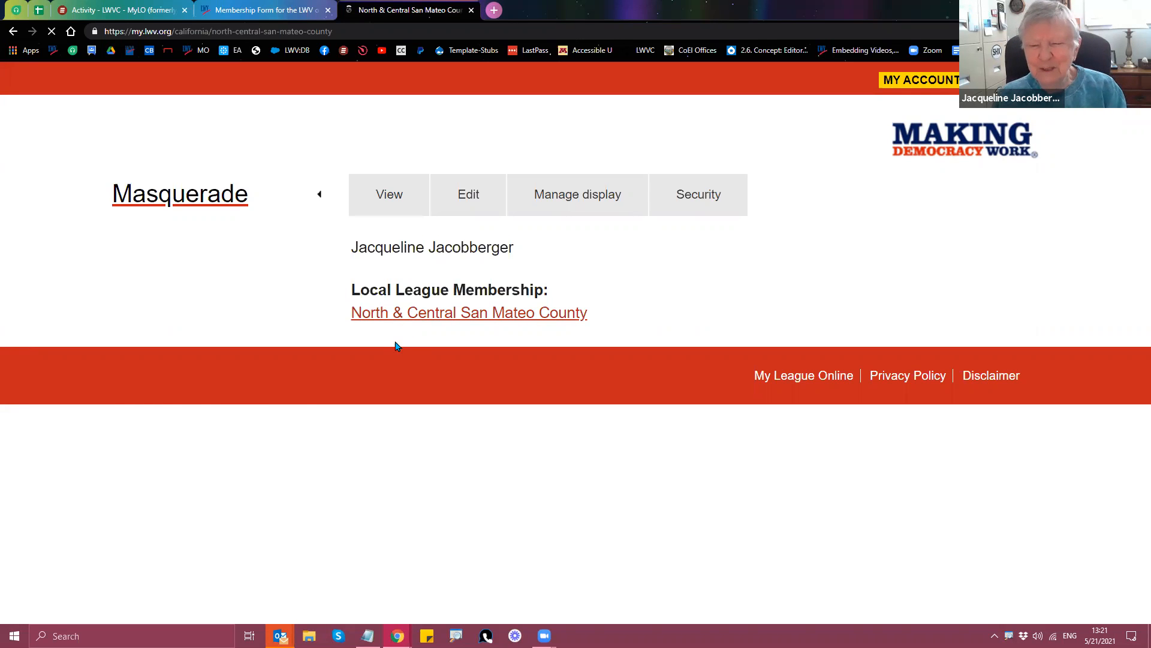
pyautogui.scroll(-2, 68, 423)
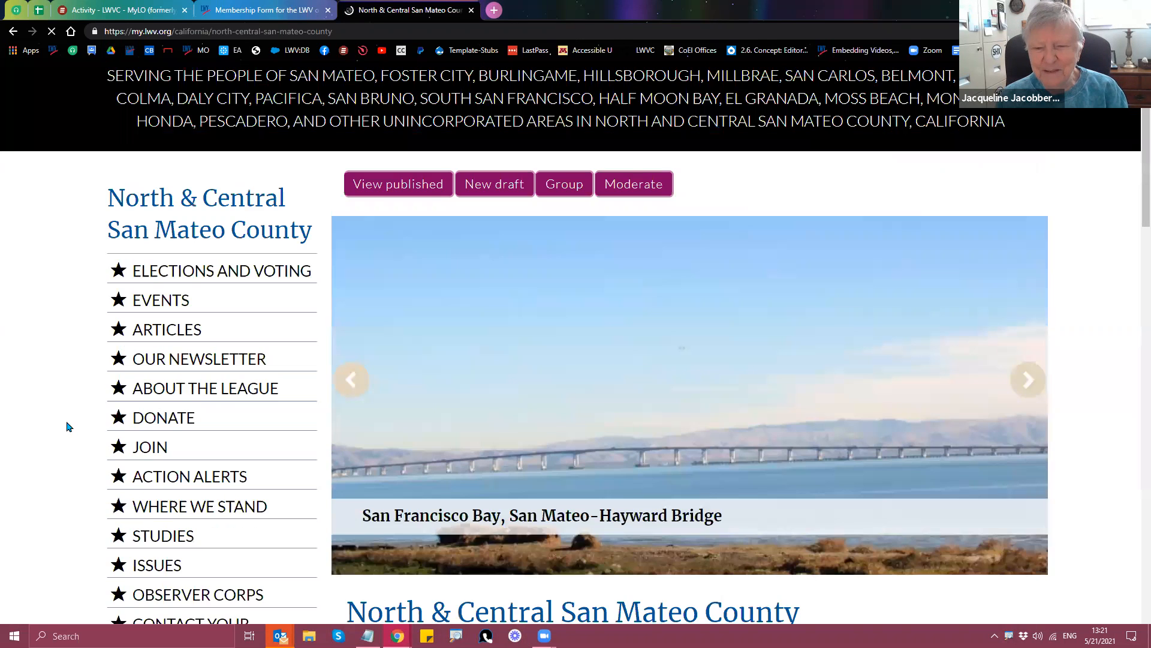
pyautogui.scroll(-1, 74, 429)
# Step: Open the league's Join page and scroll down to the membership form
pyautogui.click(147, 361)
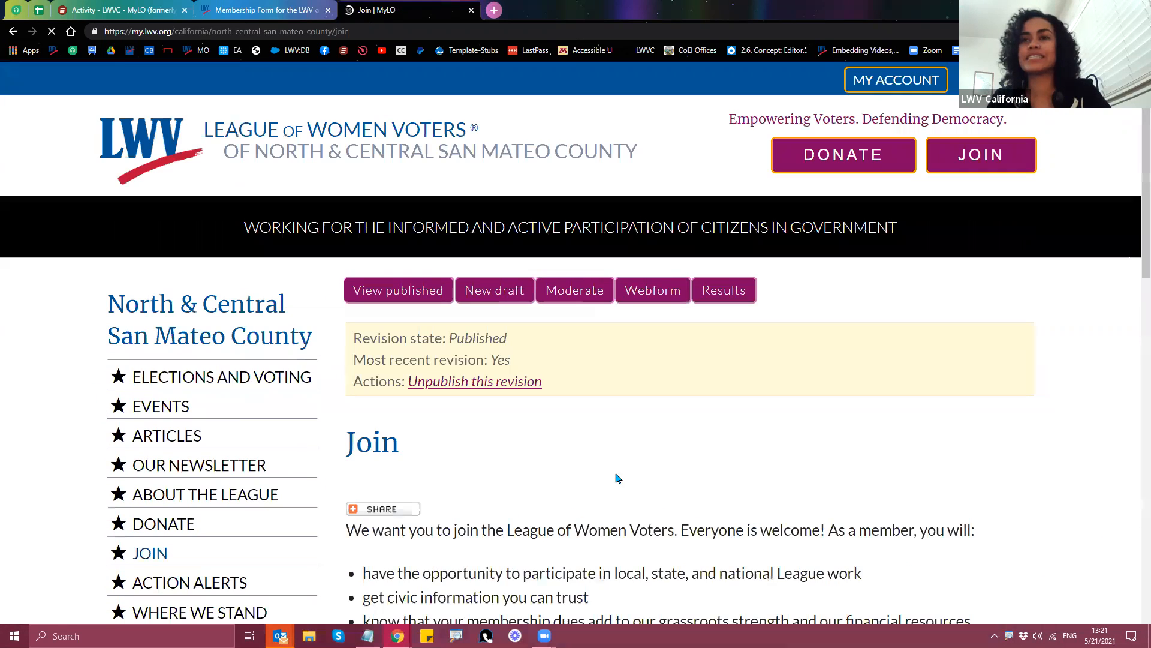
pyautogui.scroll(-2, 652, 477)
pyautogui.scroll(-2, 654, 477)
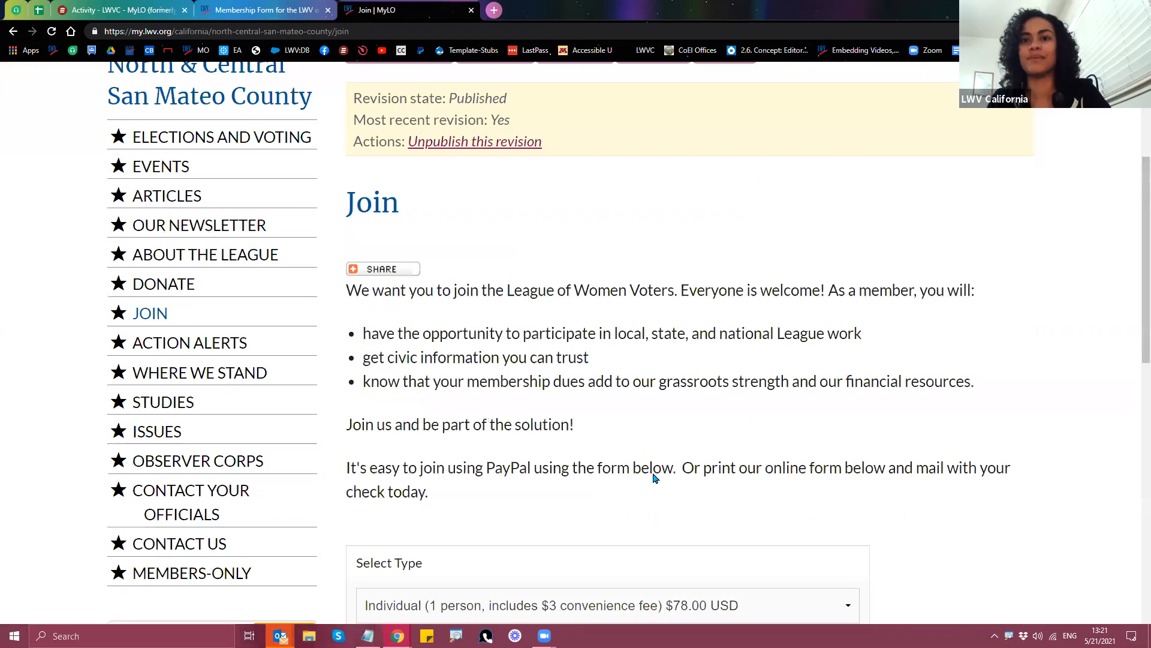
pyautogui.scroll(-4, 656, 471)
pyautogui.scroll(-1, 1038, 447)
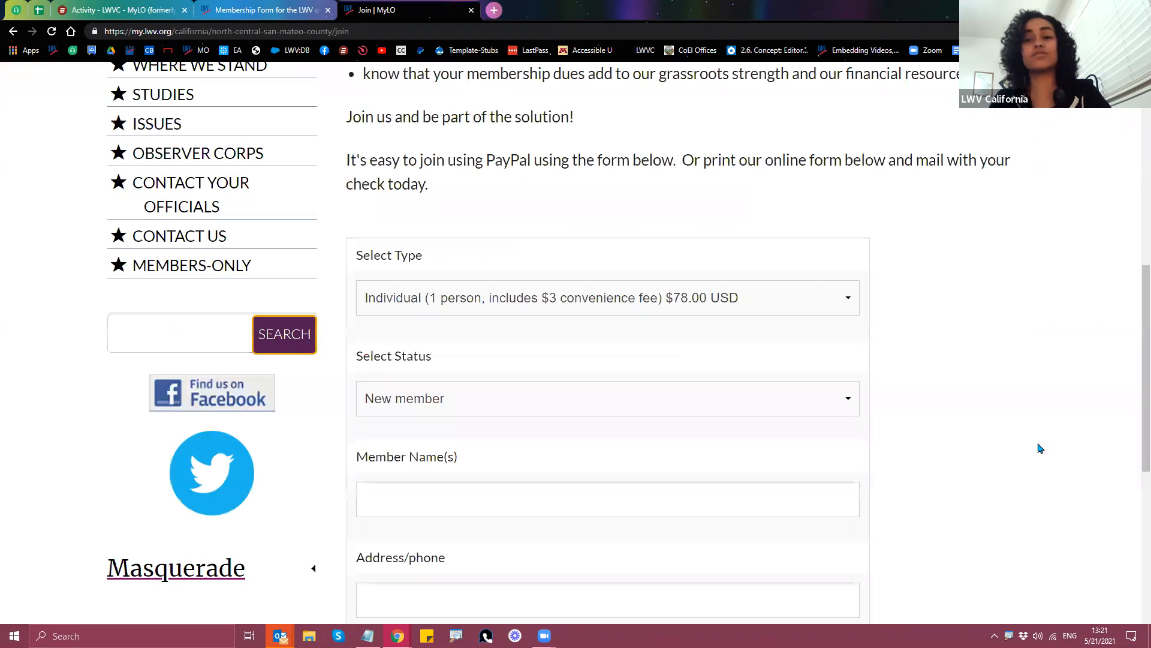
pyautogui.scroll(-2, 1029, 456)
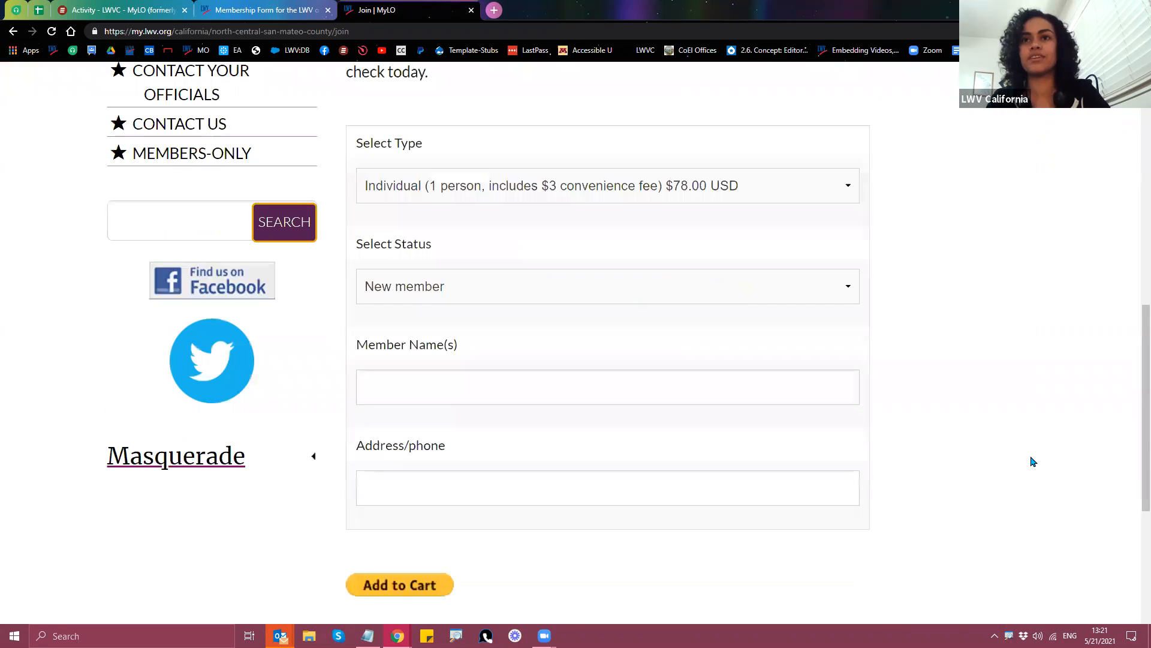
pyautogui.scroll(-1, 1032, 465)
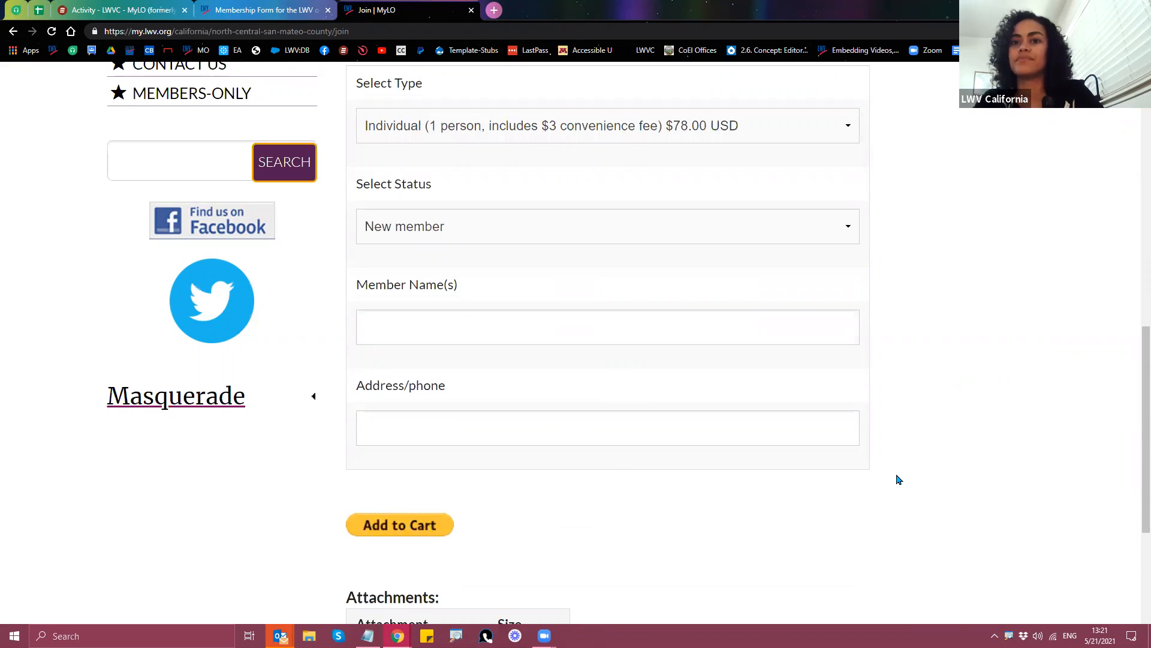
pyautogui.scroll(-2, 956, 452)
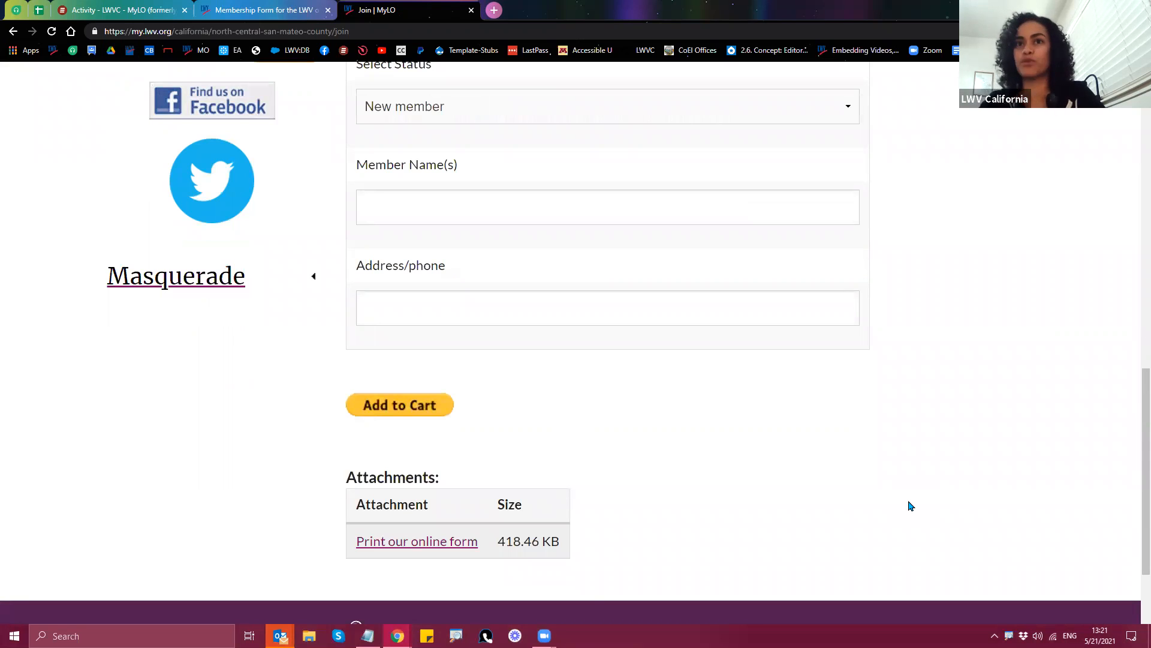
pyautogui.scroll(3, 956, 509)
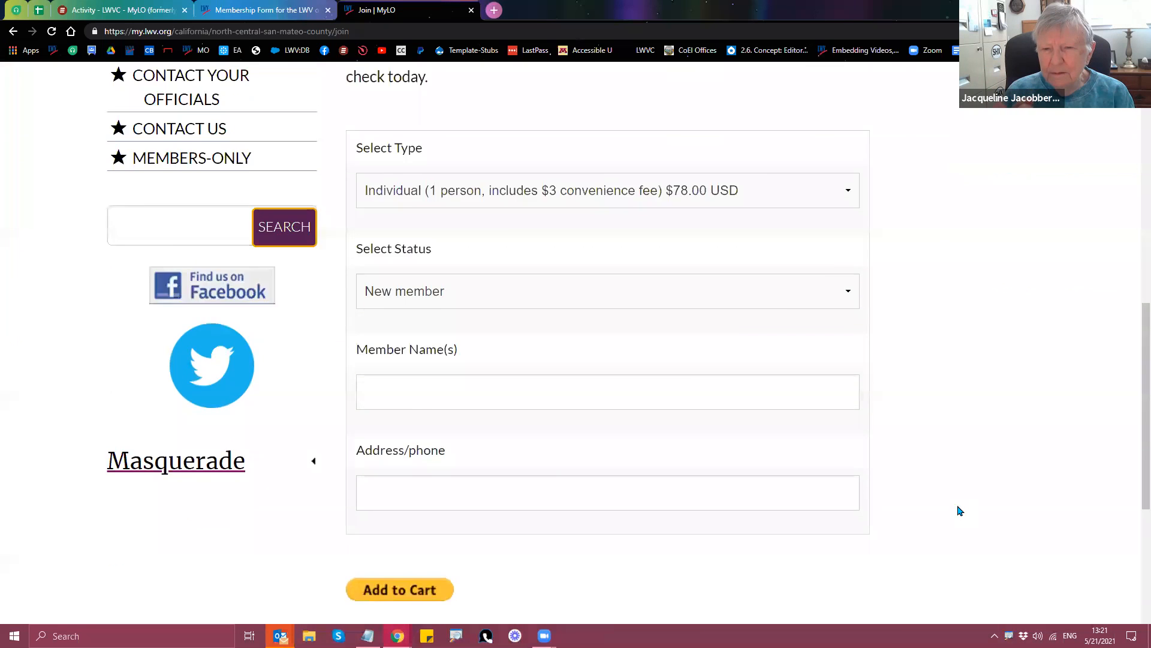
pyautogui.scroll(5, 960, 510)
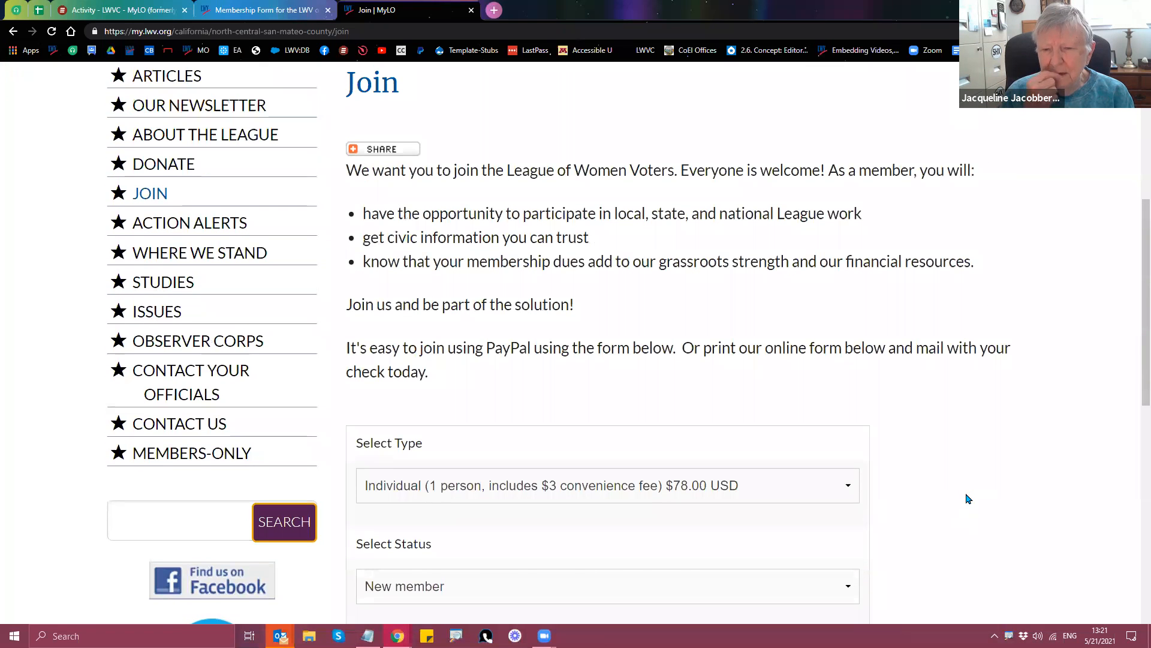
pyautogui.scroll(1, 966, 498)
pyautogui.scroll(-4, 966, 498)
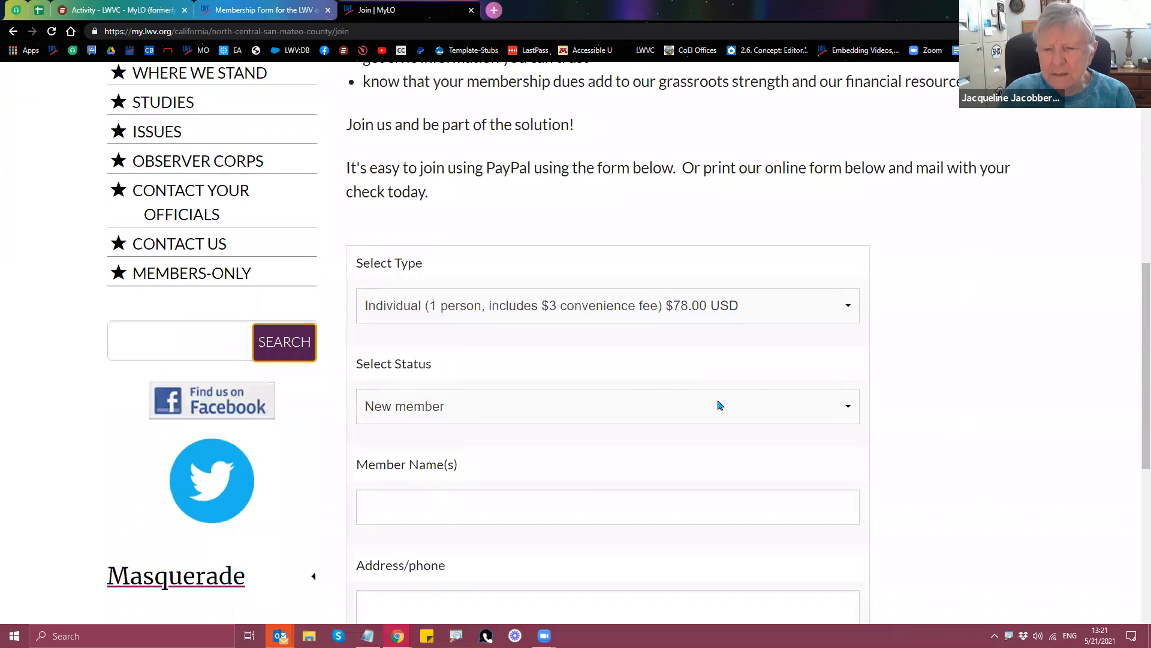
# Step: Choose Individual $78.00, New member, enter the member's name, and add it to the PayPal cart
pyautogui.click(724, 315)
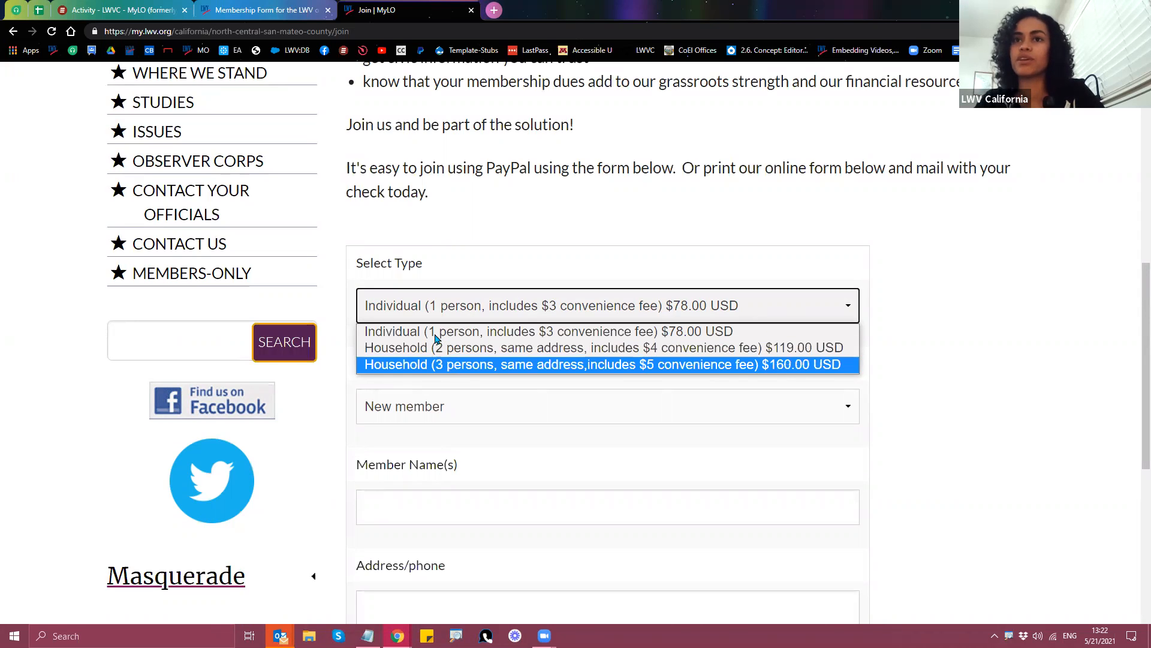
pyautogui.click(972, 376)
pyautogui.scroll(-2, 975, 377)
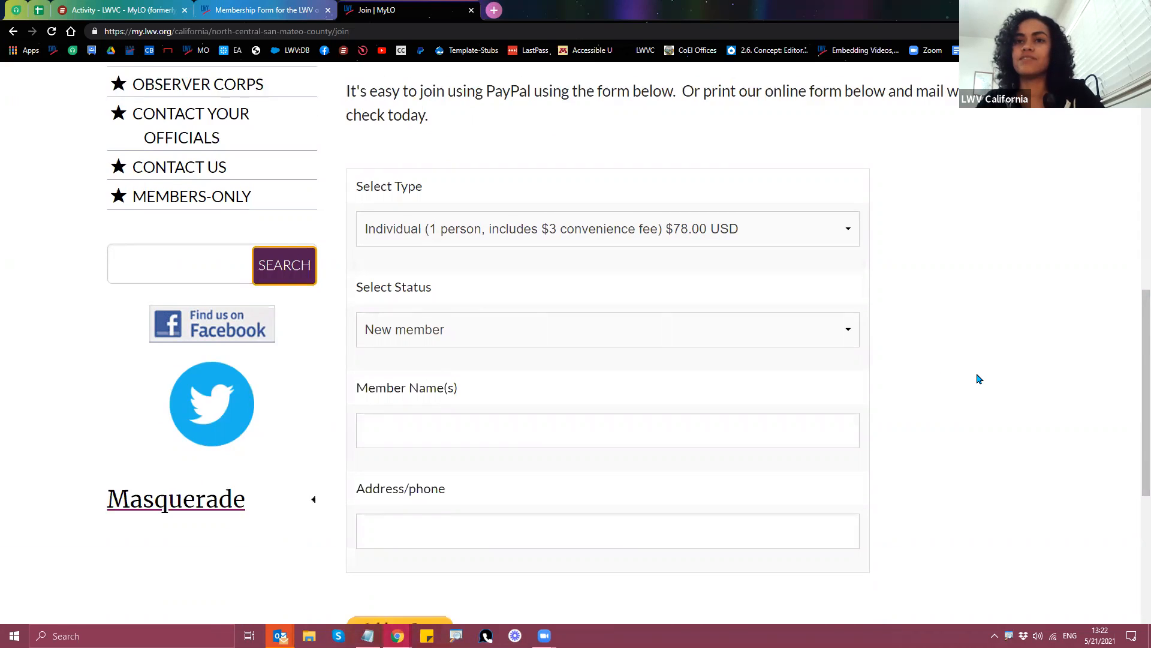
pyautogui.click(600, 288)
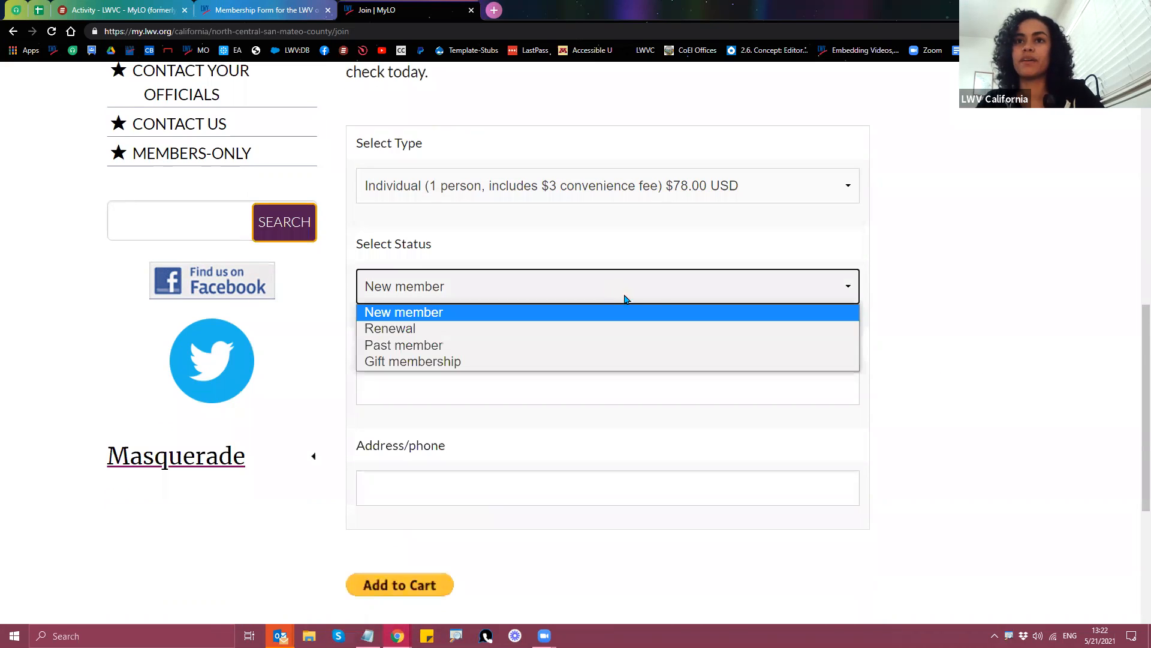
pyautogui.click(823, 290)
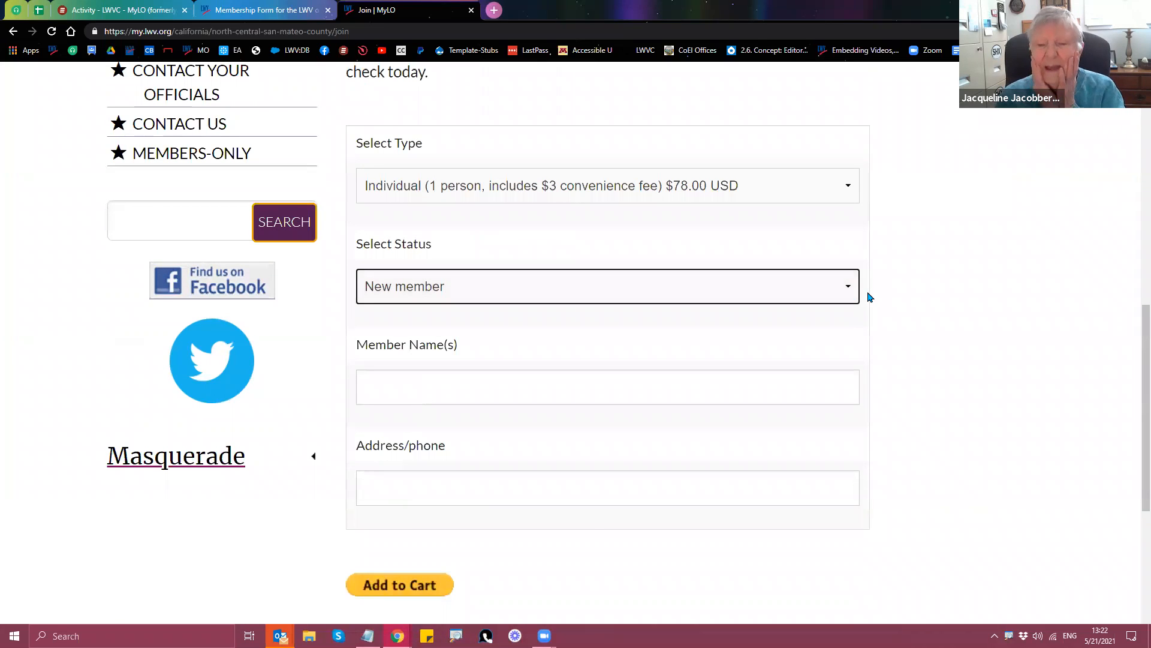
pyautogui.scroll(-1, 870, 297)
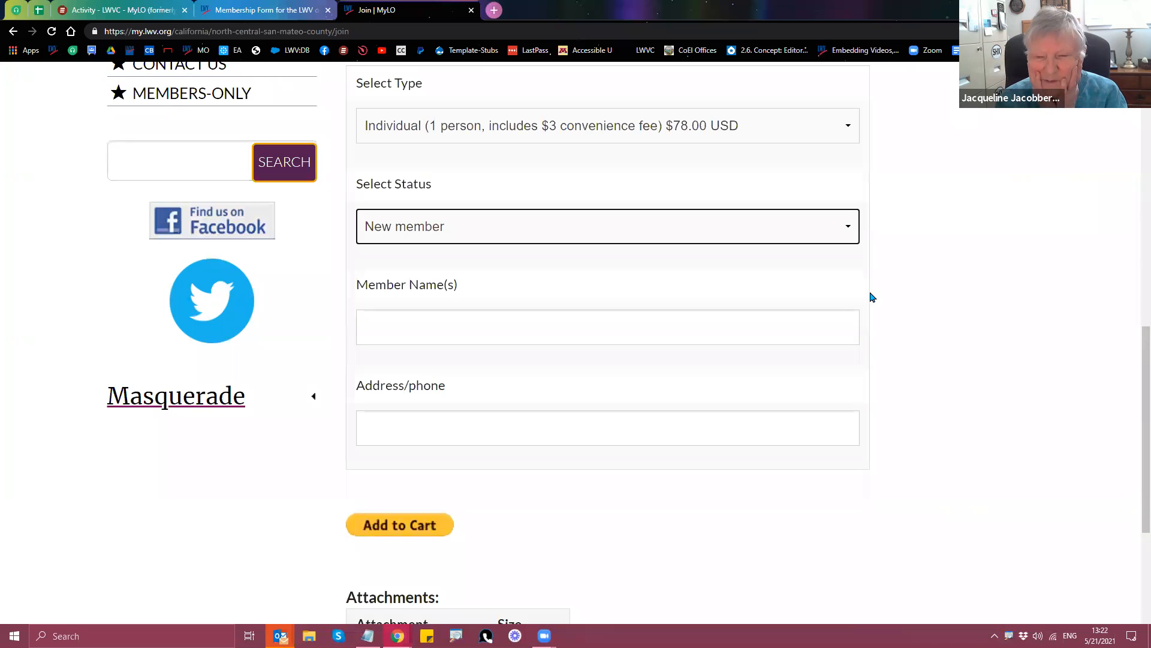
pyautogui.click(748, 319)
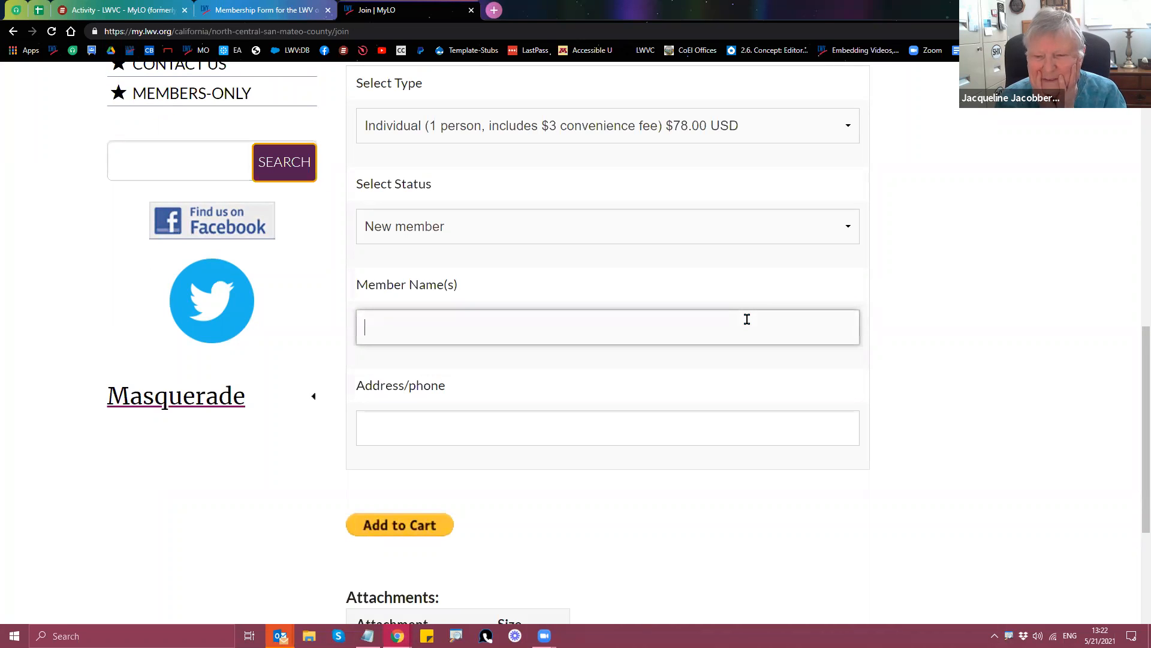
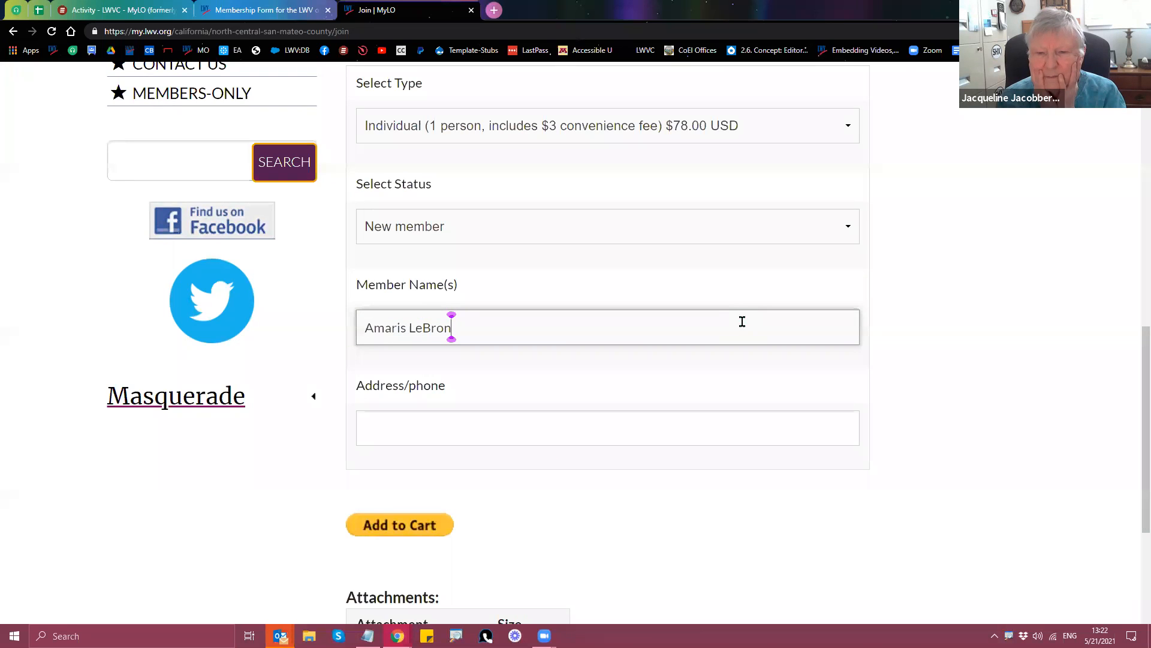
pyautogui.click(393, 526)
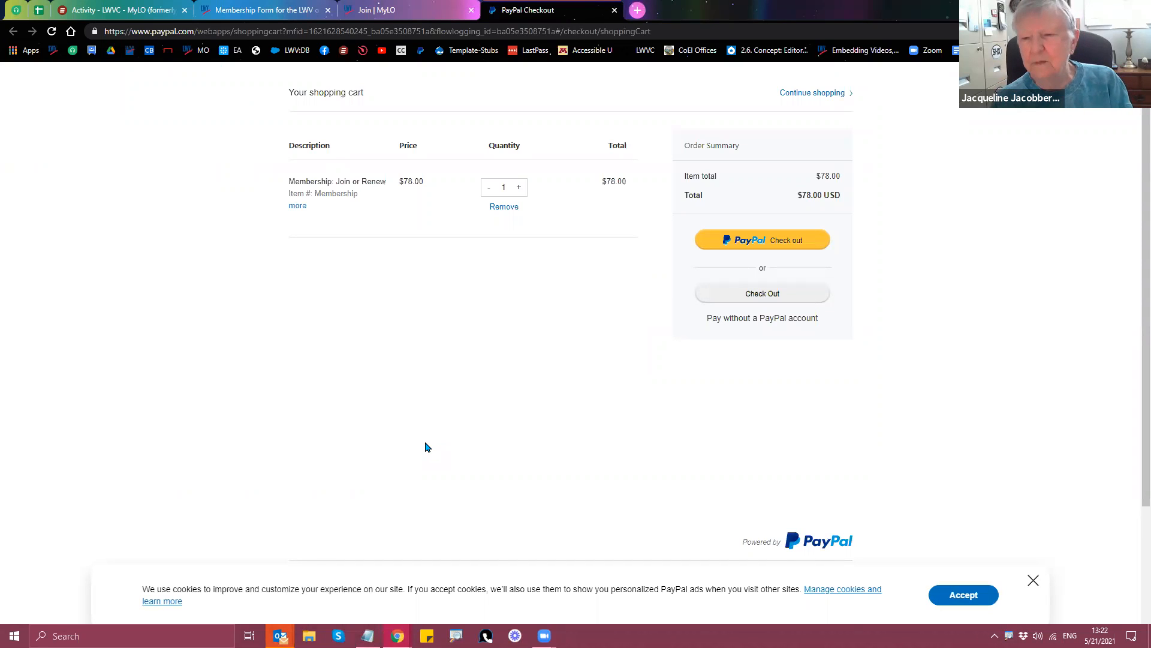
# Step: Continue shopping from the PayPal cart and go back to the league's Join form
pyautogui.click(804, 95)
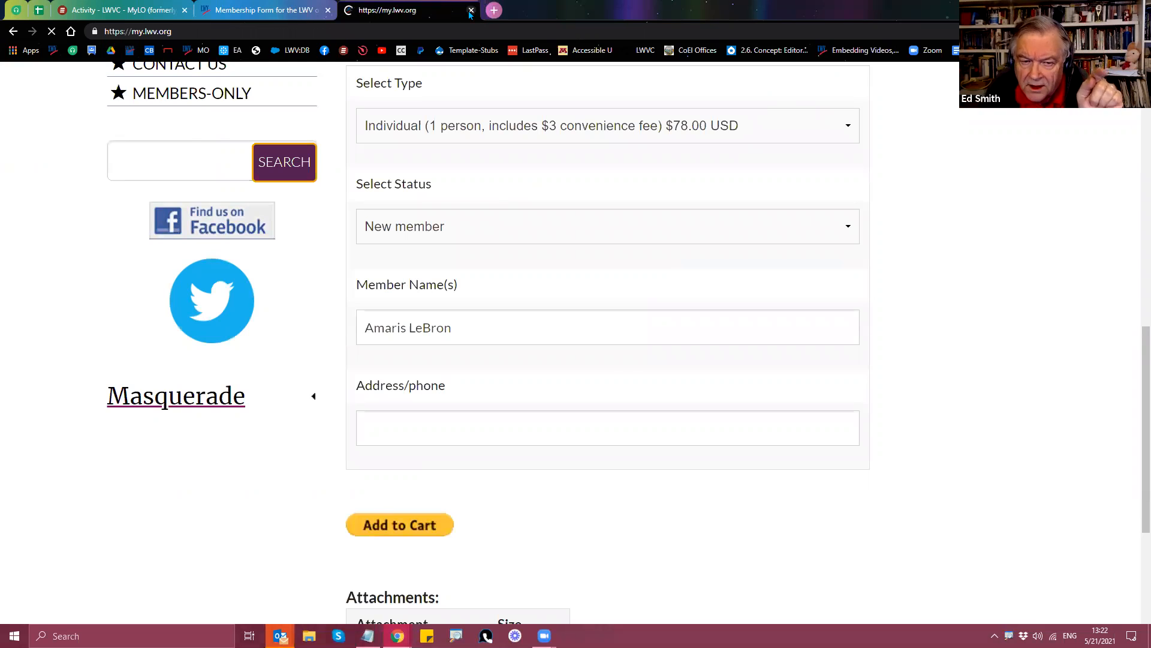
pyautogui.click(13, 31)
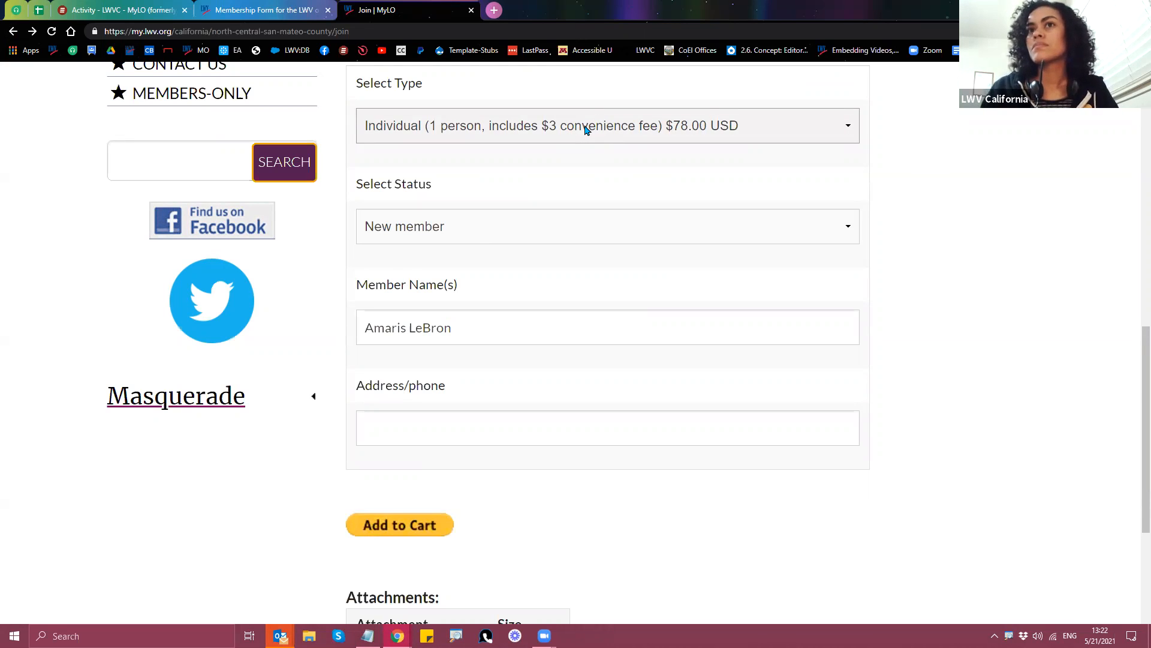
pyautogui.click(586, 130)
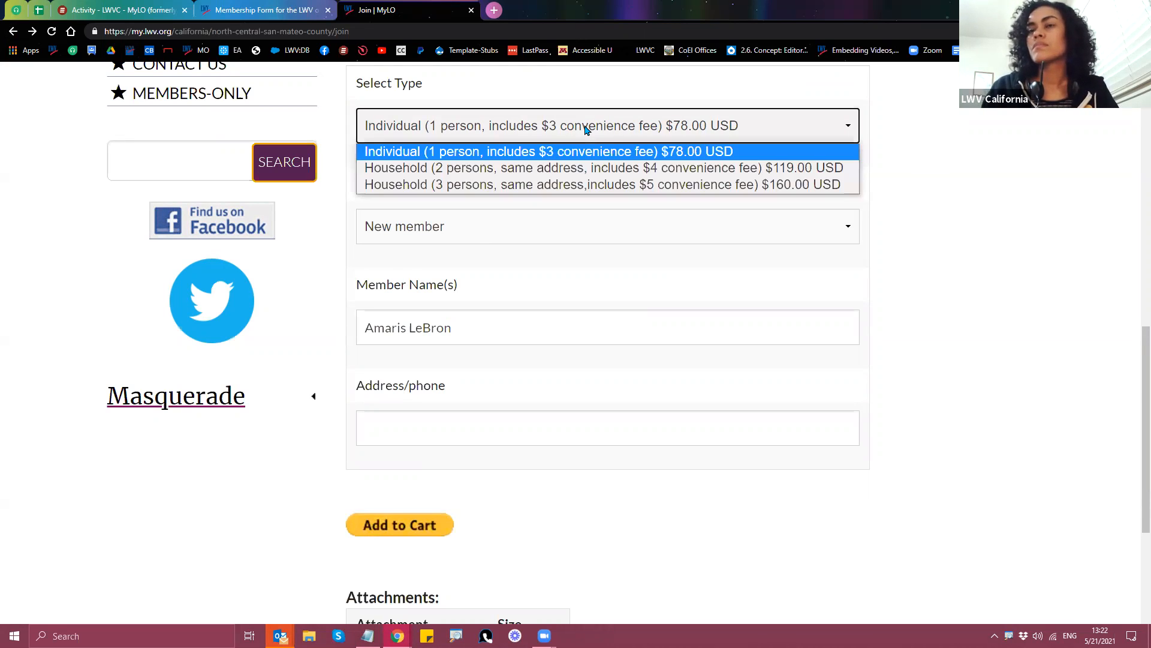
pyautogui.click(616, 185)
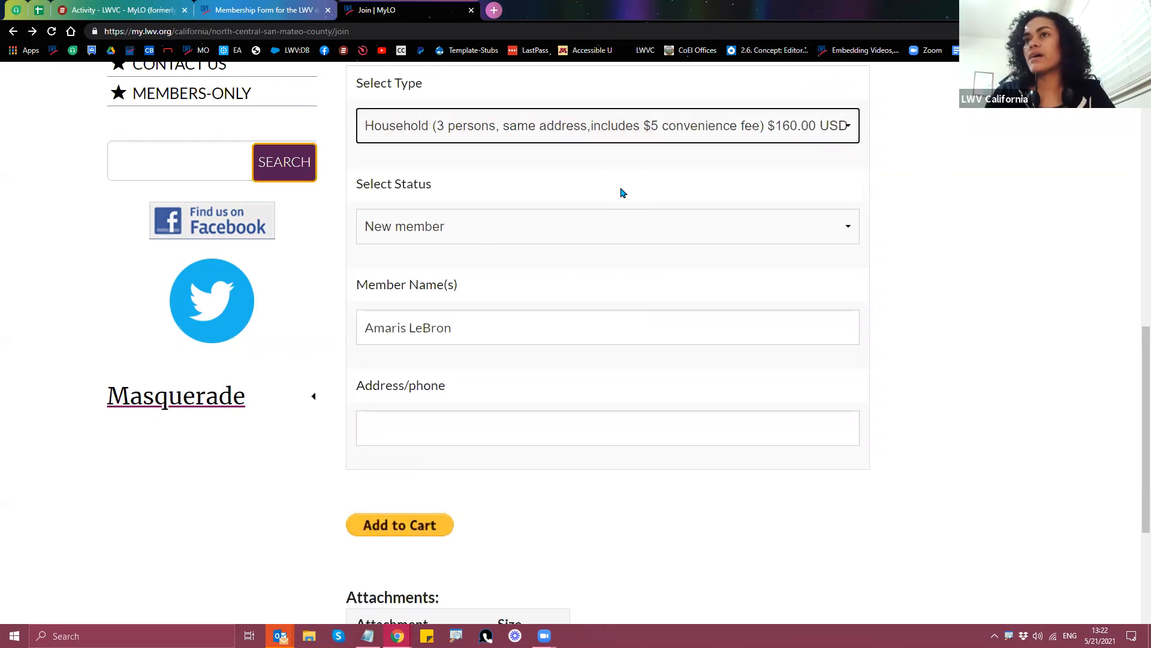
pyautogui.click(539, 130)
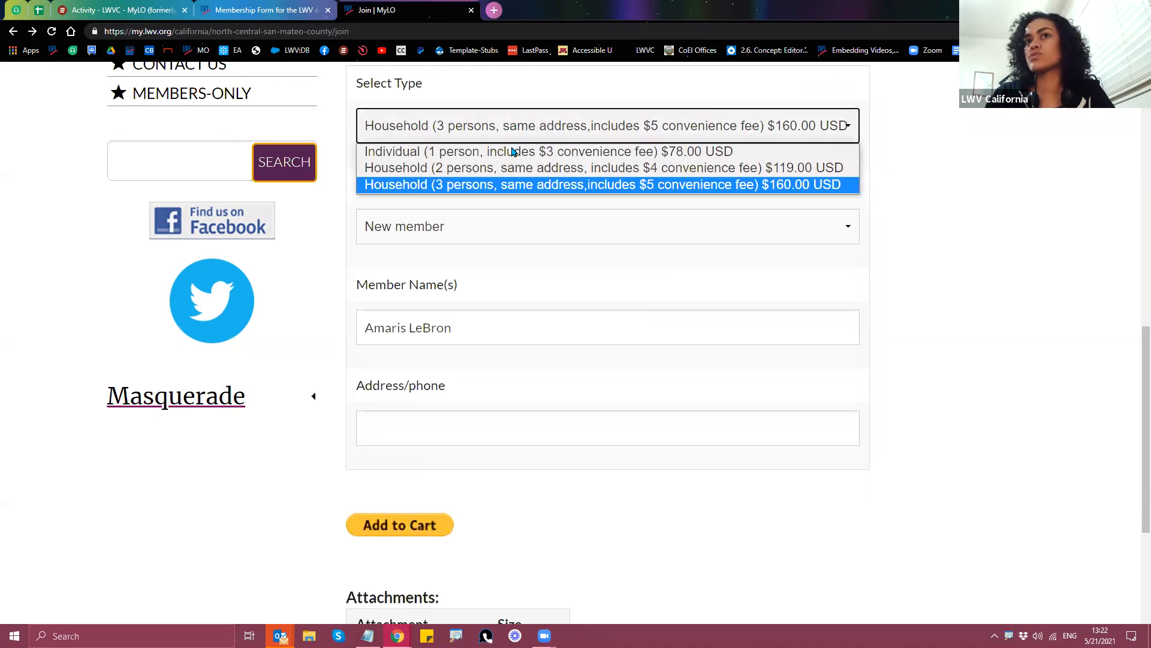
pyautogui.click(547, 171)
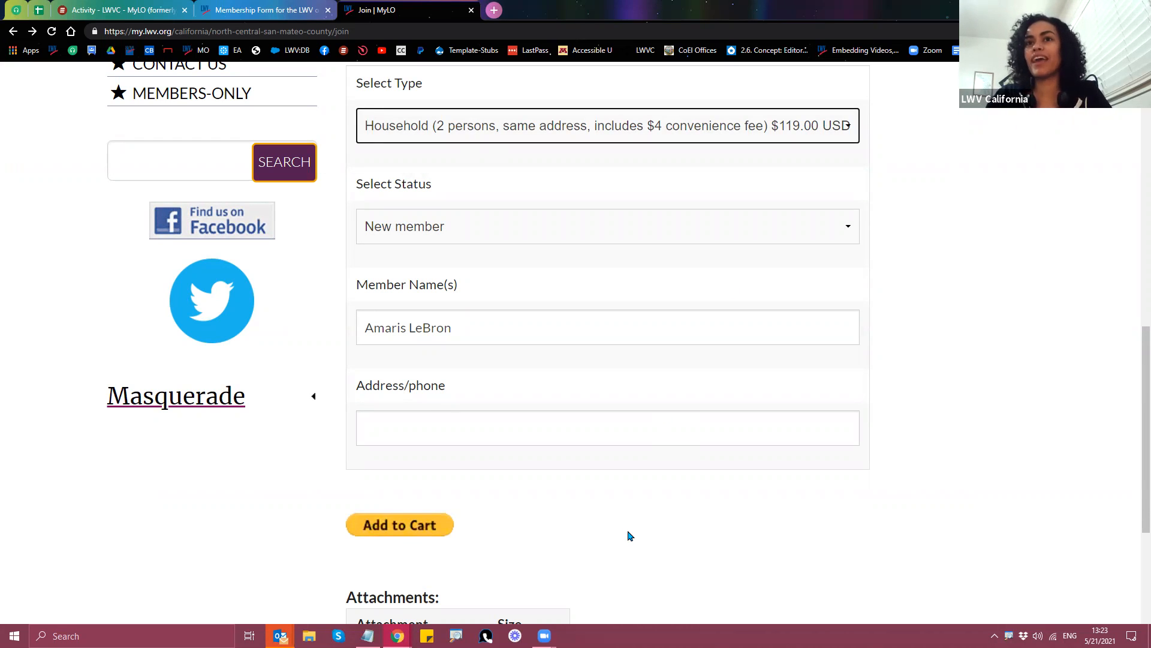
pyautogui.scroll(1, 642, 426)
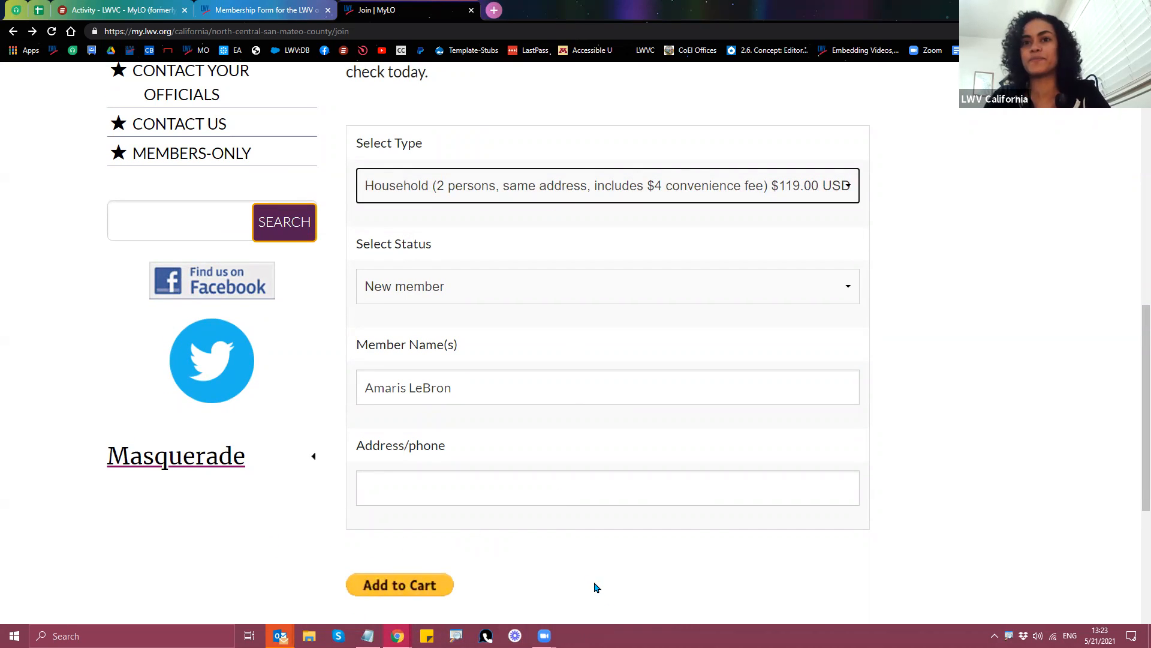
pyautogui.scroll(-2, 805, 552)
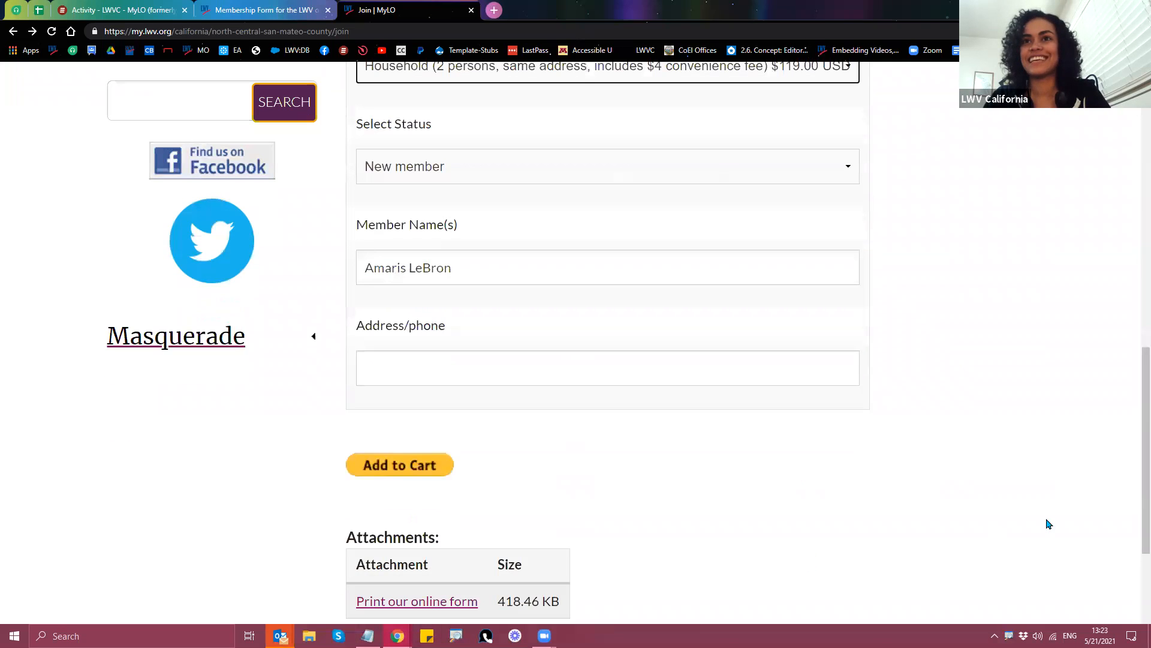
pyautogui.scroll(2, 1089, 507)
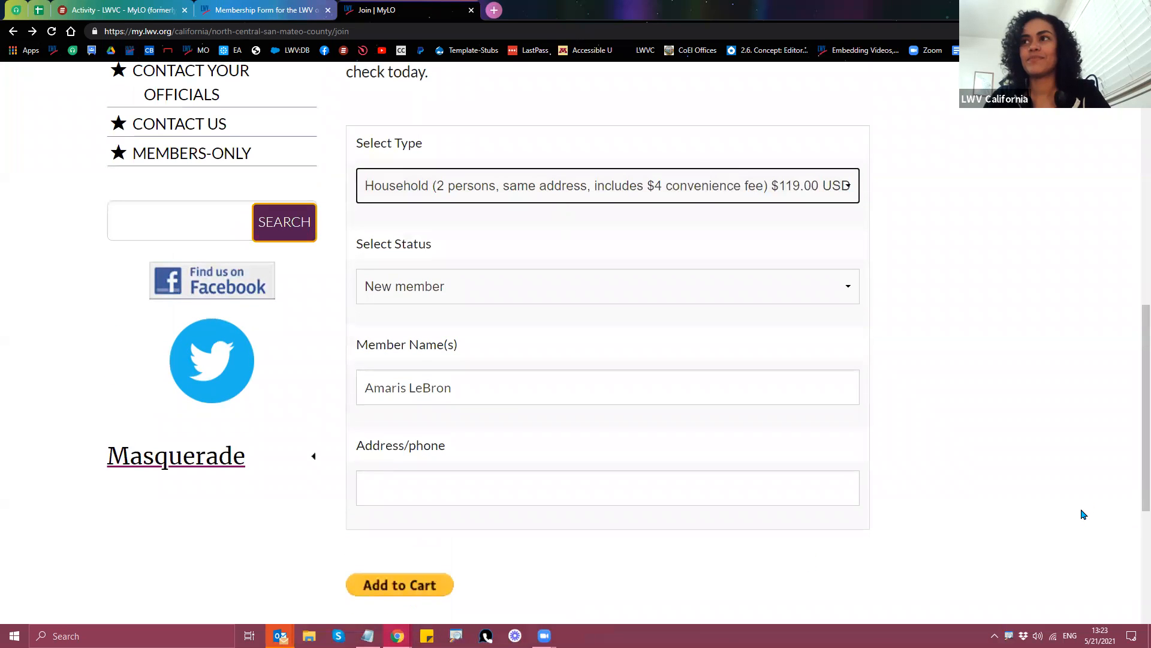
pyautogui.scroll(-1, 1084, 516)
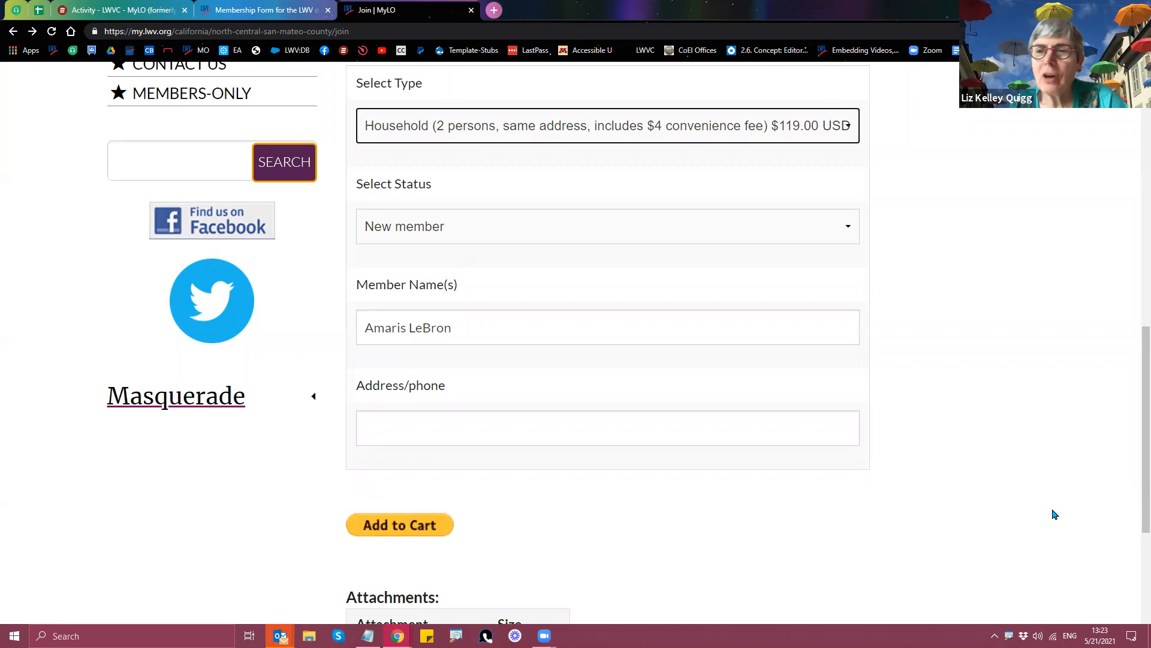
pyautogui.scroll(2, 1055, 515)
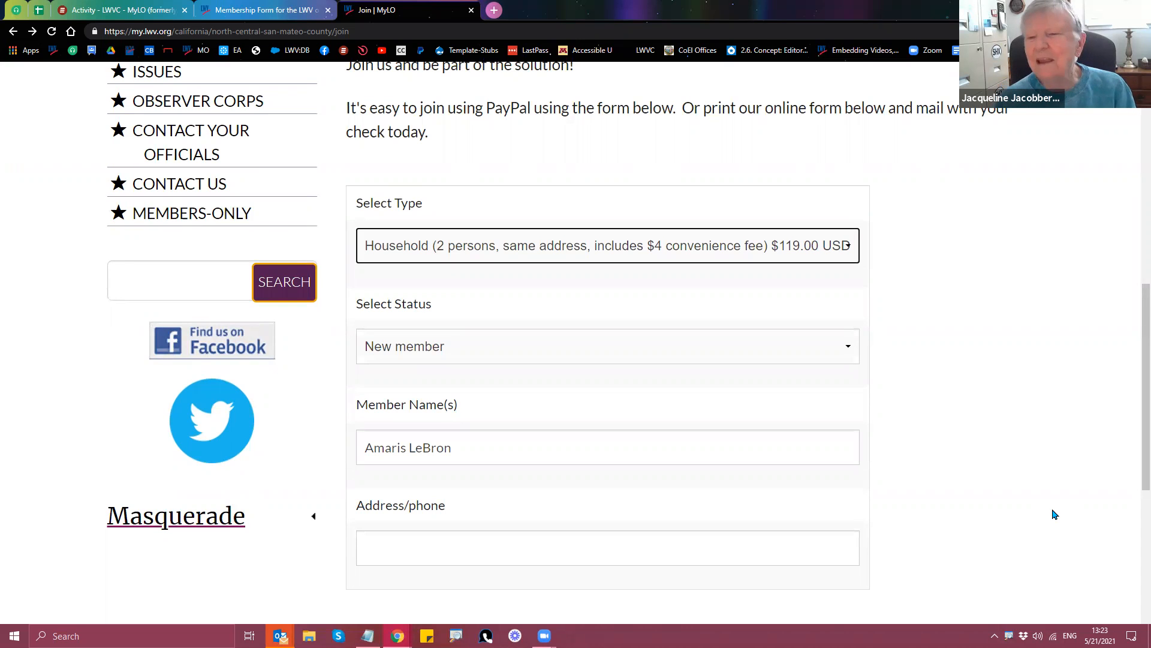
pyautogui.scroll(4, 1055, 515)
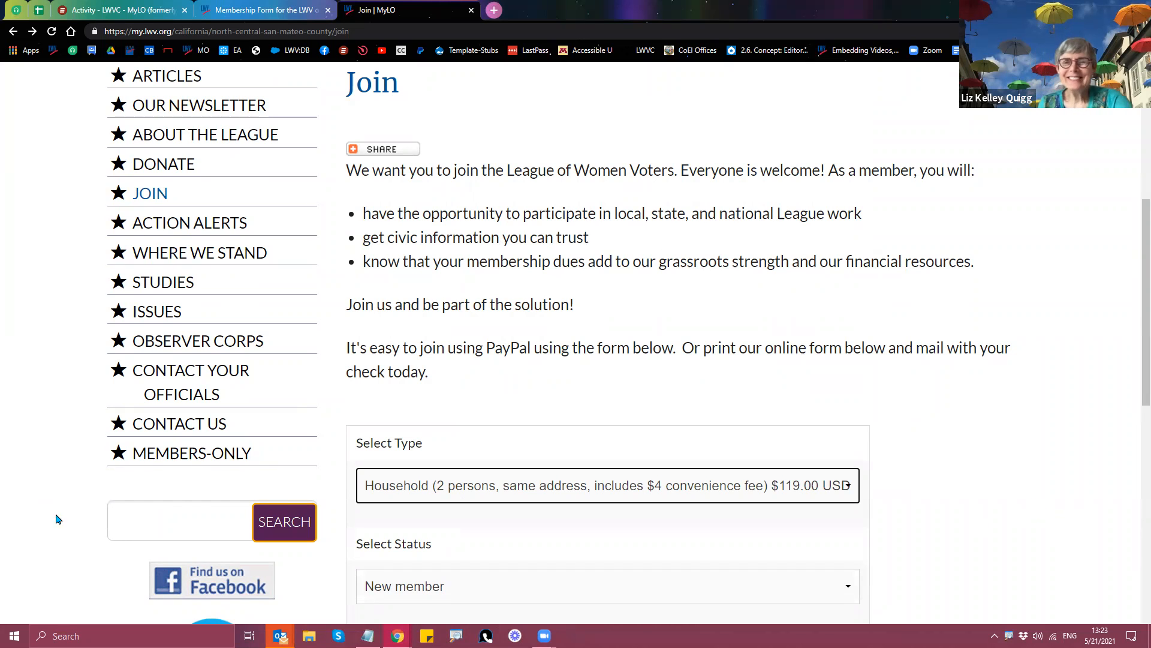
pyautogui.scroll(-6, 48, 486)
pyautogui.click(175, 400)
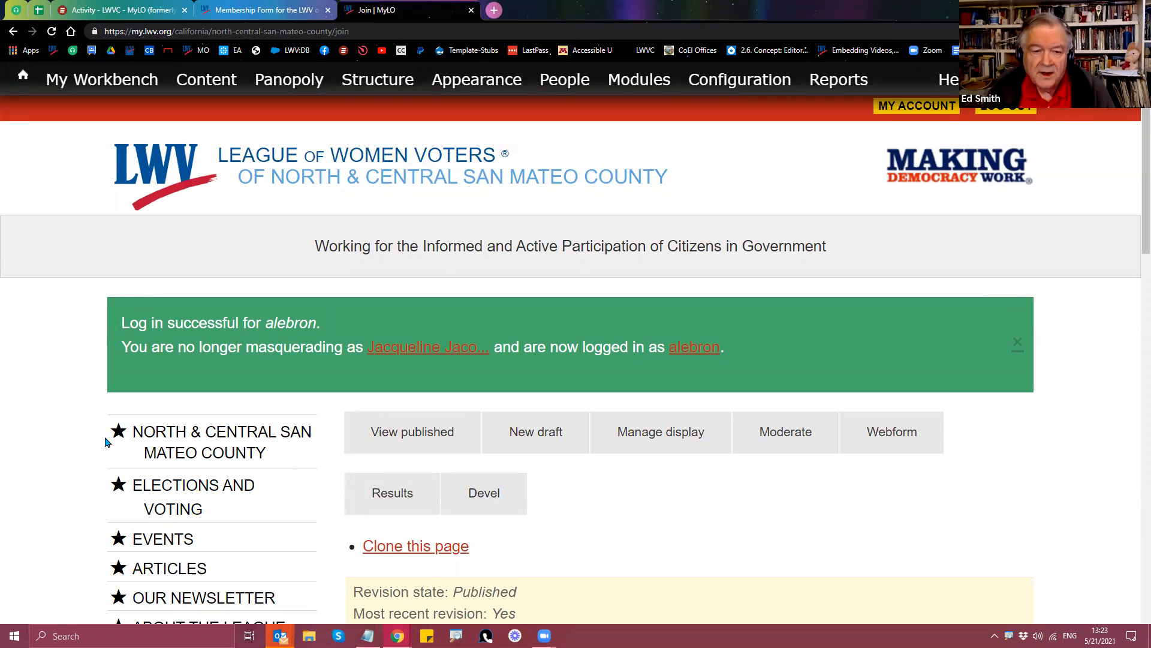
# Step: Review the Join page under the admin login, then go to the North & Central San Mateo County home page
pyautogui.scroll(-1, 107, 442)
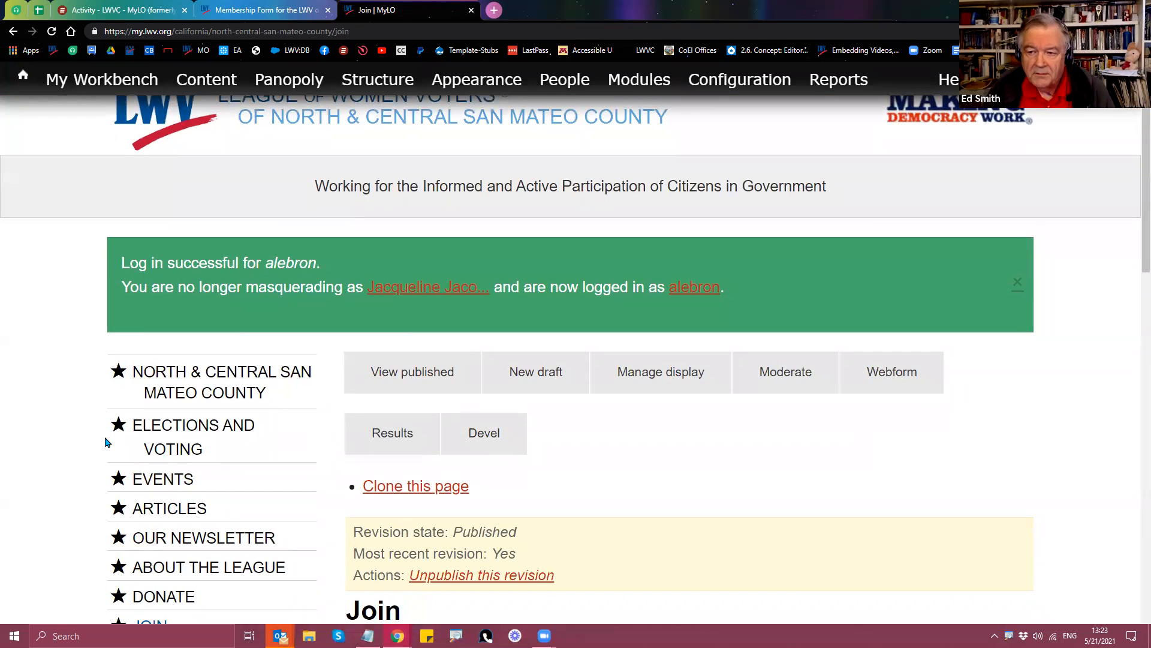
pyautogui.scroll(-3, 105, 442)
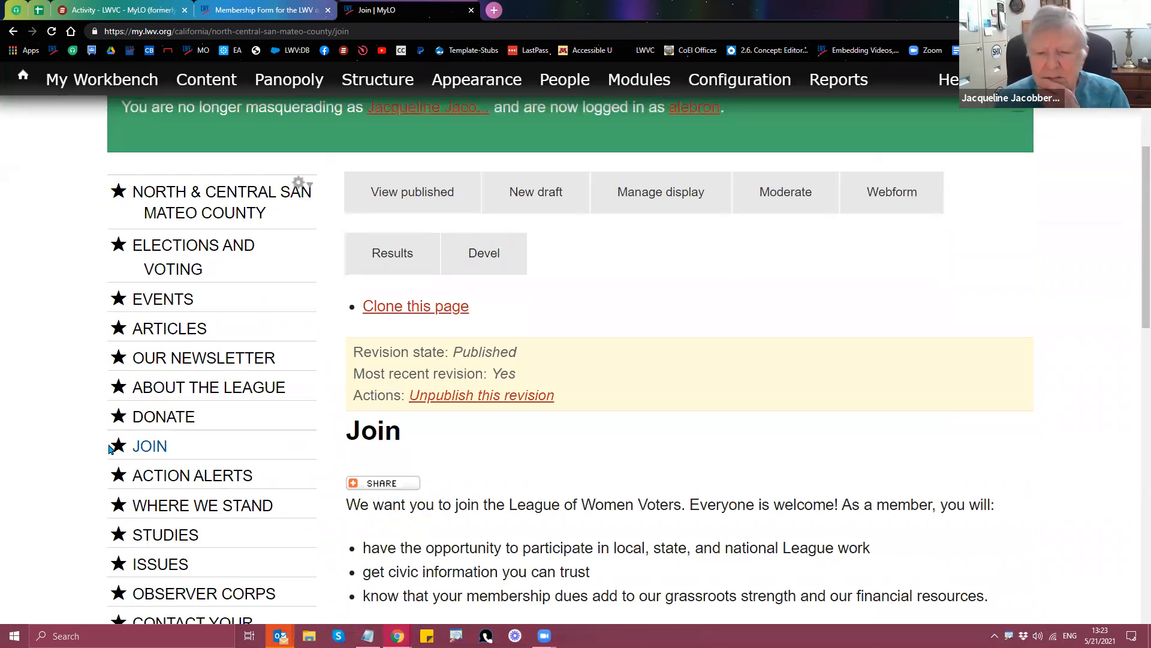
pyautogui.scroll(-3, 110, 449)
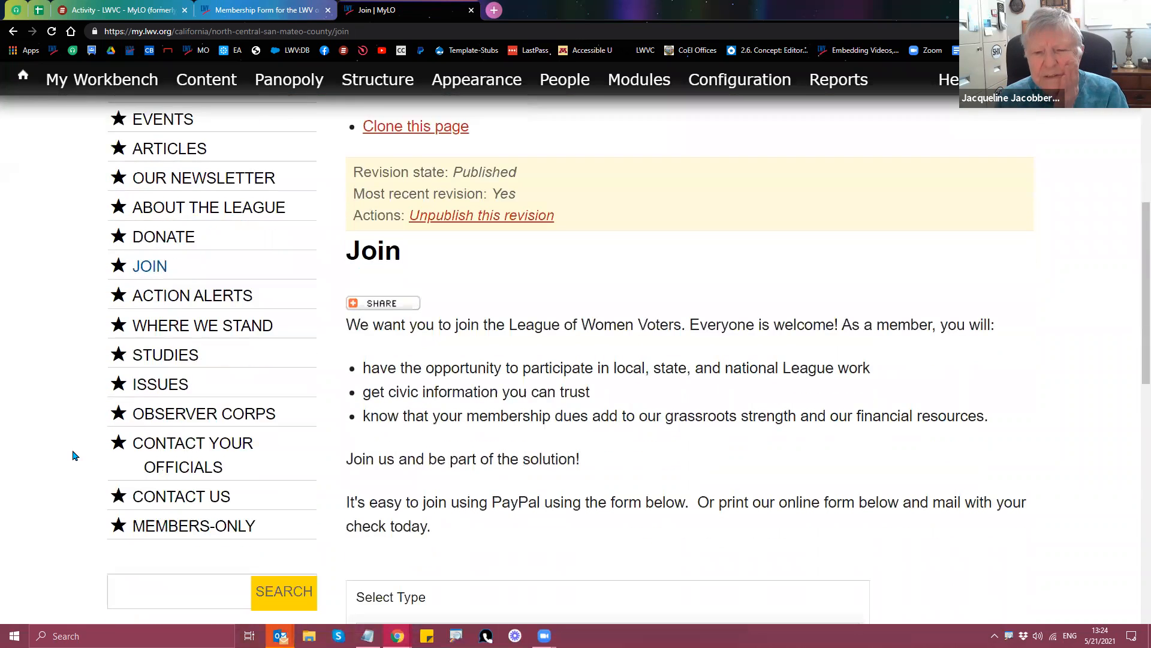
pyautogui.scroll(-1, 75, 456)
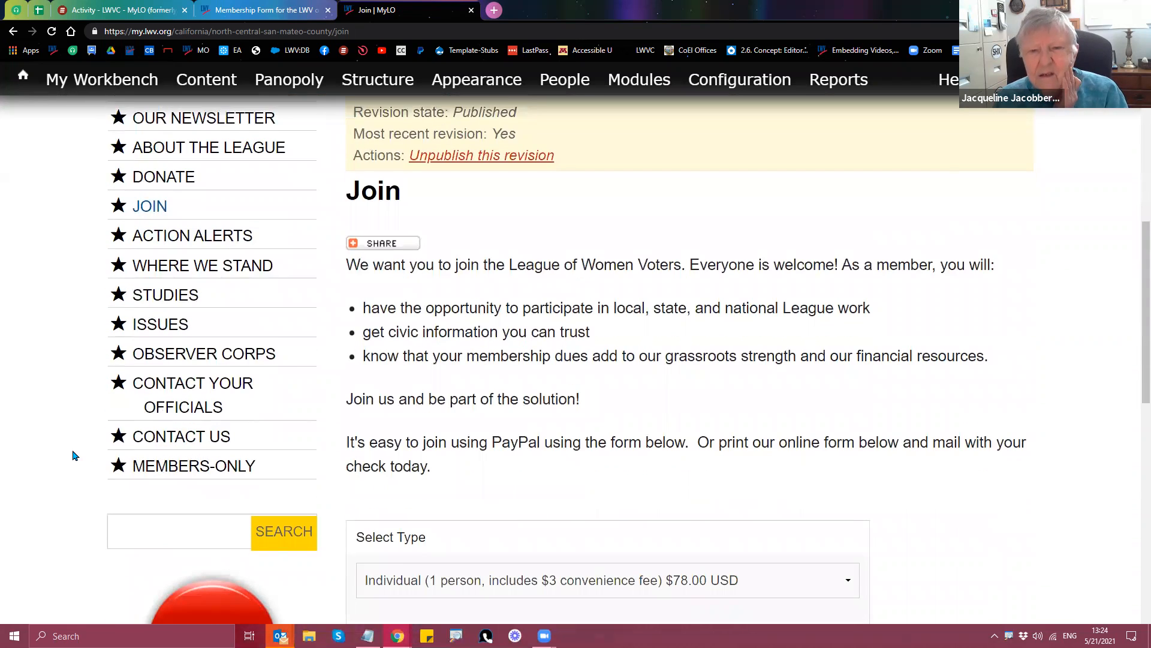
pyautogui.scroll(5, 74, 455)
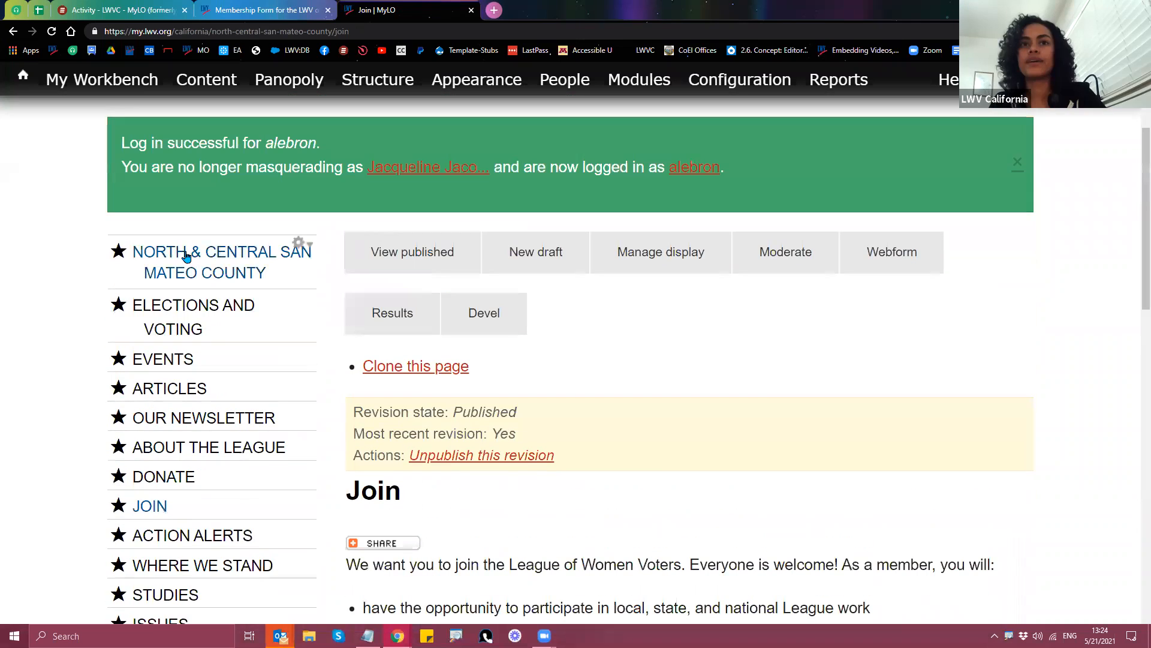
pyautogui.click(186, 256)
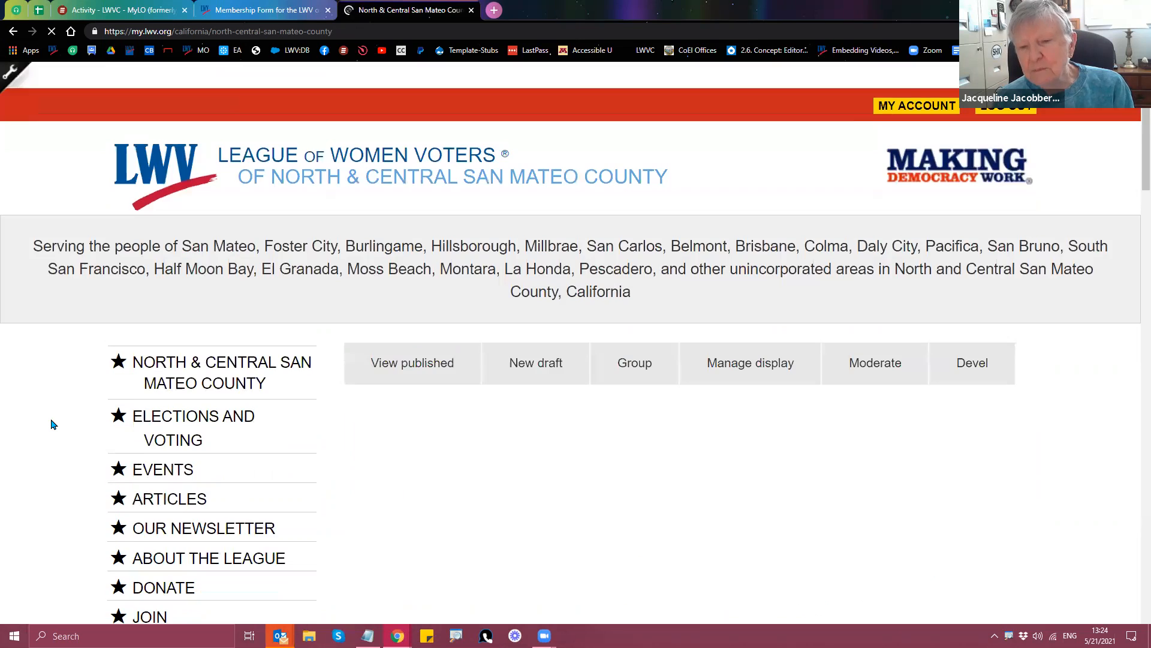
# Step: Scroll the North & Central San Mateo County home page down to its 'Sign up for updates!' form
pyautogui.scroll(-9, 53, 426)
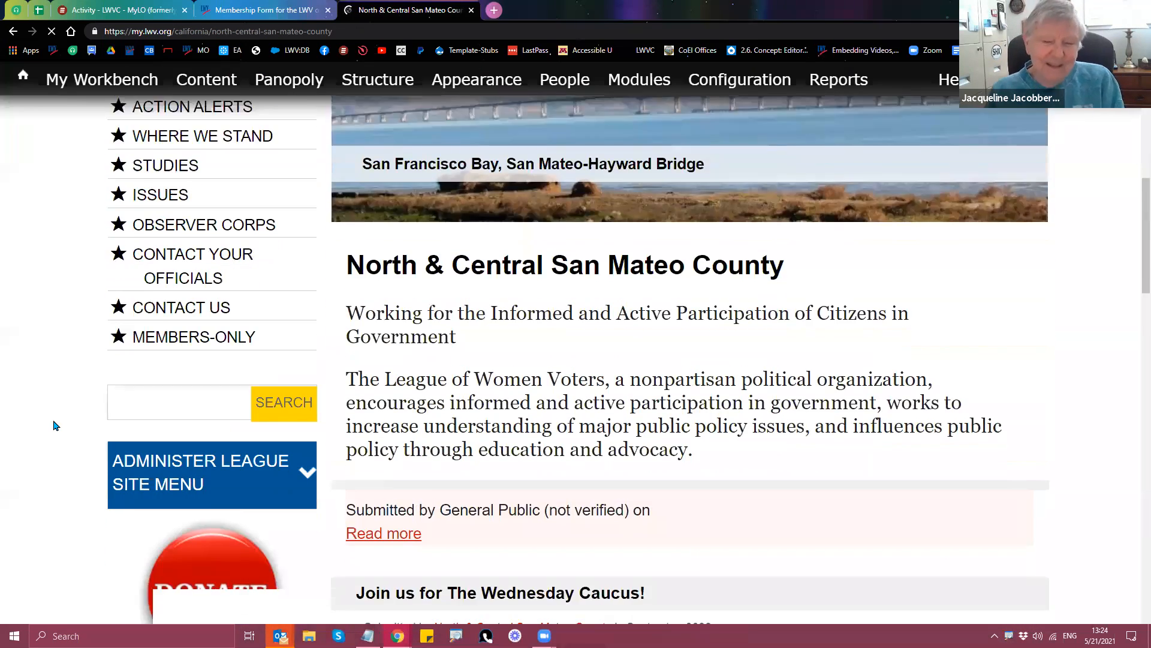
pyautogui.scroll(-8, 54, 425)
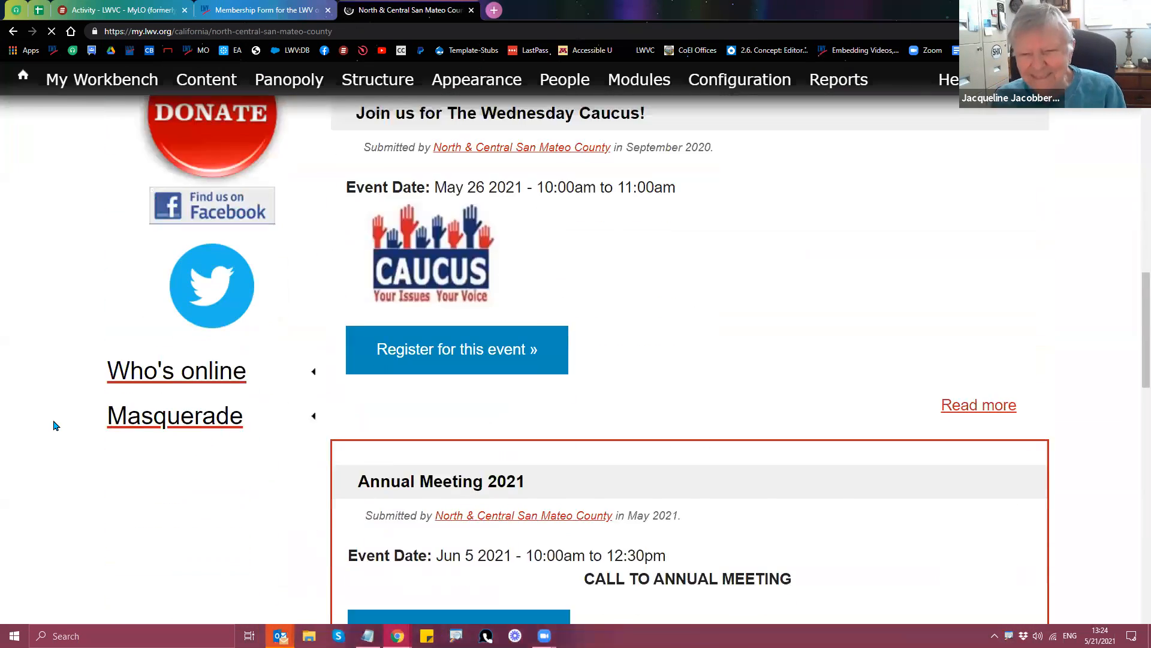
pyautogui.scroll(2, 553, 437)
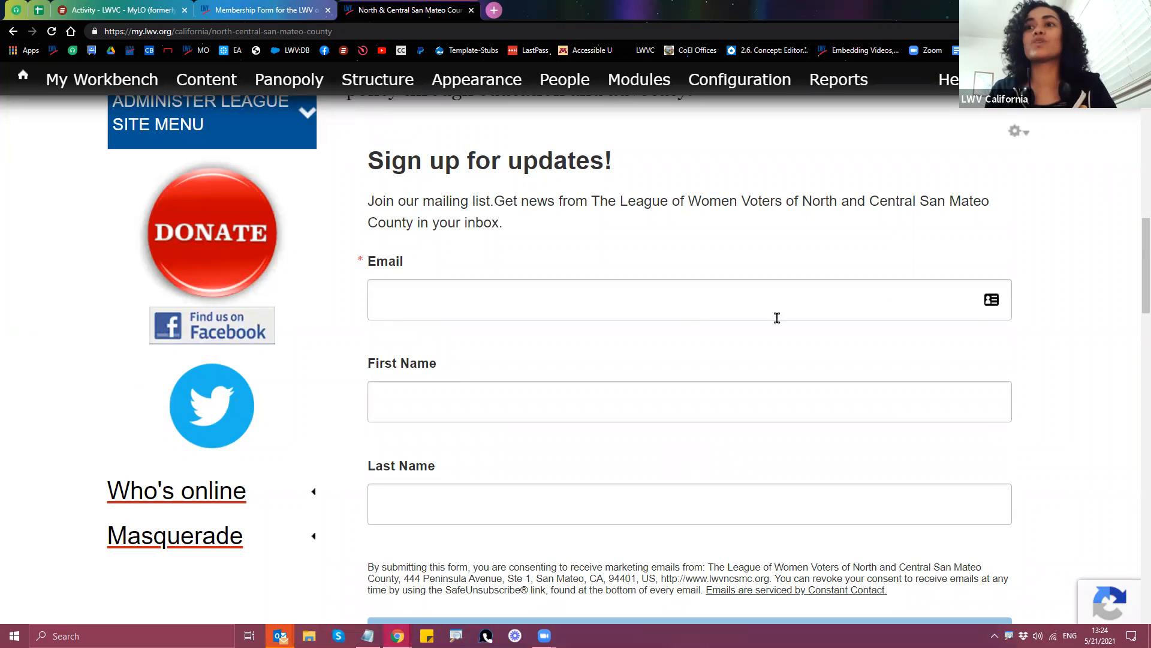
pyautogui.scroll(6, 576, 416)
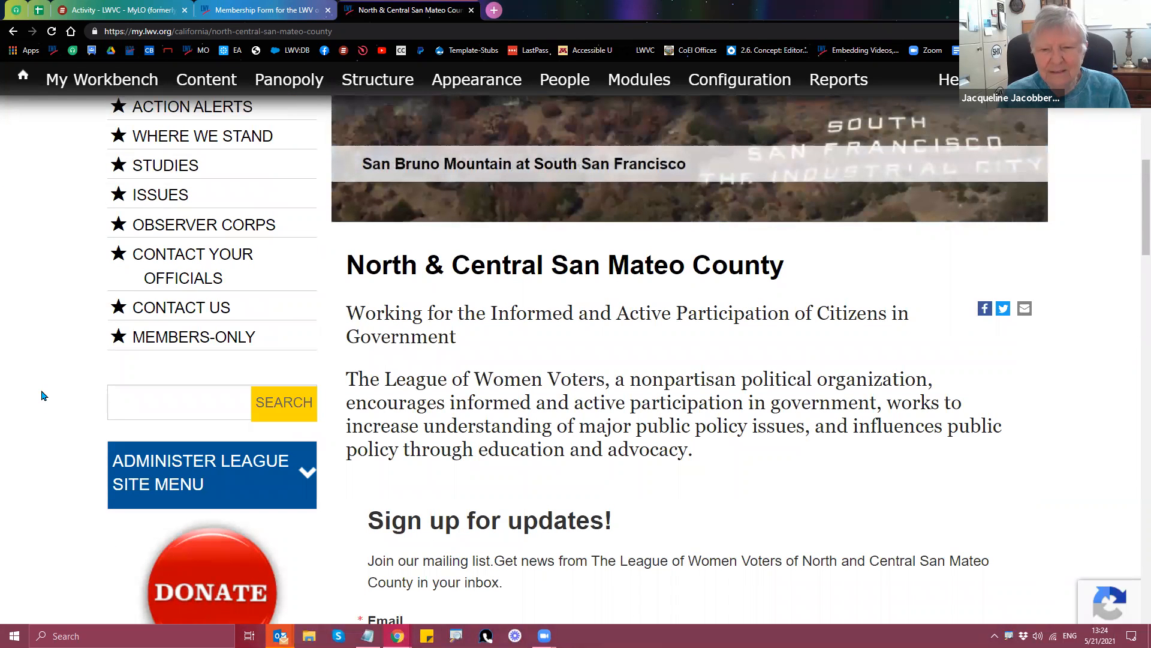
pyautogui.scroll(6, 24, 405)
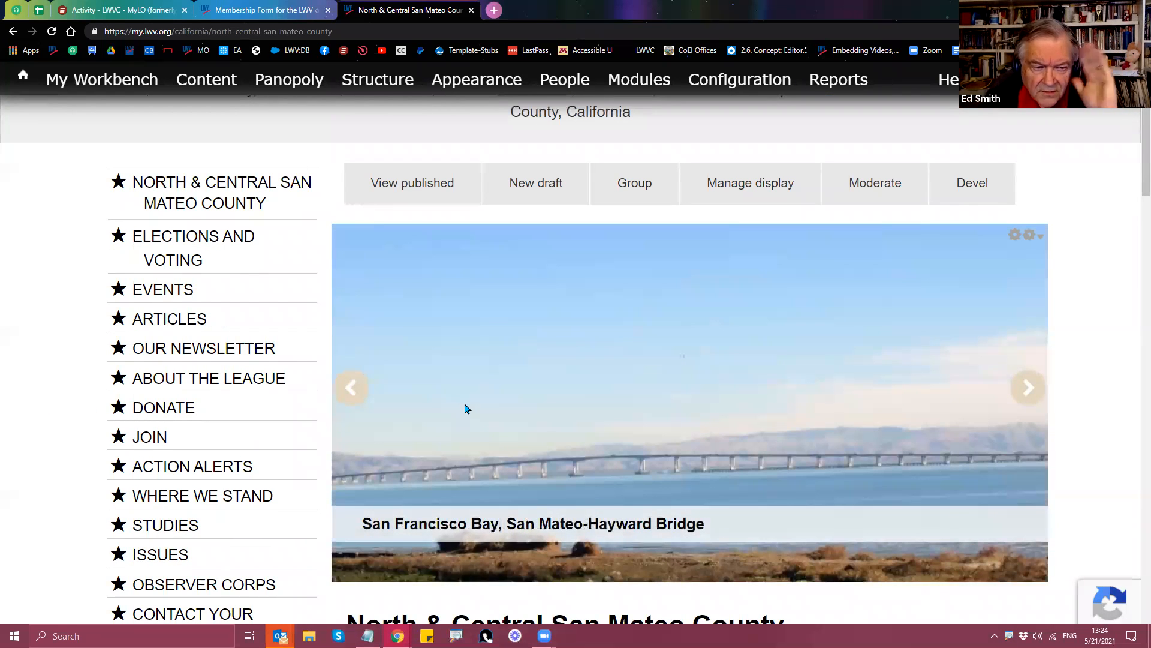
pyautogui.scroll(-4, 382, 398)
pyautogui.scroll(-4, 382, 398)
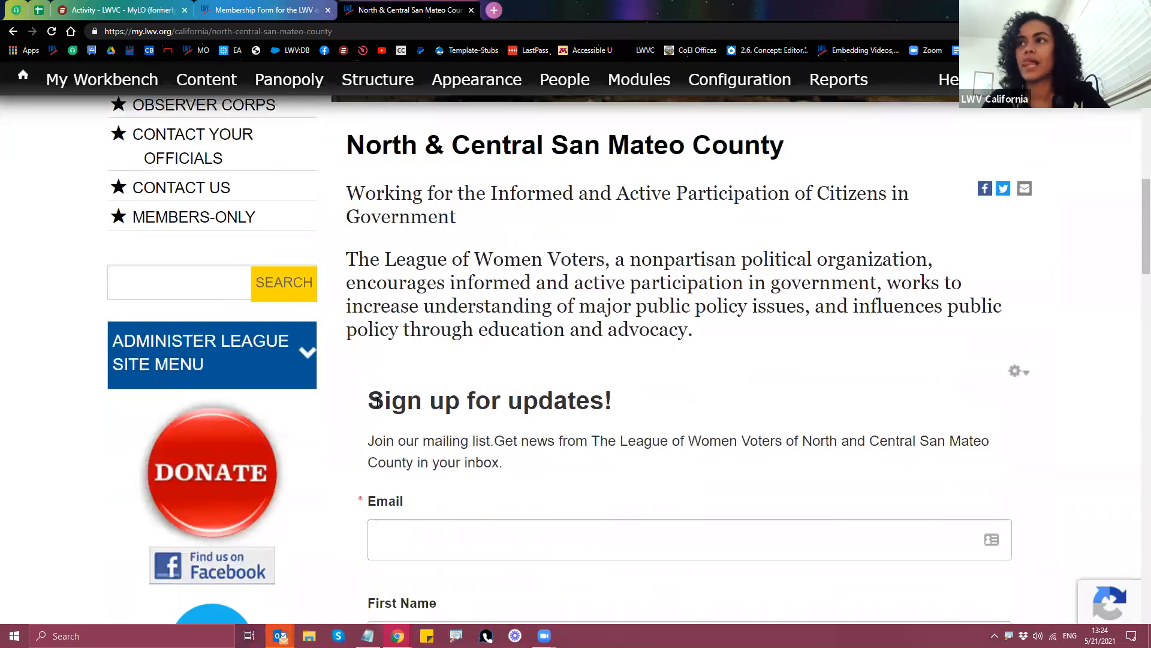
pyautogui.scroll(-2, 375, 405)
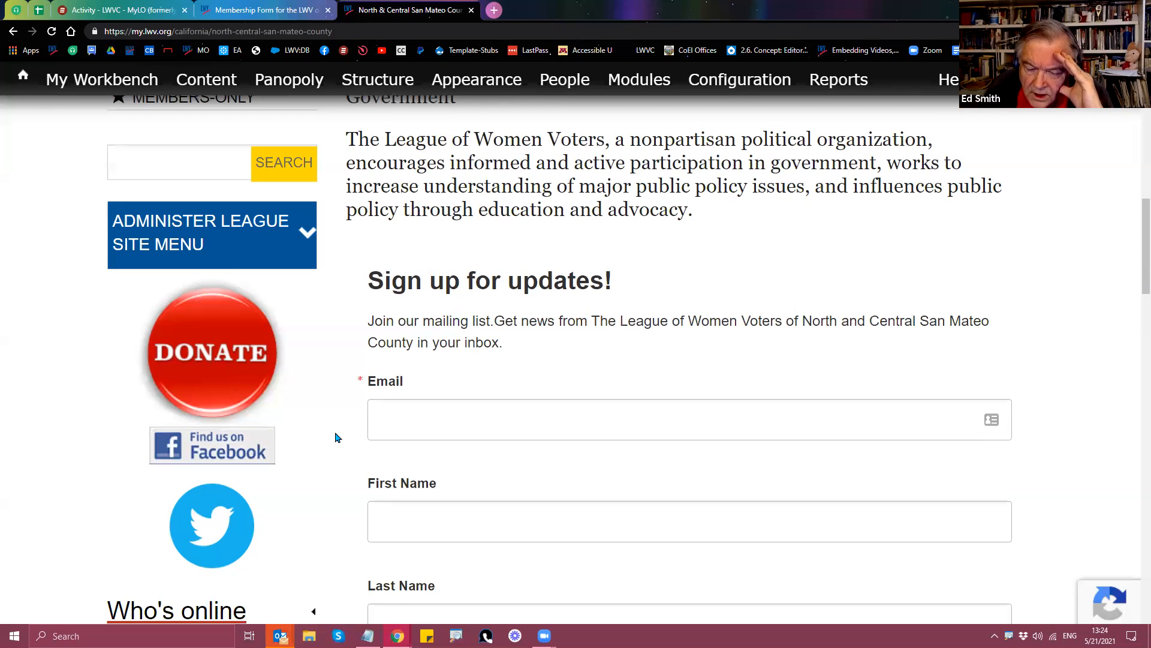
pyautogui.moveTo(364, 277); pyautogui.dragTo(771, 566)
pyautogui.scroll(-4, 645, 334)
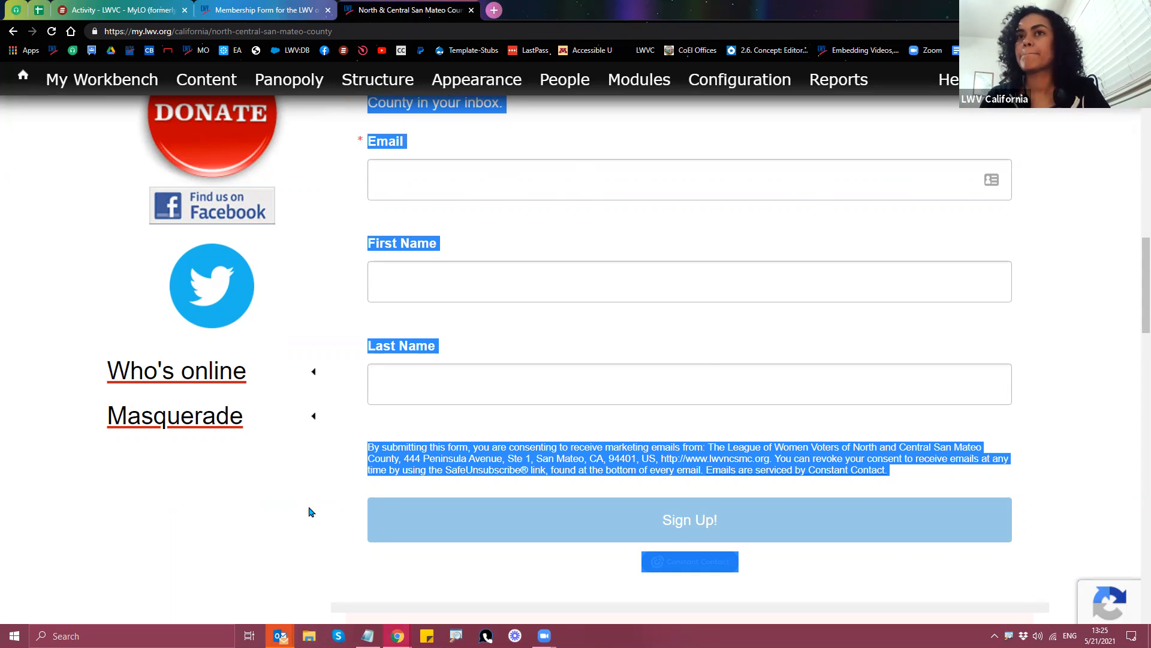
pyautogui.scroll(1, 310, 511)
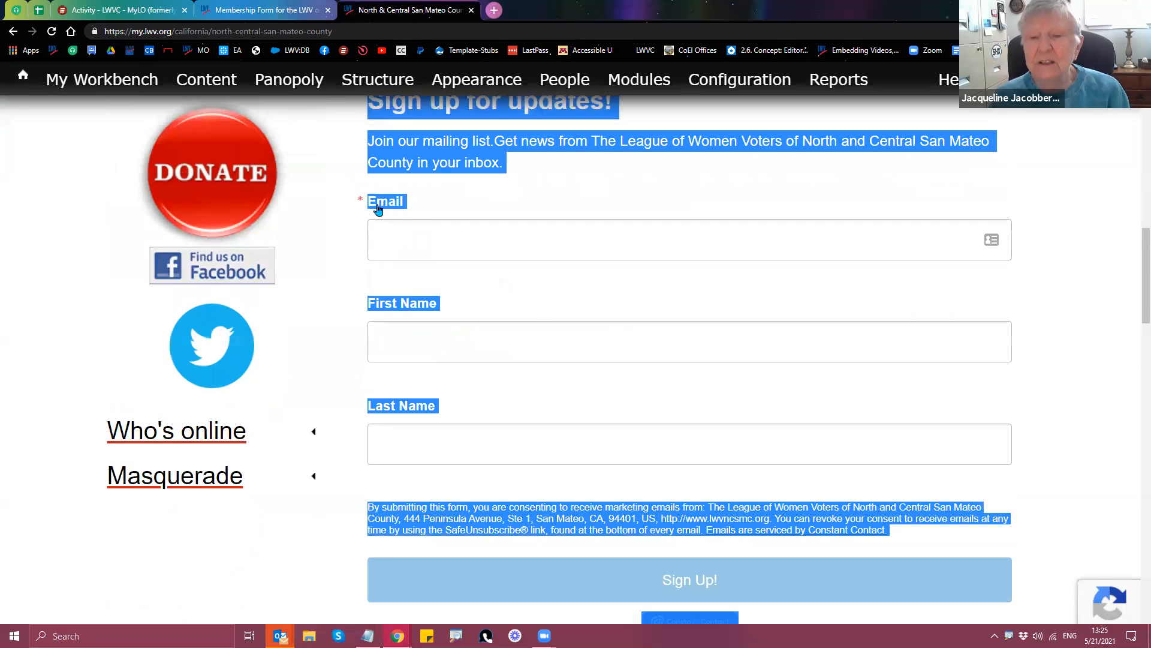